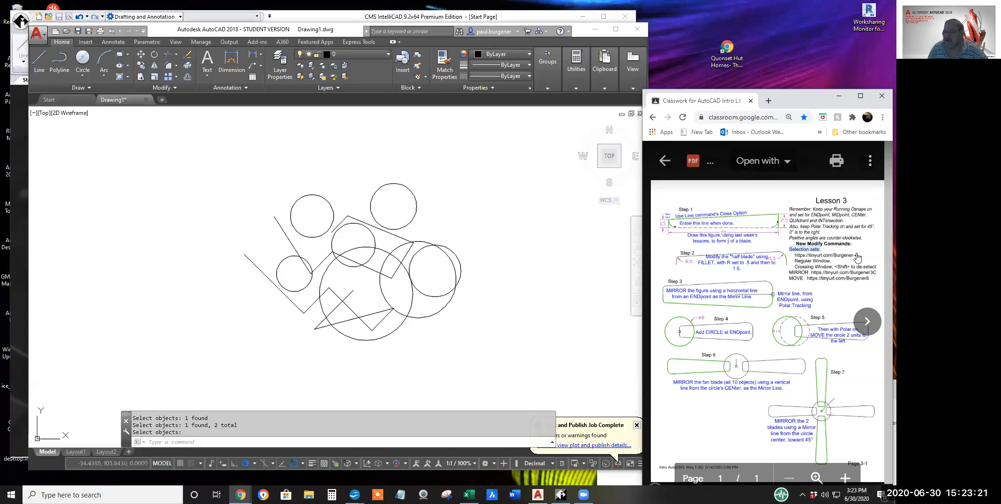
pyautogui.click(859, 255)
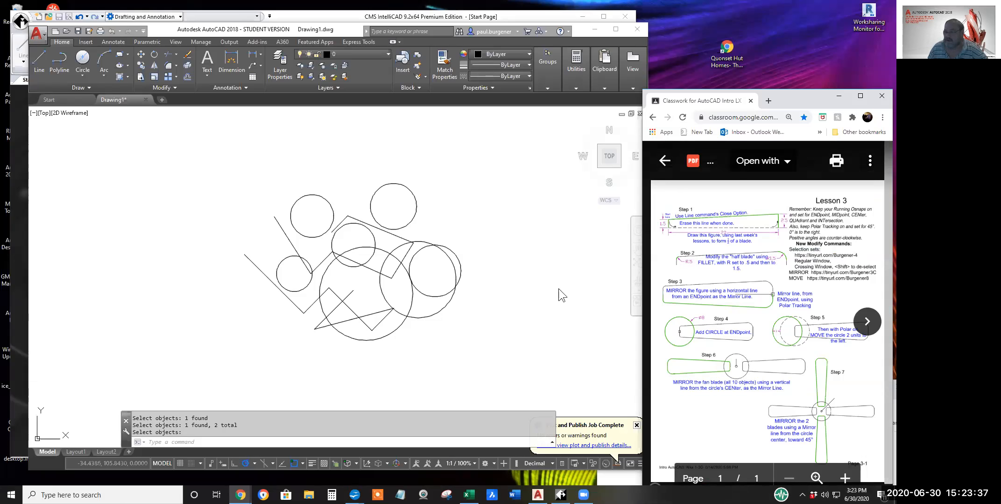
pyautogui.click(461, 225)
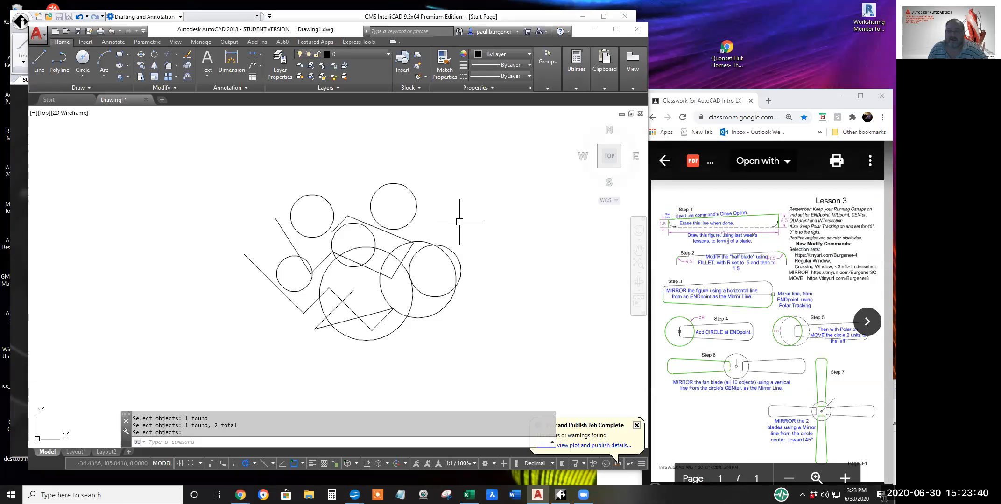
pyautogui.click(188, 55)
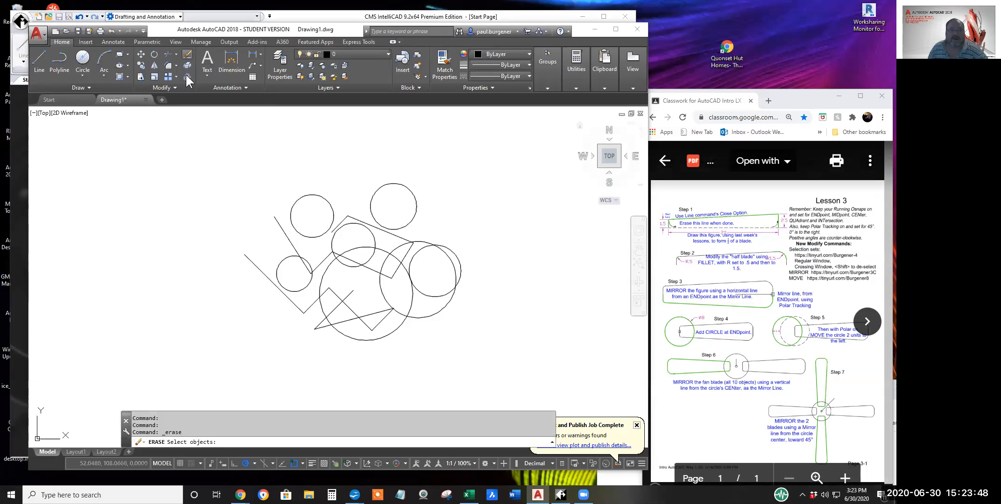
pyautogui.click(276, 184)
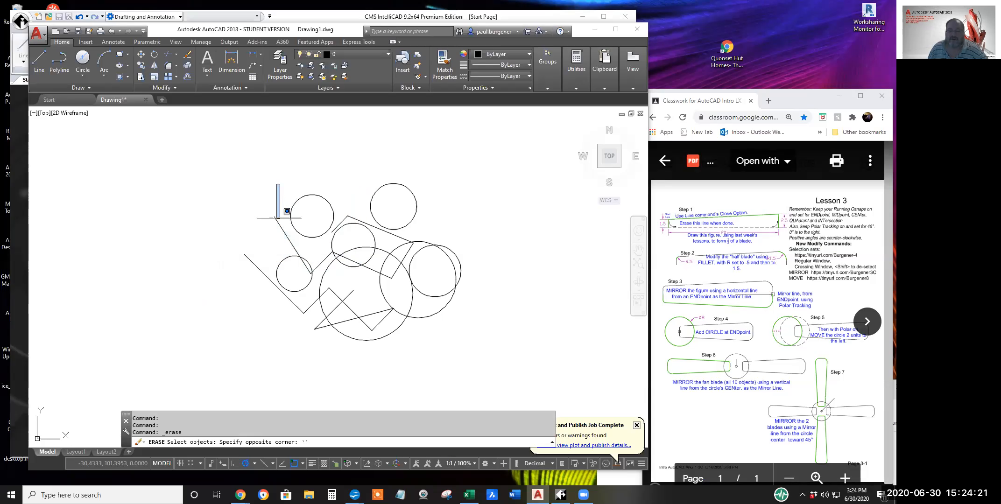
pyautogui.press('Escape')
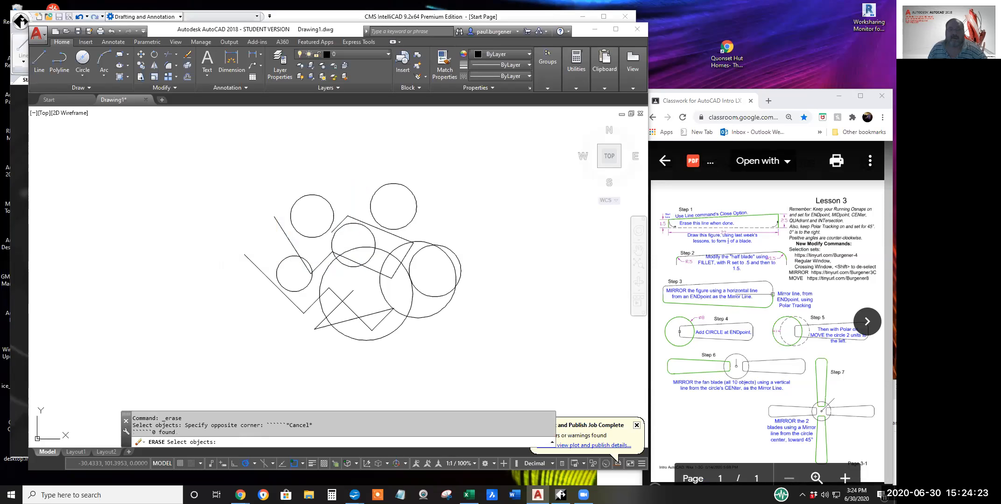
pyautogui.click(188, 54)
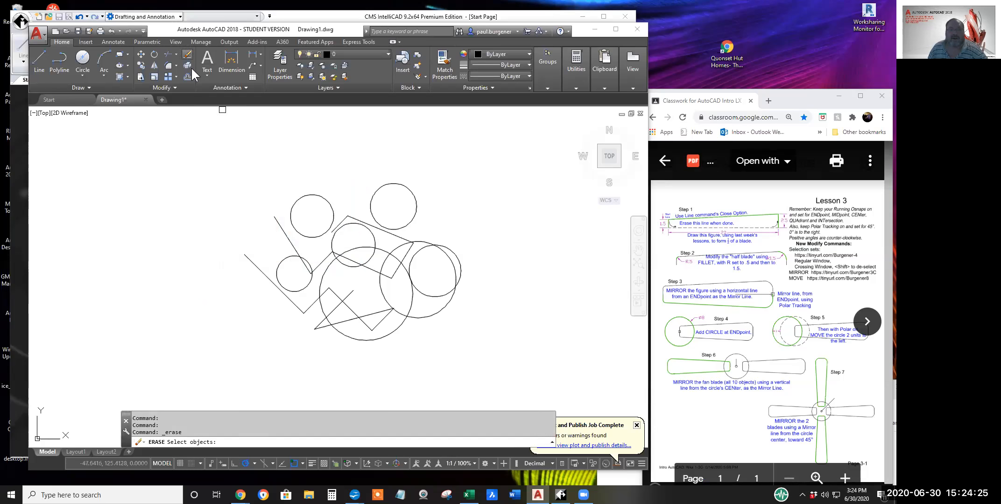
pyautogui.moveTo(275, 181)
pyautogui.mouseDown()
pyautogui.moveTo(315, 210)
pyautogui.moveTo(309, 205)
pyautogui.mouseUp()
pyautogui.press('Escape')
# Erase the two upper circles using window selections plus the individually picked upper sloping line and large circle at right, and undo the erase.
pyautogui.click(186, 60)
pyautogui.click(279, 185)
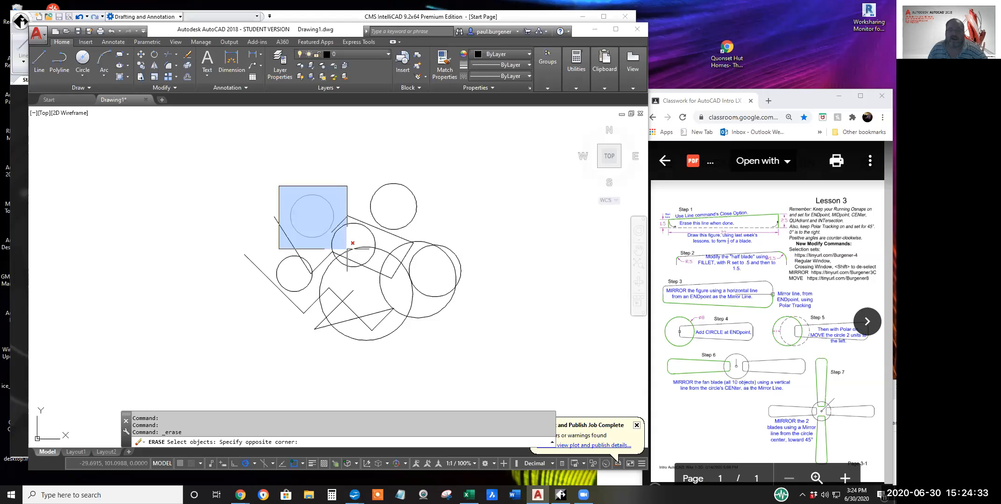
pyautogui.click(346, 249)
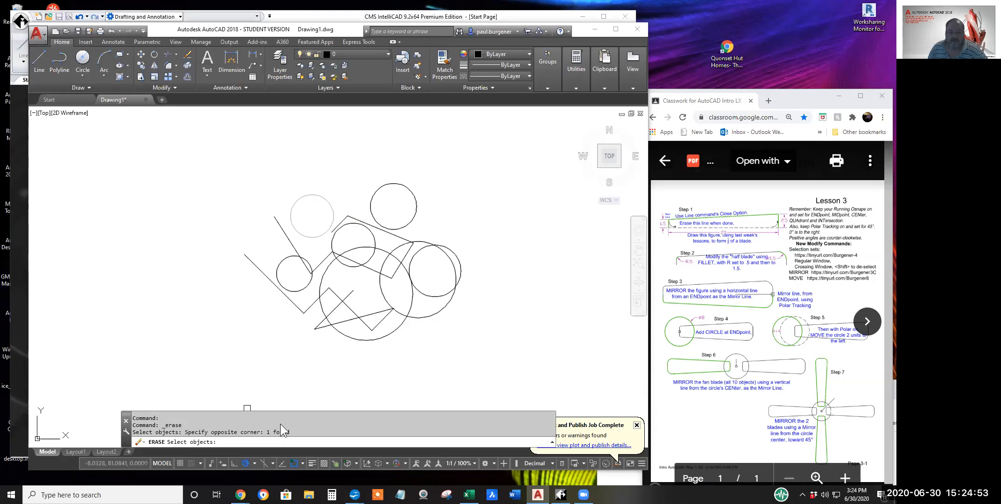
pyautogui.click(360, 177)
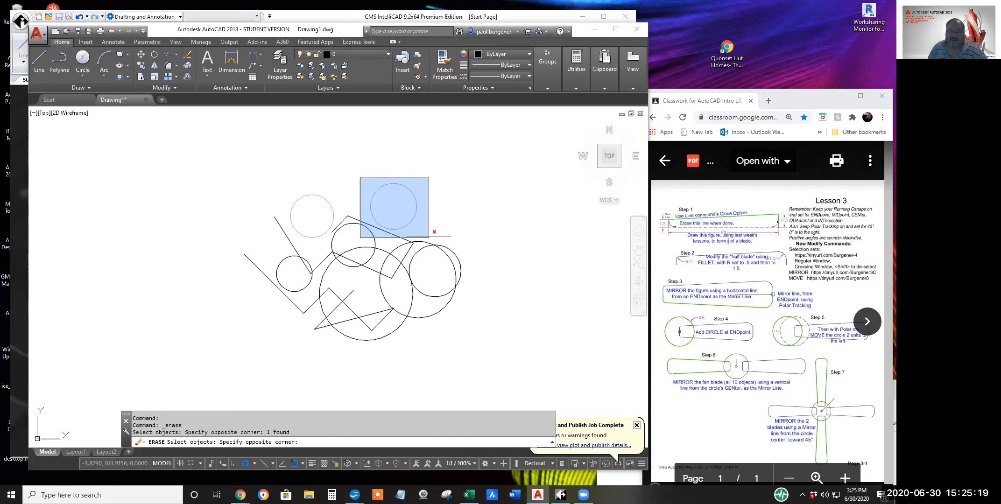
pyautogui.click(427, 237)
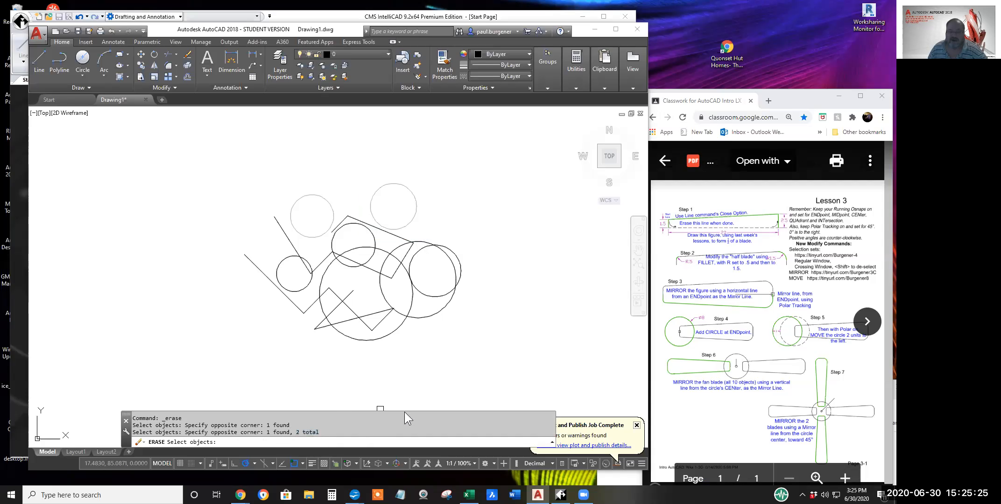
pyautogui.click(392, 232)
pyautogui.click(455, 270)
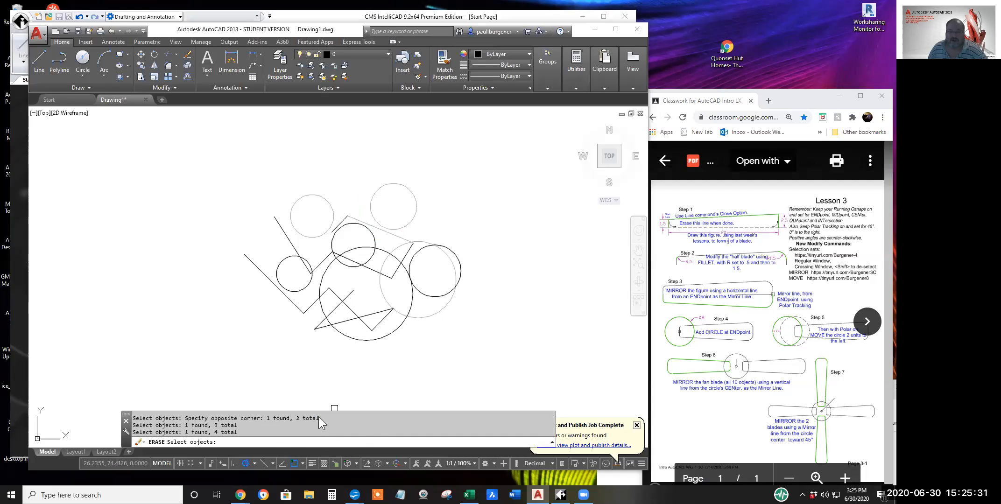
pyautogui.moveTo(237, 432); pyautogui.dragTo(215, 438)
pyautogui.click(237, 444)
pyautogui.moveTo(236, 432); pyautogui.dragTo(214, 433)
pyautogui.press('Return')
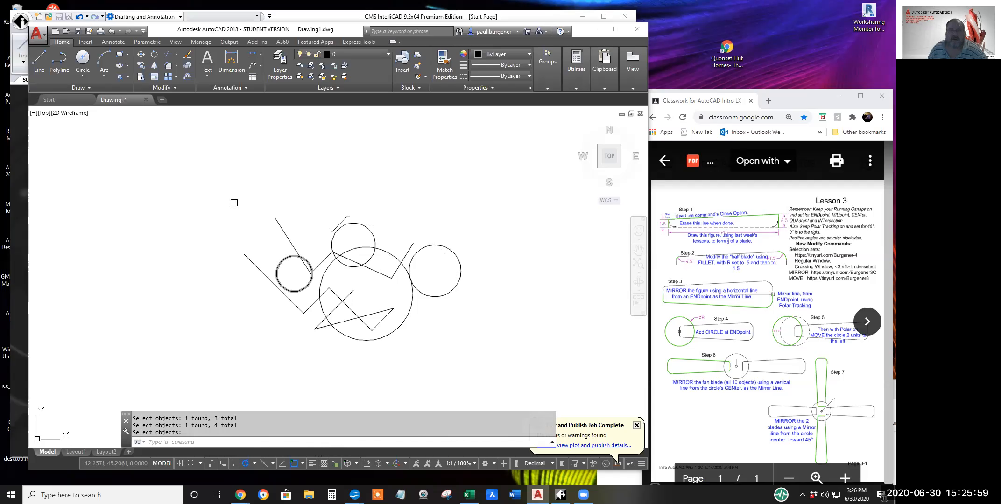
pyautogui.click(111, 30)
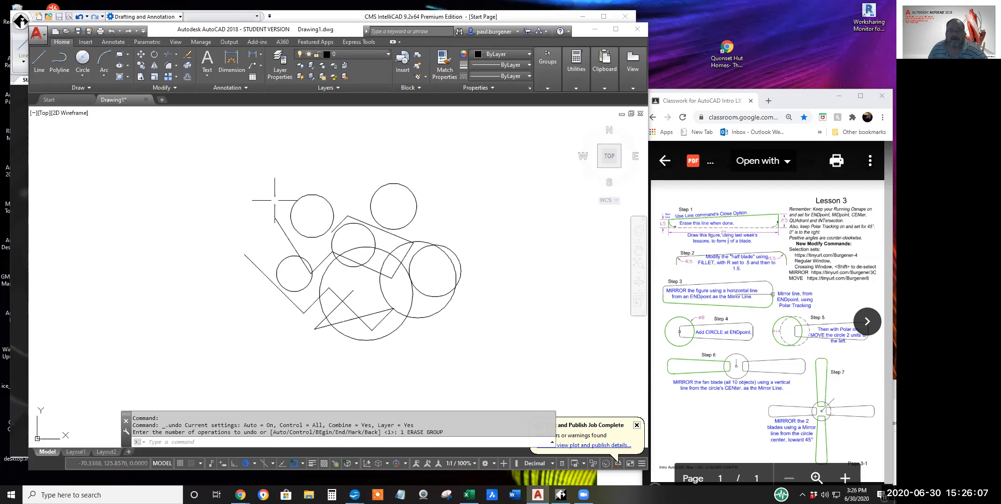
# Erase the upper-left circle using a regular window selection and undo the erase.
pyautogui.click(187, 54)
pyautogui.click(276, 188)
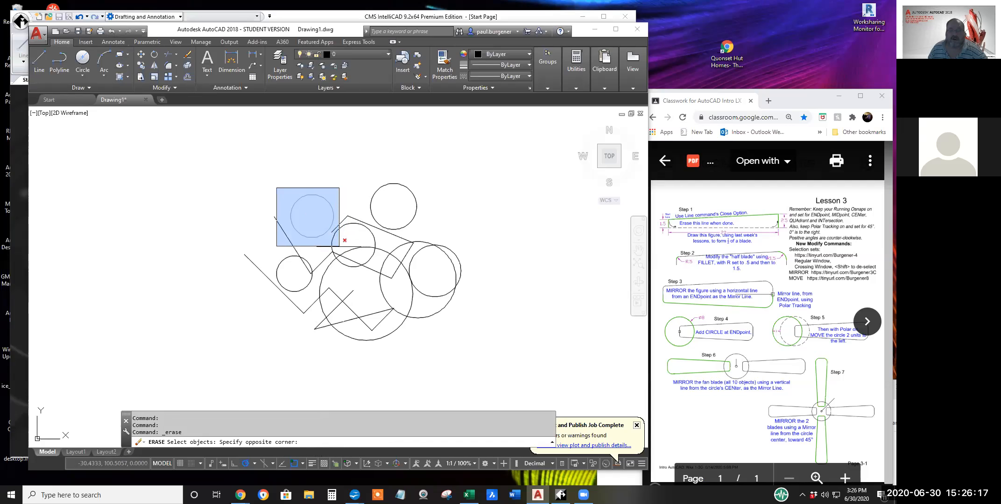
pyautogui.click(341, 243)
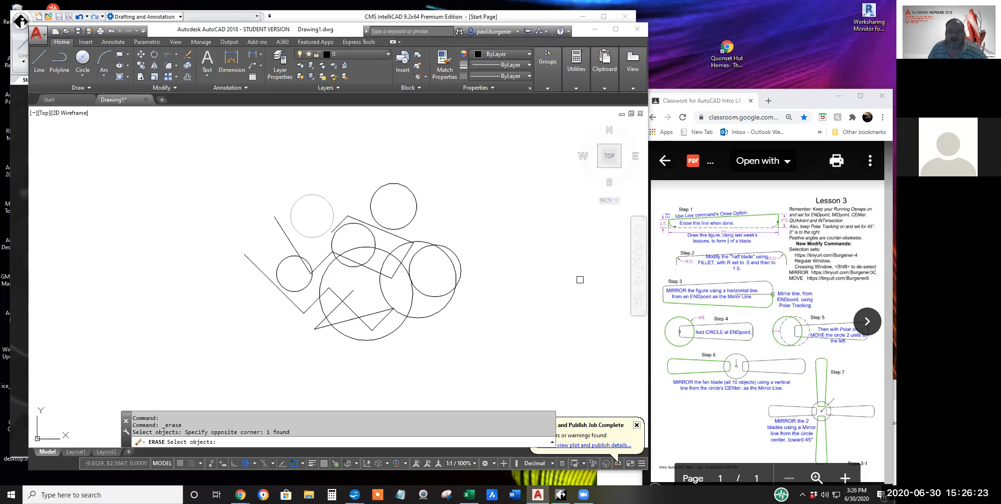
pyautogui.press('Return')
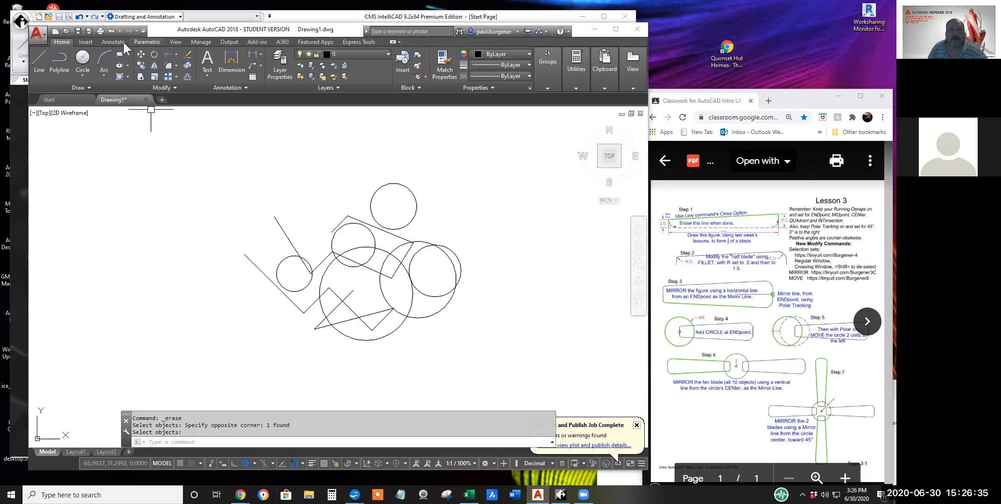
pyautogui.click(111, 30)
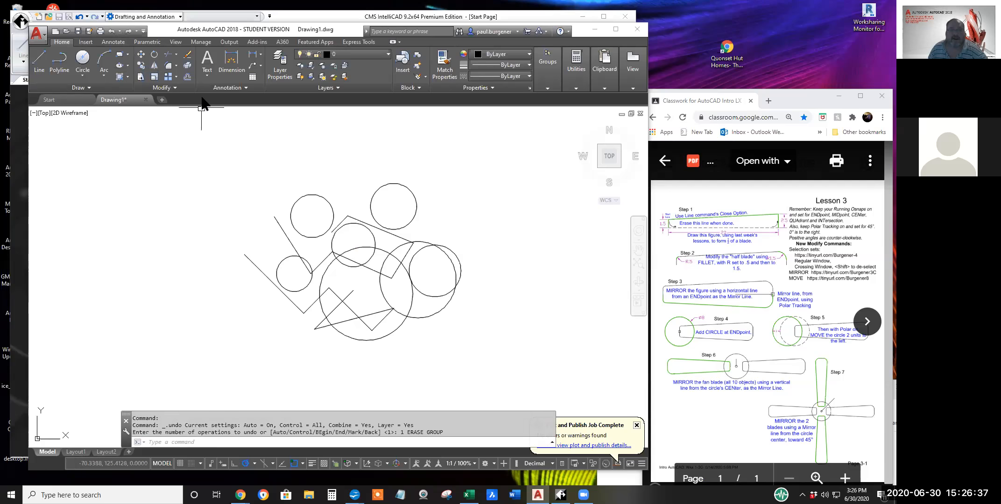
# Select the upper-left circle and the neighbouring circle and lines for Erase with a crossing window over the upper-left circle.
pyautogui.click(187, 56)
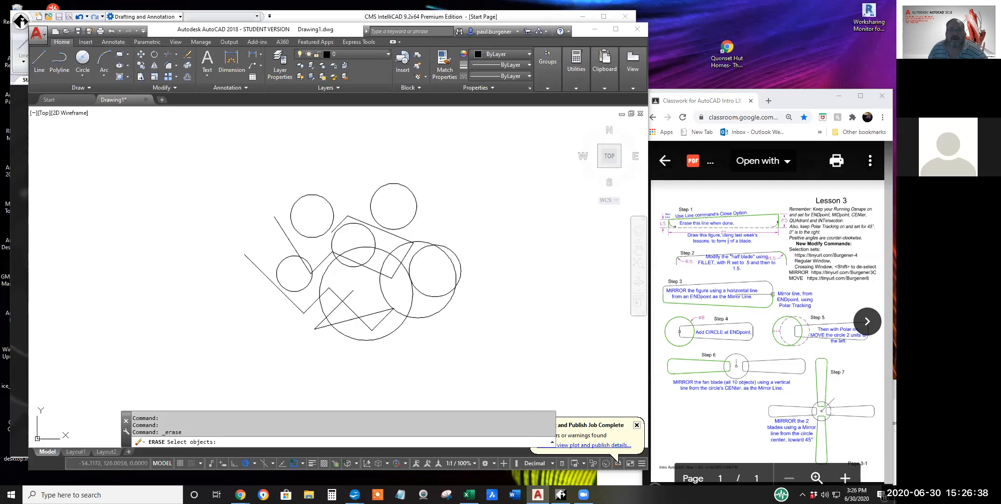
pyautogui.click(361, 177)
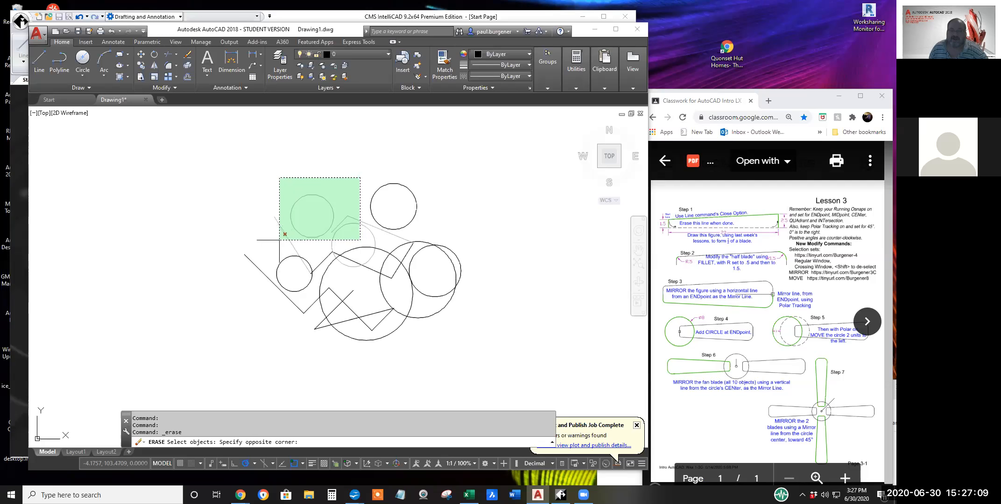
pyautogui.click(279, 240)
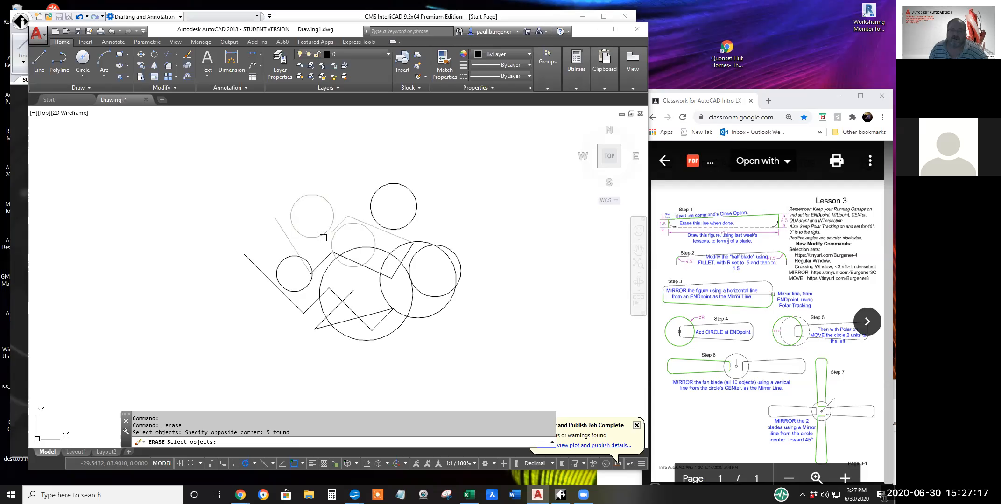
pyautogui.moveTo(289, 432); pyautogui.dragTo(281, 434)
# Add the upper-right circle, smaller far-right circle and short zigzag line to the Erase selection by window, and the two intersecting zigzag lines by crossing window.
pyautogui.click(360, 179)
pyautogui.click(426, 242)
pyautogui.click(406, 241)
pyautogui.click(466, 301)
pyautogui.click(367, 304)
pyautogui.click(402, 340)
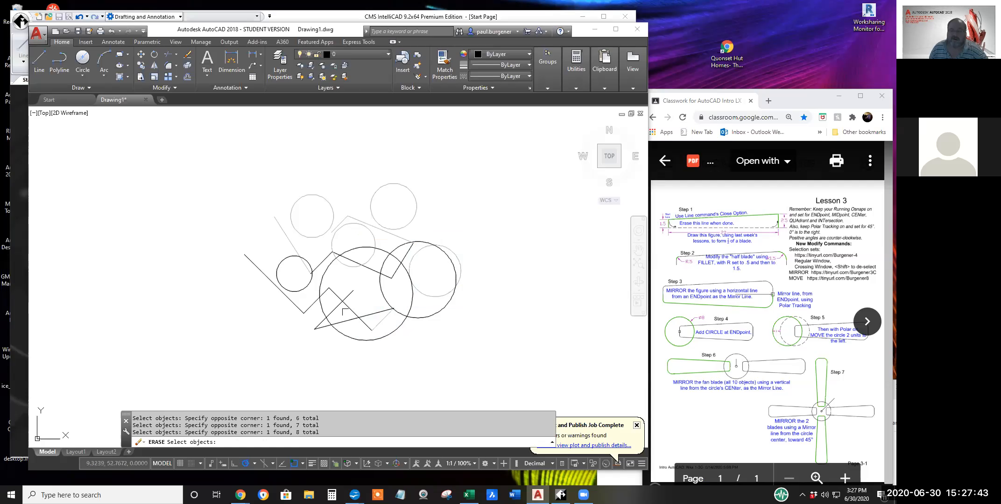
pyautogui.click(354, 305)
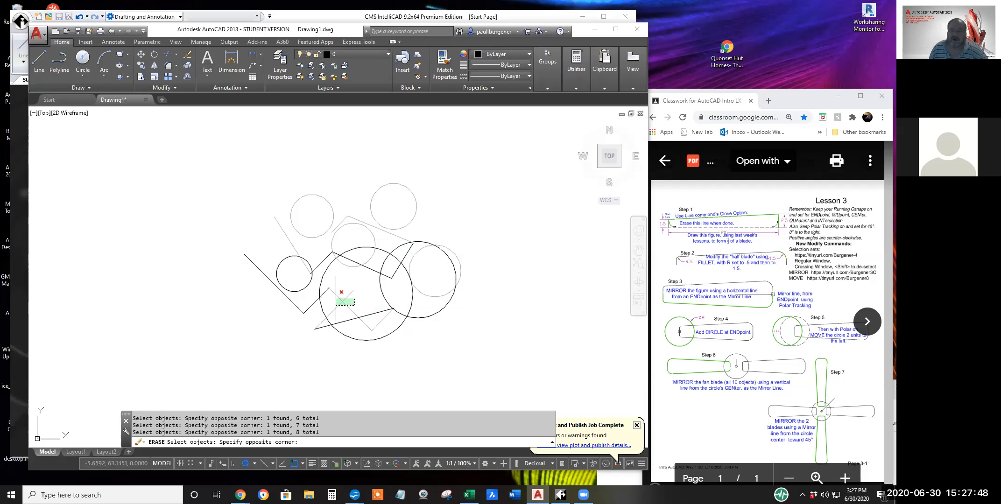
pyautogui.click(332, 312)
pyautogui.moveTo(324, 434); pyautogui.dragTo(305, 435)
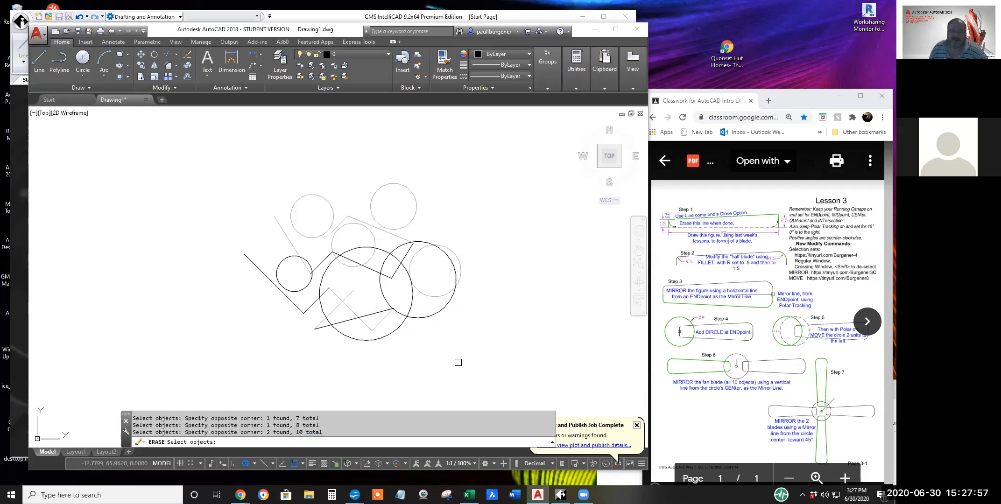
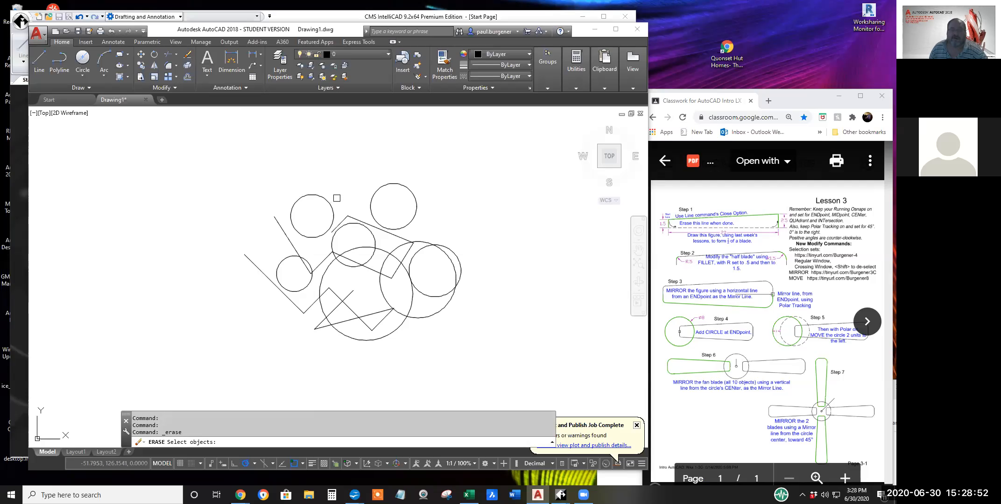
# Erase the upper-left circle using a small crossing window over its edge, and undo the erase.
pyautogui.click(338, 197)
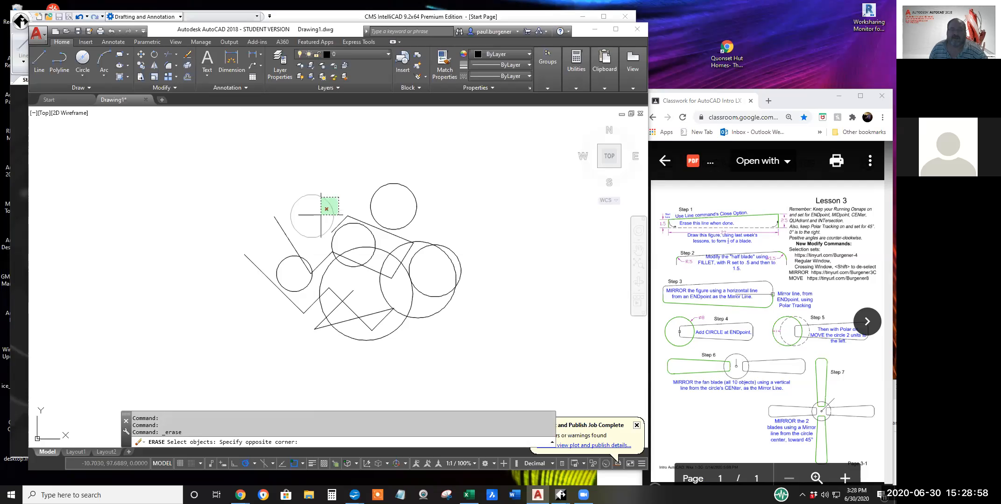
pyautogui.click(320, 217)
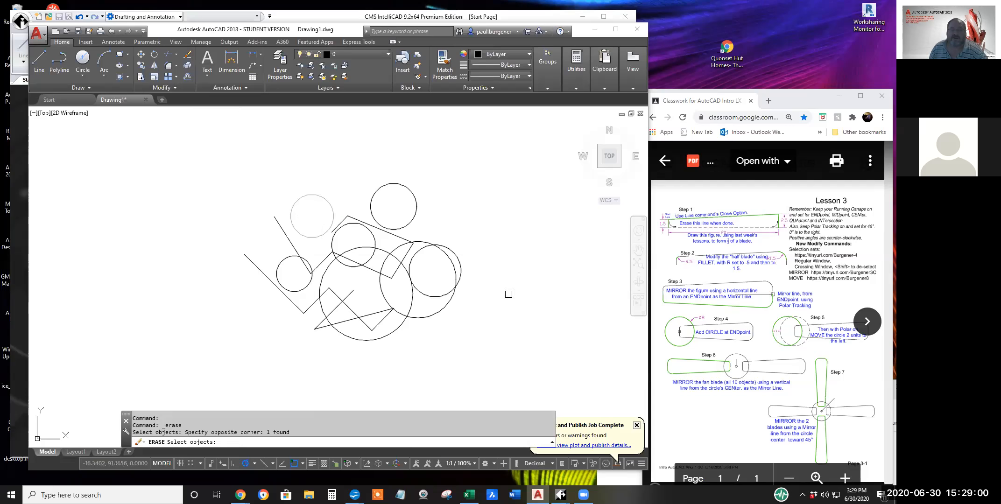
pyautogui.press('Return')
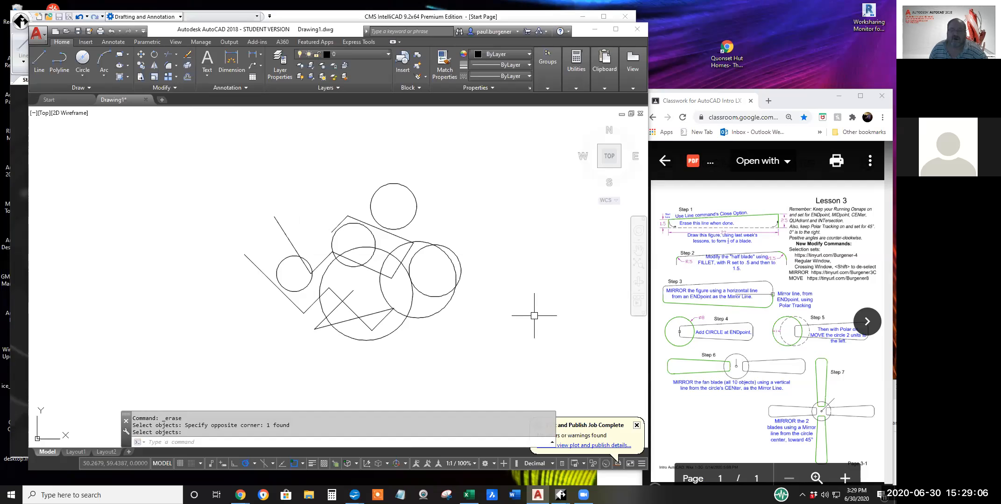
pyautogui.click(111, 31)
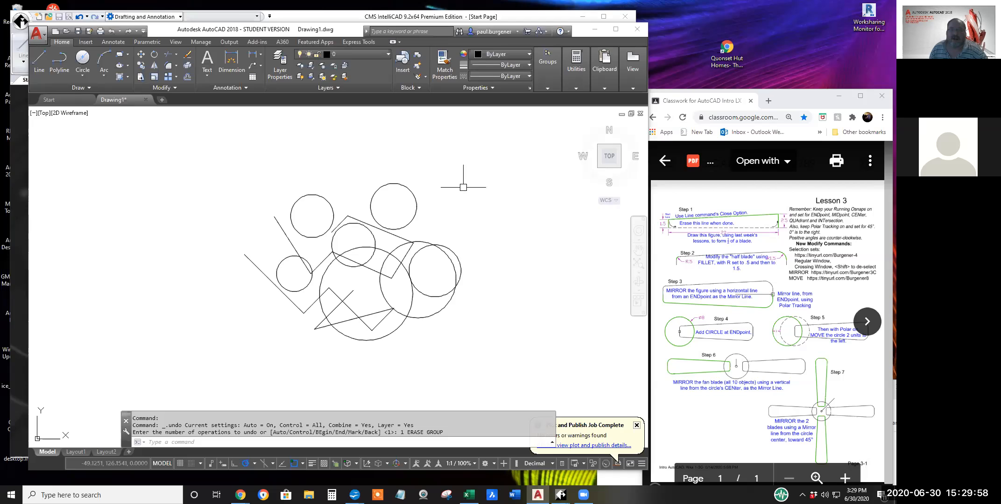
# Erase all the circles and lines using one large crossing window across the figure, and undo the erase.
pyautogui.click(187, 54)
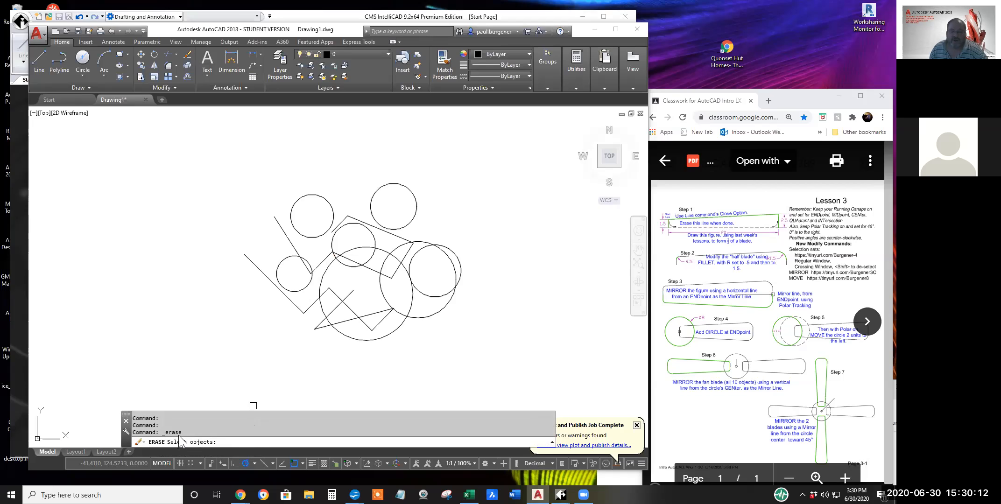
pyautogui.click(501, 180)
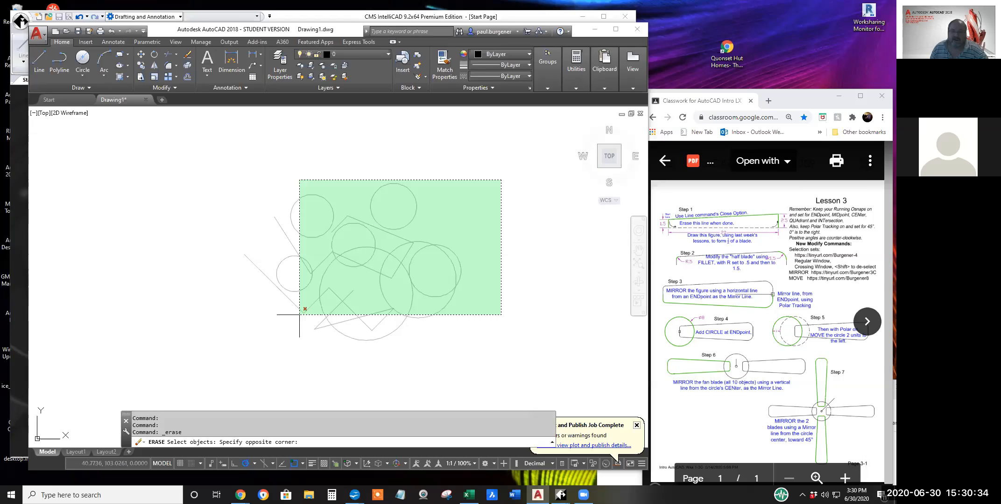
pyautogui.click(299, 315)
pyautogui.moveTo(283, 432); pyautogui.dragTo(266, 433)
pyautogui.press('Return')
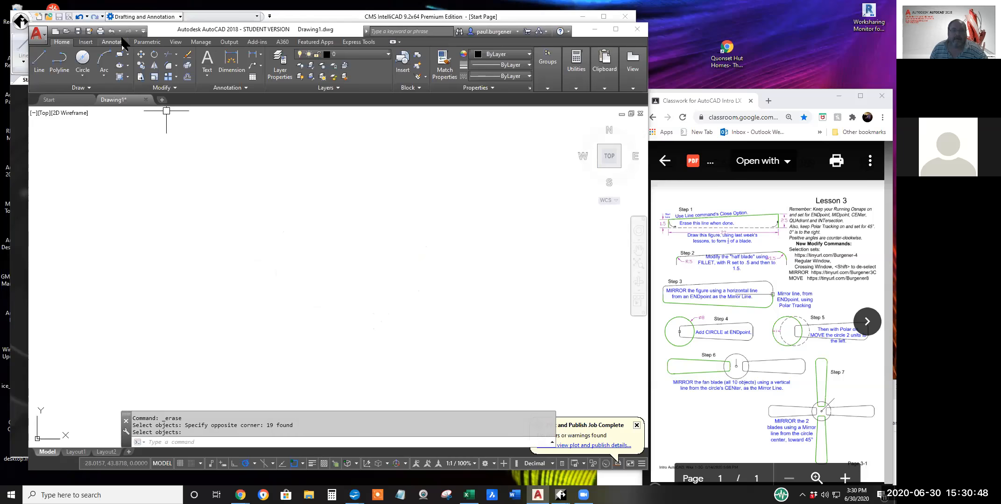
pyautogui.click(112, 30)
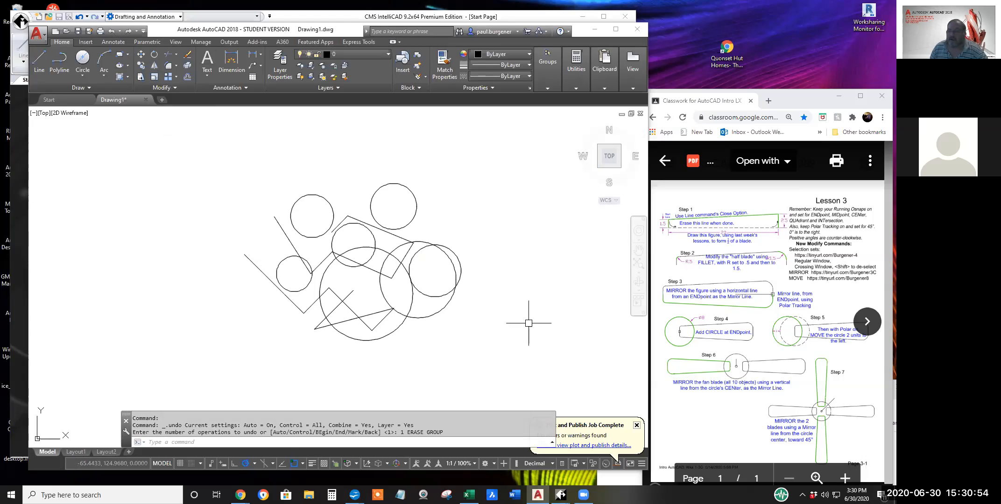
# Select all seven circles, the middle sloping line and the bottom sloping line for Erase, combining single picks, a regular window and a crossing window.
pyautogui.click(187, 56)
pyautogui.click(302, 195)
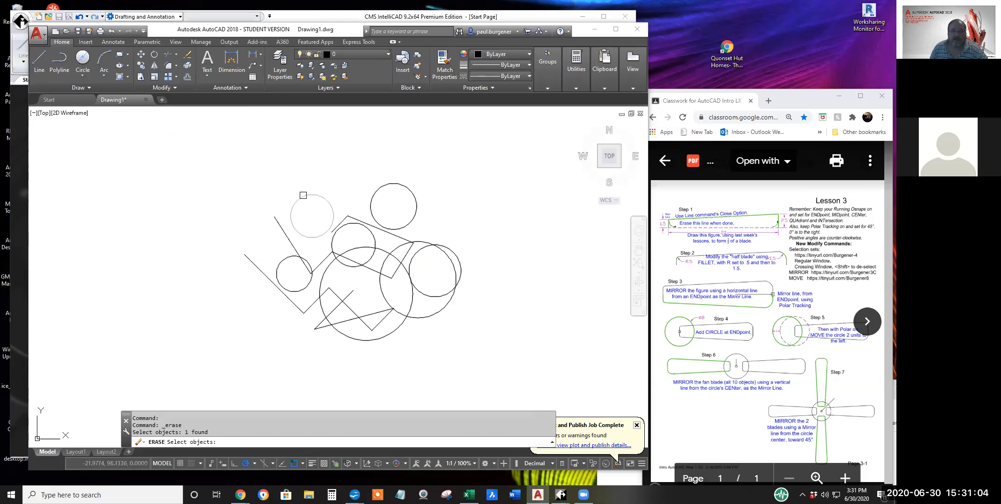
pyautogui.click(452, 246)
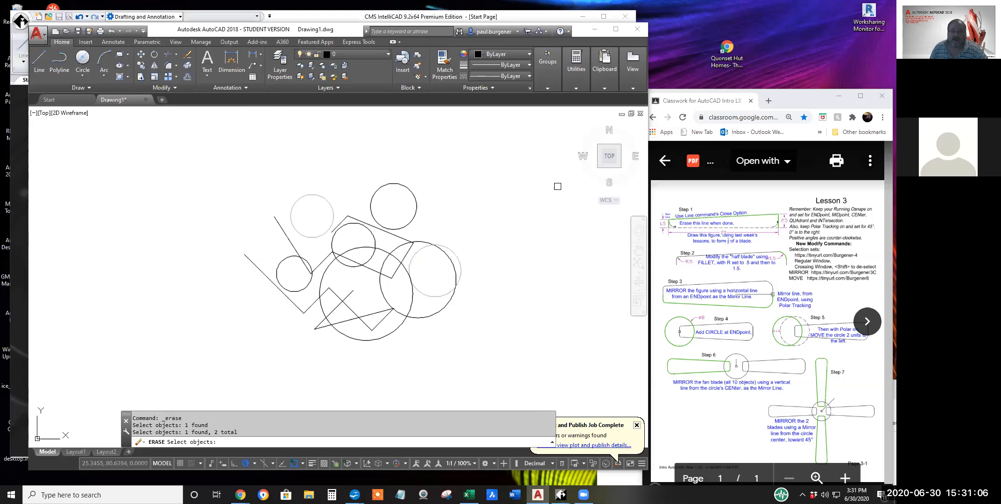
pyautogui.click(357, 170)
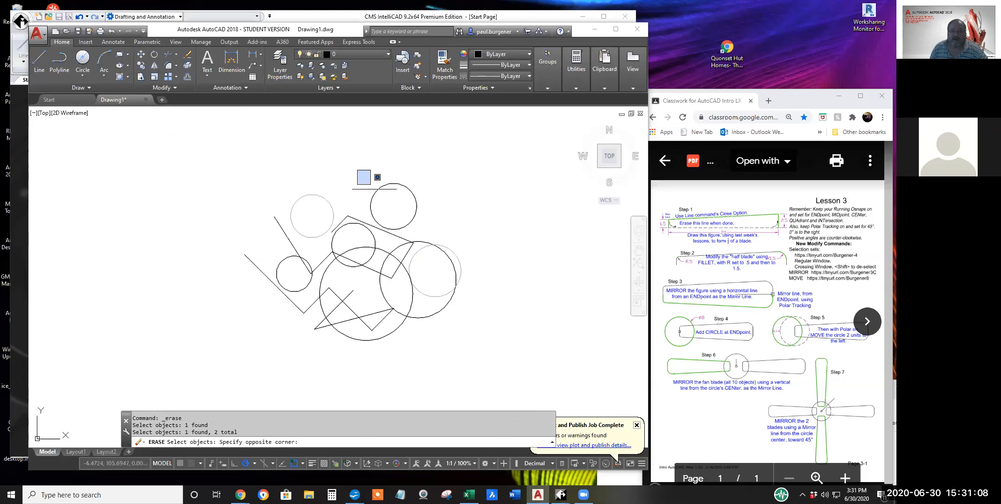
pyautogui.click(432, 236)
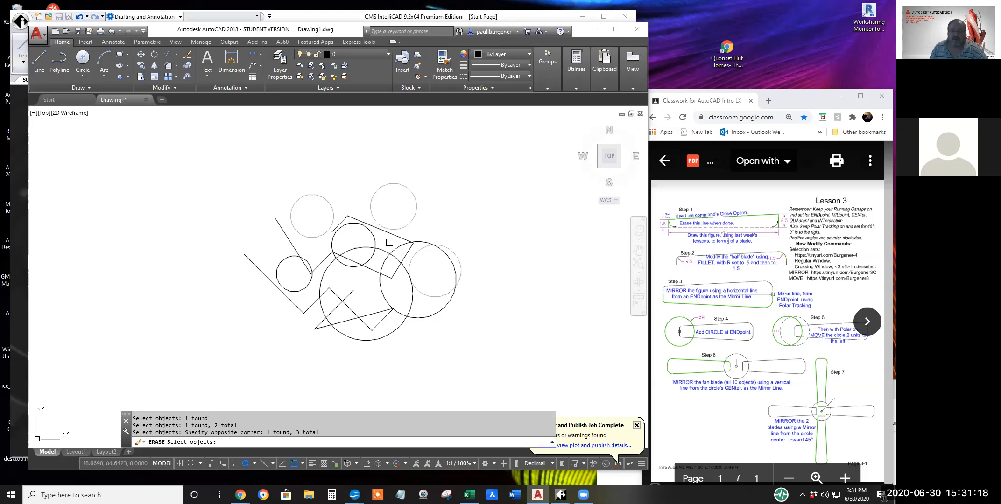
pyautogui.click(390, 243)
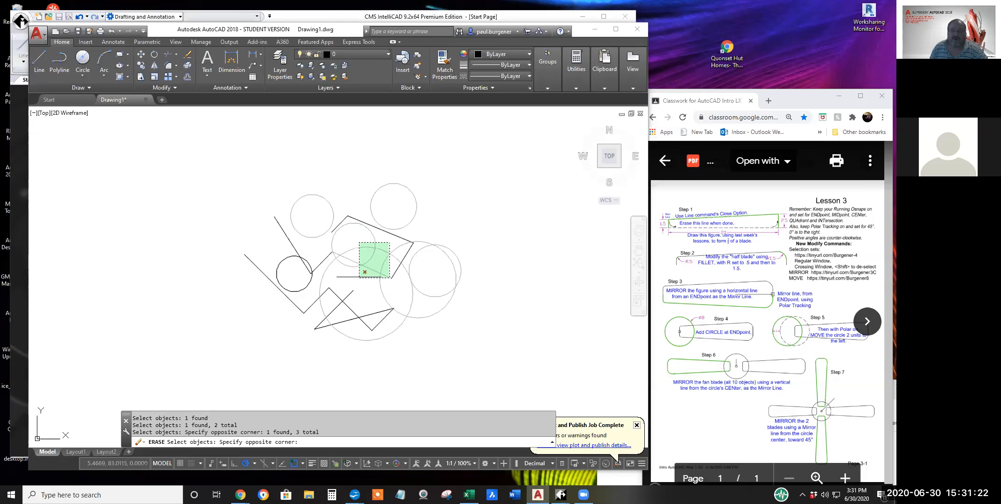
pyautogui.click(336, 278)
pyautogui.click(287, 259)
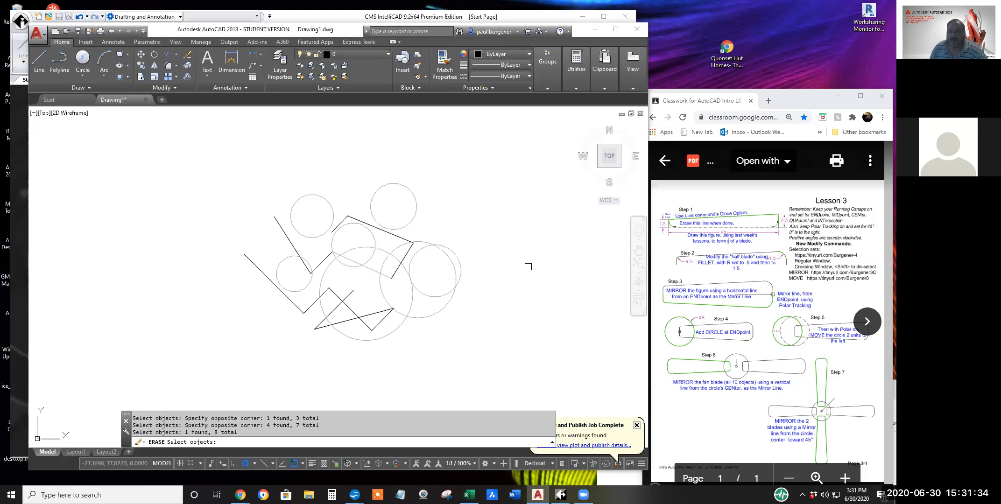
pyautogui.click(369, 315)
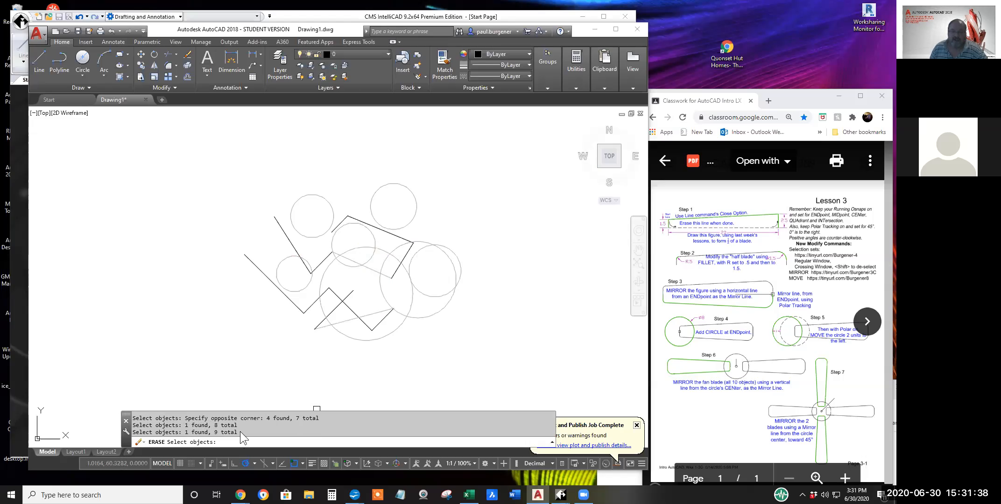
# Deselect every circle and line from the Erase selection set using crossing and regular windows, finishing with a crossing window over the whole figure.
pyautogui.keyDown('shift'); pyautogui.click(478, 228); pyautogui.keyUp('shift')
pyautogui.keyDown('shift'); pyautogui.click(404, 308); pyautogui.keyUp('shift')
pyautogui.keyDown('shift'); pyautogui.click(343, 185); pyautogui.keyUp('shift')
pyautogui.keyDown('shift'); pyautogui.click(280, 285); pyautogui.keyUp('shift')
pyautogui.keyDown('shift'); pyautogui.click(359, 173); pyautogui.keyUp('shift')
pyautogui.keyDown('shift'); pyautogui.click(428, 236); pyautogui.keyUp('shift')
pyautogui.keyDown('shift'); pyautogui.click(486, 359); pyautogui.keyUp('shift')
pyautogui.keyDown('shift'); pyautogui.click(225, 168); pyautogui.keyUp('shift')
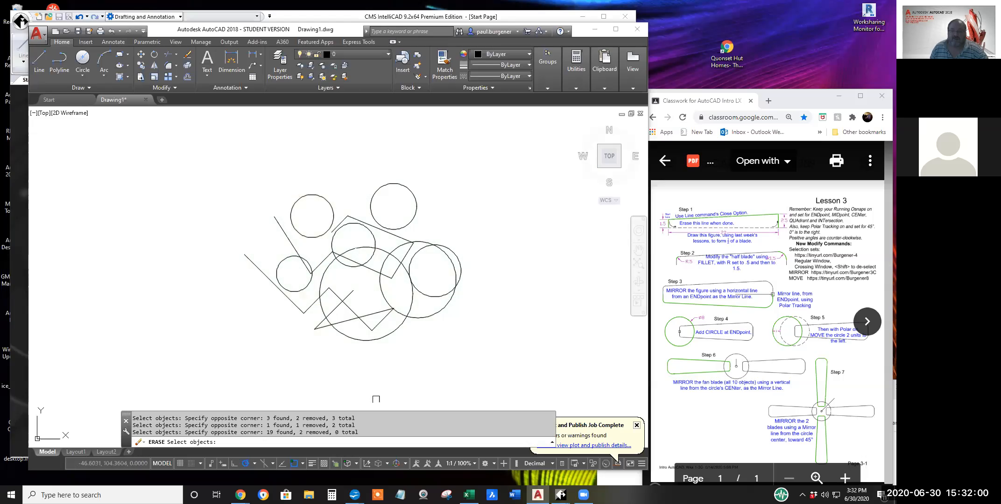
pyautogui.moveTo(359, 431); pyautogui.dragTo(335, 432)
pyautogui.moveTo(358, 432); pyautogui.dragTo(335, 432)
# Select the central objects for Erase with a crossing window, and deselect them with a slightly smaller crossing window and one over the short zigzag line.
pyautogui.click(424, 306)
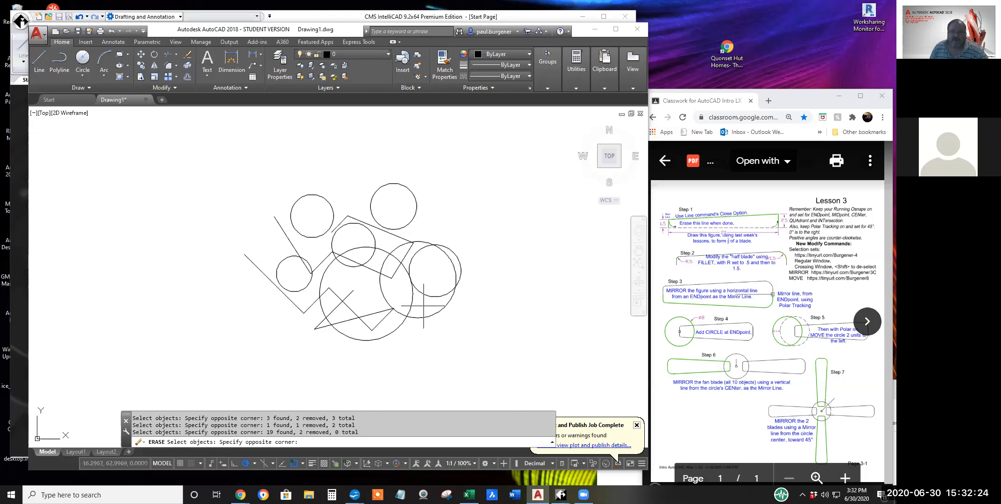
pyautogui.click(320, 223)
pyautogui.keyDown('shift'); pyautogui.click(424, 289); pyautogui.keyUp('shift')
pyautogui.keyDown('shift'); pyautogui.click(321, 222); pyautogui.keyUp('shift')
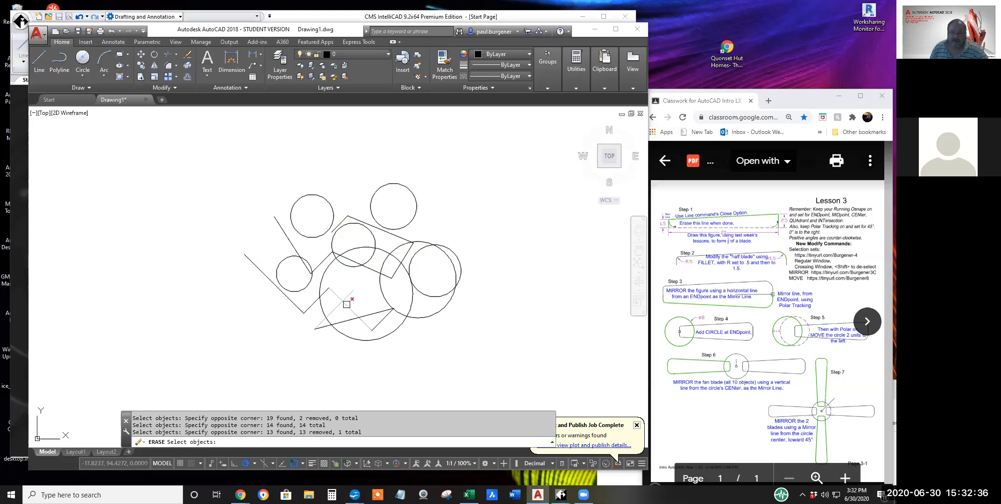
pyautogui.click(358, 300)
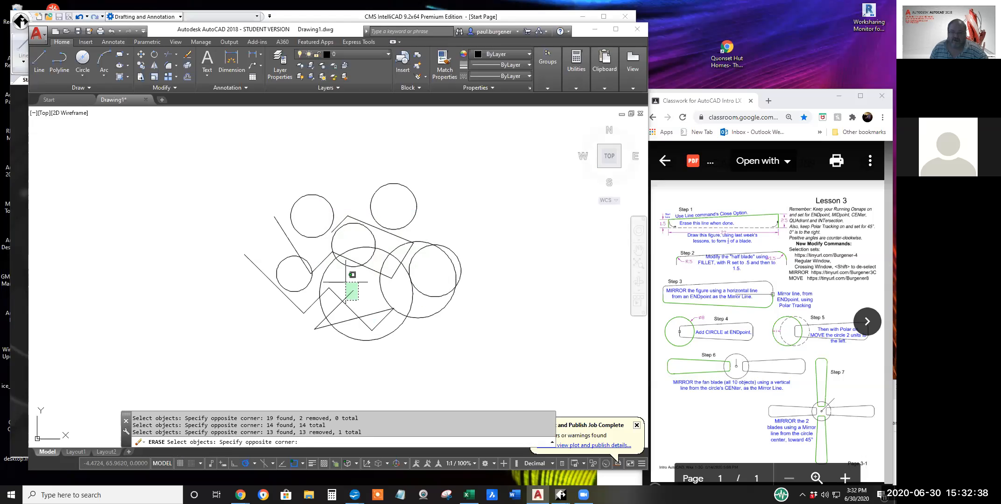
pyautogui.keyDown('shift'); pyautogui.click(345, 282); pyautogui.keyUp('shift')
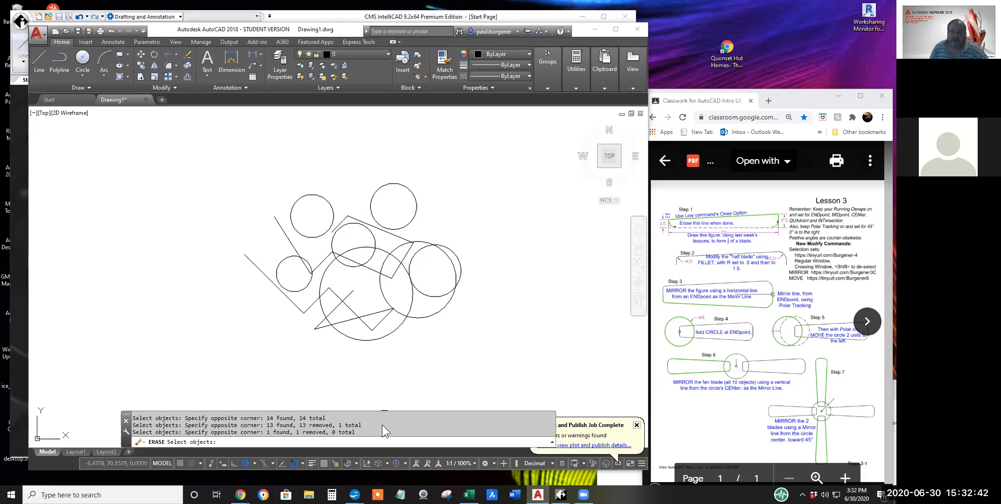
pyautogui.moveTo(355, 432); pyautogui.dragTo(331, 432)
# Erase everything except the small middle circle and three adjacent lines by deselecting those from a full crossing selection, and undo the erase.
pyautogui.click(474, 333)
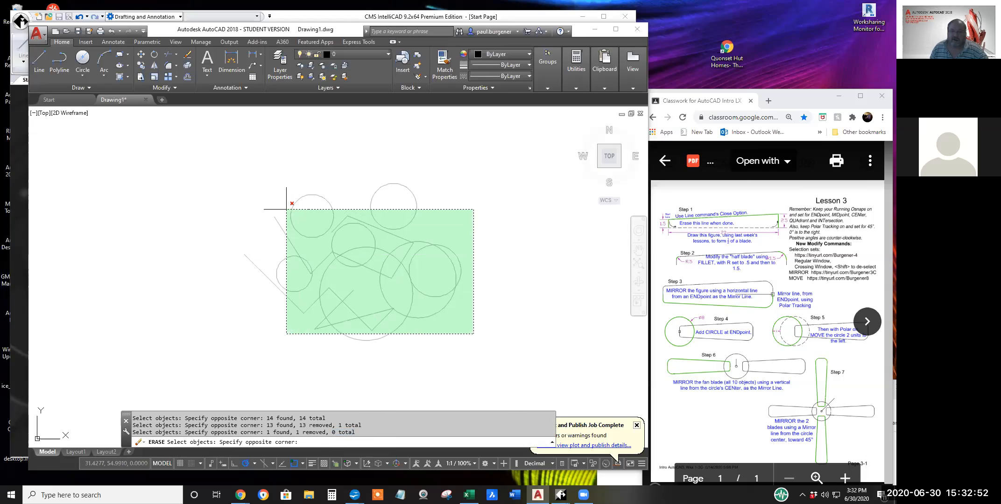
pyautogui.click(286, 210)
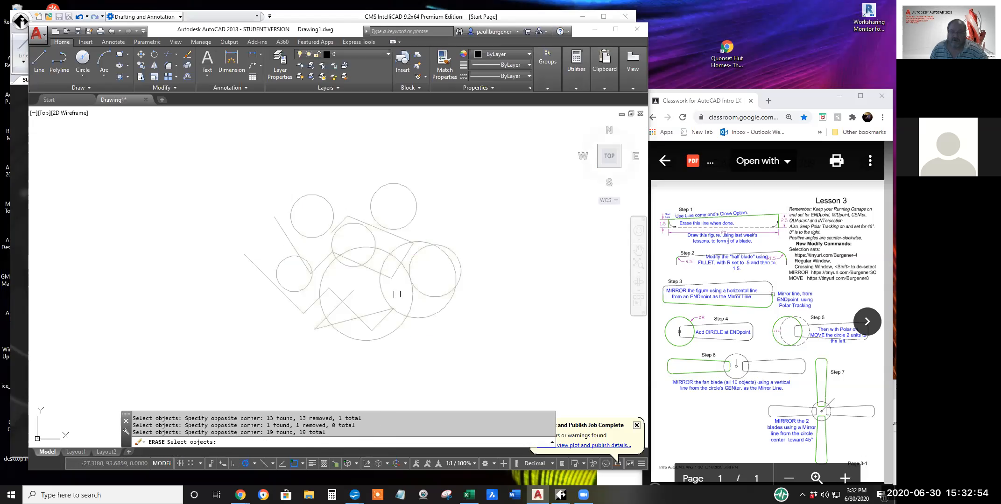
pyautogui.keyDown('shift'); pyautogui.click(318, 213); pyautogui.keyUp('shift')
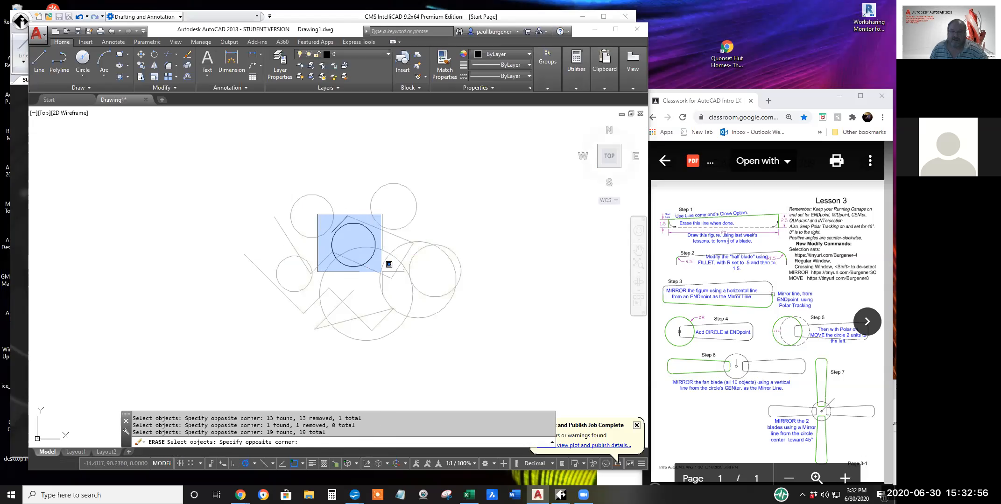
pyautogui.keyDown('shift'); pyautogui.click(388, 267); pyautogui.keyUp('shift')
pyautogui.keyDown('shift'); pyautogui.click(377, 280); pyautogui.keyUp('shift')
pyautogui.keyDown('shift'); pyautogui.click(369, 264); pyautogui.keyUp('shift')
pyautogui.keyDown('shift'); pyautogui.click(400, 264); pyautogui.keyUp('shift')
pyautogui.press('Return')
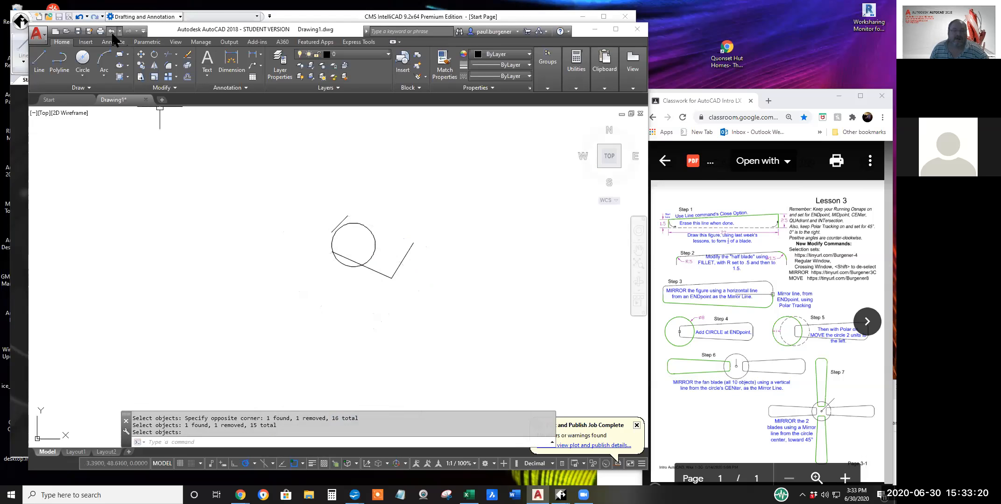
pyautogui.click(111, 32)
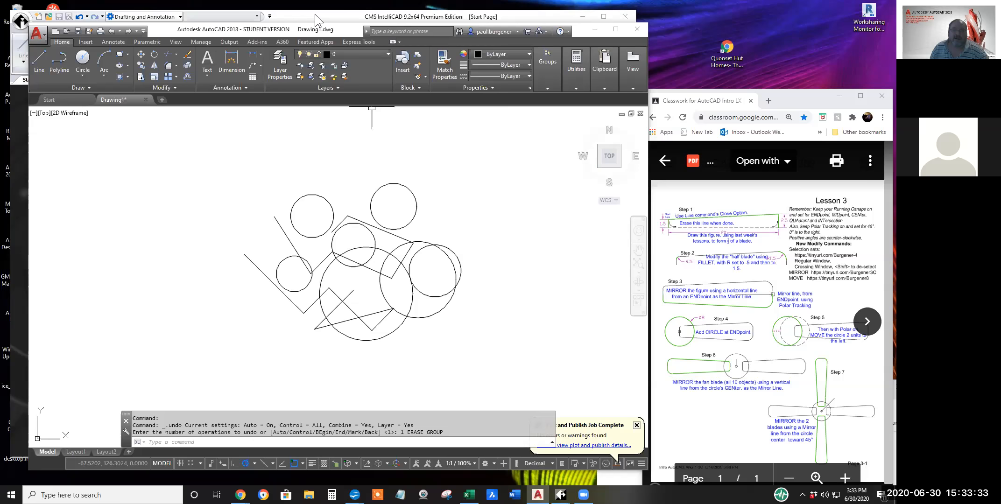
# Copy all the circles and lines to the clipboard with a base point.
pyautogui.rightClick(358, 279)
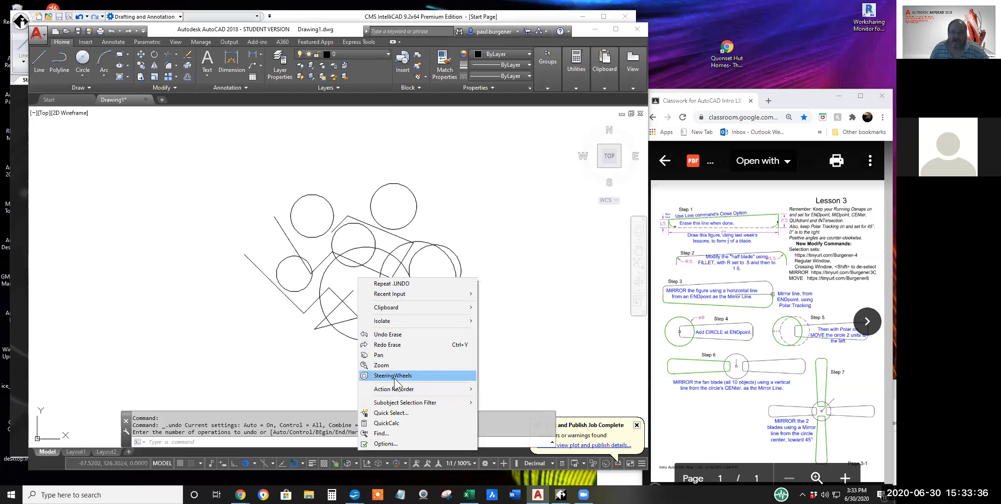
pyautogui.moveTo(413, 308)
pyautogui.click(504, 328)
pyautogui.click(304, 314)
pyautogui.click(229, 359)
pyautogui.click(486, 163)
pyautogui.press('Return')
# Switch to CMS IntelliCAD, dismiss the evaluation reminder and start a new drawing from the preselected template.
pyautogui.click(316, 17)
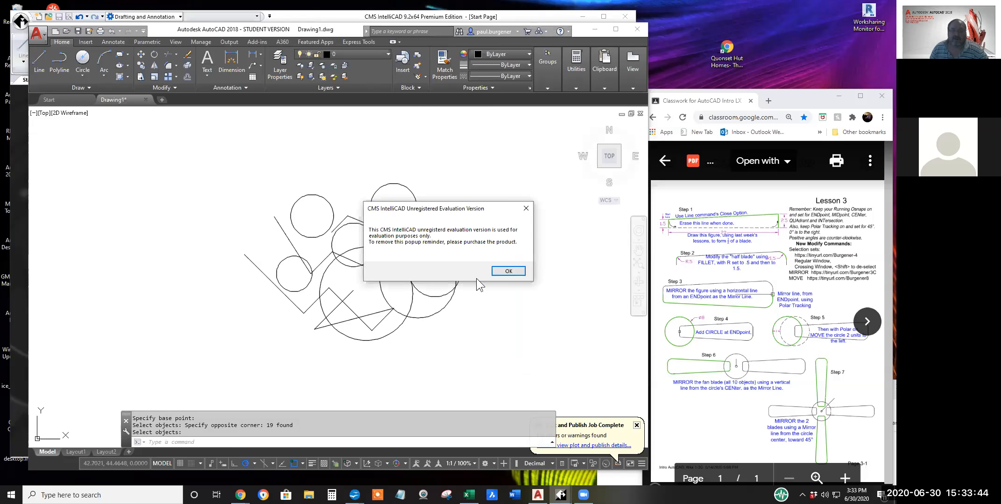
pyautogui.click(508, 271)
pyautogui.click(290, 17)
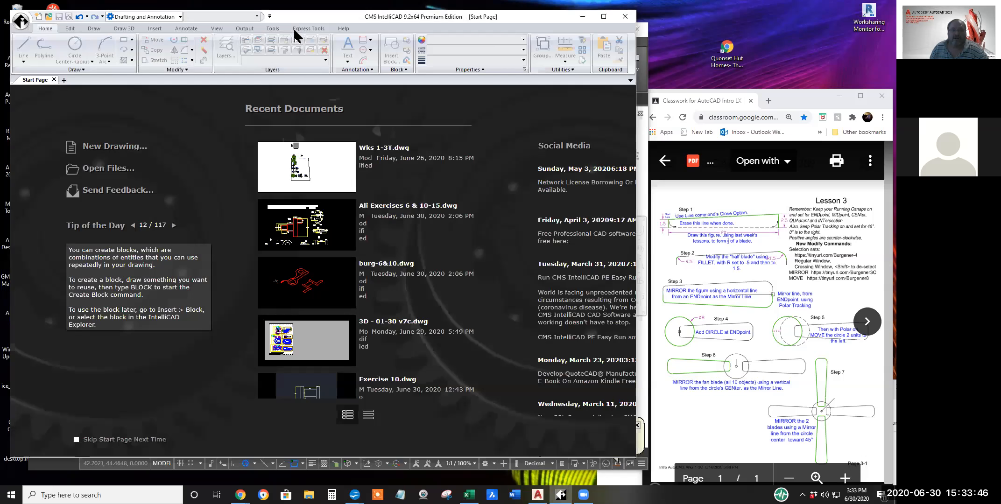
pyautogui.click(114, 146)
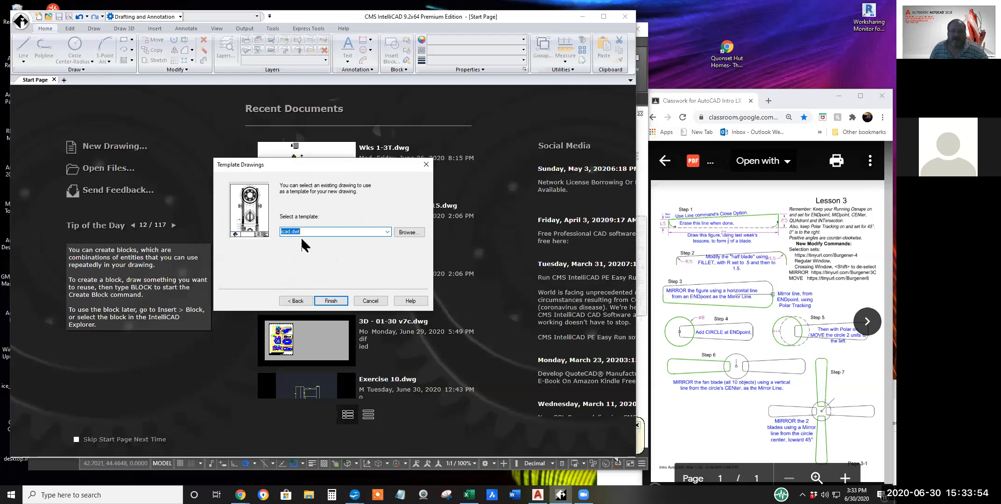
pyautogui.click(331, 302)
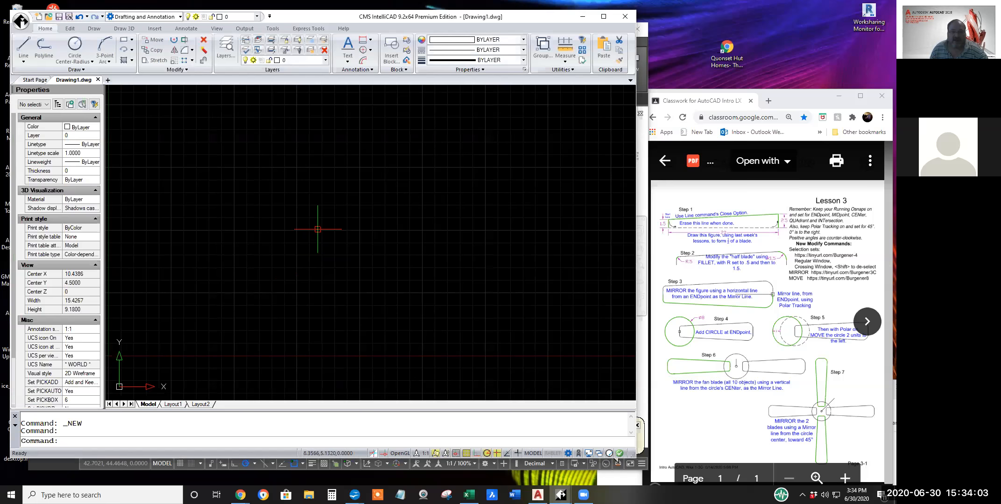
# Paste the copied circles and lines into the new drawing, and close the Properties palette.
pyautogui.rightClick(320, 224)
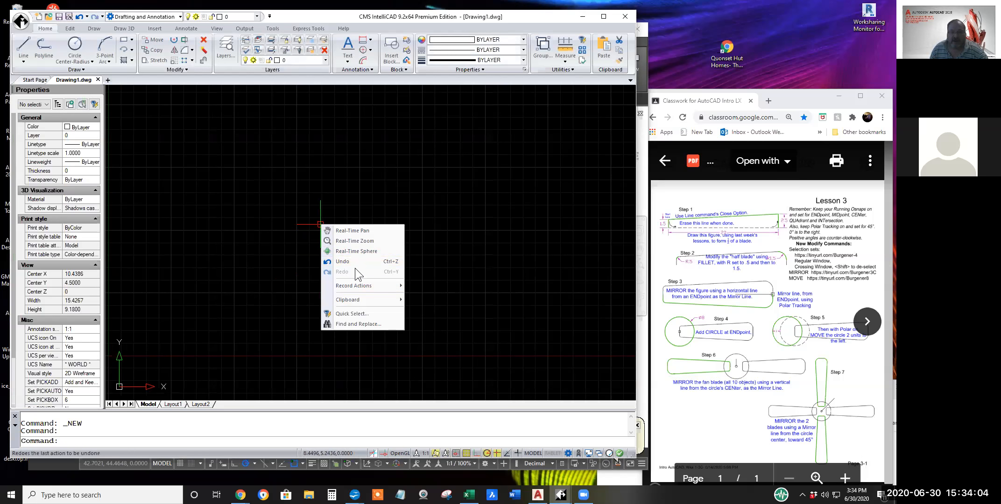
pyautogui.moveTo(364, 299)
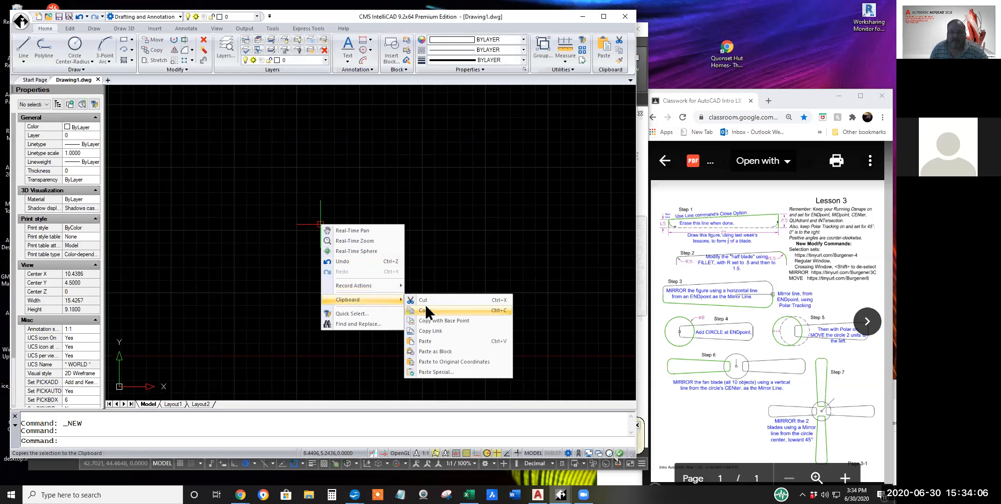
pyautogui.click(432, 341)
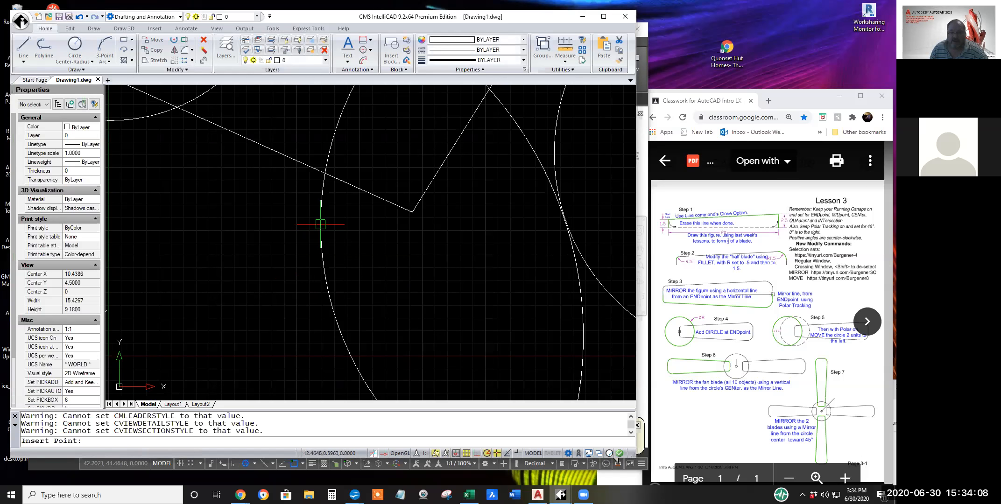
pyautogui.click(369, 282)
pyautogui.scroll(-3, 382, 299)
pyautogui.scroll(-5, 383, 300)
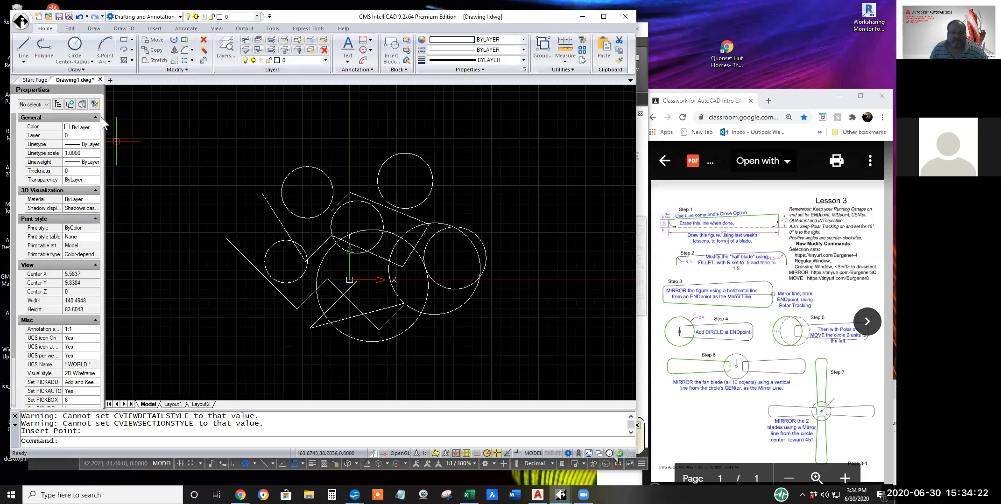
pyautogui.click(98, 91)
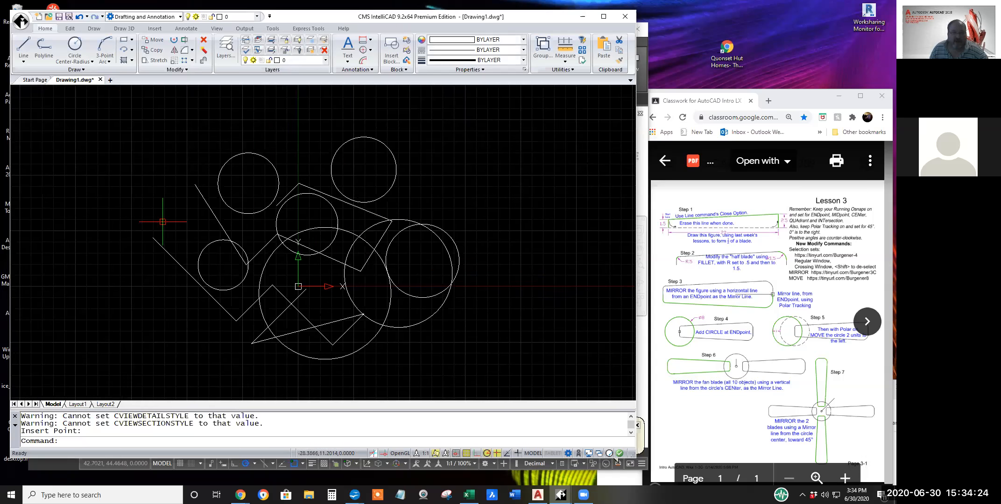
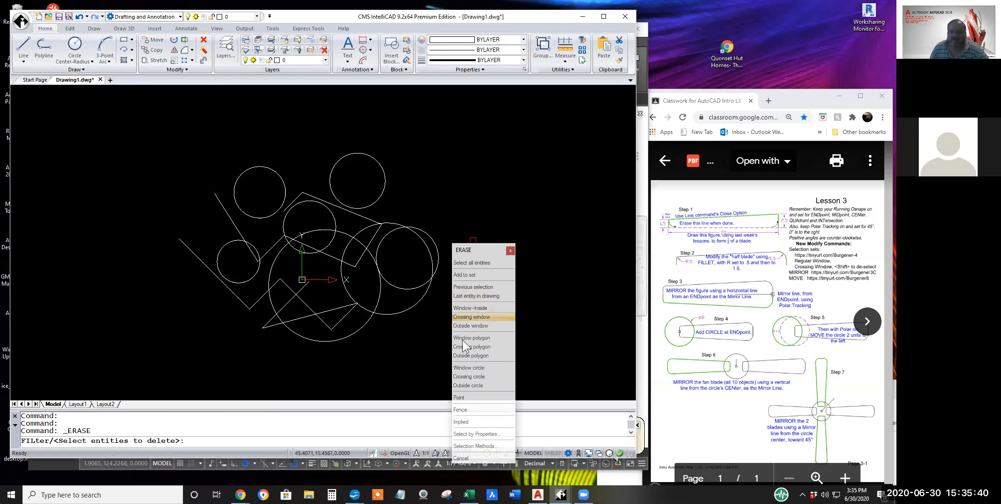
# Select for Erase the three right-hand circles individually, the small middle circle with a window, and the lower-left objects with a crossing window.
pyautogui.click(433, 240)
pyautogui.click(390, 222)
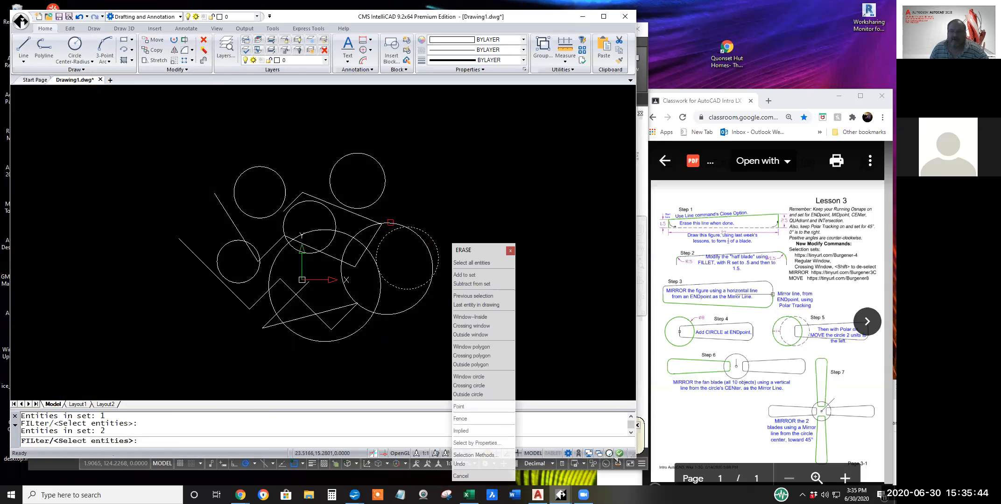
pyautogui.click(384, 188)
pyautogui.click(277, 197)
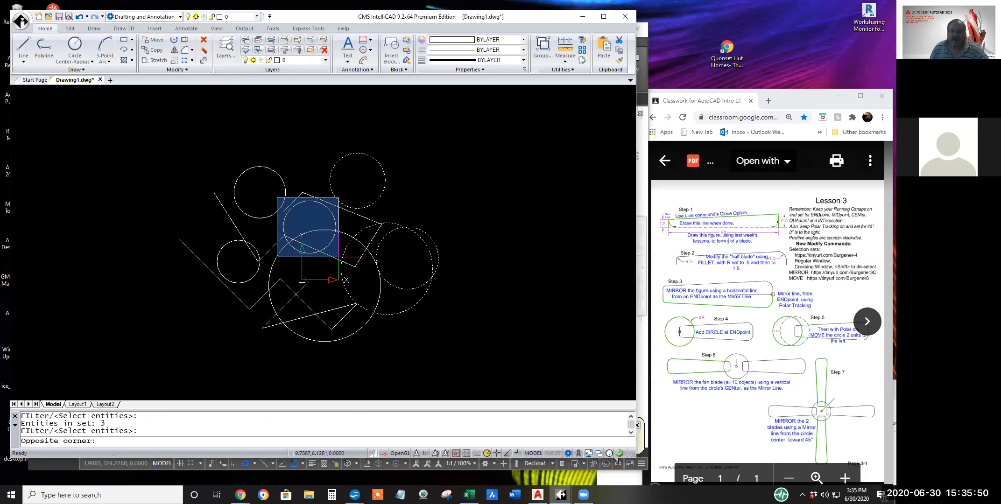
pyautogui.click(339, 257)
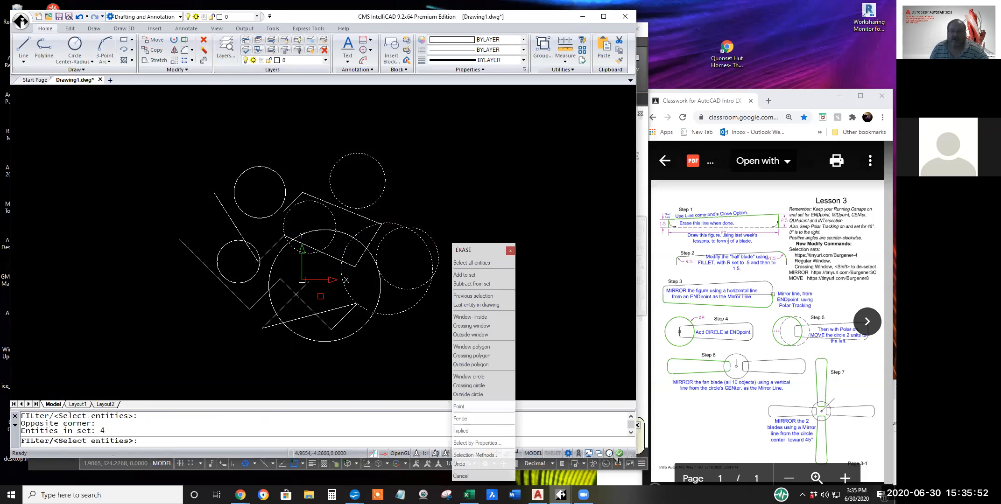
pyautogui.click(284, 268)
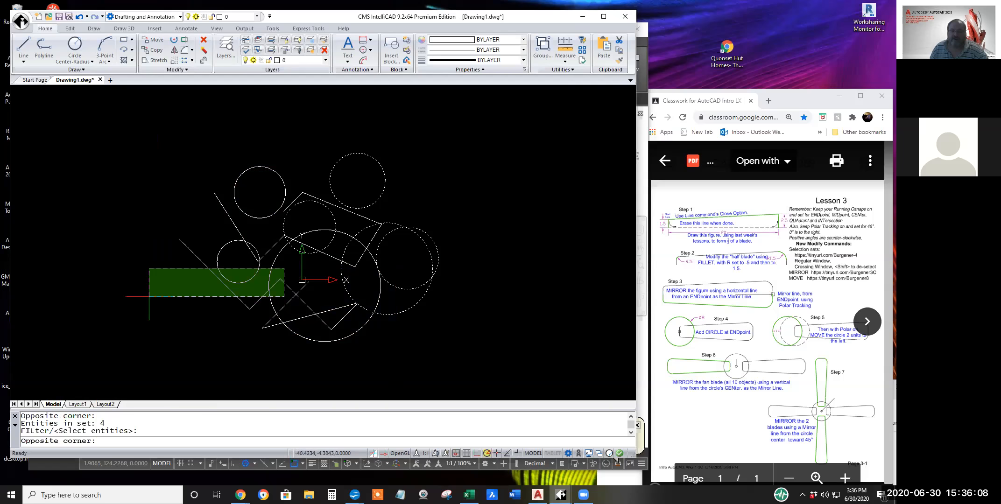
pyautogui.click(171, 345)
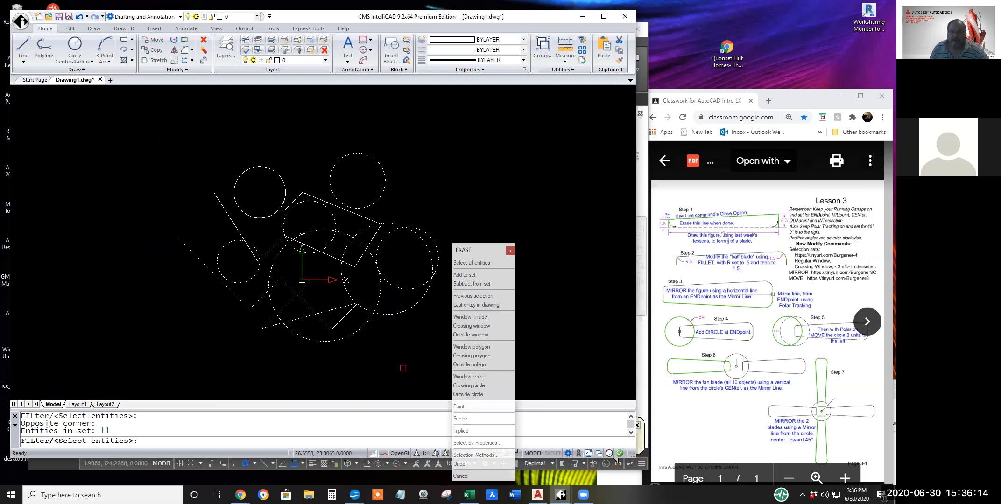
# Deselect the right-hand objects and left-hand objects with crossing windows, and the upper-right and small middle circles individually, from the Erase selection.
pyautogui.keyDown('shift'); pyautogui.click(388, 325); pyautogui.keyUp('shift')
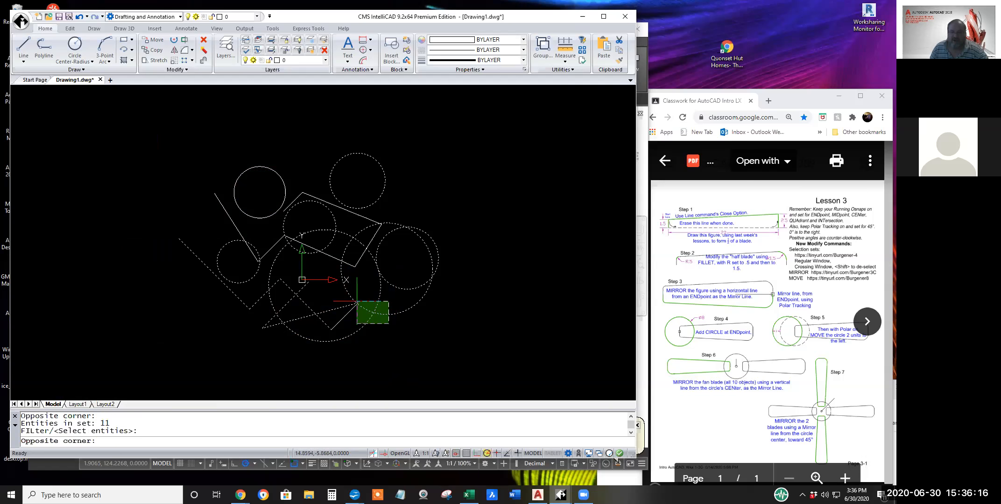
pyautogui.keyDown('shift'); pyautogui.click(327, 275); pyautogui.keyUp('shift')
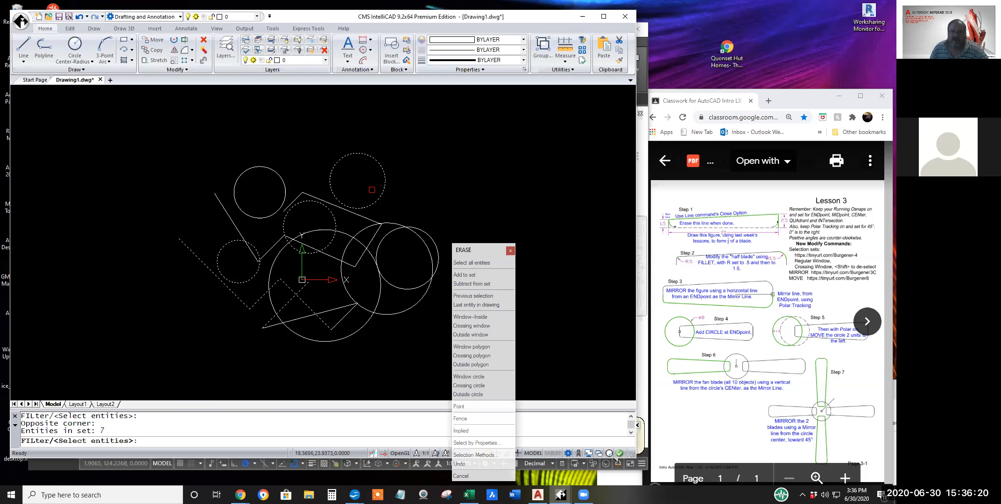
pyautogui.keyDown('shift'); pyautogui.click(380, 197); pyautogui.keyUp('shift')
pyautogui.keyDown('shift'); pyautogui.click(334, 219); pyautogui.keyUp('shift')
pyautogui.click(278, 297)
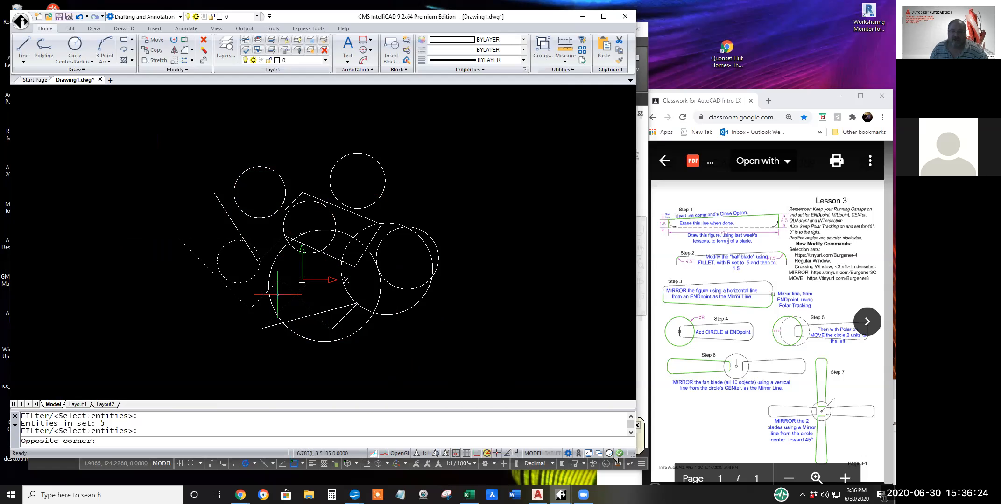
pyautogui.keyDown('shift'); pyautogui.click(217, 270); pyautogui.keyUp('shift')
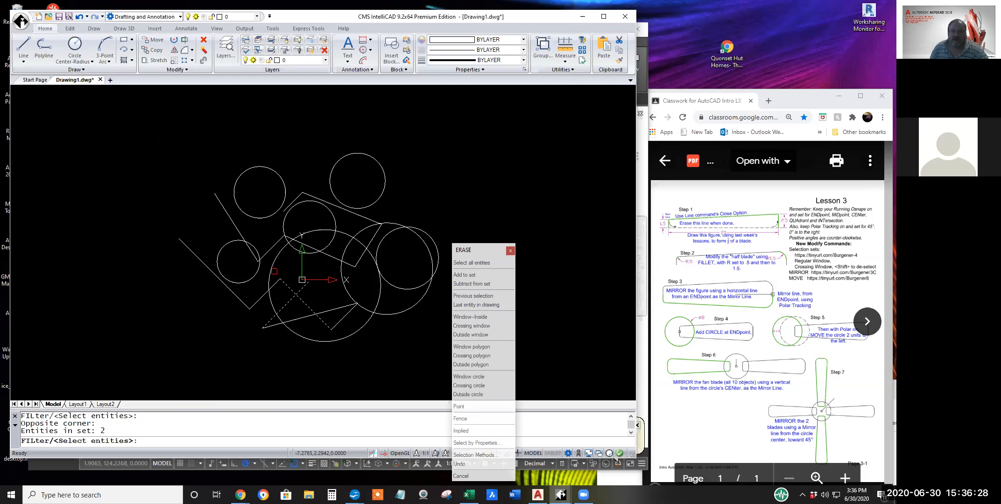
# Deselect the diagonal line inside the large lower circle with a window, and cancel Erase.
pyautogui.click(277, 274)
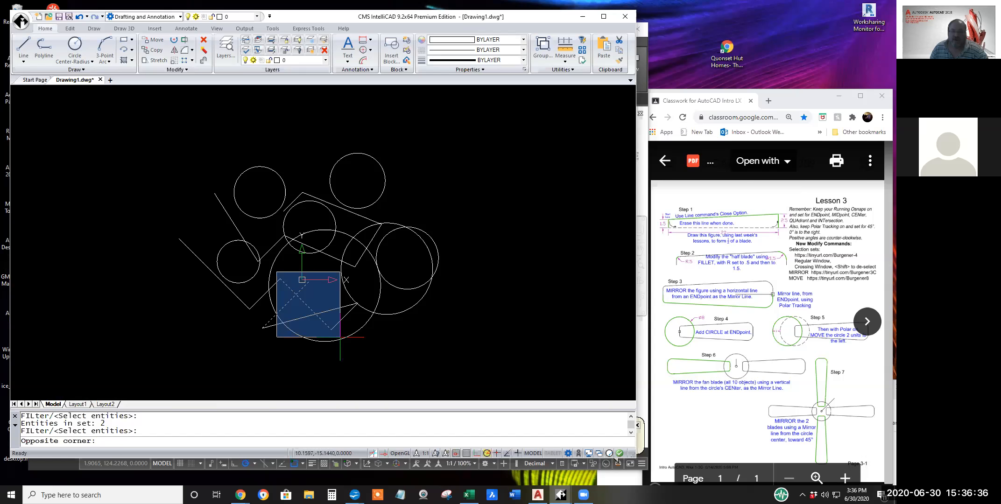
pyautogui.click(340, 337)
pyautogui.rightClick(405, 400)
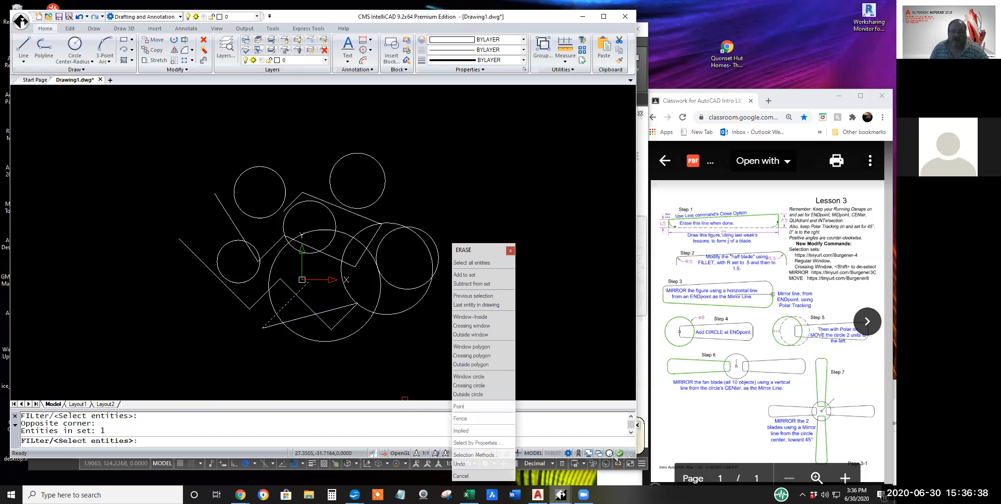
pyautogui.moveTo(106, 431); pyautogui.dragTo(26, 432)
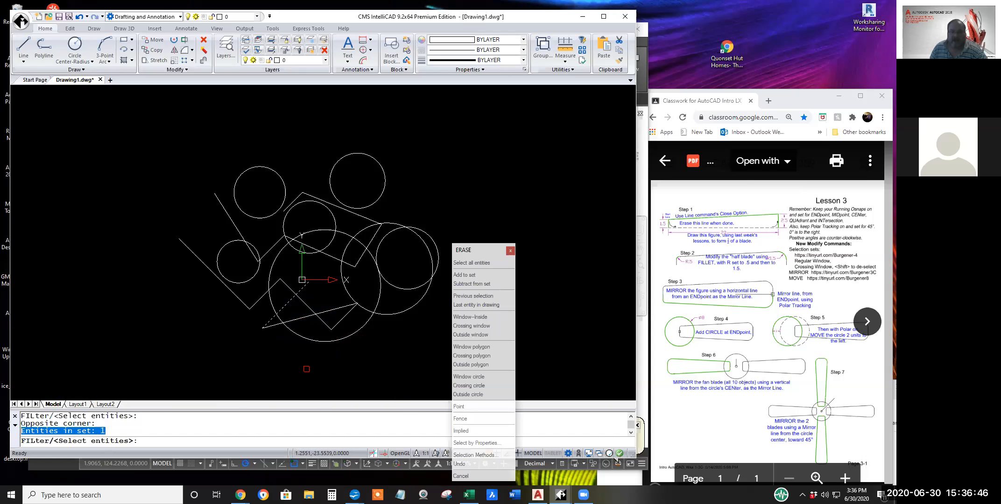
pyautogui.press('Escape')
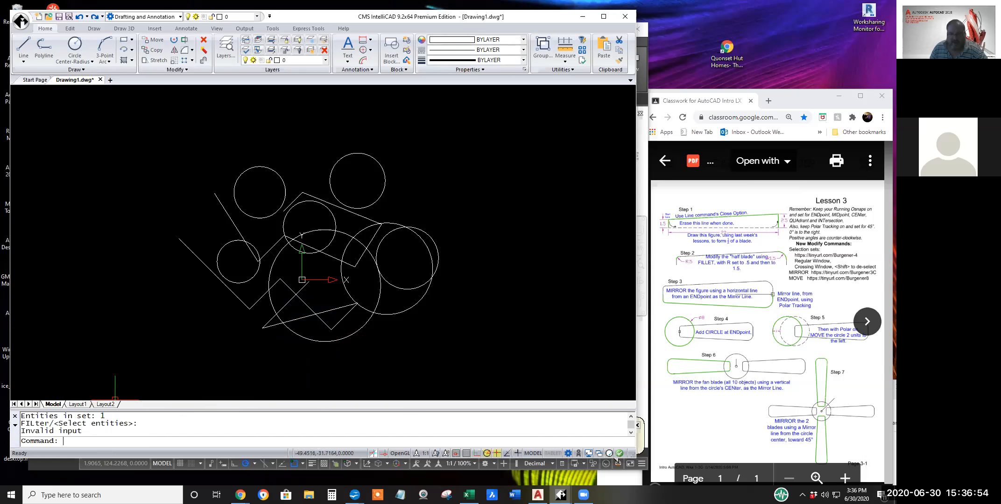
# Select the whole figure for Erase with a crossing window, deselect the diagonal line inside the large lower circle with a window, and cancel.
pyautogui.click(203, 39)
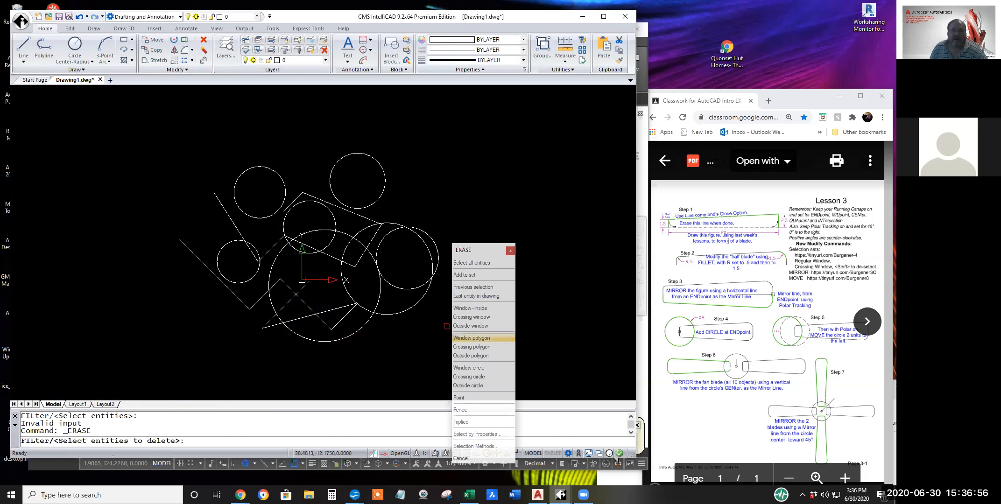
pyautogui.click(432, 331)
pyautogui.click(134, 151)
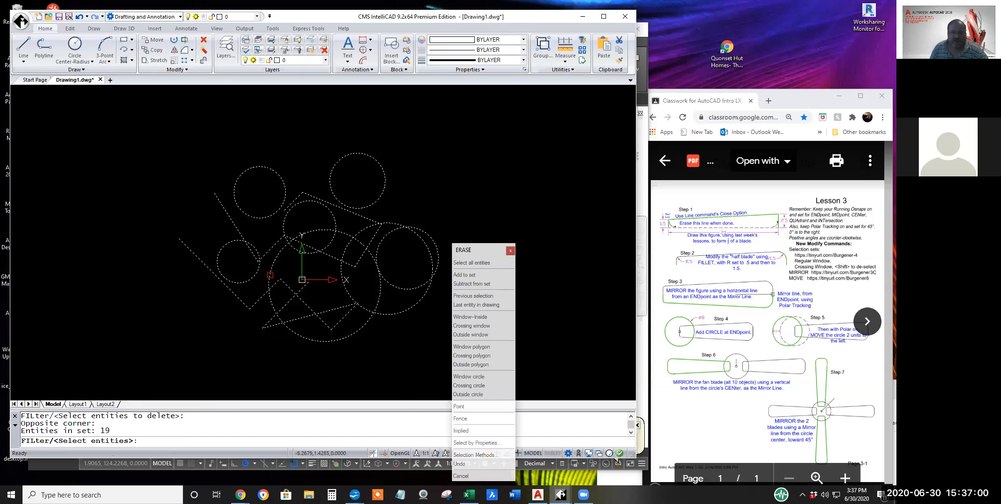
pyautogui.keyDown('shift'); pyautogui.click(274, 273); pyautogui.keyUp('shift')
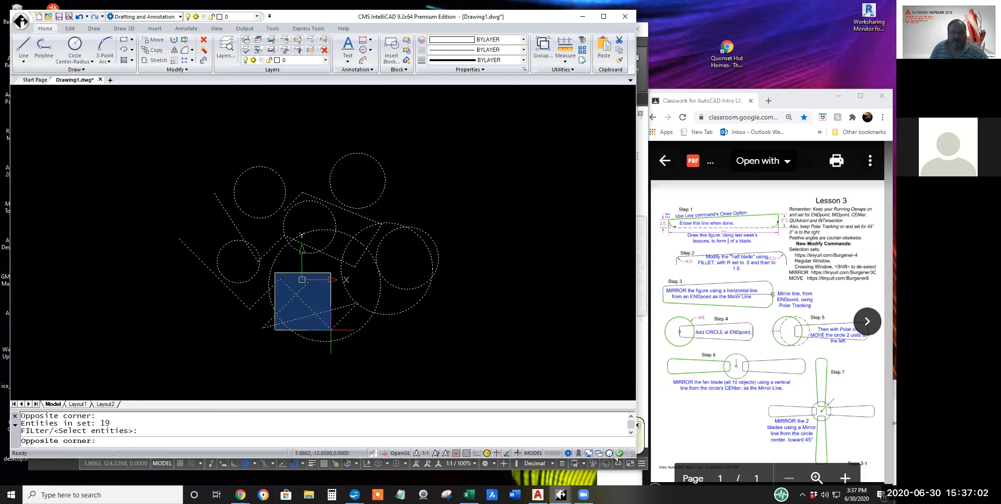
pyautogui.keyDown('shift'); pyautogui.click(355, 358); pyautogui.keyUp('shift')
pyautogui.press('Escape')
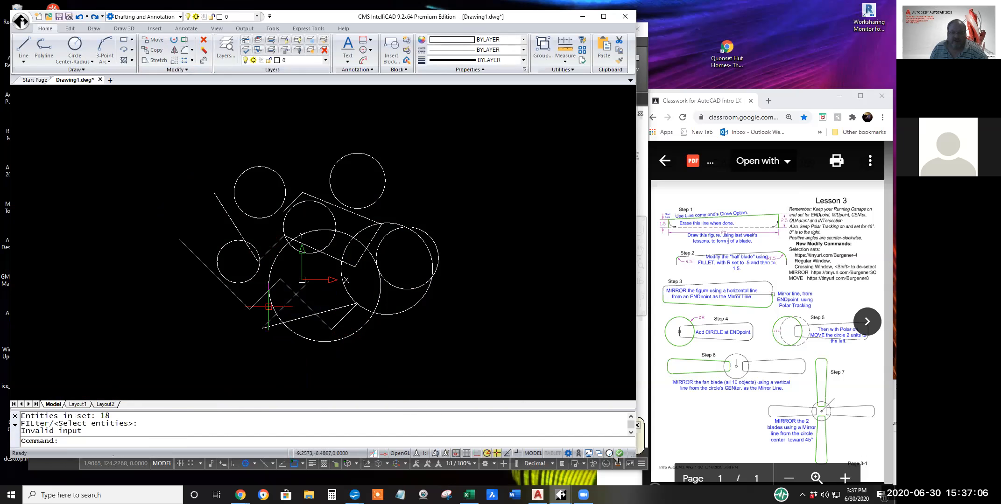
# Repeat the full crossing selection for Erase, window-deselect the same diagonal line in the large lower circle, and cancel the command.
pyautogui.click(203, 40)
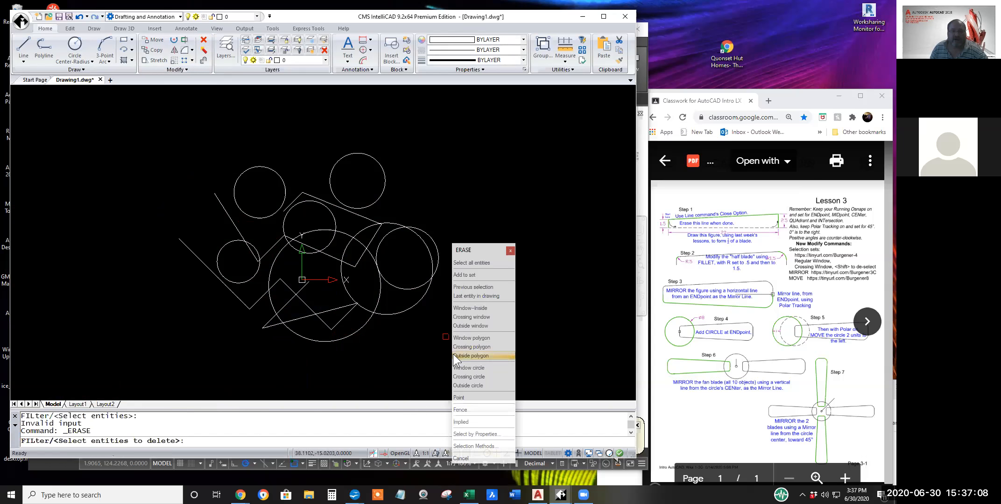
pyautogui.click(429, 338)
pyautogui.click(172, 189)
pyautogui.rightClick(275, 243)
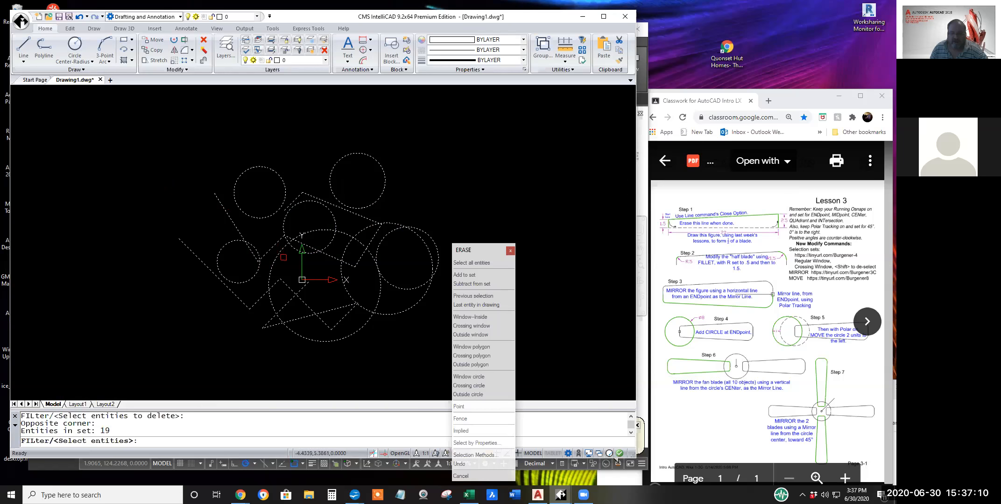
pyautogui.click(274, 273)
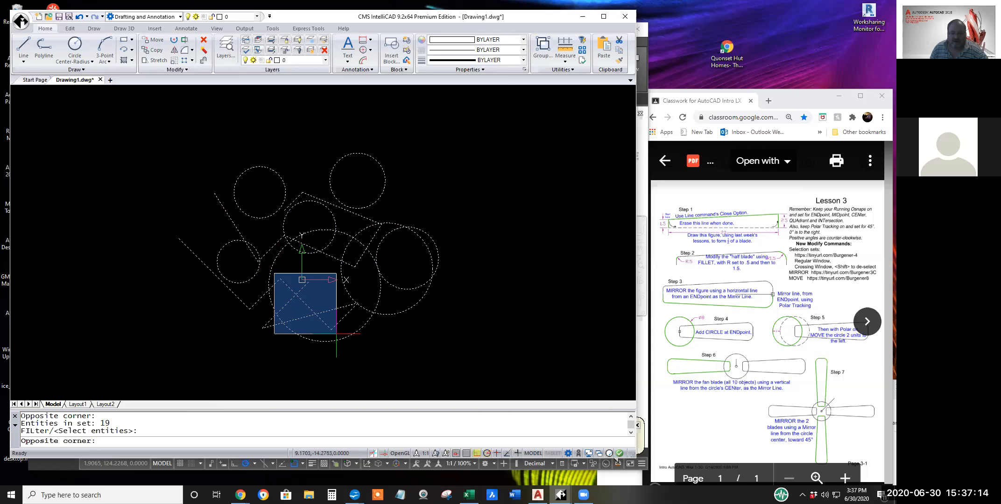
pyautogui.keyDown('shift'); pyautogui.click(336, 334); pyautogui.keyUp('shift')
pyautogui.rightClick(448, 362)
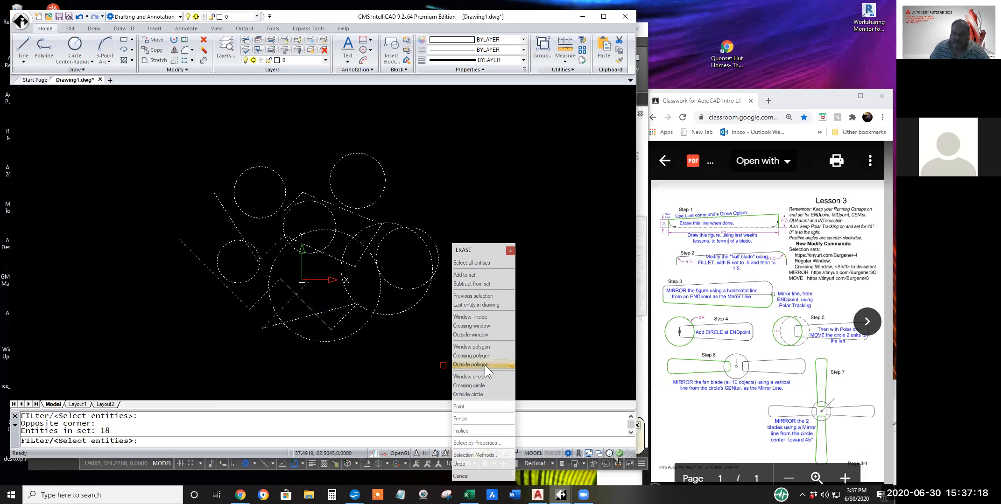
pyautogui.press('Escape')
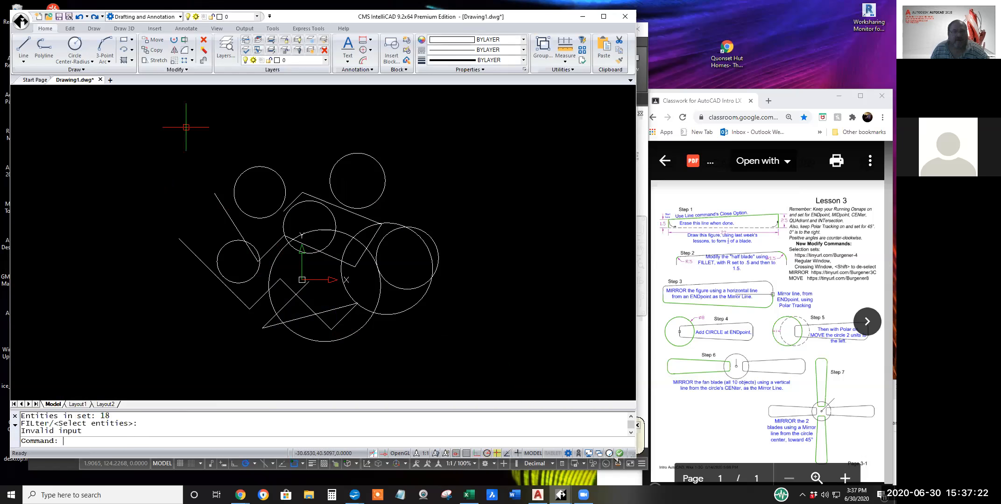
# Erase everything except the upper-right circle and the short diagonal line beside it using a crossing window, and undo the erase.
pyautogui.click(204, 40)
pyautogui.click(424, 321)
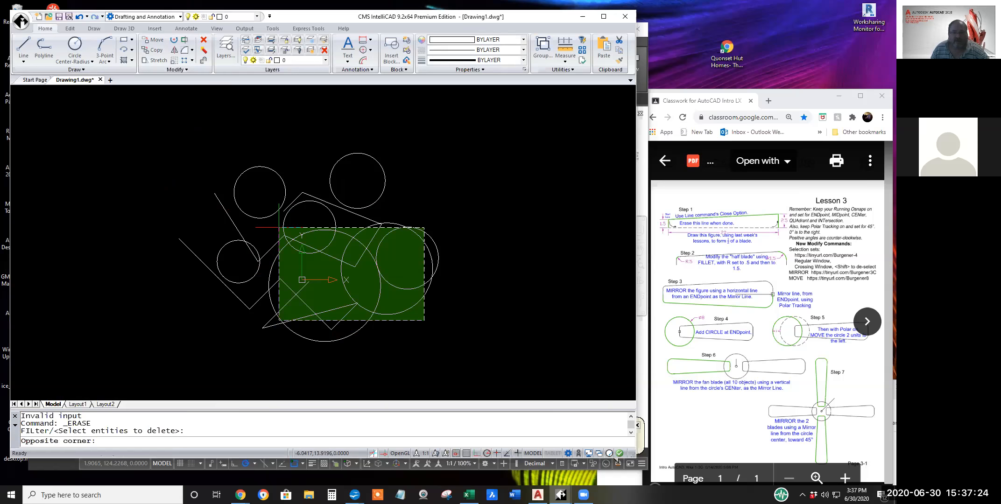
pyautogui.click(247, 214)
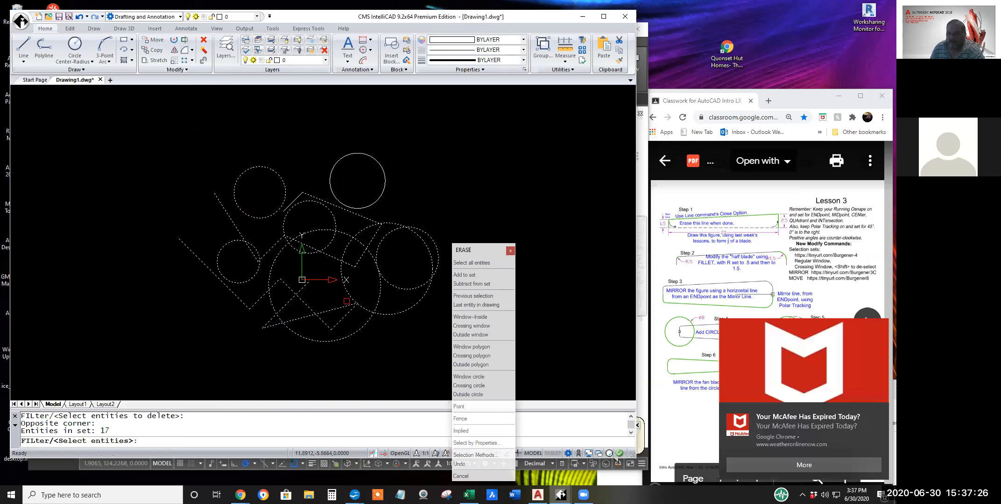
pyautogui.press('Return')
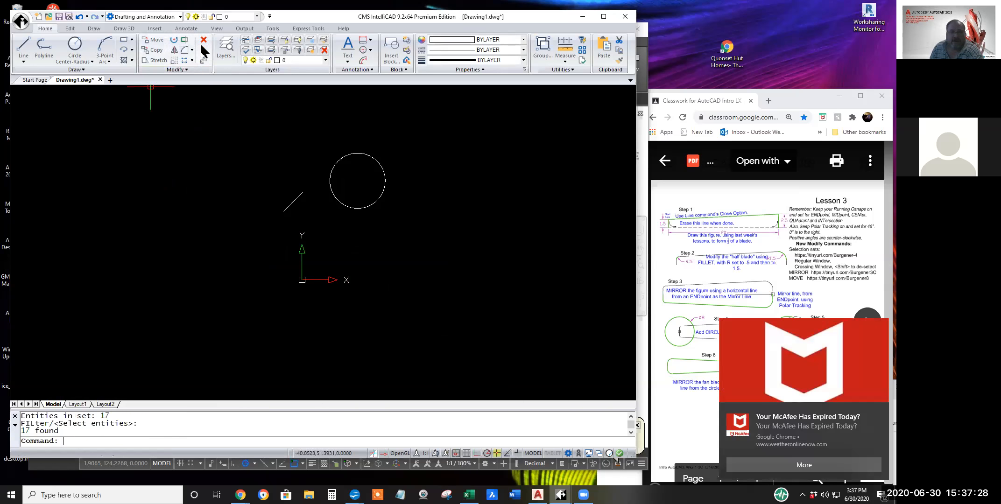
pyautogui.click(78, 16)
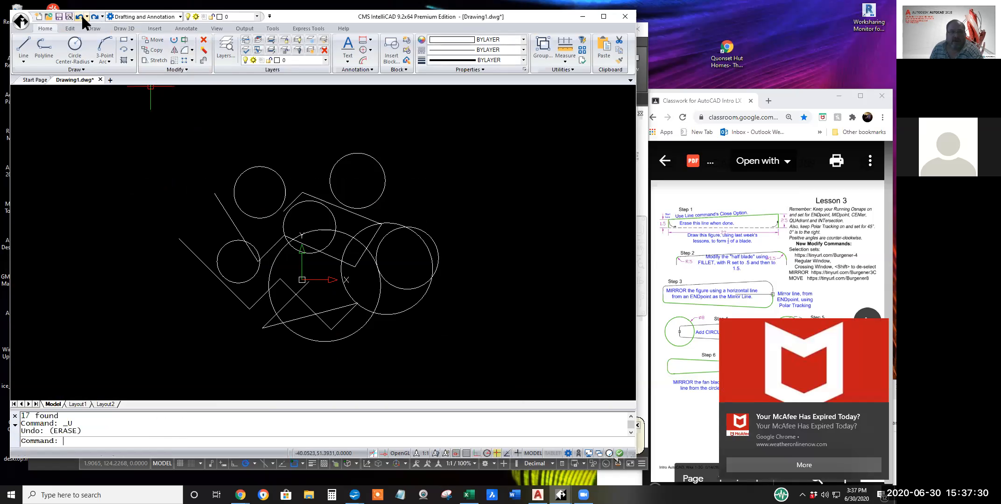
# Erase only the outer objects by crossing-selecting the whole figure and deselecting the central objects with a second crossing window, and undo the erase.
pyautogui.click(204, 44)
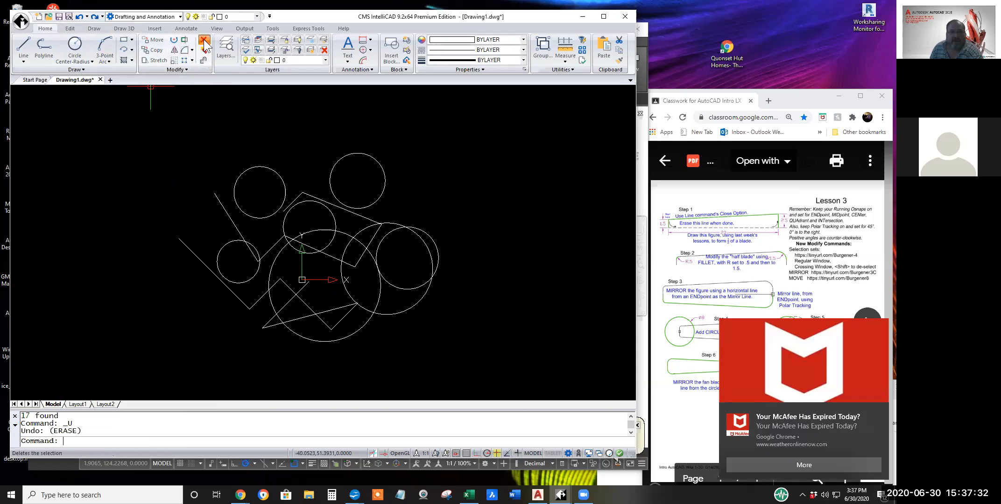
pyautogui.click(418, 336)
pyautogui.click(209, 193)
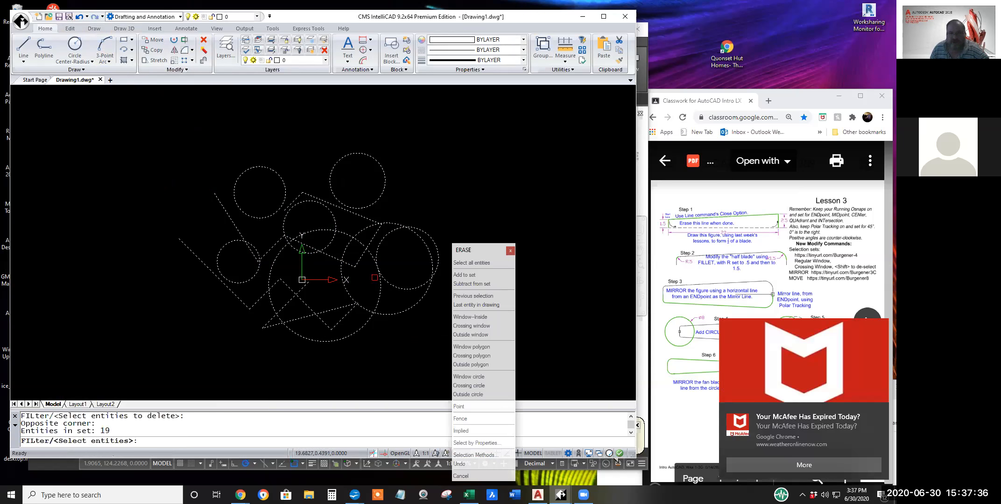
pyautogui.click(392, 294)
pyautogui.keyDown('shift'); pyautogui.click(257, 216); pyautogui.keyUp('shift')
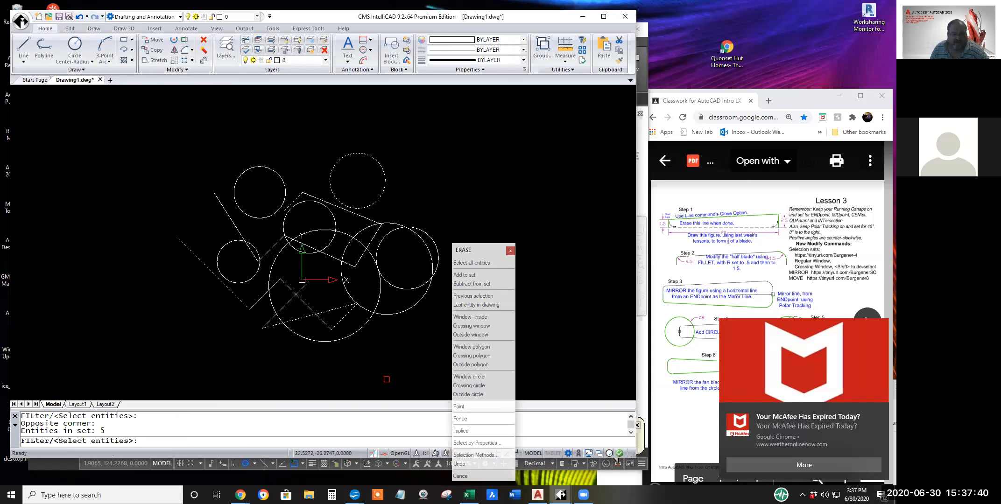
pyautogui.press('Return')
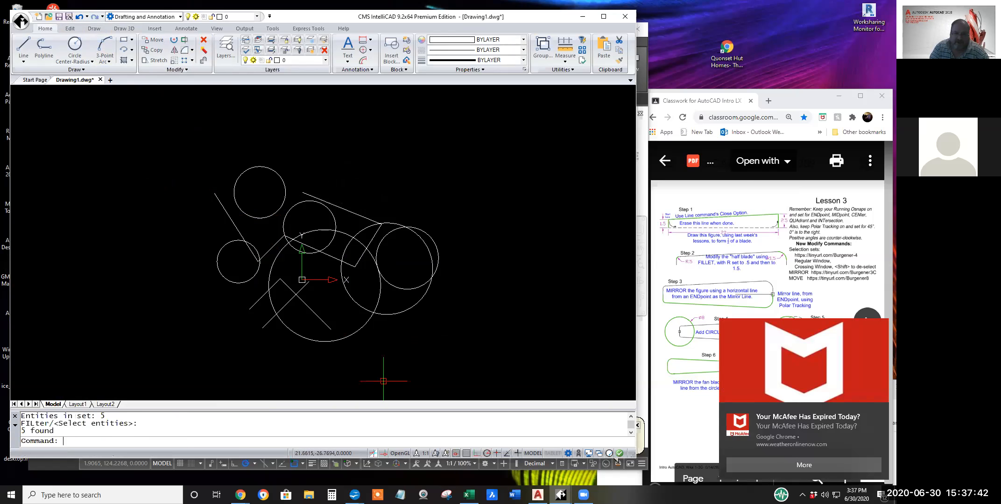
pyautogui.click(80, 17)
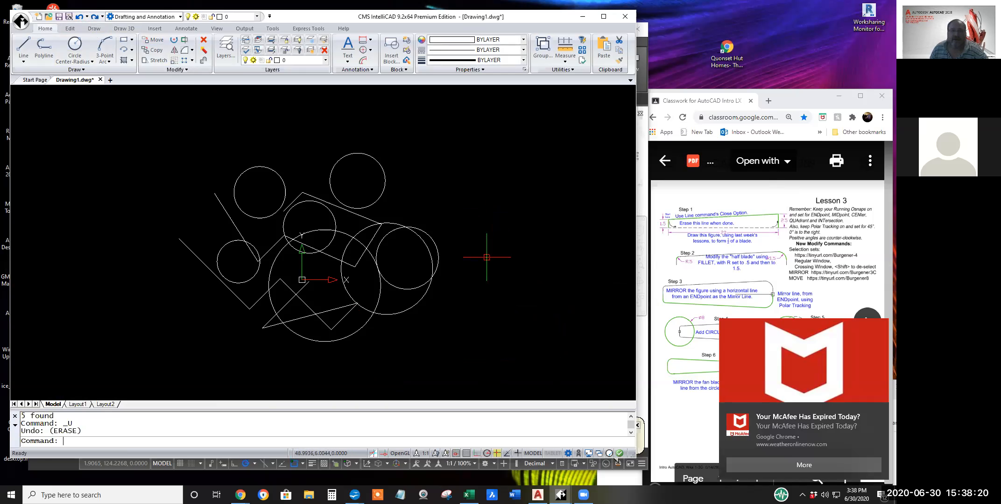
# Crossing-select the whole figure for Erase, crossing-deselect the peaked lines and the four circles around them, complete the erase, and undo it.
pyautogui.click(203, 44)
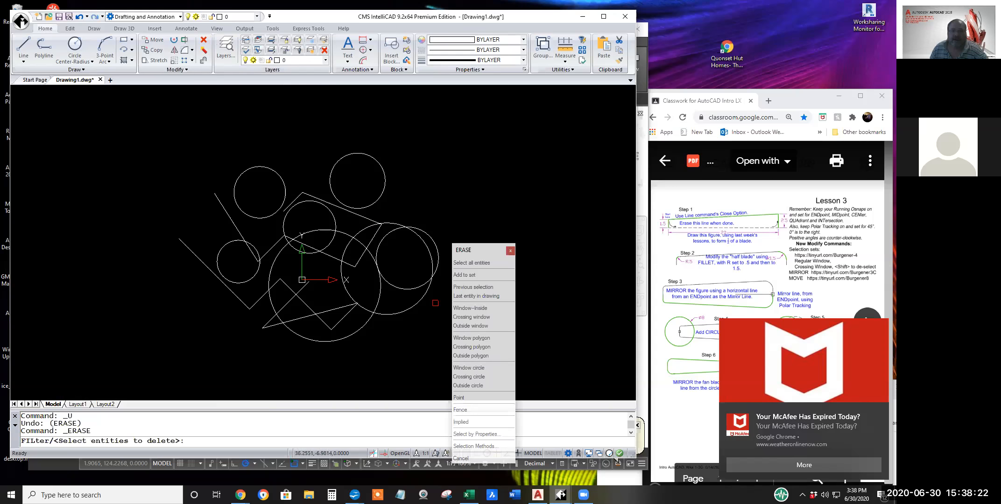
pyautogui.click(444, 318)
pyautogui.click(202, 177)
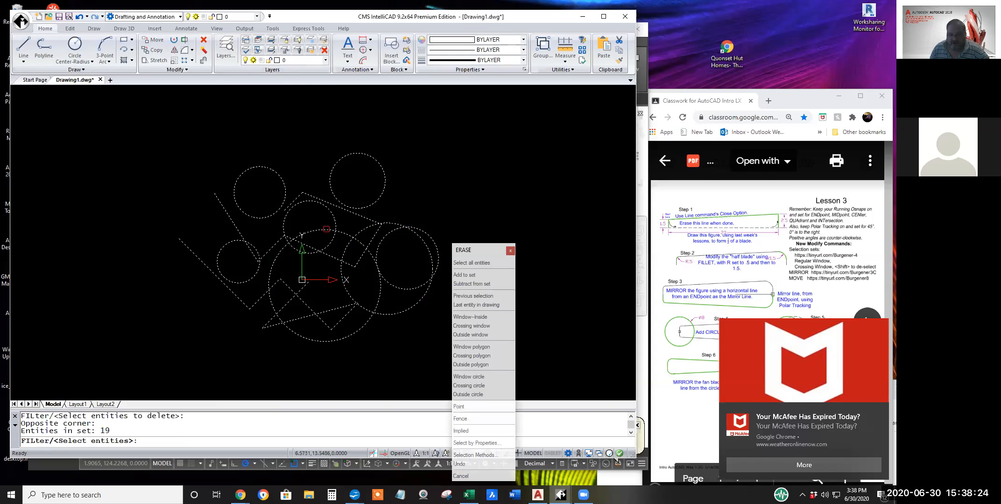
pyautogui.keyDown('shift'); pyautogui.click(366, 237); pyautogui.keyUp('shift')
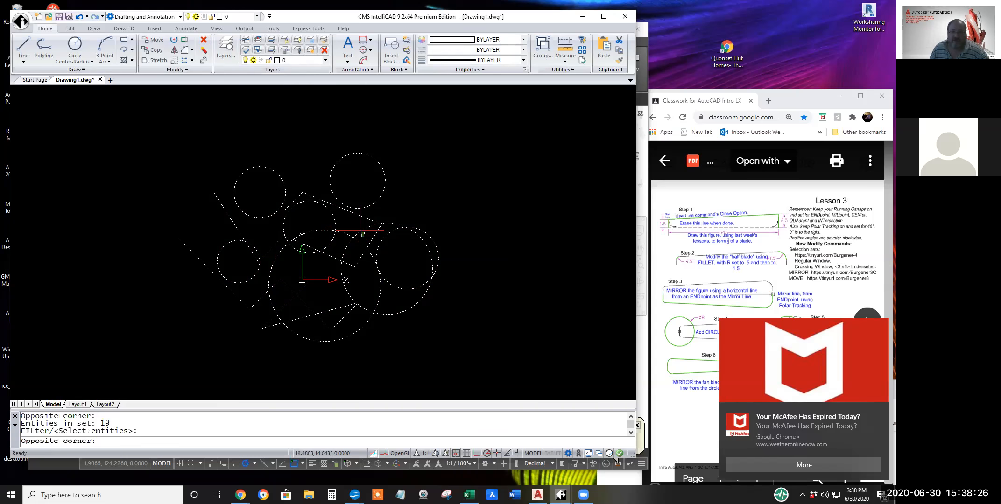
pyautogui.keyDown('shift'); pyautogui.click(290, 190); pyautogui.keyUp('shift')
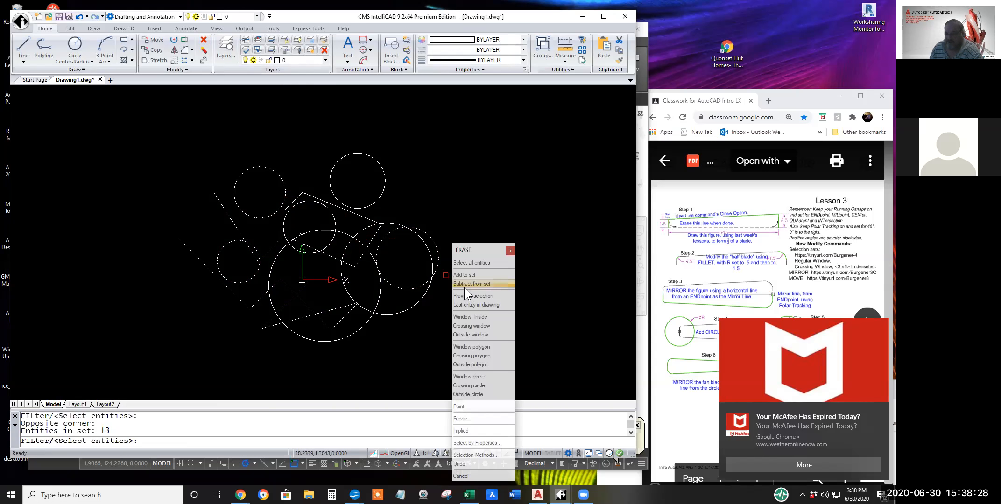
pyautogui.press('Return')
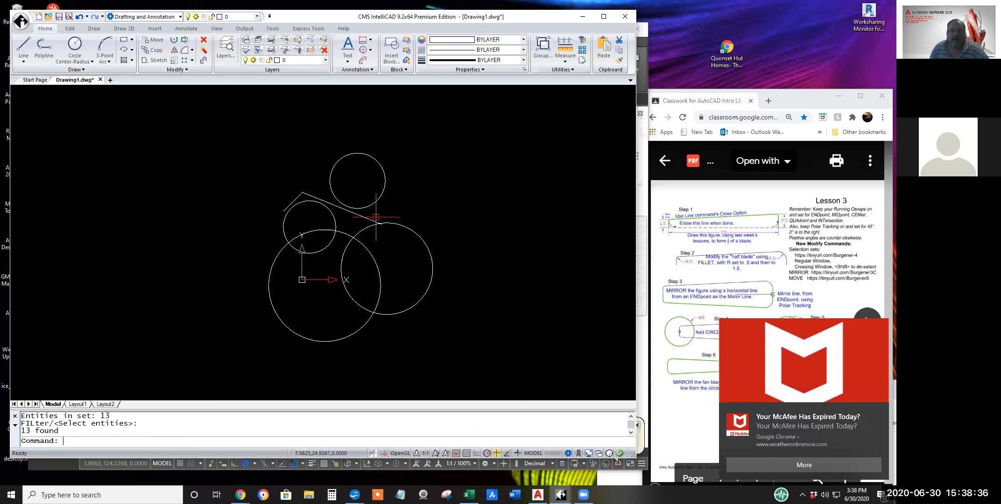
pyautogui.click(80, 14)
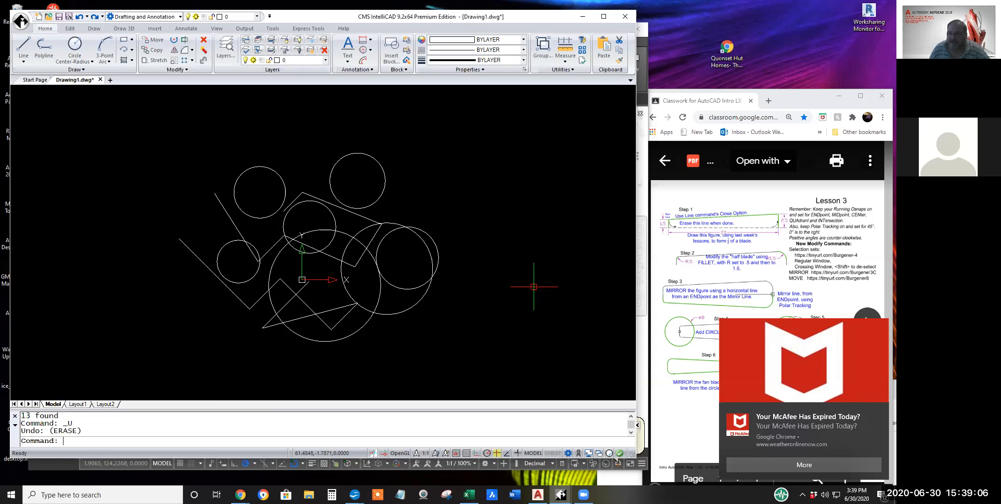
# Switch to the AutoCAD drawing and draw a window lasso around the smaller of the overlapping circles on the figure's right side.
pyautogui.click(473, 227)
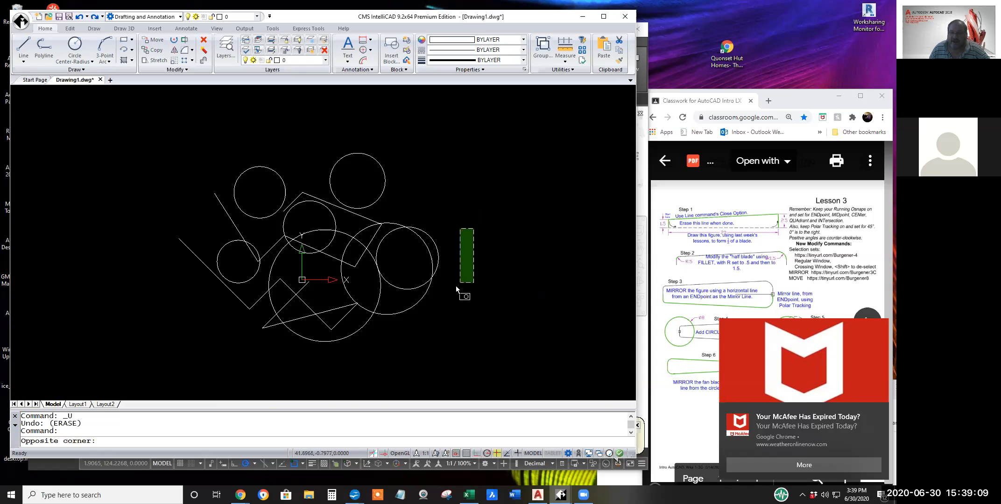
pyautogui.click(457, 211)
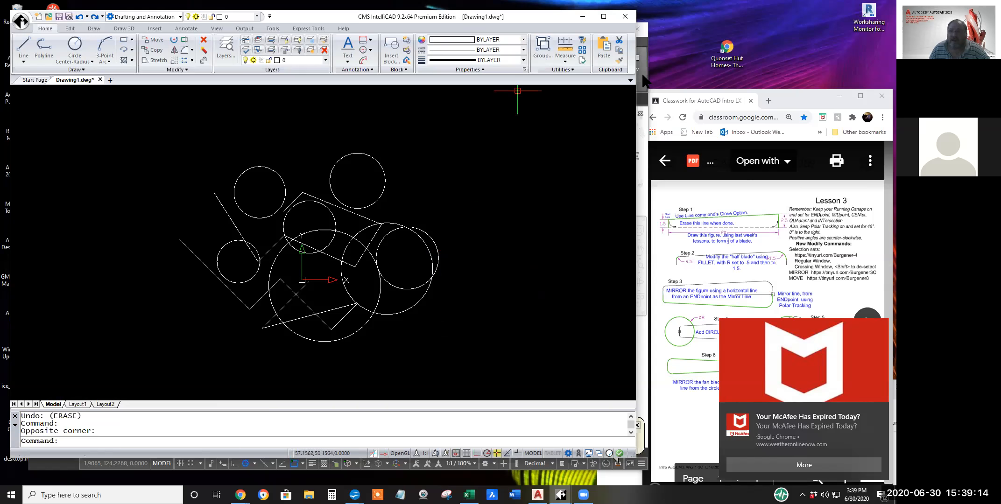
pyautogui.click(641, 355)
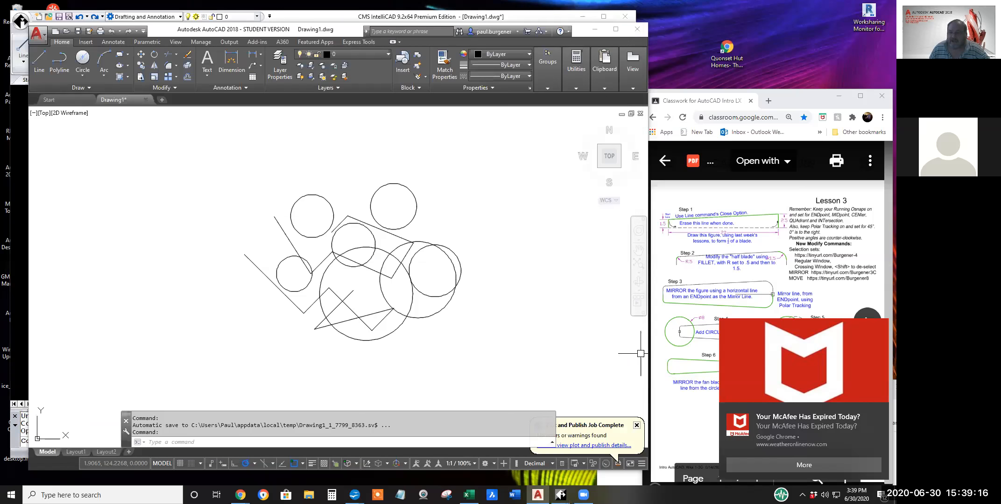
pyautogui.moveTo(477, 227)
pyautogui.mouseDown()
pyautogui.moveTo(483, 240)
pyautogui.moveTo(449, 332)
pyautogui.moveTo(394, 343)
pyautogui.moveTo(410, 303)
pyautogui.moveTo(401, 275)
pyautogui.moveTo(410, 239)
pyautogui.moveTo(432, 216)
pyautogui.moveTo(458, 225)
pyautogui.moveTo(469, 244)
pyautogui.mouseUp()
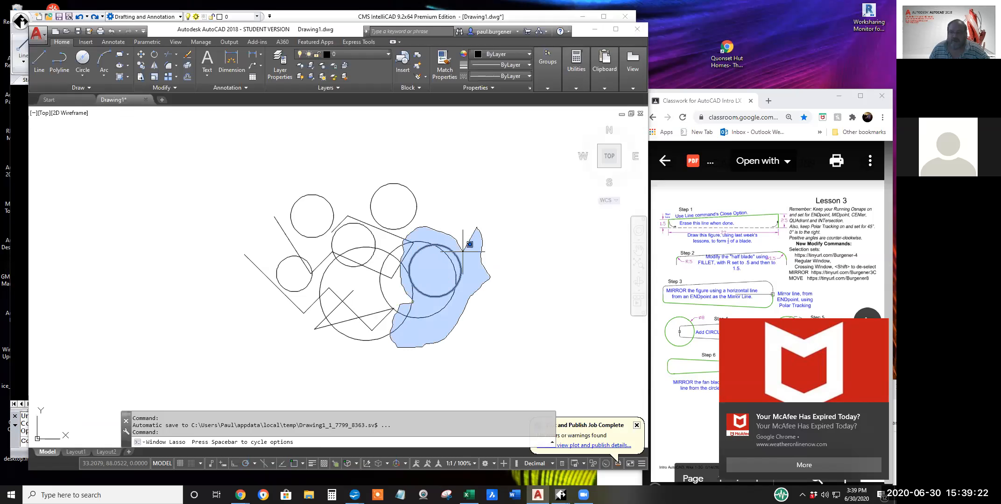
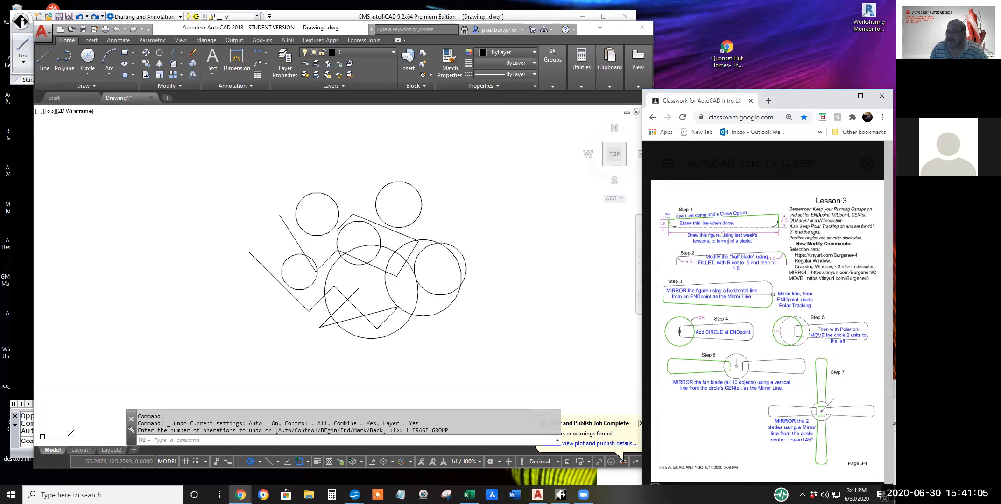
# Highlight MIRROR in the lesson sheet's modify command list, and return to the AutoCAD drawing with free space beside the figure.
pyautogui.moveTo(808, 273); pyautogui.dragTo(785, 272)
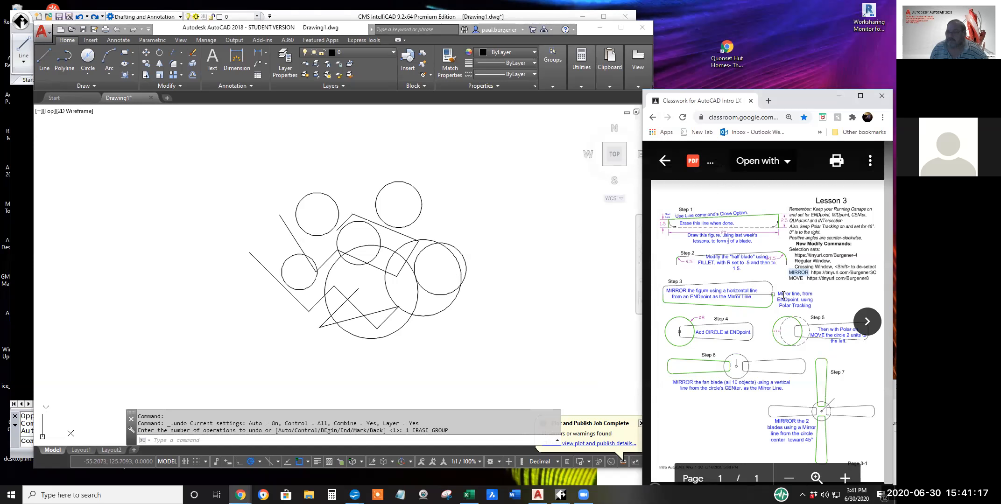
pyautogui.click(429, 259)
pyautogui.moveTo(340, 258); pyautogui.dragTo(187, 253, button='middle')
pyautogui.press('Escape')
pyautogui.press('Escape')
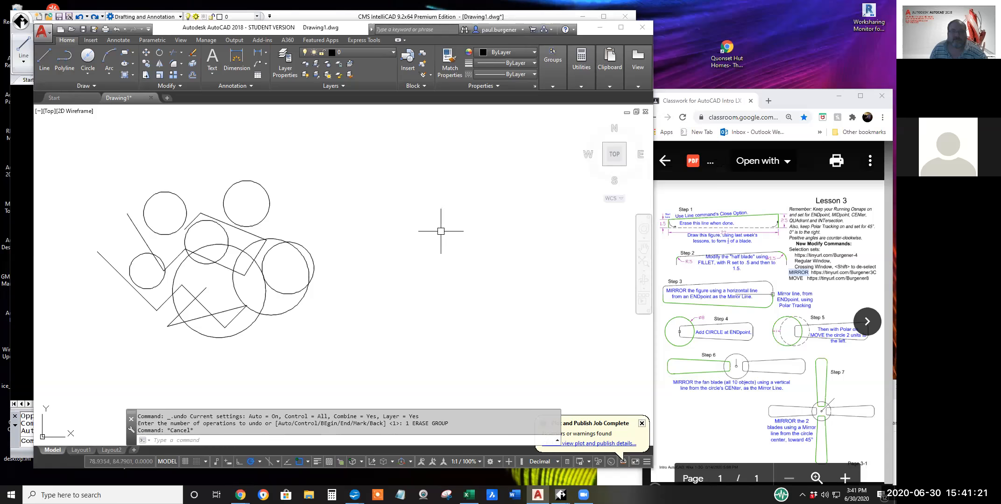
# Draw a closed irregular 14-sided outline with the Line command and its Close option, to the right of the circles figure.
pyautogui.click(44, 56)
pyautogui.click(383, 230)
pyautogui.click(389, 265)
pyautogui.click(411, 265)
pyautogui.click(417, 288)
pyautogui.click(443, 288)
pyautogui.click(452, 269)
pyautogui.click(488, 276)
pyautogui.click(488, 256)
pyautogui.click(471, 237)
pyautogui.click(472, 201)
pyautogui.click(446, 194)
pyautogui.click(433, 206)
pyautogui.click(407, 194)
pyautogui.click(385, 207)
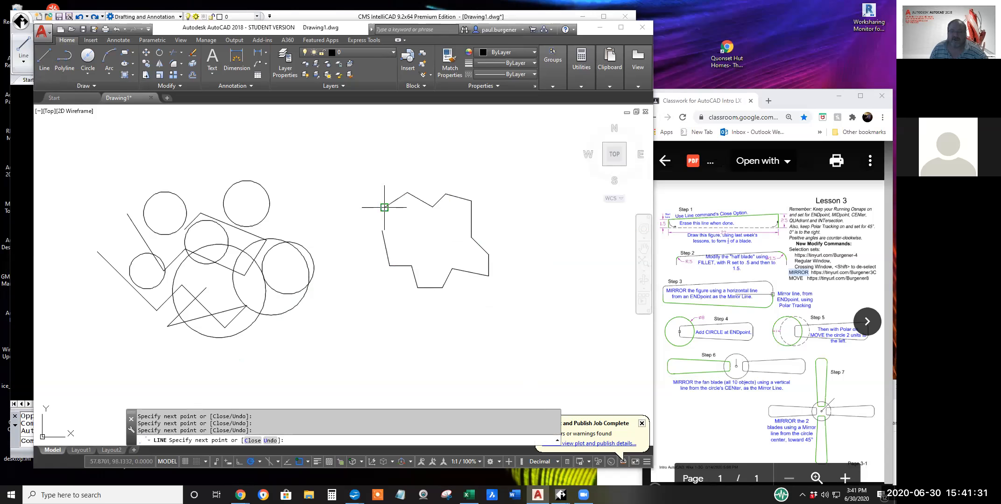
pyautogui.rightClick(417, 227)
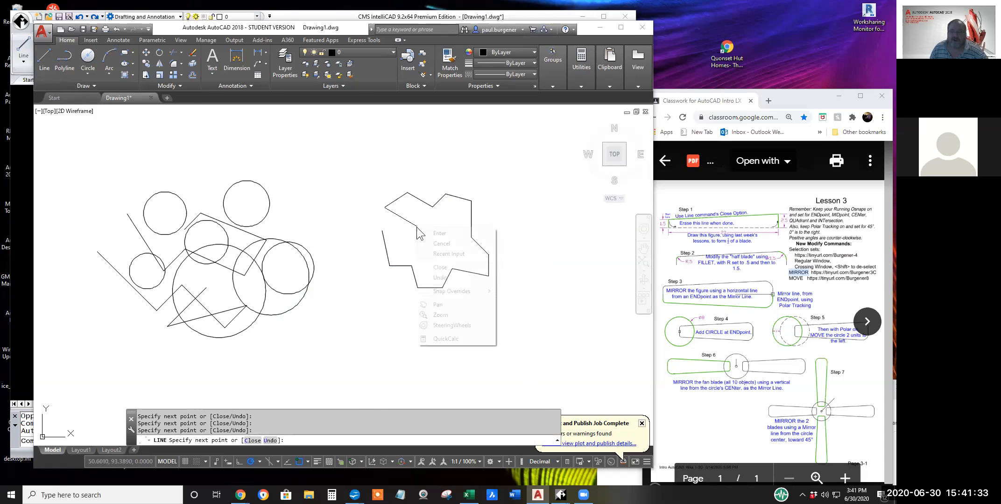
pyautogui.click(448, 268)
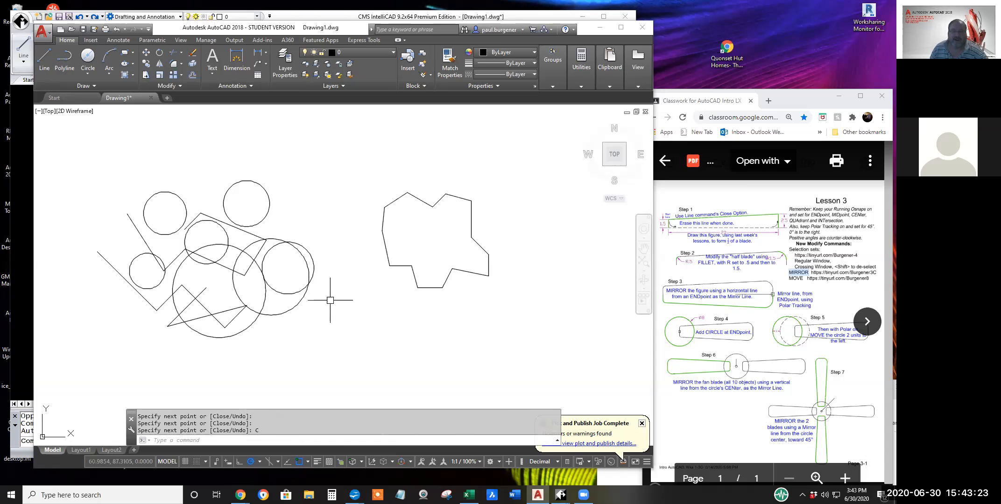
# Mirror the whole 14-sided outline about a vertical line through its lower-right endpoint, keeping the source objects.
pyautogui.click(159, 64)
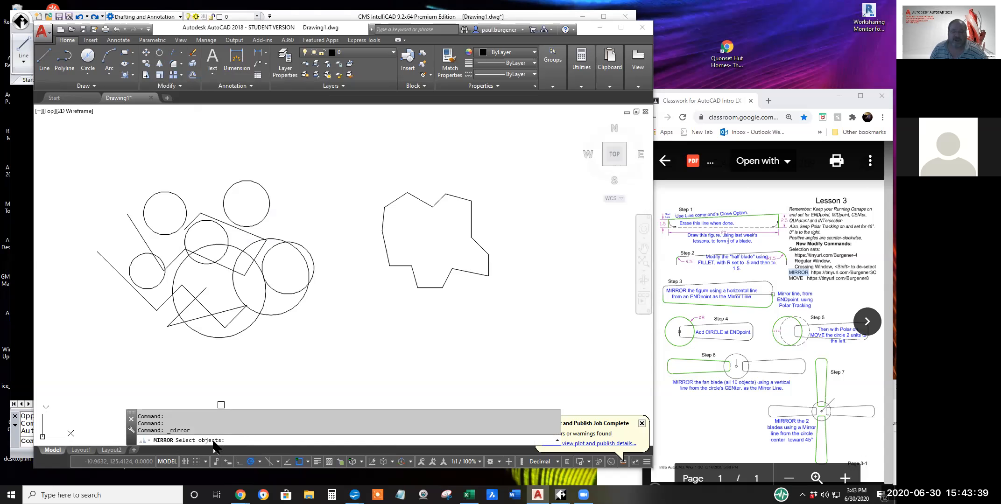
pyautogui.click(497, 289)
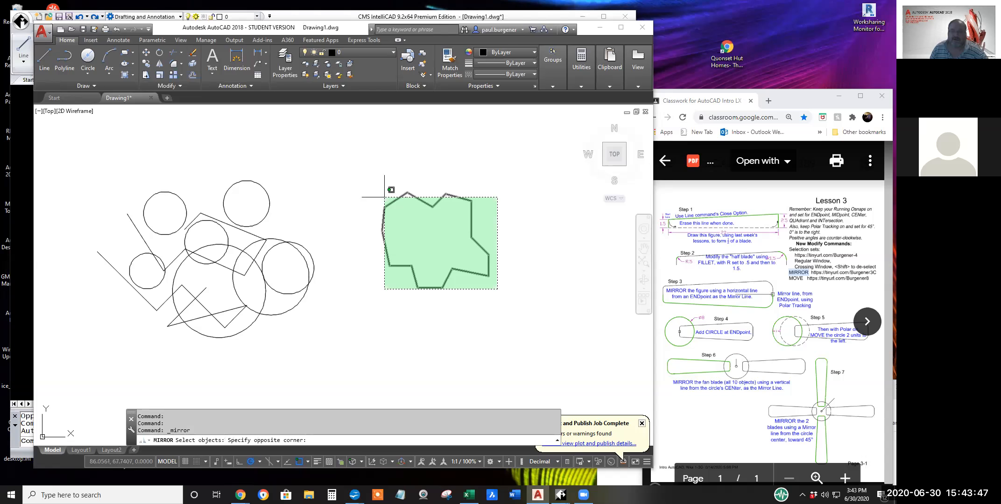
pyautogui.click(385, 197)
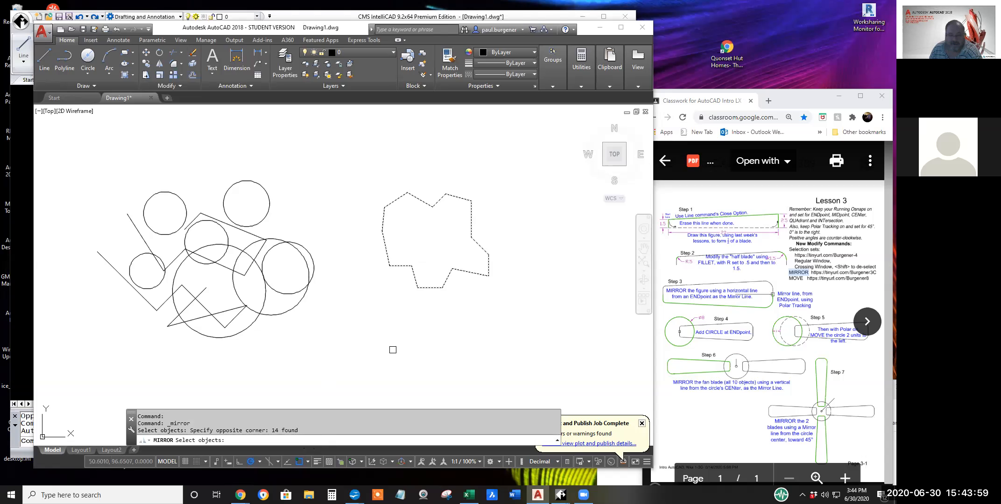
pyautogui.press('Return')
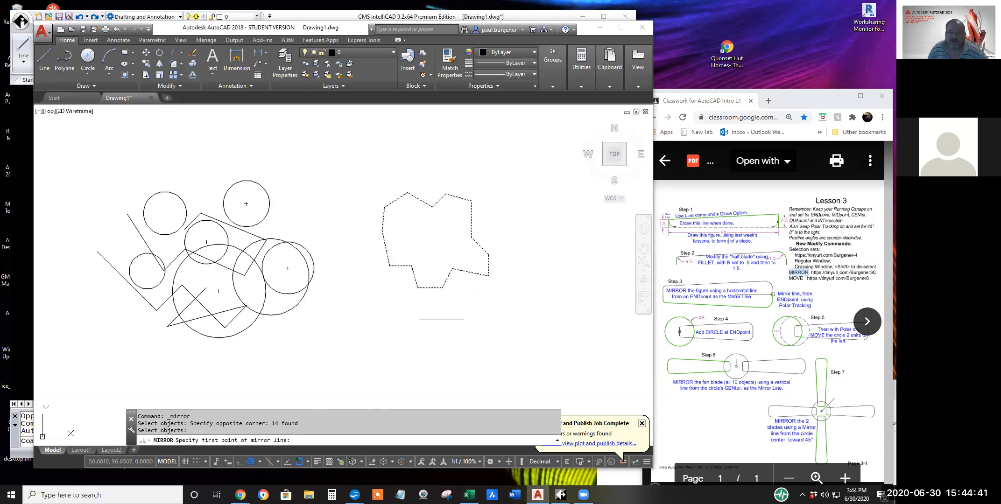
pyautogui.click(488, 276)
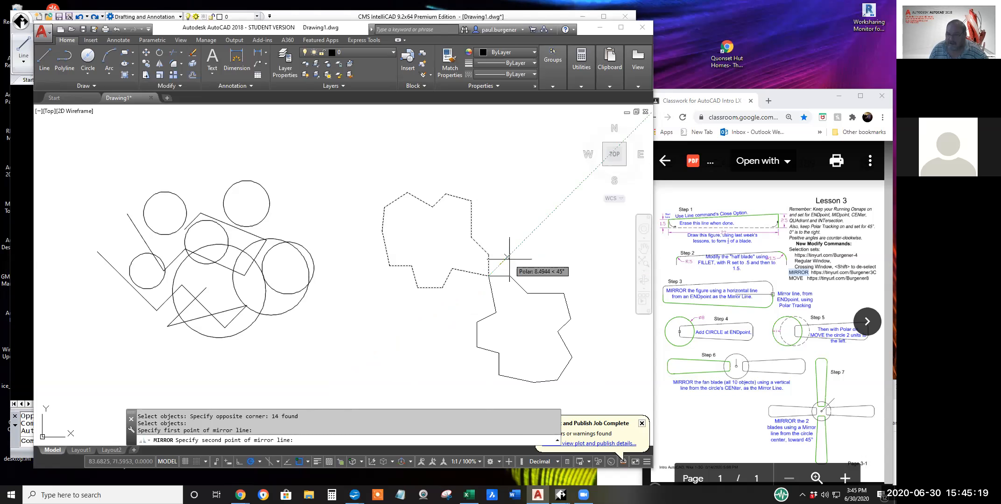
pyautogui.click(488, 252)
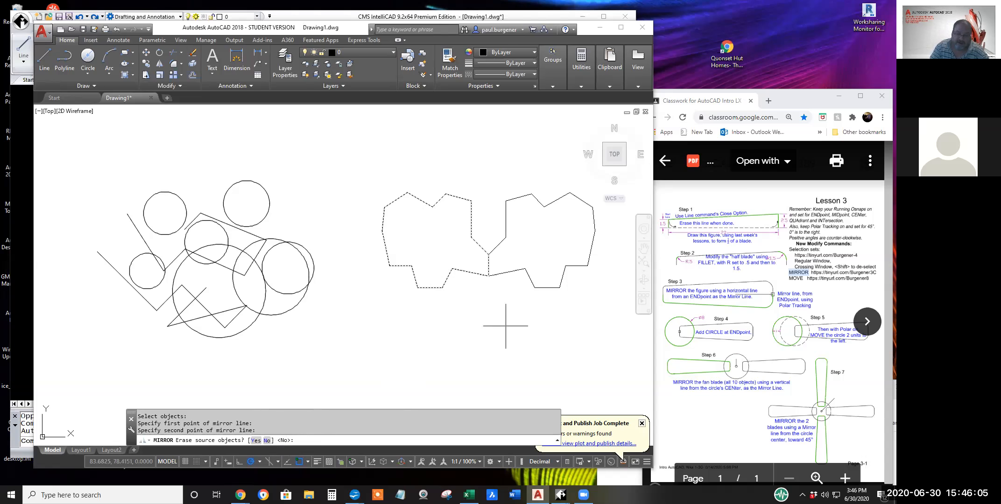
pyautogui.press('Return')
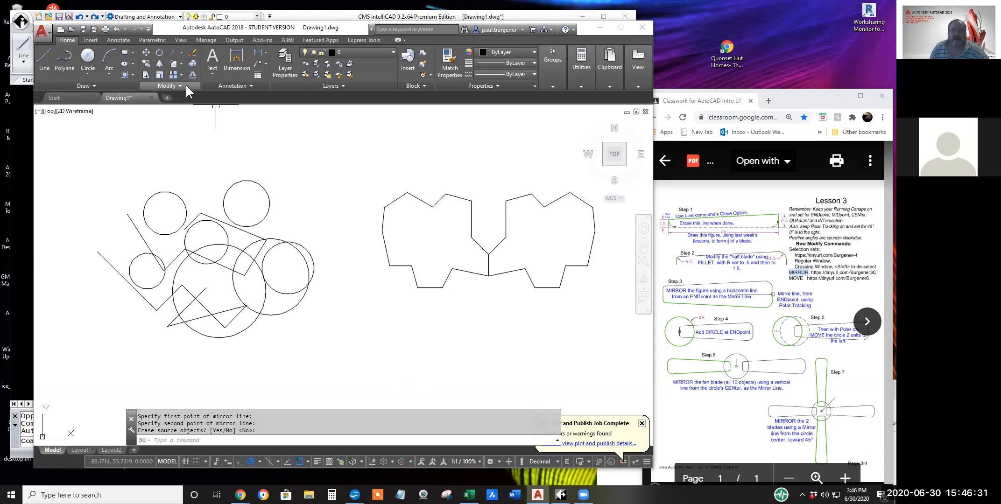
# Mirror the whole circles-and-lines figure about a slightly sloping line just below it, keeping the source objects.
pyautogui.click(159, 63)
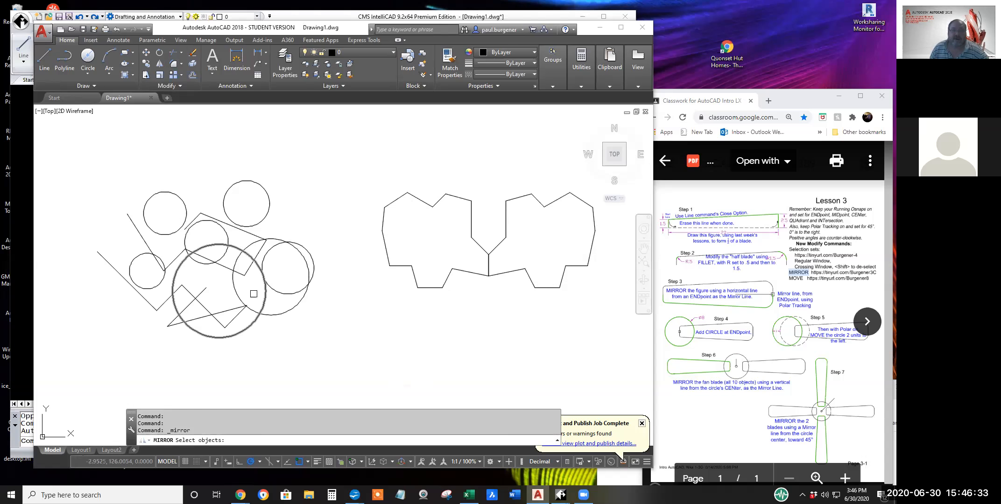
pyautogui.click(302, 328)
pyautogui.click(133, 208)
pyautogui.press('Return')
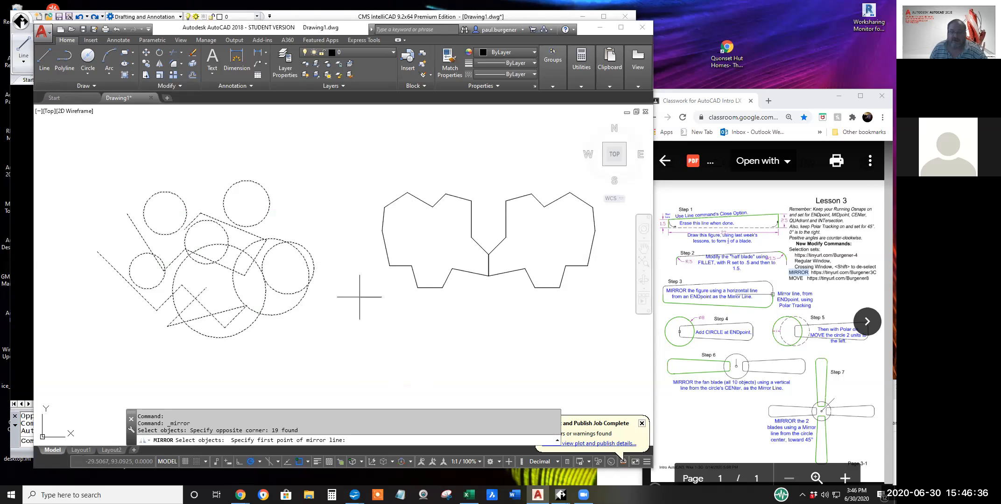
pyautogui.click(301, 340)
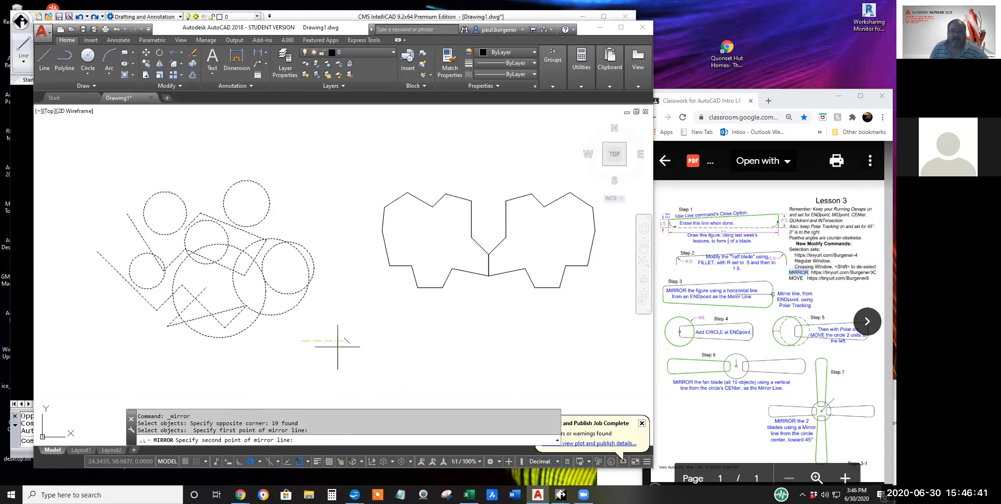
pyautogui.click(216, 351)
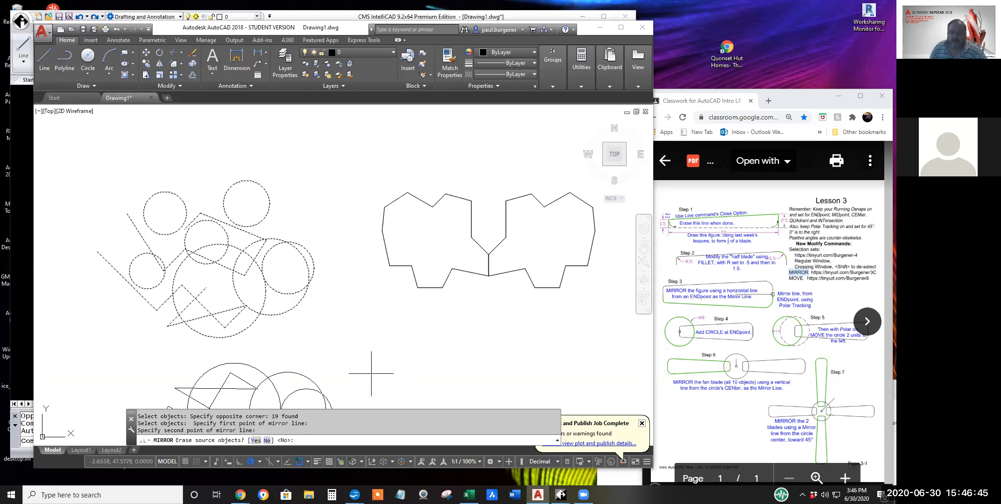
pyautogui.press('Return')
pyautogui.scroll(-6, 376, 339)
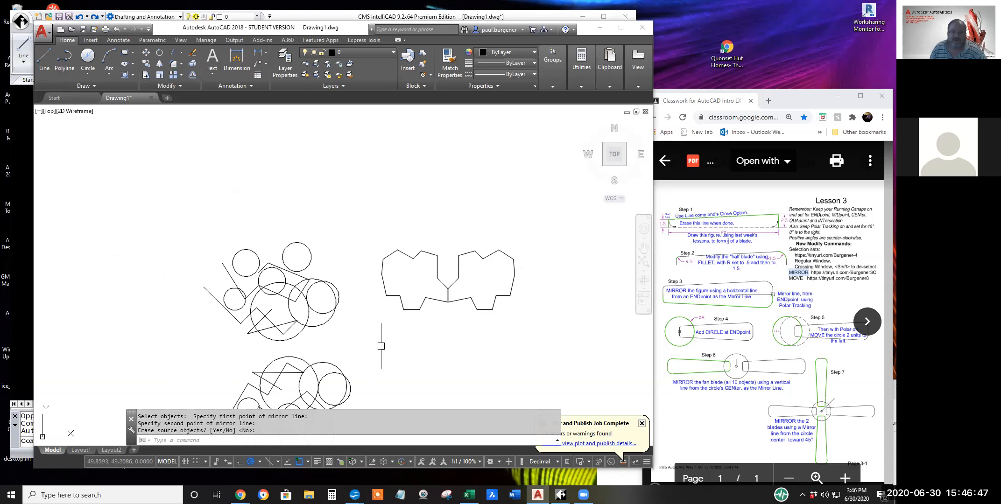
pyautogui.scroll(4, 375, 336)
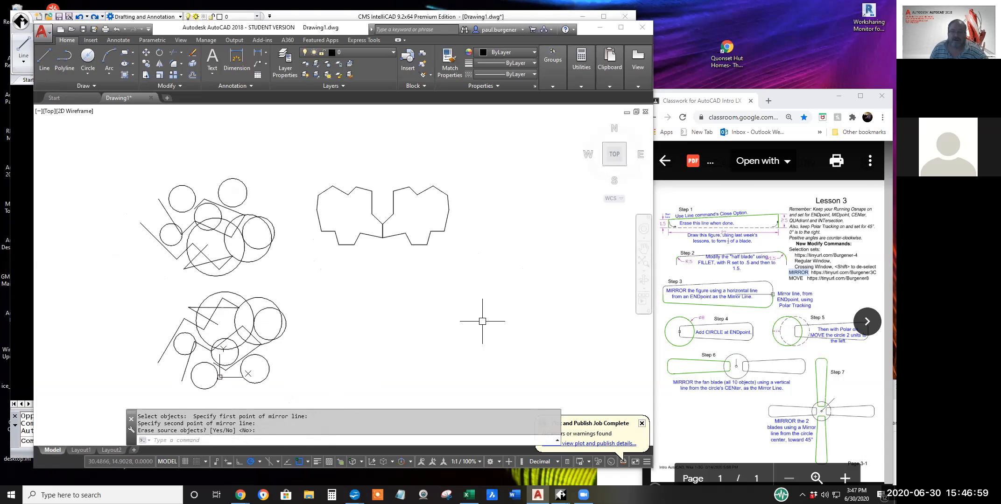
# Switch to the CMS IntelliCAD drawing and draw a closed nine-sided outline with Line and Close, to the right of the circles figure.
pyautogui.click(287, 15)
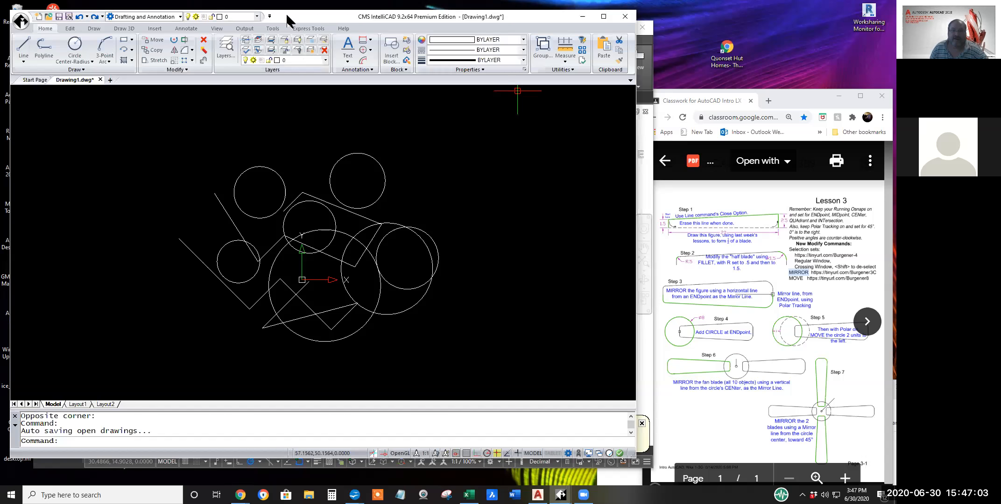
pyautogui.moveTo(394, 254); pyautogui.dragTo(240, 247, button='middle')
pyautogui.click(23, 46)
pyautogui.click(414, 244)
pyautogui.click(418, 205)
pyautogui.click(399, 193)
pyautogui.click(366, 192)
pyautogui.click(352, 202)
pyautogui.click(341, 255)
pyautogui.click(371, 267)
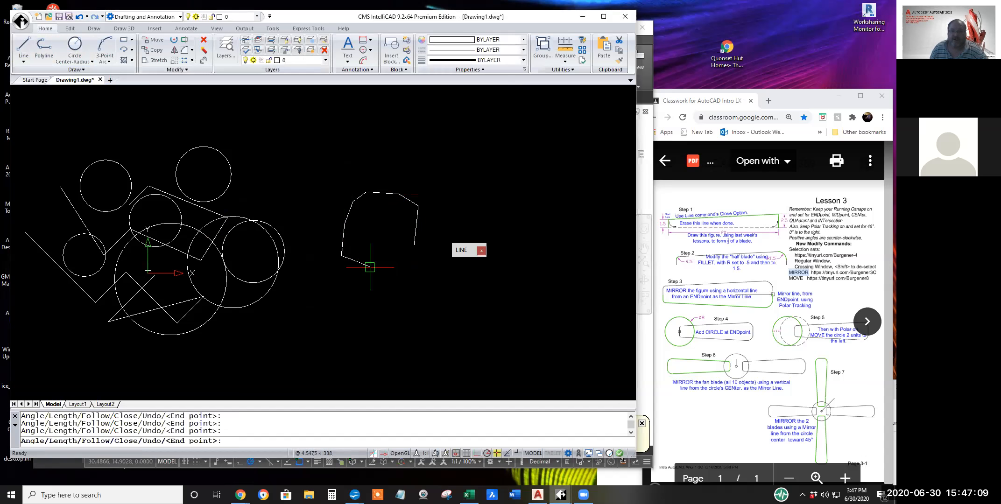
pyautogui.click(386, 249)
pyautogui.click(396, 273)
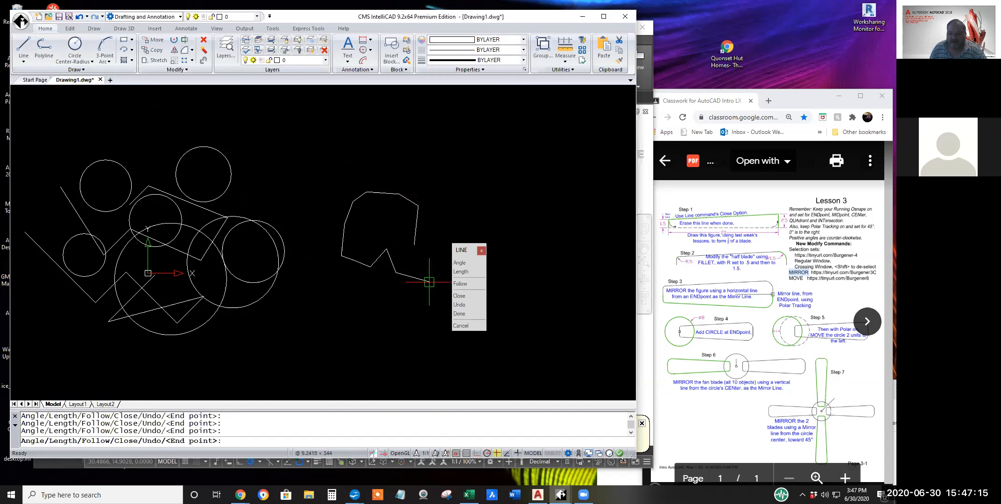
pyautogui.click(459, 297)
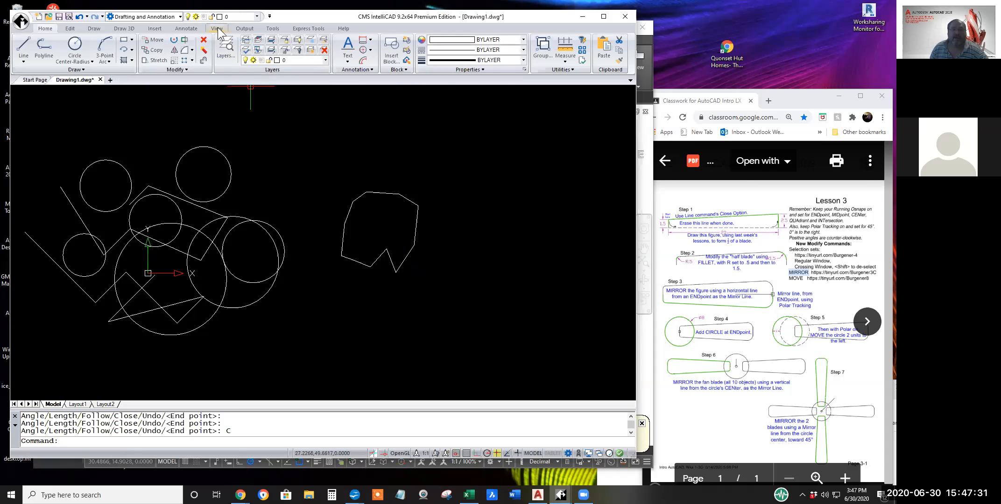
# Open the program's display options and examine the Display prompt boxes setting.
pyautogui.click(273, 28)
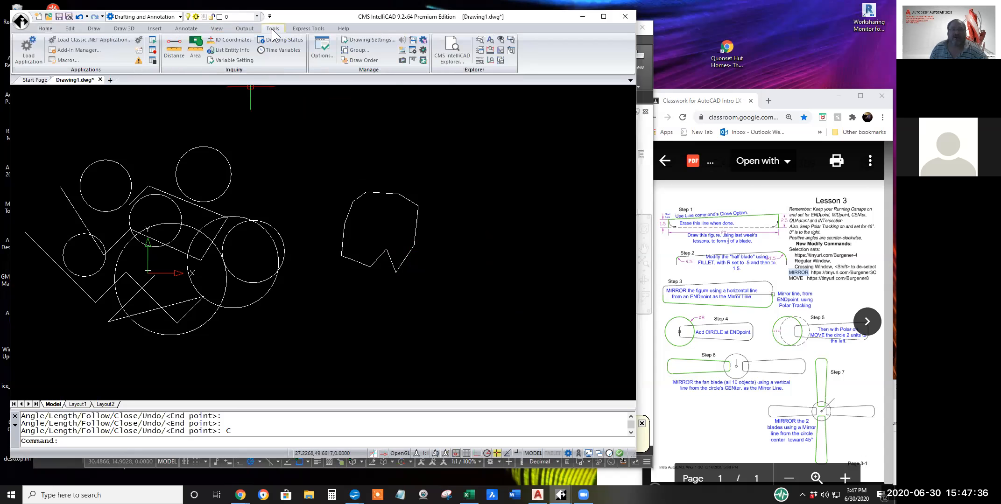
pyautogui.click(322, 57)
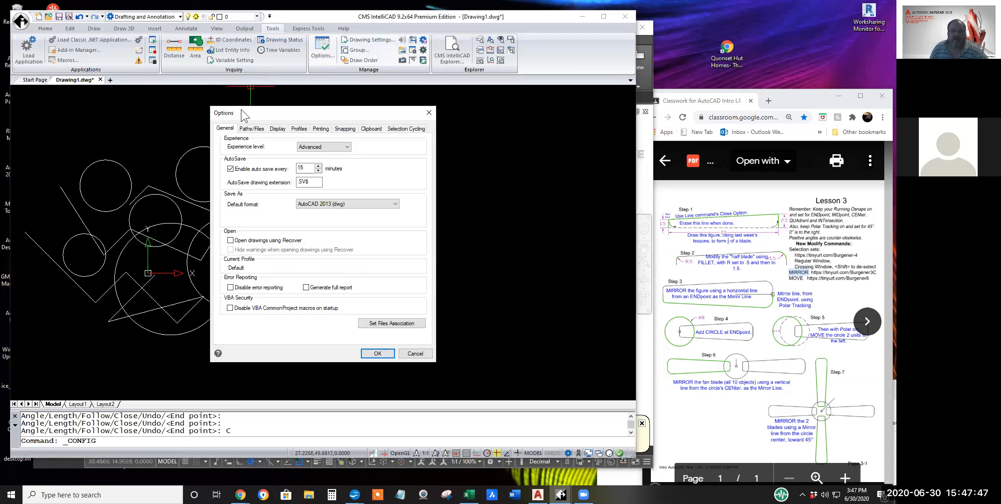
pyautogui.moveTo(240, 109); pyautogui.dragTo(111, 120)
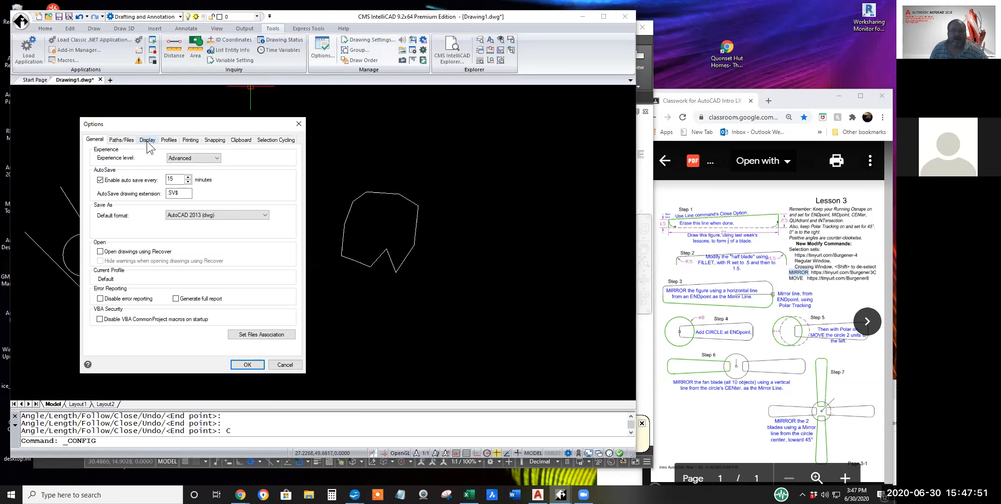
pyautogui.click(146, 140)
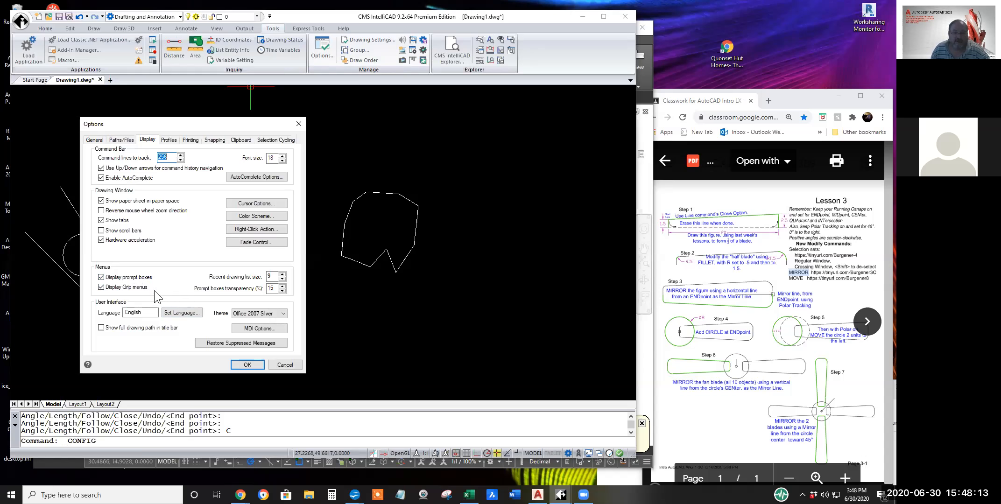
pyautogui.click(281, 365)
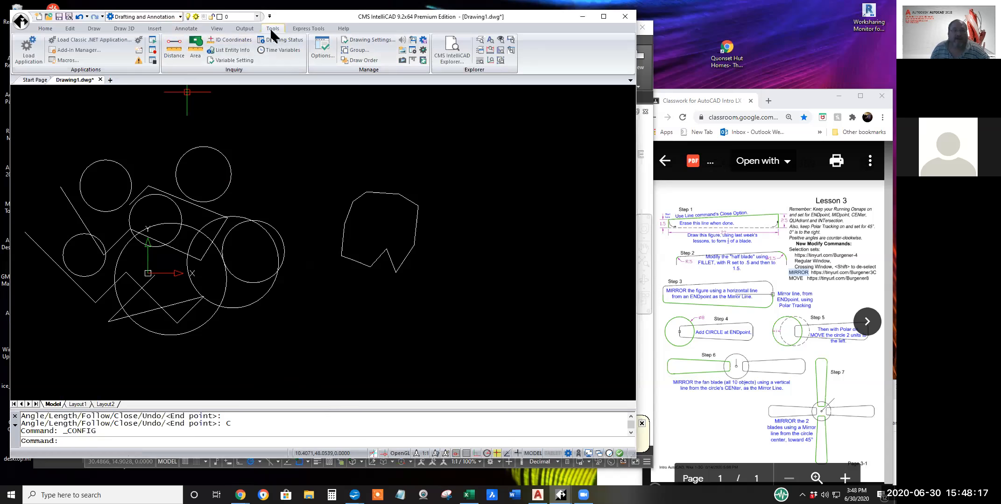
pyautogui.click(321, 45)
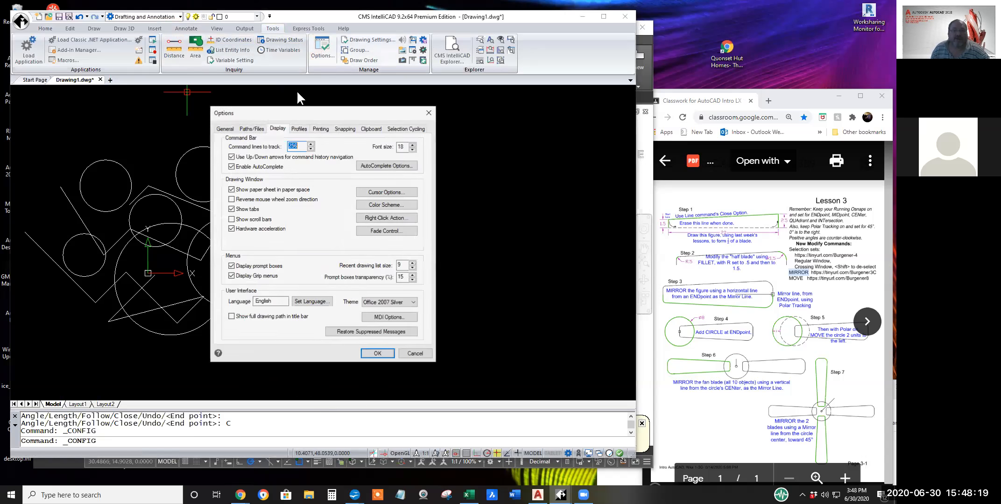
pyautogui.moveTo(282, 110); pyautogui.dragTo(285, 178)
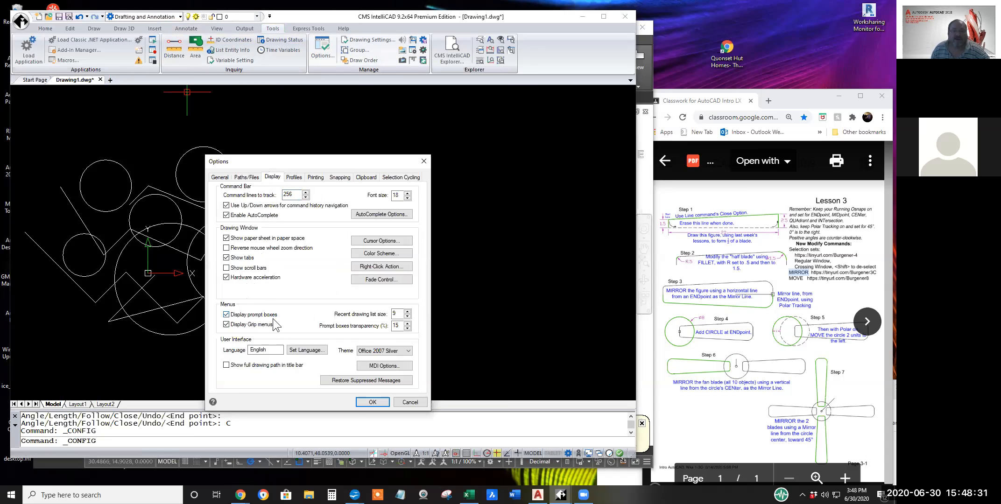
pyautogui.click(375, 403)
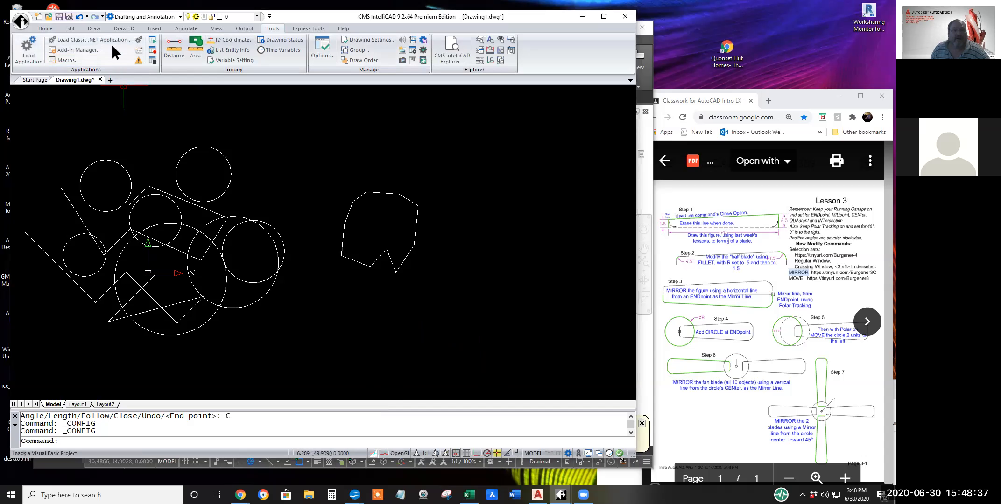
# Mirror the whole nine-sided outline about the line from its lowest endpoint to the lower end of its right edge, keeping the originals.
pyautogui.click(46, 29)
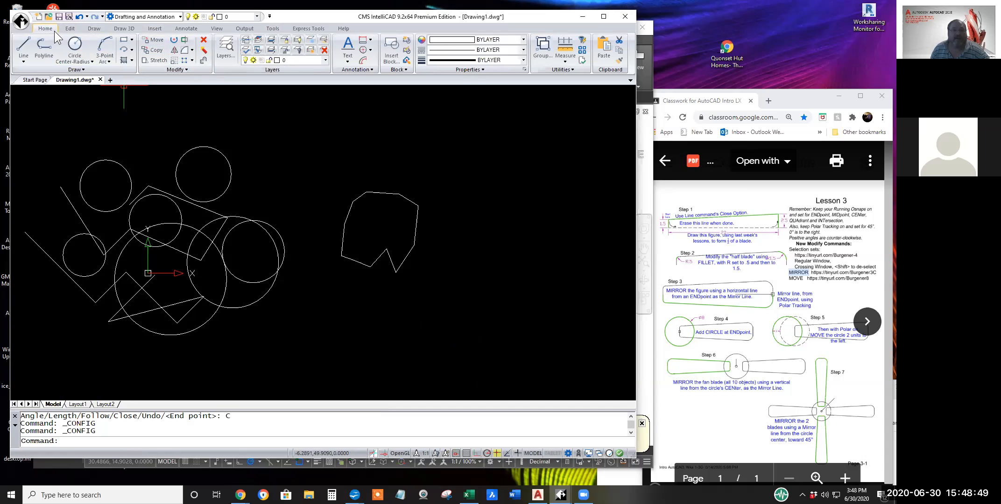
pyautogui.click(184, 30)
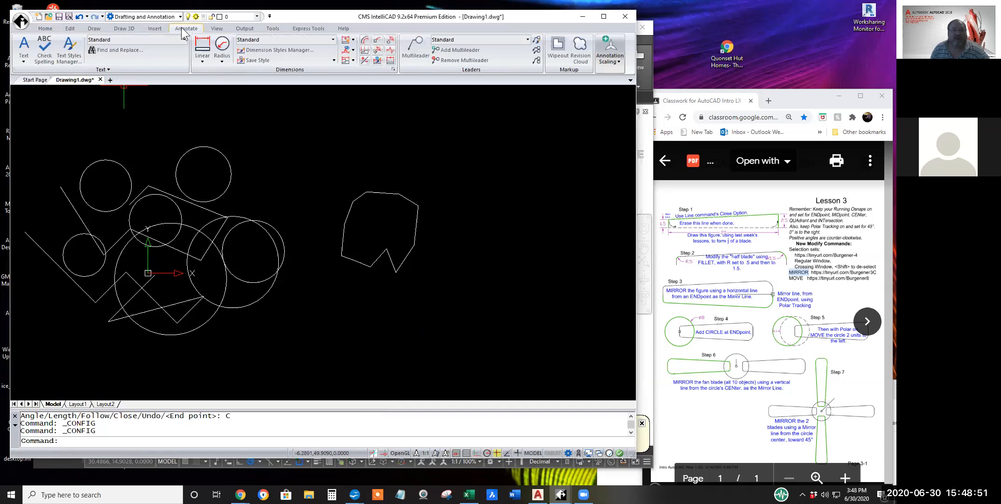
pyautogui.click(45, 29)
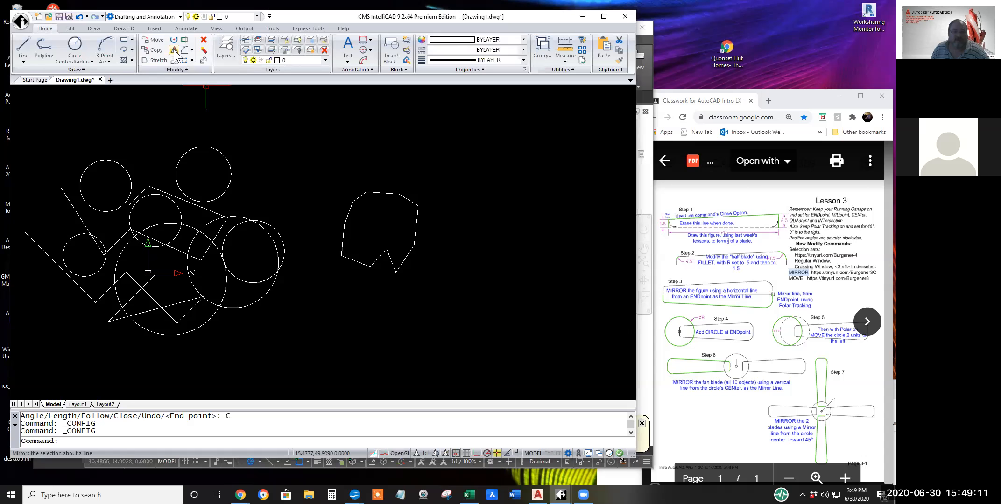
pyautogui.click(174, 50)
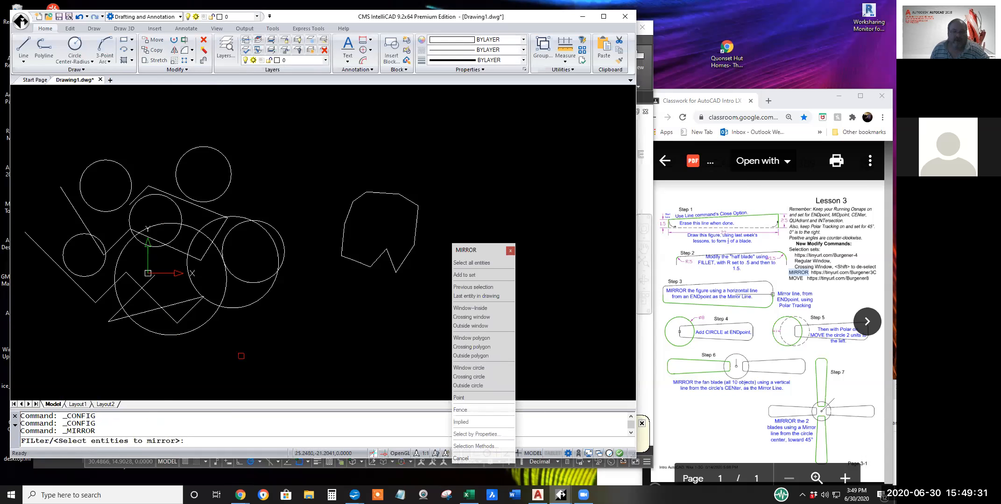
pyautogui.click(419, 270)
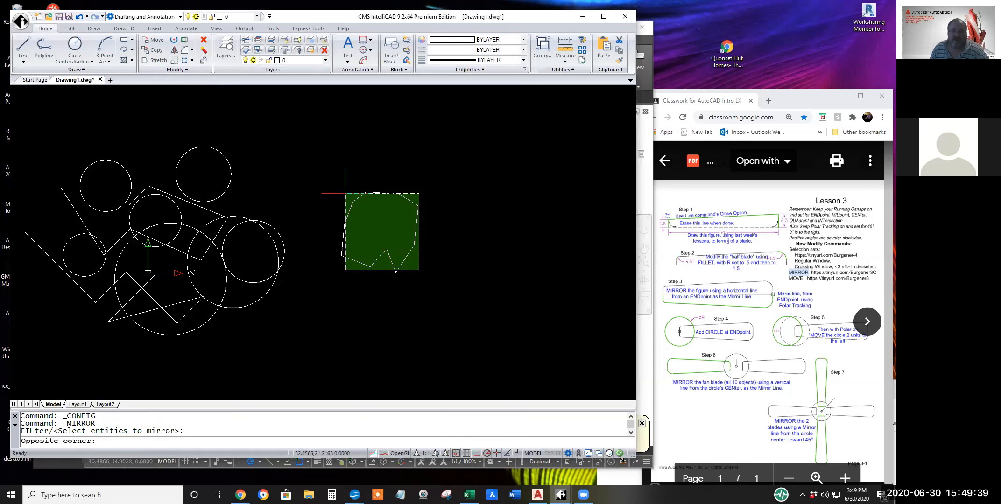
pyautogui.click(343, 193)
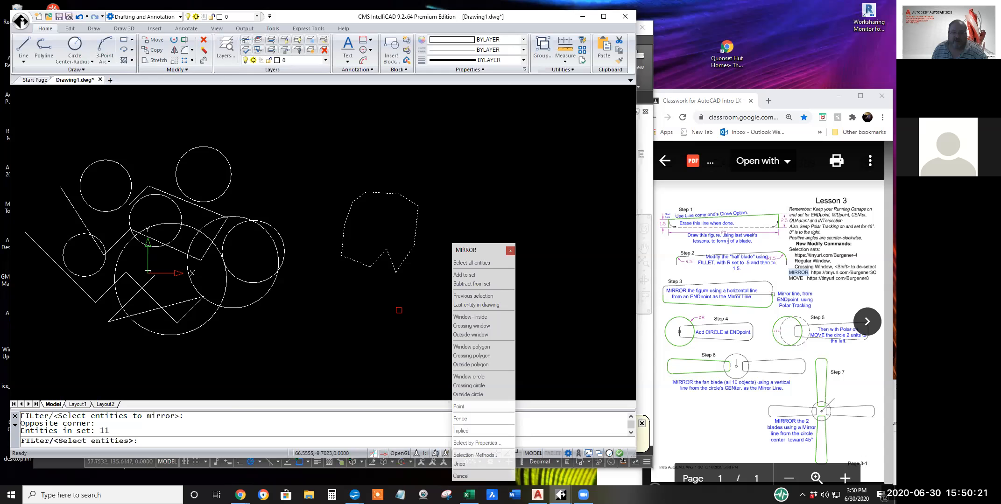
pyautogui.press('Return')
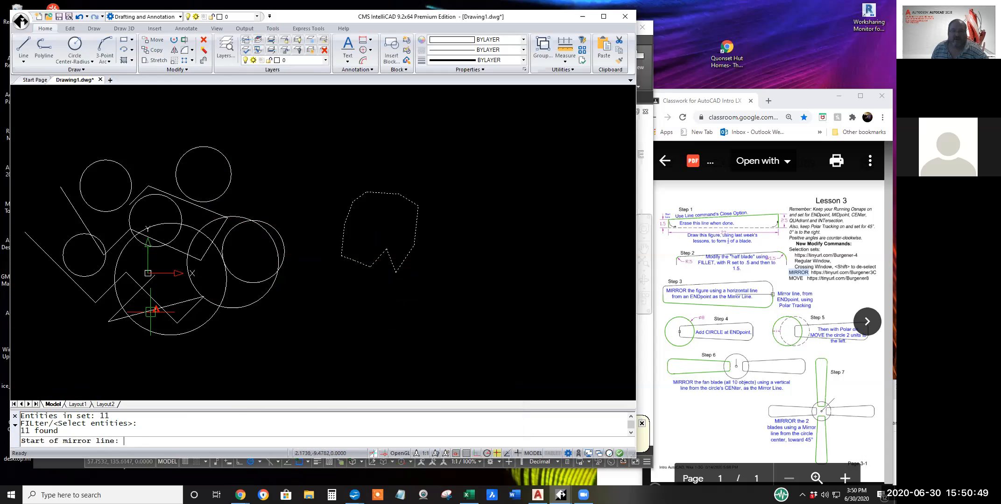
pyautogui.click(396, 272)
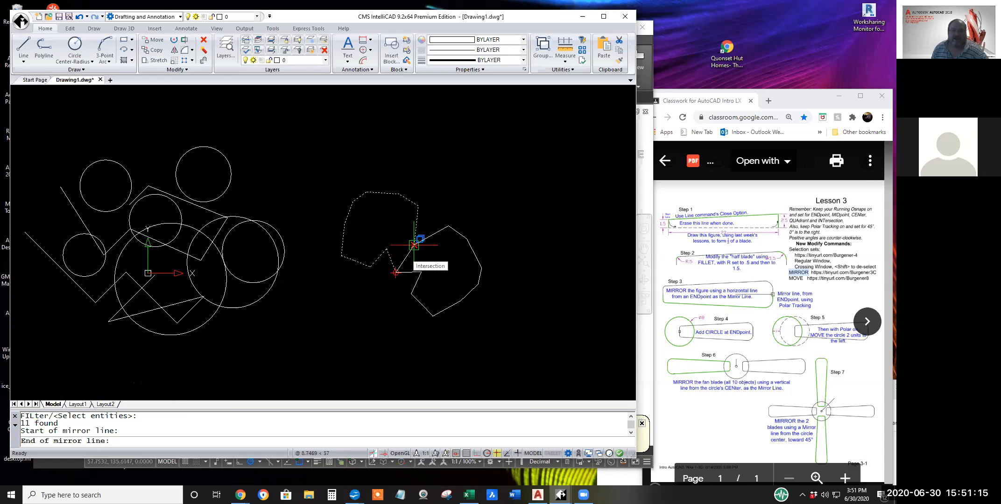
pyautogui.click(414, 244)
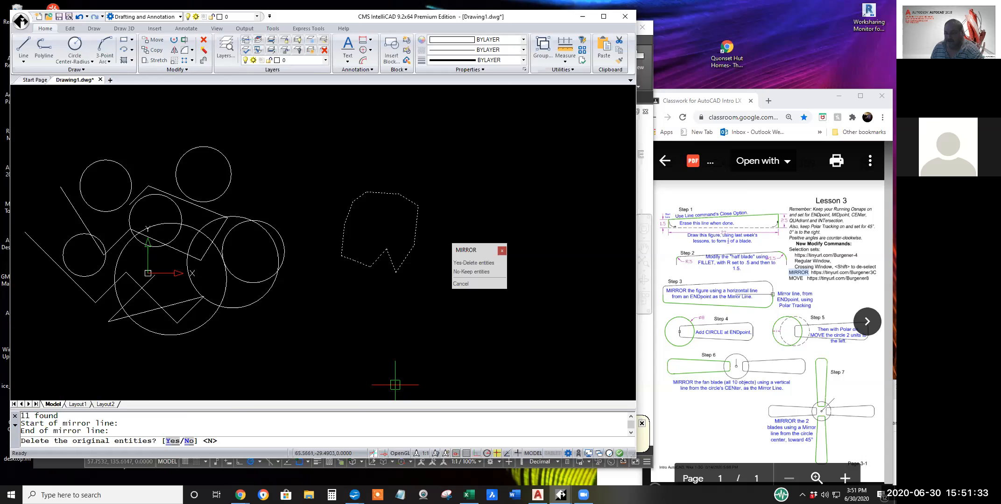
pyautogui.press('Return')
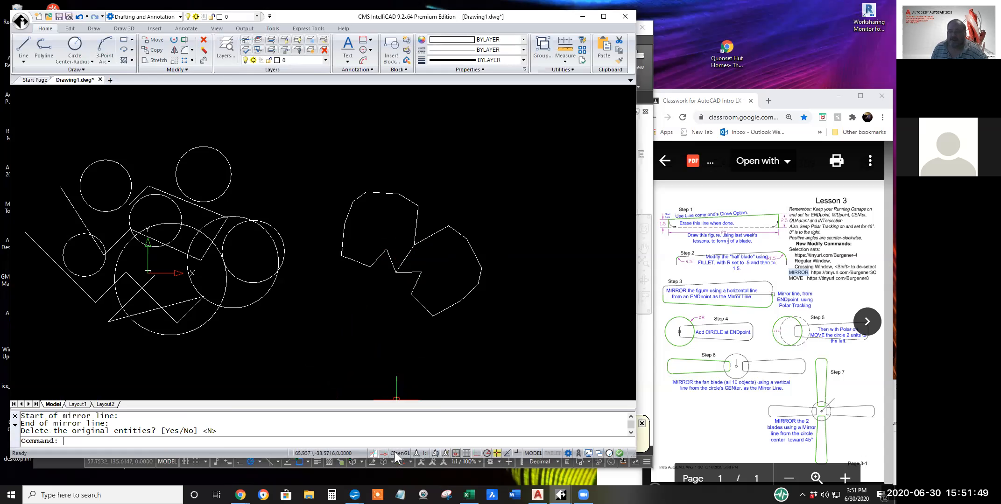
# Turn on polar tracking and entity snaps, and accept the Endpoint, Center, Midpoint, Quadrant and Intersection snap modes.
pyautogui.click(486, 454)
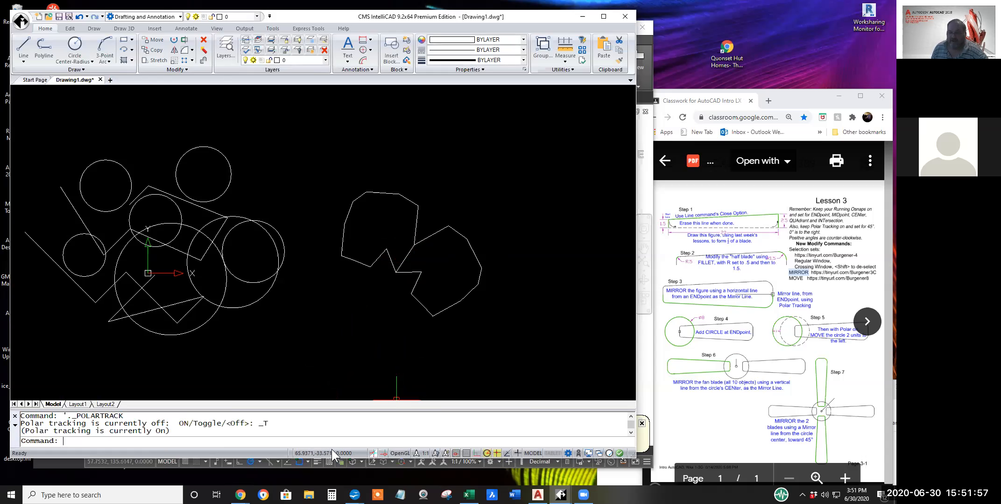
pyautogui.click(496, 453)
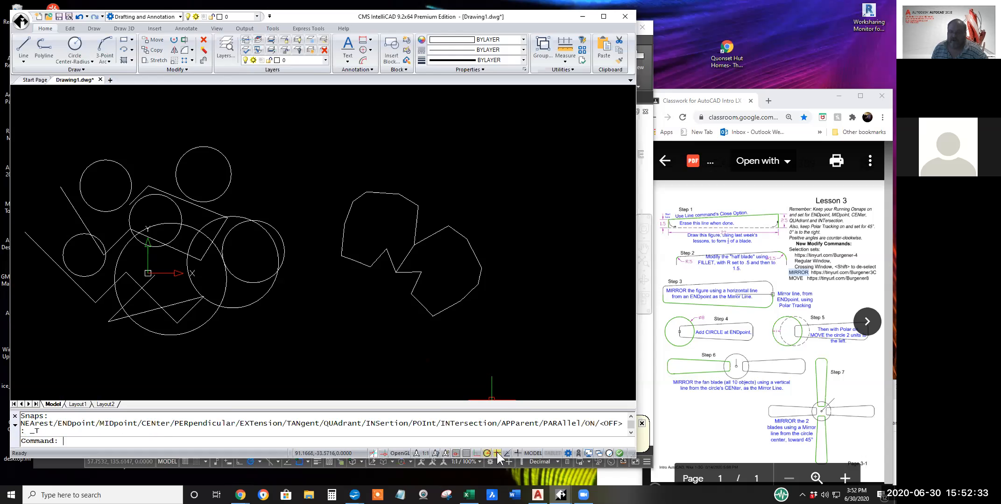
pyautogui.rightClick(497, 451)
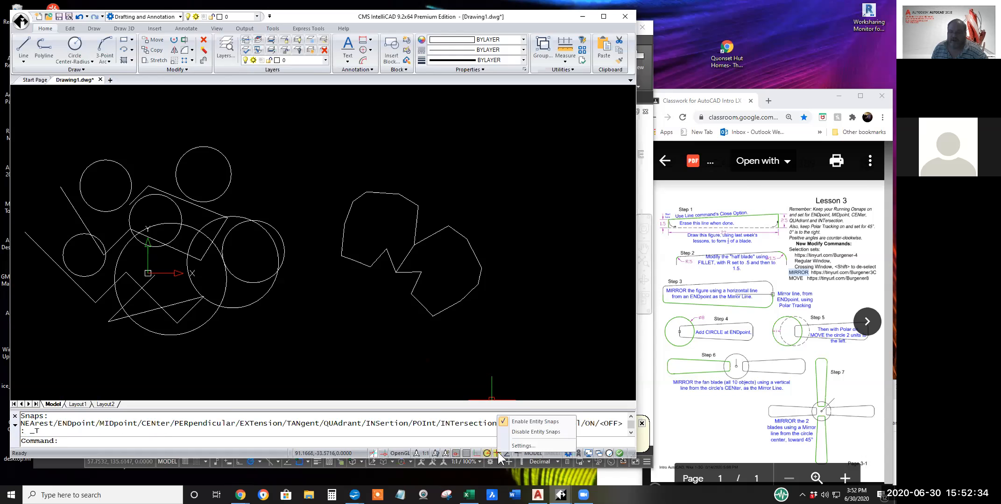
pyautogui.click(521, 446)
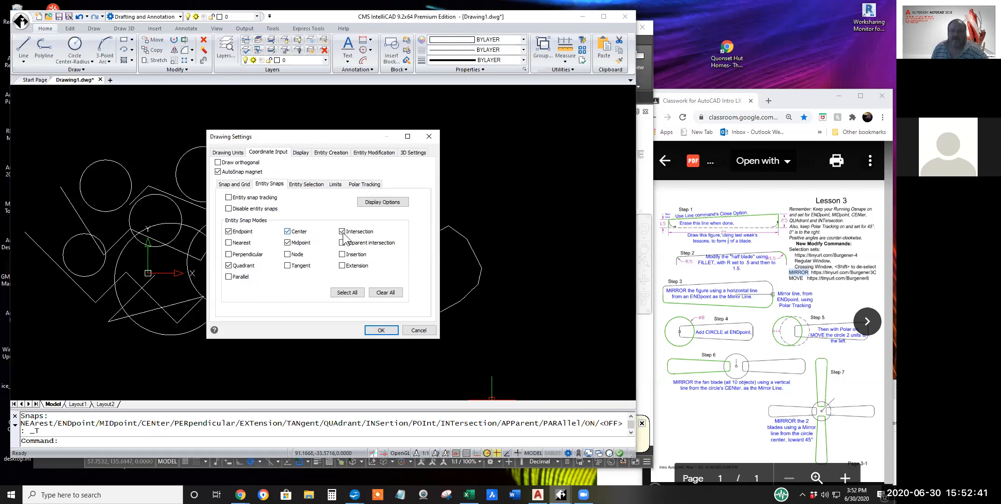
pyautogui.click(228, 232)
pyautogui.click(381, 330)
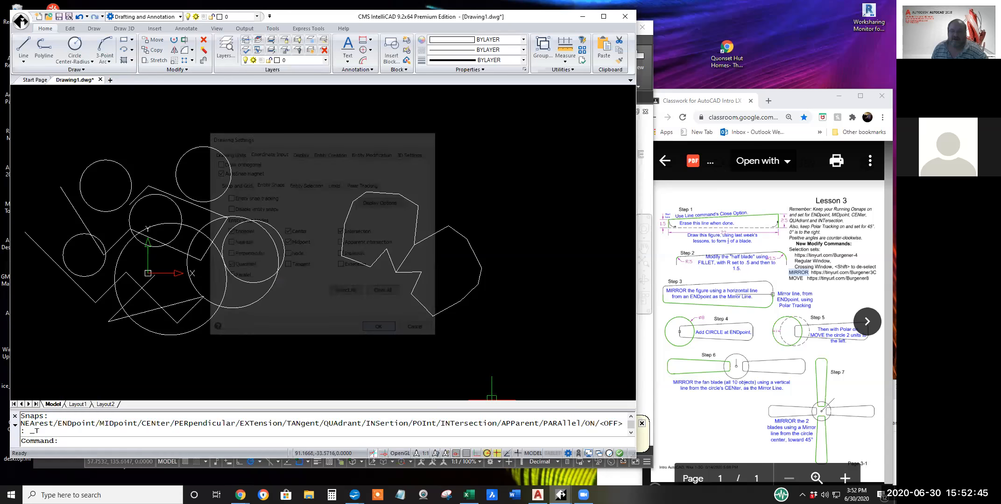
# Open the polar tracking settings and check that the increment angle is 45.
pyautogui.rightClick(486, 453)
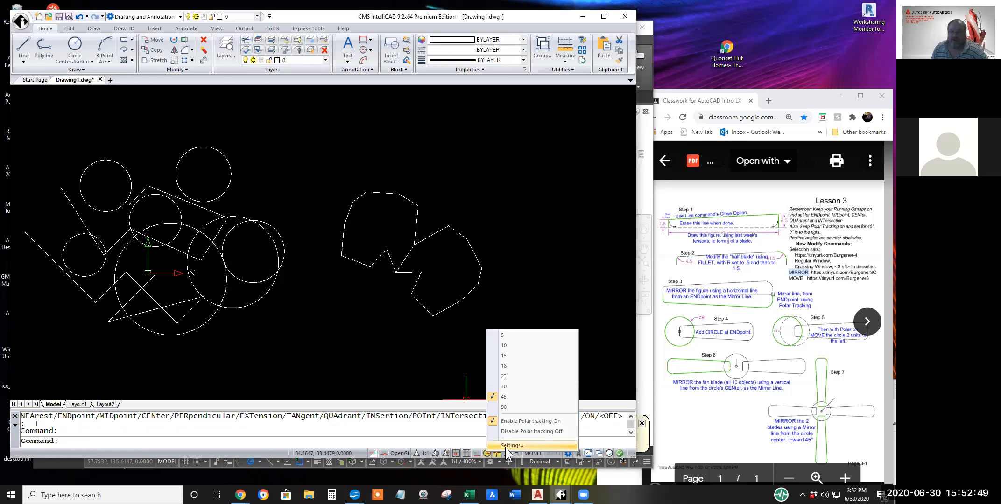
pyautogui.click(508, 446)
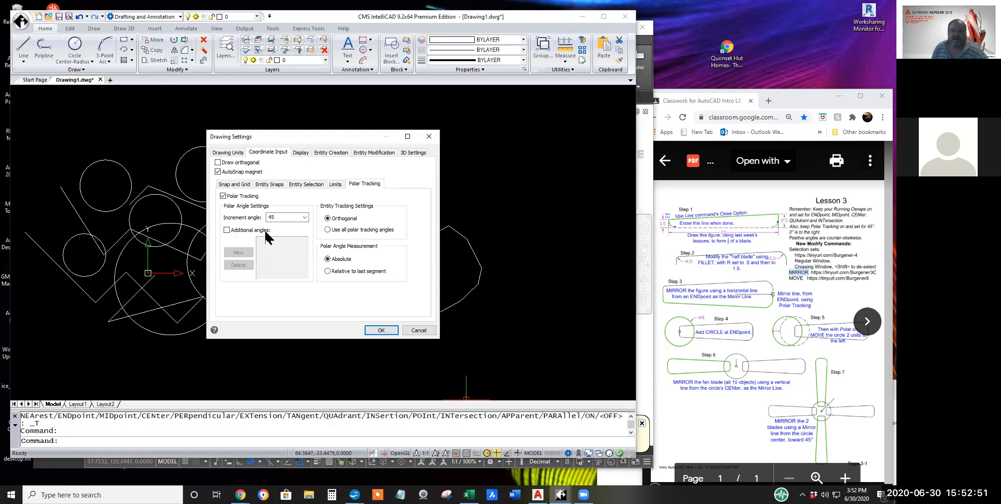
pyautogui.doubleClick(280, 217)
pyautogui.click(280, 217)
pyautogui.moveTo(280, 218); pyautogui.dragTo(262, 216)
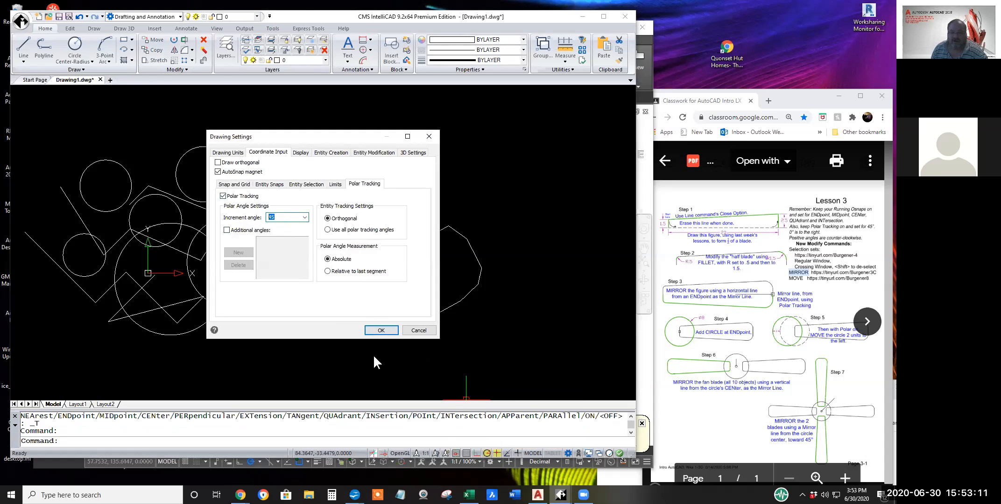
pyautogui.click(380, 331)
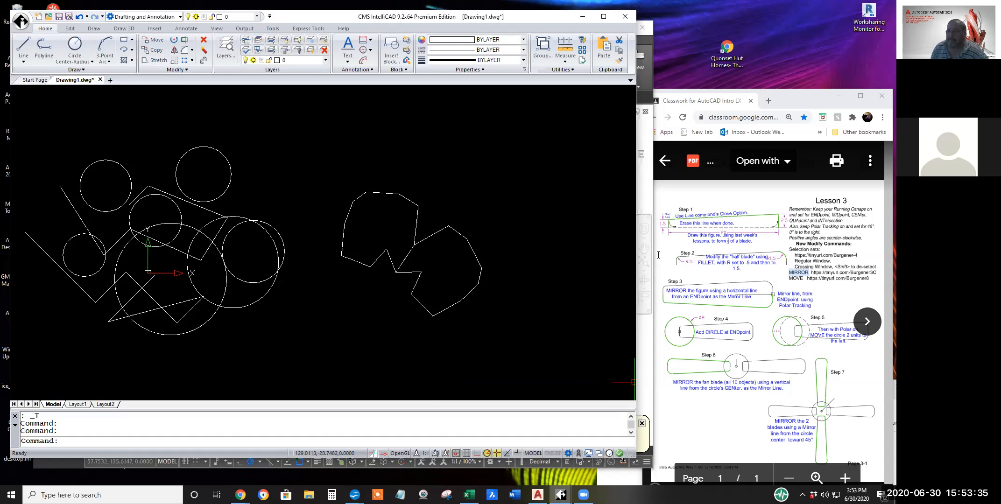
# Highlight MOVE in the lesson sheet, switch to AutoCAD, and select both mirrored 14-sided outlines for the Move command with a crossing window.
pyautogui.doubleClick(799, 278)
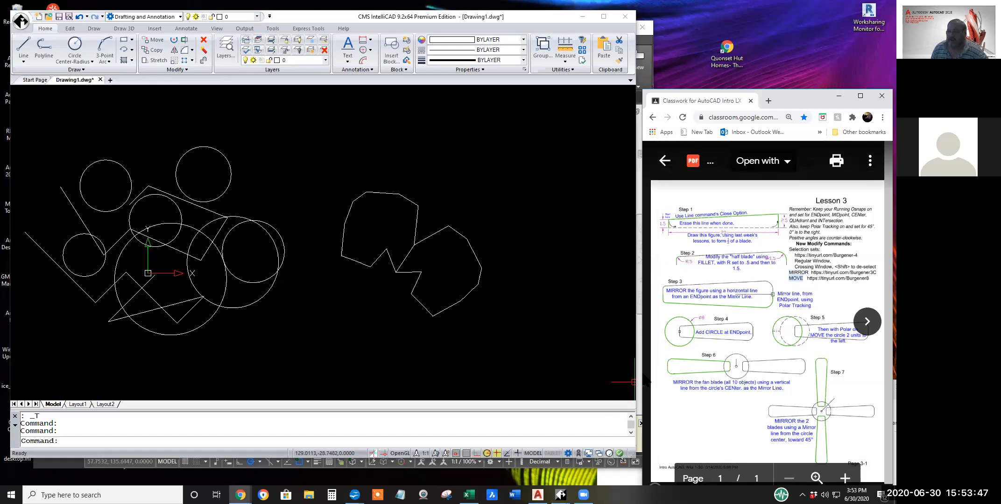
pyautogui.click(647, 73)
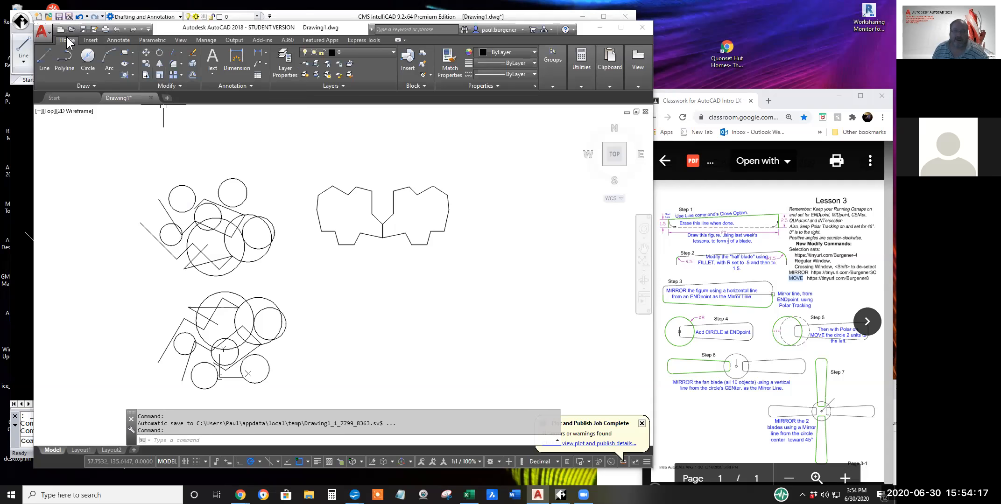
pyautogui.click(147, 55)
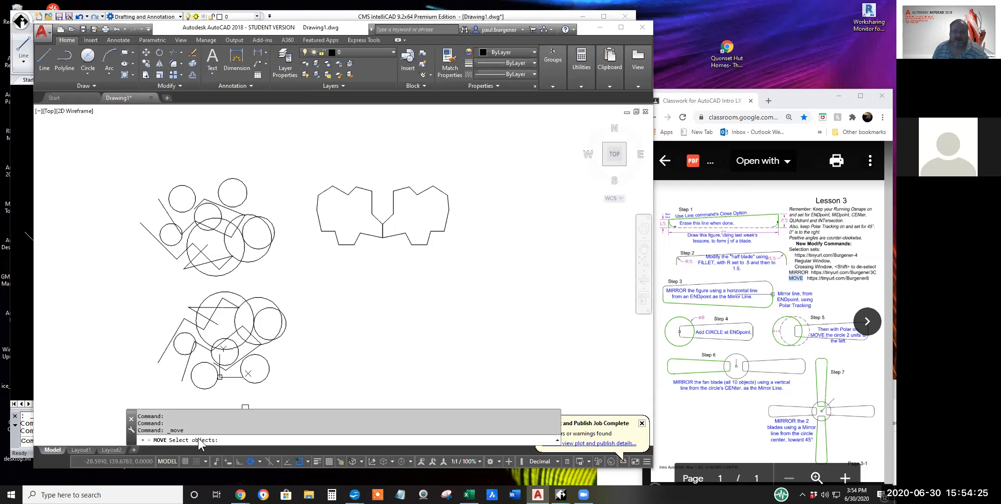
pyautogui.click(456, 258)
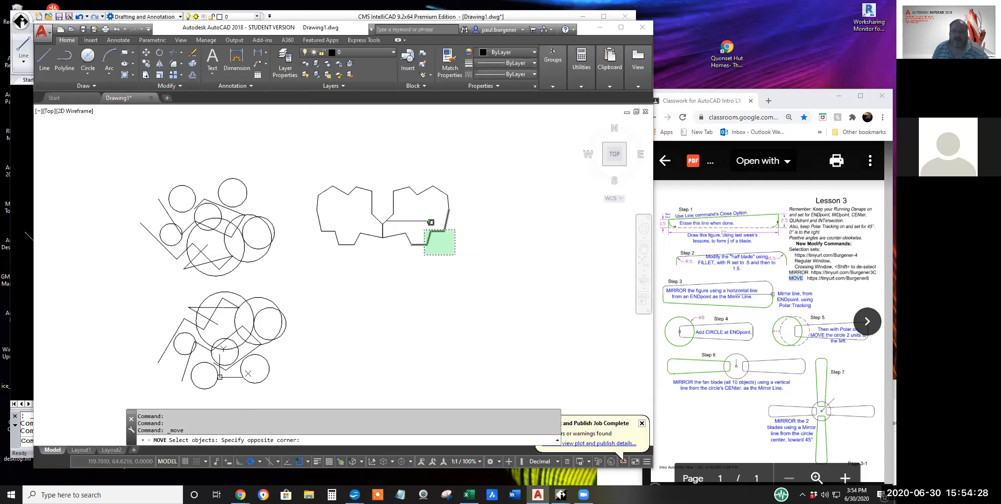
pyautogui.click(300, 170)
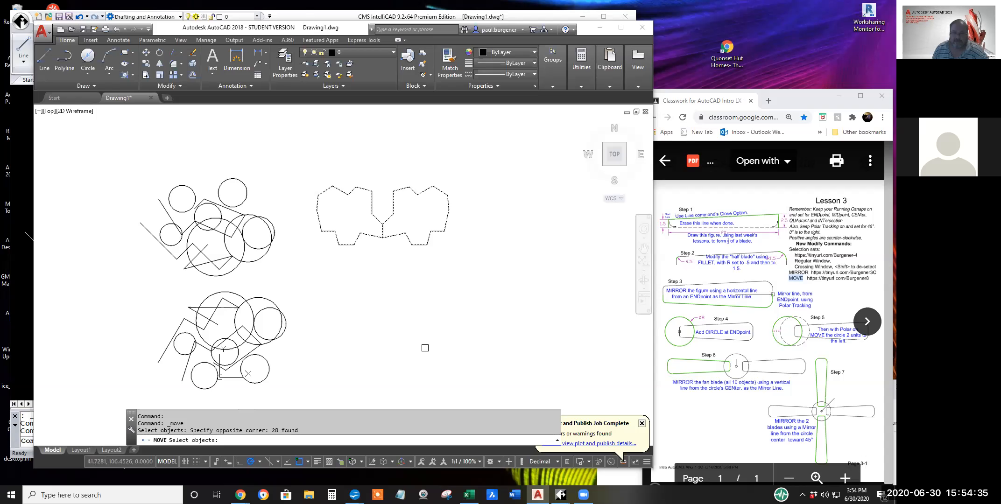
# Add part of the lower circles-and-lines figure to the Move selection with a crossing window, and deselect that figure again.
pyautogui.click(296, 342)
pyautogui.click(184, 287)
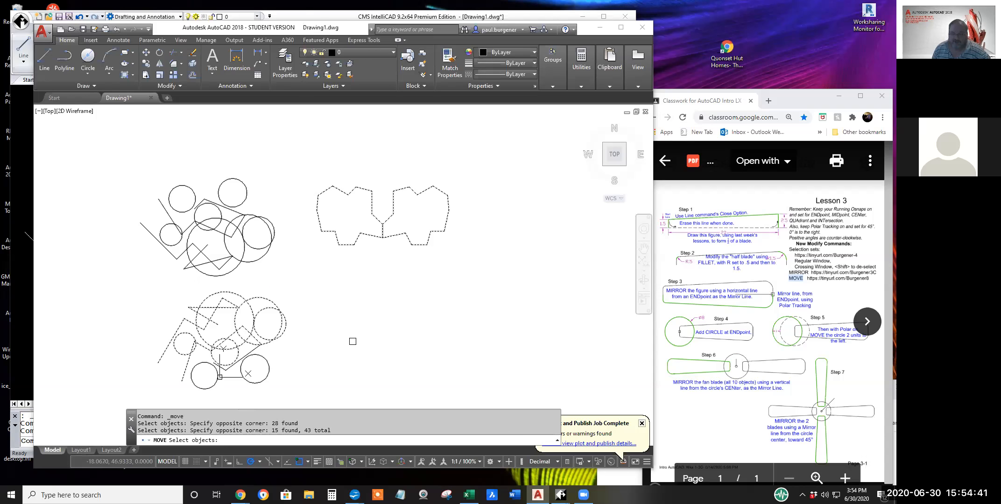
pyautogui.keyDown('shift'); pyautogui.click(325, 365); pyautogui.keyUp('shift')
pyautogui.keyDown('shift'); pyautogui.click(151, 274); pyautogui.keyUp('shift')
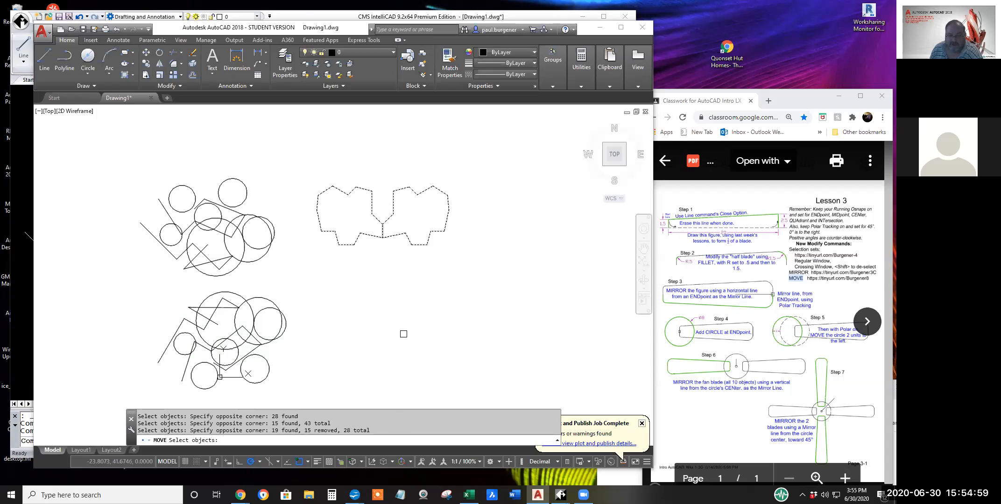
# Move the two selected outlines from the upper endpoint of their shared edge to a free point below and to the right.
pyautogui.press('Return')
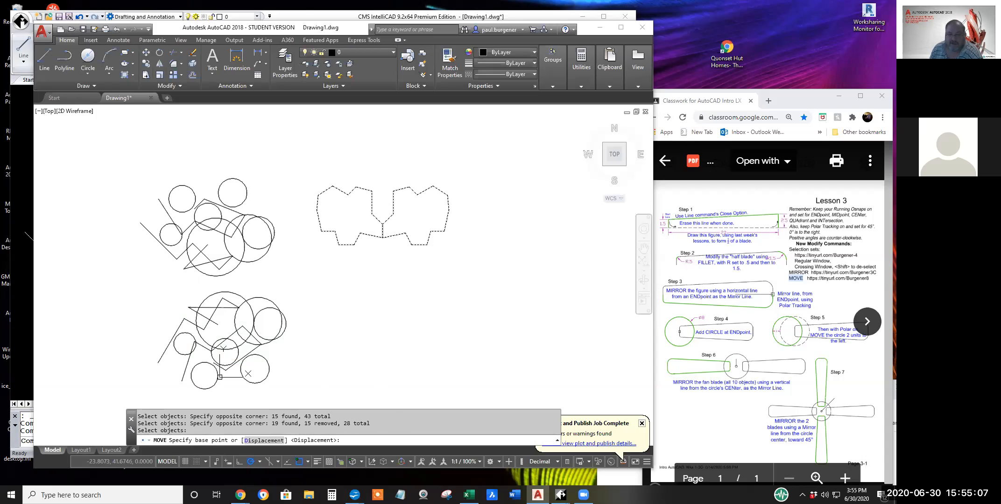
pyautogui.click(383, 224)
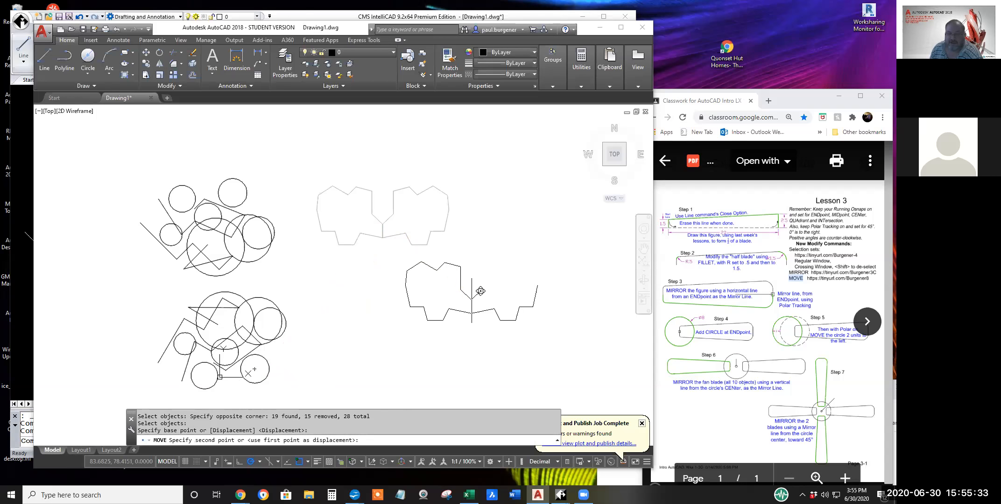
pyautogui.click(485, 297)
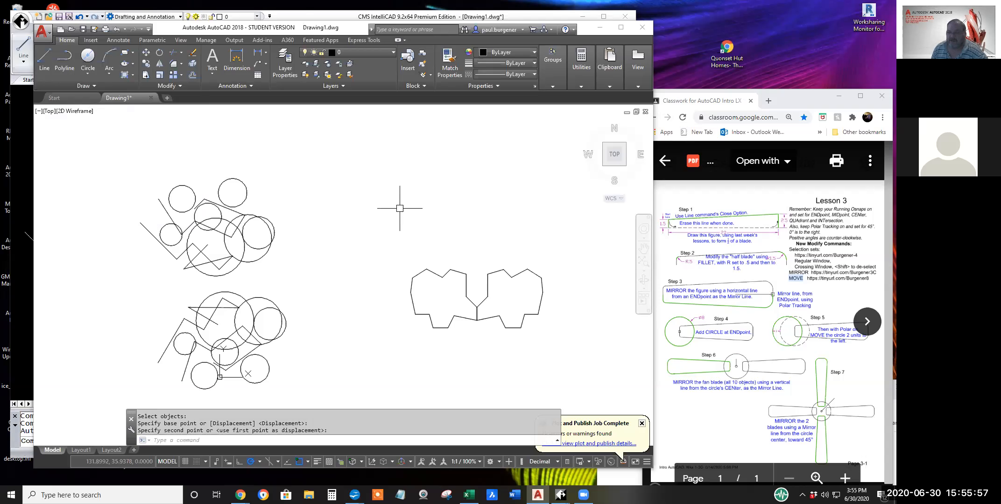
pyautogui.click(477, 332)
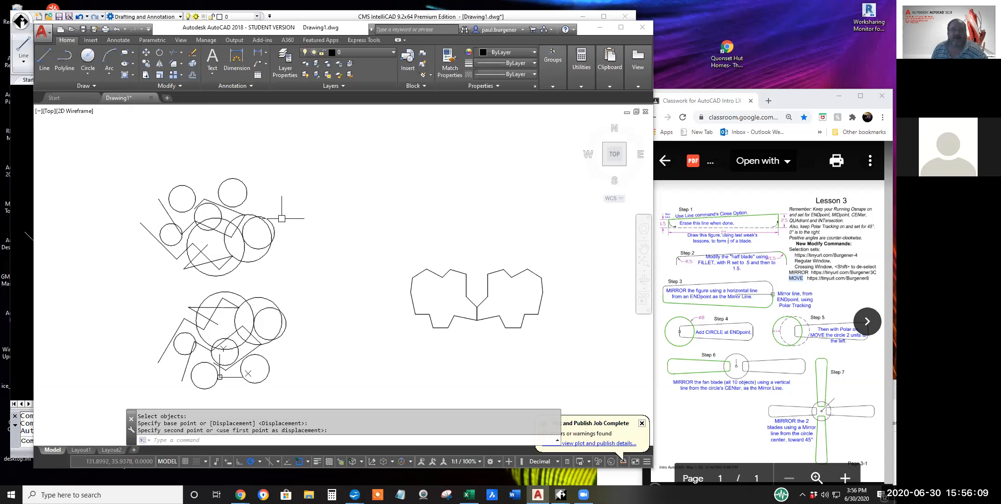
# Draw a single line 6 units long at 45° in the empty space to the right of the upper circles figure.
pyautogui.click(47, 56)
pyautogui.click(304, 209)
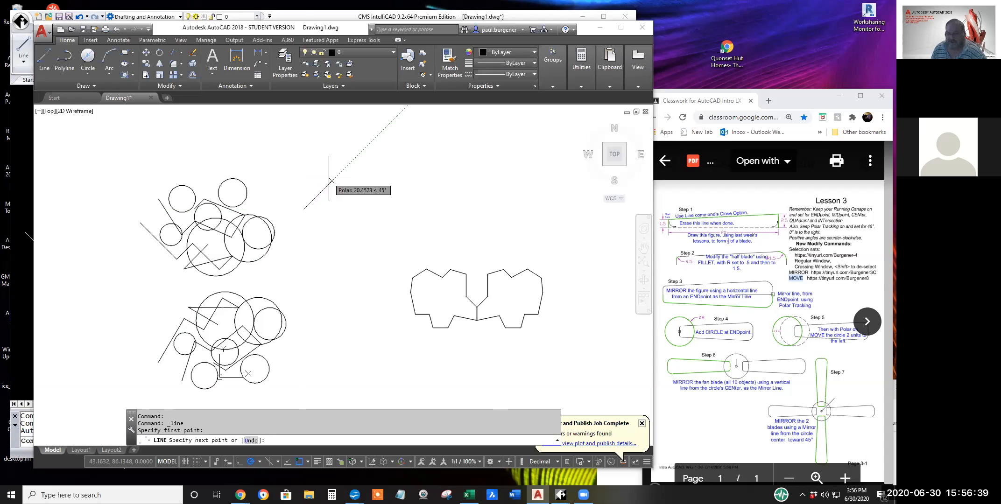
pyautogui.press('Return')
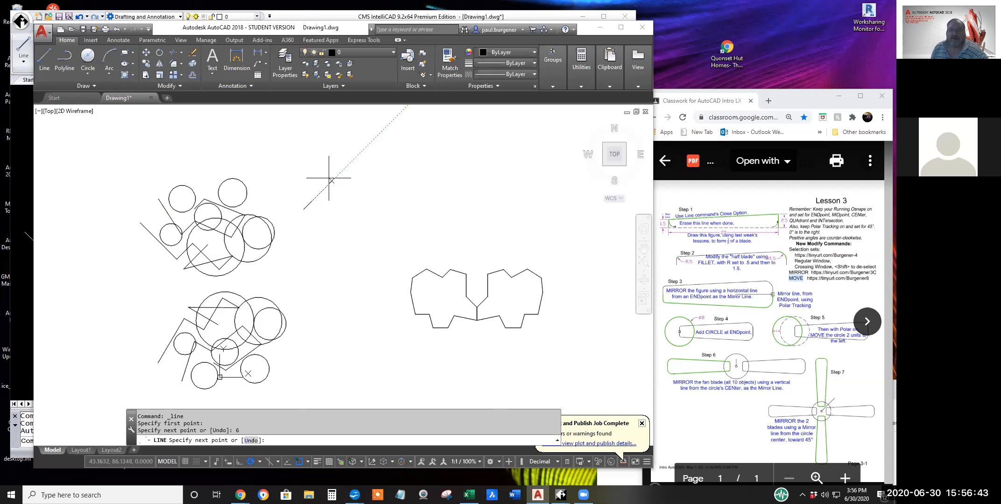
pyautogui.press('Return')
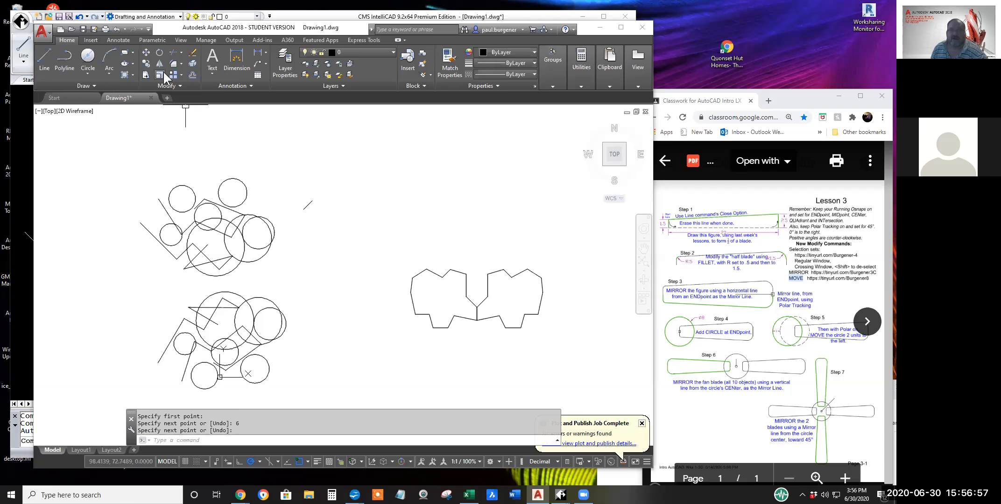
# Move both mirrored outlines 6 units at 45° from a free base point above them.
pyautogui.click(146, 52)
pyautogui.click(375, 232)
pyautogui.click(574, 359)
pyautogui.press('Return')
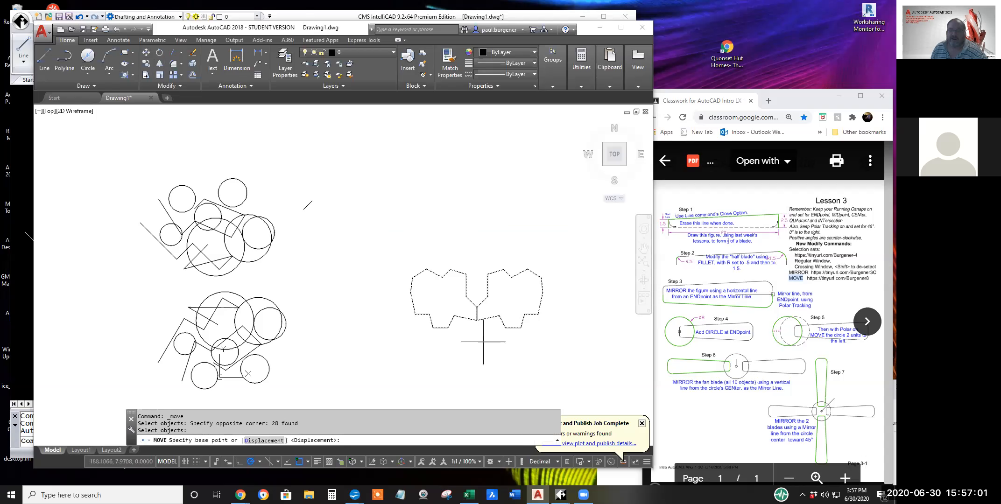
pyautogui.click(488, 252)
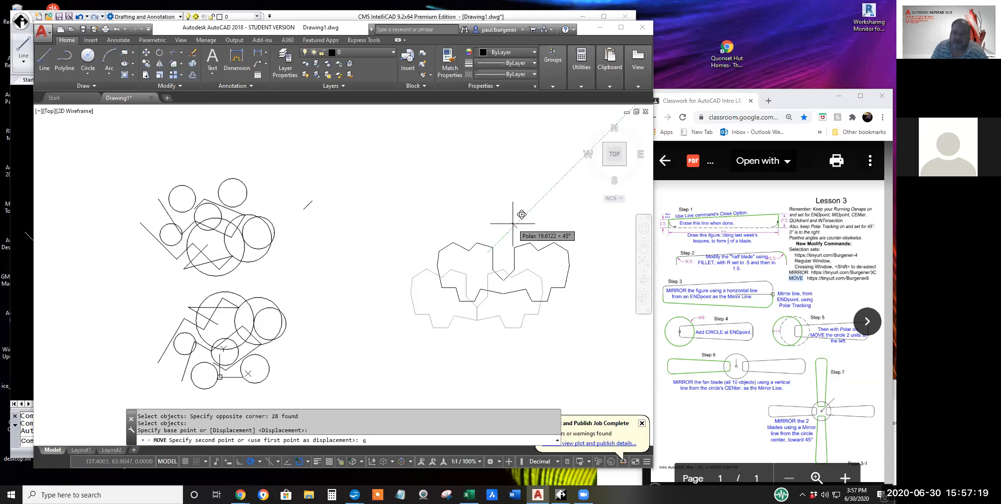
pyautogui.press('Return')
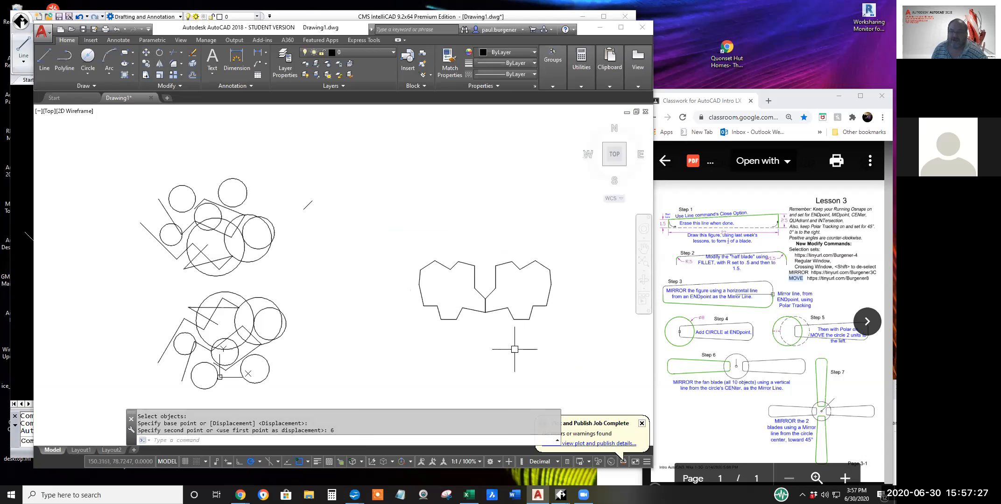
# Move both mirrored outlines 30 units to the left at 180°, using a free base point below them.
pyautogui.click(146, 54)
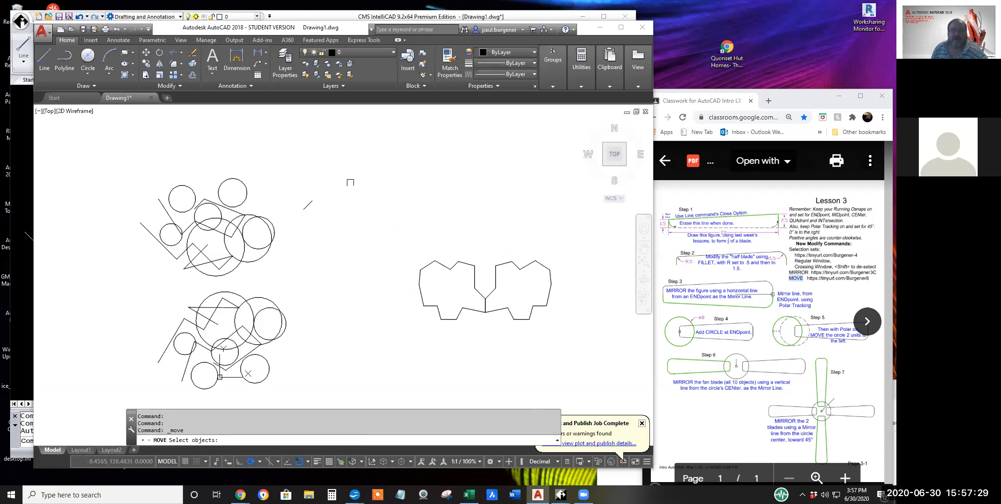
pyautogui.click(413, 240)
pyautogui.click(589, 359)
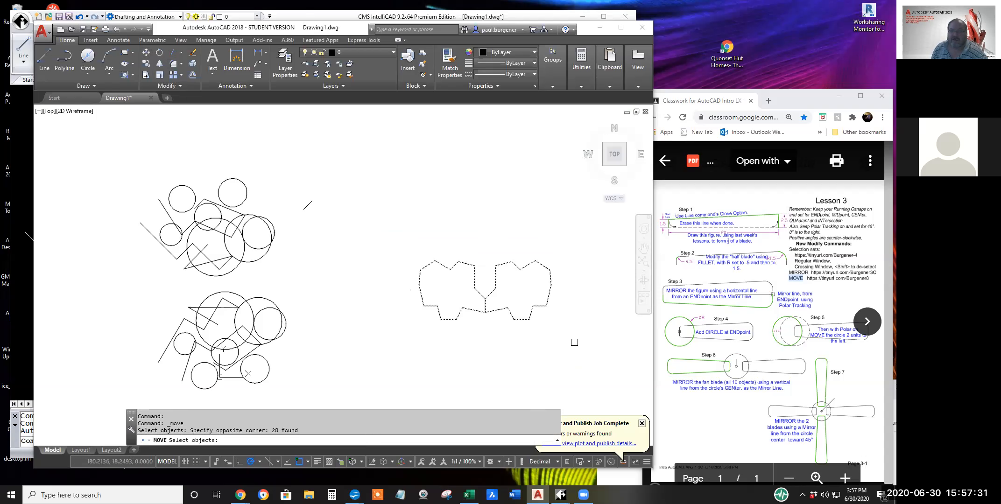
pyautogui.press('Return')
pyautogui.click(562, 366)
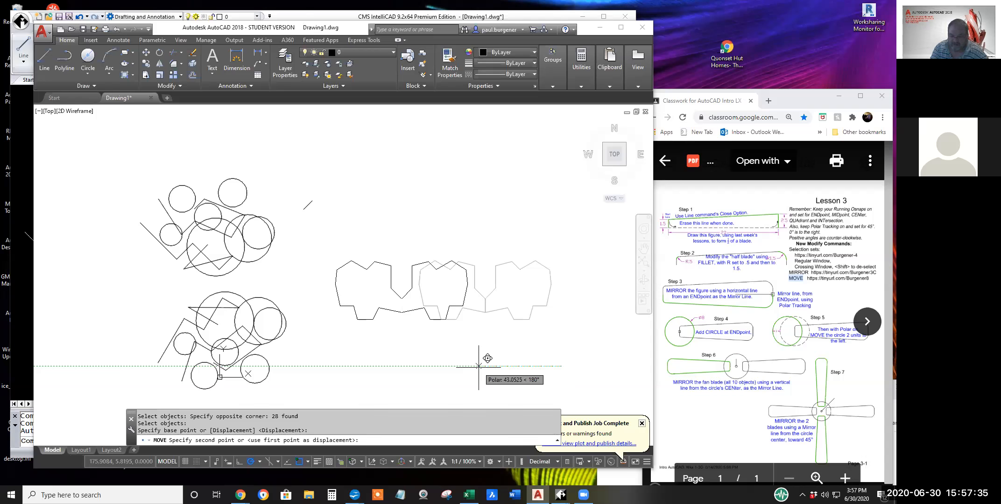
pyautogui.write('30')
pyautogui.press('Return')
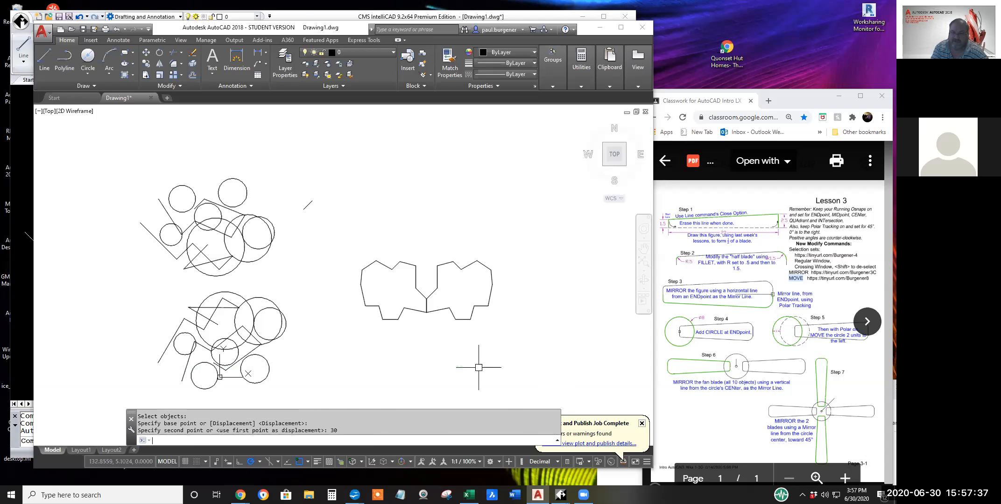
# Move both mirrored outlines 20 units straight up, using a free base point below and to their right.
pyautogui.click(147, 51)
pyautogui.click(354, 228)
pyautogui.click(540, 360)
pyautogui.press('Return')
pyautogui.click(556, 369)
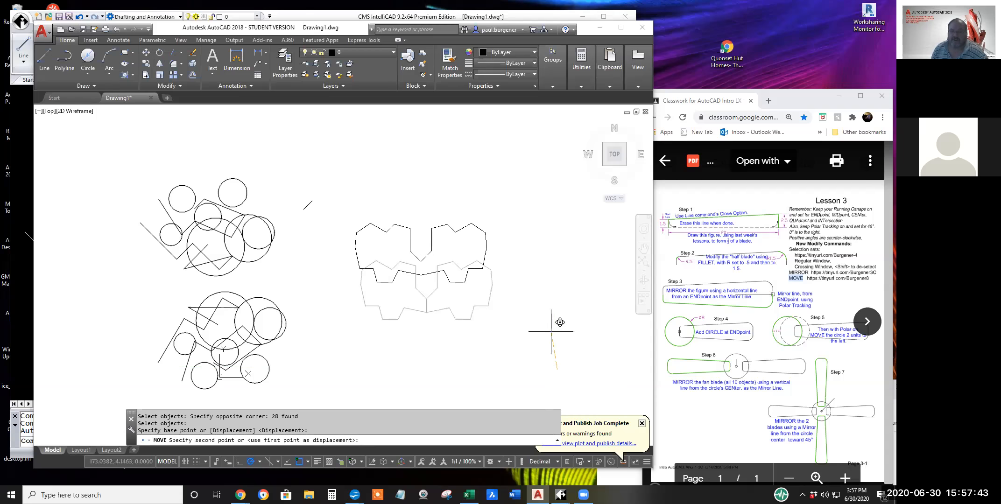
pyautogui.write('20')
pyautogui.press('Return')
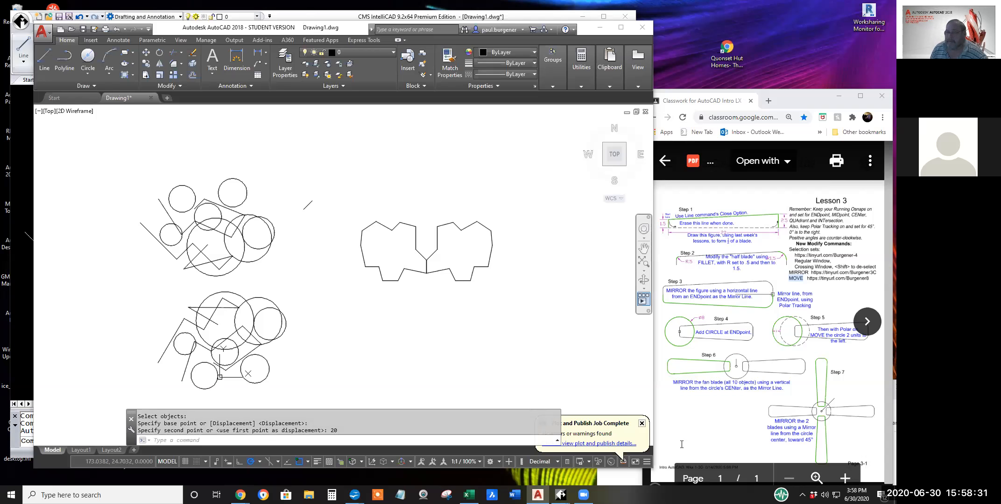
# Switch to CMS IntelliCAD and move both mirrored outlines from the midpoint of their shared edge to a free point up and to the right.
pyautogui.click(559, 14)
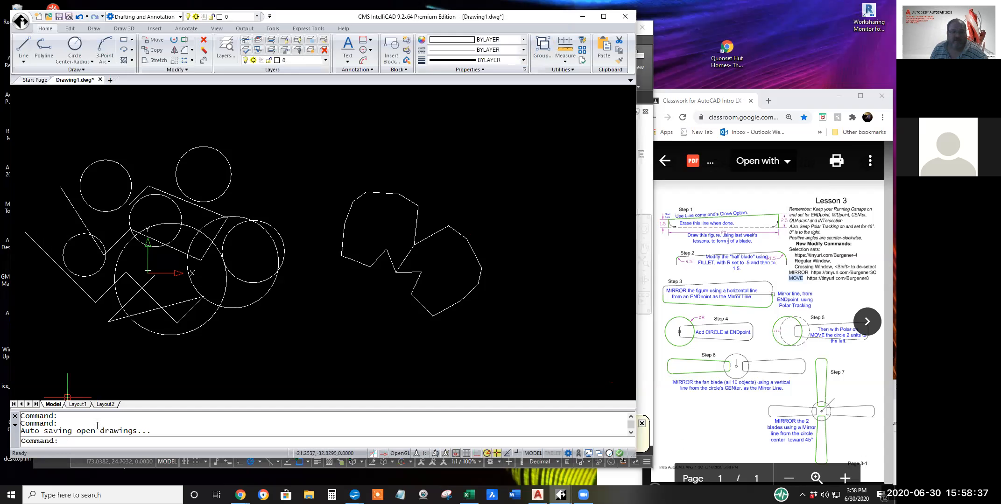
pyautogui.click(158, 44)
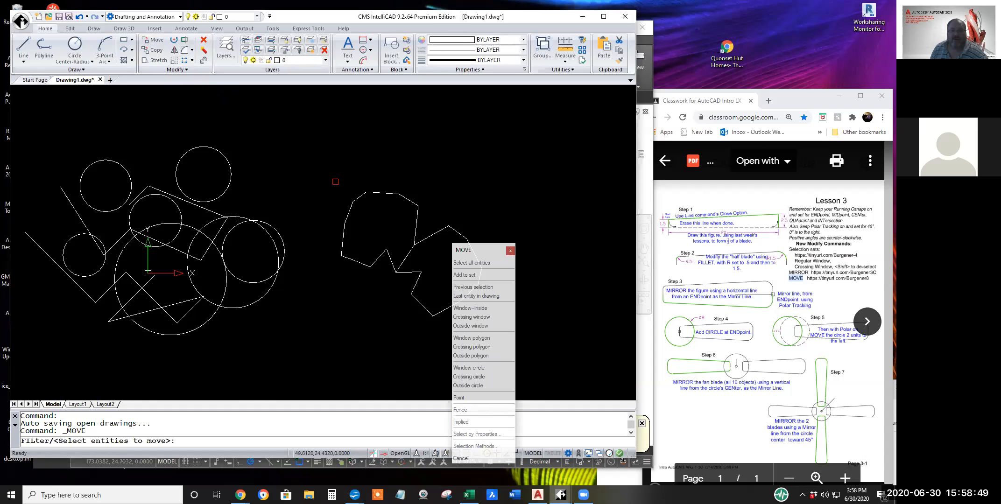
pyautogui.click(335, 181)
pyautogui.click(514, 337)
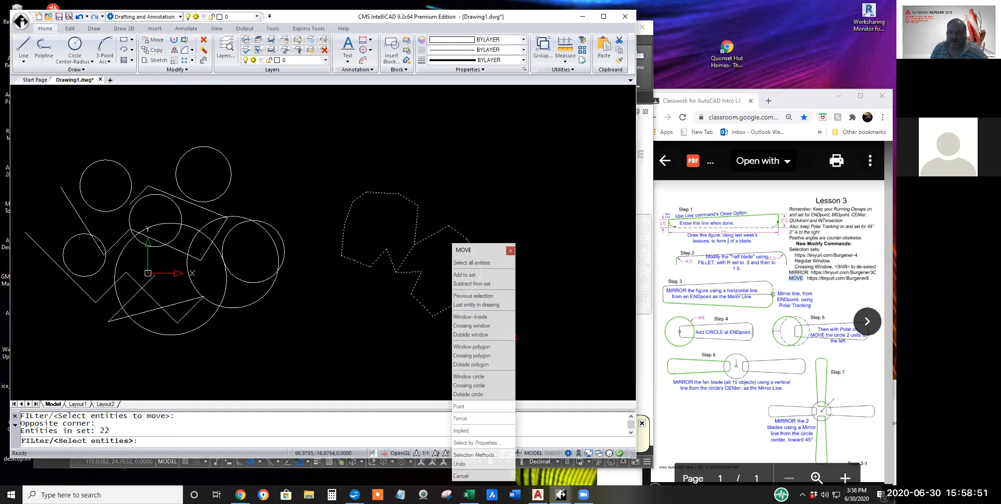
pyautogui.press('Return')
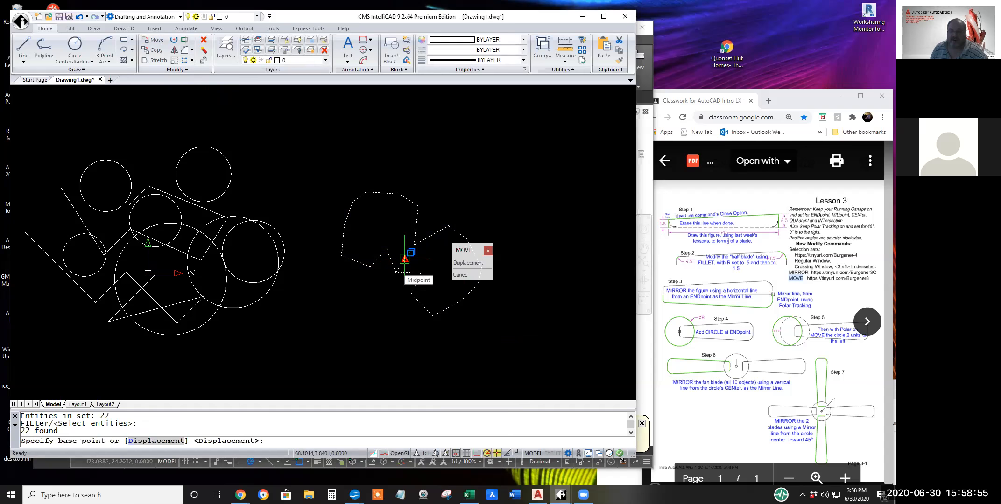
pyautogui.click(404, 259)
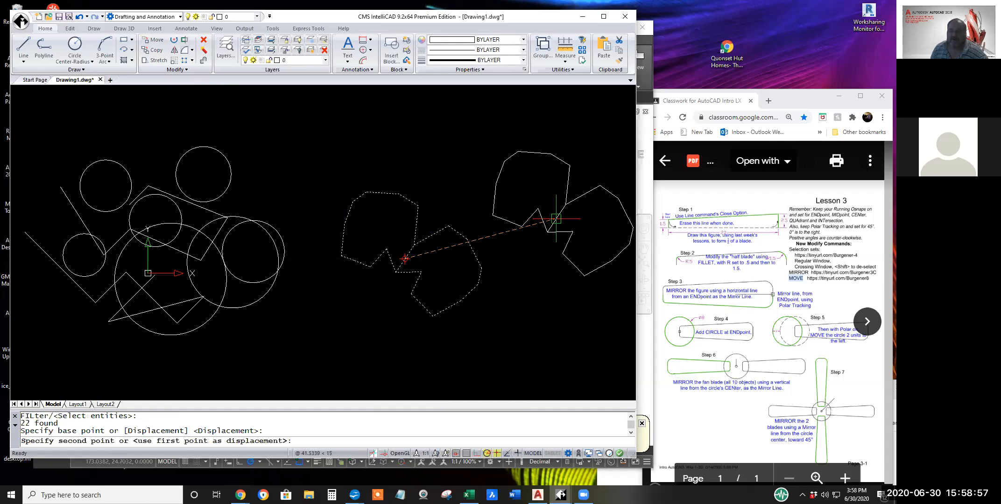
pyautogui.click(549, 218)
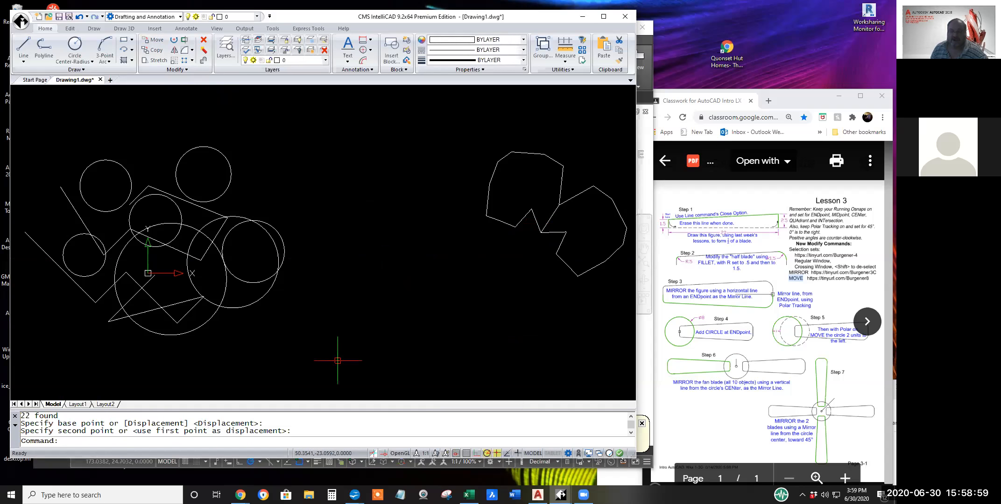
# Move both mirrored outlines 50 units to the left at 180°, using a free base point below them.
pyautogui.moveTo(384, 327); pyautogui.dragTo(345, 333, button='middle')
pyautogui.scroll(-3, 344, 333)
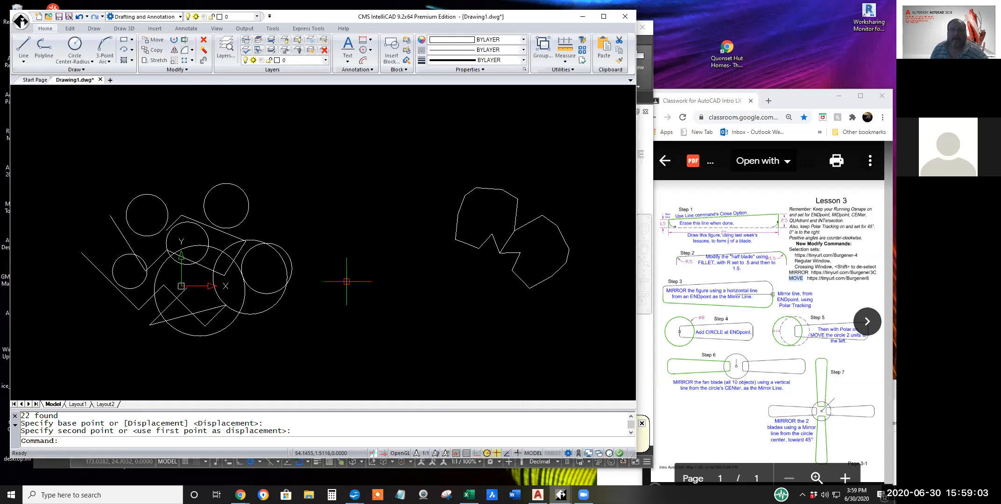
pyautogui.click(154, 40)
pyautogui.click(434, 169)
pyautogui.click(602, 333)
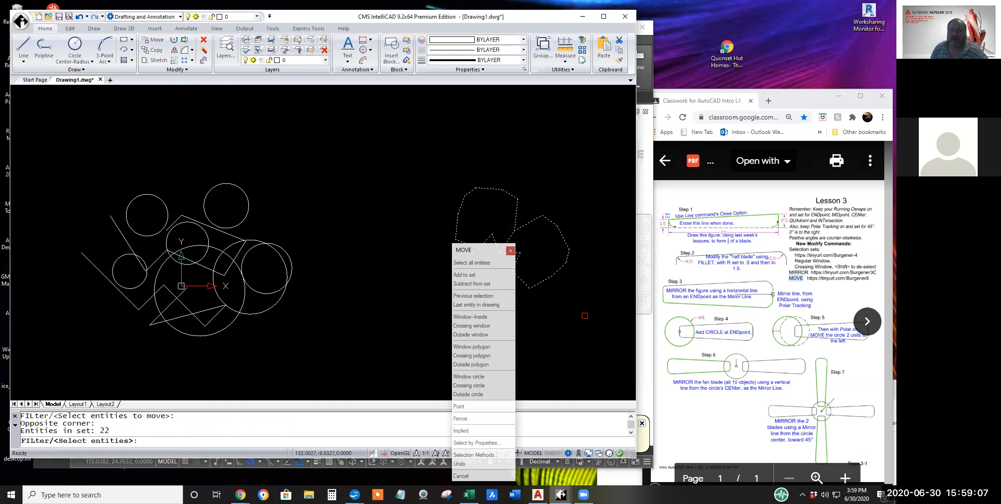
pyautogui.press('Return')
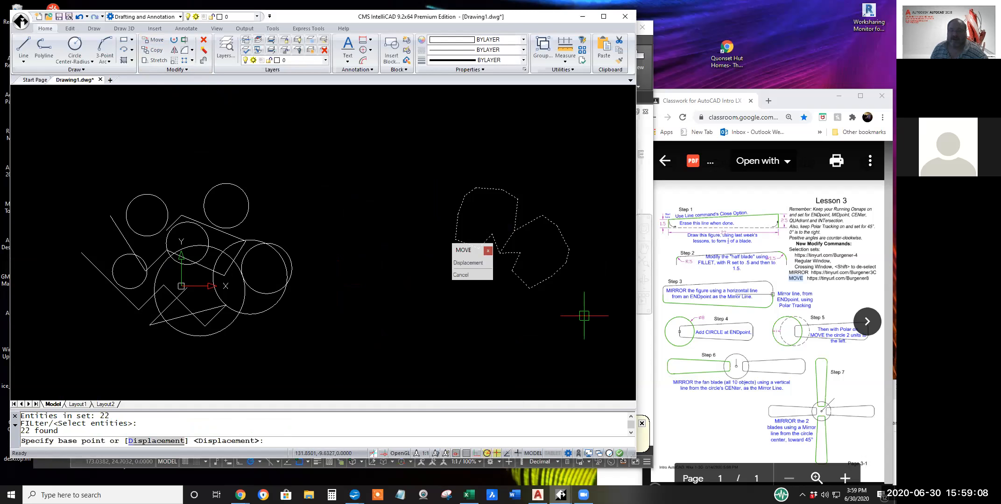
pyautogui.click(495, 320)
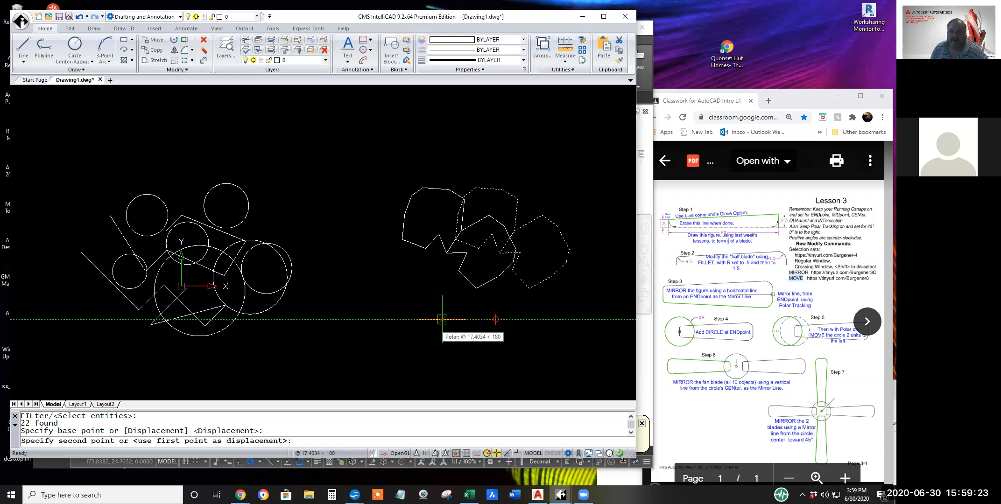
pyautogui.write('50')
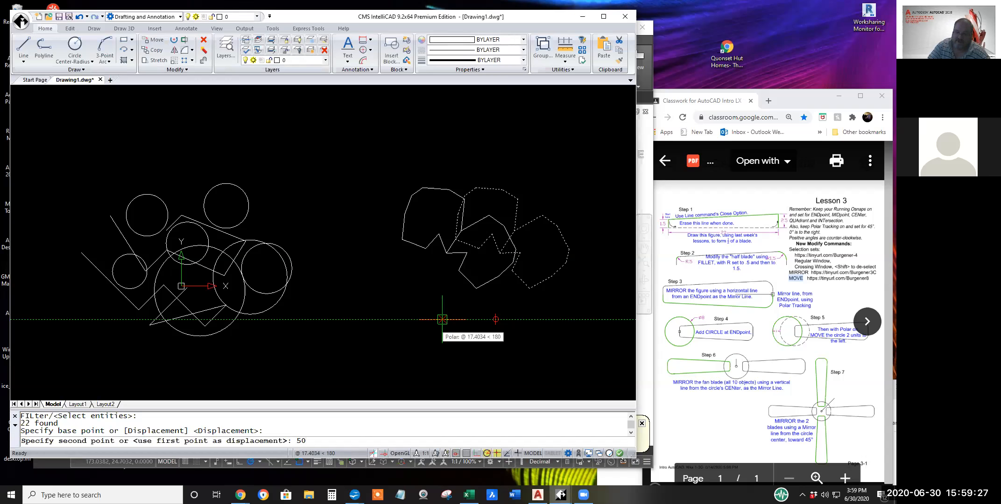
pyautogui.press('Return')
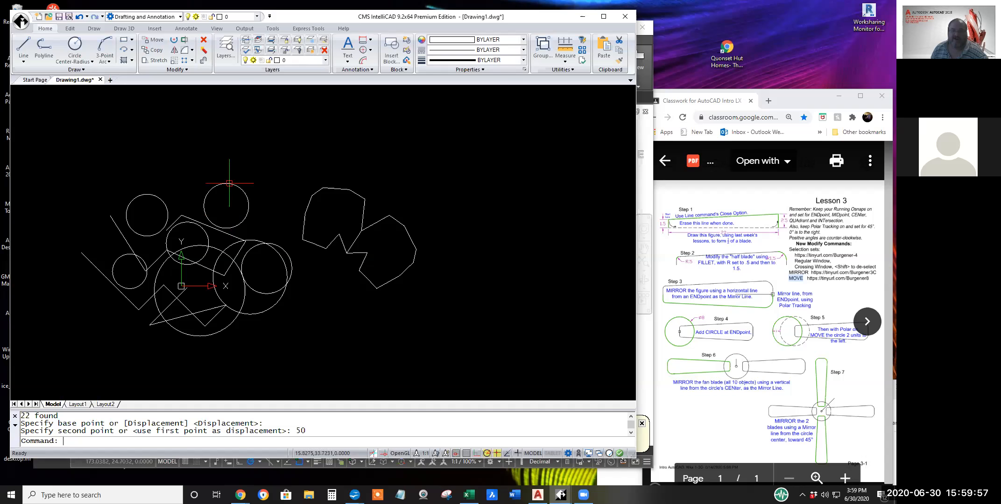
# Move both outlines up by the diameter of the topmost circle, using its lower quadrant as base point and its upper quadrant as second point.
pyautogui.click(157, 40)
pyautogui.click(423, 299)
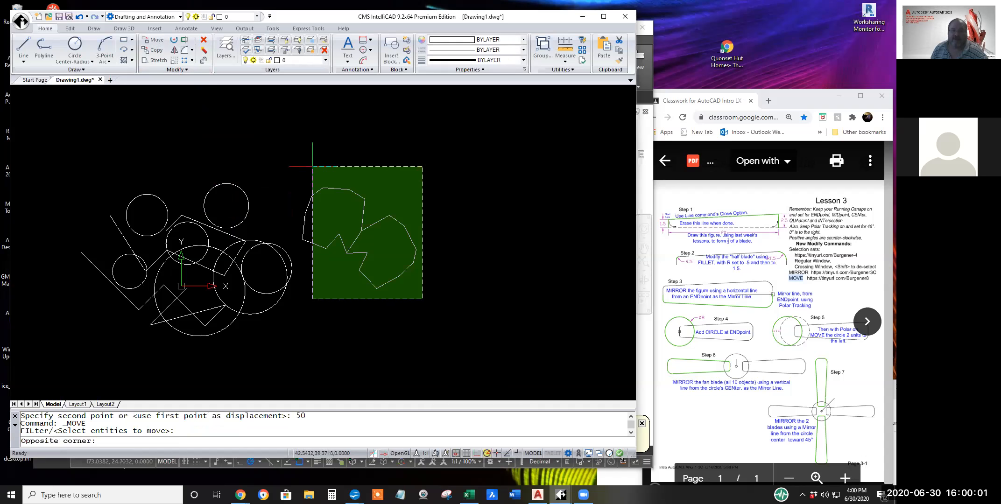
pyautogui.click(304, 170)
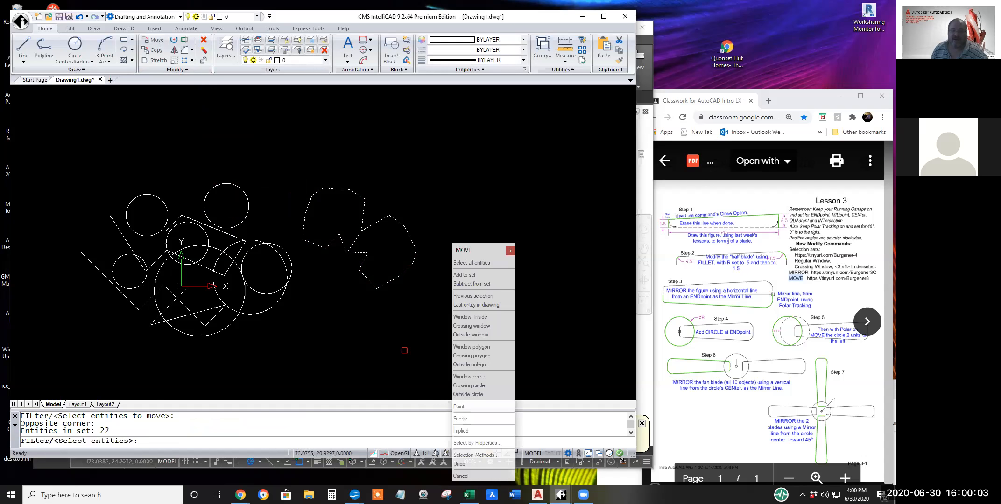
pyautogui.press('Return')
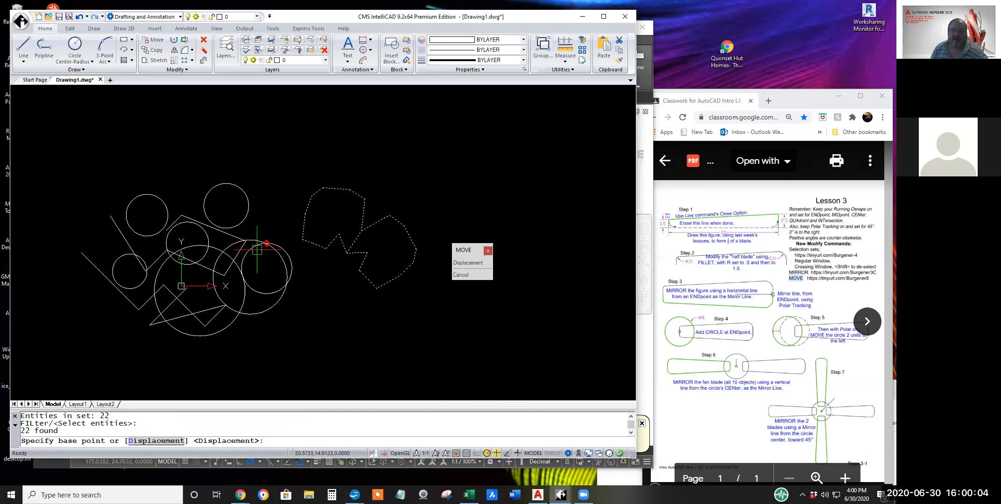
pyautogui.click(226, 228)
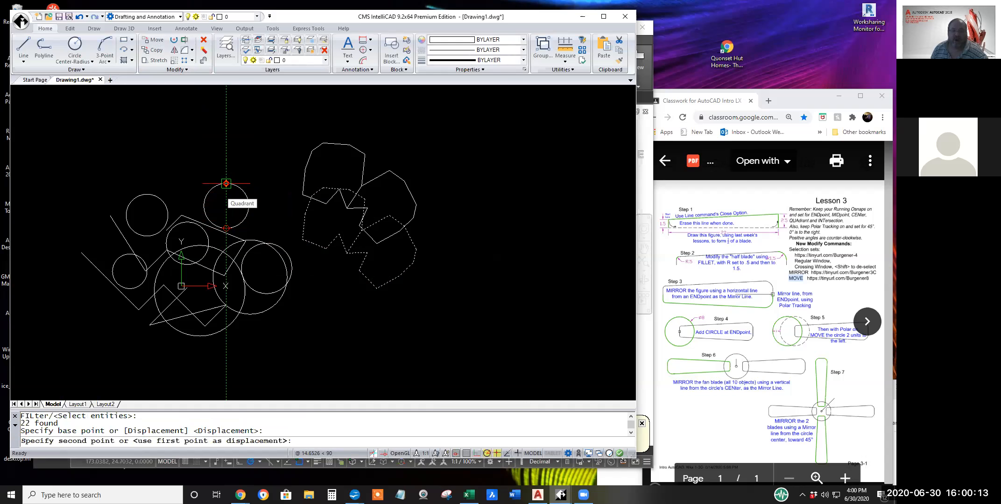
pyautogui.click(226, 184)
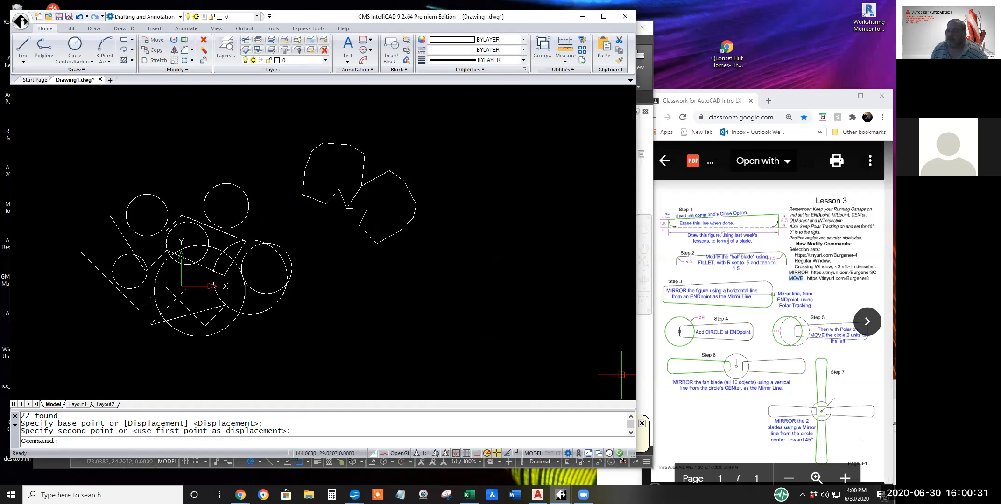
pyautogui.scroll(-1, 861, 442)
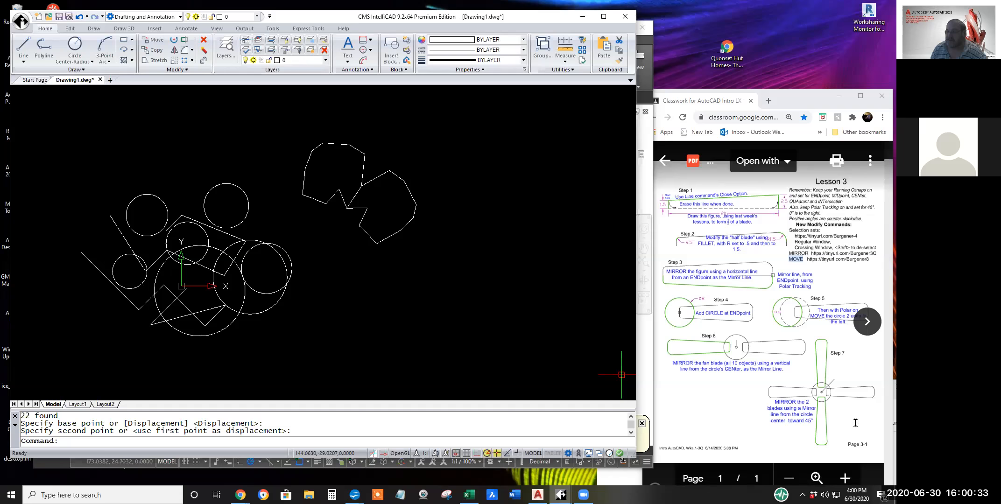
pyautogui.scroll(1, 855, 423)
pyautogui.scroll(-1, 855, 423)
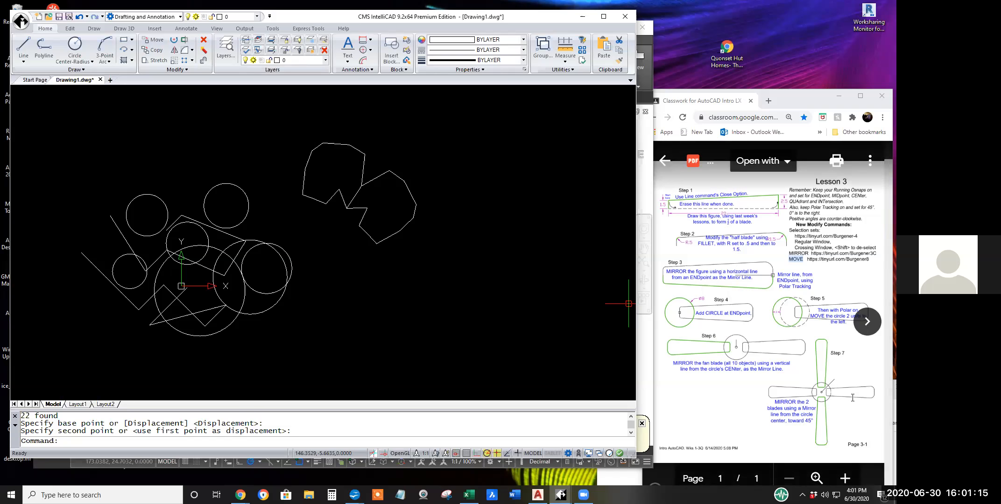
pyautogui.scroll(1, 830, 397)
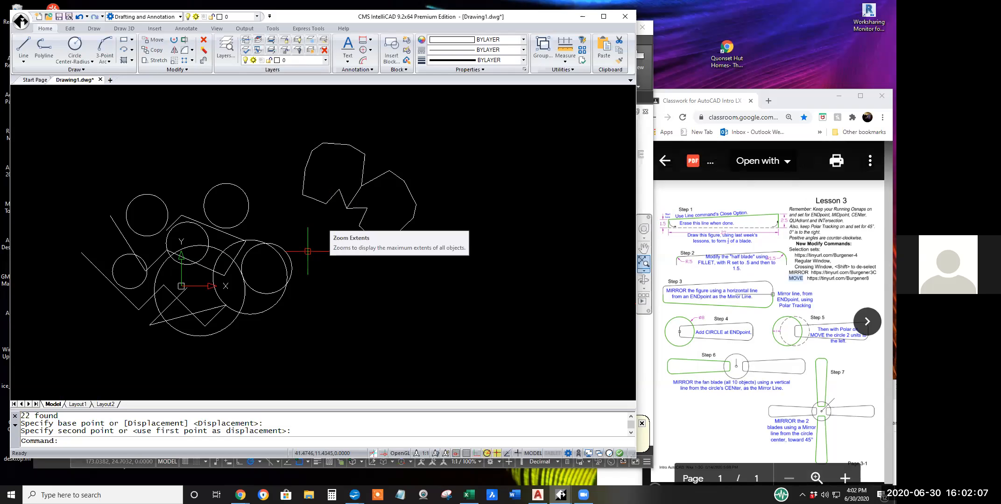
pyautogui.scroll(-2, 319, 259)
pyautogui.moveTo(396, 294)
pyautogui.mouseDown(button='middle')
pyautogui.moveTo(255, 265)
pyautogui.moveTo(165, 262)
pyautogui.mouseUp(button='middle')
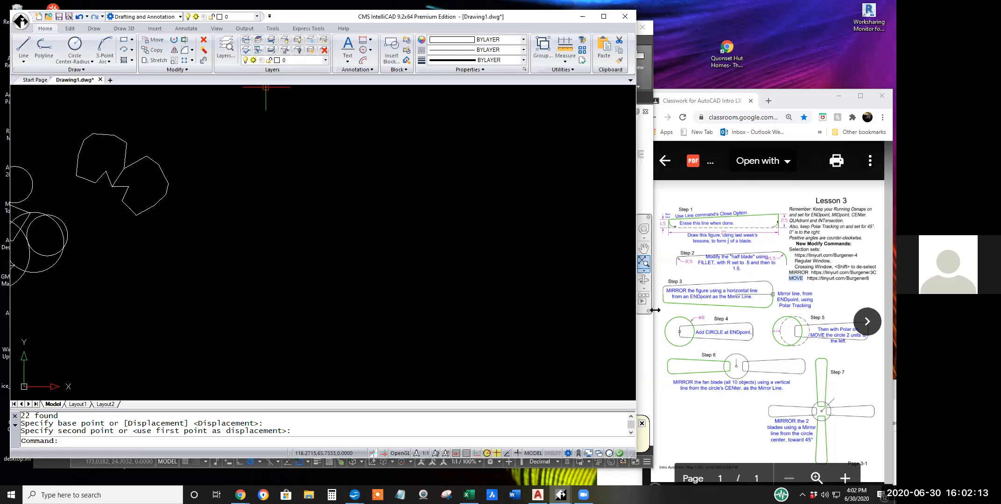
# Switch to AutoCAD and draw connected lines in the empty area beside the mirrored outlines: 1.5 units down, 20 right and 2.5 up.
pyautogui.click(644, 86)
pyautogui.moveTo(421, 271); pyautogui.dragTo(168, 252, button='middle')
pyautogui.scroll(2, 168, 252)
pyautogui.click(45, 62)
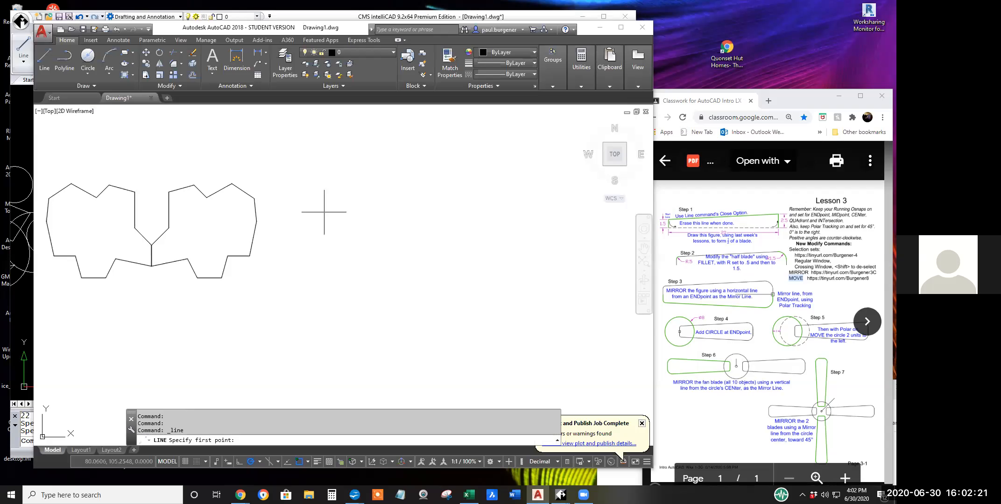
pyautogui.click(324, 212)
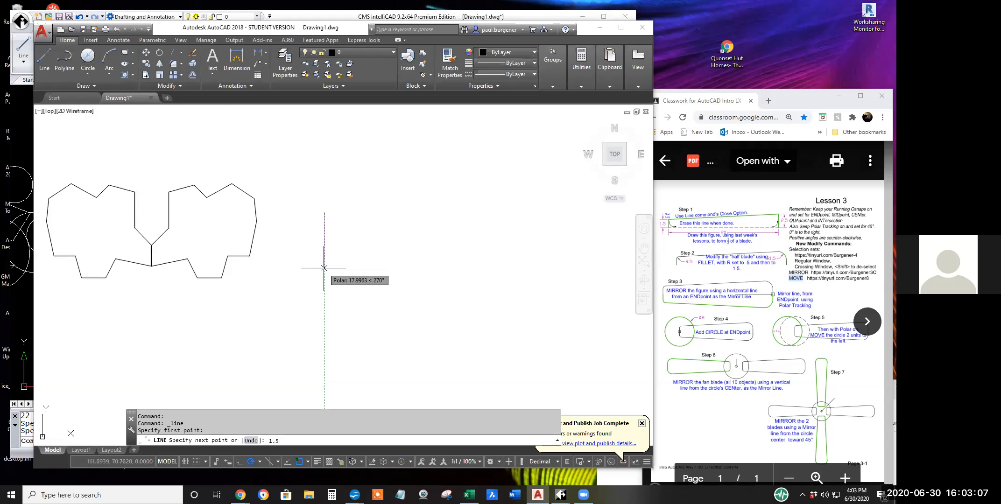
pyautogui.press('Return')
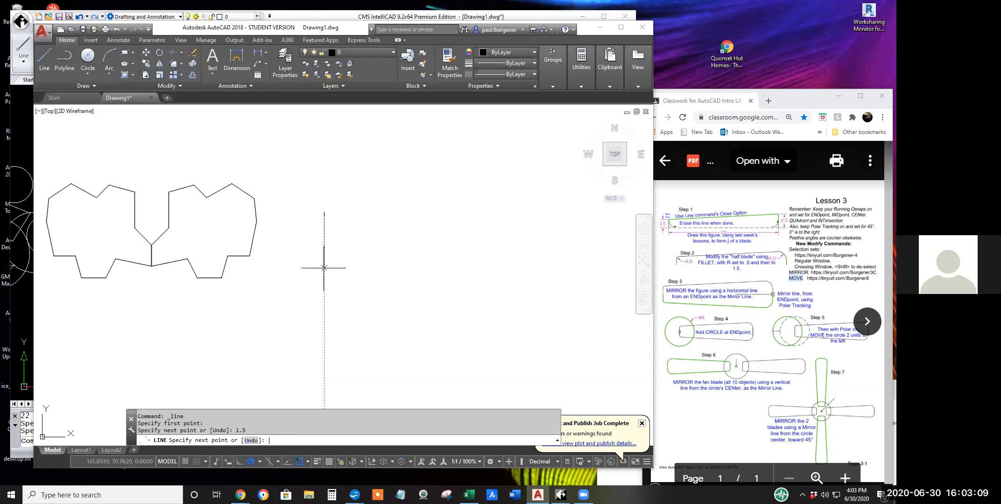
pyautogui.scroll(4, 354, 213)
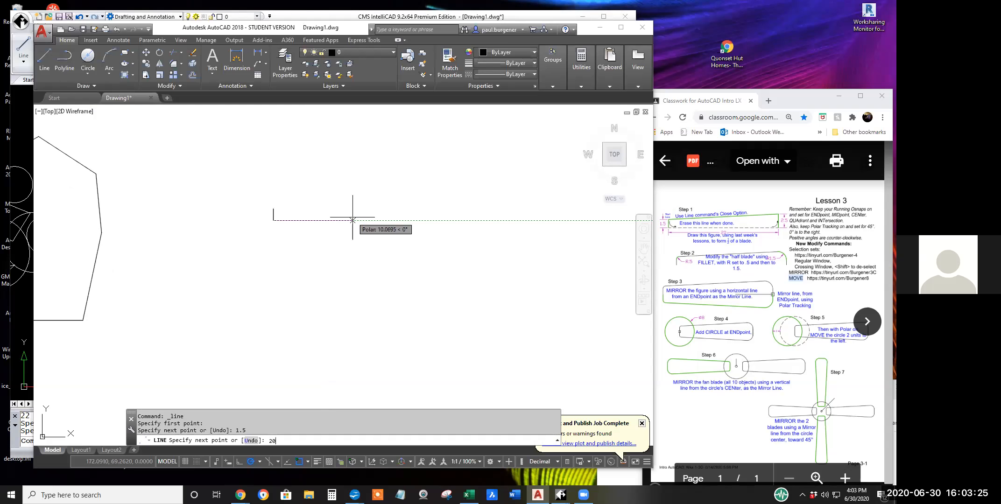
pyautogui.press('Return')
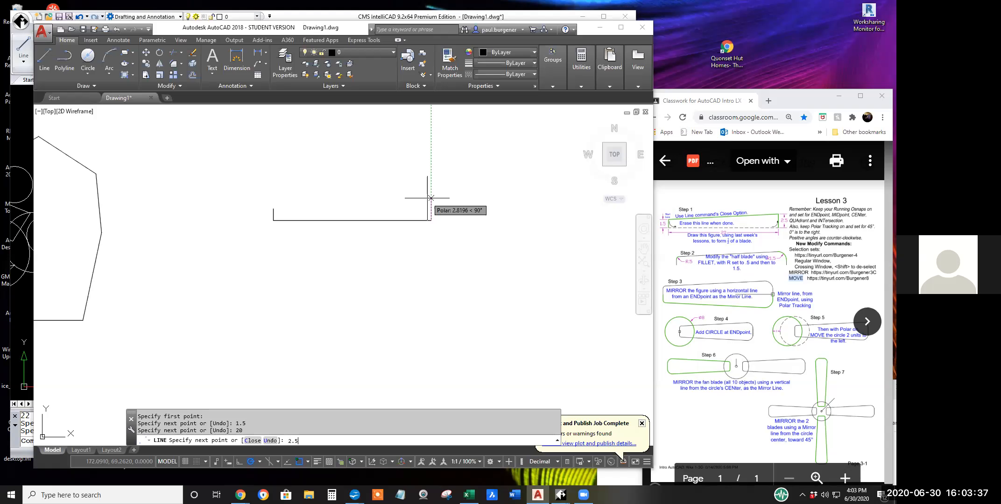
pyautogui.press('Return')
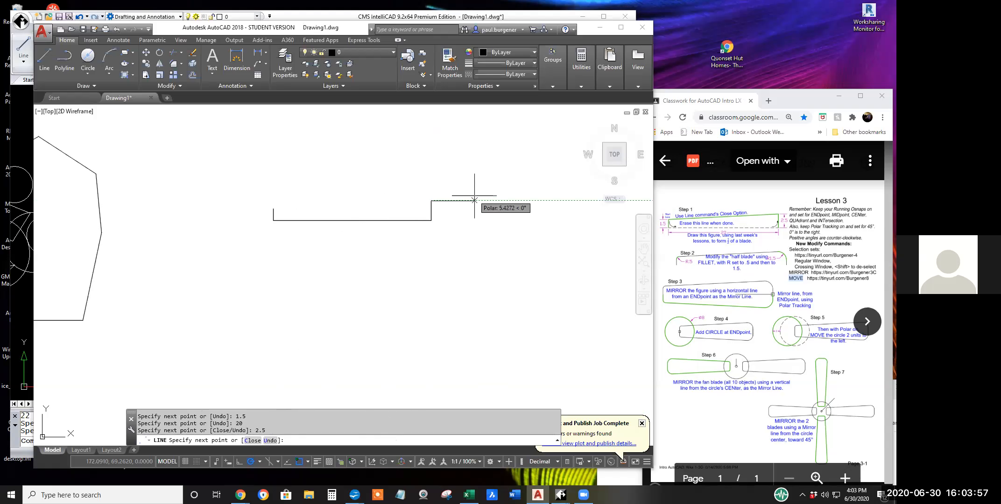
# Close the half-blade outline back to its start point and erase its 20-unit bottom line.
pyautogui.rightClick(472, 213)
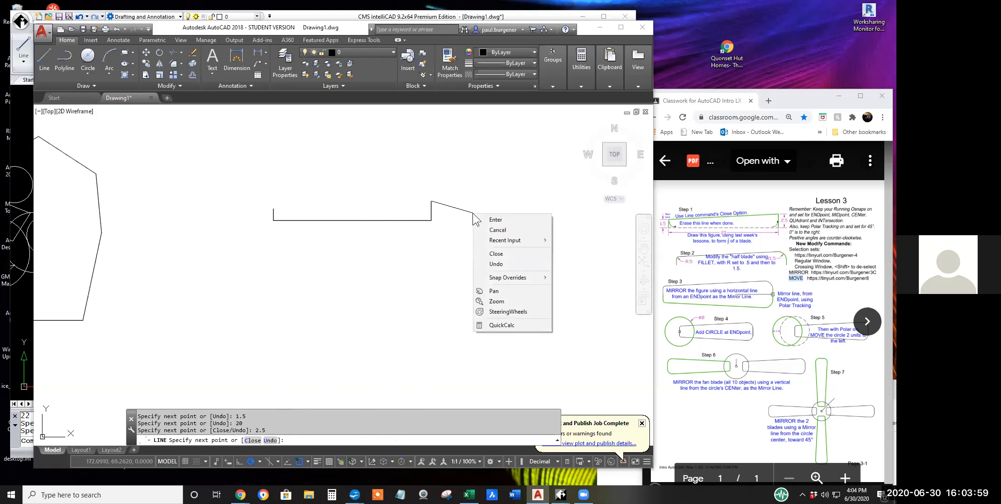
pyautogui.click(498, 256)
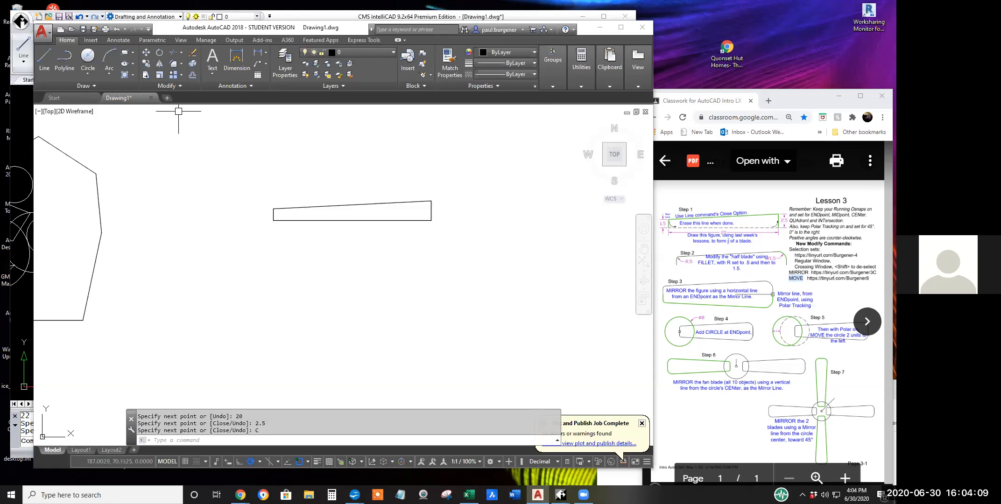
pyautogui.click(195, 56)
pyautogui.click(371, 220)
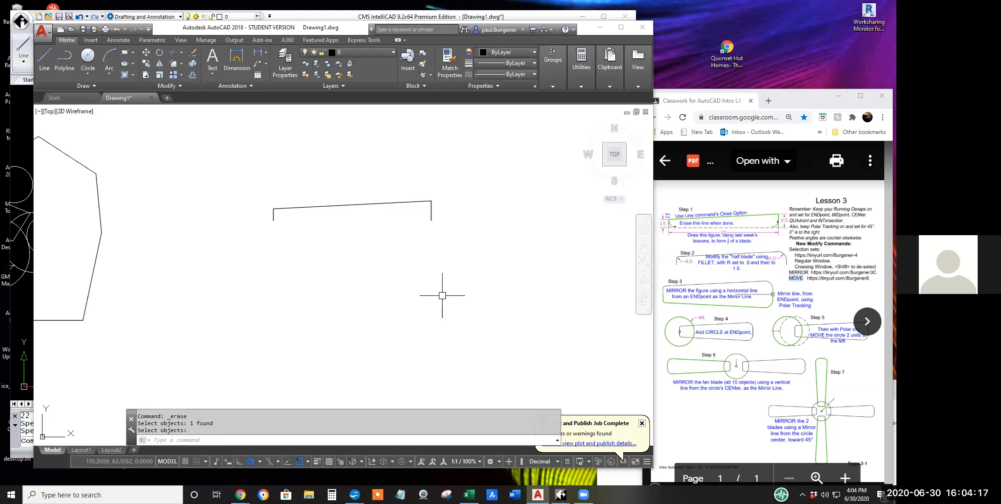
# Switch to CMS IntelliCAD and draw connected lines to the right of the mirrored outlines: 1.5 units down, 20 right and 2.5 up.
pyautogui.click(327, 15)
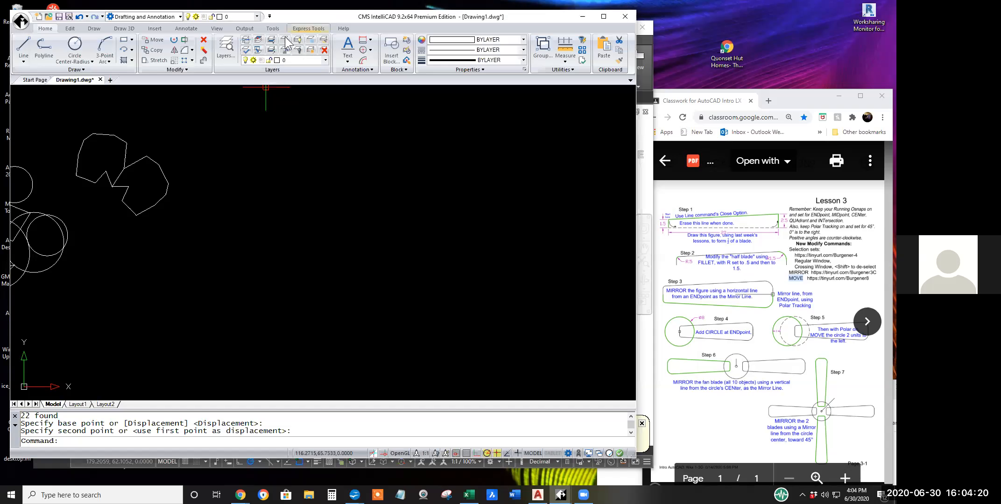
pyautogui.click(24, 47)
pyautogui.click(268, 185)
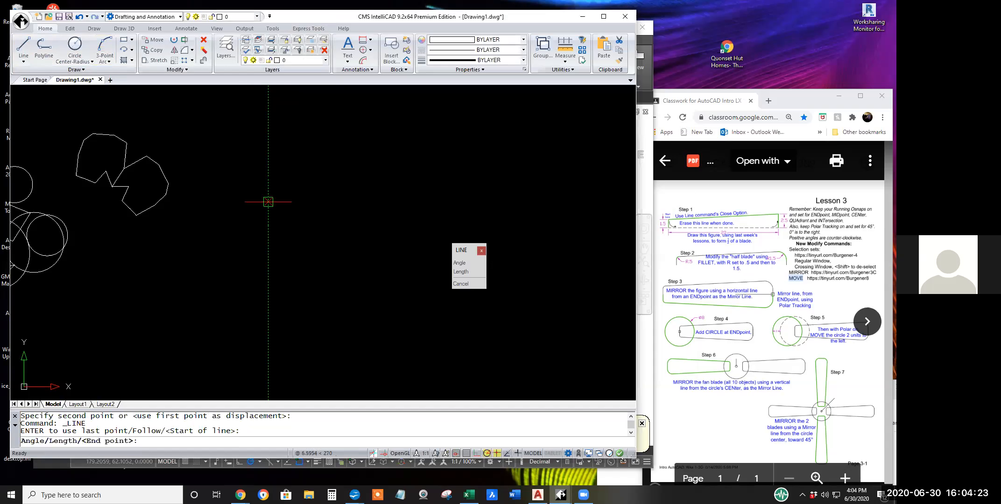
pyautogui.write('1')
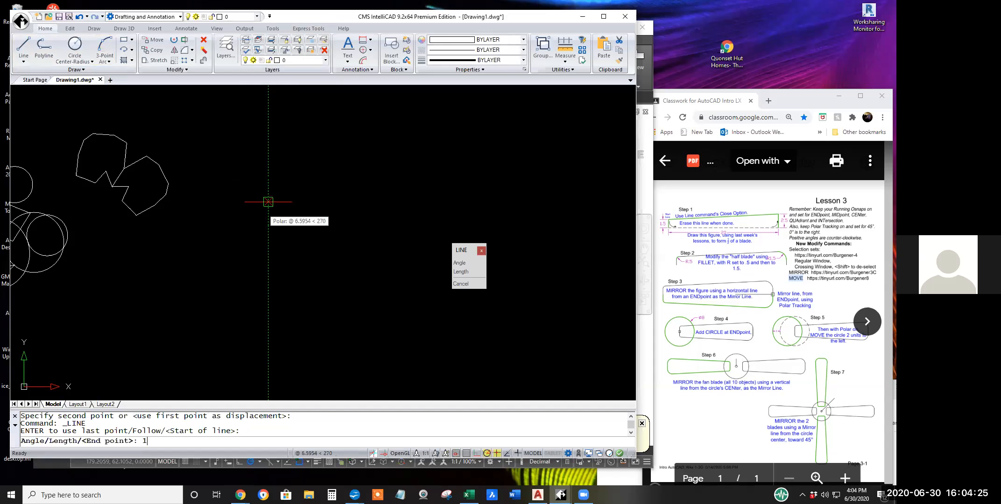
pyautogui.write('.5')
pyautogui.press('Return')
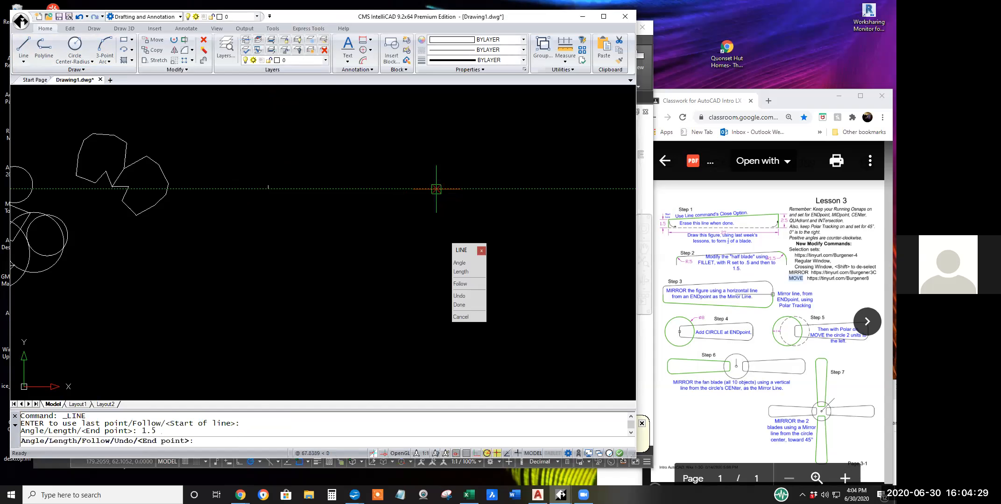
pyautogui.write('2')
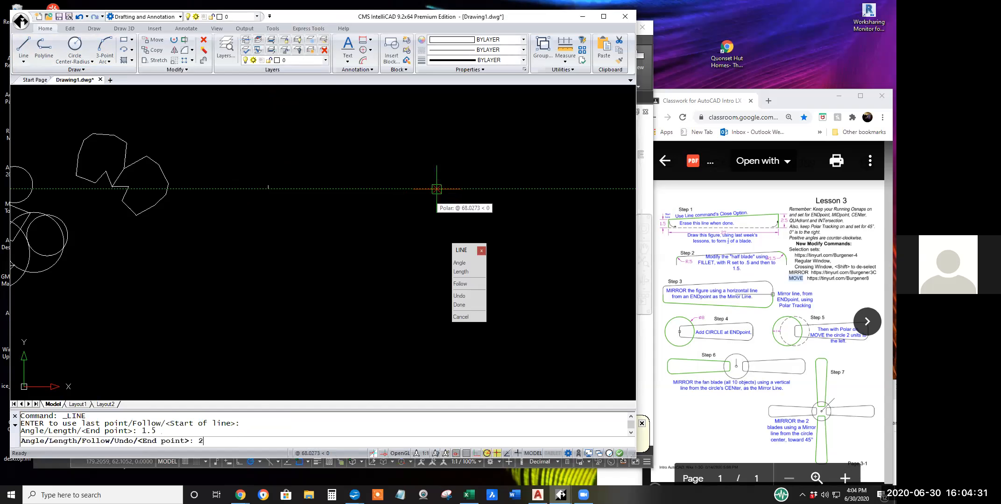
pyautogui.write('0')
pyautogui.press('Return')
pyautogui.scroll(4, 320, 173)
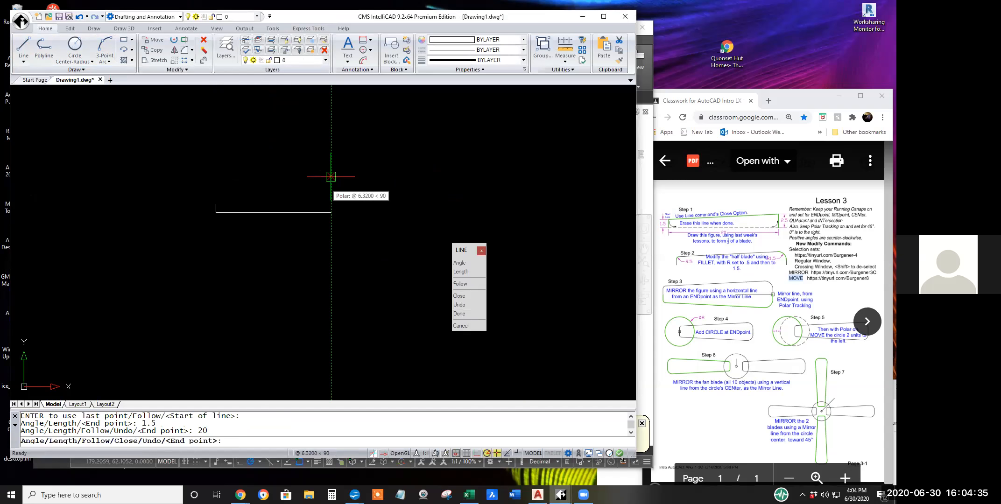
pyautogui.write('2')
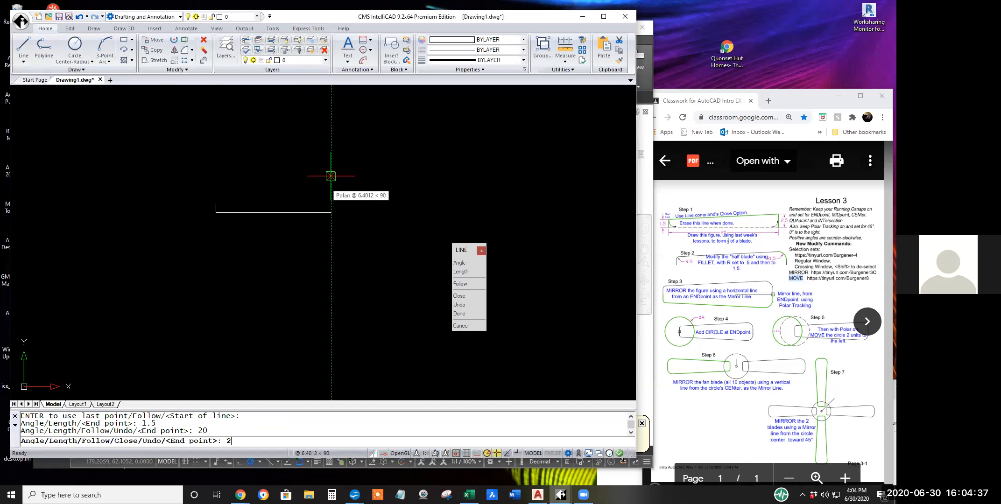
pyautogui.write('.5')
pyautogui.press('Return')
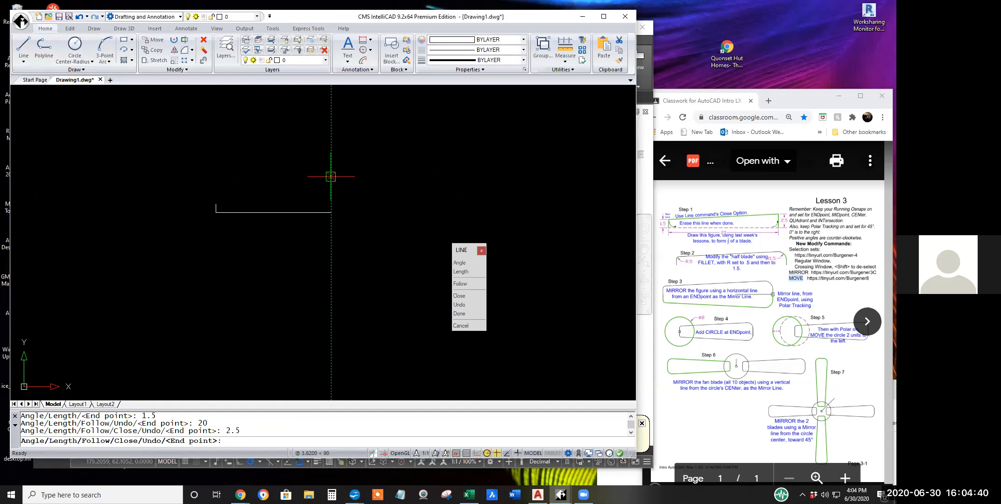
# Close the line sequence into the half-blade outline and erase the horizontal line along its bottom.
pyautogui.click(462, 296)
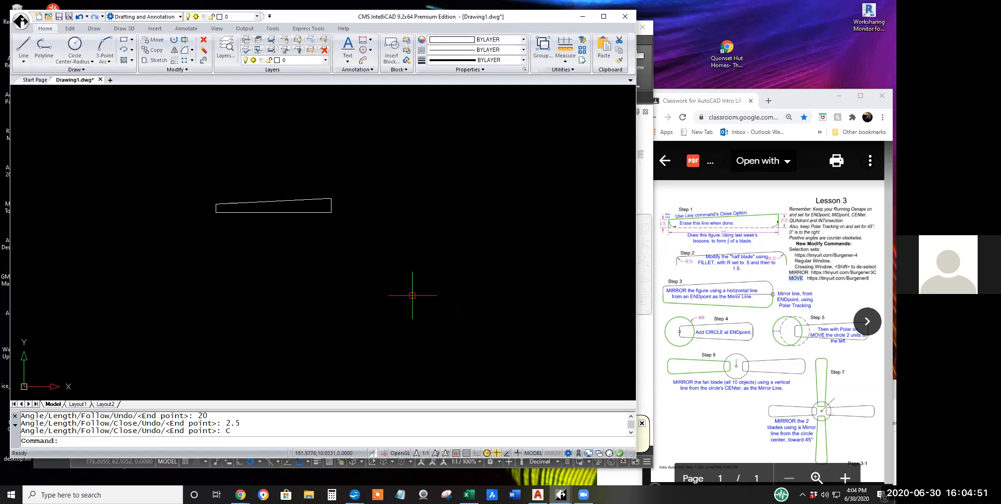
pyautogui.click(204, 41)
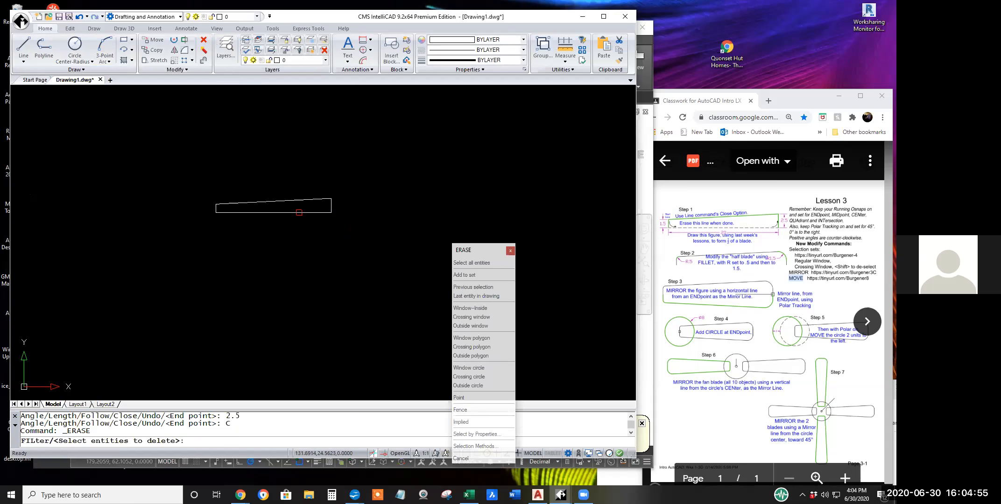
pyautogui.click(299, 213)
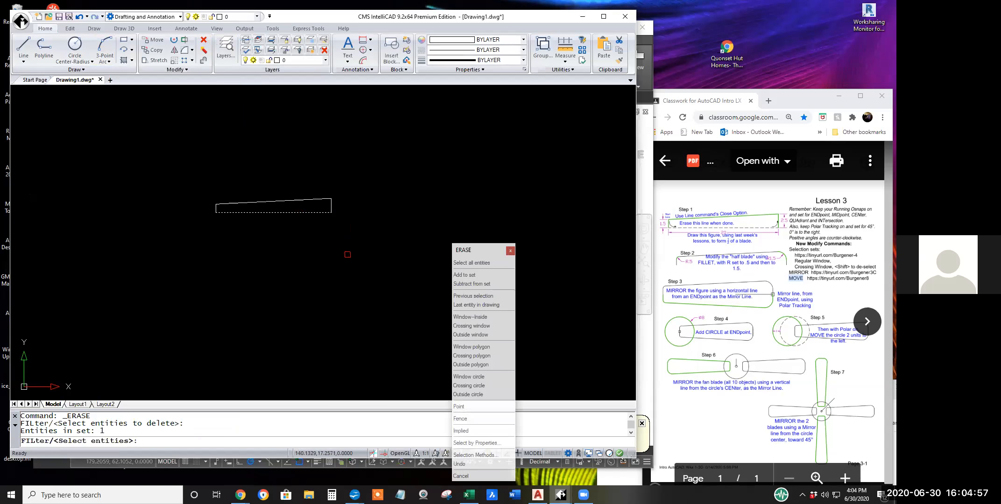
pyautogui.press('Return')
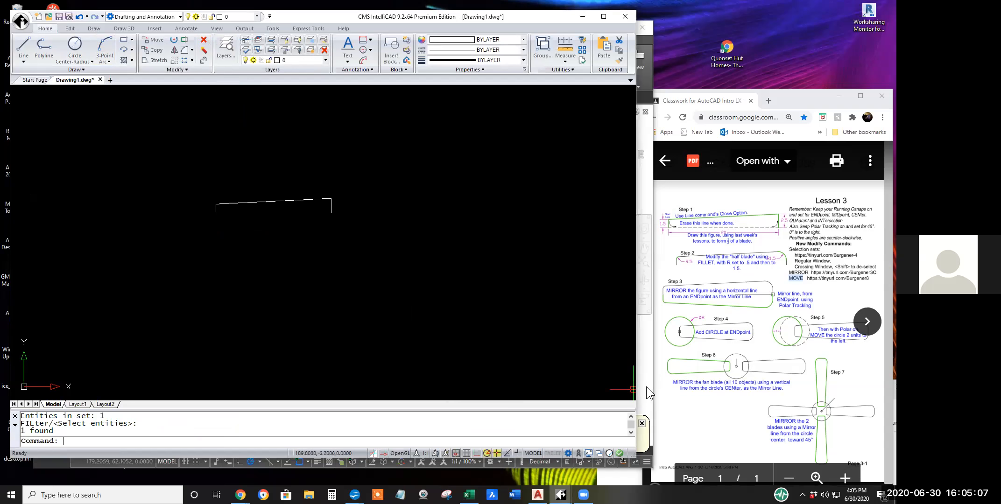
# Highlight the word FILLET in Step 2 of the Lesson 3 sheet in the browser and switch back to AutoCAD.
pyautogui.click(695, 262)
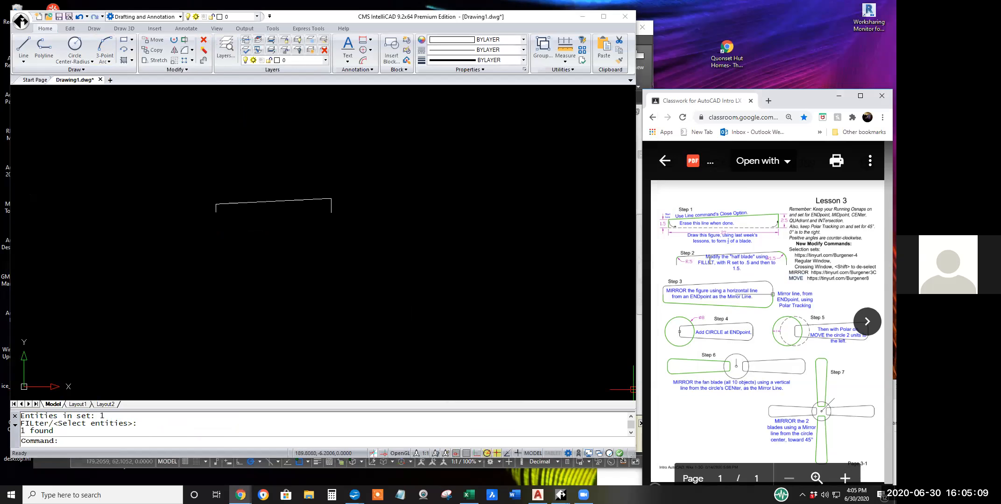
pyautogui.moveTo(714, 261); pyautogui.dragTo(697, 262)
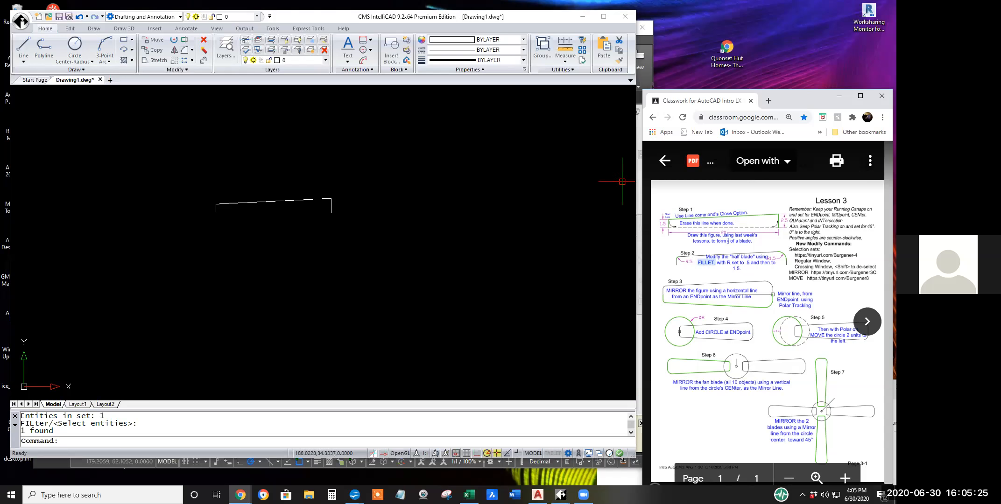
pyautogui.click(646, 61)
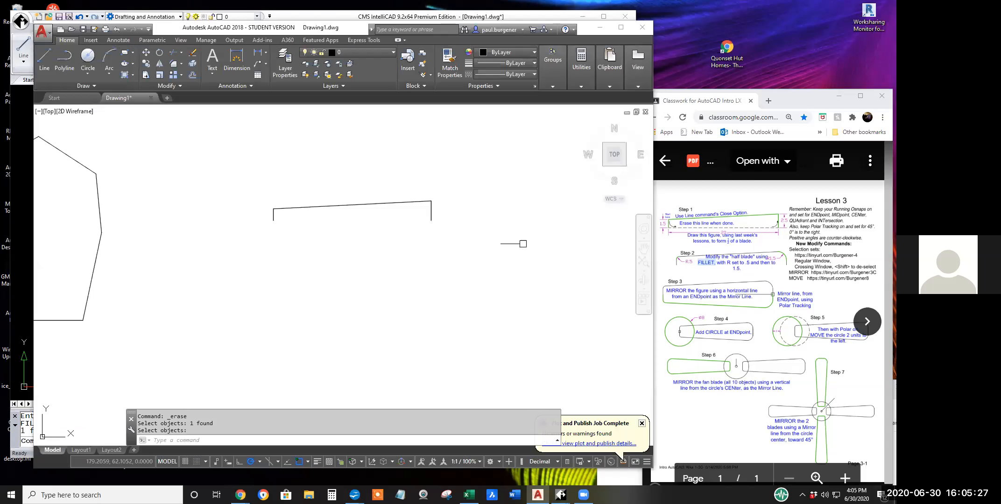
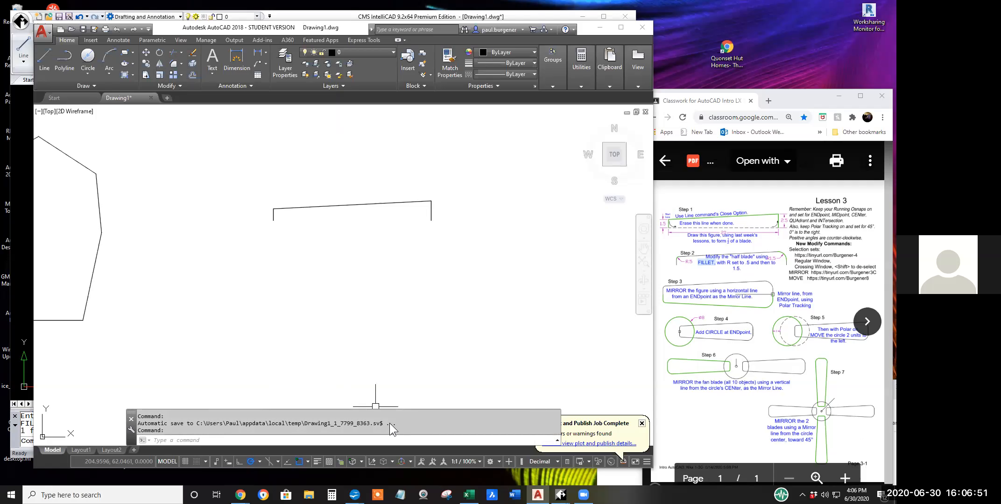
# Highlight the automatic save message with its temporary file path in the command history.
pyautogui.moveTo(258, 424); pyautogui.dragTo(136, 425)
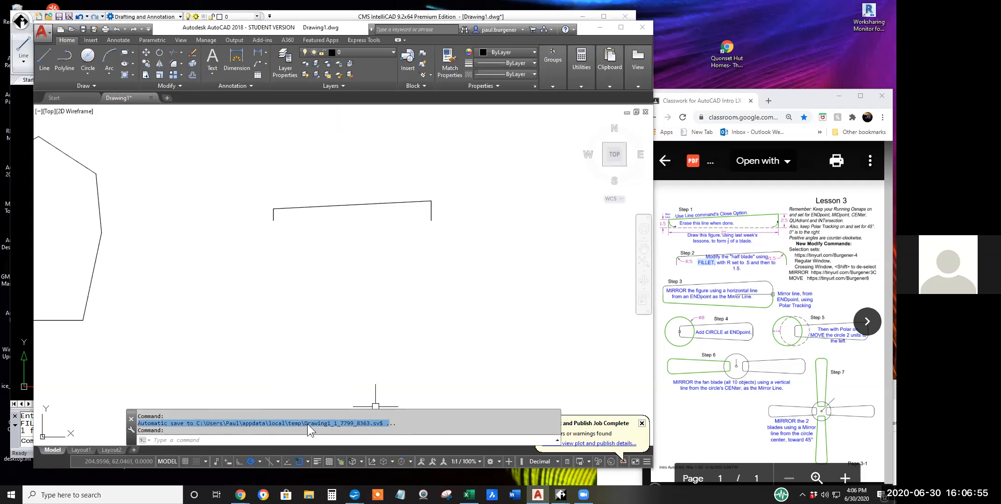
pyautogui.moveTo(396, 425); pyautogui.dragTo(204, 422)
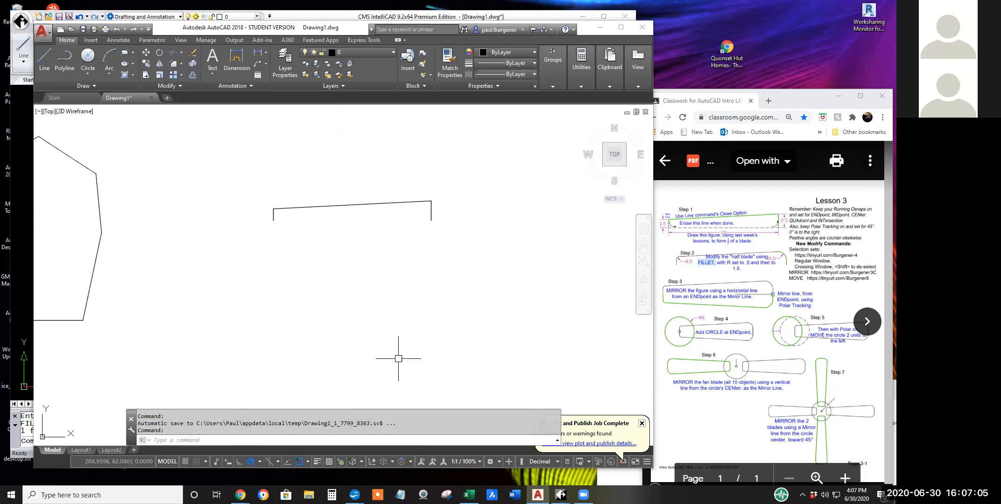
pyautogui.tripleClick(395, 423)
pyautogui.click(372, 429)
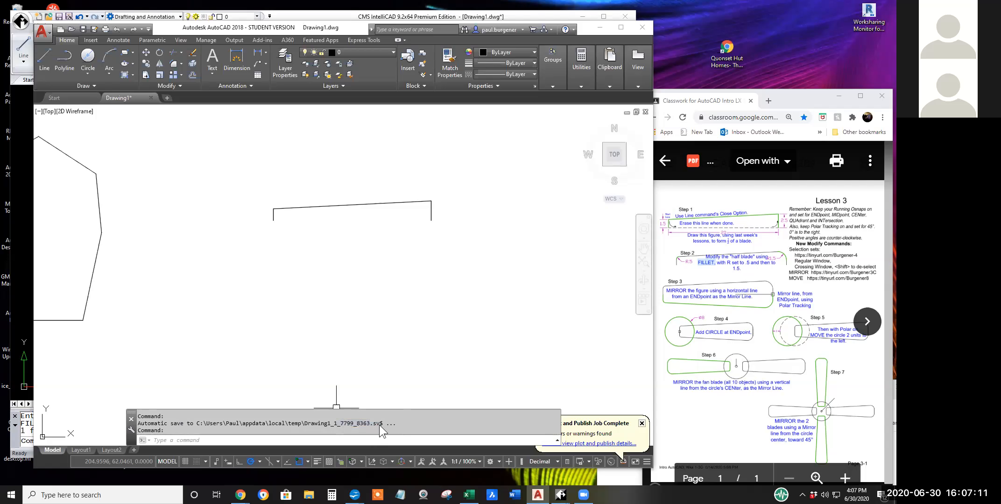
pyautogui.moveTo(396, 425); pyautogui.dragTo(131, 424)
# Fillet the half-blade's upper right corner with a 1.5 radius, between the right vertical line and the sloped top line.
pyautogui.click(173, 64)
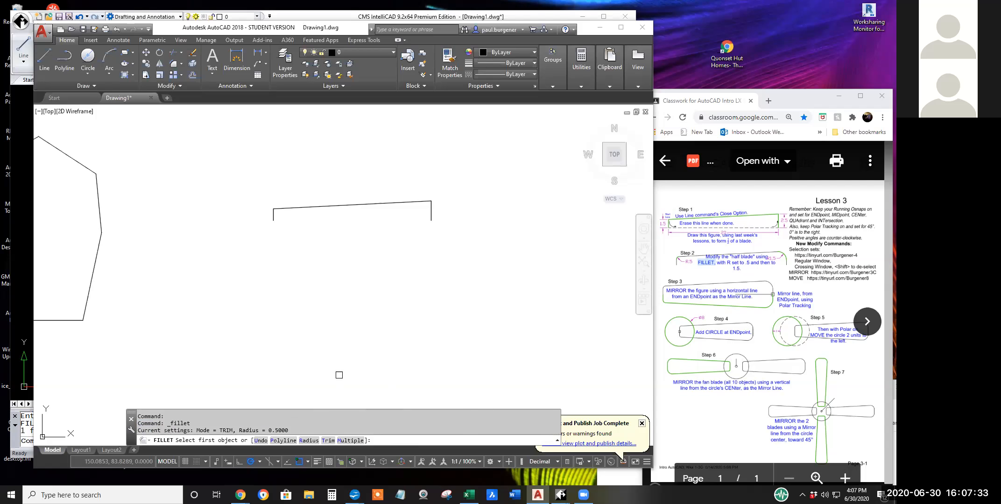
pyautogui.moveTo(263, 429); pyautogui.dragTo(245, 430)
pyautogui.click(243, 430)
pyautogui.moveTo(288, 430); pyautogui.dragTo(240, 432)
pyautogui.rightClick(357, 300)
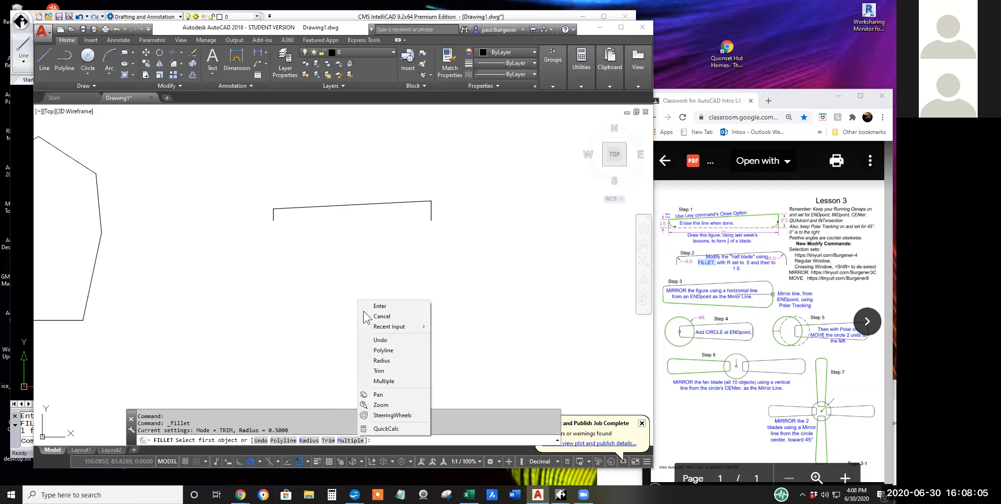
pyautogui.click(380, 362)
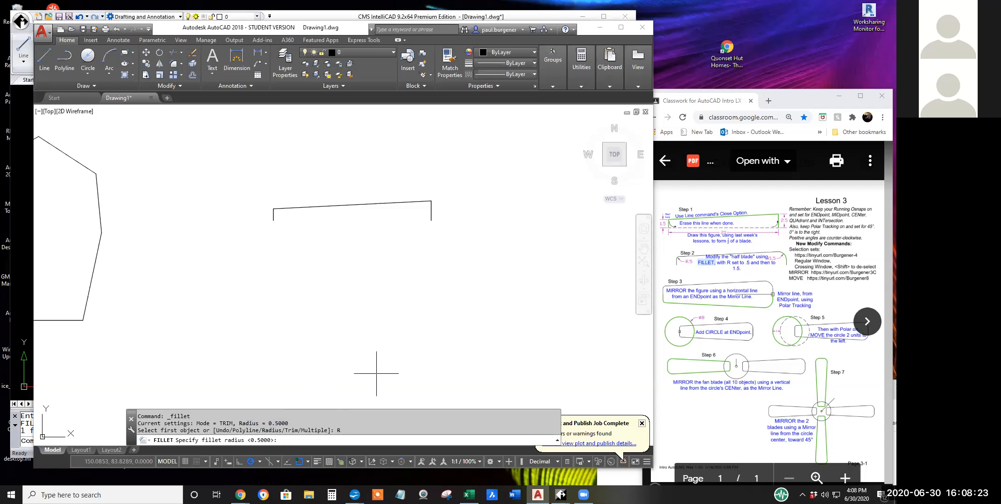
pyautogui.write('1.5')
pyautogui.press('Return')
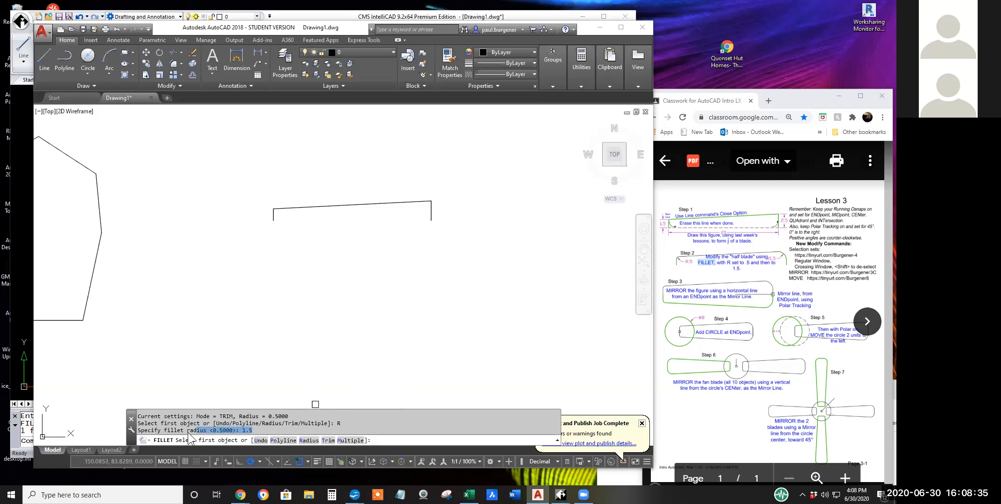
pyautogui.moveTo(187, 433); pyautogui.dragTo(256, 434)
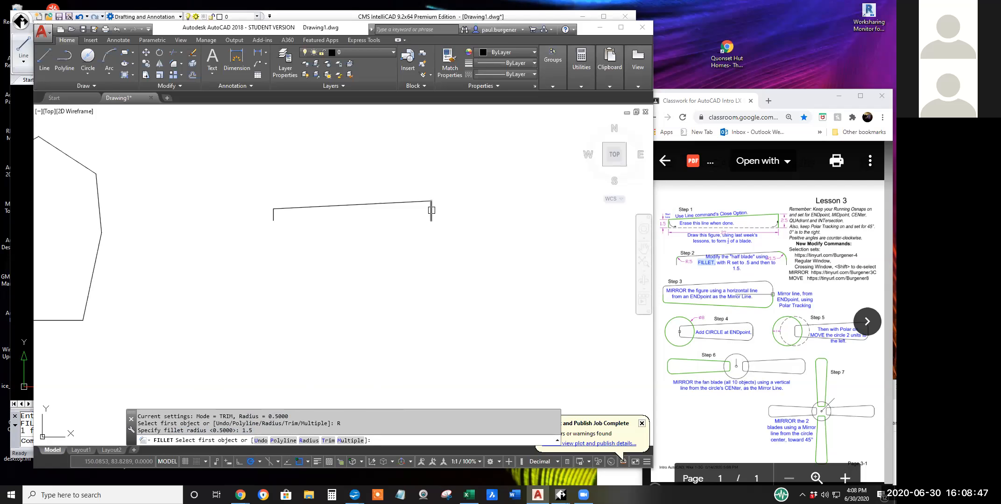
pyautogui.scroll(6, 406, 241)
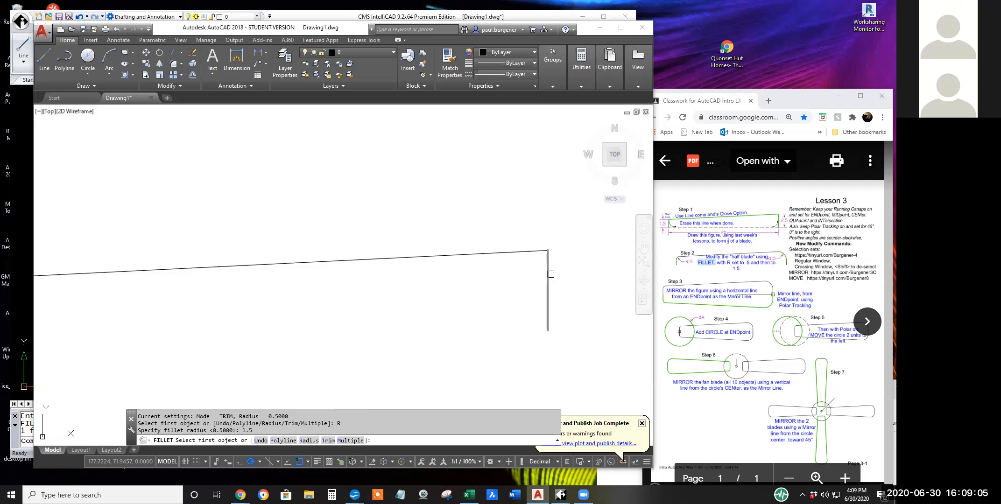
pyautogui.click(548, 272)
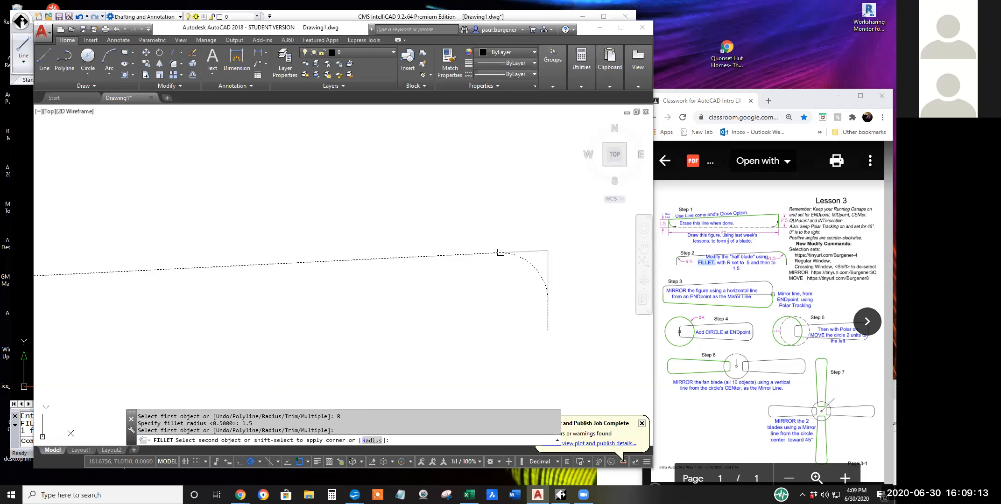
pyautogui.click(503, 255)
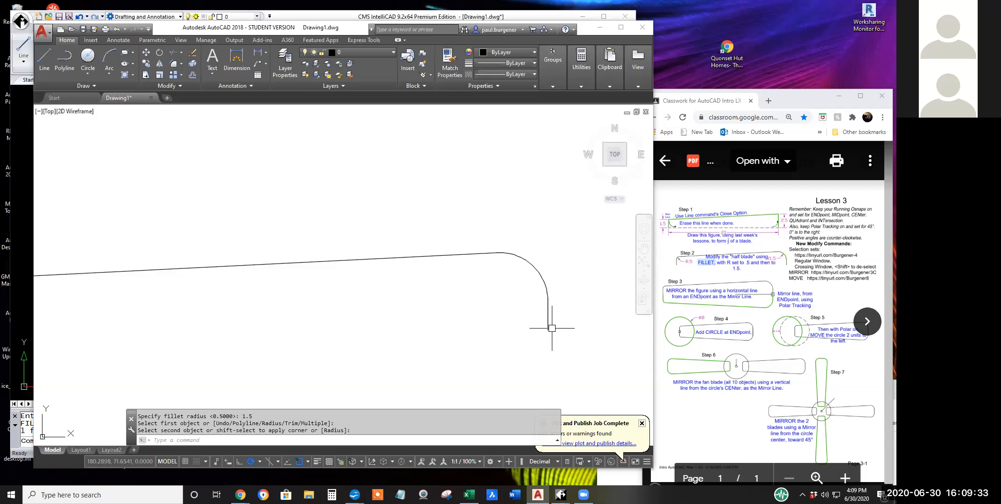
# Draw a short horizontal line above the blade and a separate short slanted line below its right end, without joining them.
pyautogui.click(180, 182)
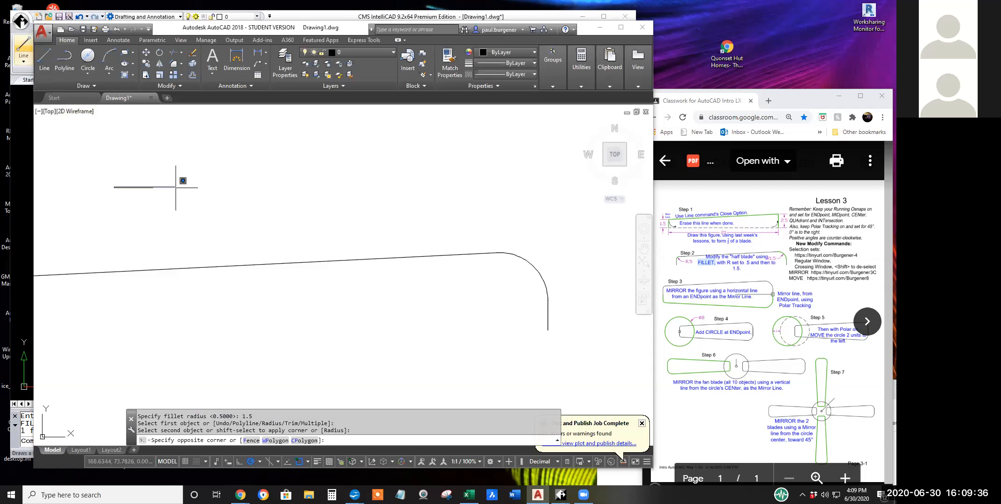
pyautogui.click(44, 59)
pyautogui.click(141, 168)
pyautogui.click(195, 168)
pyautogui.press('Return')
pyautogui.press('Return')
pyautogui.click(192, 237)
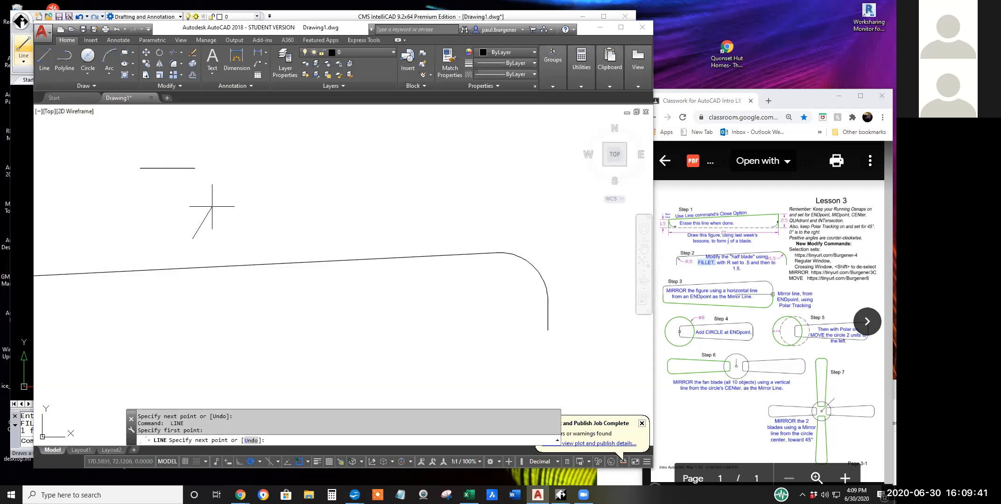
pyautogui.click(202, 194)
pyautogui.press('Return')
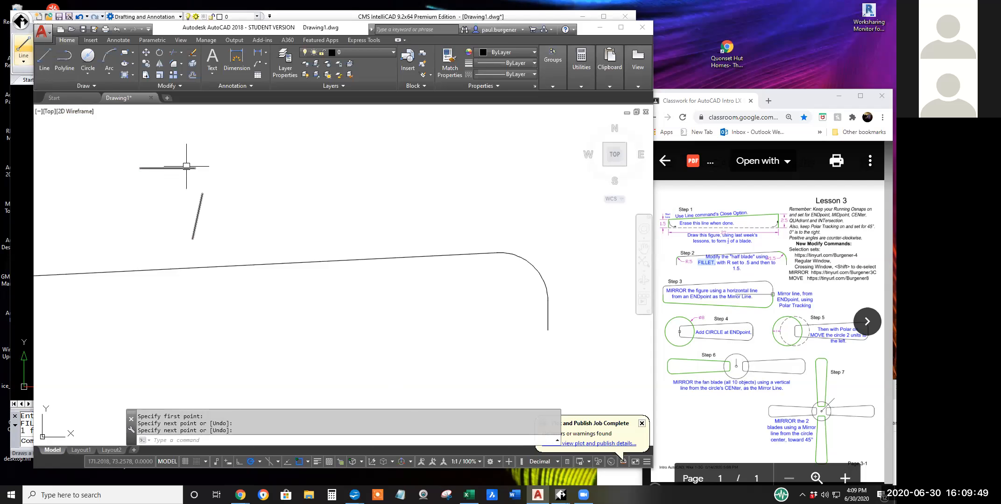
# Draw two short, widely spaced diagonal lines below the blade, leaning toward each other at their upper ends.
pyautogui.click(45, 58)
pyautogui.click(103, 353)
pyautogui.click(121, 335)
pyautogui.press('Return')
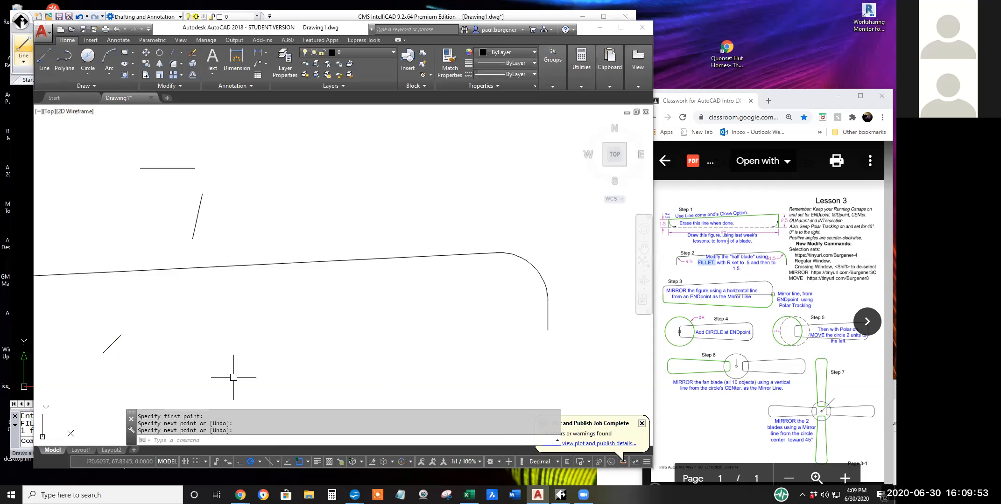
pyautogui.press('Return')
pyautogui.click(329, 355)
pyautogui.click(309, 336)
pyautogui.press('Return')
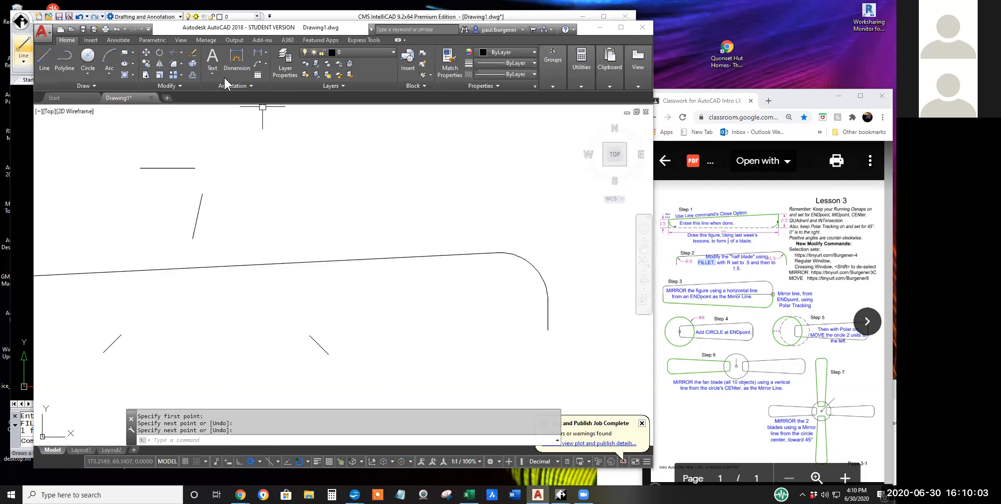
# Fillet the two separate diagonal lines below the blade using the current 1.5 radius.
pyautogui.click(173, 63)
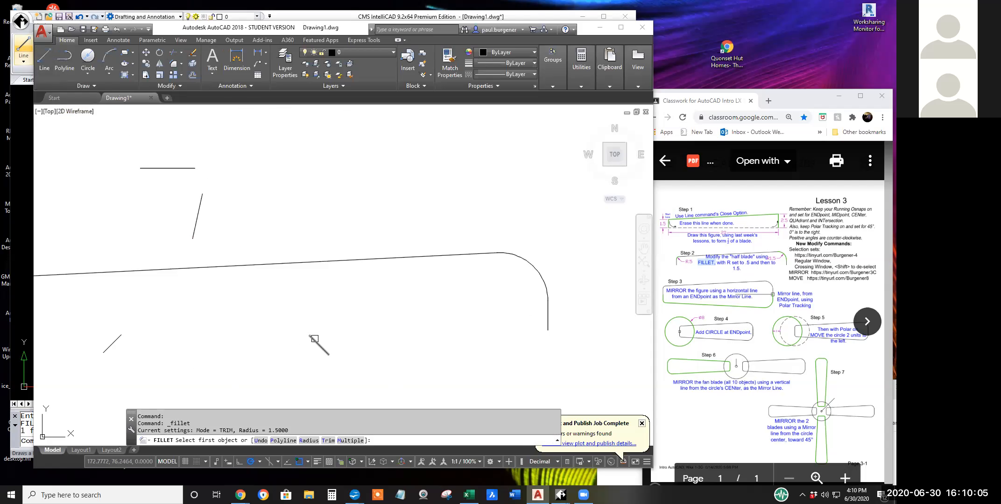
pyautogui.click(316, 340)
pyautogui.click(112, 343)
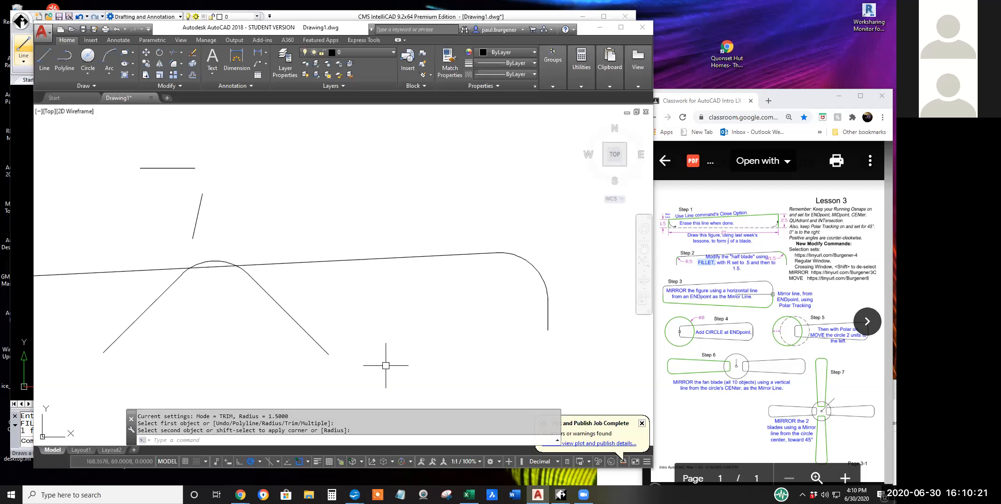
# Fillet the half-blade's upper left corner with a .5 radius, between the sloped top line and the left vertical line.
pyautogui.scroll(-1, 388, 365)
pyautogui.moveTo(301, 361)
pyautogui.mouseDown(button='middle')
pyautogui.moveTo(384, 300)
pyautogui.moveTo(364, 297)
pyautogui.mouseUp(button='middle')
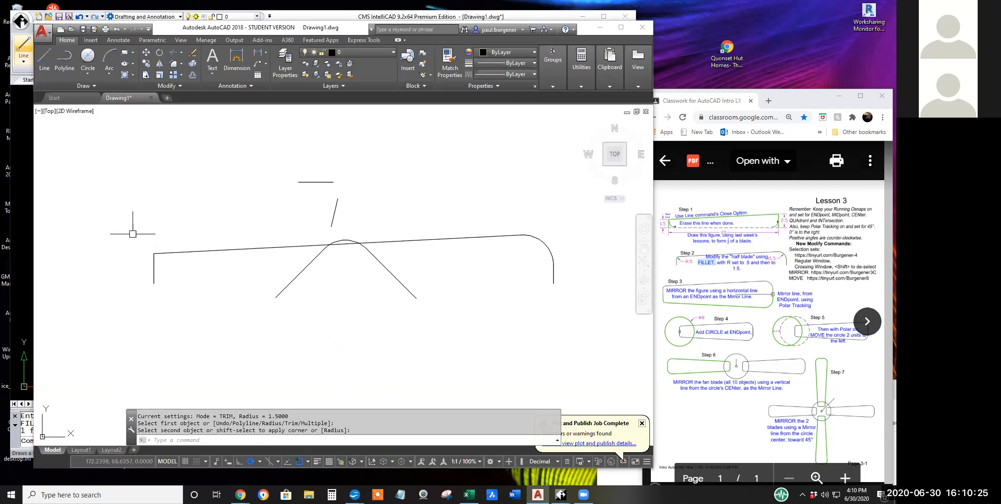
pyautogui.click(151, 258)
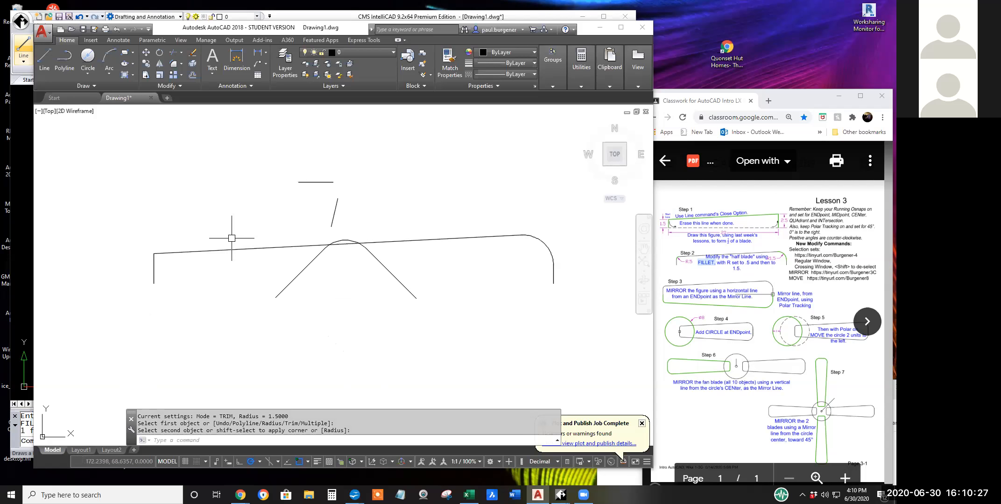
pyautogui.click(175, 63)
pyautogui.rightClick(478, 296)
pyautogui.click(502, 357)
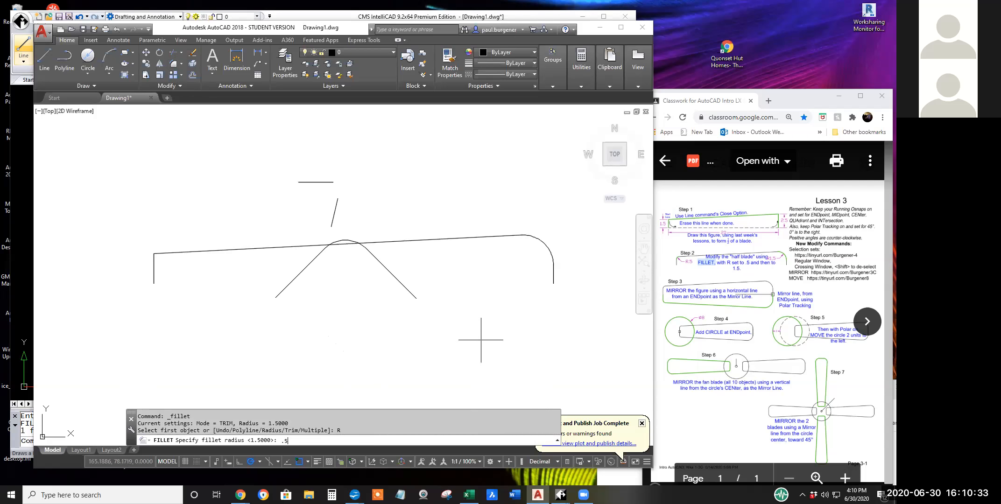
pyautogui.press('Return')
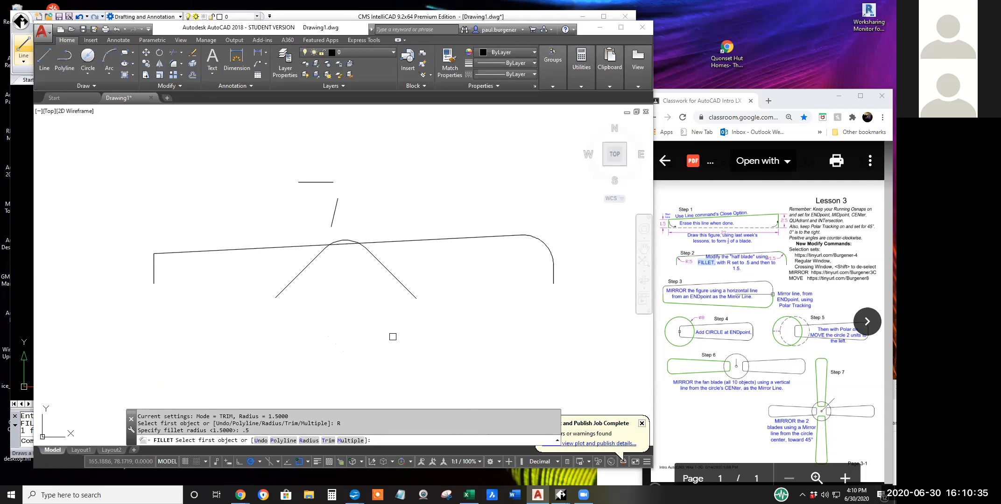
pyautogui.click(173, 252)
pyautogui.click(154, 260)
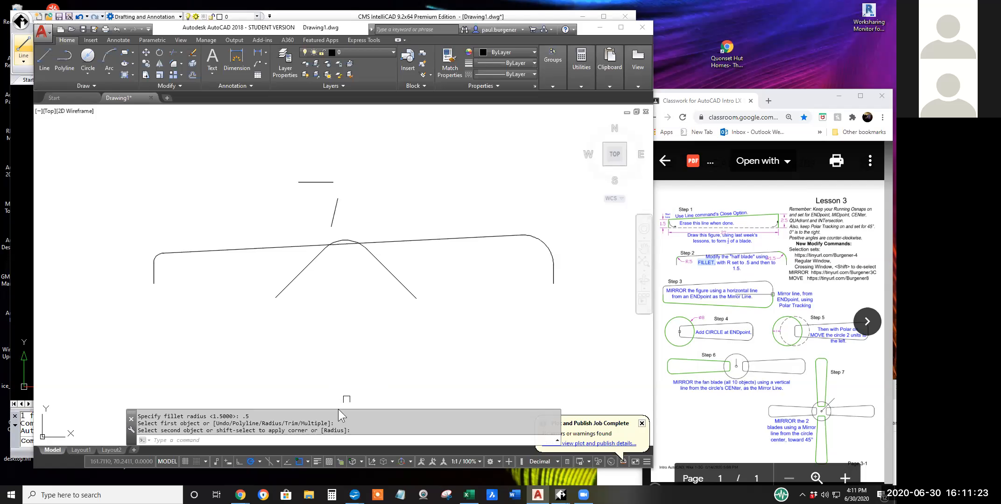
# Set the fillet radius to 0 and join the slanted and horizontal lines above the blade in a sharp corner.
pyautogui.click(175, 70)
pyautogui.rightClick(495, 264)
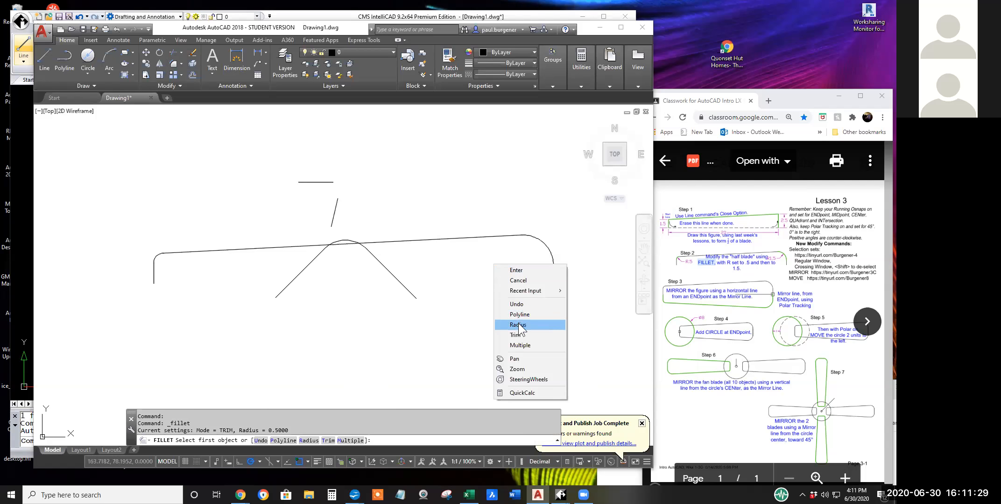
pyautogui.click(521, 324)
pyautogui.write('0')
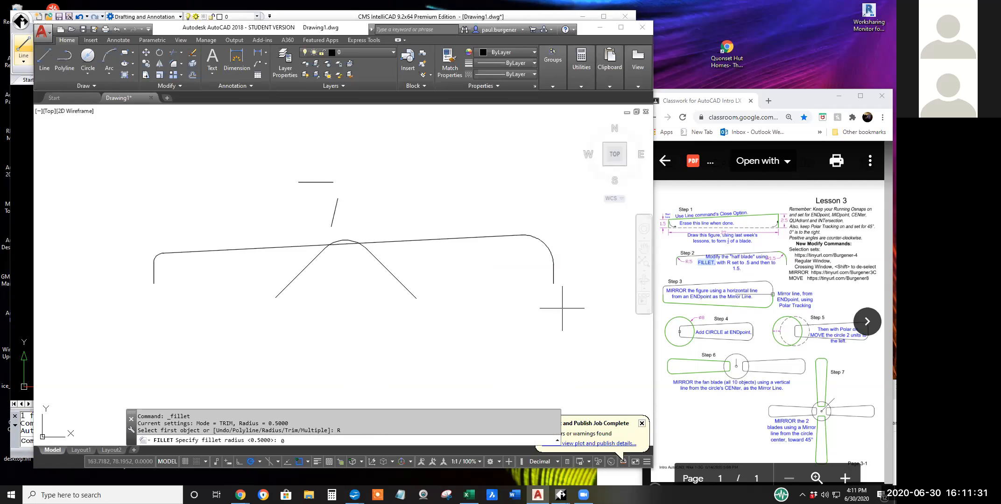
pyautogui.press('Return')
pyautogui.click(334, 208)
pyautogui.click(327, 182)
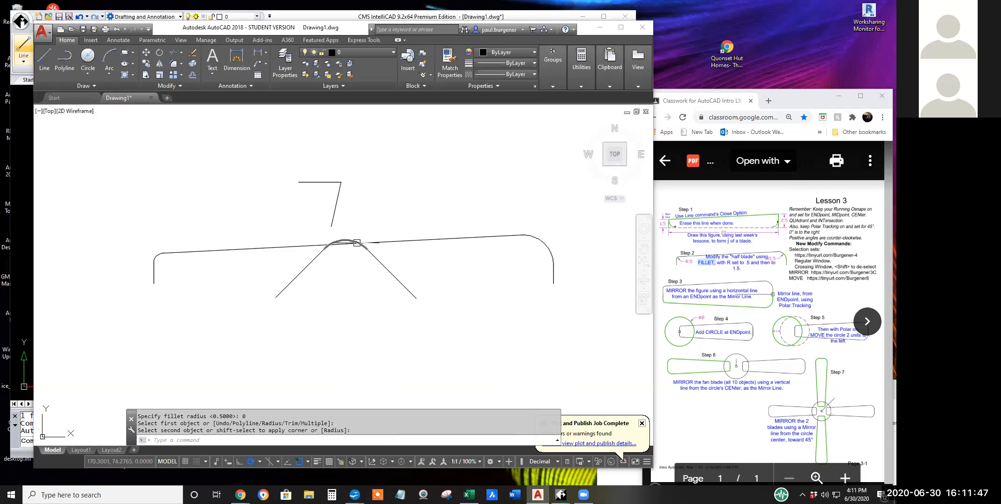
# Extend the two long diagonal lines to a sharp corner with the zero-radius Fillet and erase the leftover arc beneath it.
pyautogui.click(176, 66)
pyautogui.click(380, 263)
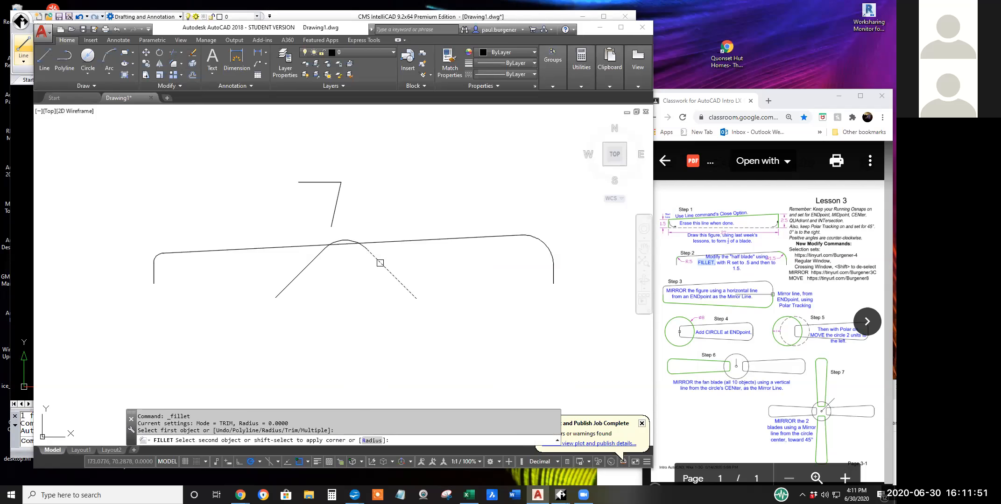
pyautogui.click(321, 263)
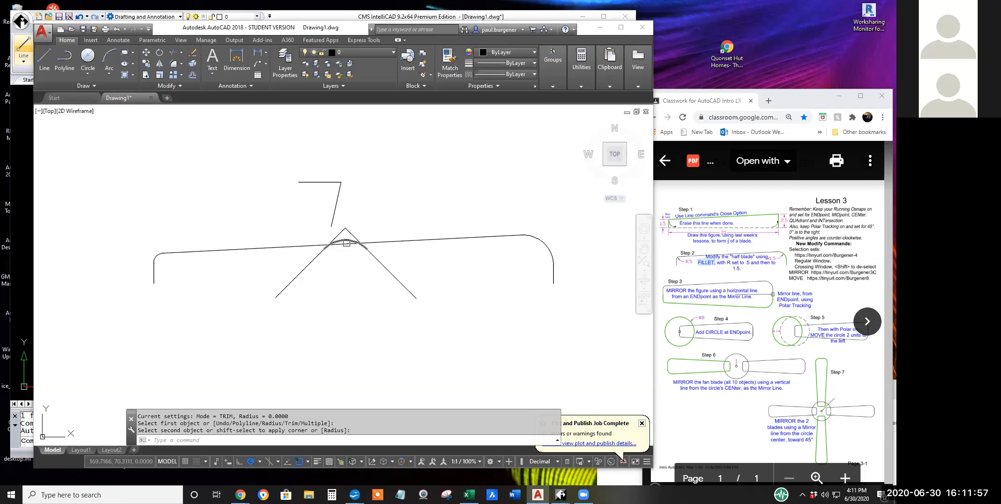
pyautogui.click(192, 52)
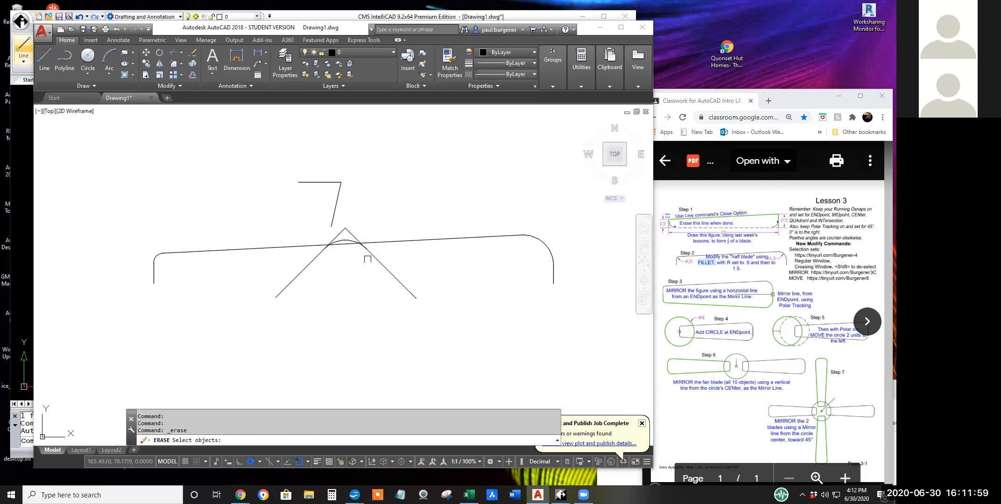
pyautogui.click(348, 240)
pyautogui.press('Return')
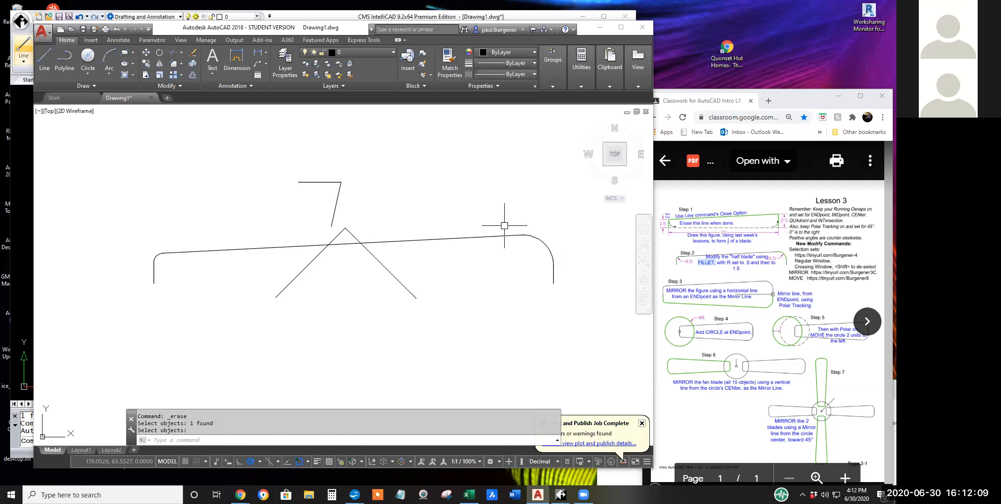
# Switch to CMS IntelliCAD and fillet the half-blade's upper right corner with a 1.5 radius, between the right vertical line and sloped top line.
pyautogui.click(317, 14)
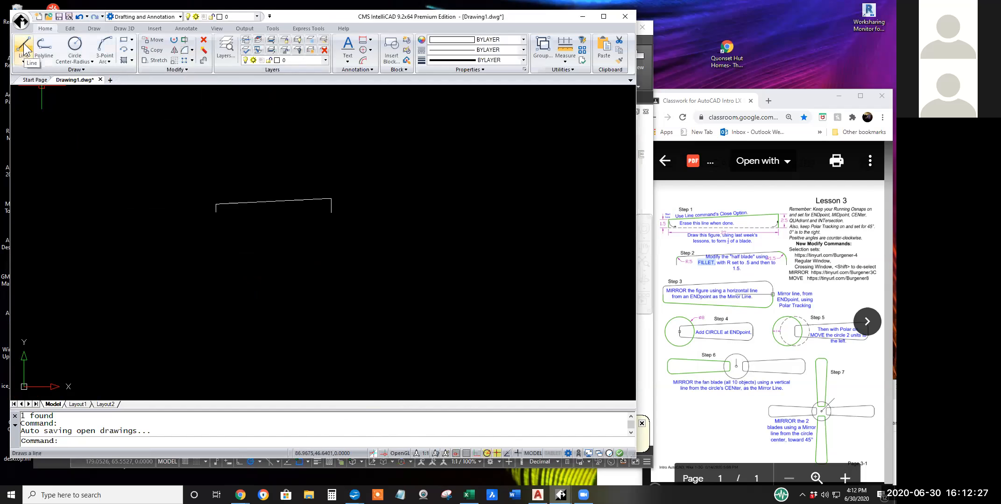
pyautogui.click(185, 50)
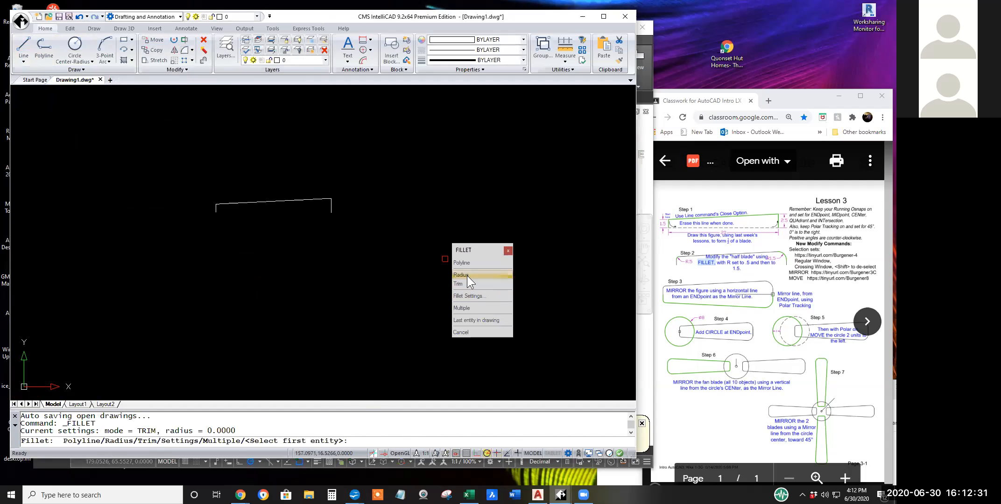
pyautogui.click(466, 276)
pyautogui.write('1.')
pyautogui.press('Return')
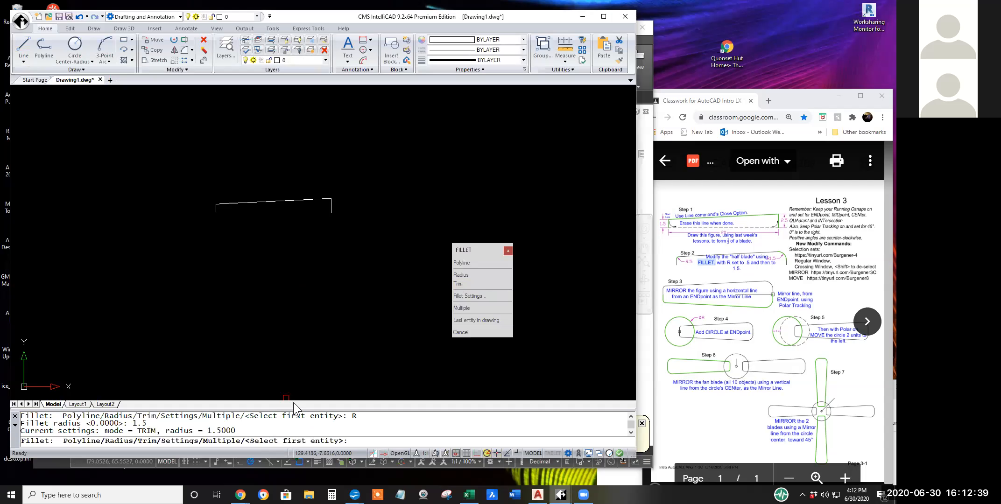
pyautogui.scroll(3, 336, 202)
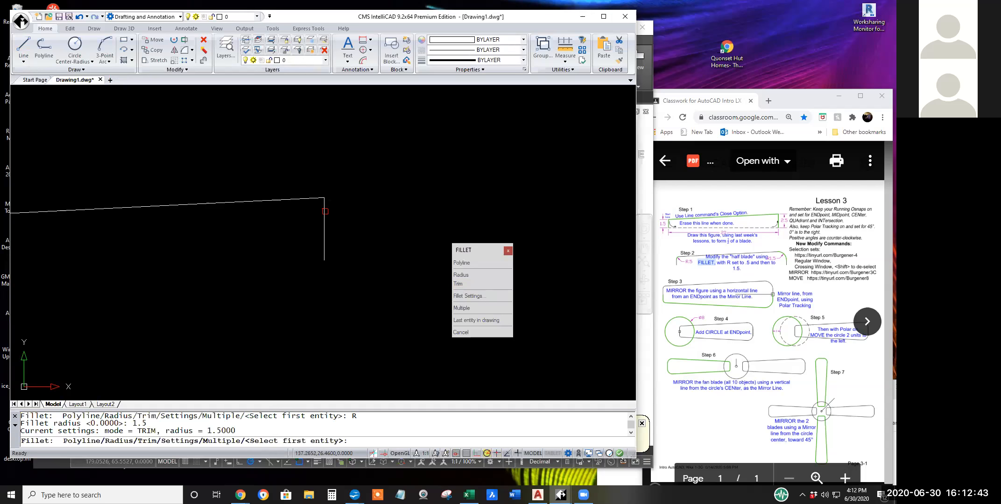
pyautogui.click(325, 211)
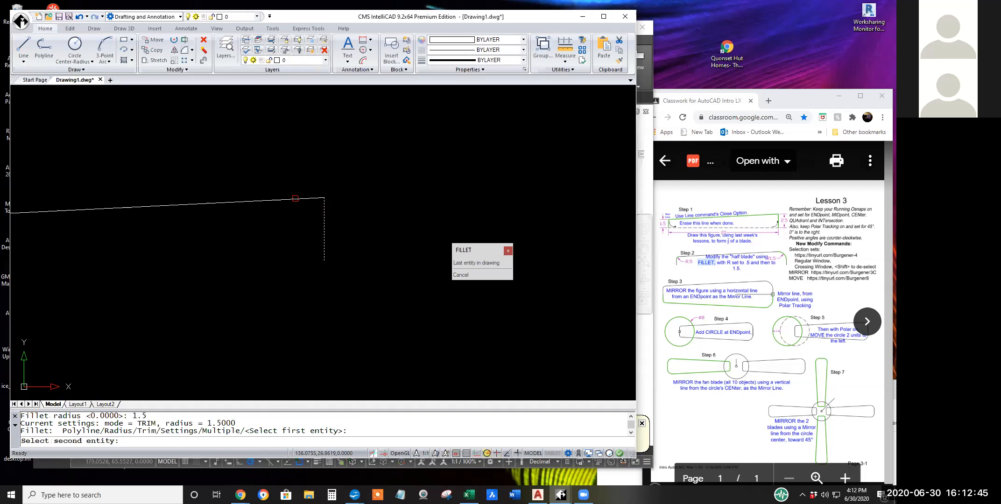
pyautogui.click(295, 199)
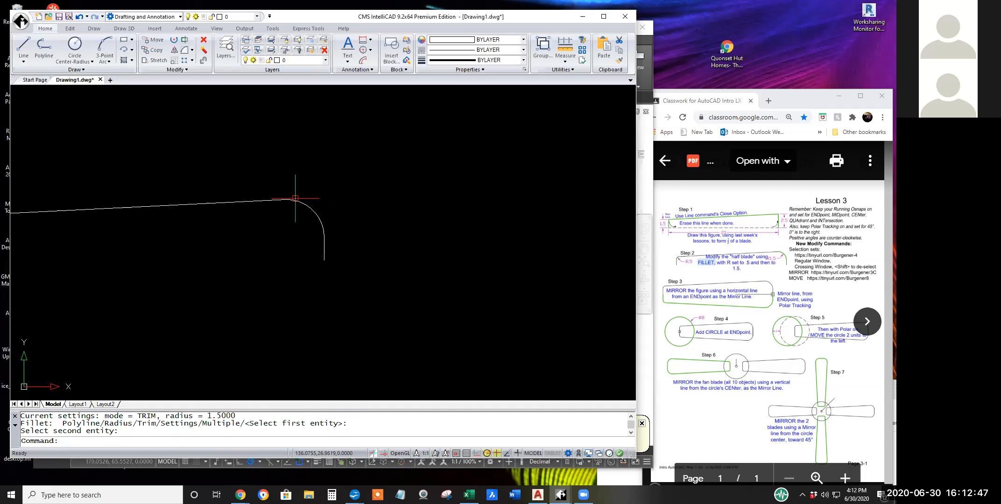
# Fillet the half-blade's upper left corner with a .5 radius, between the sloped top line and the left vertical line.
pyautogui.scroll(-2, 445, 269)
pyautogui.moveTo(445, 270); pyautogui.dragTo(527, 252, button='middle')
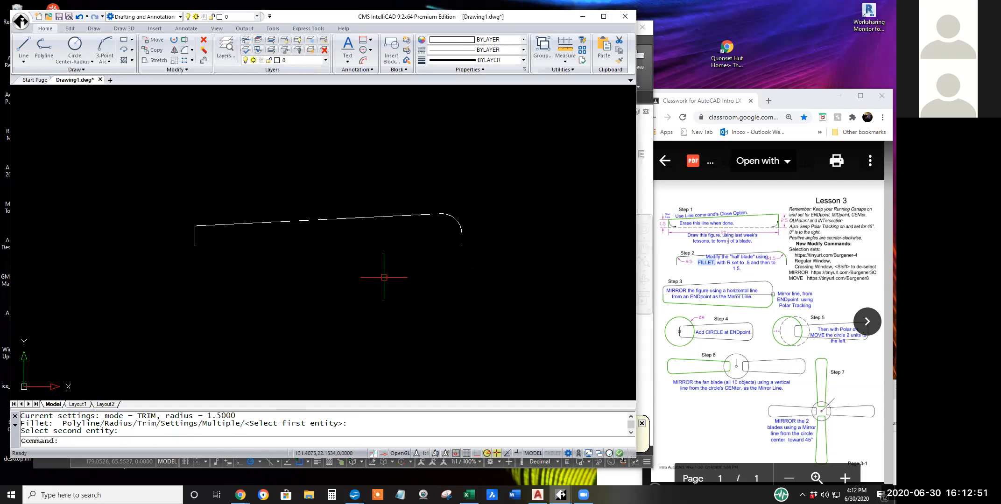
pyautogui.click(186, 52)
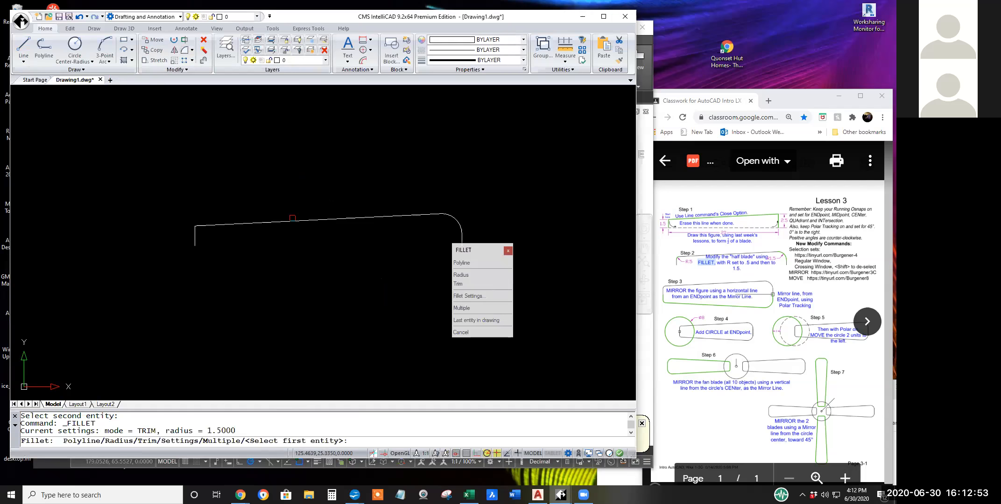
pyautogui.click(468, 280)
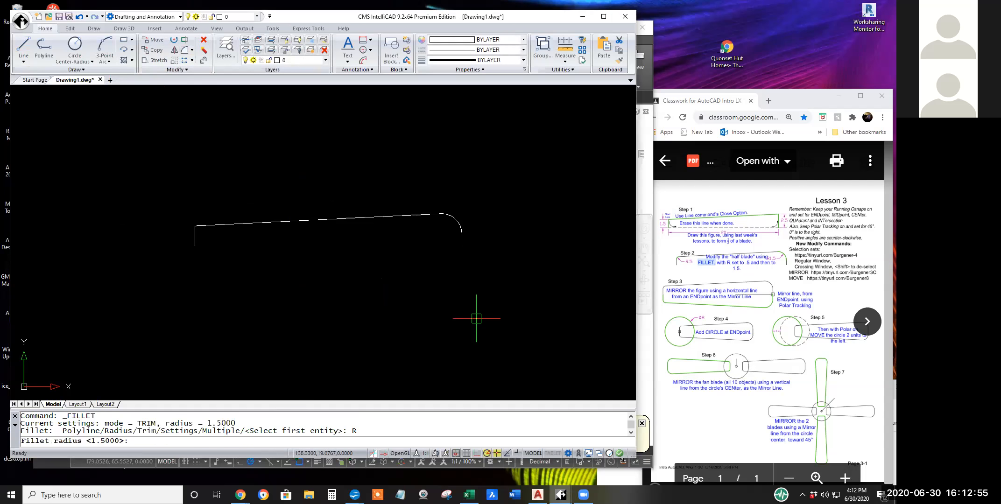
pyautogui.write('.5')
pyautogui.press('Return')
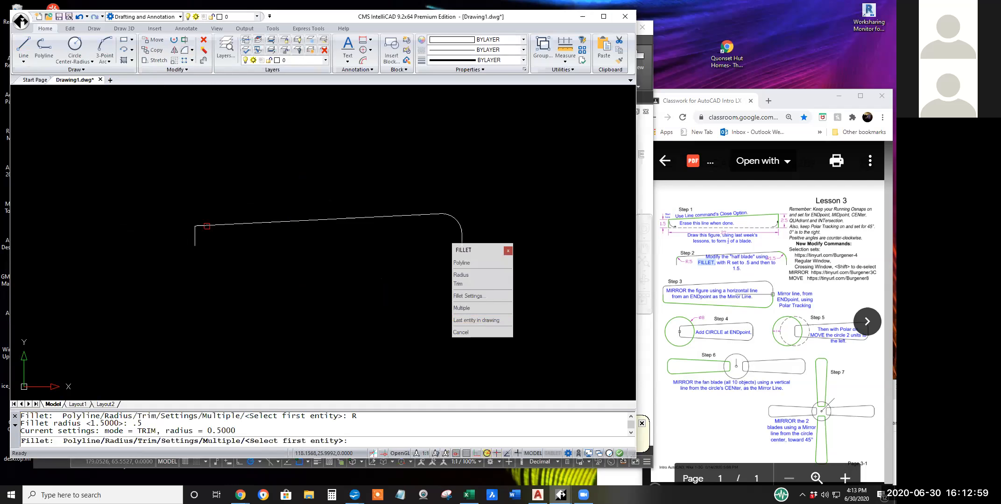
pyautogui.click(208, 226)
pyautogui.click(195, 233)
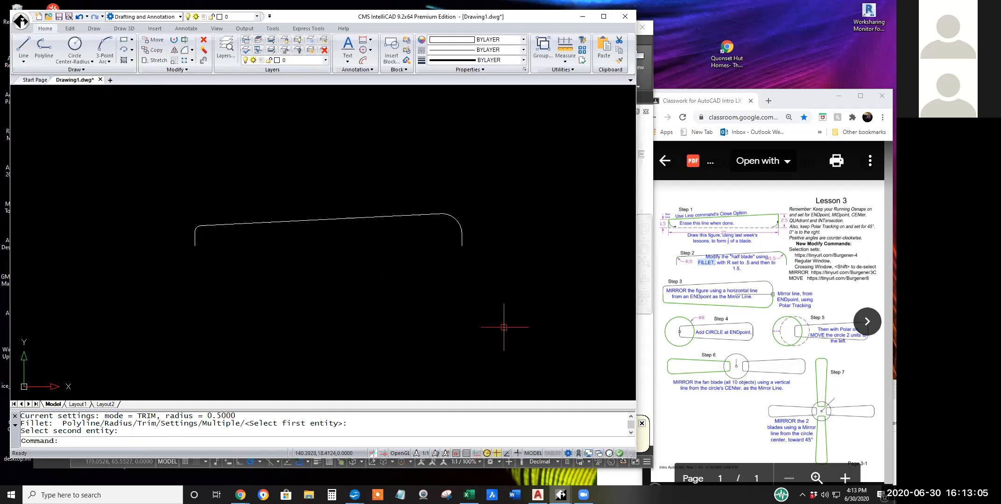
# Draw two separate diagonal lines below the half-blade, one rising to the right and one falling steeply to the right.
pyautogui.click(23, 46)
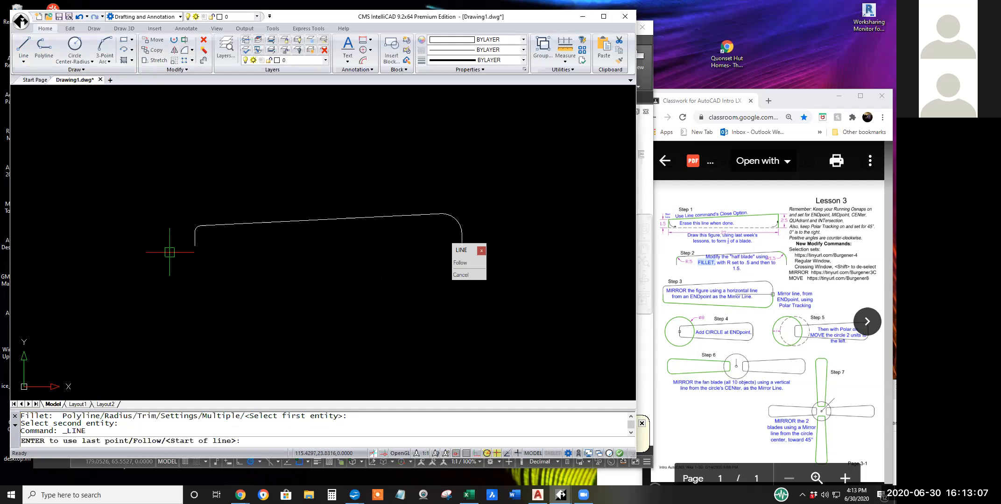
pyautogui.click(198, 309)
pyautogui.click(228, 281)
pyautogui.press('Return')
pyautogui.press('Return')
pyautogui.click(346, 307)
pyautogui.click(366, 347)
pyautogui.press('Return')
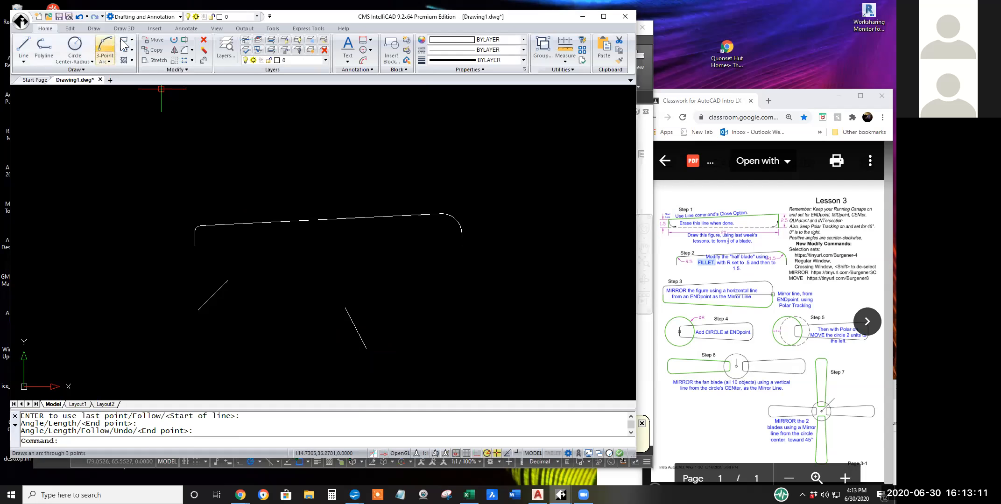
# Set the fillet radius to 0 and join the two separate diagonal lines in a sharp corner.
pyautogui.click(185, 49)
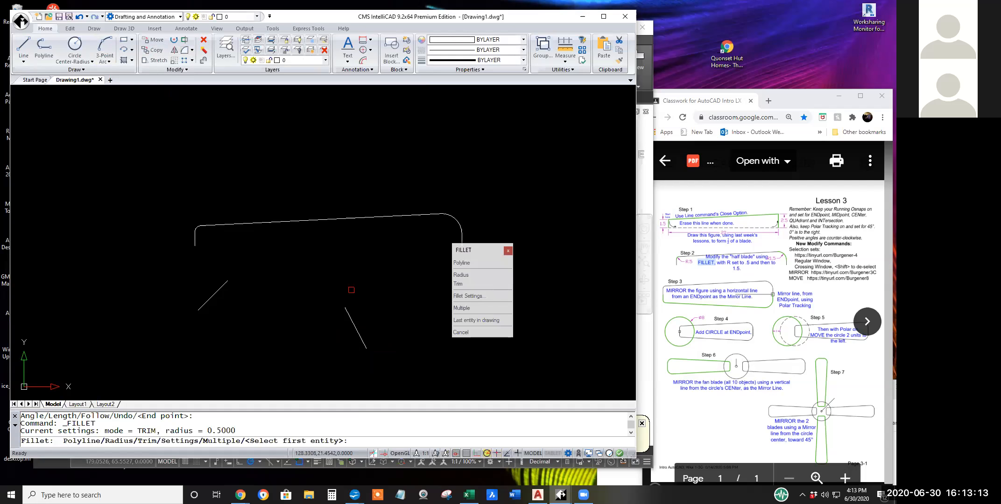
pyautogui.click(476, 274)
pyautogui.write('0')
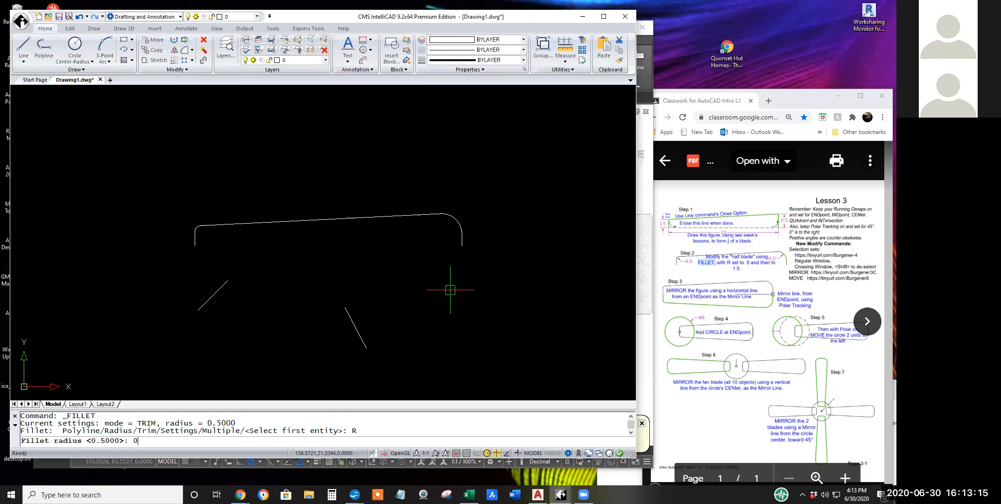
pyautogui.press('Return')
pyautogui.click(348, 313)
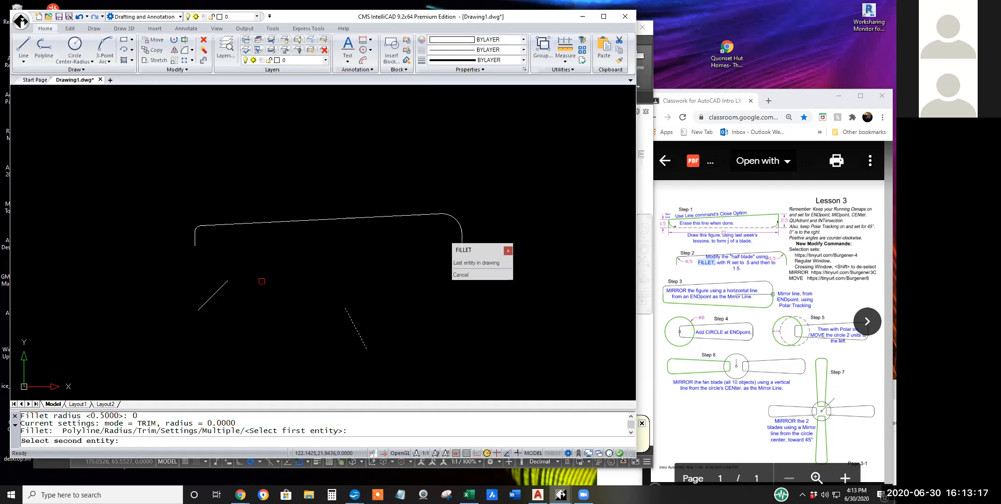
pyautogui.click(224, 285)
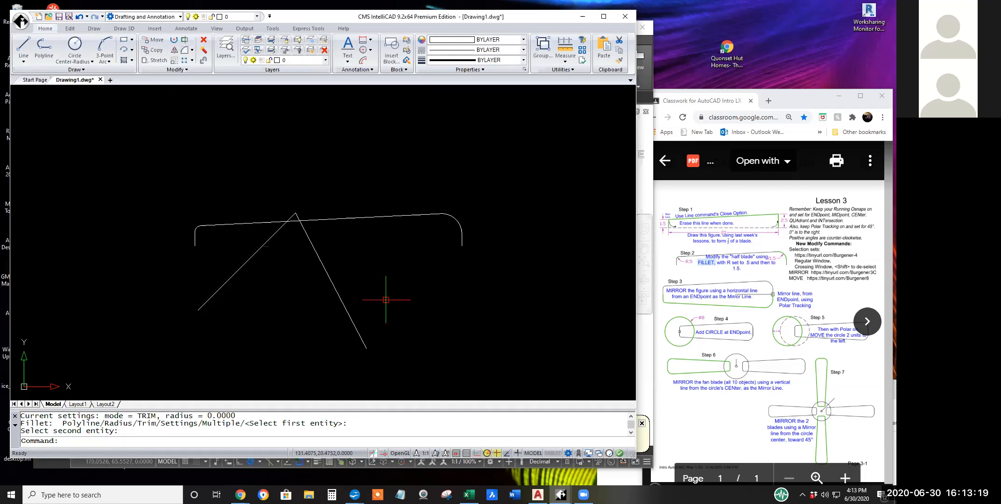
pyautogui.press('Escape')
# Move the steep right diagonal line up and to the left so that it crosses the other diagonal line.
pyautogui.write('m')
pyautogui.press('Return')
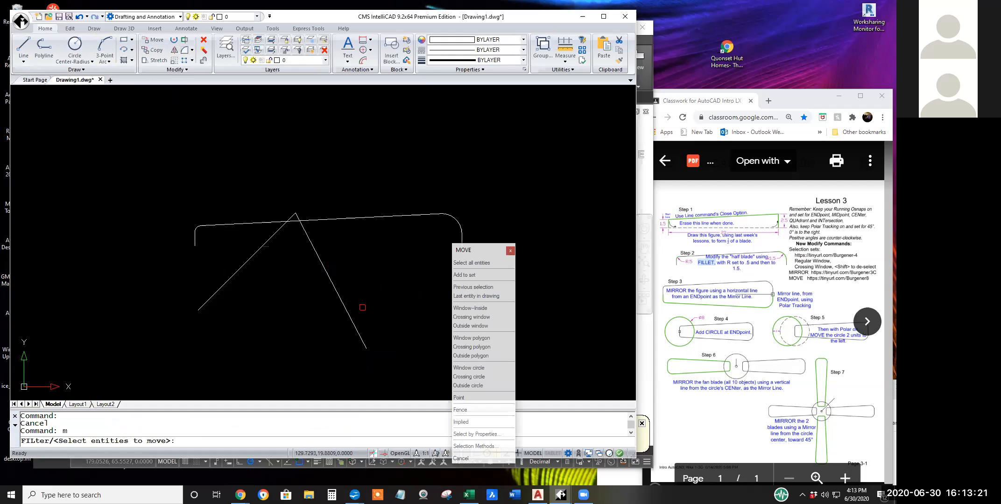
pyautogui.click(348, 313)
pyautogui.press('Return')
pyautogui.click(396, 289)
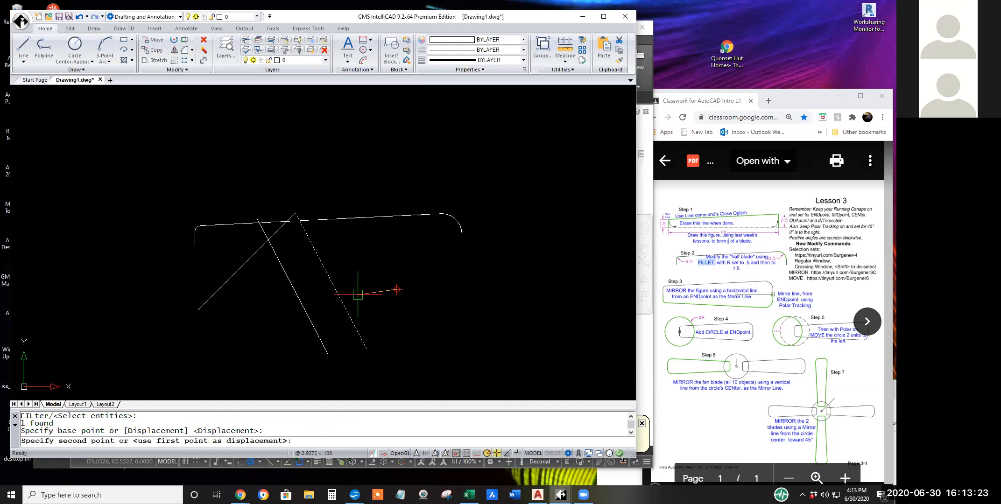
pyautogui.click(349, 272)
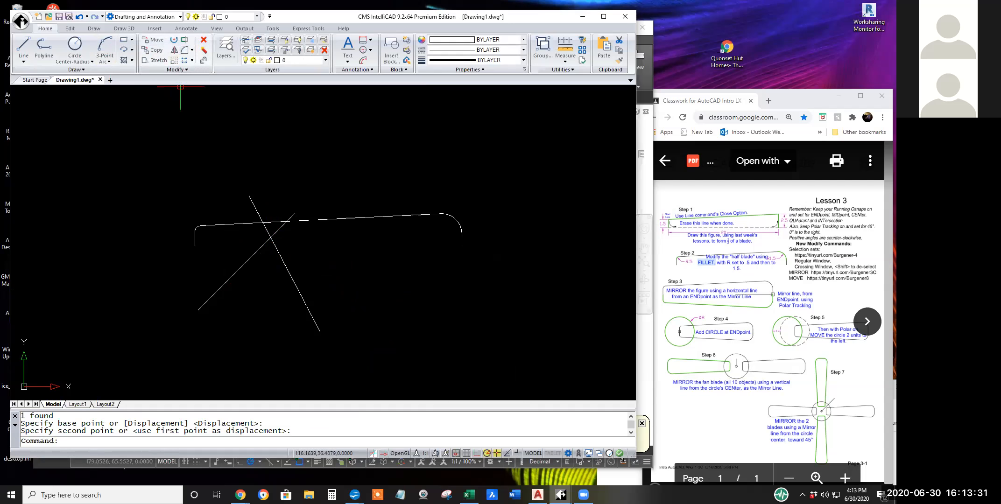
# Fillet the two crossing diagonal lines at zero radius, keeping their lower portions and trimming the ends above the intersection.
pyautogui.click(185, 50)
pyautogui.click(277, 250)
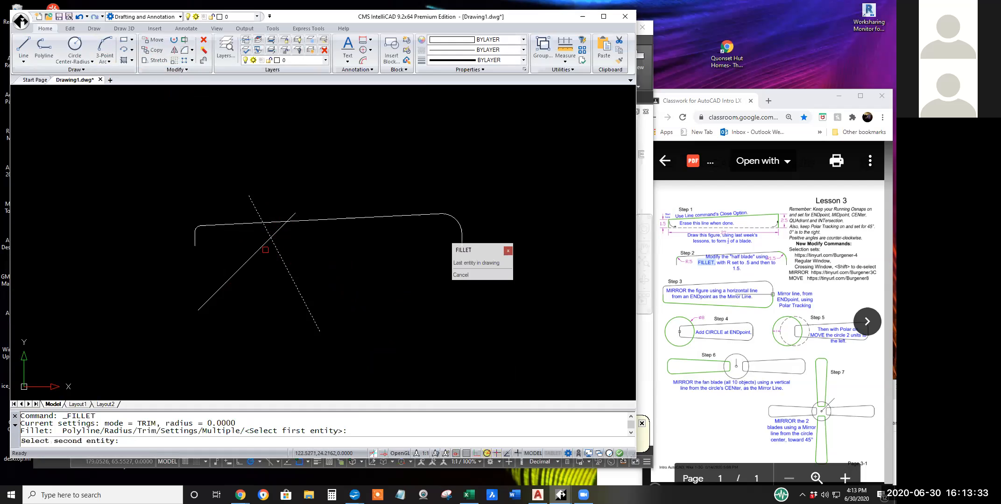
pyautogui.click(263, 247)
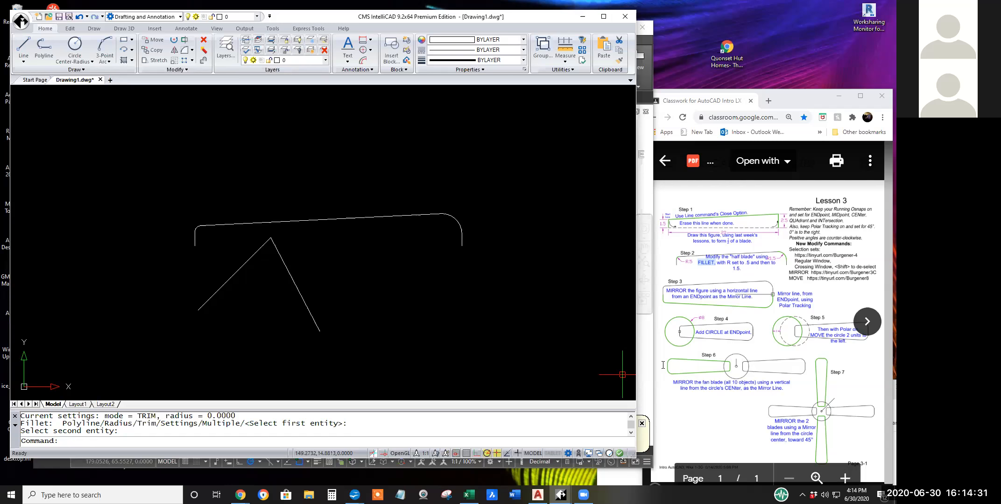
# Examine the earlier polygon shapes and the cluster of circles and lines around the origin.
pyautogui.scroll(-3, 326, 306)
pyautogui.scroll(-2, 228, 306)
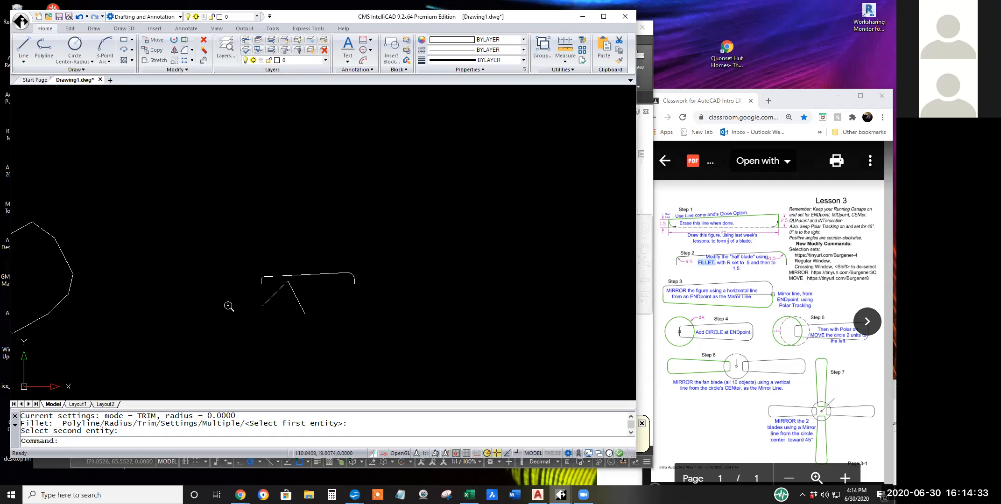
pyautogui.moveTo(230, 304); pyautogui.dragTo(449, 287, button='middle')
pyautogui.scroll(2, 510, 269)
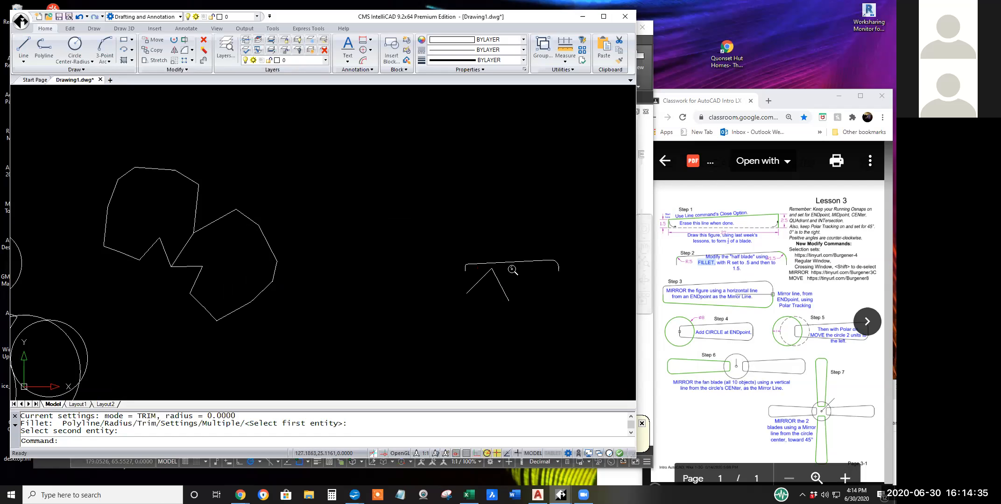
pyautogui.moveTo(282, 320); pyautogui.dragTo(418, 346, button='middle')
pyautogui.scroll(-3, 356, 322)
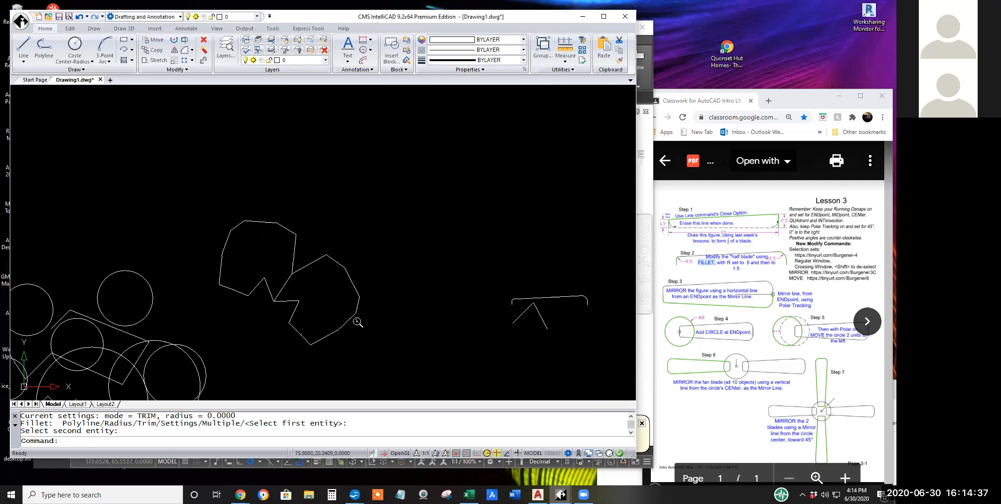
pyautogui.moveTo(234, 259)
pyautogui.mouseDown(button='middle')
pyautogui.moveTo(263, 177)
pyautogui.moveTo(279, 168)
pyautogui.mouseUp(button='middle')
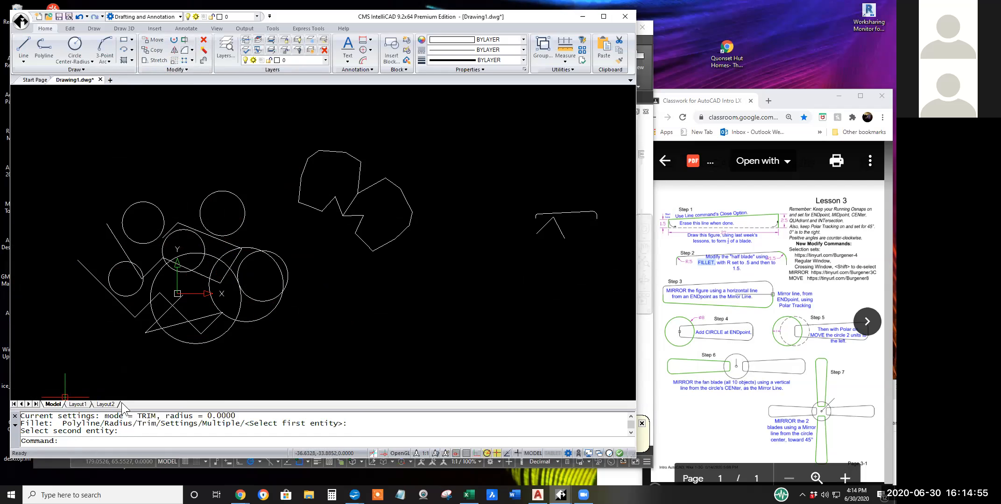
pyautogui.click(250, 305)
pyautogui.click(201, 254)
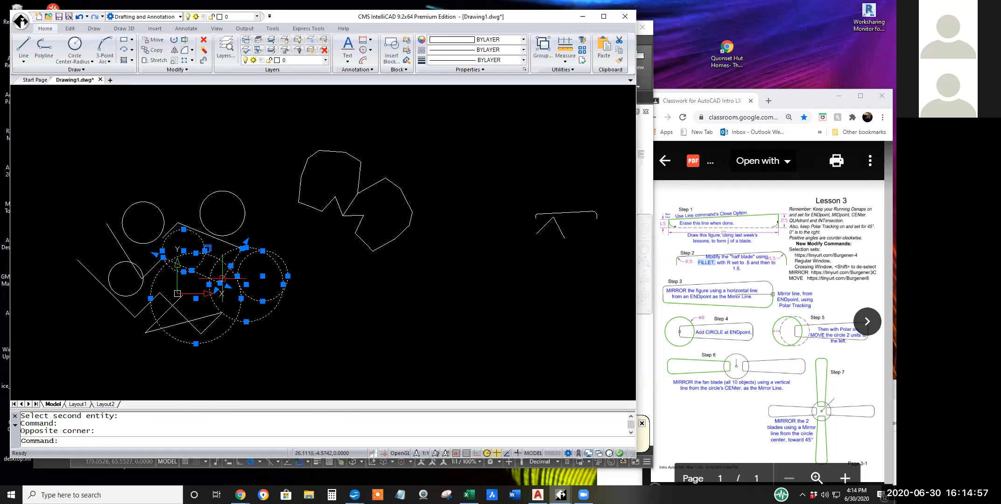
pyautogui.press('Escape')
pyautogui.press('Escape')
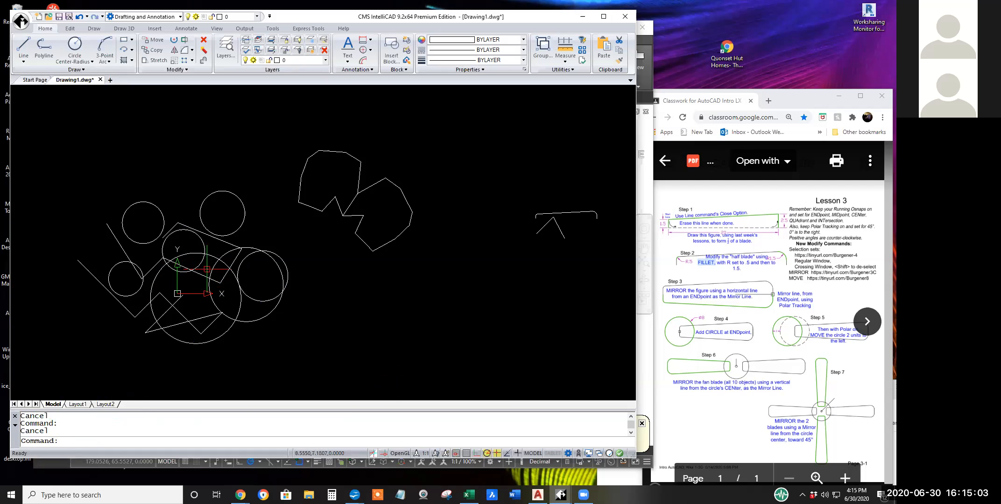
# Mirror the whole cluster of circles and lines around the origin across a vertical line through its middle, deleting the original entities.
pyautogui.click(174, 53)
pyautogui.click(239, 192)
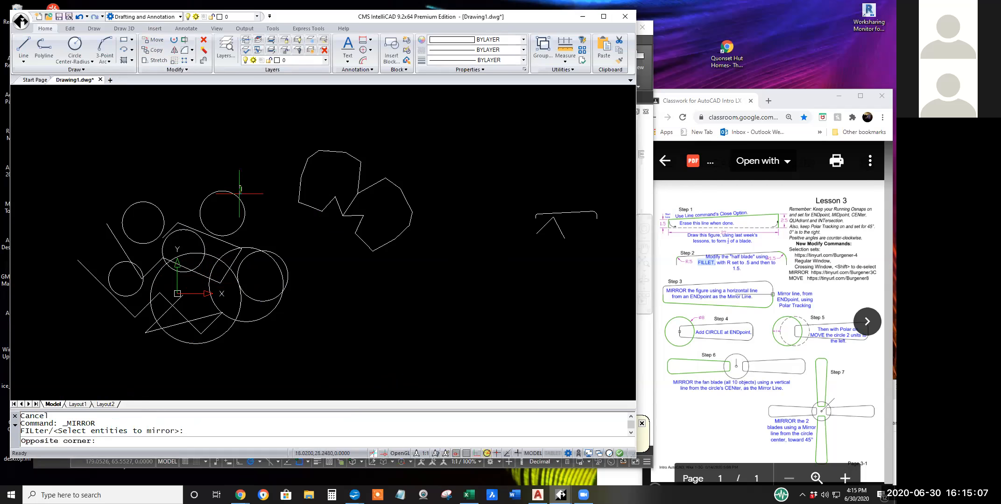
pyautogui.click(127, 378)
pyautogui.rightClick(194, 362)
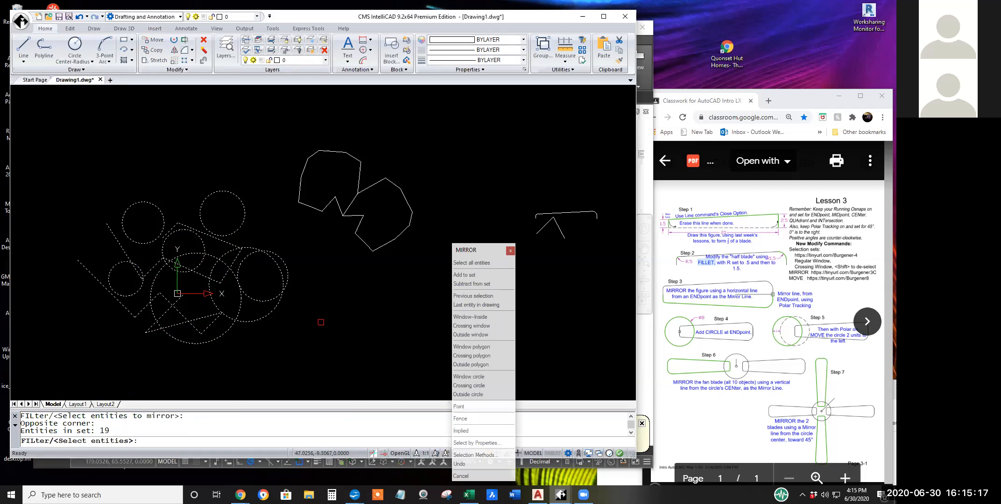
pyautogui.press('Return')
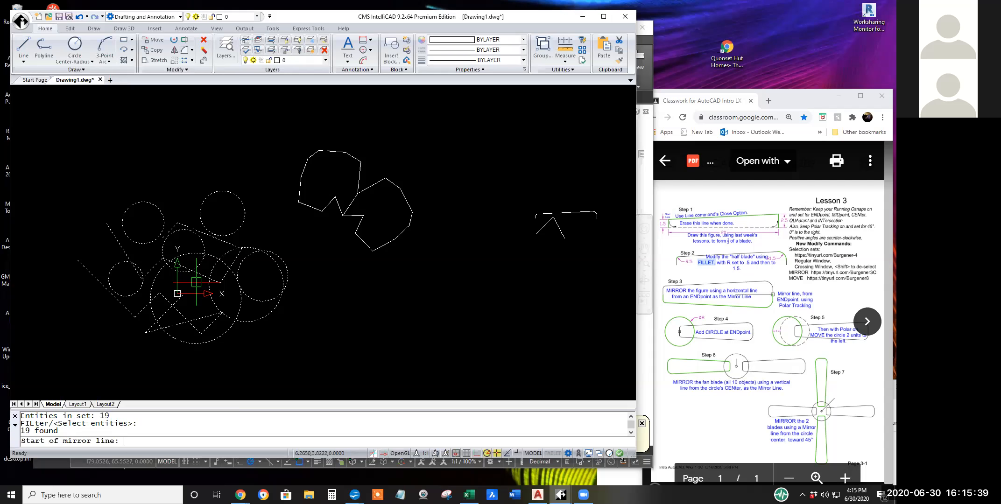
pyautogui.click(194, 169)
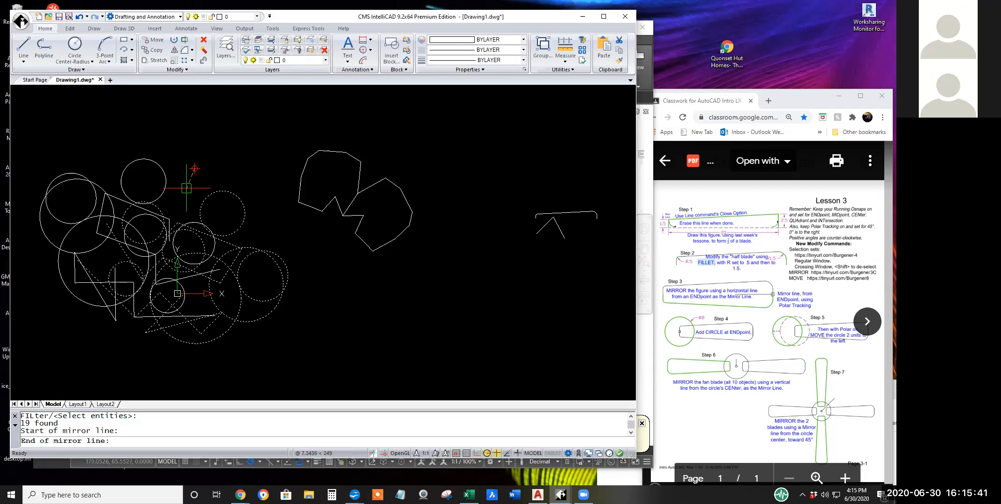
pyautogui.click(192, 364)
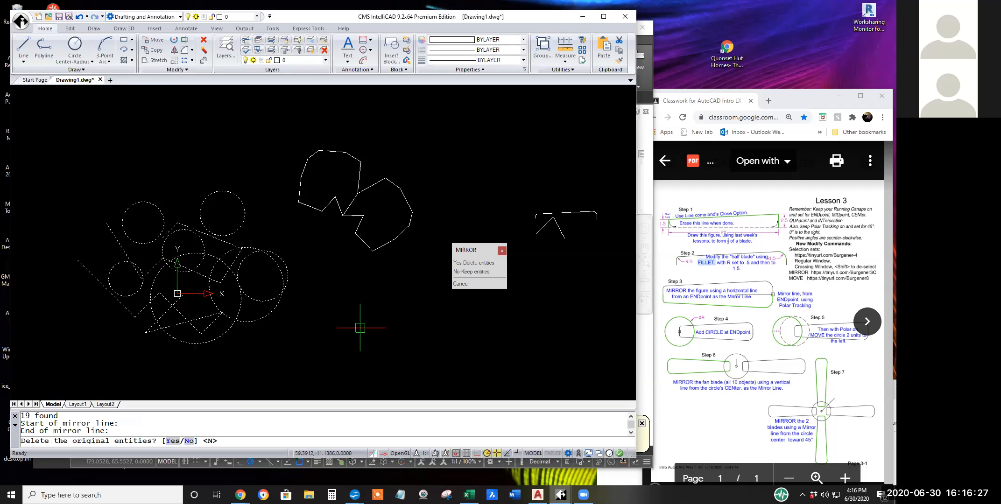
pyautogui.click(468, 263)
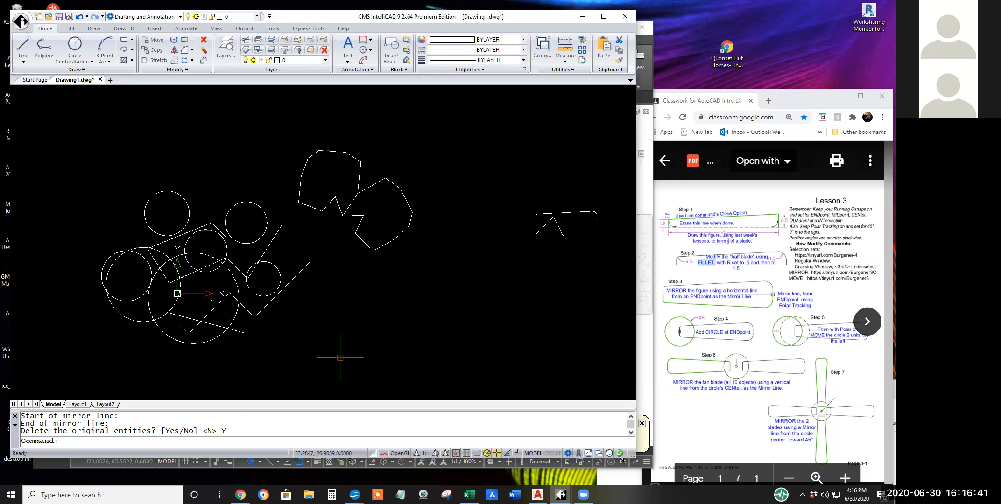
pyautogui.moveTo(339, 303)
pyautogui.mouseDown(button='middle')
pyautogui.moveTo(298, 349)
pyautogui.moveTo(220, 329)
pyautogui.moveTo(326, 324)
pyautogui.mouseUp(button='middle')
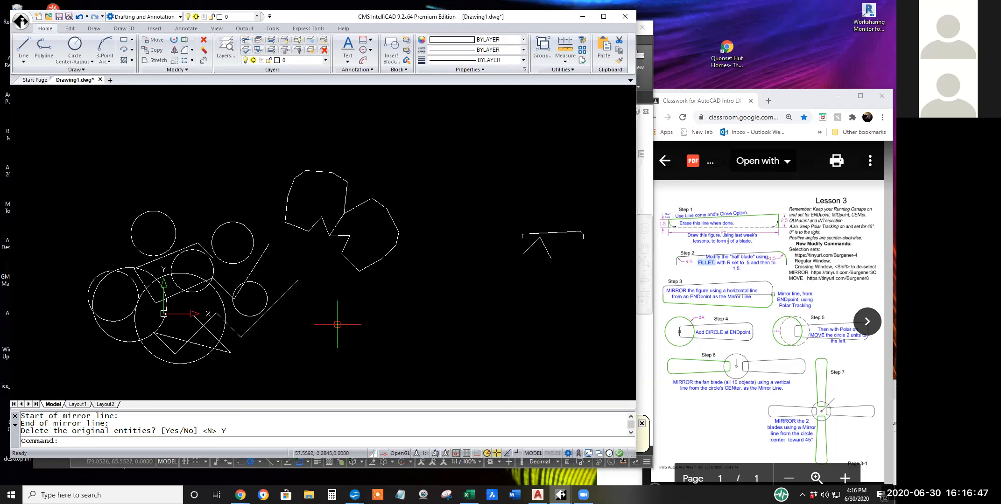
# Mirror the two joined polygon shapes across a slanted line to their lower right, keeping the original entities.
pyautogui.moveTo(336, 347); pyautogui.dragTo(306, 388, button='middle')
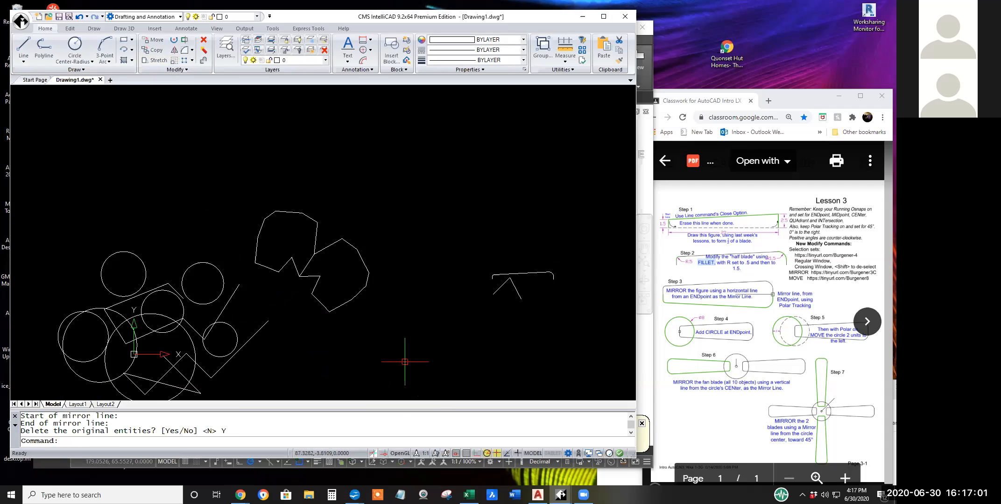
pyautogui.moveTo(345, 345); pyautogui.dragTo(349, 299, button='middle')
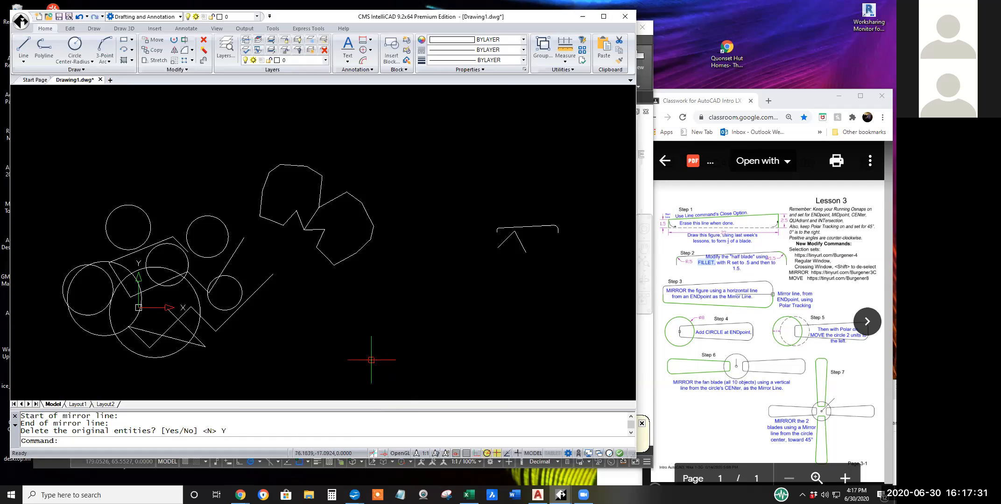
pyautogui.click(175, 50)
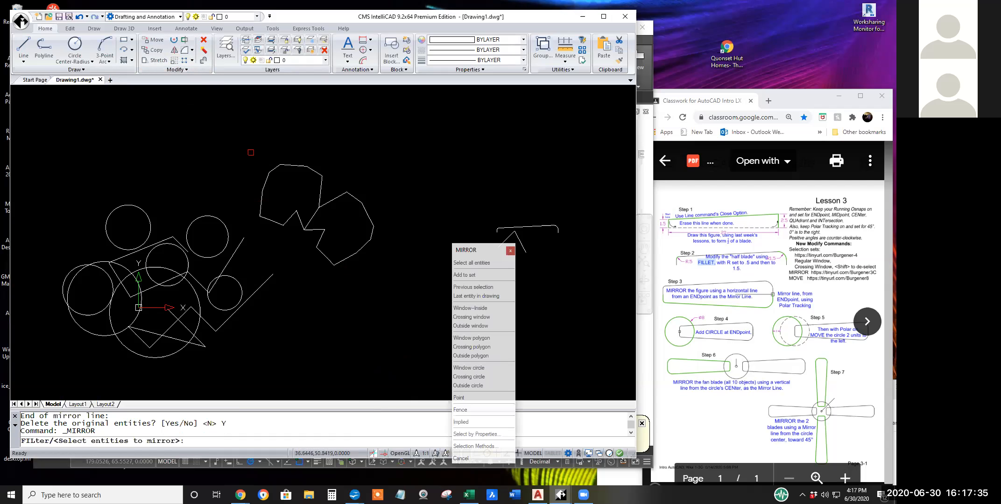
pyautogui.click(251, 152)
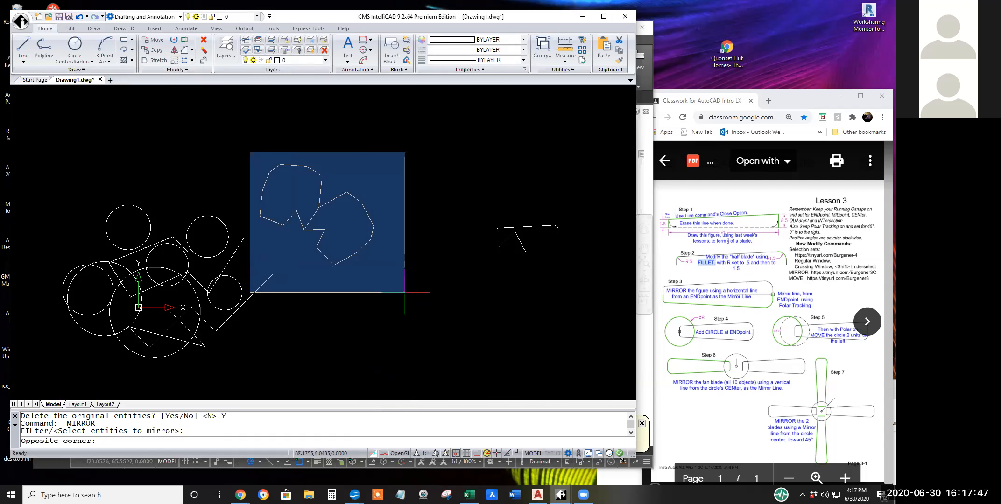
pyautogui.click(398, 292)
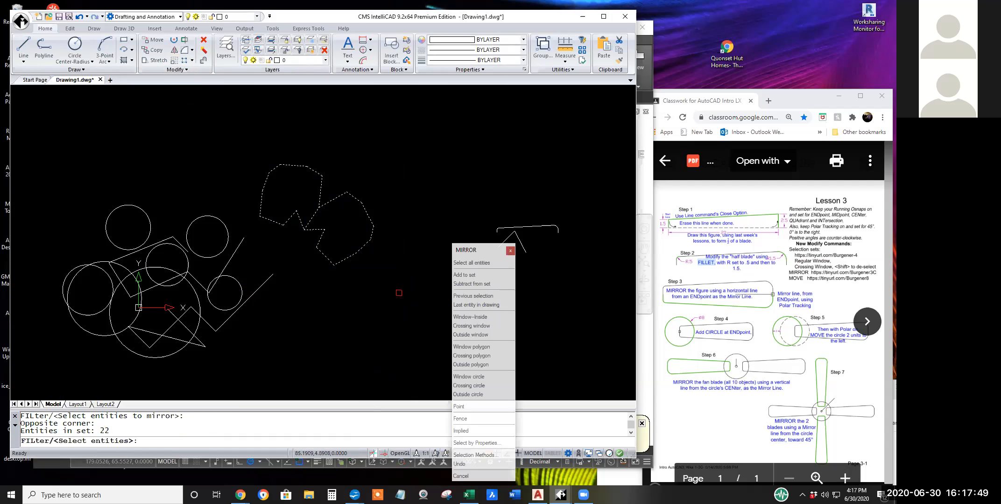
pyautogui.press('Return')
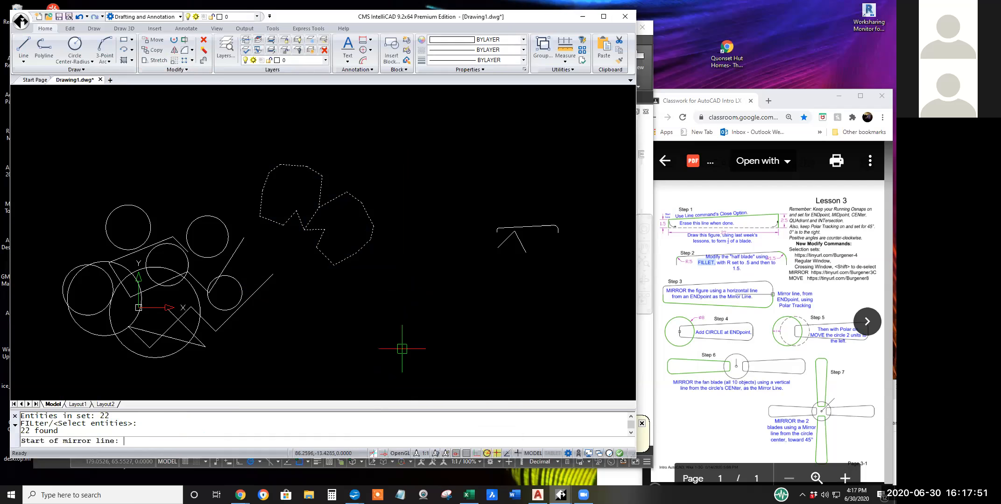
pyautogui.click(445, 239)
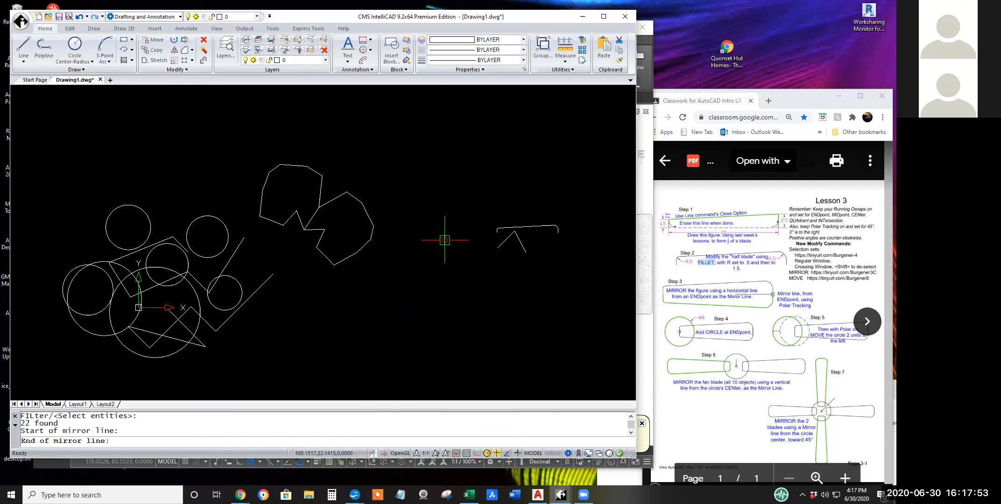
pyautogui.click(410, 293)
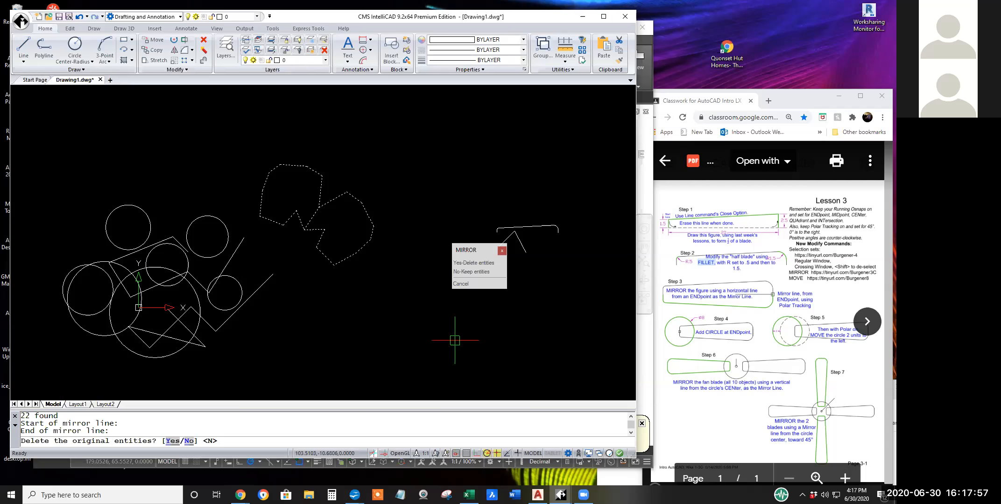
pyautogui.press('Return')
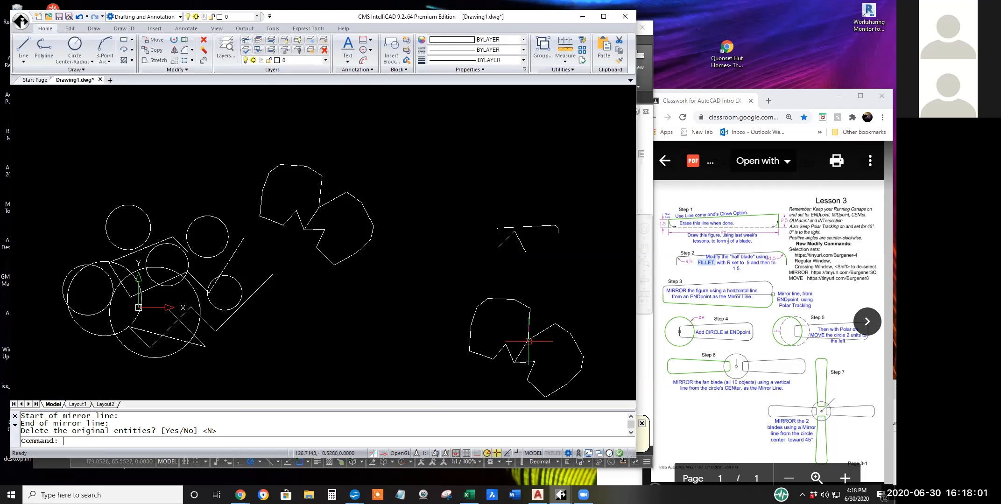
# Mirror all the drawn shapes across a slightly sloping line above them, keeping the original entities.
pyautogui.scroll(-1, 422, 310)
pyautogui.scroll(-3, 417, 310)
pyautogui.moveTo(391, 317); pyautogui.dragTo(259, 318, button='middle')
pyautogui.click(177, 52)
pyautogui.click(133, 197)
pyautogui.click(398, 382)
pyautogui.press('Return')
pyautogui.click(277, 201)
pyautogui.click(398, 224)
pyautogui.press('Return')
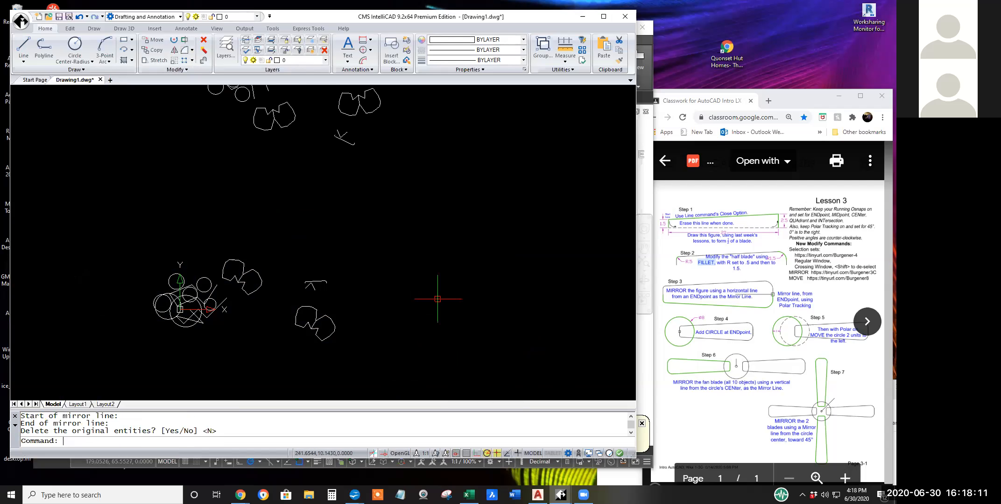
# Examine the mirrored copies alongside the original shapes and the filleted half blade.
pyautogui.scroll(-3, 438, 298)
pyautogui.scroll(3, 402, 323)
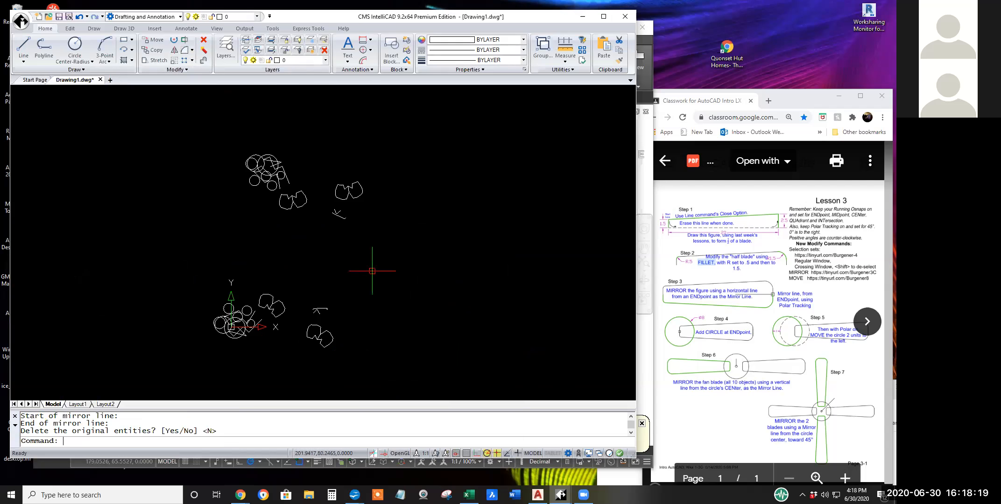
pyautogui.moveTo(369, 273); pyautogui.dragTo(270, 261, button='middle')
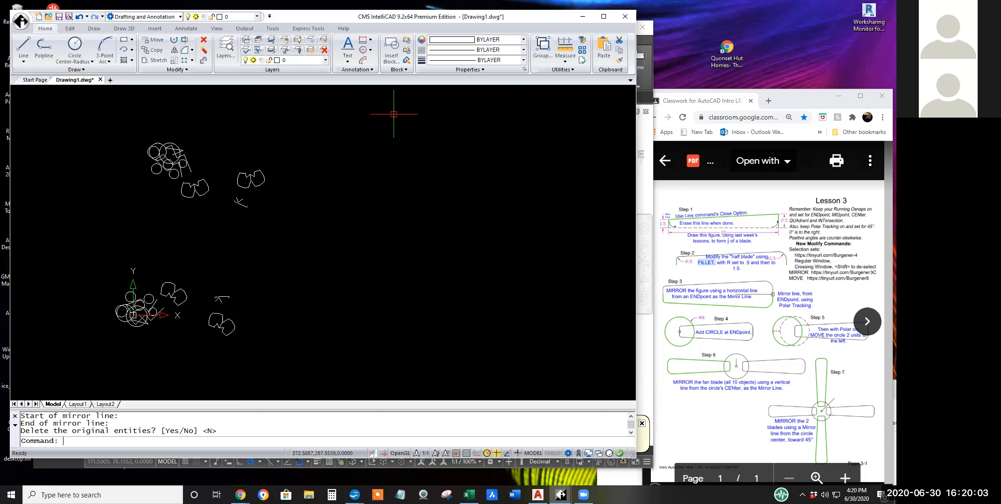
pyautogui.scroll(6, 240, 205)
pyautogui.scroll(-10, 273, 257)
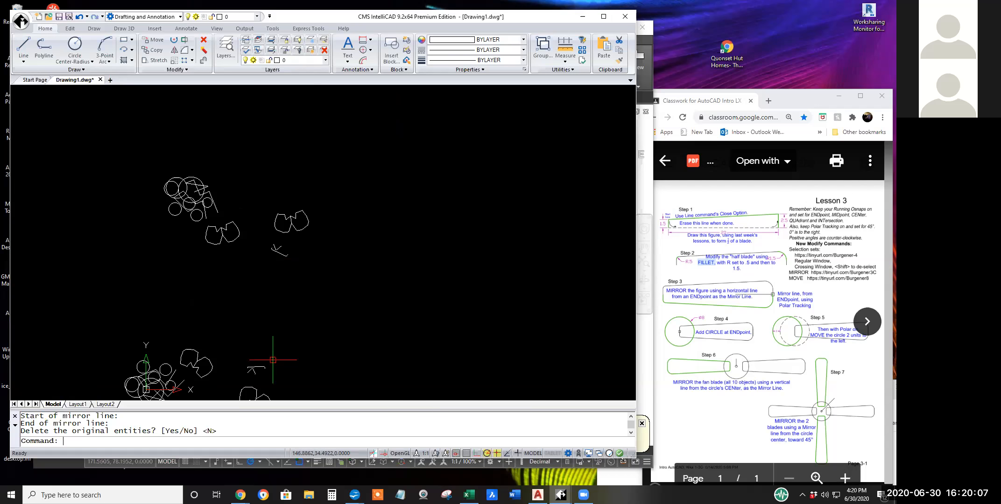
pyautogui.moveTo(273, 360); pyautogui.dragTo(351, 252, button='middle')
pyautogui.scroll(5, 333, 259)
pyautogui.scroll(3, 354, 251)
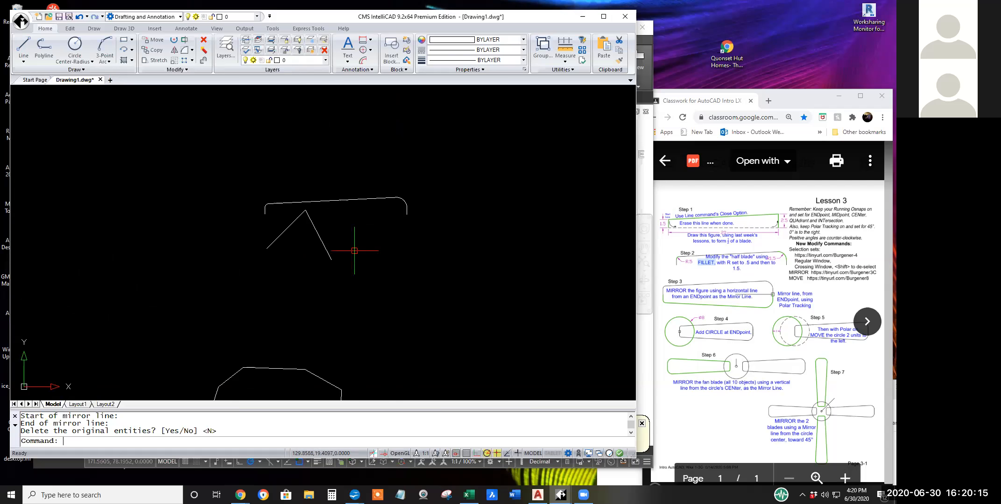
pyautogui.scroll(-3, 354, 251)
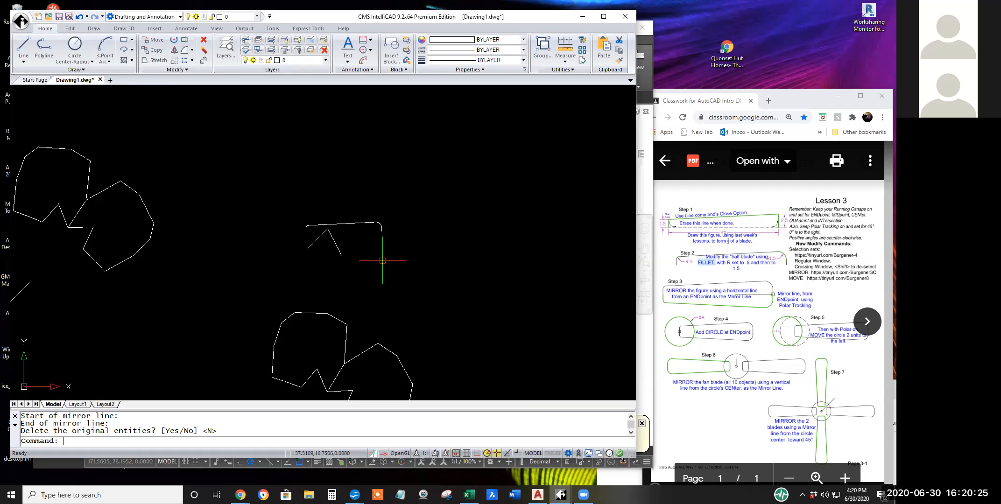
pyautogui.scroll(-3, 384, 264)
pyautogui.moveTo(394, 284); pyautogui.dragTo(439, 247, button='middle')
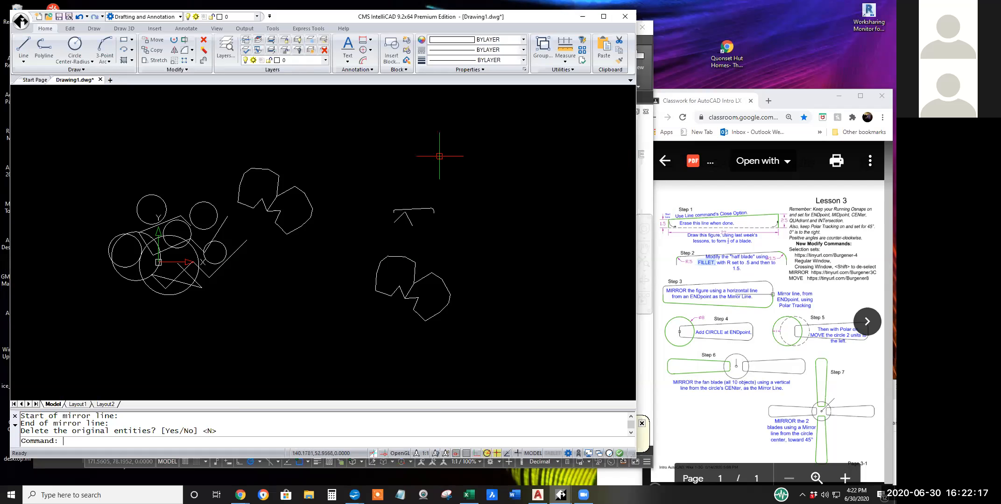
# Draw a closed, notched five-sided shape with the Line command in the empty area to the right of the existing shapes.
pyautogui.moveTo(443, 246)
pyautogui.mouseDown(button='middle')
pyautogui.moveTo(245, 235)
pyautogui.moveTo(198, 219)
pyautogui.mouseUp(button='middle')
pyautogui.click(24, 47)
pyautogui.click(318, 204)
pyautogui.click(295, 227)
pyautogui.click(322, 253)
pyautogui.click(345, 230)
pyautogui.click(330, 229)
pyautogui.click(459, 296)
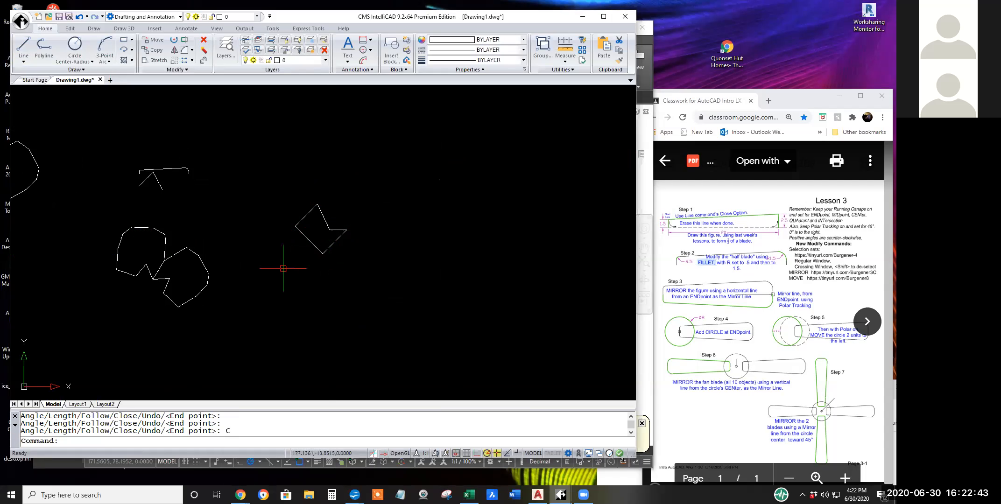
# Mirror the notched five-sided shape, selected with a crossing window, across a steep slanted line on its right, keeping the original entities.
pyautogui.click(174, 51)
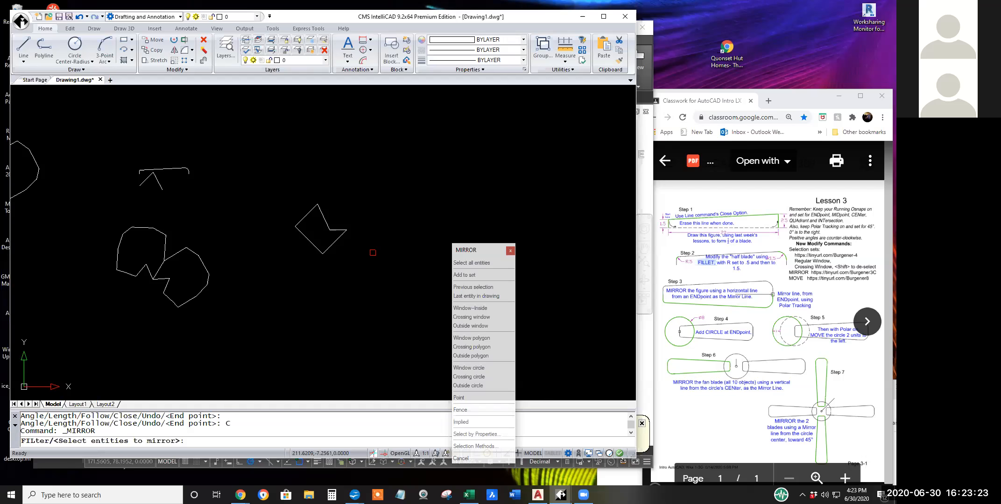
pyautogui.click(356, 248)
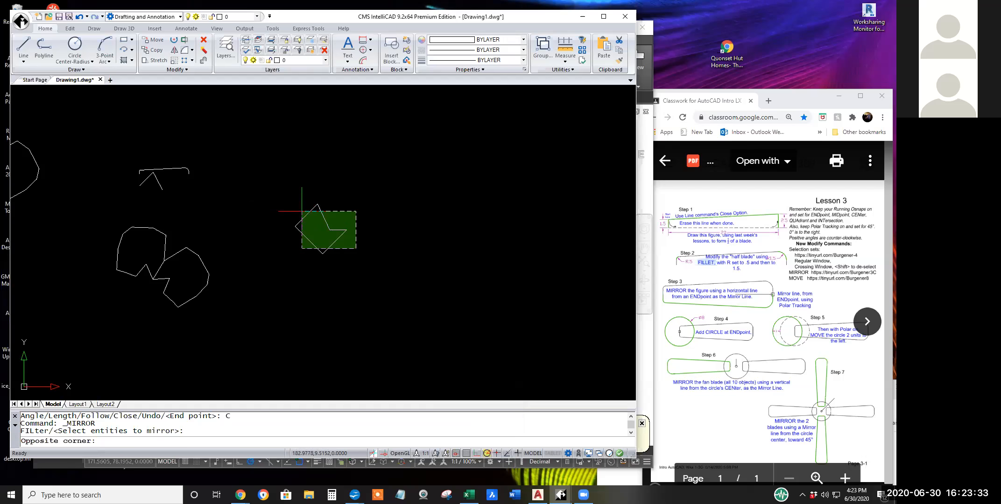
pyautogui.click(302, 212)
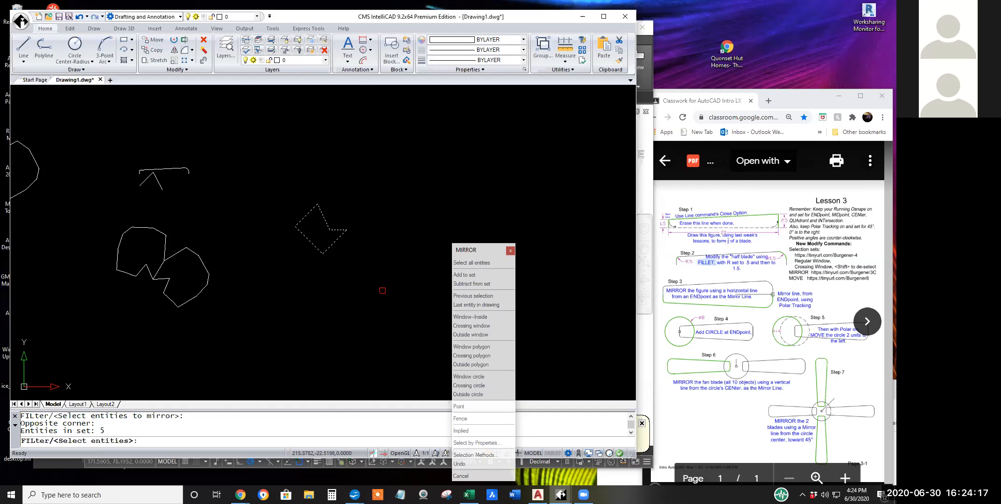
pyautogui.press('Return')
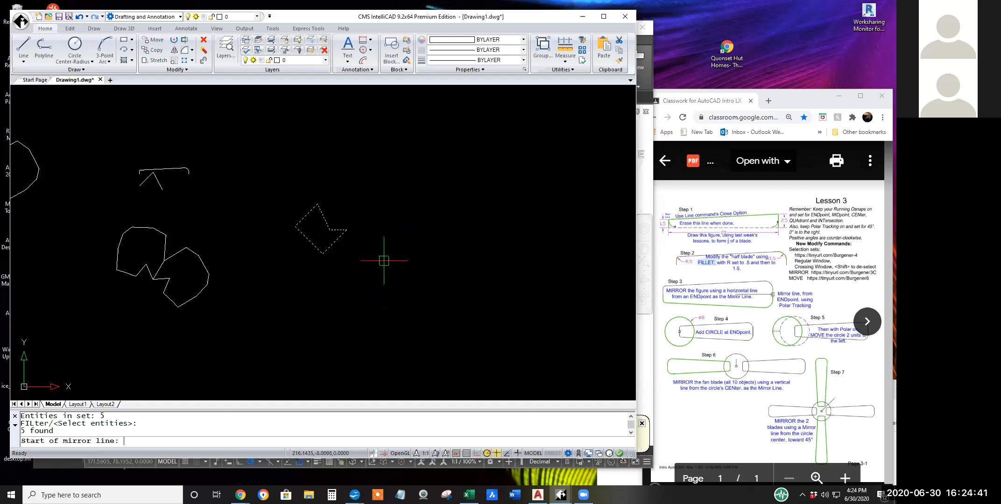
pyautogui.click(348, 272)
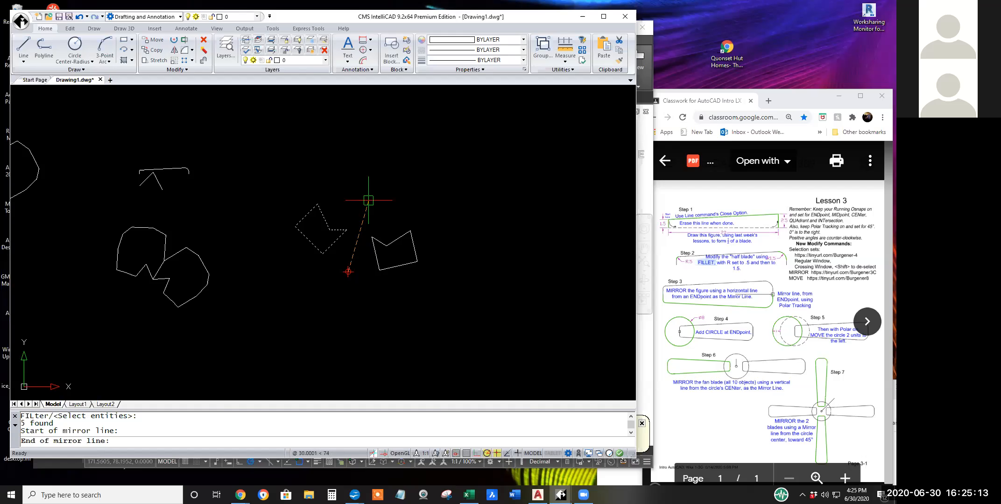
pyautogui.click(369, 200)
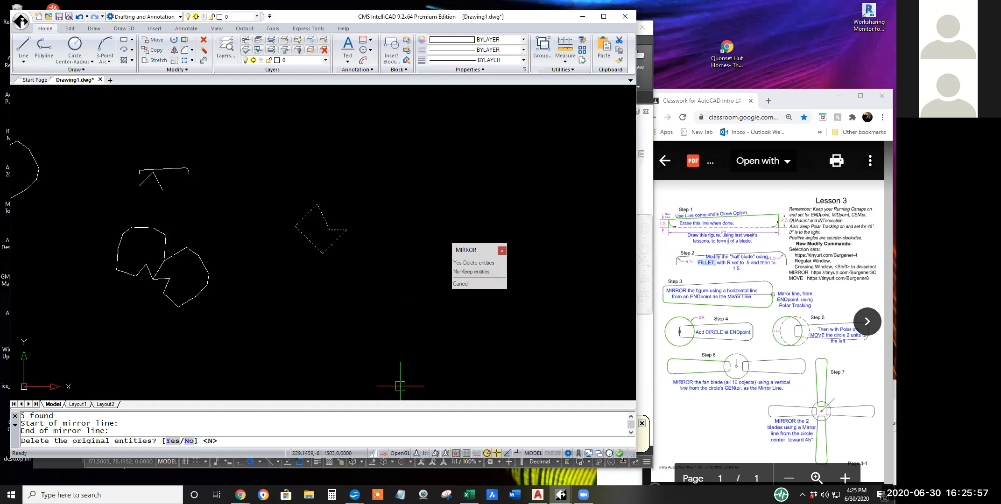
pyautogui.click(469, 270)
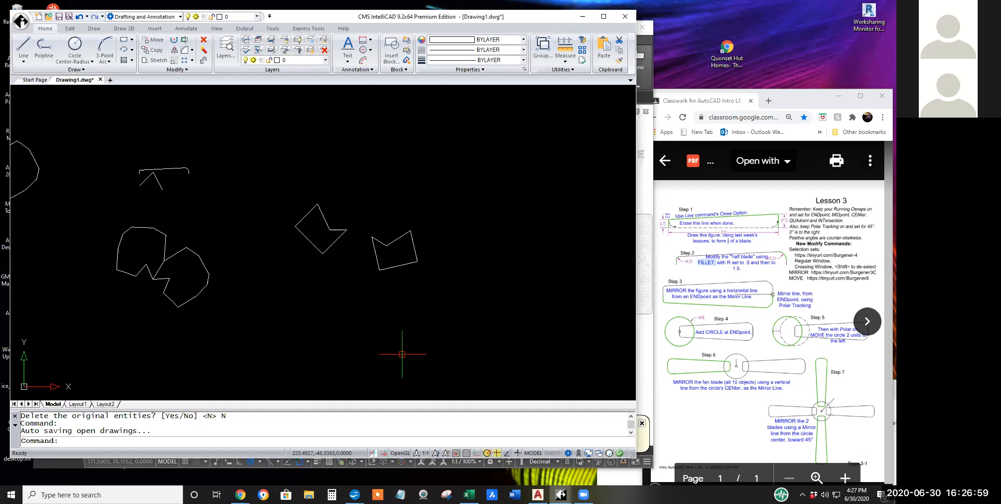
# Switch to AutoCAD and its drawing of the filleted half blade.
pyautogui.scroll(4, 154, 190)
pyautogui.moveTo(163, 201)
pyautogui.mouseDown(button='middle')
pyautogui.moveTo(297, 306)
pyautogui.moveTo(341, 331)
pyautogui.moveTo(350, 316)
pyautogui.mouseUp(button='middle')
pyautogui.scroll(3, 362, 297)
pyautogui.moveTo(393, 293); pyautogui.dragTo(364, 286, button='middle')
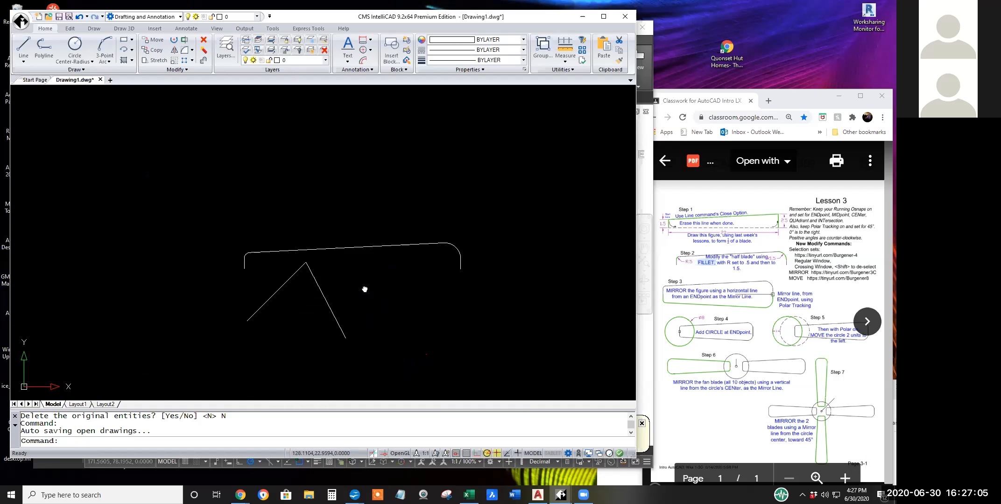
pyautogui.click(644, 379)
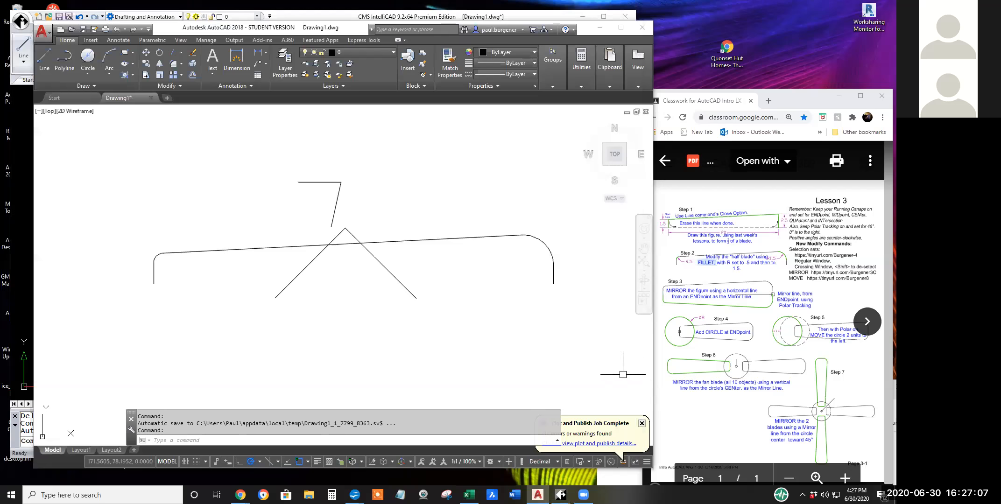
pyautogui.scroll(-2, 401, 345)
pyautogui.moveTo(401, 346)
pyautogui.mouseDown(button='middle')
pyautogui.moveTo(358, 312)
pyautogui.moveTo(366, 313)
pyautogui.mouseUp(button='middle')
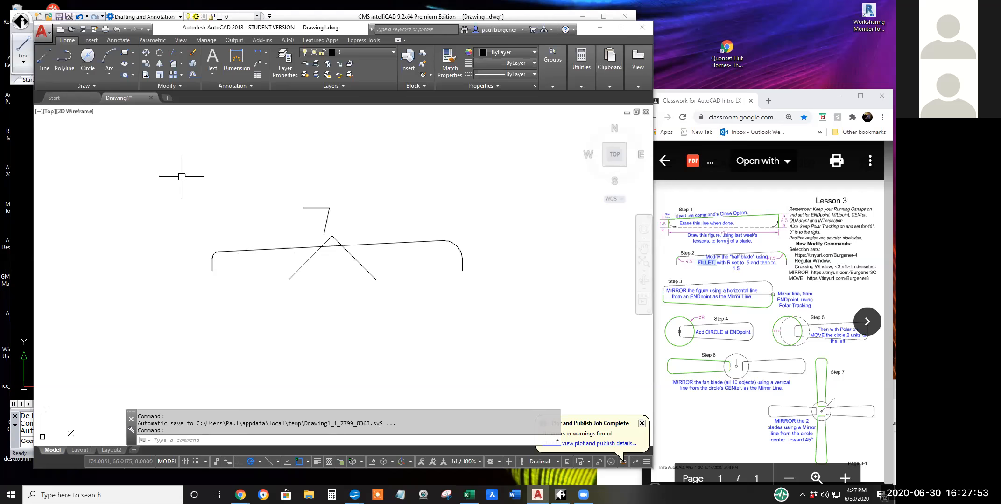
# Mirror only the half blade across a horizontal line from its right endpoint, excluding the extra practice lines and keeping the source objects.
pyautogui.click(159, 63)
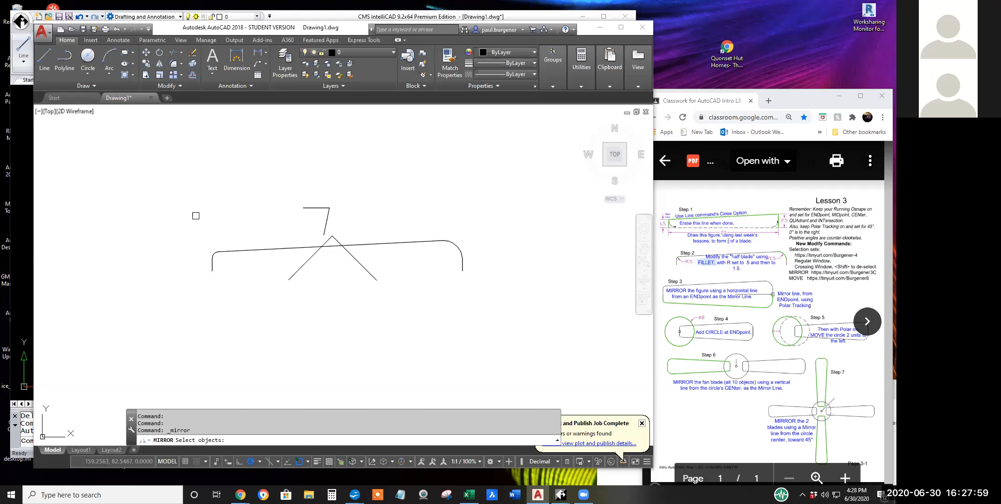
pyautogui.click(199, 202)
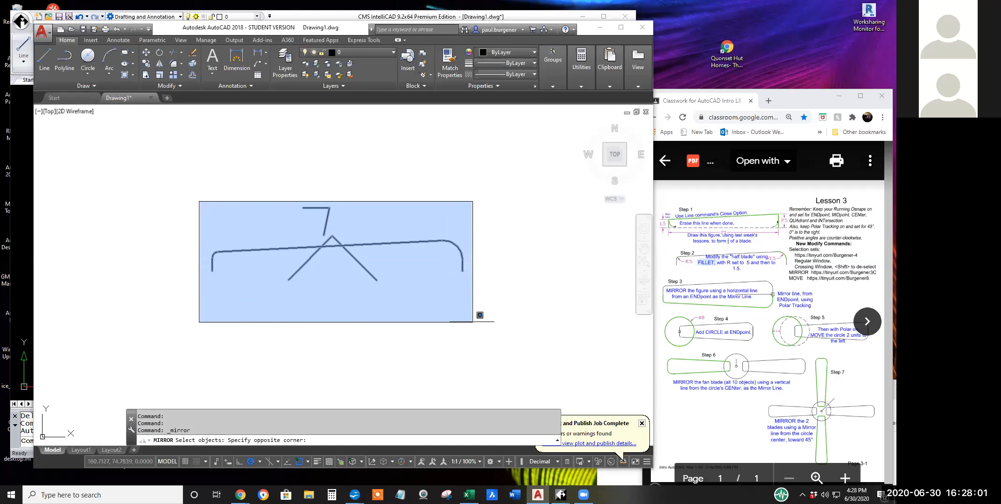
pyautogui.click(470, 313)
pyautogui.keyDown('shift'); pyautogui.click(349, 224); pyautogui.keyUp('shift')
pyautogui.keyDown('shift'); pyautogui.click(311, 198); pyautogui.keyUp('shift')
pyautogui.keyDown('shift'); pyautogui.click(380, 272); pyautogui.keyUp('shift')
pyautogui.keyDown('shift'); pyautogui.click(286, 258); pyautogui.keyUp('shift')
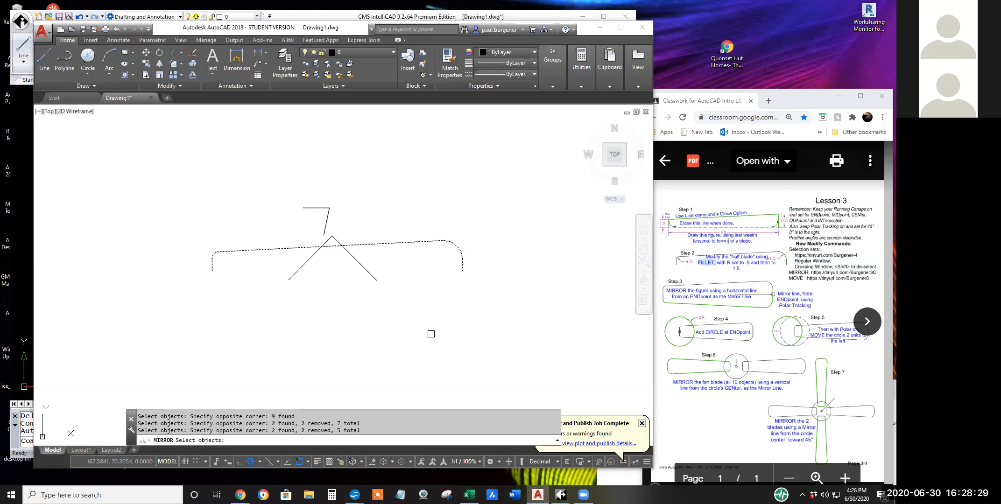
pyautogui.press('Return')
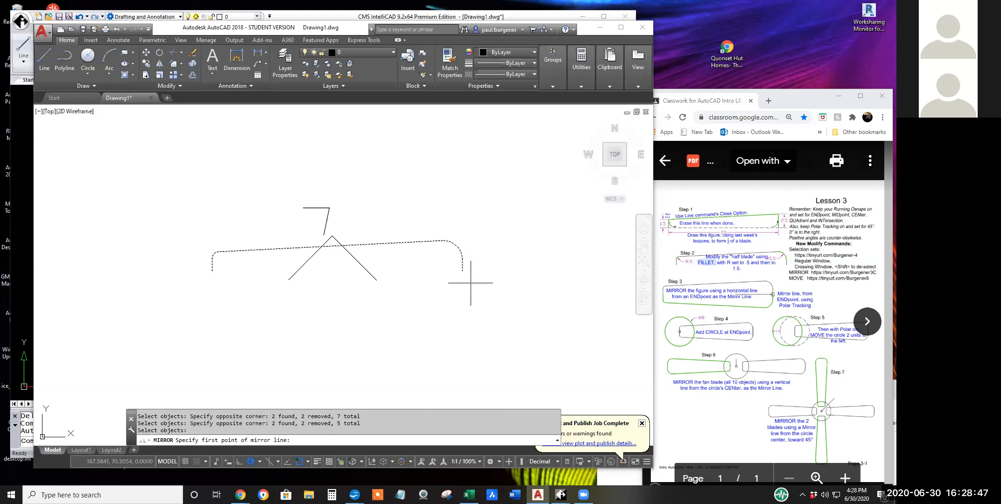
pyautogui.click(462, 271)
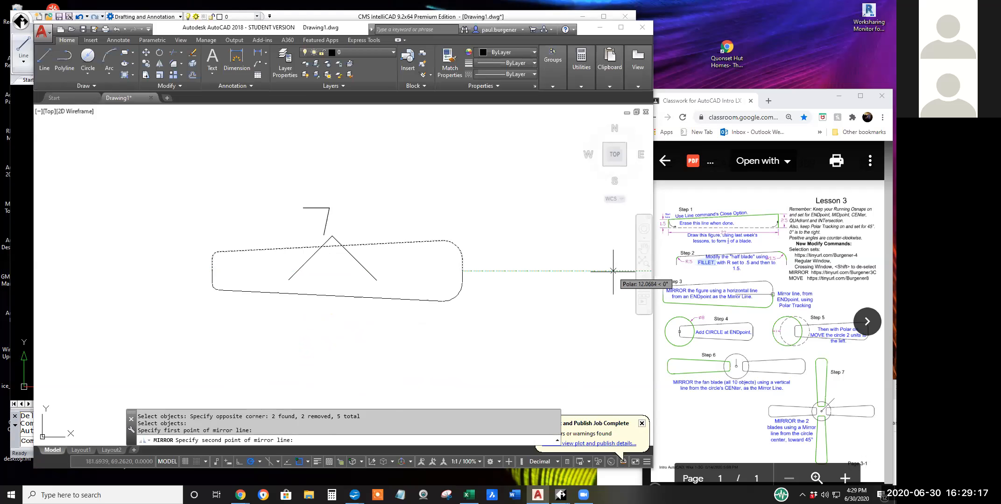
pyautogui.click(557, 270)
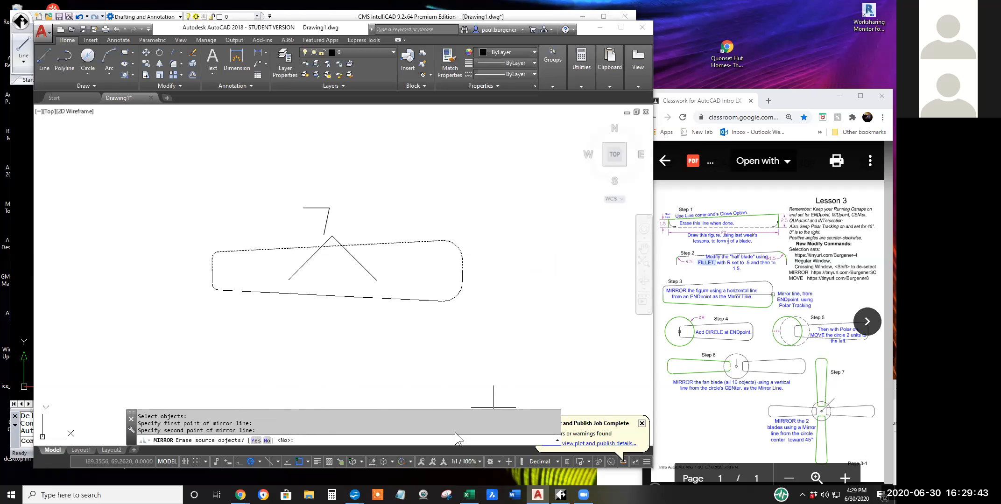
pyautogui.rightClick(516, 284)
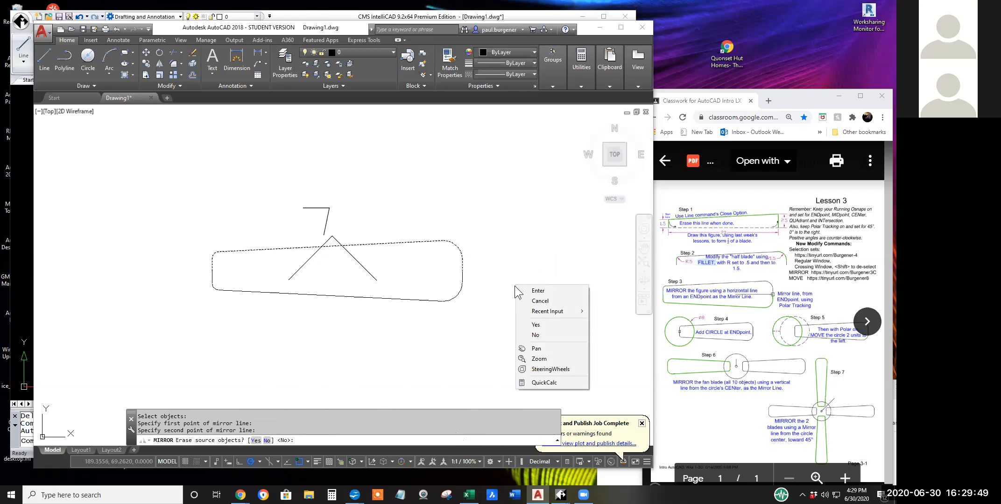
pyautogui.click(535, 334)
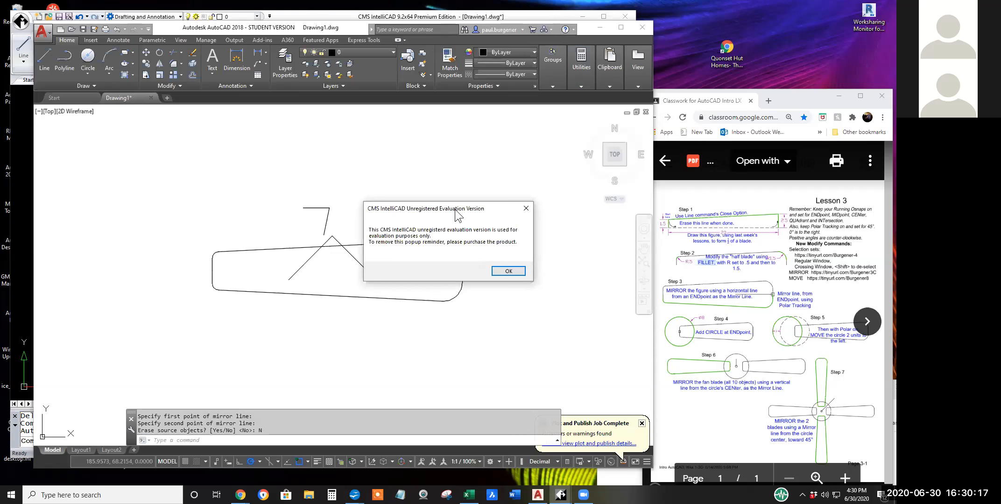
# Dismiss the CMS IntelliCAD evaluation notice and switch to the CMS IntelliCAD drawing of the half blade.
pyautogui.moveTo(455, 210); pyautogui.dragTo(369, 211)
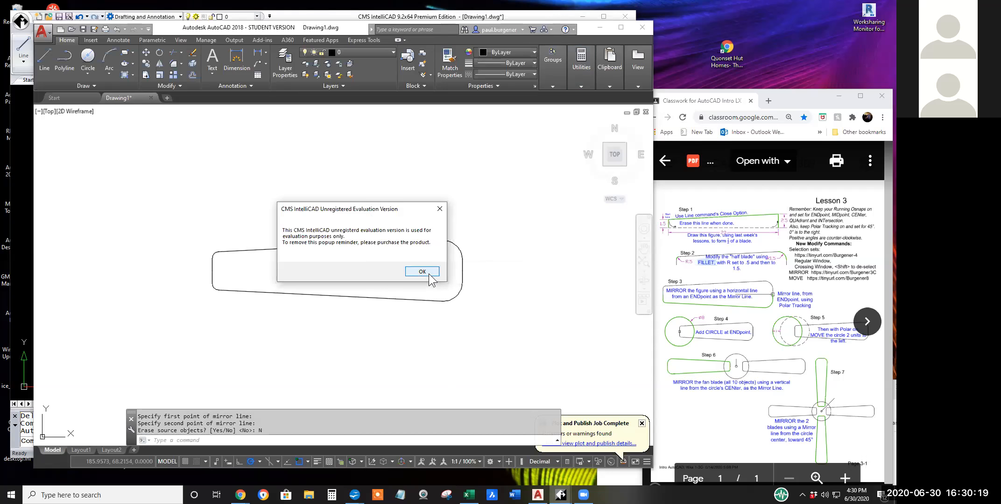
pyautogui.moveTo(369, 209); pyautogui.dragTo(385, 211)
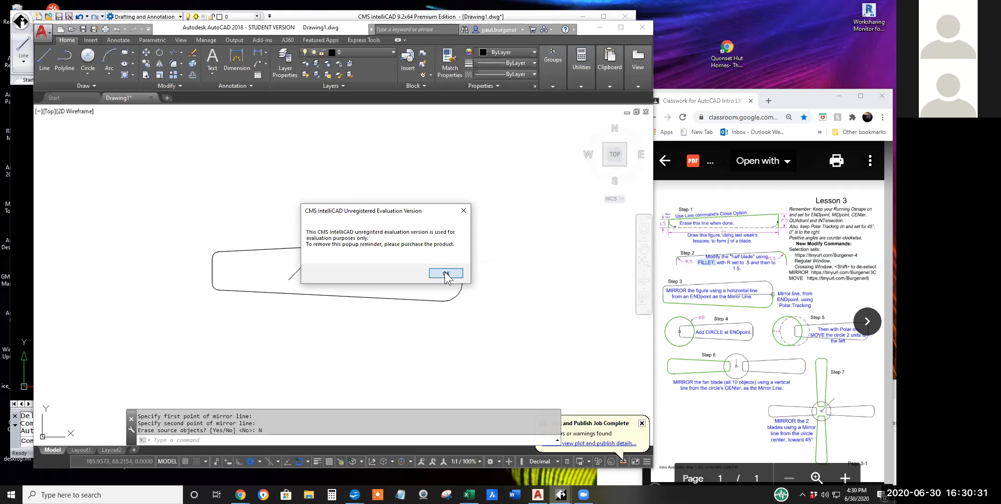
pyautogui.click(444, 273)
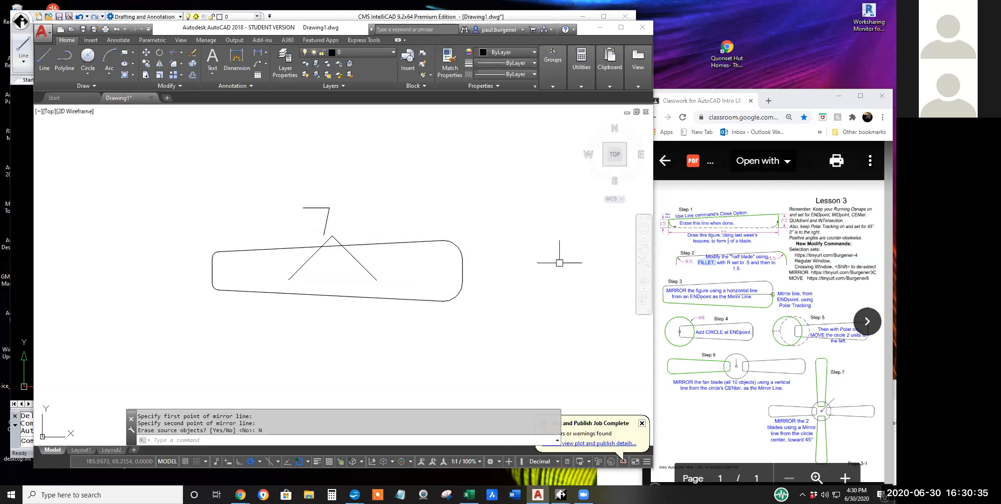
pyautogui.click(519, 11)
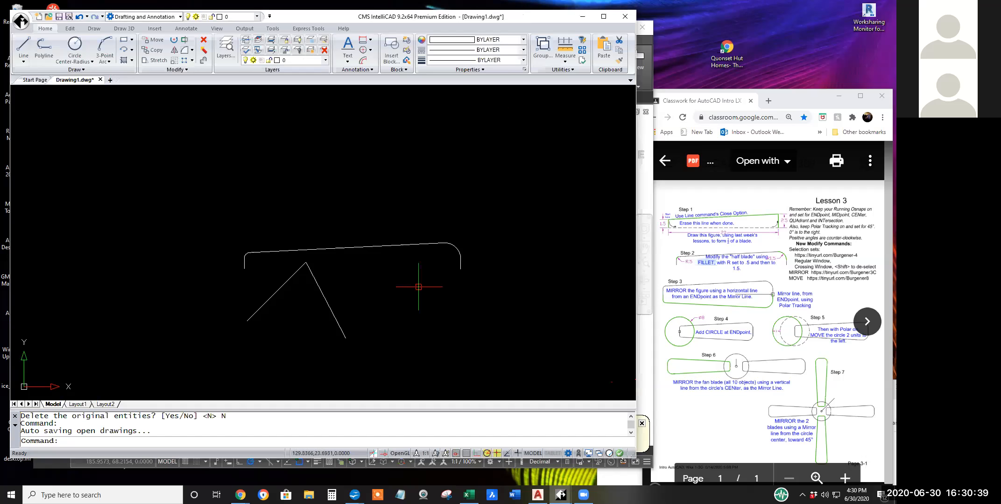
# Mirror only the half blade, selected with a regular window, across a horizontal line from its left endpoint, keeping the original entities.
pyautogui.click(174, 50)
pyautogui.click(215, 223)
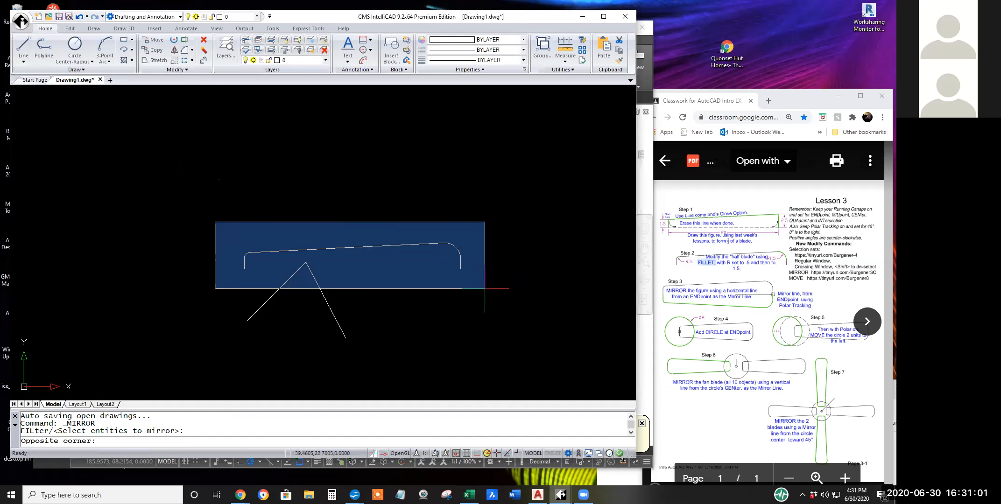
pyautogui.click(485, 289)
pyautogui.rightClick(485, 288)
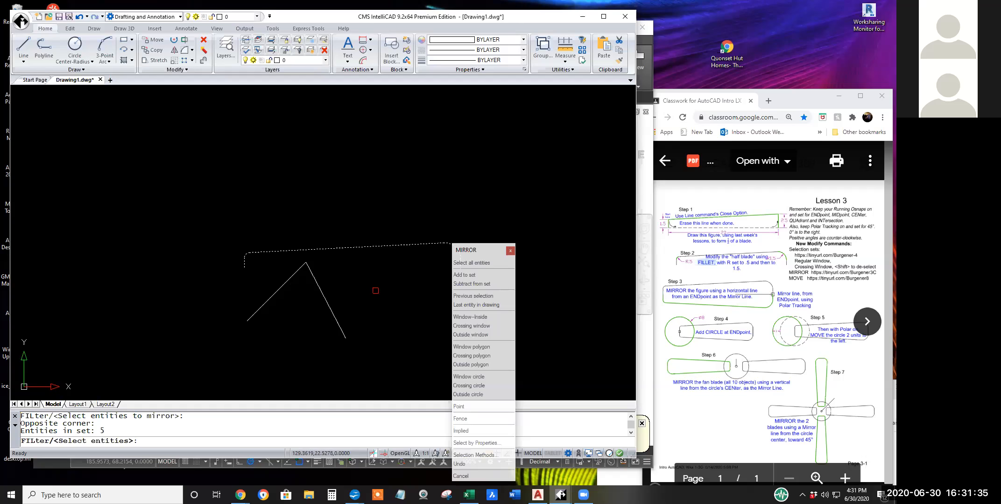
pyautogui.press('Return')
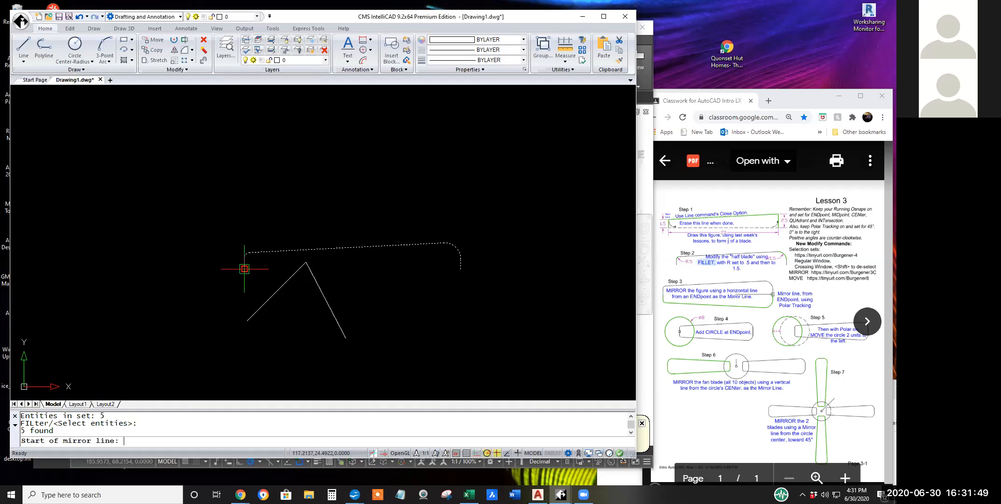
pyautogui.scroll(2, 244, 269)
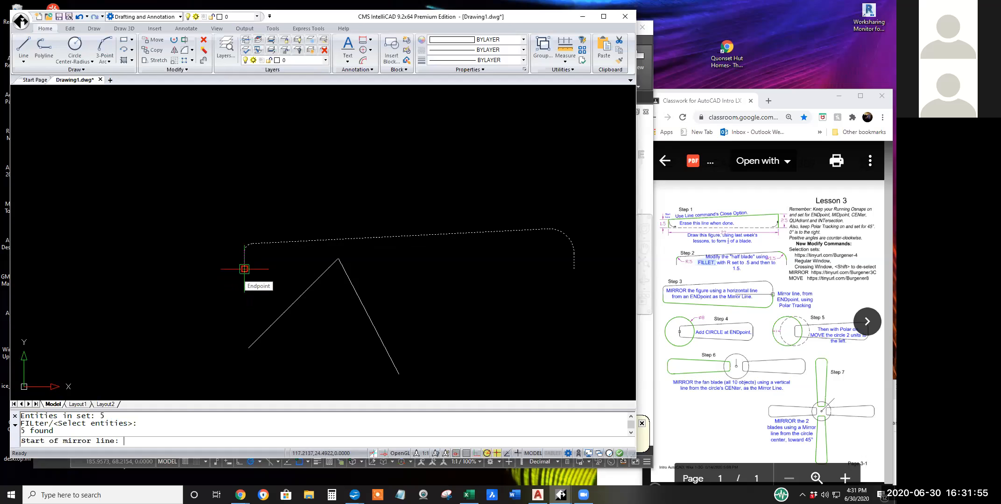
pyautogui.click(244, 269)
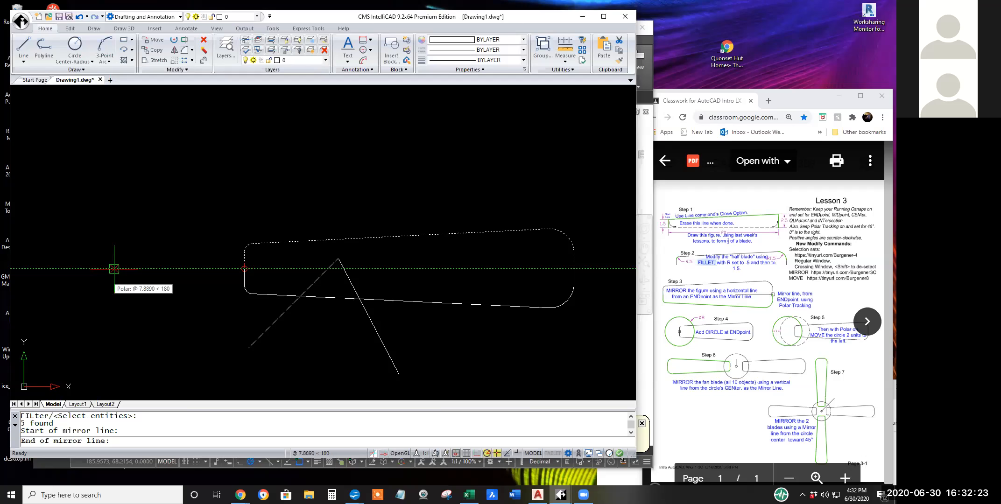
pyautogui.click(114, 269)
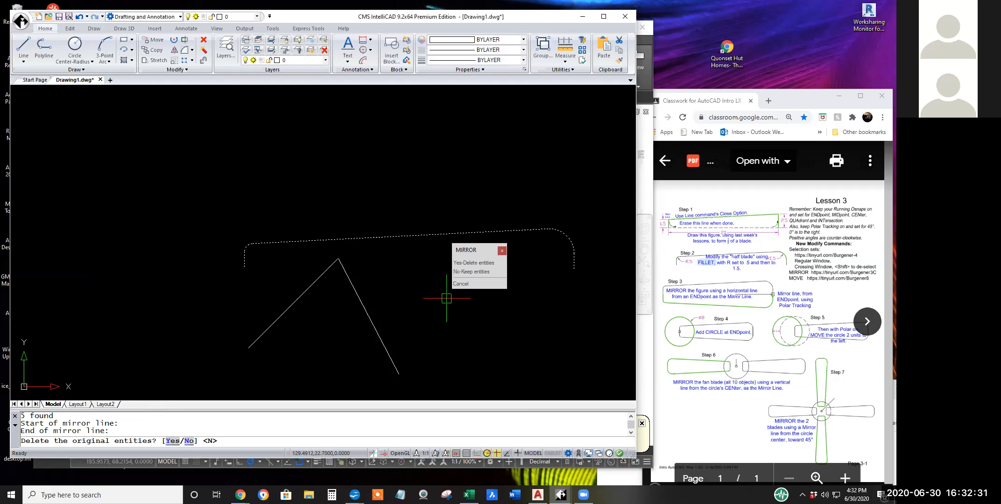
pyautogui.click(473, 271)
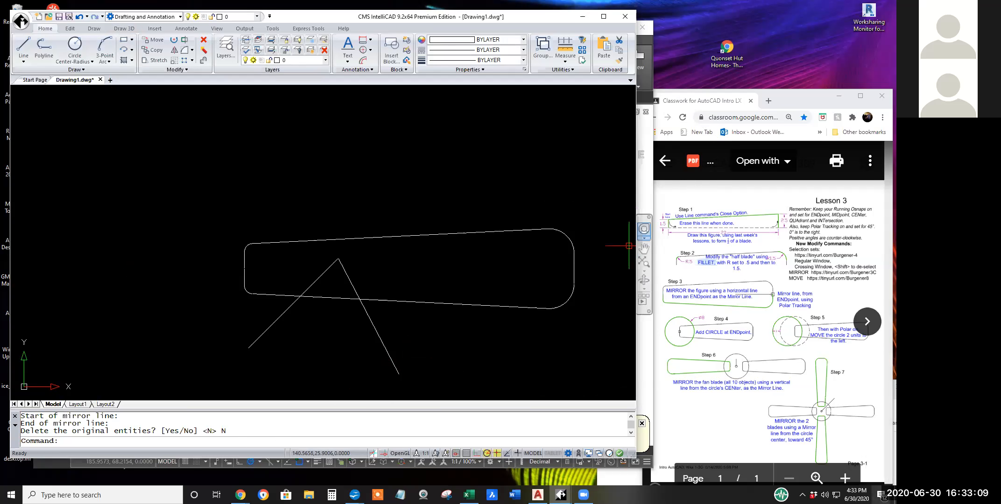
# Switch to Chrome from the cleared desktop, open a separate new browser window beside the Lesson 3 handout and widen it.
pyautogui.click(895, 495)
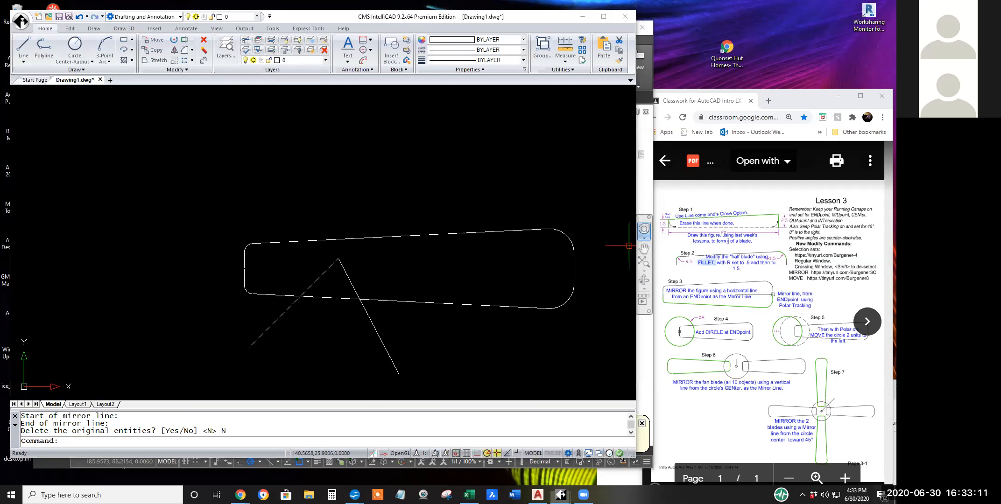
pyautogui.moveTo(240, 495)
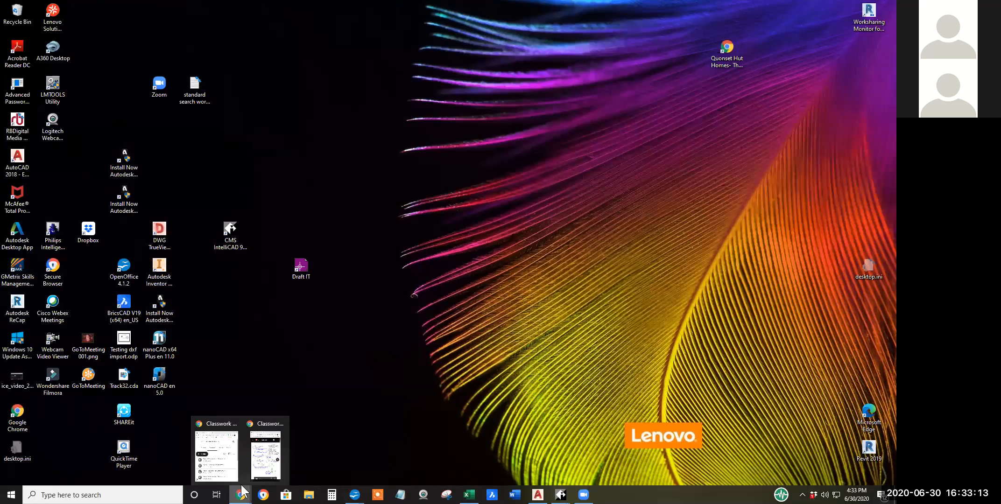
pyautogui.click(224, 459)
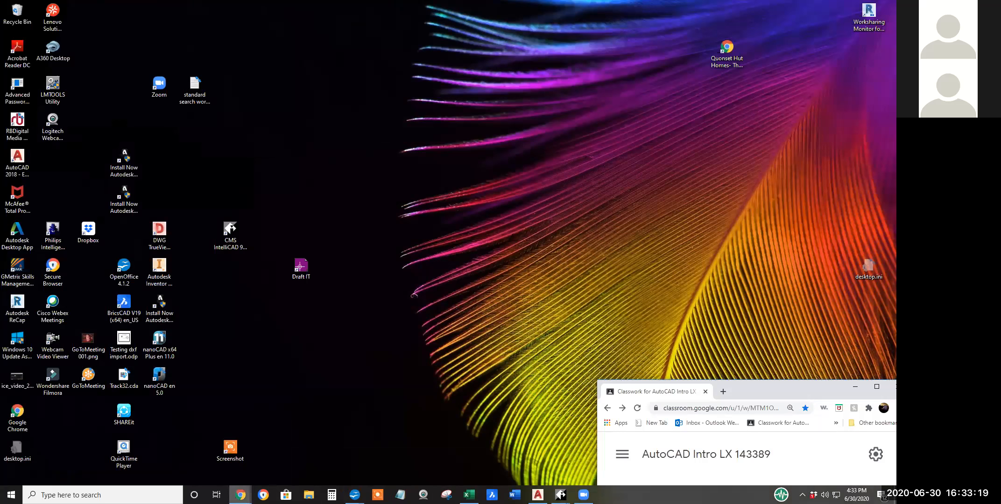
pyautogui.moveTo(240, 495)
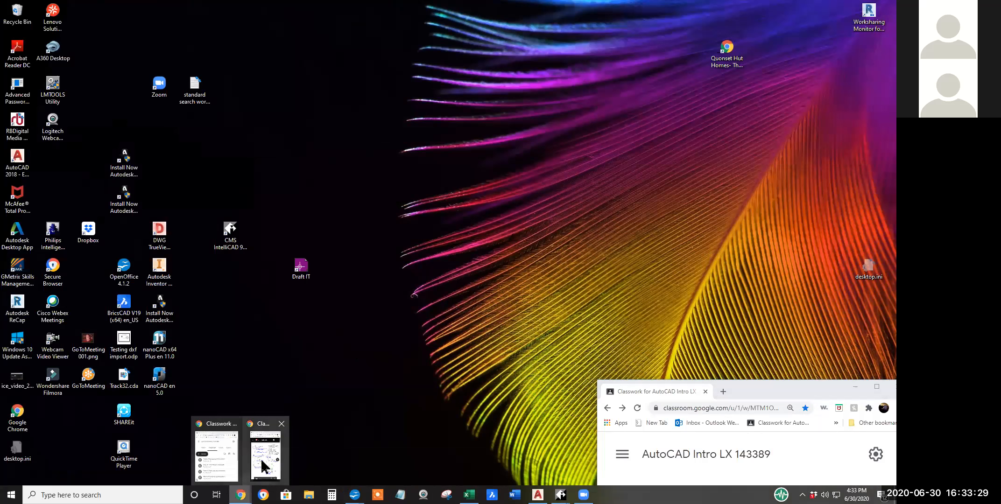
pyautogui.click(264, 467)
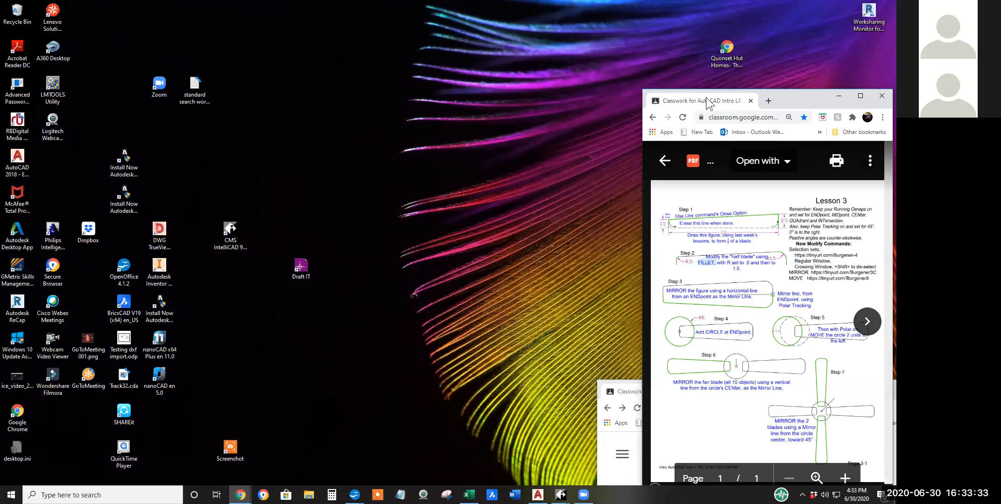
pyautogui.moveTo(705, 99); pyautogui.dragTo(356, 50)
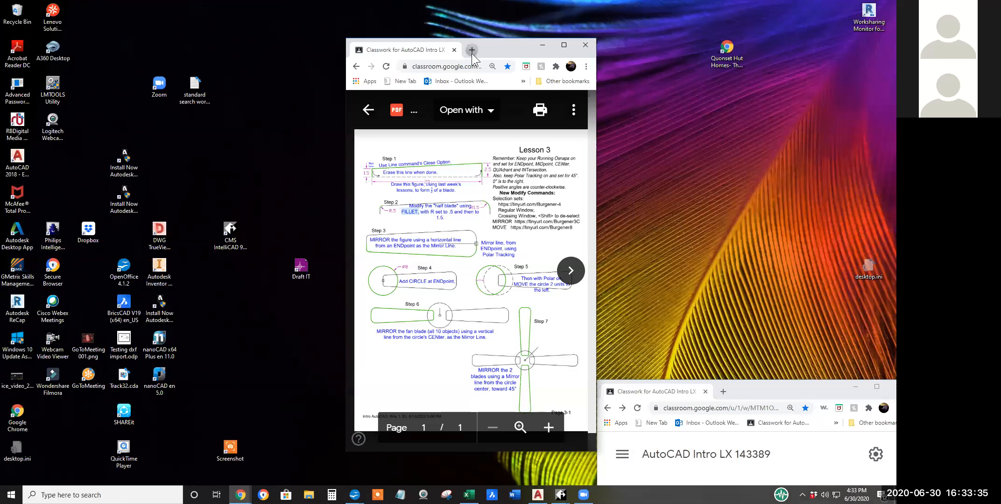
pyautogui.click(472, 50)
pyautogui.moveTo(479, 53); pyautogui.dragTo(231, 36)
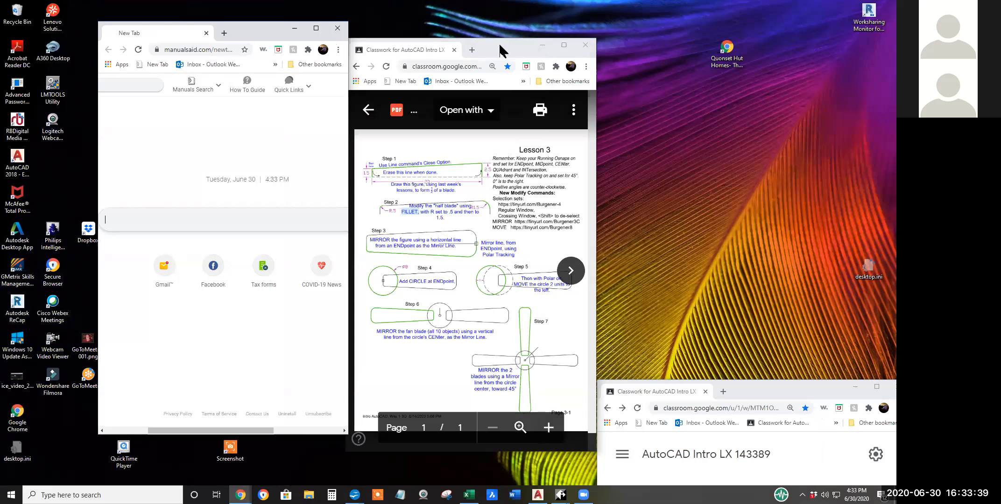
pyautogui.moveTo(499, 42); pyautogui.dragTo(798, 45)
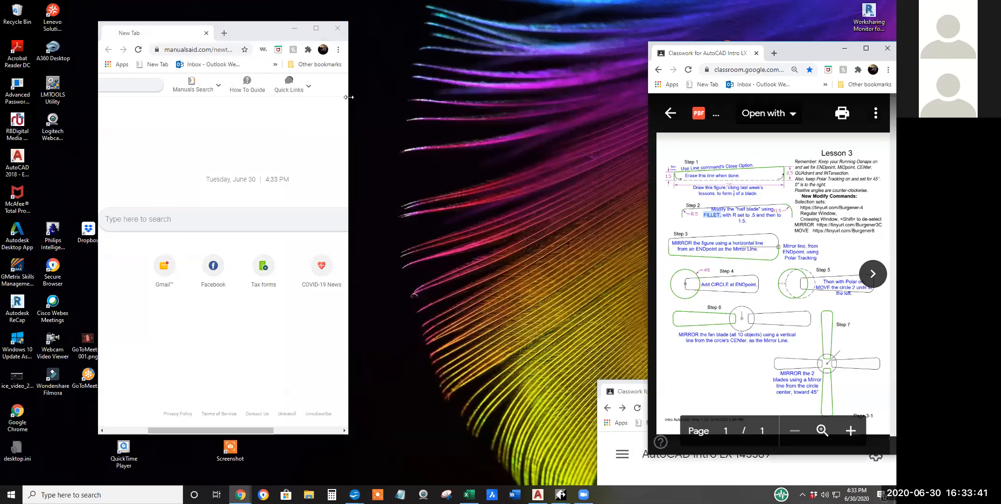
pyautogui.moveTo(348, 97); pyautogui.dragTo(671, 96)
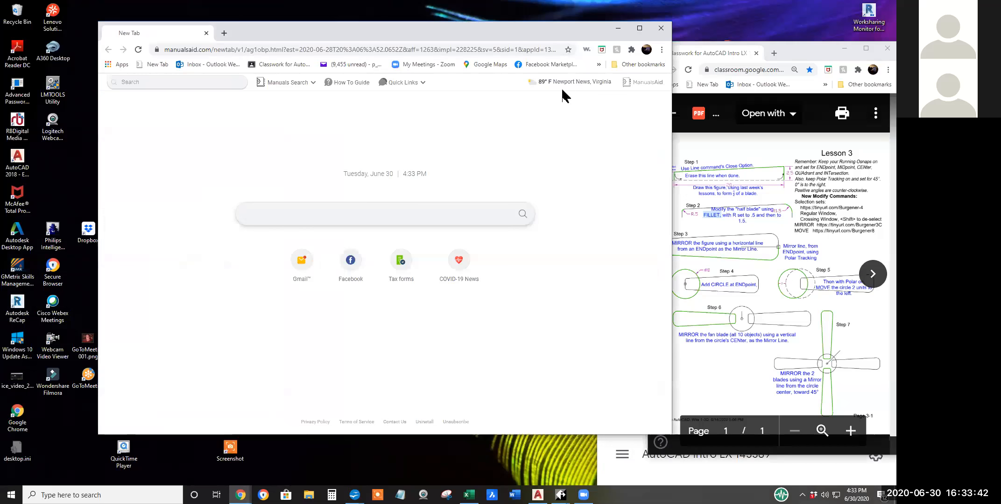
# Open the Recordings from Zoom folder in the Drive folder of the AutoCAD Intro LX 143389 class.
pyautogui.click(278, 66)
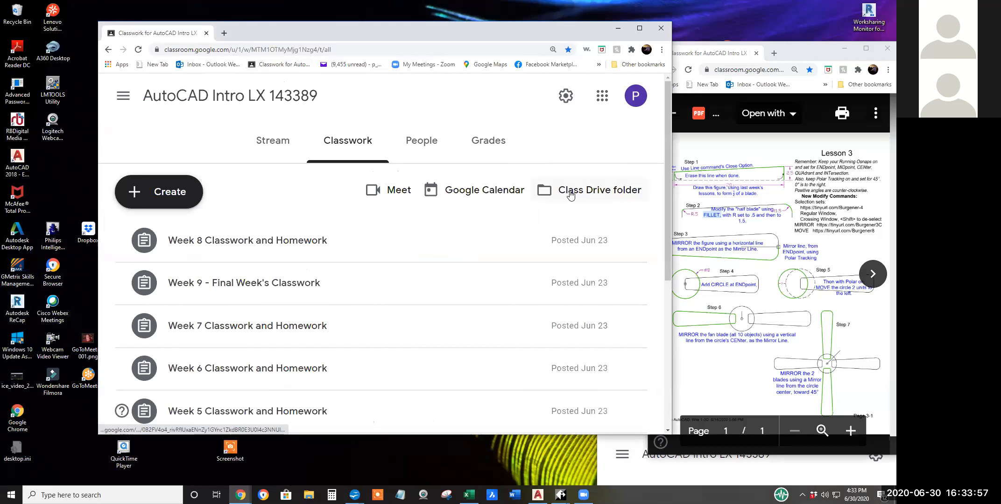
pyautogui.click(575, 195)
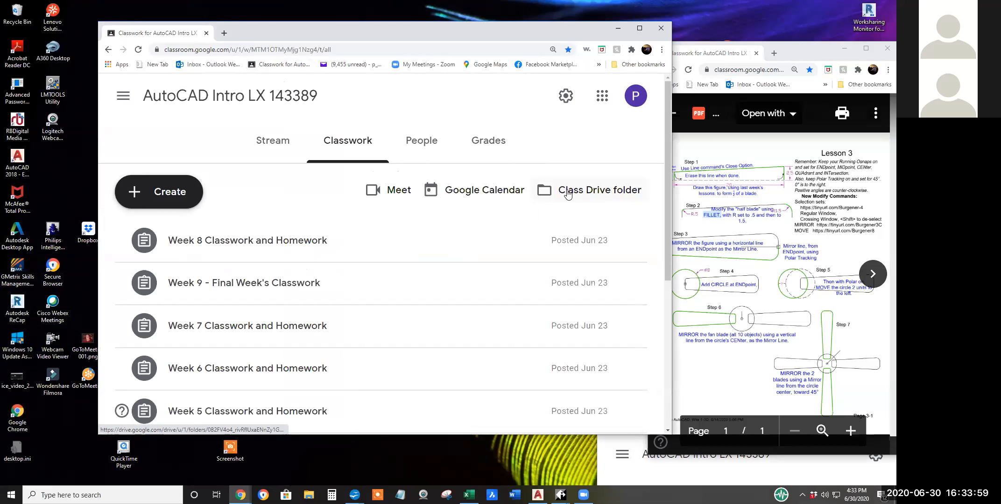
pyautogui.click(573, 191)
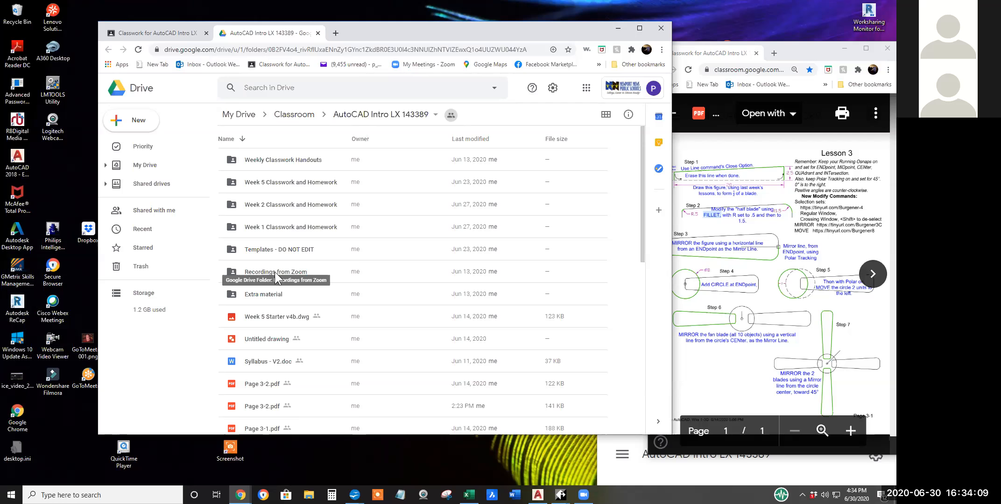
pyautogui.click(274, 271)
pyautogui.doubleClick(274, 272)
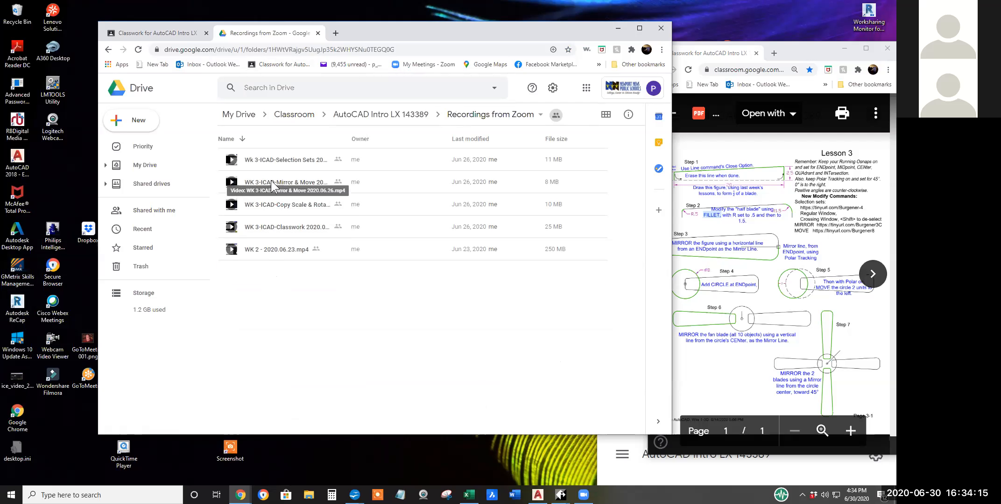
# Play the recording WK 3-ICAD-Classwork 2020.06.26.mp4 and skim through it to the part where the half blade is drawn.
pyautogui.doubleClick(278, 227)
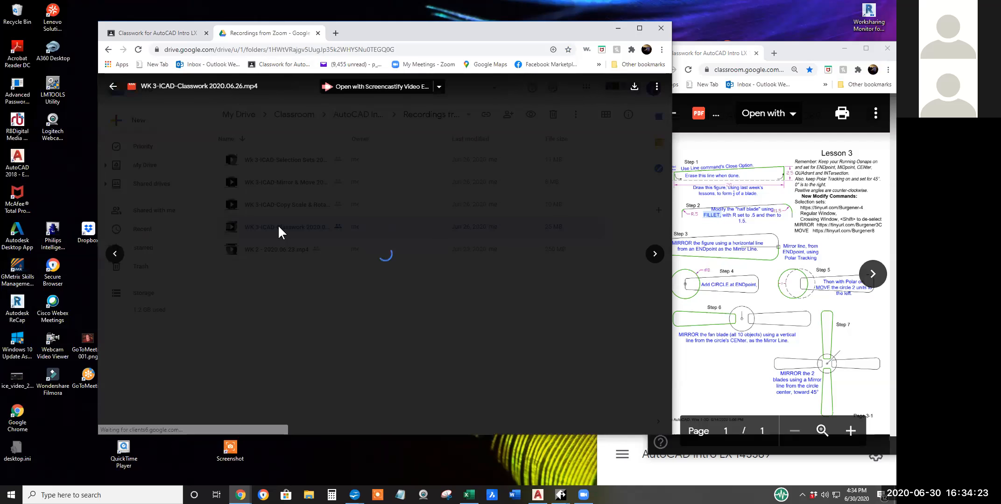
pyautogui.click(371, 386)
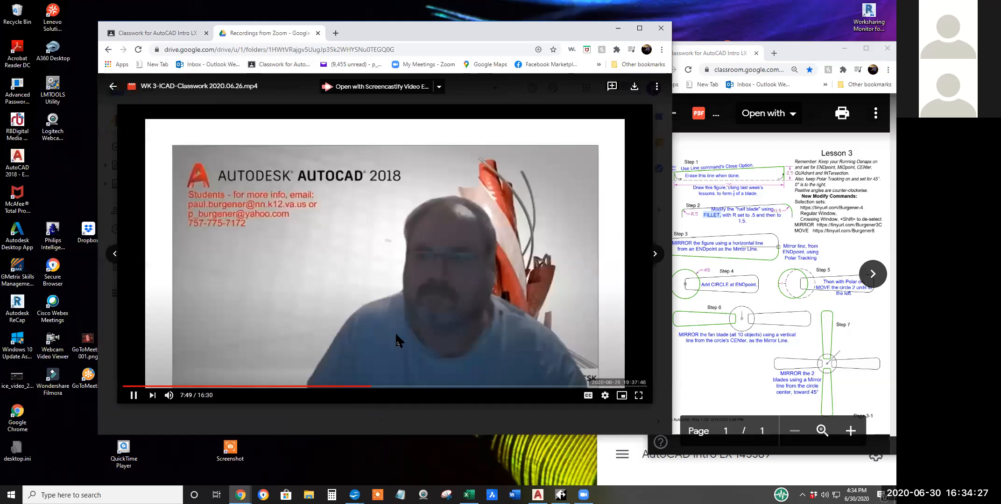
pyautogui.click(289, 386)
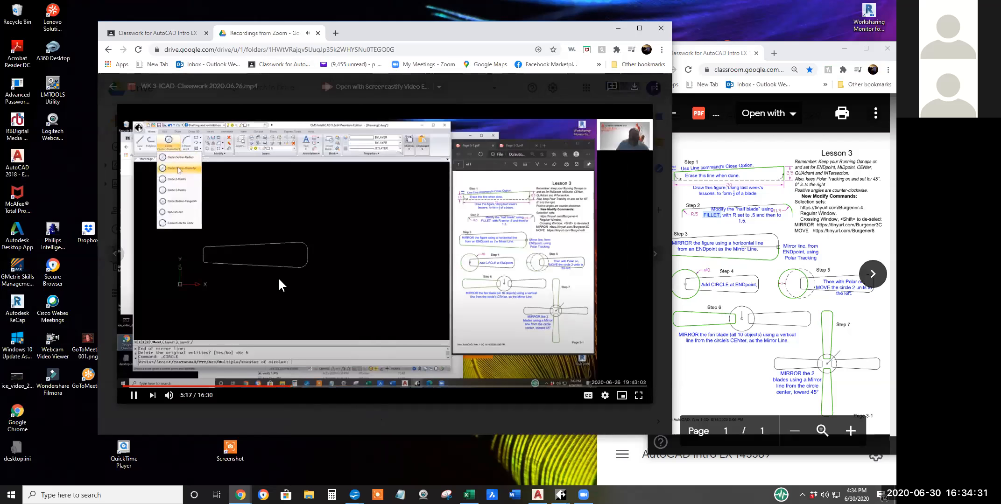
pyautogui.click(200, 388)
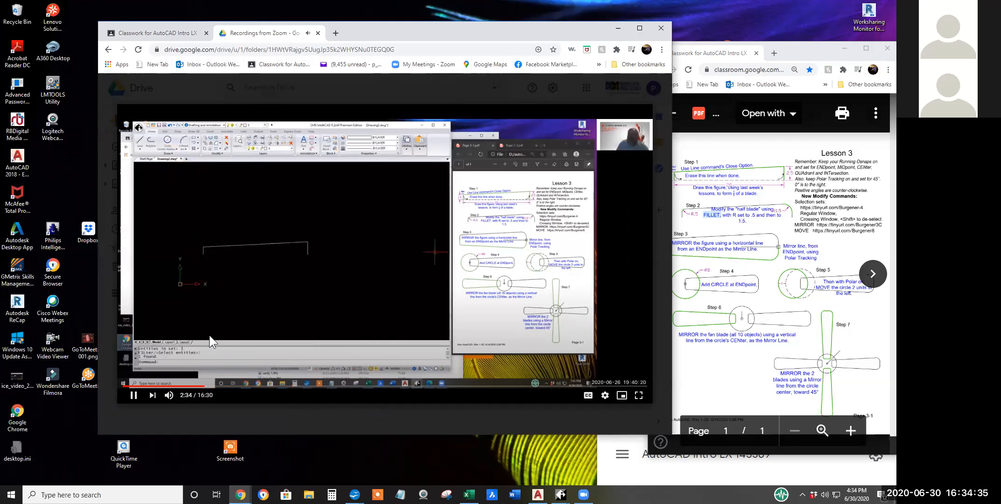
pyautogui.click(171, 386)
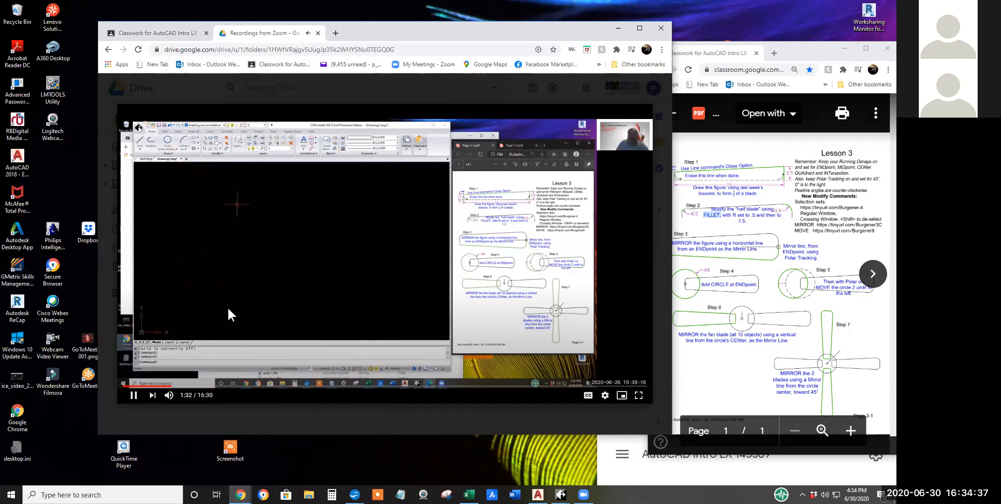
pyautogui.click(197, 386)
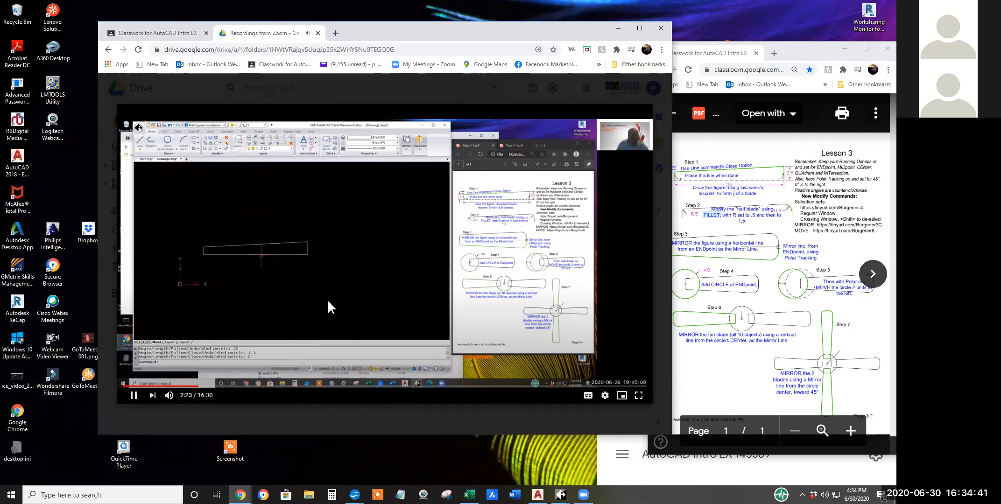
# Close the browser window with the recording, bring back the CMS IntelliCAD drawing and switch to the AutoCAD drawing.
pyautogui.click(661, 28)
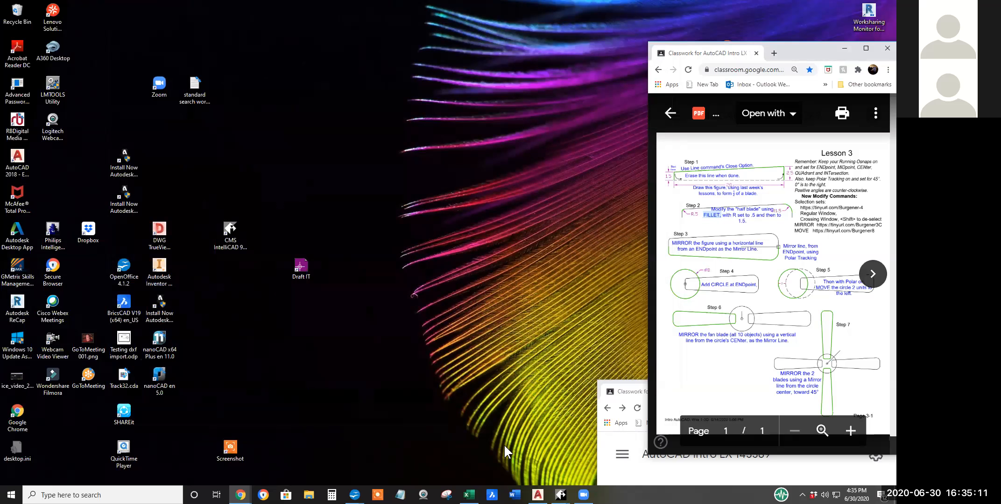
pyautogui.click(561, 495)
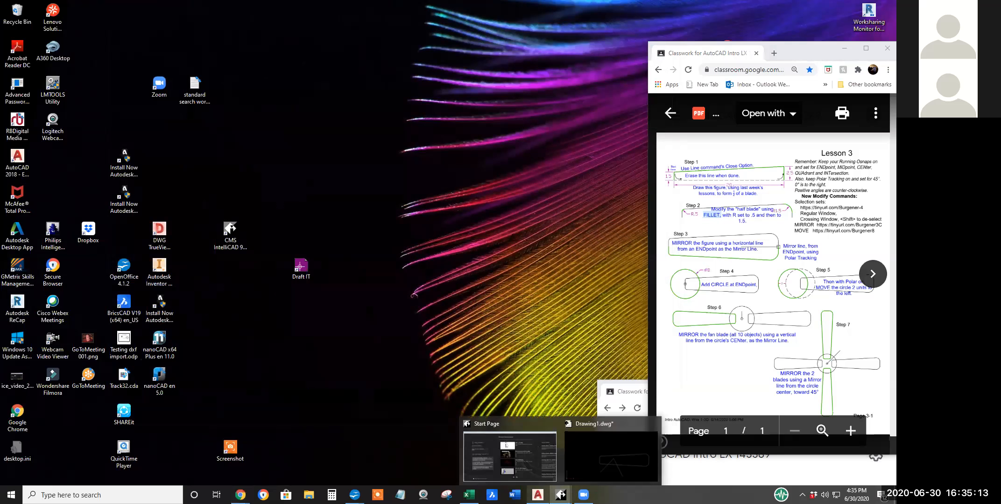
pyautogui.click(581, 464)
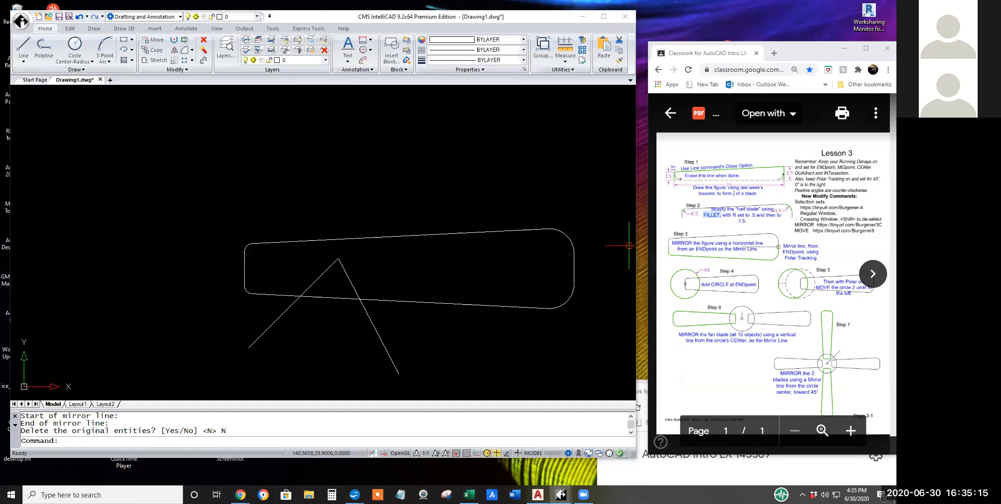
pyautogui.click(538, 495)
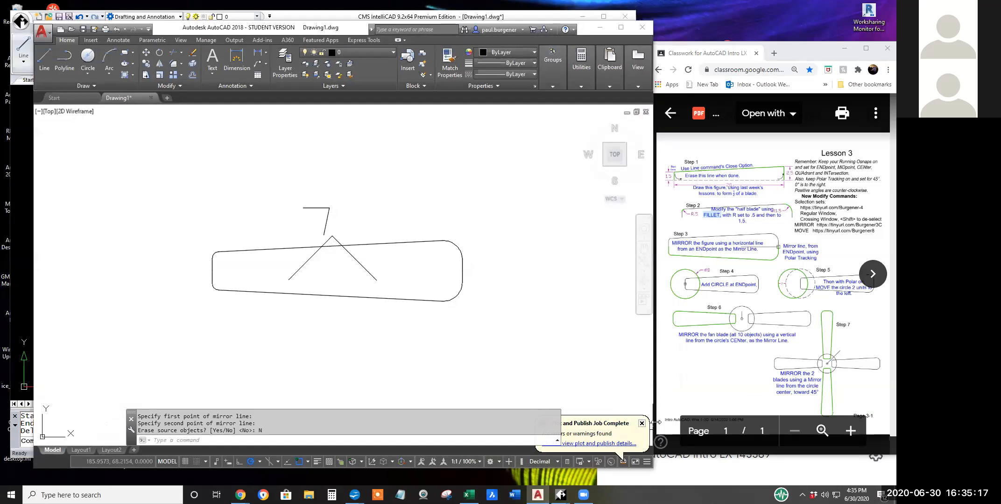
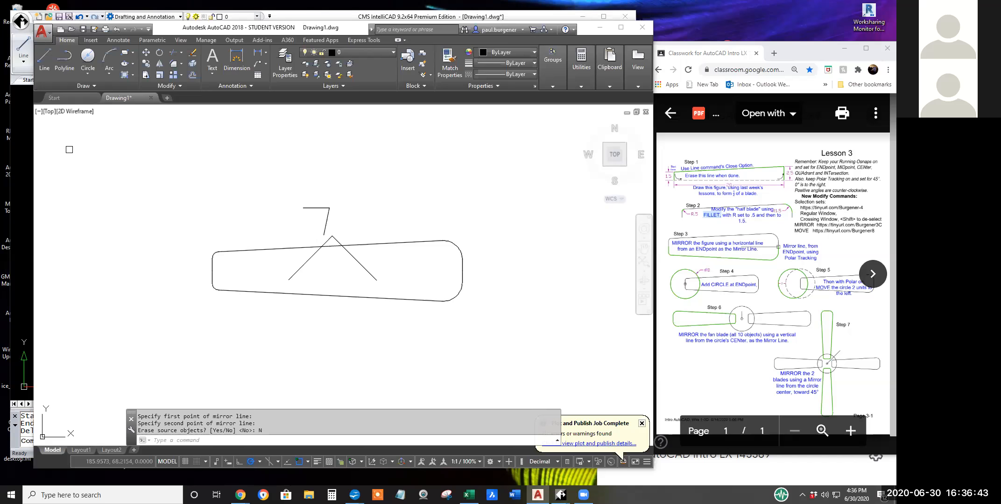
# Draw a center-diameter circle of diameter 8 at the endpoint midway along the blade's narrow end.
pyautogui.click(88, 73)
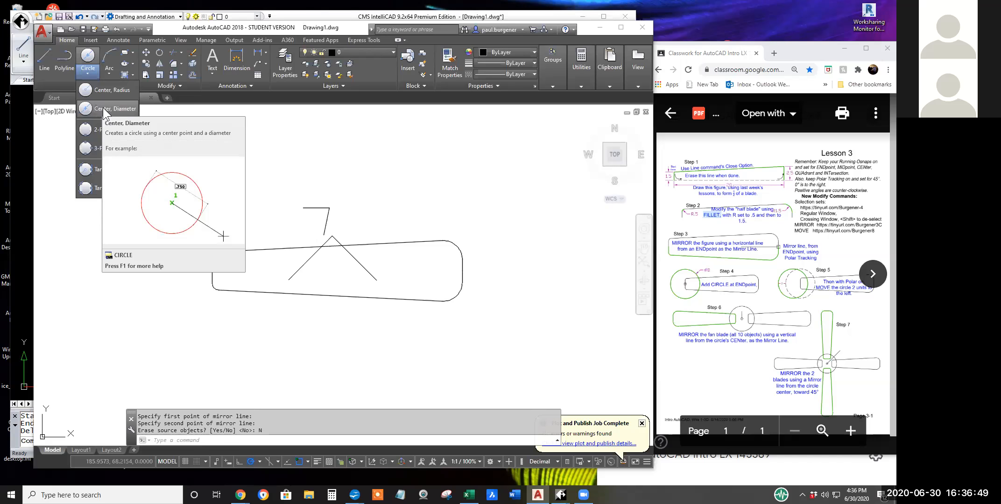
pyautogui.click(103, 109)
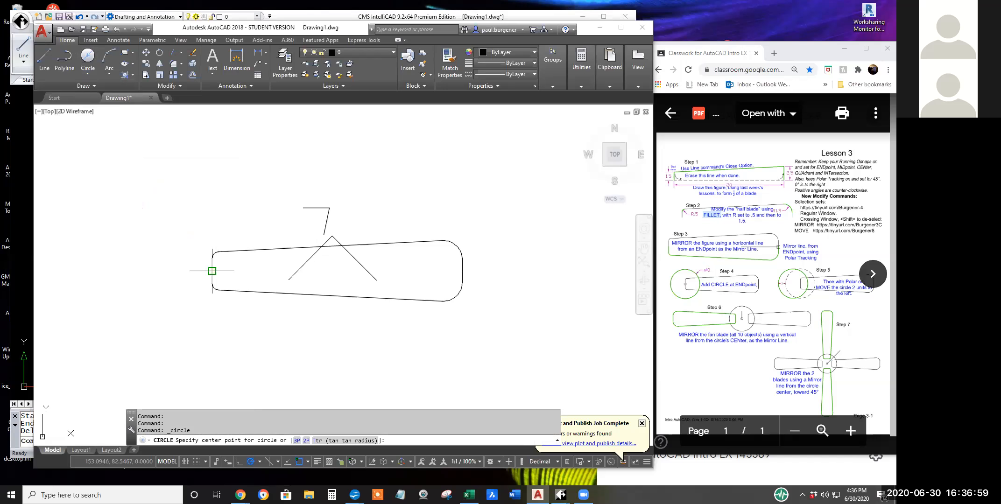
pyautogui.scroll(4, 212, 270)
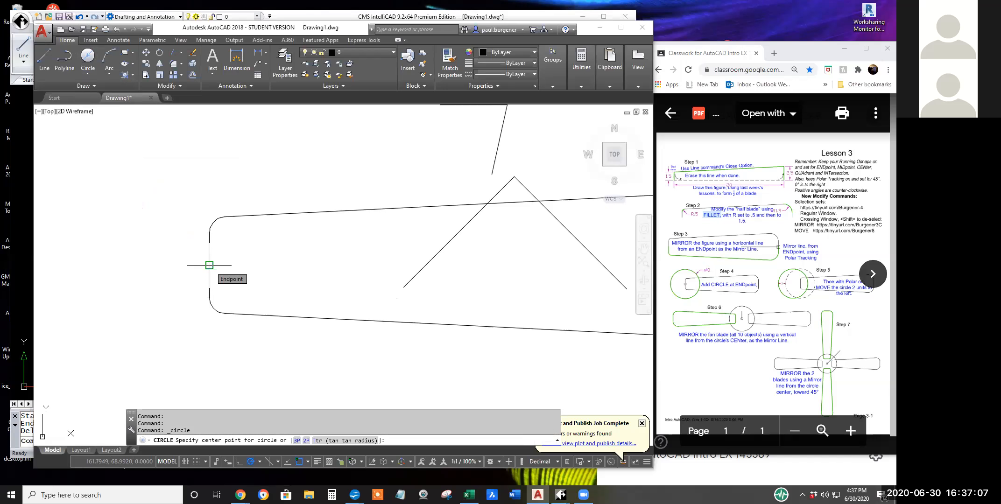
pyautogui.click(209, 265)
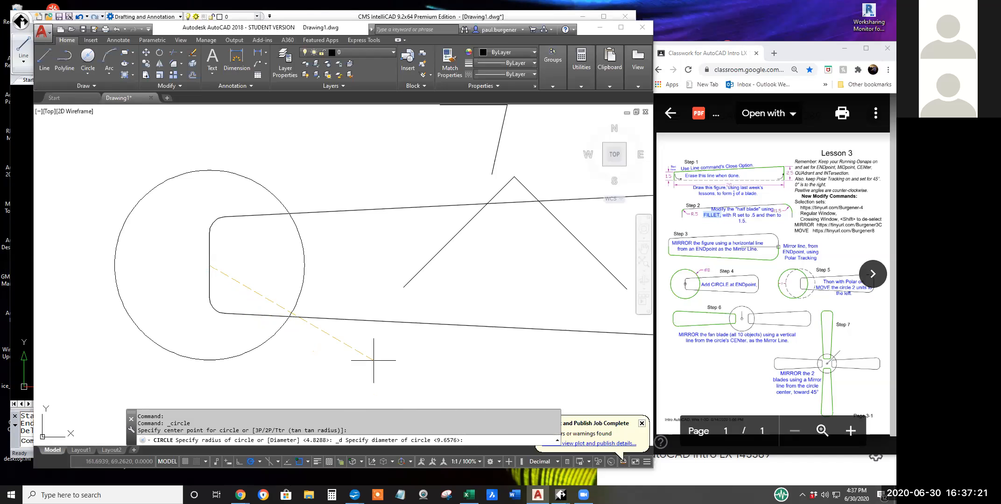
pyautogui.write('8')
pyautogui.press('Return')
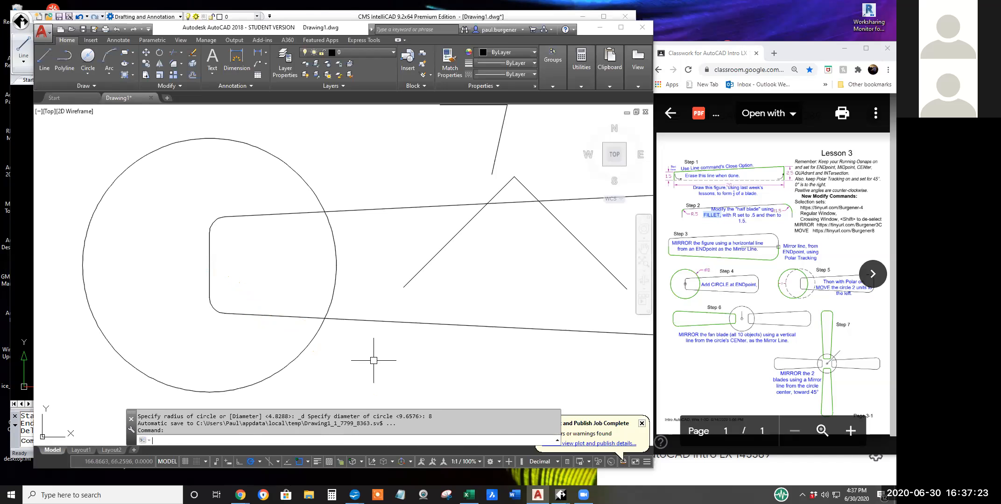
# Move the circle 2 units at 180° with polar tracking, away from the blade's narrow end.
pyautogui.scroll(-1, 385, 337)
pyautogui.scroll(-3, 386, 336)
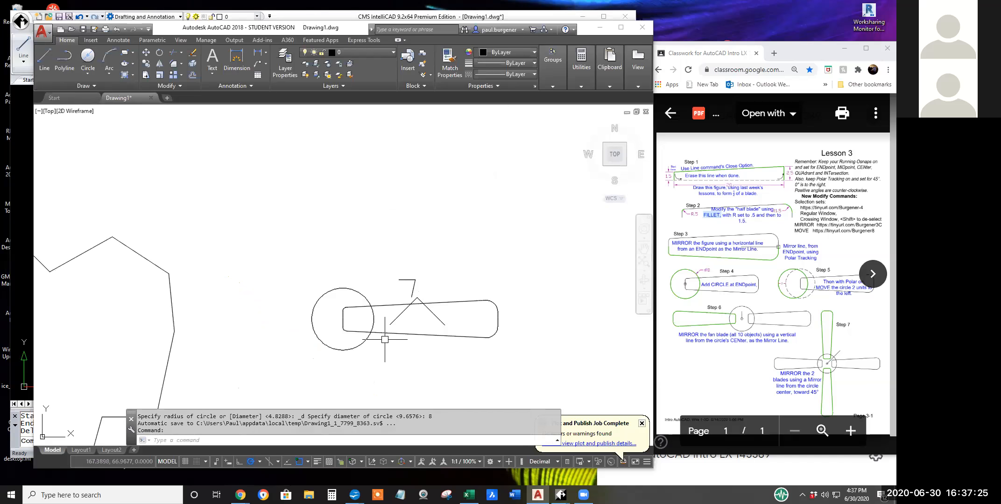
pyautogui.scroll(2, 332, 289)
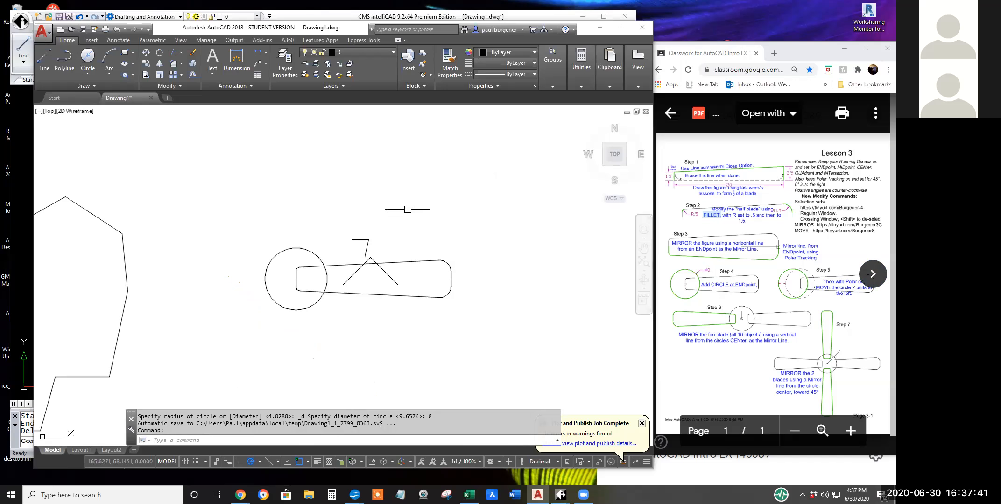
pyautogui.click(146, 51)
pyautogui.click(295, 235)
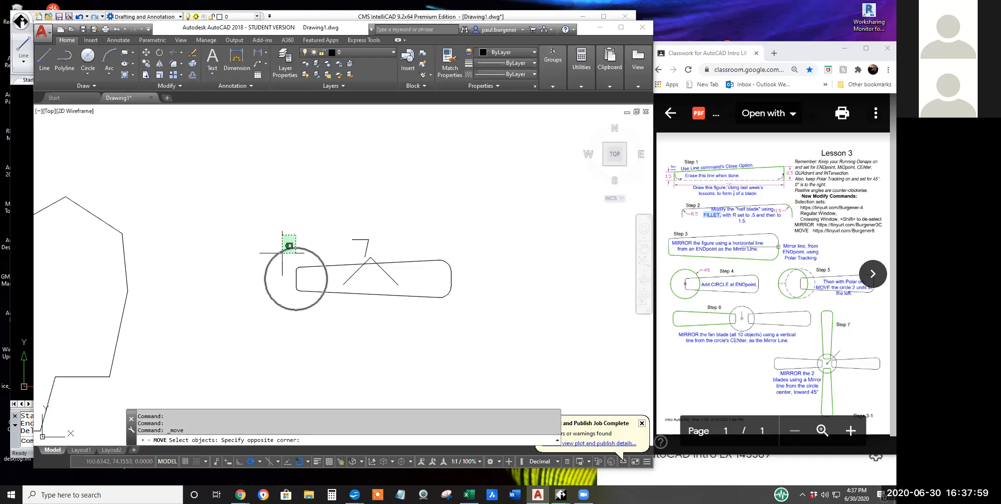
pyautogui.click(284, 254)
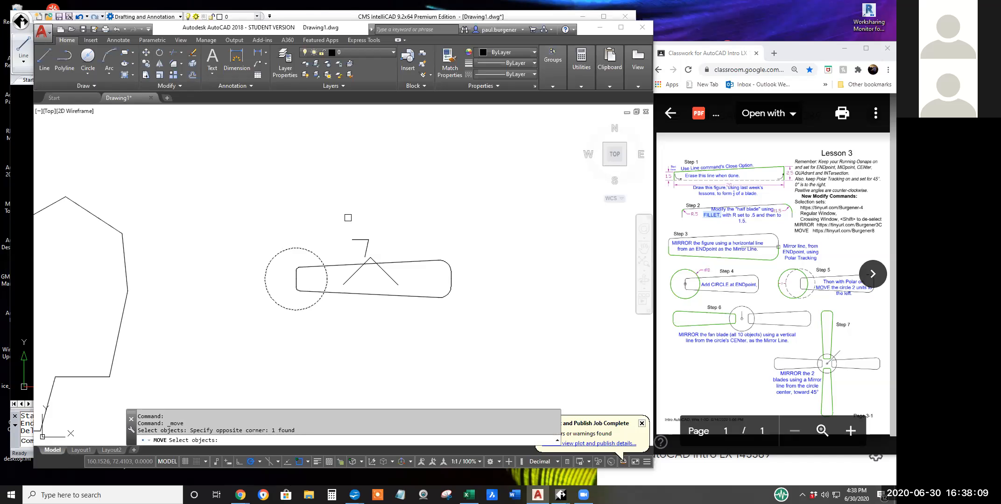
pyautogui.press('Return')
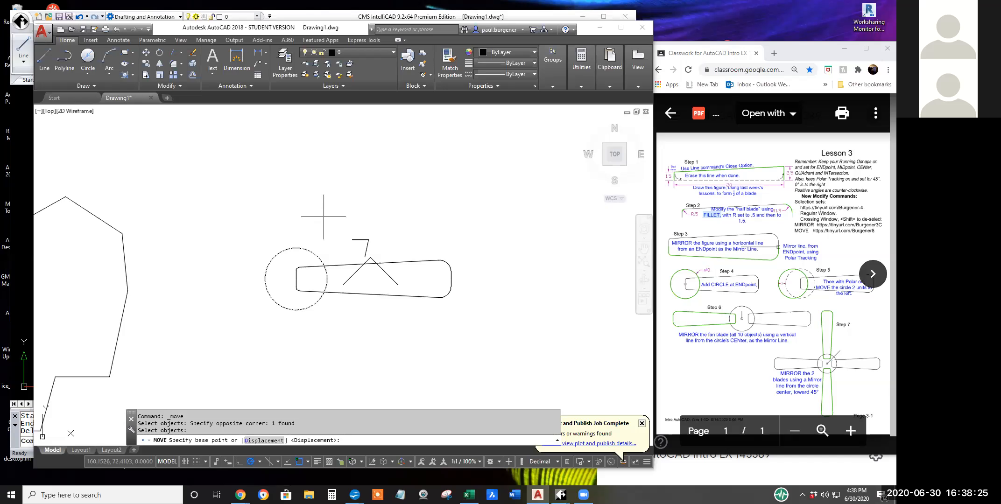
pyautogui.click(348, 215)
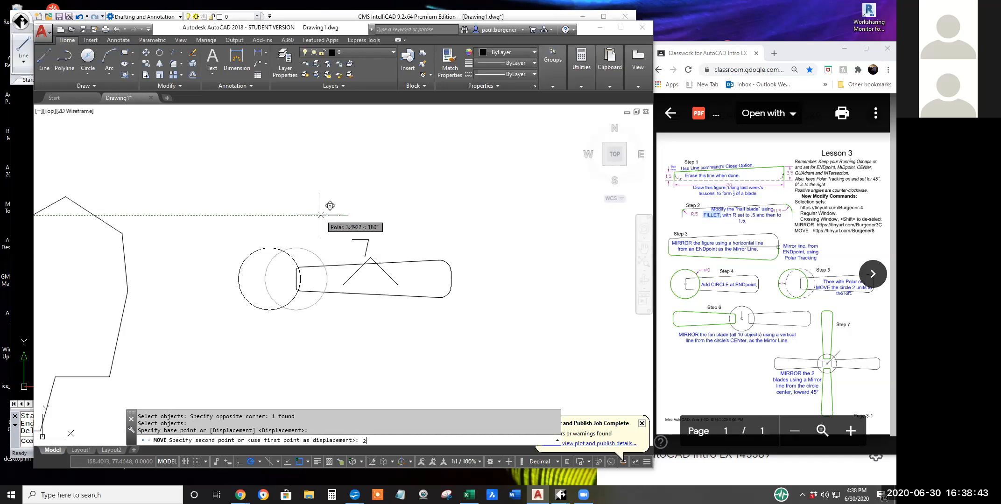
pyautogui.press('Return')
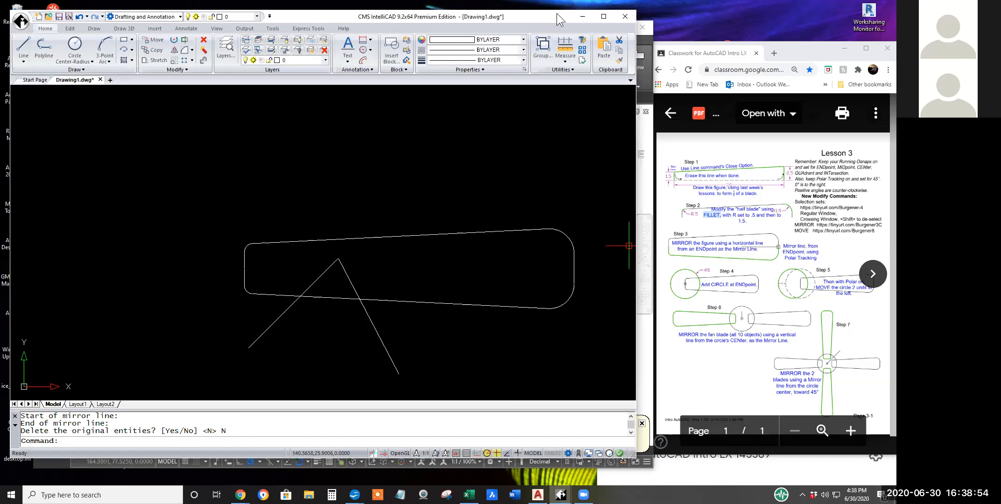
# Switch to CMS IntelliCAD and draw a center-diameter circle of diameter 8 at the endpoint midway along the blade's narrow end.
pyautogui.click(558, 16)
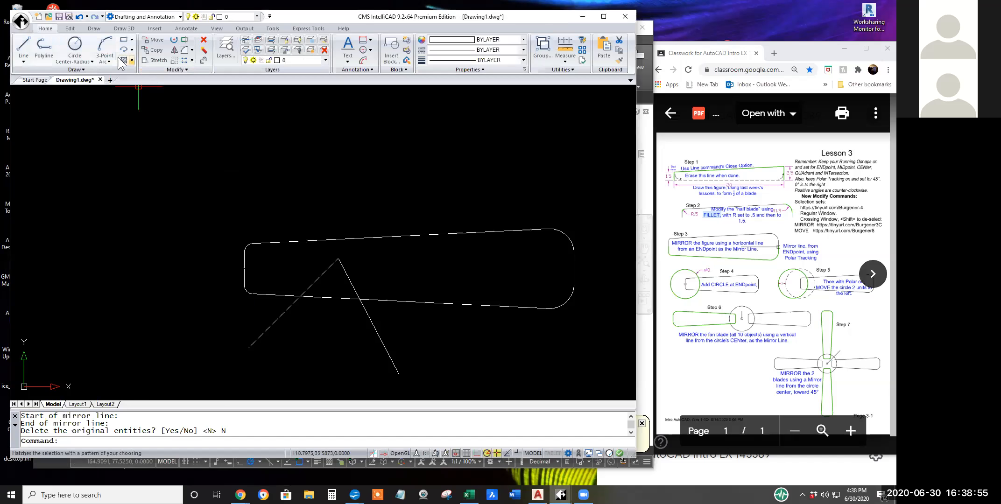
pyautogui.click(89, 62)
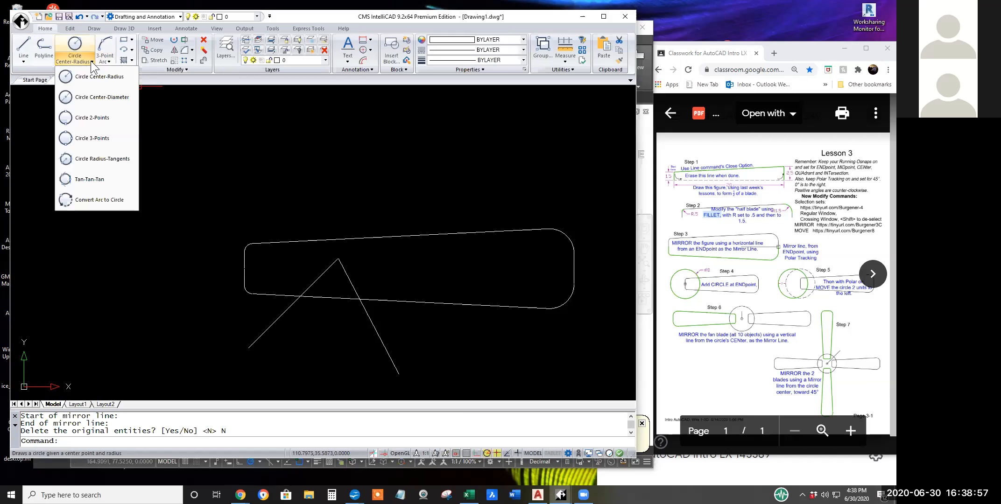
pyautogui.click(98, 96)
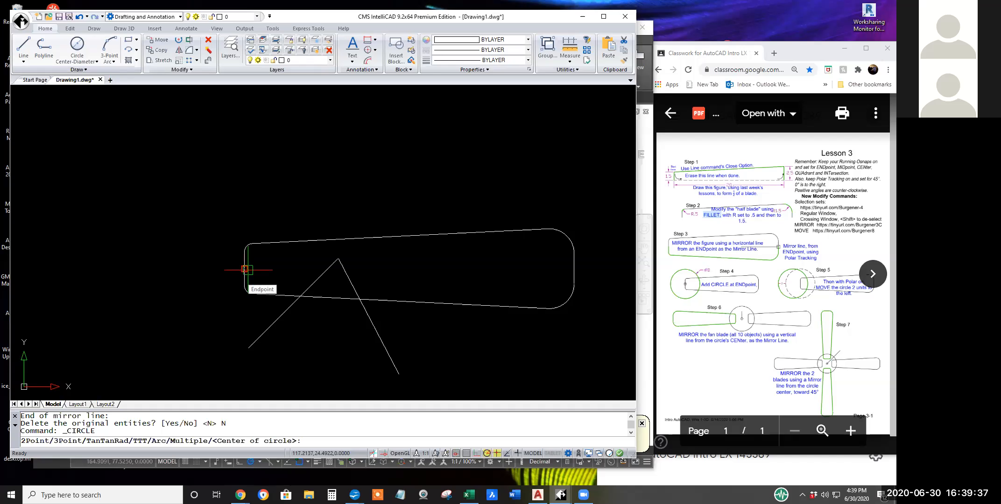
pyautogui.click(244, 269)
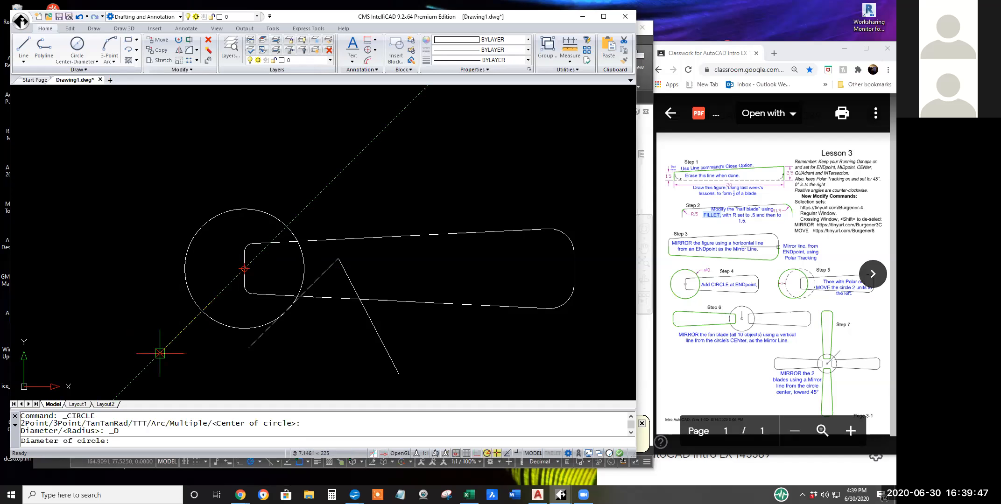
pyautogui.write('8')
pyautogui.press('Return')
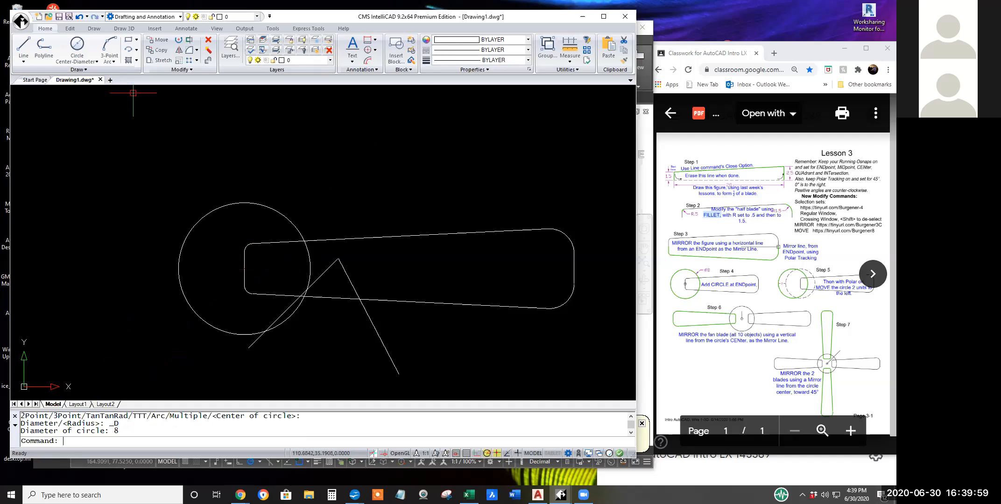
# Move the circle in the IntelliCAD drawing 2 units at 180° with polar tracking.
pyautogui.click(161, 42)
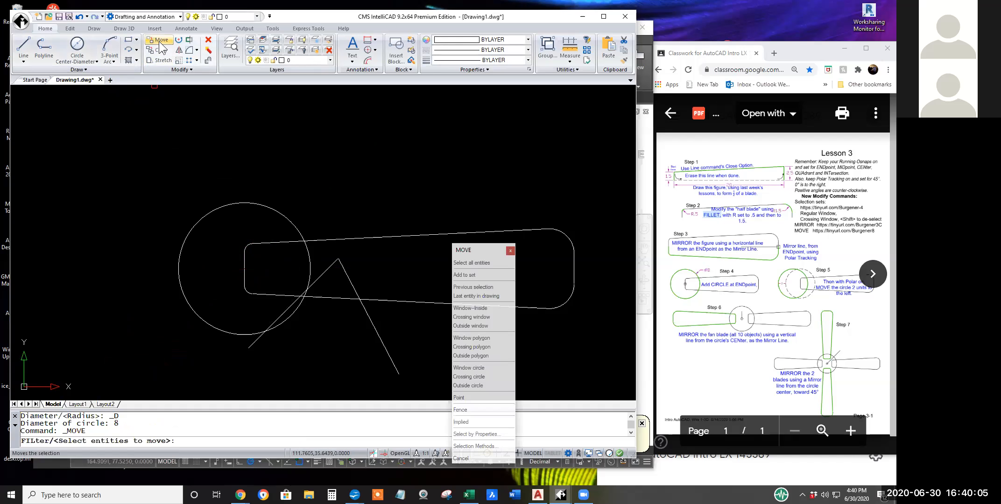
pyautogui.click(233, 189)
pyautogui.click(207, 214)
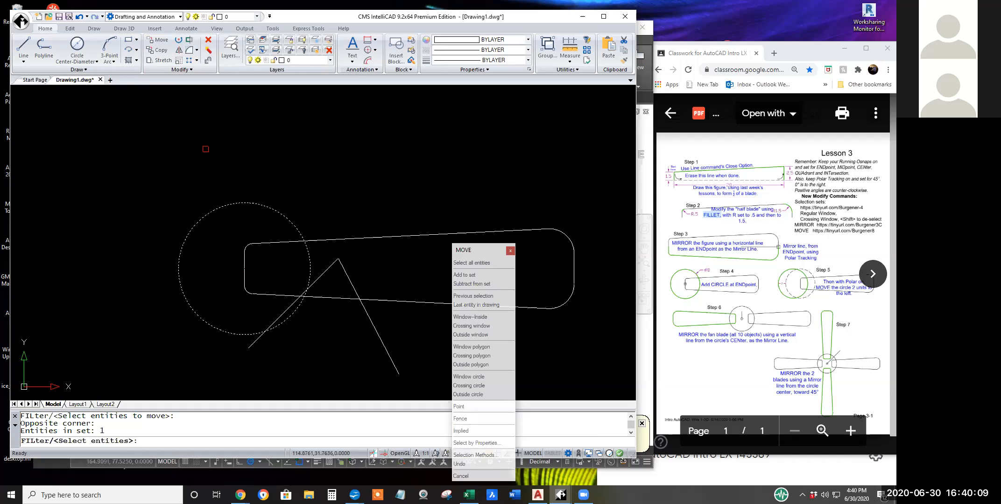
pyautogui.press('Return')
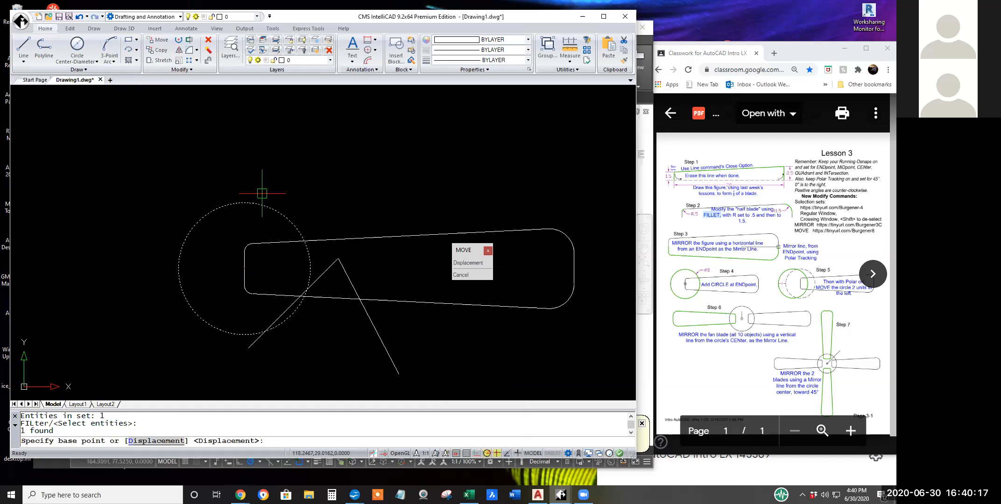
pyautogui.click(321, 171)
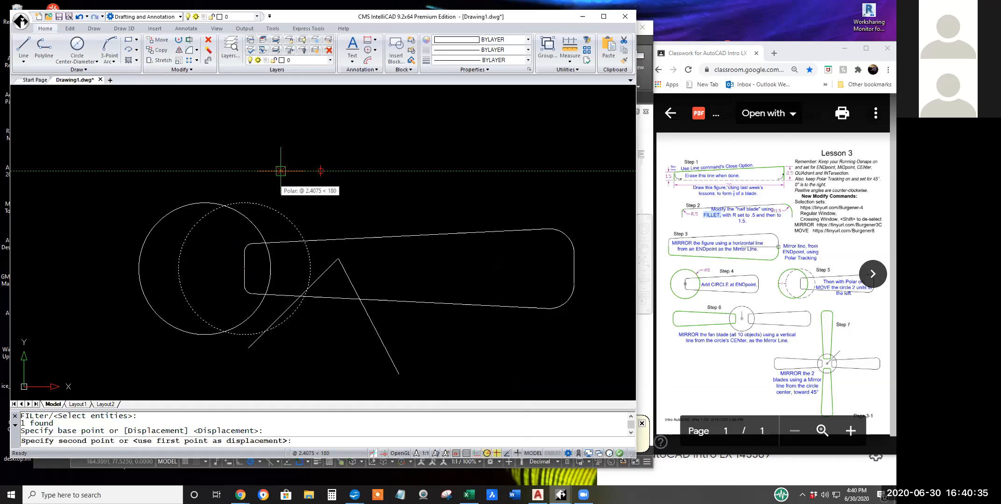
pyautogui.write('2')
pyautogui.press('Return')
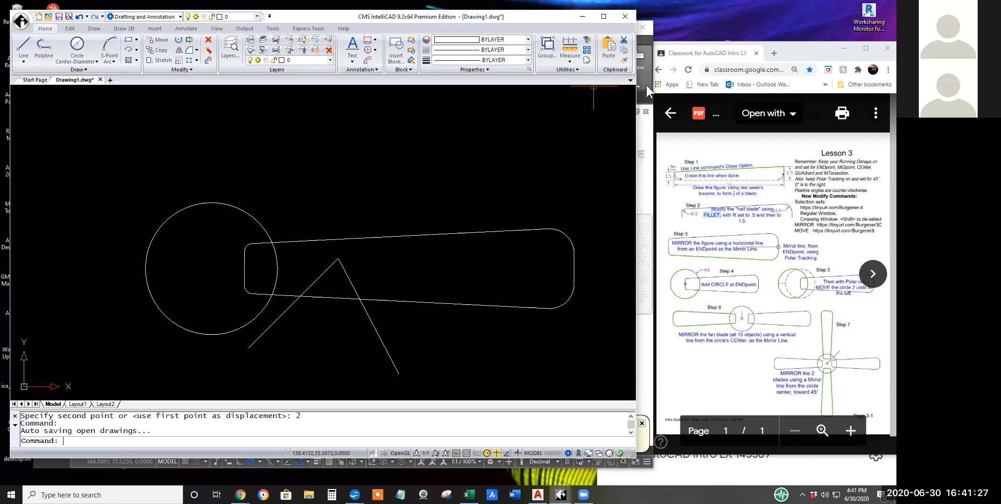
# Switch to AutoCAD and mirror the blade, excluding the two angled lines, about a vertical line through the circle's center, keeping the source objects.
pyautogui.click(648, 323)
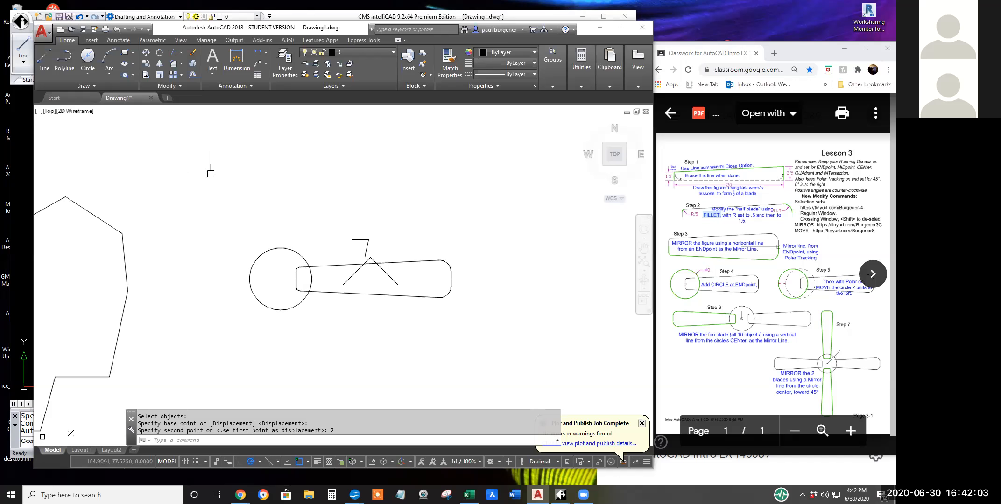
pyautogui.click(160, 61)
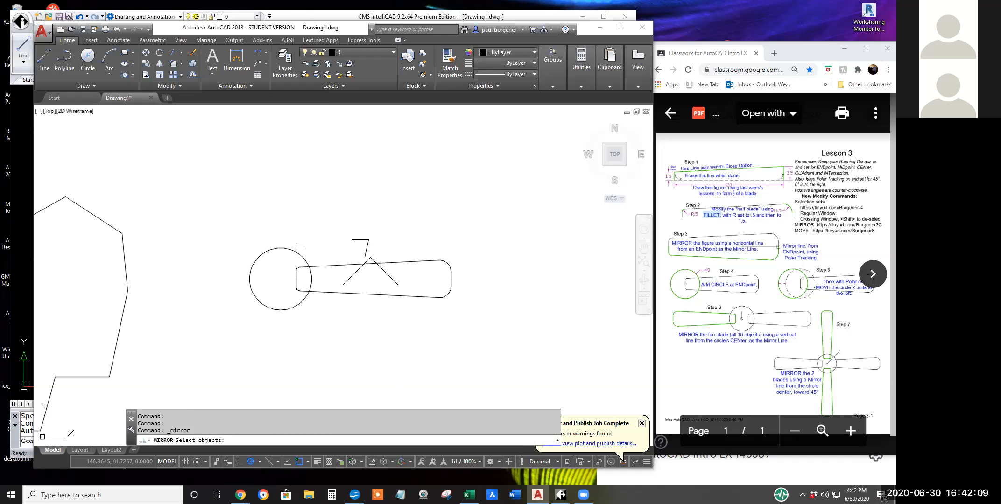
pyautogui.moveTo(286, 254)
pyautogui.mouseDown()
pyautogui.moveTo(458, 303)
pyautogui.moveTo(471, 274)
pyautogui.mouseUp()
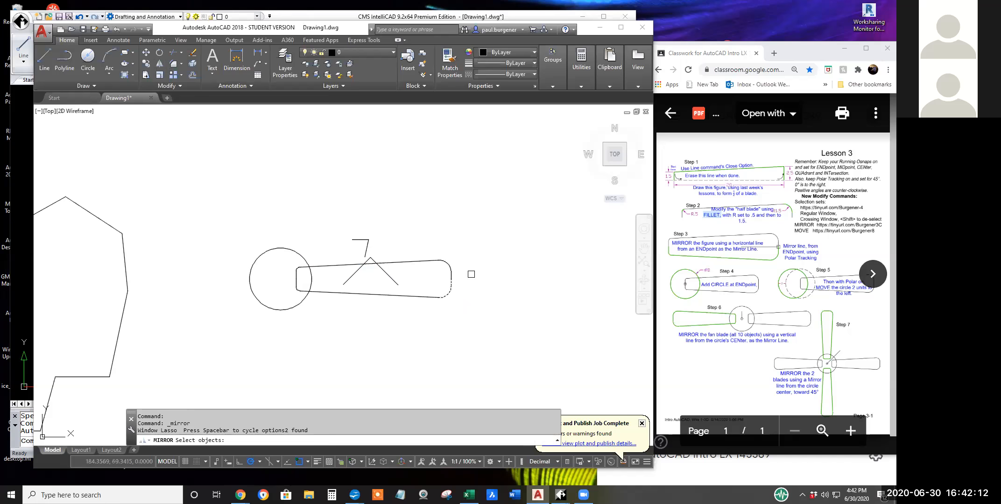
pyautogui.click(287, 256)
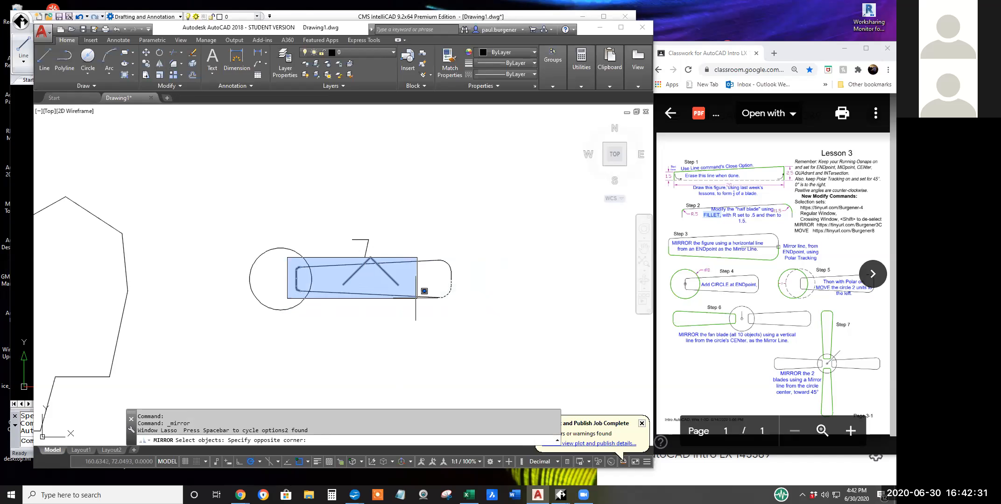
pyautogui.click(474, 303)
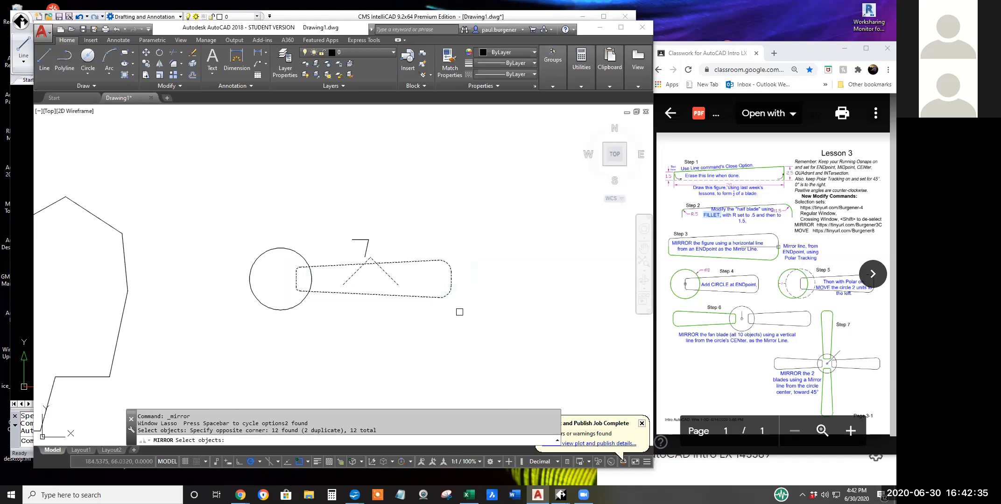
pyautogui.keyDown('shift'); pyautogui.click(391, 278); pyautogui.keyUp('shift')
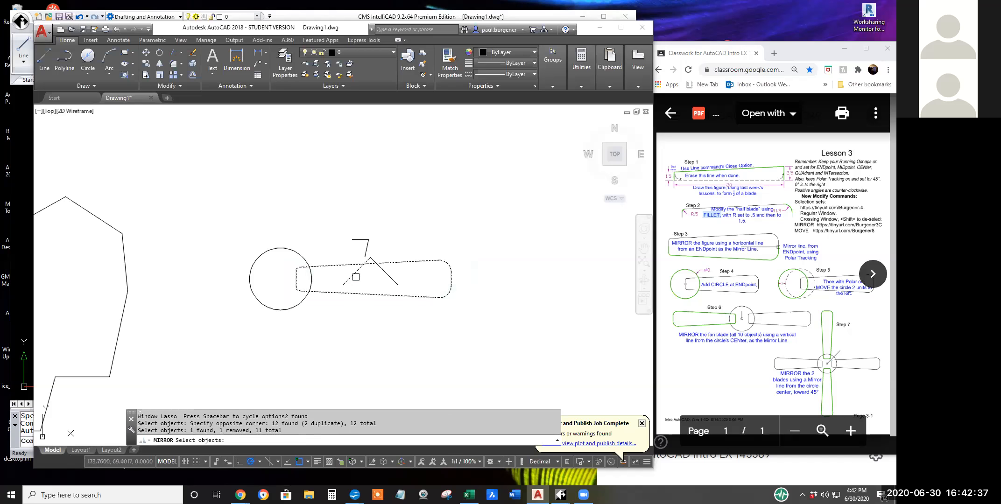
pyautogui.keyDown('shift'); pyautogui.click(352, 277); pyautogui.keyUp('shift')
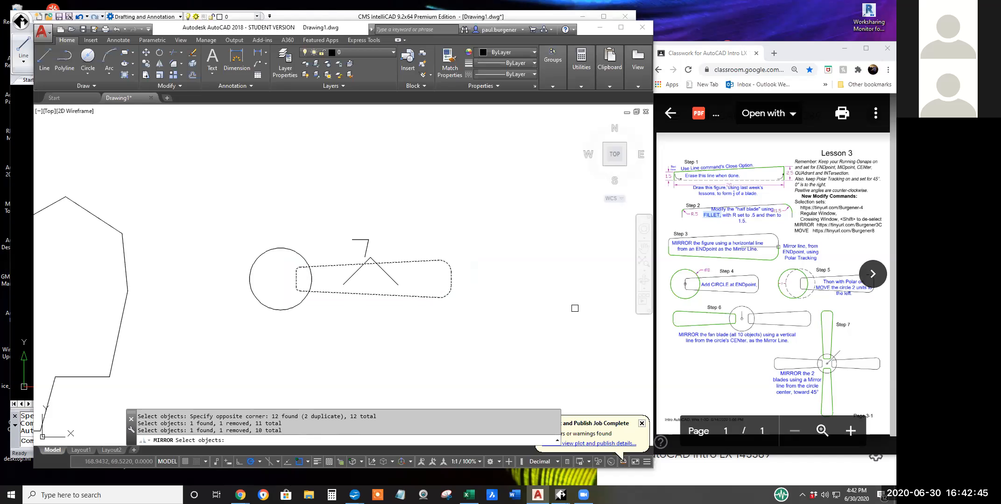
pyautogui.moveTo(284, 431); pyautogui.dragTo(259, 430)
pyautogui.click(280, 432)
pyautogui.click(280, 432)
pyautogui.press('Return')
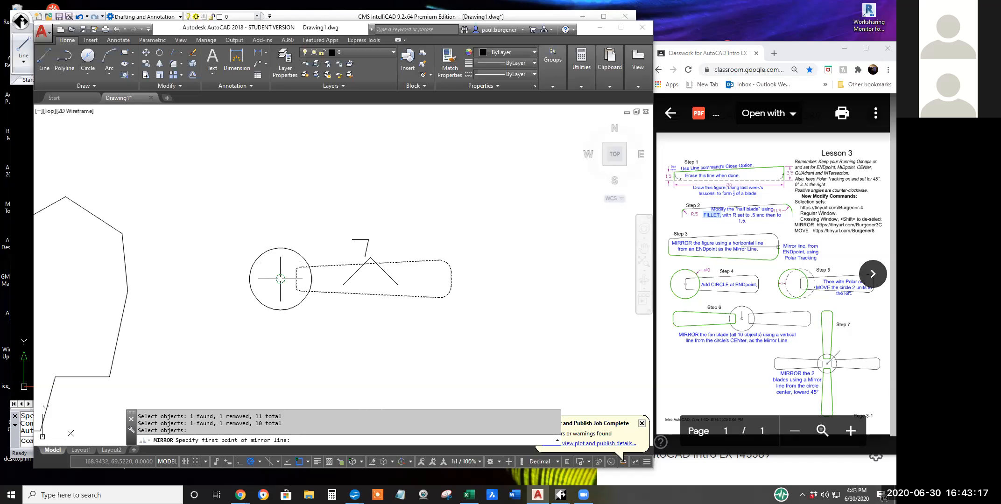
pyautogui.click(280, 278)
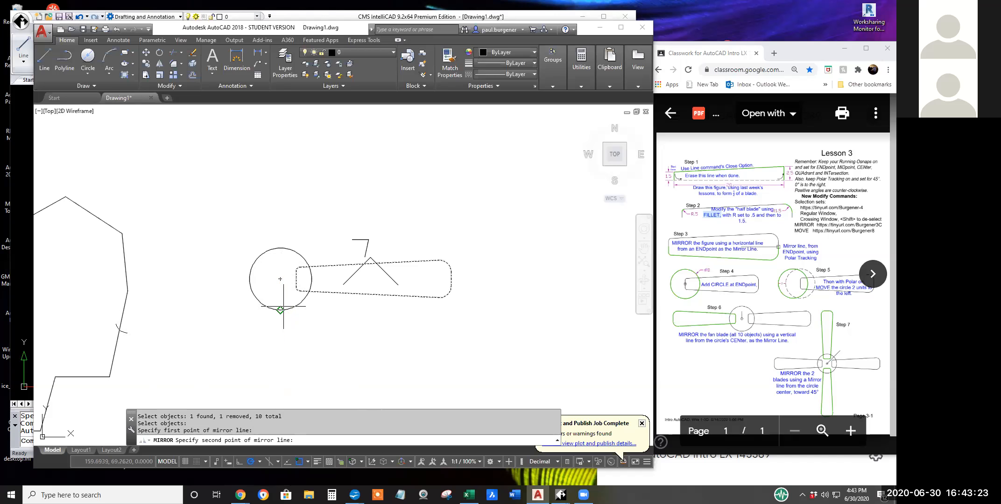
pyautogui.click(280, 201)
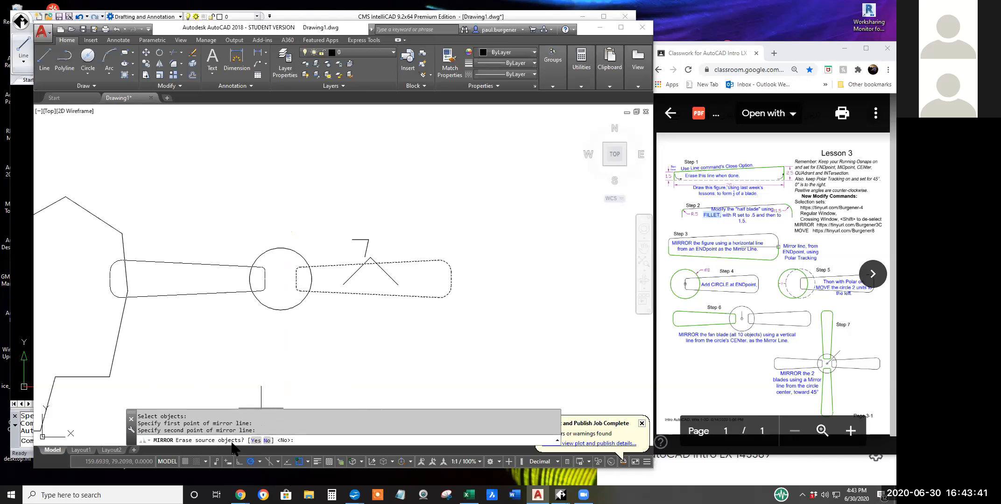
pyautogui.rightClick(492, 248)
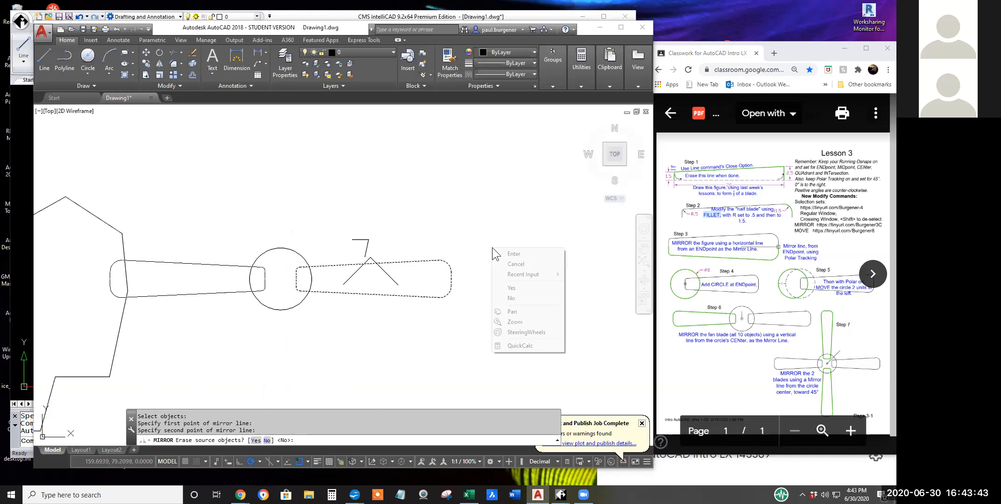
pyautogui.click(514, 297)
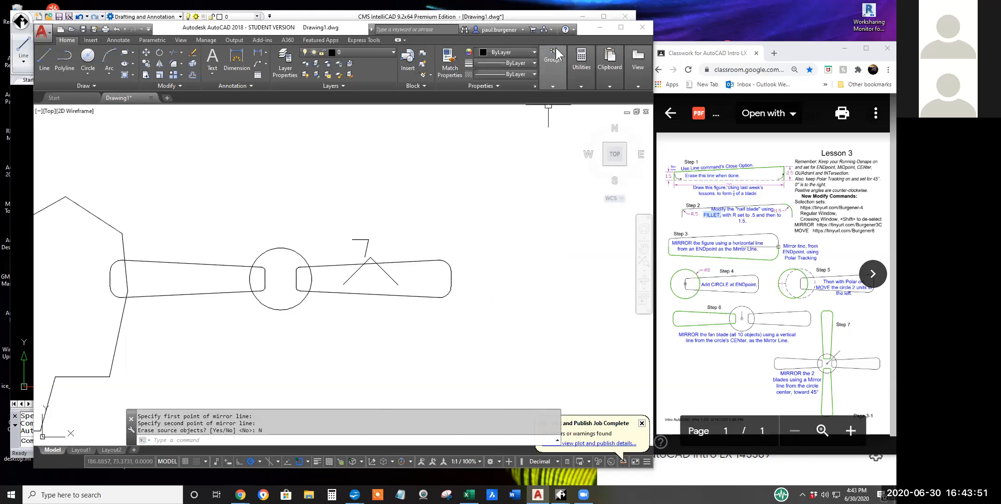
# Switch to CMS IntelliCAD and mirror the blade's 10 entities about the vertical line from the circle's center to its lower quadrant, keeping the originals.
pyautogui.click(544, 14)
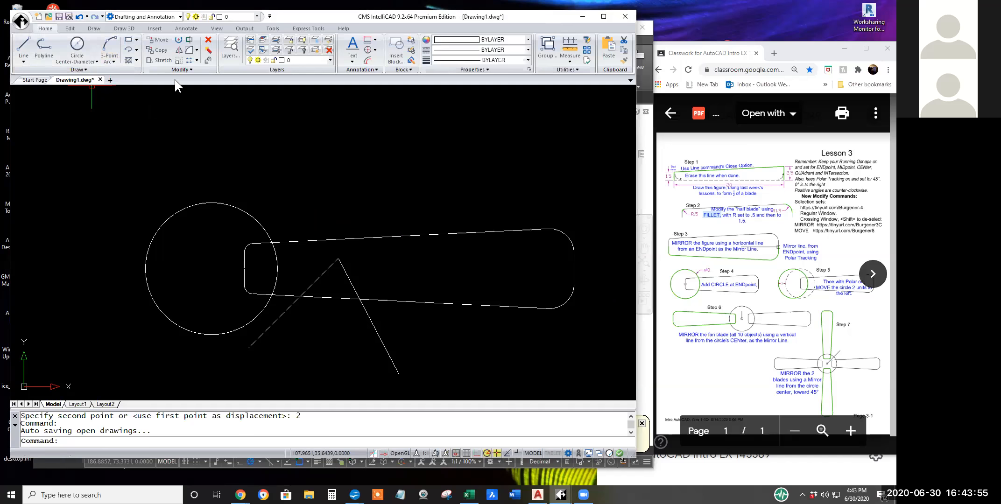
pyautogui.click(180, 49)
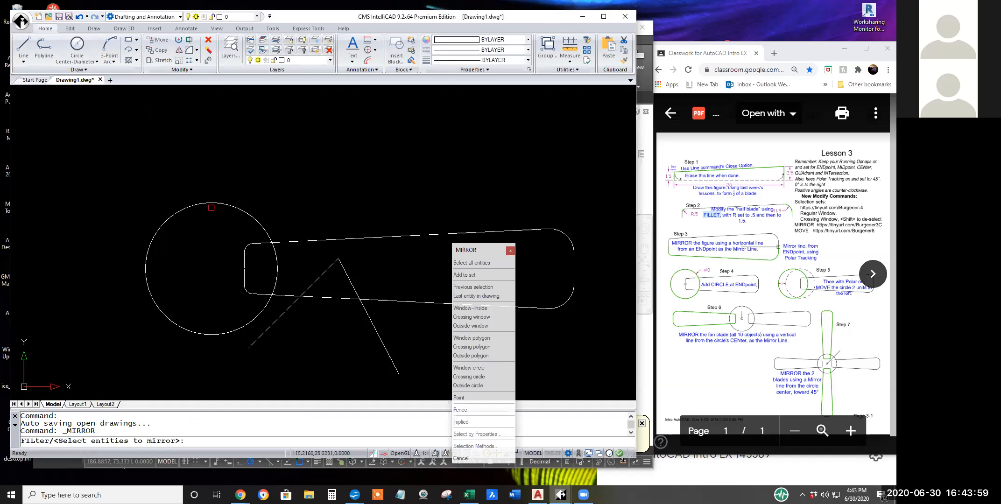
pyautogui.click(215, 211)
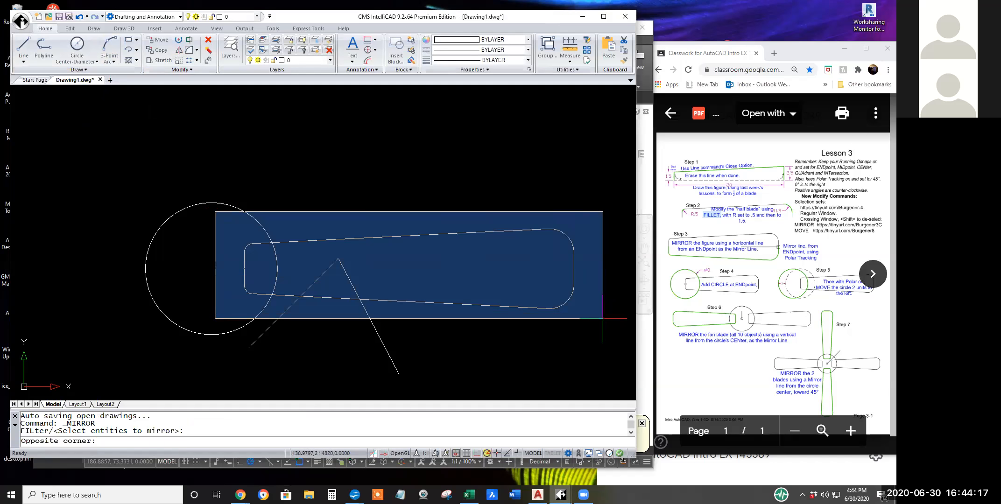
pyautogui.click(602, 318)
pyautogui.rightClick(602, 318)
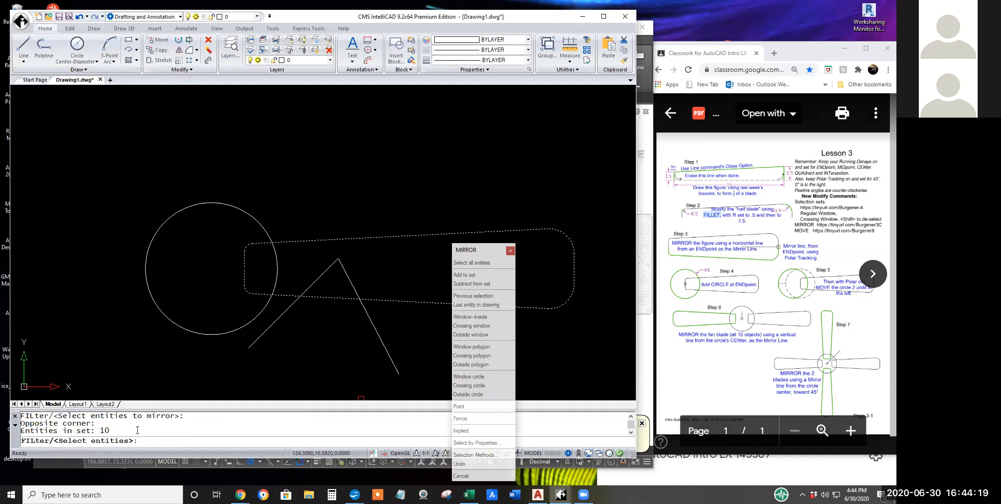
pyautogui.moveTo(112, 431); pyautogui.dragTo(20, 430)
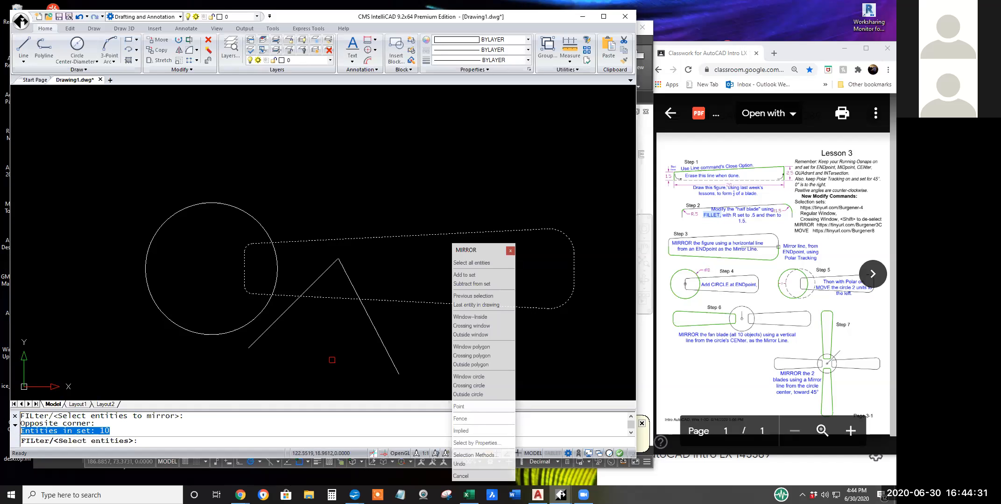
pyautogui.press('Return')
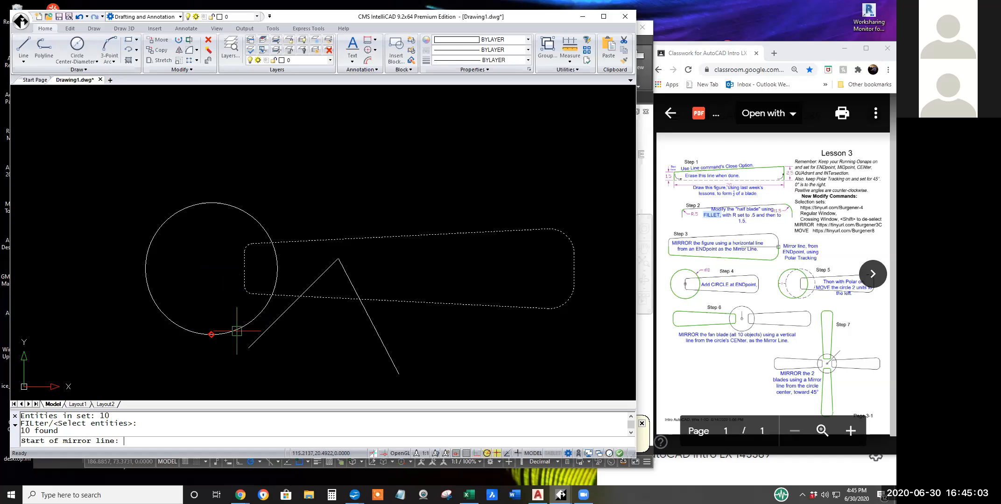
pyautogui.click(211, 269)
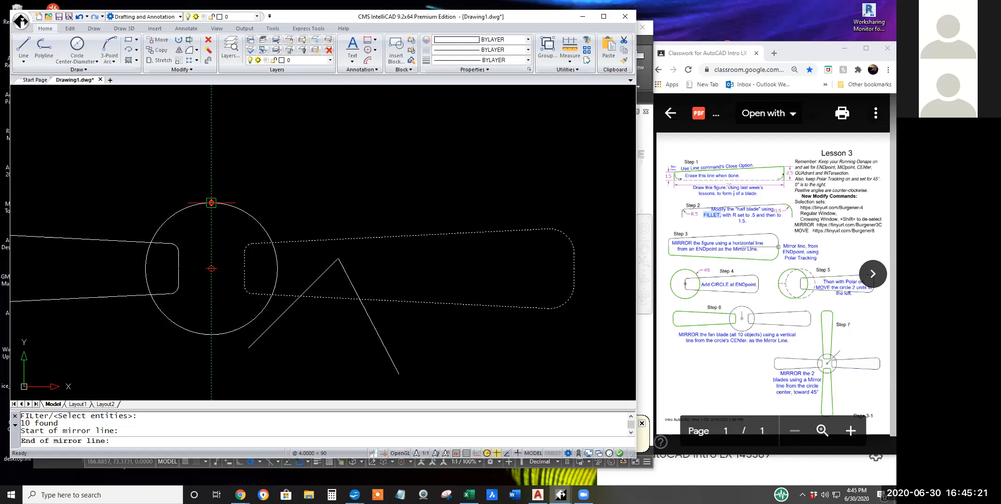
pyautogui.click(211, 334)
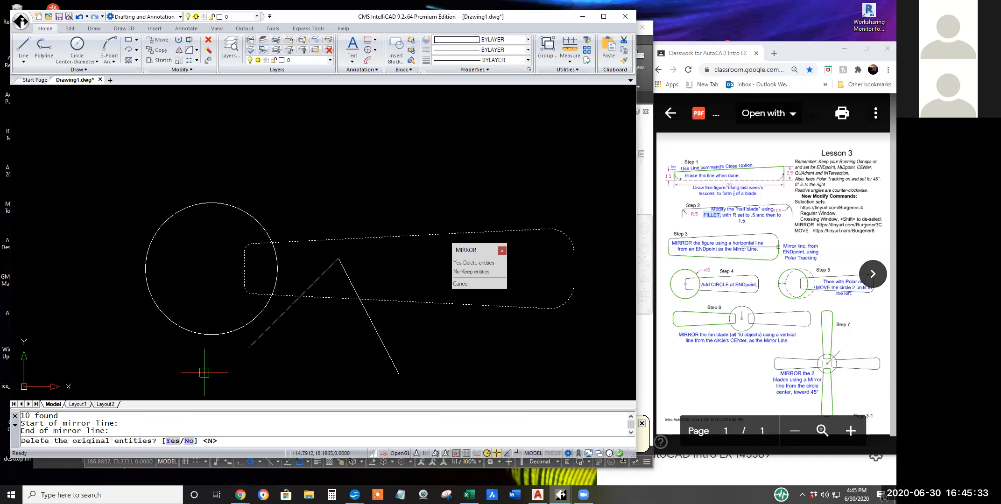
pyautogui.click(467, 273)
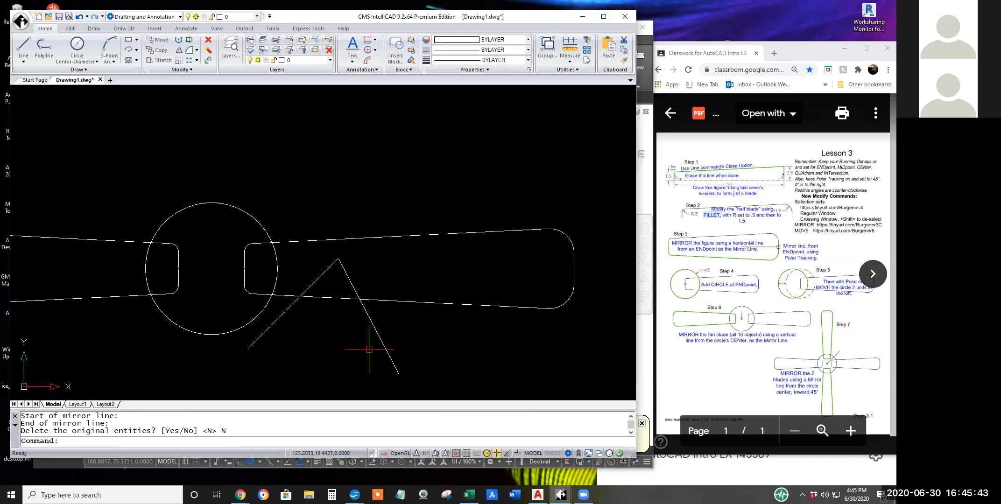
pyautogui.scroll(-2, 324, 350)
pyautogui.scroll(-1, 329, 348)
pyautogui.moveTo(330, 349); pyautogui.dragTo(404, 298, button='middle')
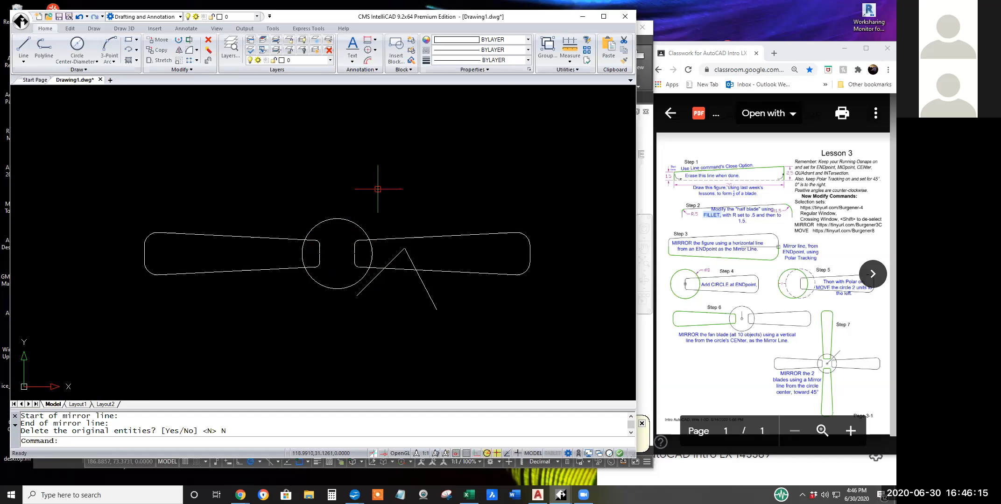
# Switch to AutoCAD and highlight the Step 7 mirror line wording about the circle center and 45° in the lesson PDF.
pyautogui.click(646, 405)
pyautogui.moveTo(391, 335); pyautogui.dragTo(479, 340, button='middle')
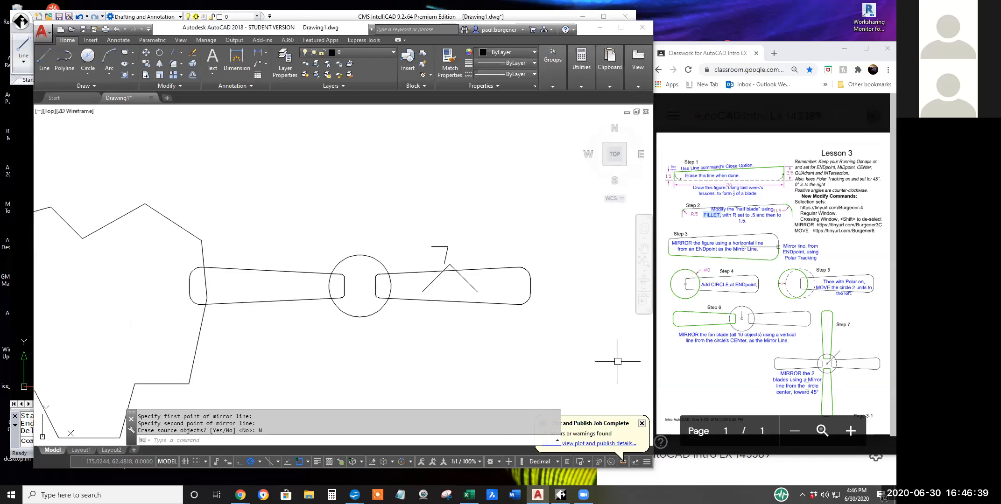
pyautogui.moveTo(819, 393); pyautogui.dragTo(807, 388)
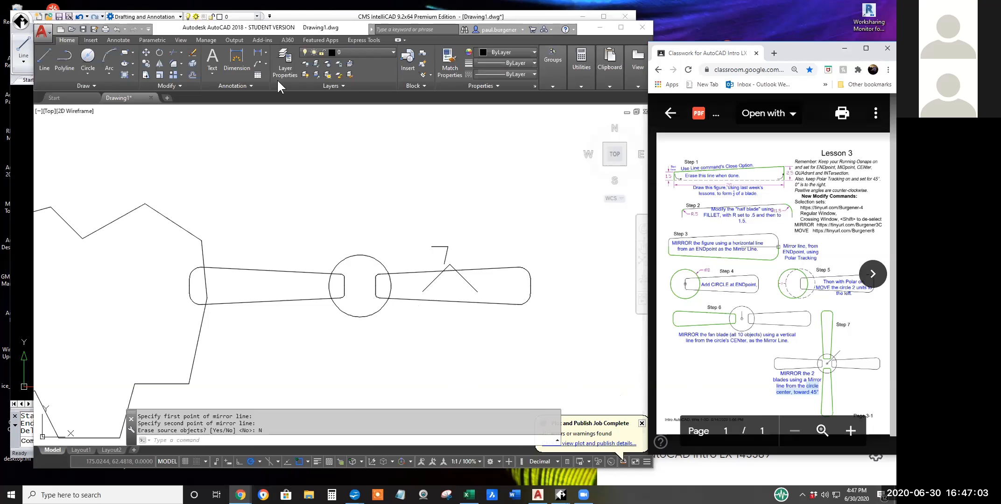
# Mirror both blades, excluding the two angled lines, about a polar-tracked 225° line from the circle's center, keeping the source objects.
pyautogui.click(160, 64)
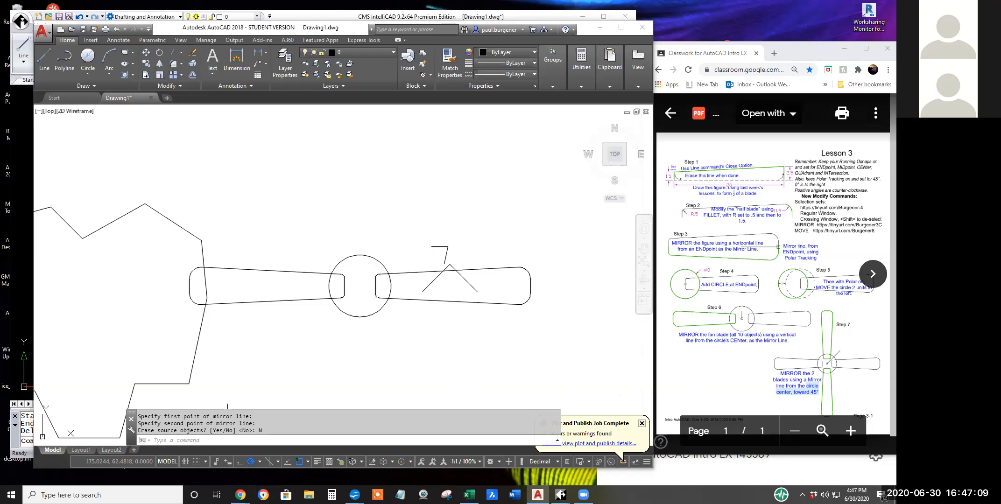
pyautogui.click(160, 64)
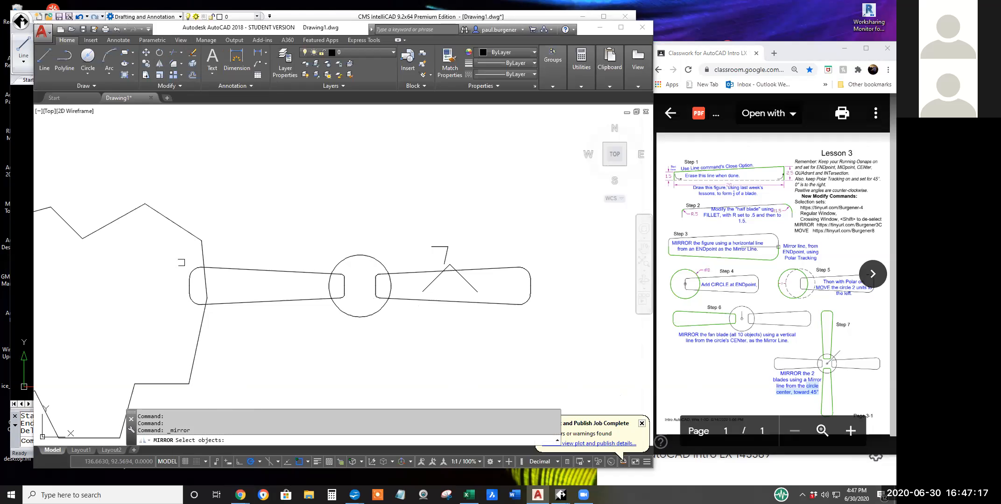
pyautogui.moveTo(181, 263)
pyautogui.mouseDown()
pyautogui.moveTo(291, 288)
pyautogui.moveTo(230, 270)
pyautogui.moveTo(237, 286)
pyautogui.mouseUp()
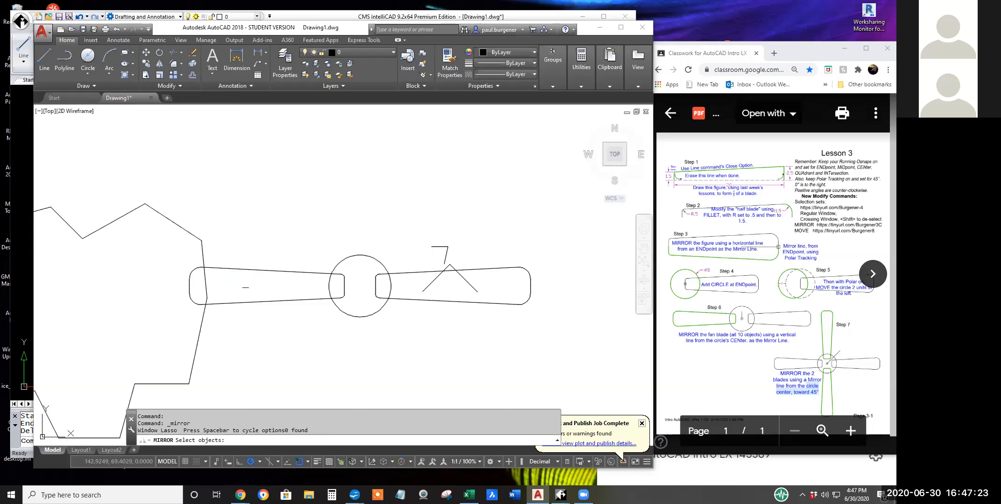
pyautogui.click(185, 263)
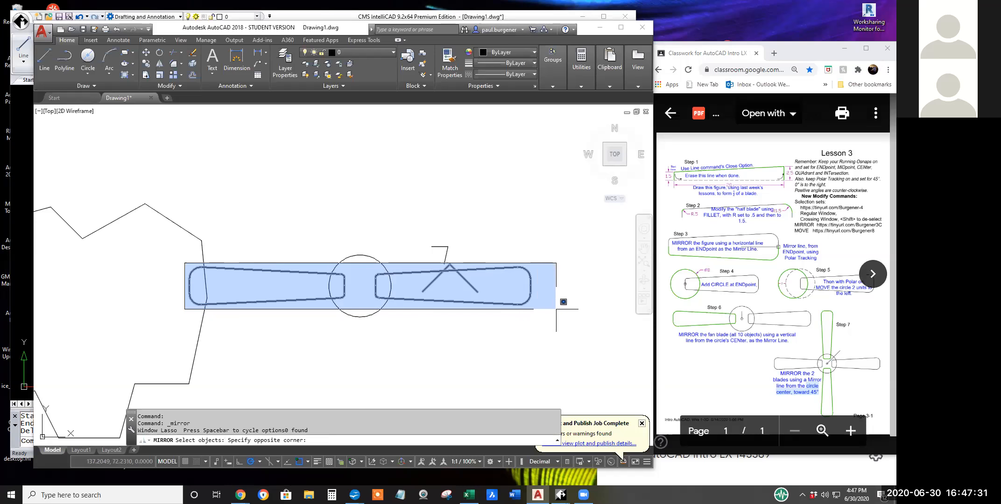
pyautogui.click(553, 310)
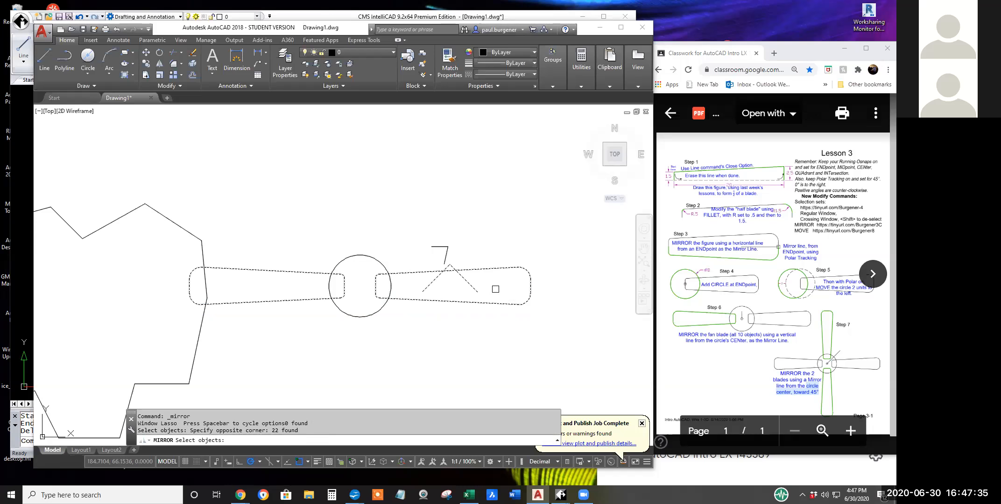
pyautogui.keyDown('shift'); pyautogui.click(473, 288); pyautogui.keyUp('shift')
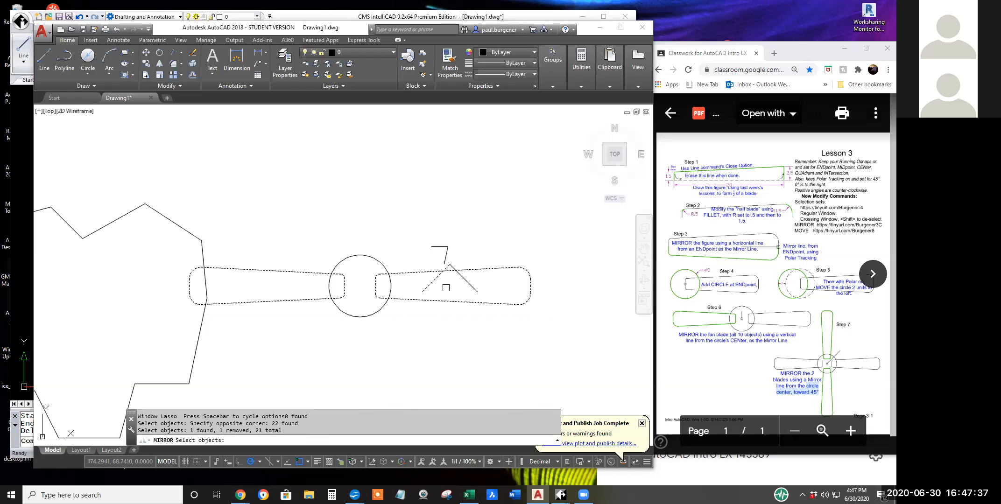
pyautogui.keyDown('shift'); pyautogui.click(432, 285); pyautogui.keyUp('shift')
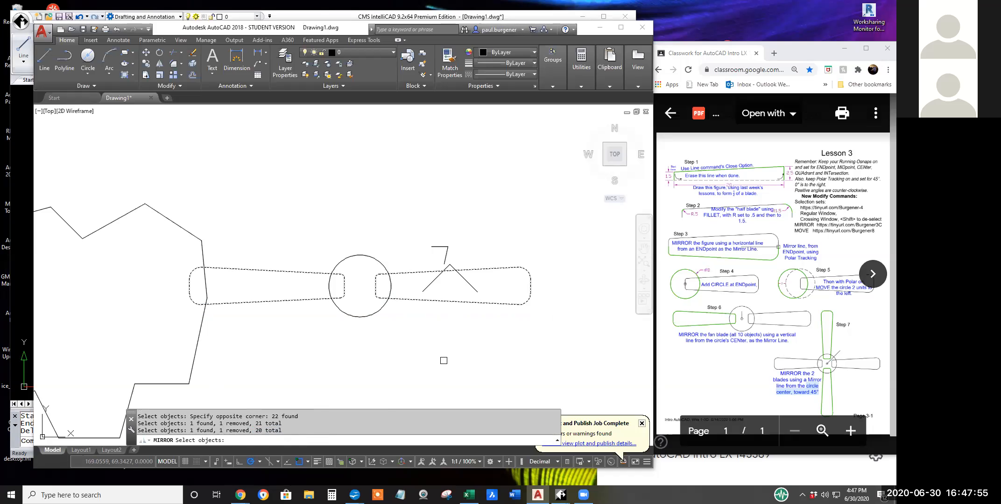
pyautogui.press('Return')
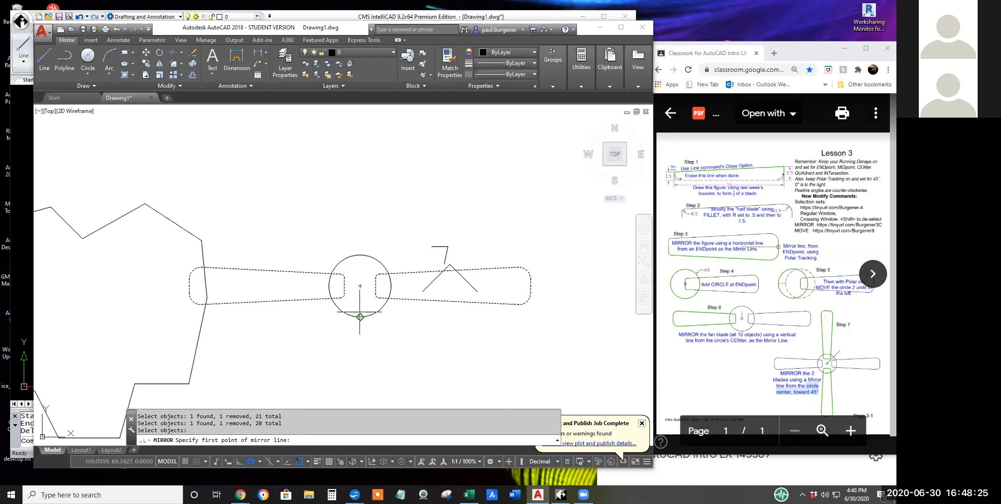
pyautogui.click(360, 285)
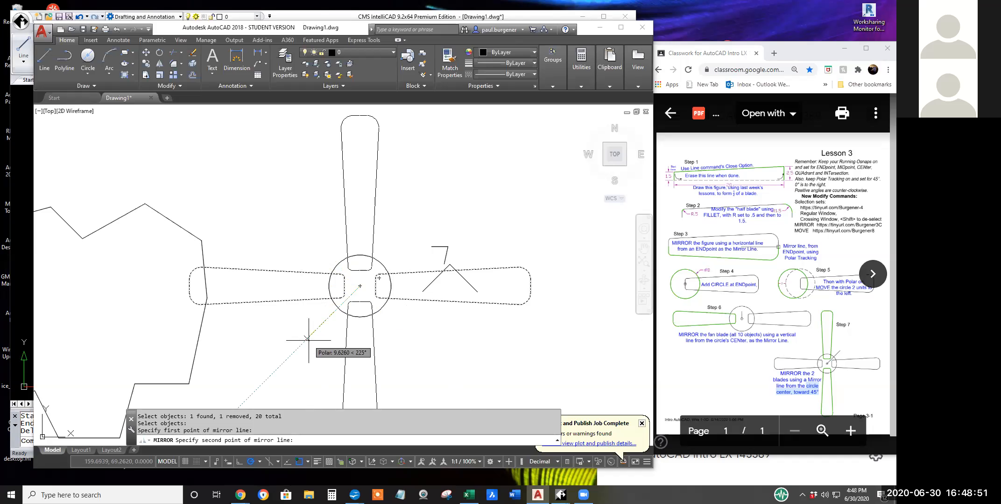
pyautogui.click(308, 339)
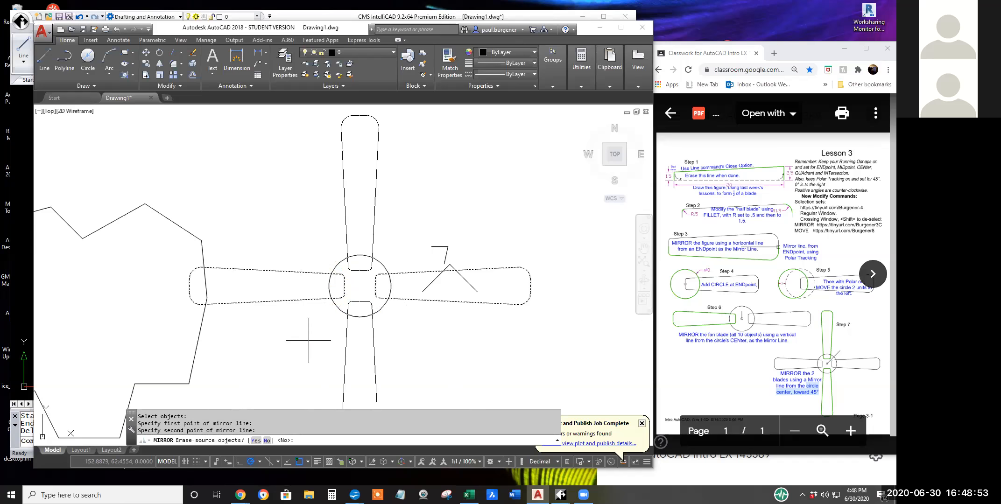
pyautogui.rightClick(480, 330)
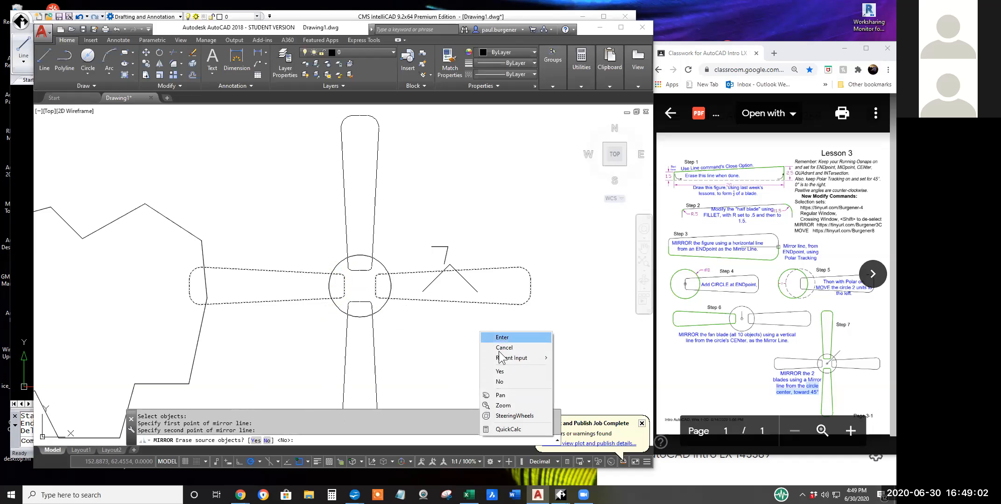
pyautogui.click(500, 382)
pyautogui.scroll(-3, 449, 335)
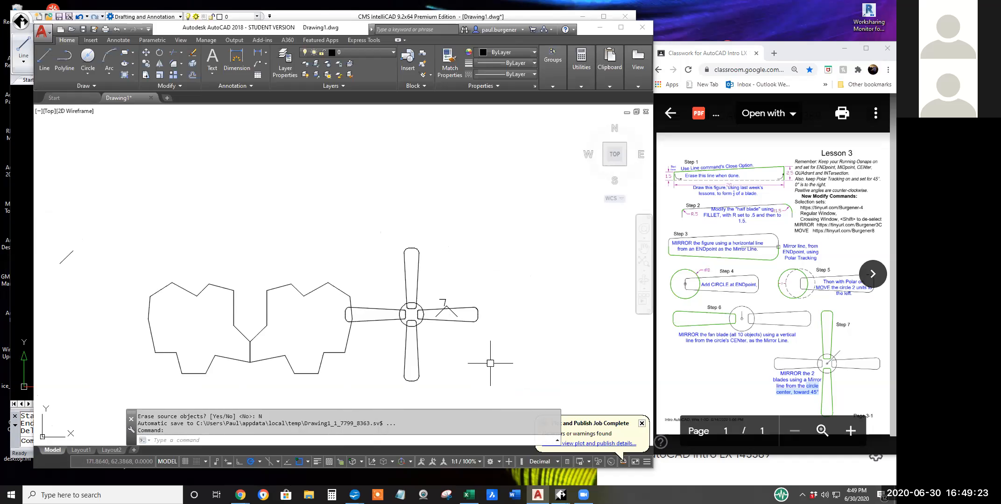
# Switch to CMS IntelliCAD and mirror the two blades' 20 entities about a polar-tracked 225° line from the circle's center, keeping the originals.
pyautogui.click(533, 14)
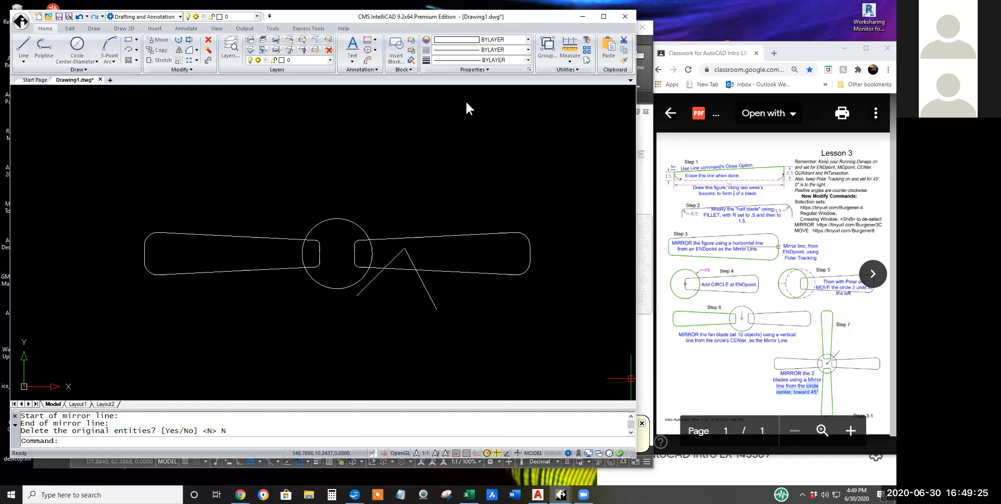
pyautogui.click(181, 53)
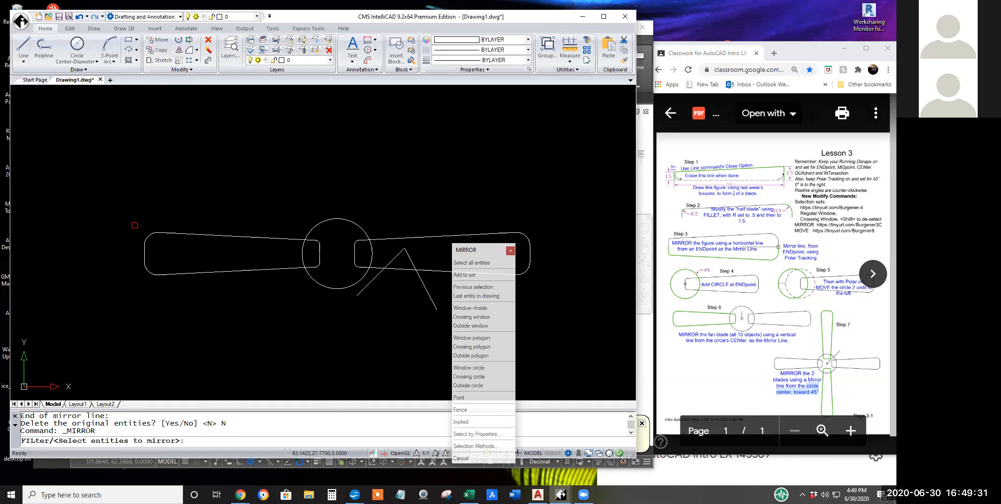
pyautogui.click(134, 225)
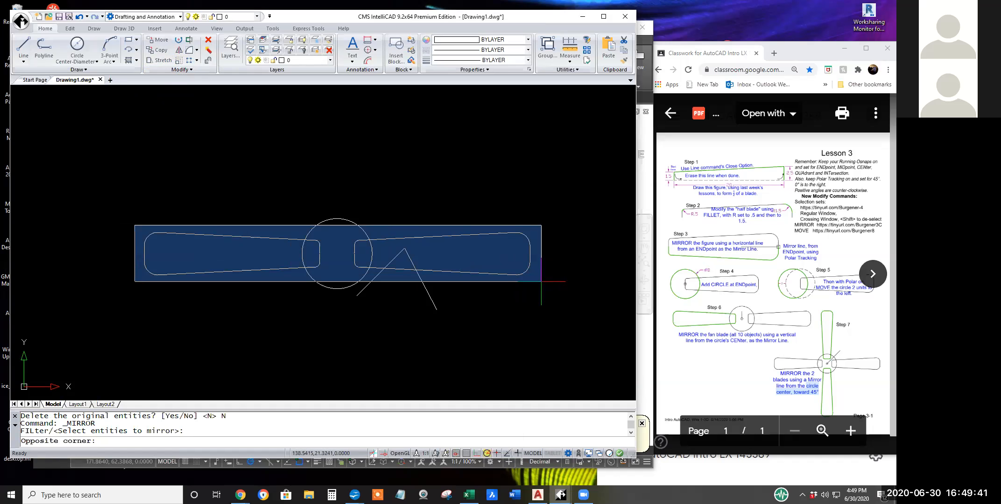
pyautogui.click(541, 281)
pyautogui.click(133, 220)
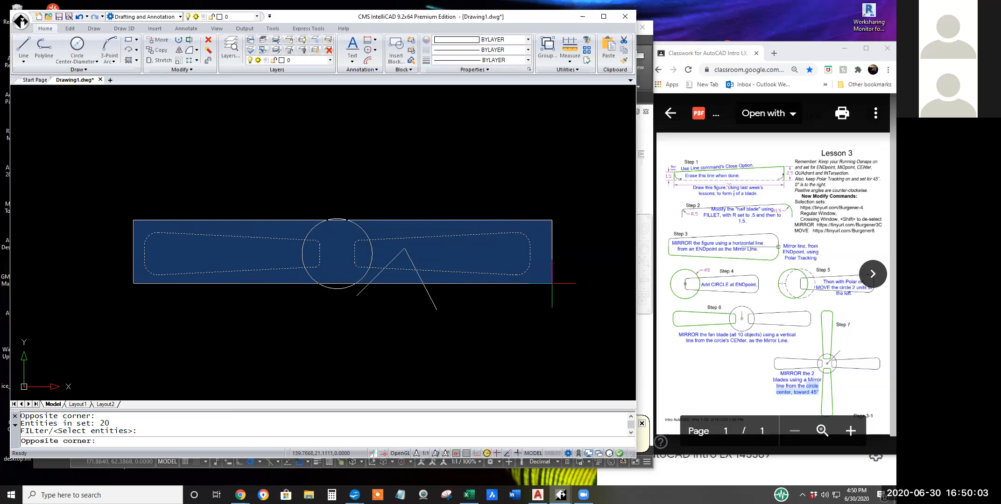
pyautogui.click(554, 283)
pyautogui.rightClick(552, 281)
pyautogui.moveTo(111, 432); pyautogui.dragTo(18, 429)
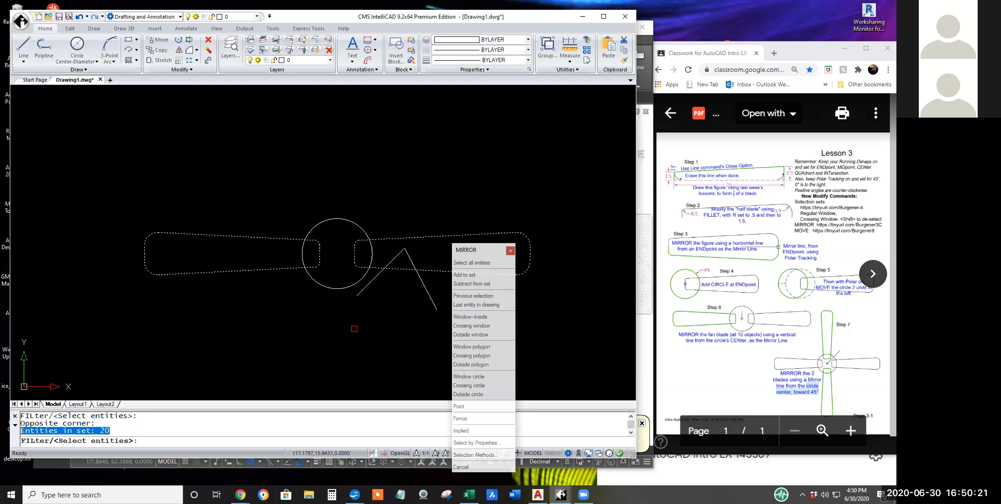
pyautogui.press('Return')
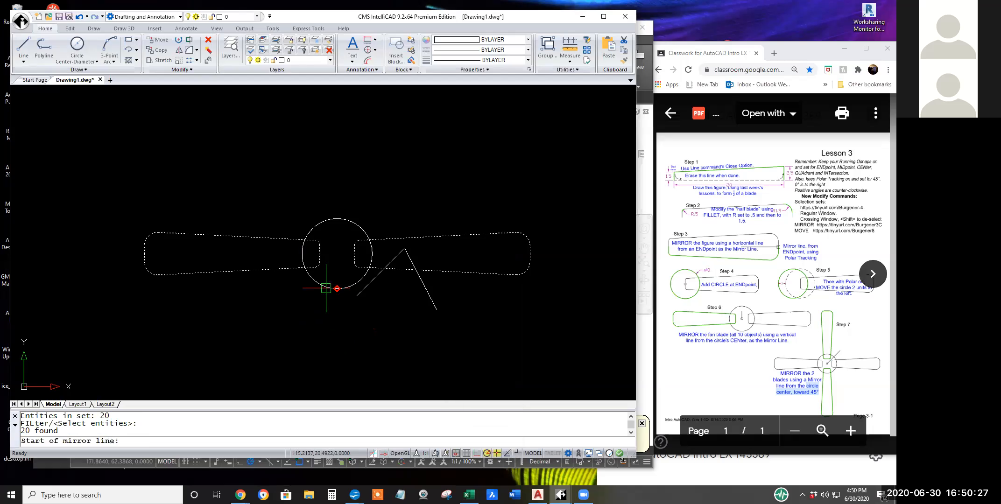
pyautogui.click(337, 254)
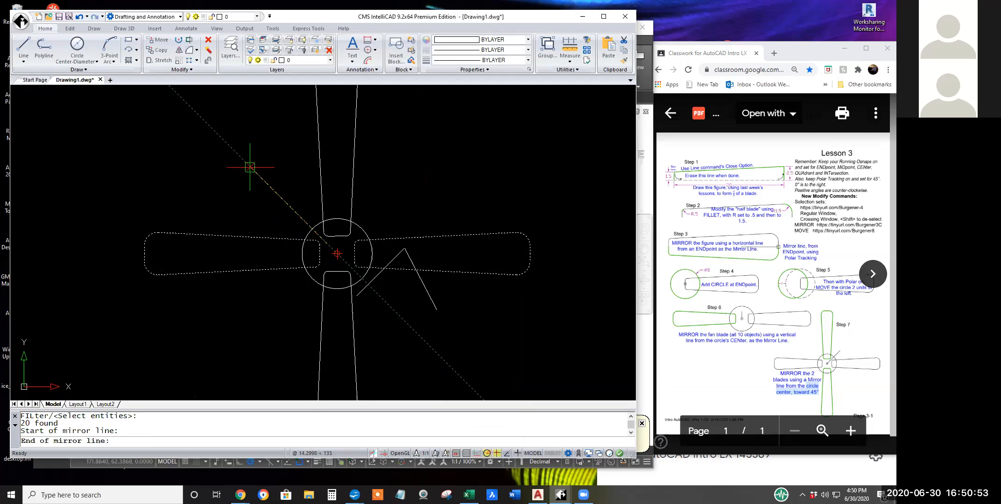
pyautogui.click(243, 348)
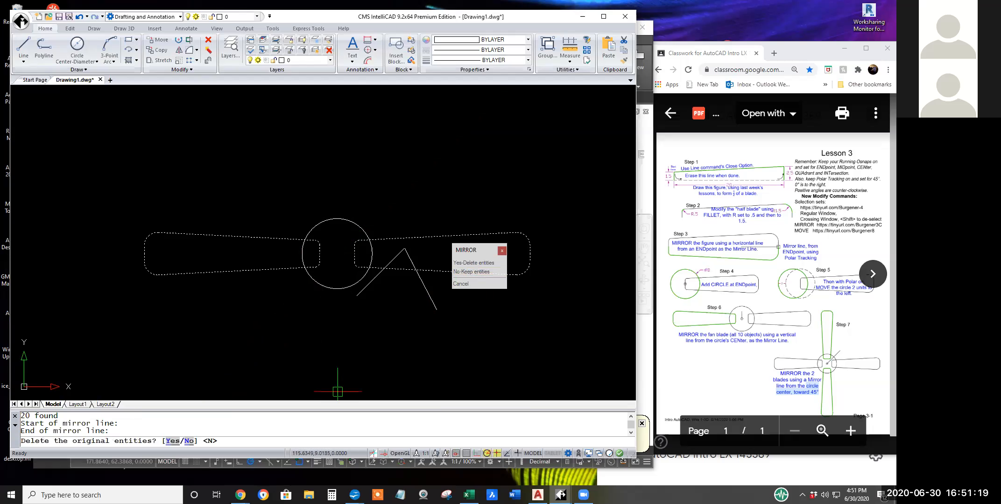
pyautogui.click(469, 272)
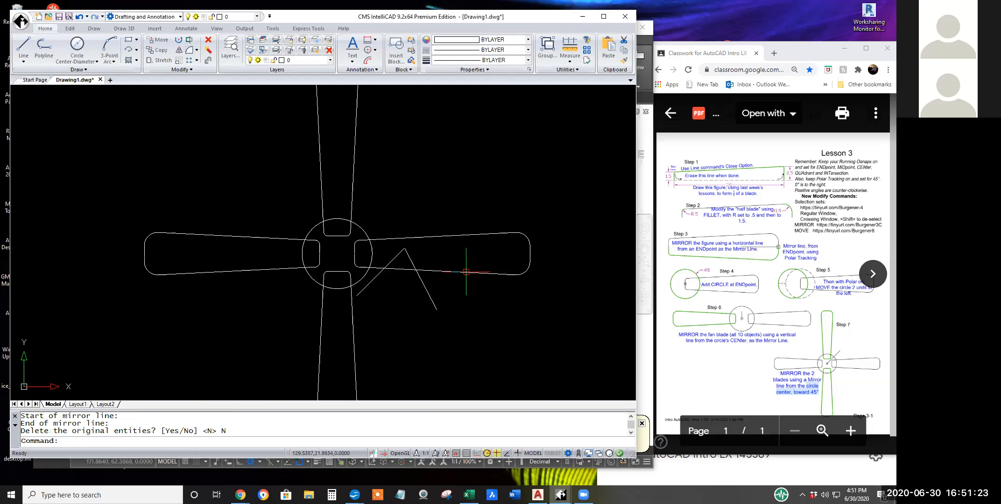
pyautogui.scroll(-2, 472, 324)
pyautogui.scroll(-1, 472, 324)
pyautogui.moveTo(481, 336)
pyautogui.mouseDown(button='middle')
pyautogui.moveTo(371, 273)
pyautogui.moveTo(342, 284)
pyautogui.mouseUp(button='middle')
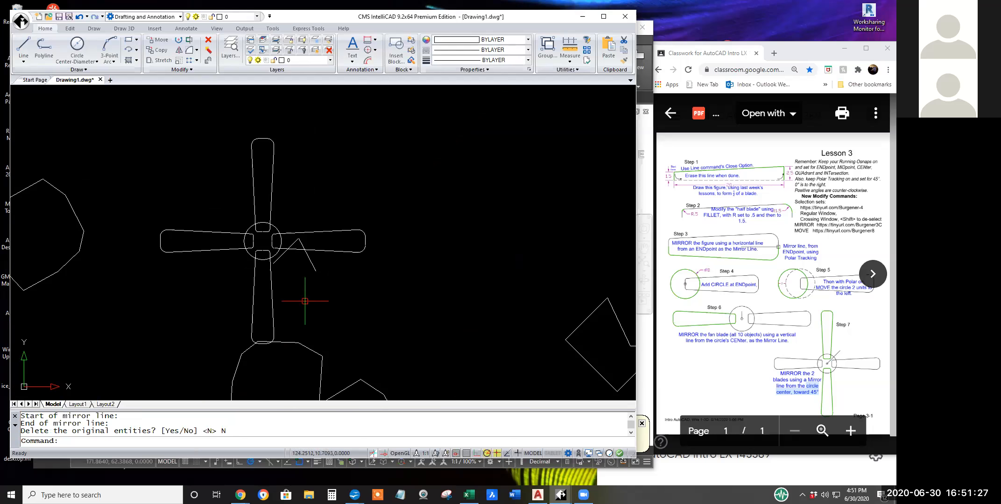
pyautogui.scroll(4, 285, 248)
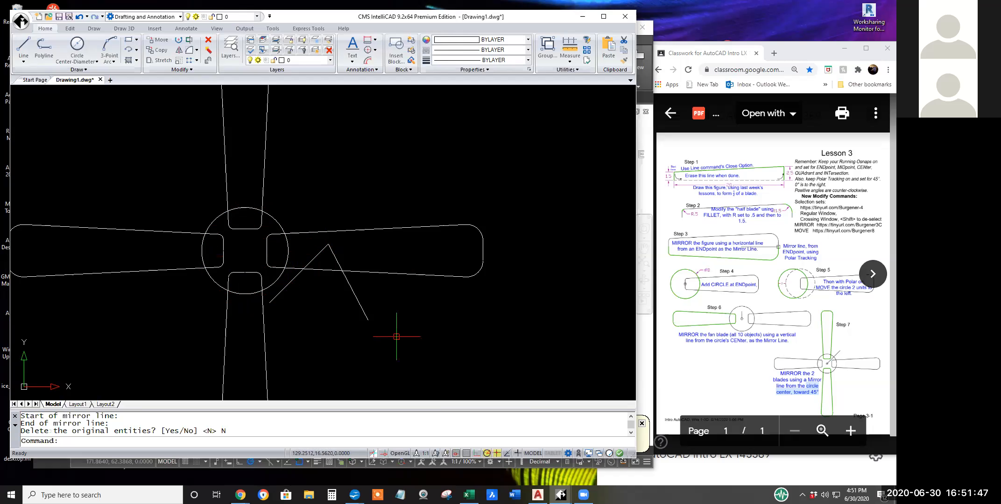
pyautogui.scroll(-4, 512, 334)
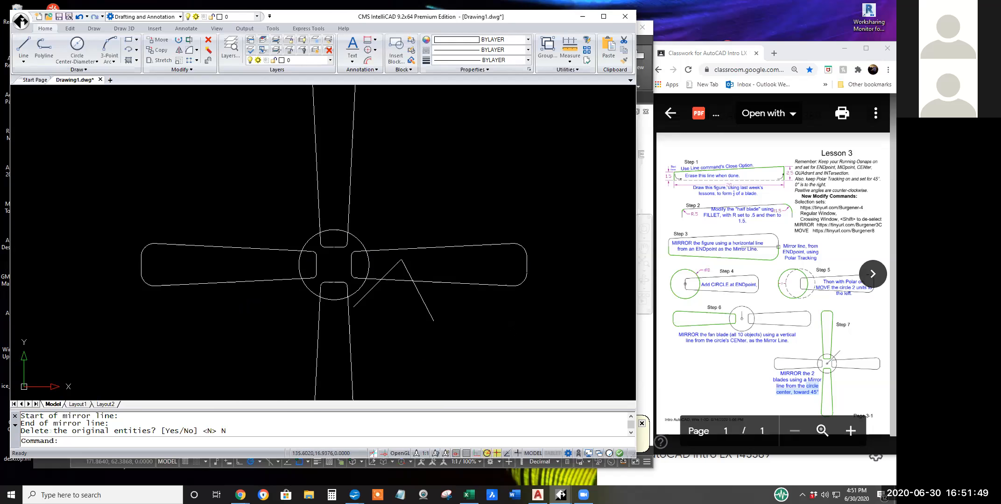
pyautogui.moveTo(510, 334)
pyautogui.mouseDown(button='middle')
pyautogui.moveTo(409, 308)
pyautogui.moveTo(353, 319)
pyautogui.moveTo(308, 312)
pyautogui.mouseUp(button='middle')
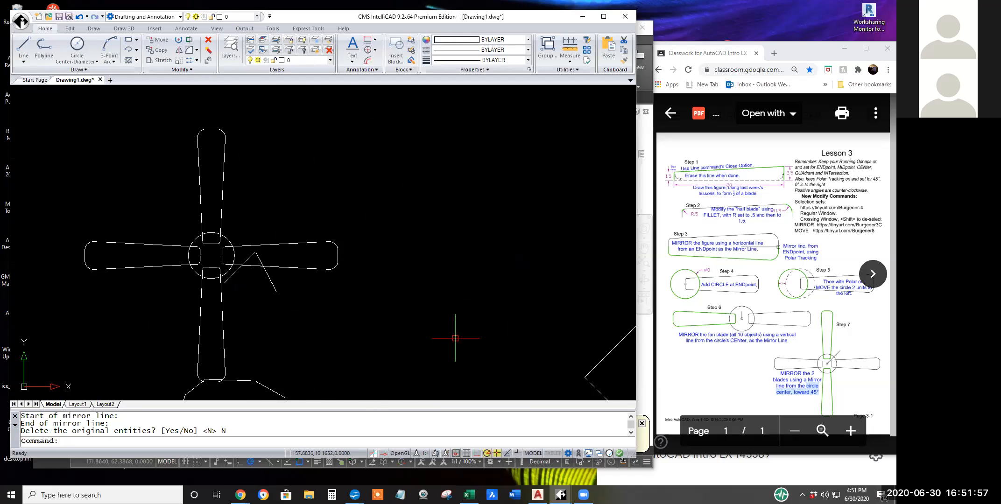
# Switch to the lesson PDF's browser window, place it over the AutoCAD drawing and widen it, moving the other Classroom window lower.
pyautogui.click(648, 399)
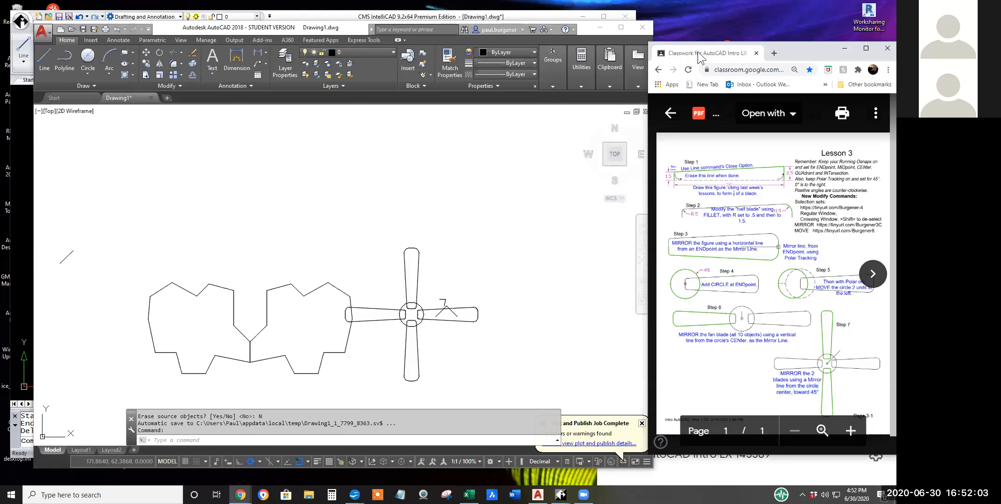
pyautogui.moveTo(693, 55); pyautogui.dragTo(688, 57)
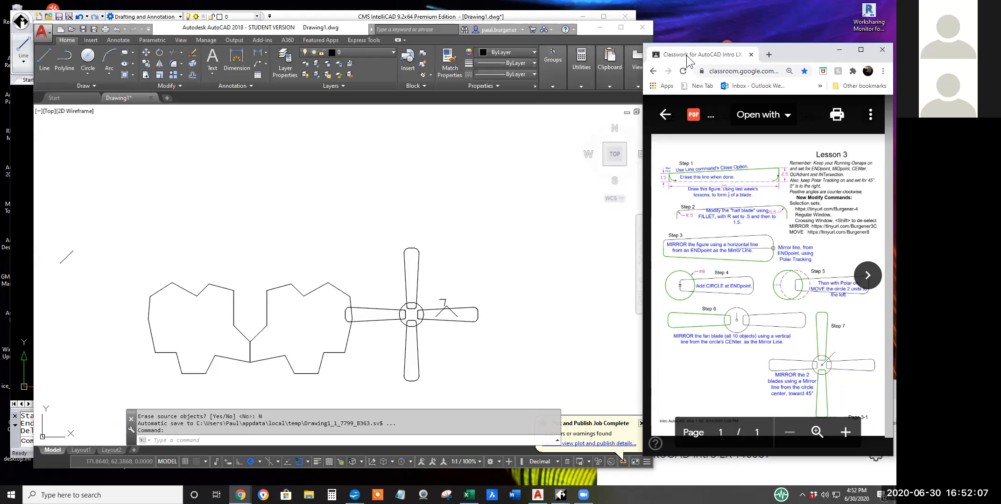
pyautogui.moveTo(689, 58); pyautogui.dragTo(469, 56)
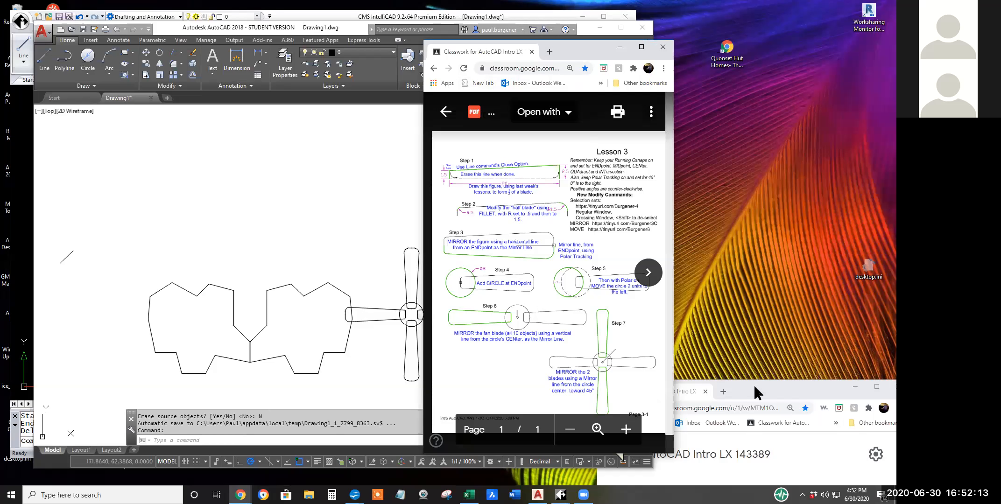
pyautogui.click(765, 391)
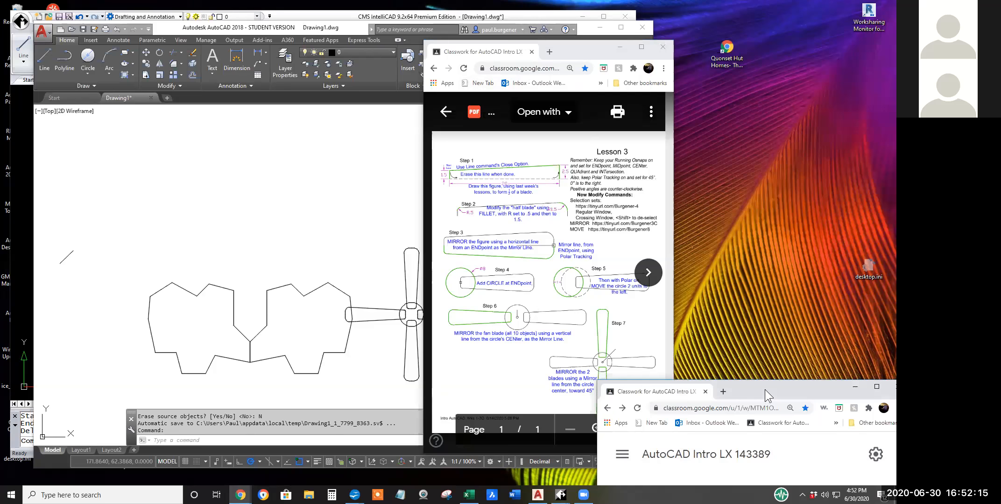
pyautogui.moveTo(764, 391); pyautogui.dragTo(765, 418)
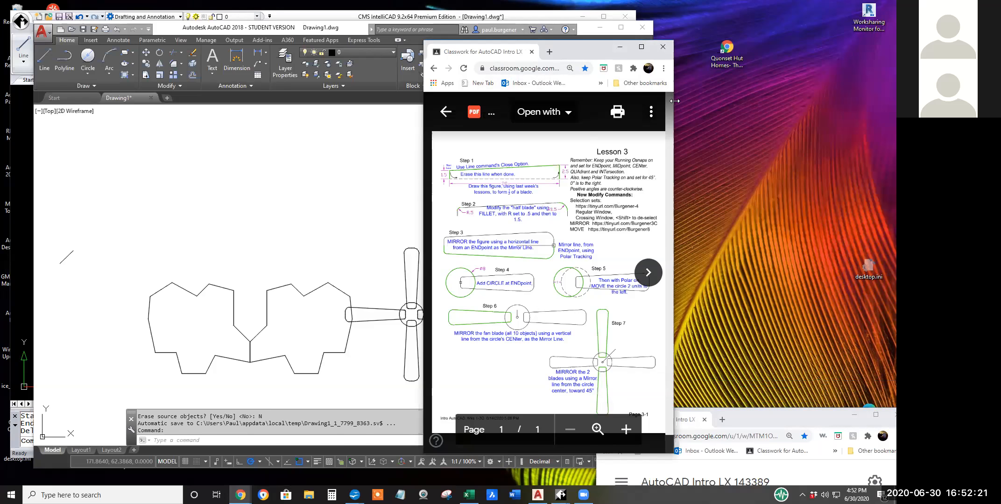
pyautogui.moveTo(673, 104); pyautogui.dragTo(838, 104)
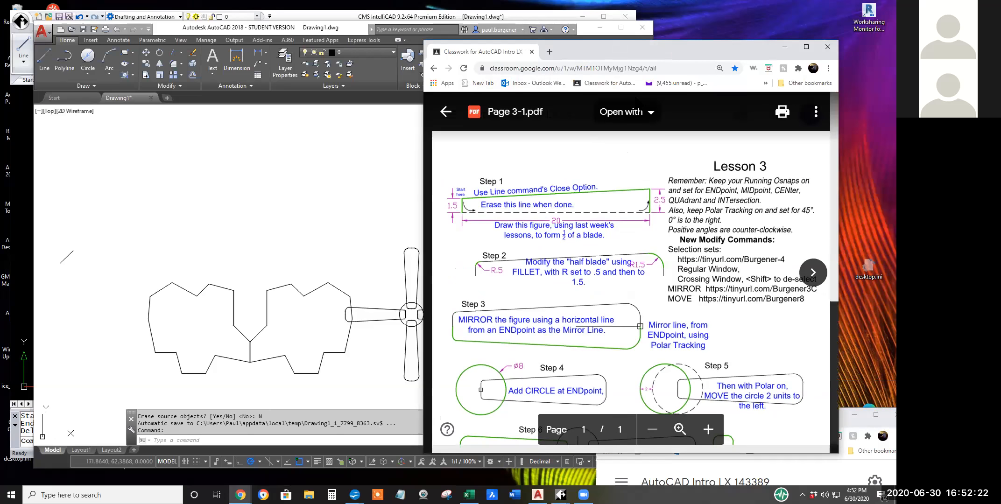
# Return to the class's Classwork page and open Exercises 20 & 21.pdf from Week 3 Classwork and Homework.
pyautogui.click(598, 85)
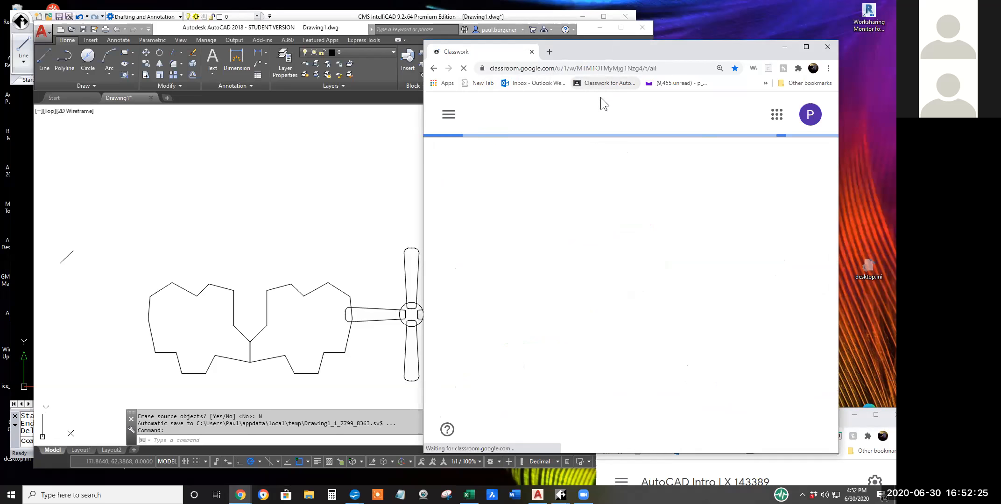
pyautogui.scroll(-4, 554, 346)
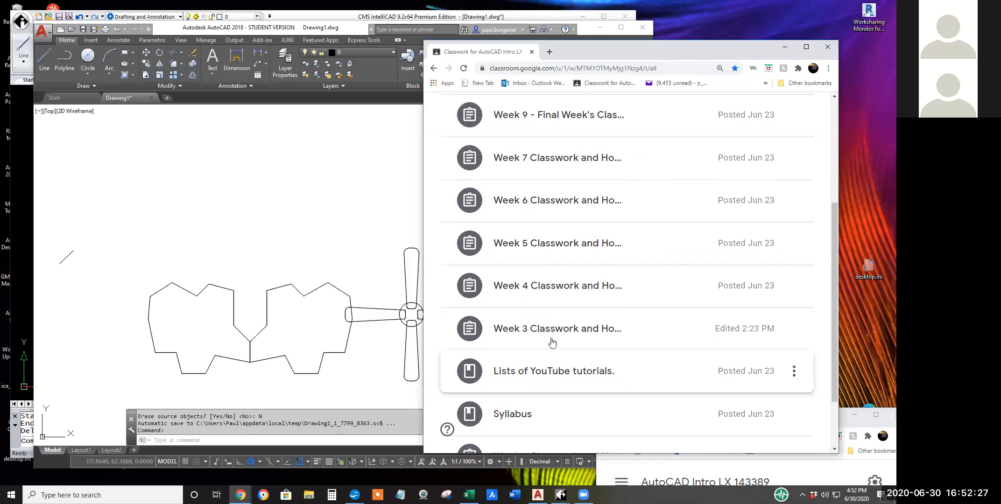
pyautogui.click(550, 332)
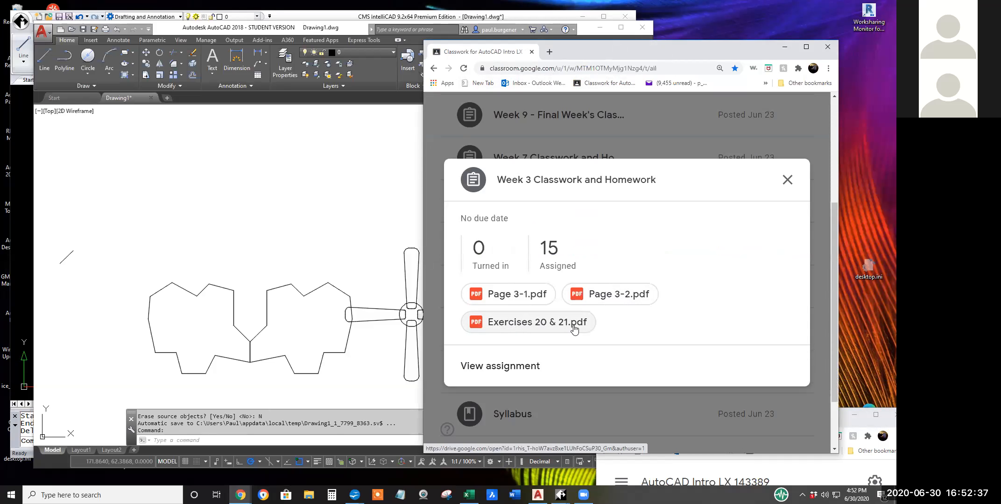
pyautogui.click(541, 327)
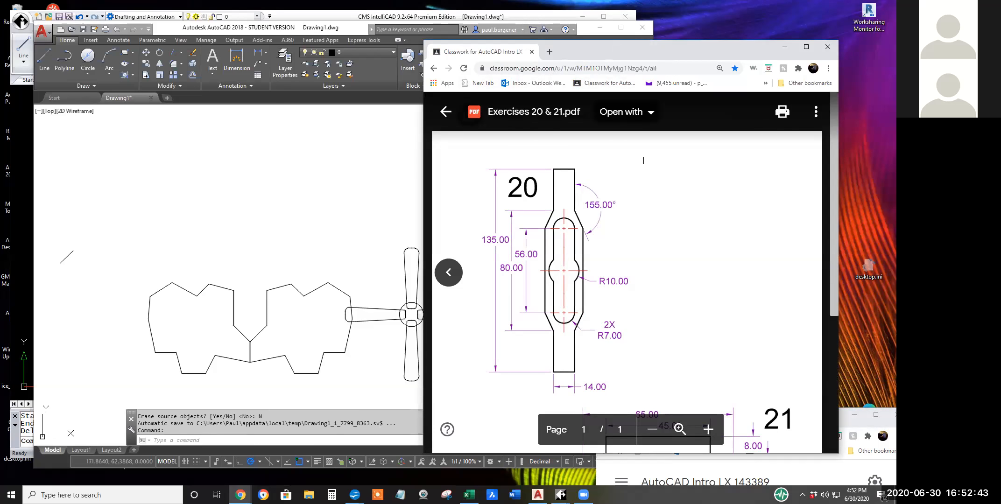
# Examine the dimensioned drawings of exercises 20 and 21 in the PDF, with the browser window moved clear of the lower Classroom window.
pyautogui.moveTo(578, 56); pyautogui.dragTo(210, 20)
pyautogui.scroll(-3, 301, 242)
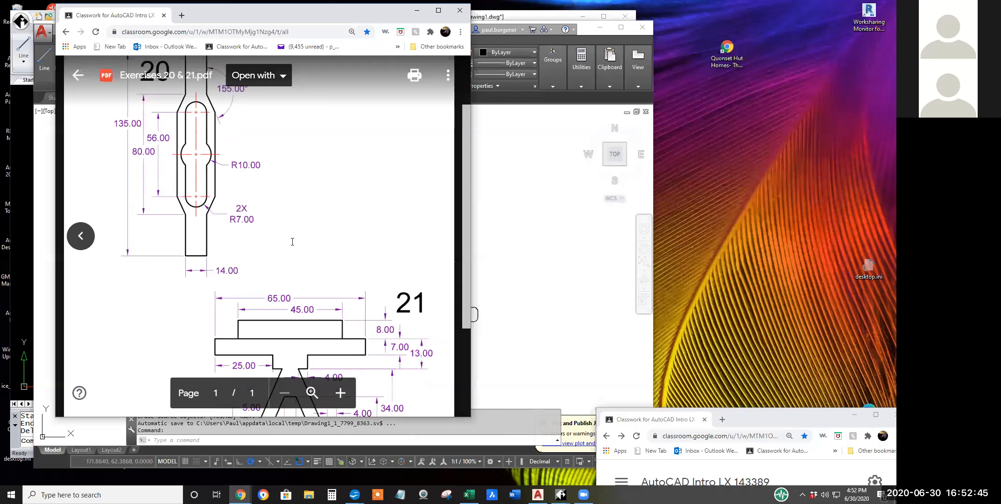
pyautogui.keyDown('ctrl'); pyautogui.scroll(3, 301, 243); pyautogui.keyUp('ctrl')
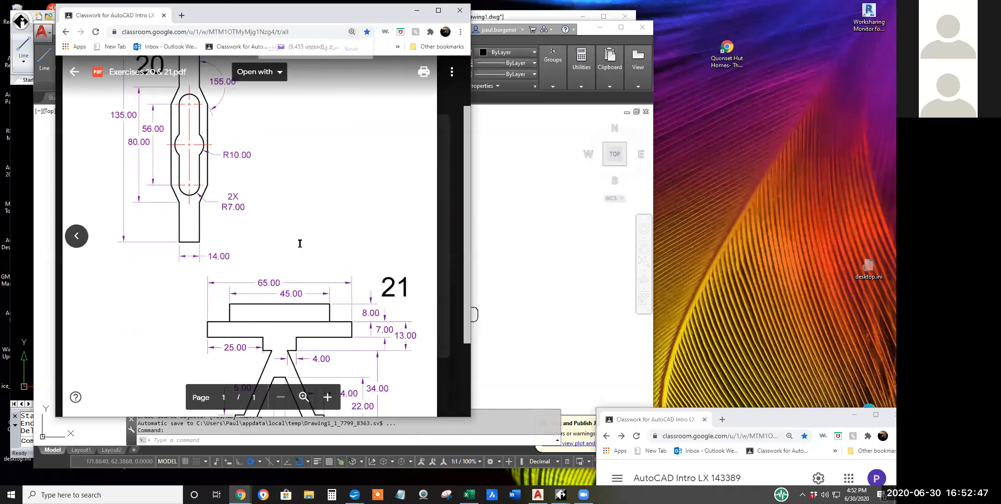
pyautogui.scroll(2, 299, 243)
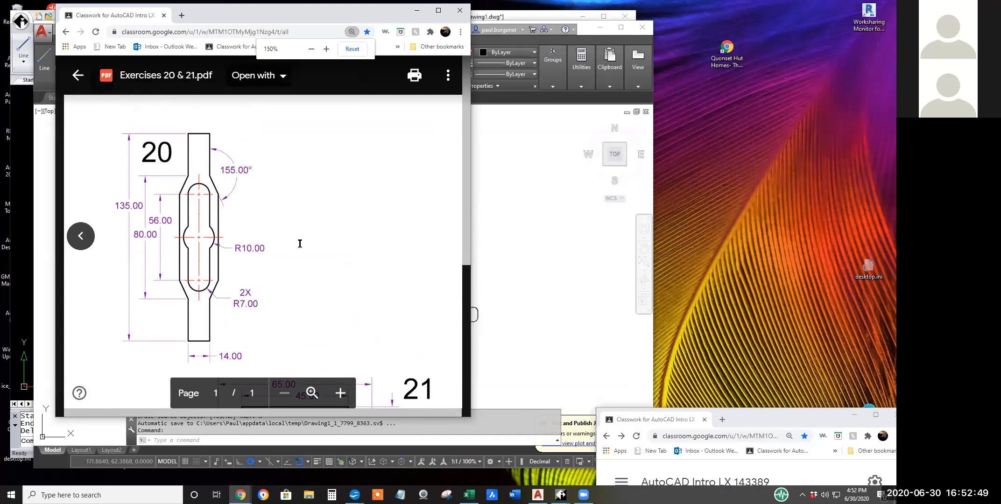
pyautogui.scroll(-3, 300, 244)
pyautogui.scroll(-2, 300, 244)
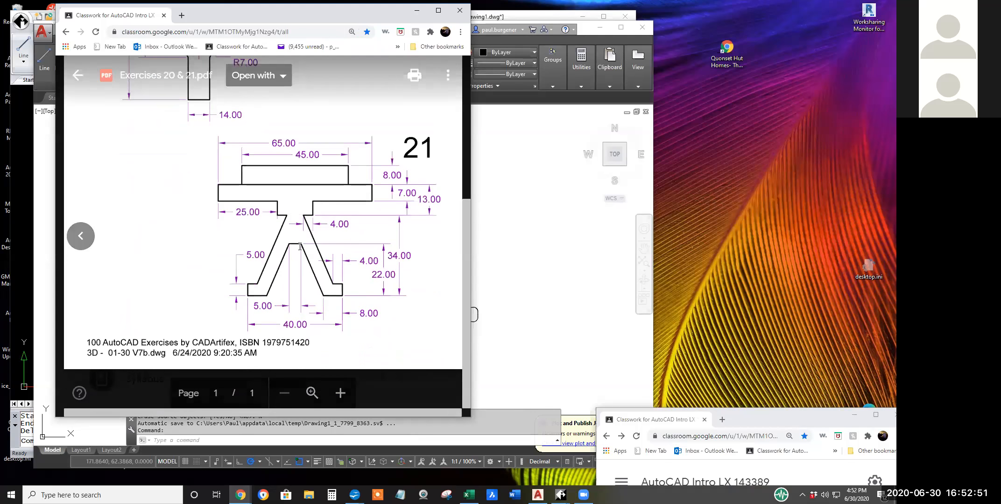
pyautogui.scroll(1, 300, 246)
pyautogui.scroll(4, 300, 246)
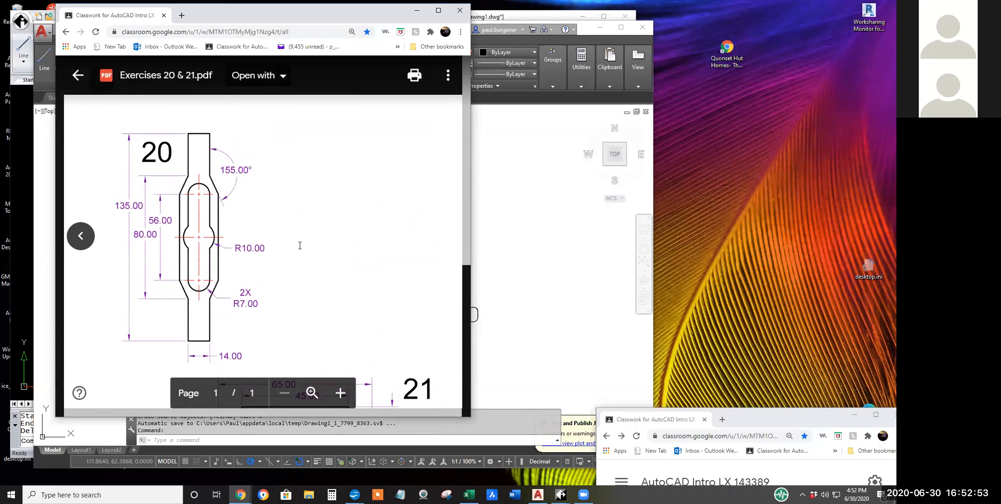
pyautogui.scroll(-5, 300, 247)
pyautogui.scroll(4, 300, 246)
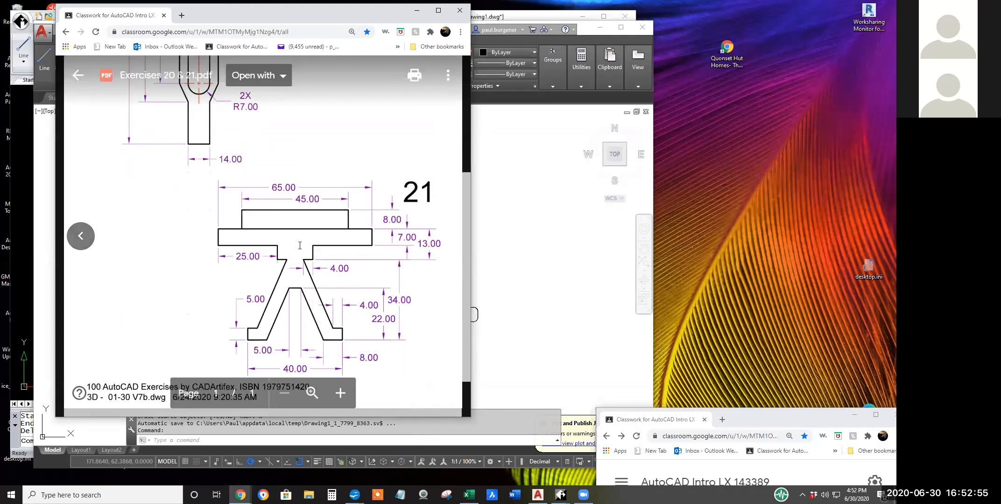
pyautogui.scroll(1, 300, 246)
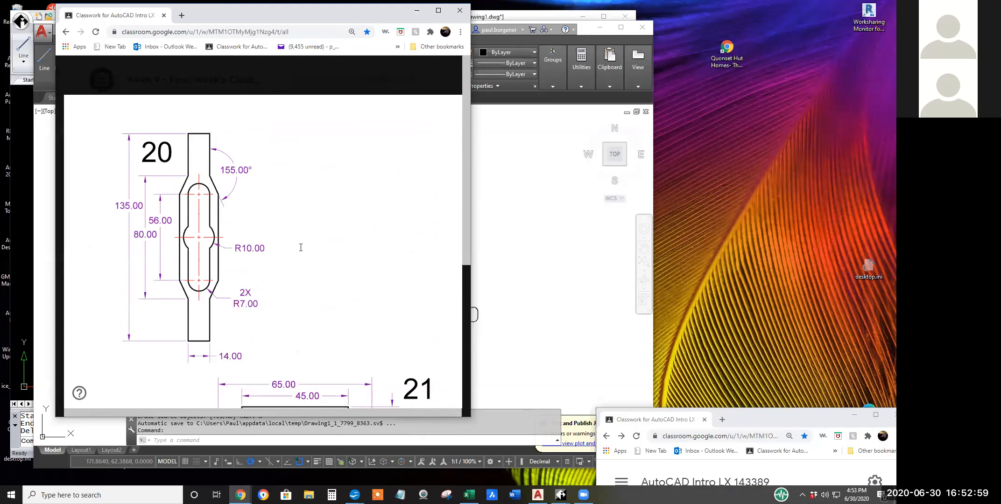
pyautogui.scroll(-1, 300, 246)
pyautogui.scroll(-4, 301, 245)
pyautogui.scroll(4, 301, 246)
pyautogui.scroll(1, 301, 246)
pyautogui.scroll(-4, 290, 282)
pyautogui.scroll(4, 301, 288)
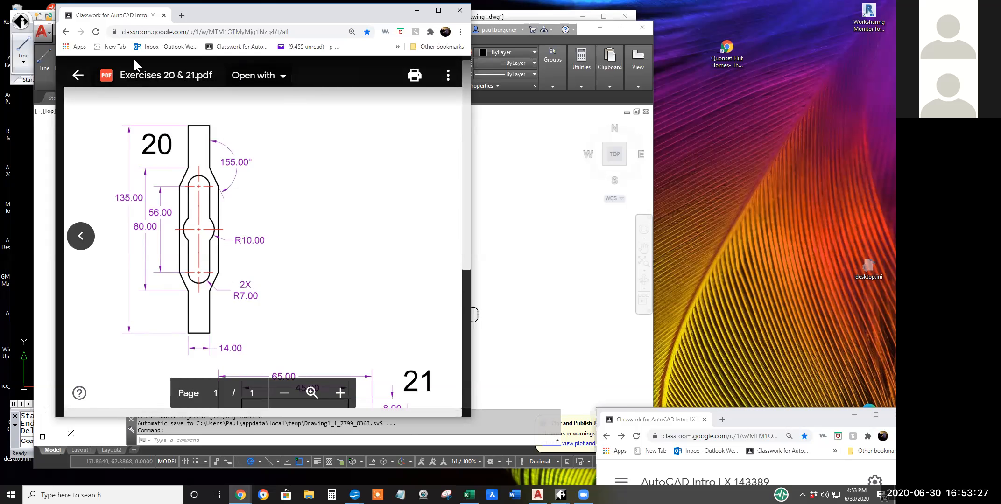
# Return to the Classwork page and open Page 3-2.pdf from Week 3 Classwork and Homework.
pyautogui.click(230, 47)
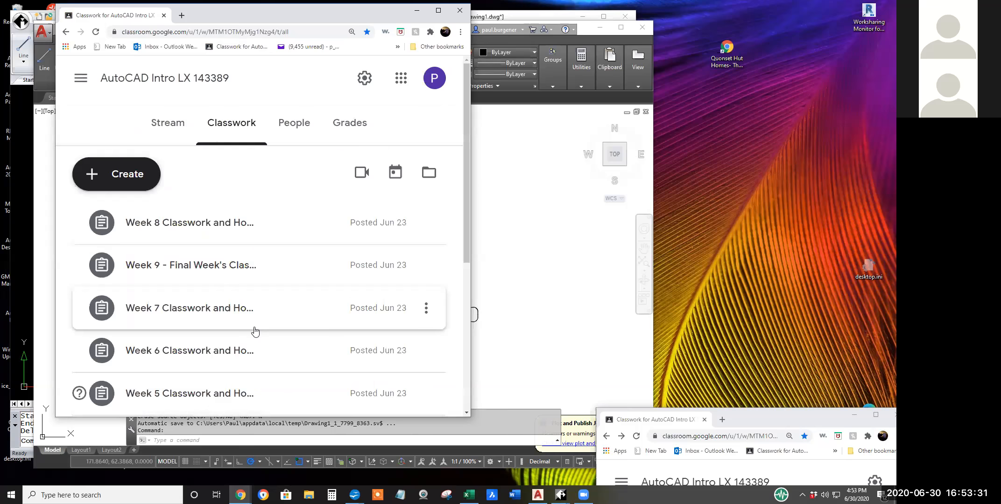
pyautogui.scroll(-5, 253, 332)
pyautogui.click(222, 245)
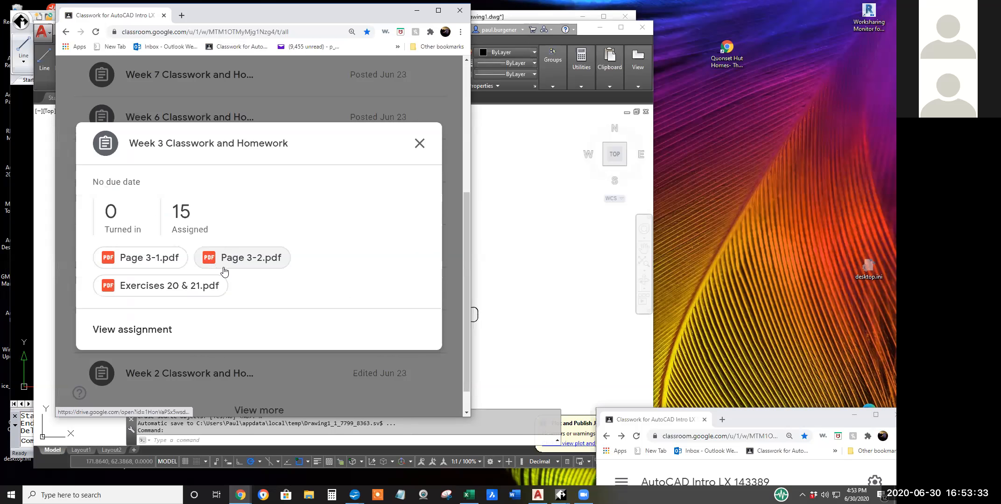
pyautogui.click(243, 261)
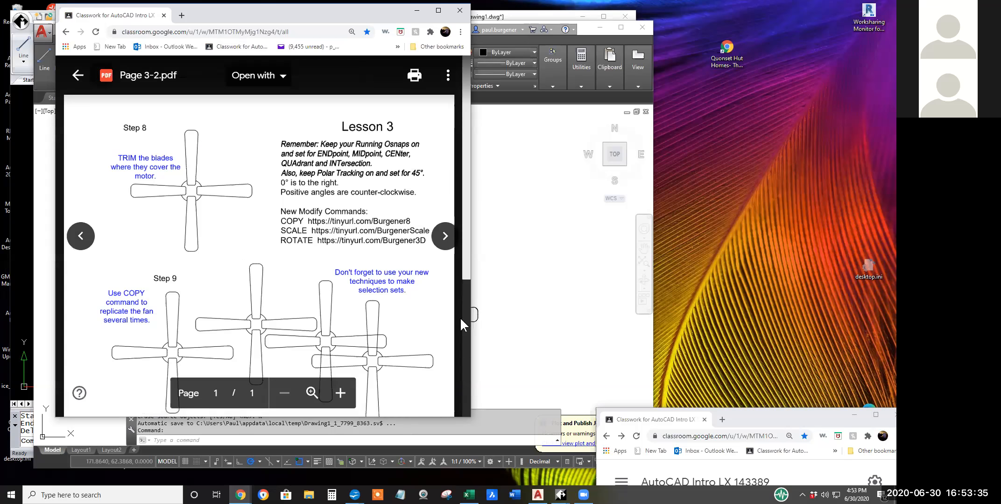
# Narrow the Page 3-2.pdf browser window and place it beside the AutoCAD drawing.
pyautogui.moveTo(470, 318); pyautogui.dragTo(342, 318)
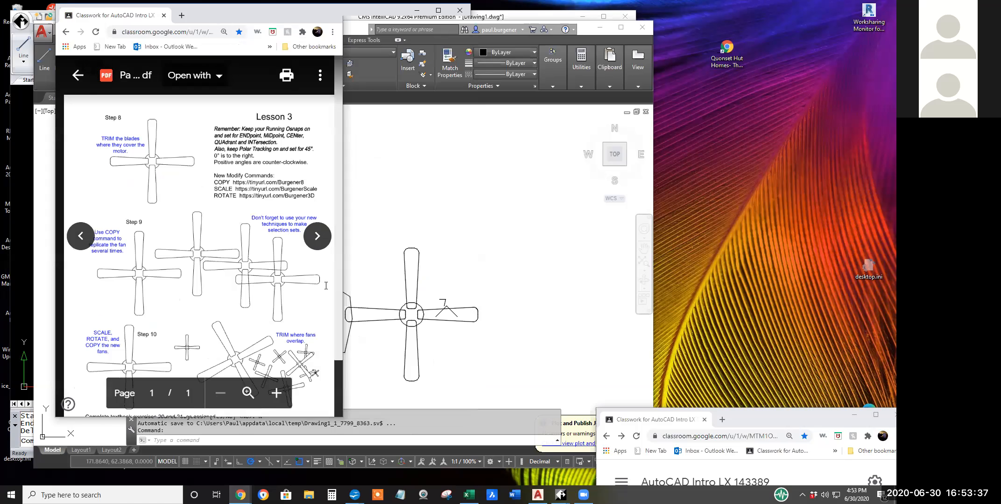
pyautogui.moveTo(213, 14); pyautogui.dragTo(220, 16)
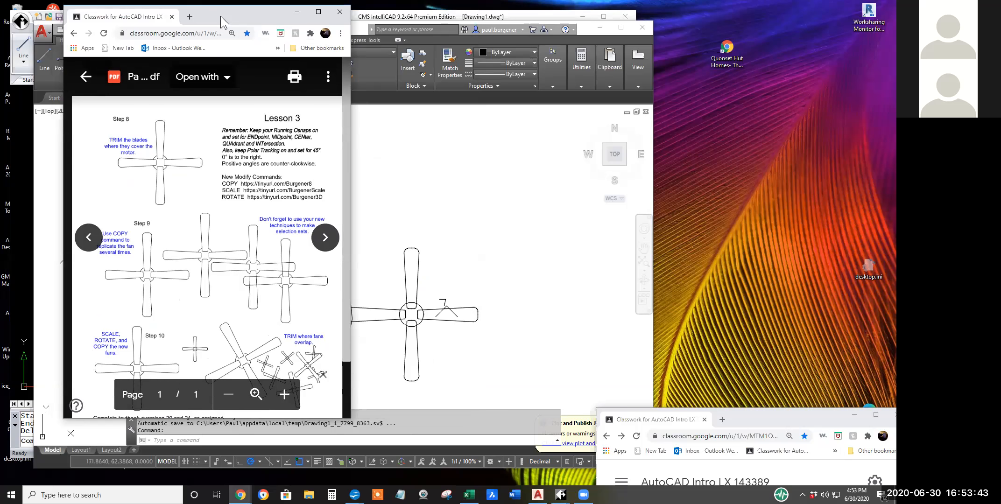
pyautogui.moveTo(221, 16); pyautogui.dragTo(798, 74)
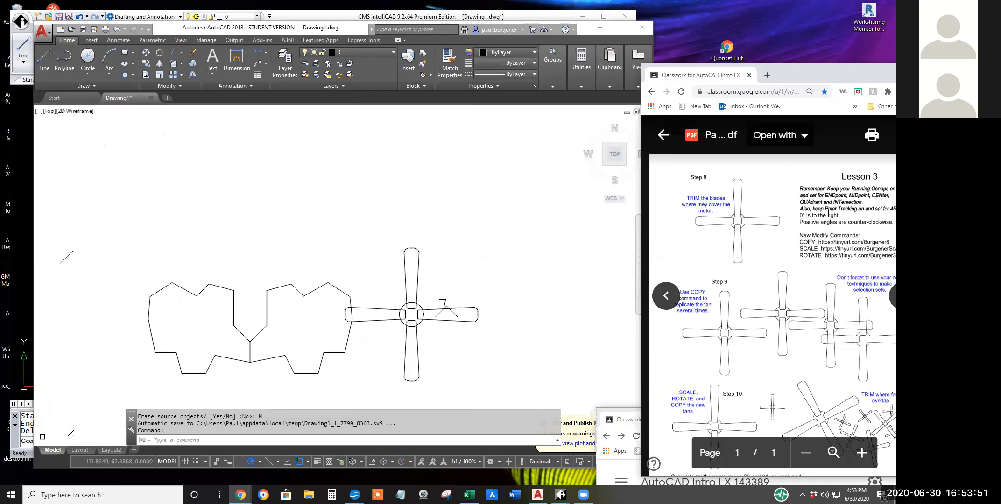
# Highlight the Lesson 3 notes "0° is to the right." and "Positive angles are counter-clockwise." one after the other.
pyautogui.moveTo(838, 215); pyautogui.dragTo(798, 216)
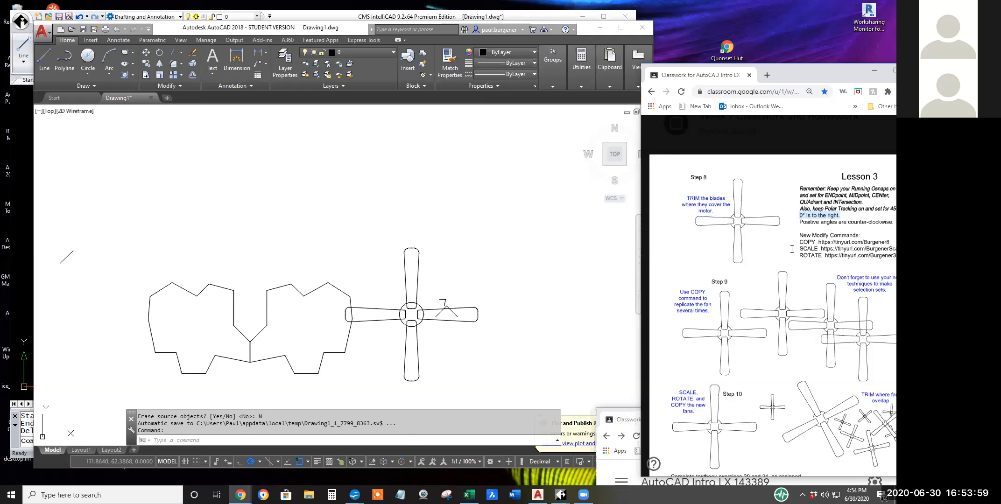
pyautogui.click(799, 221)
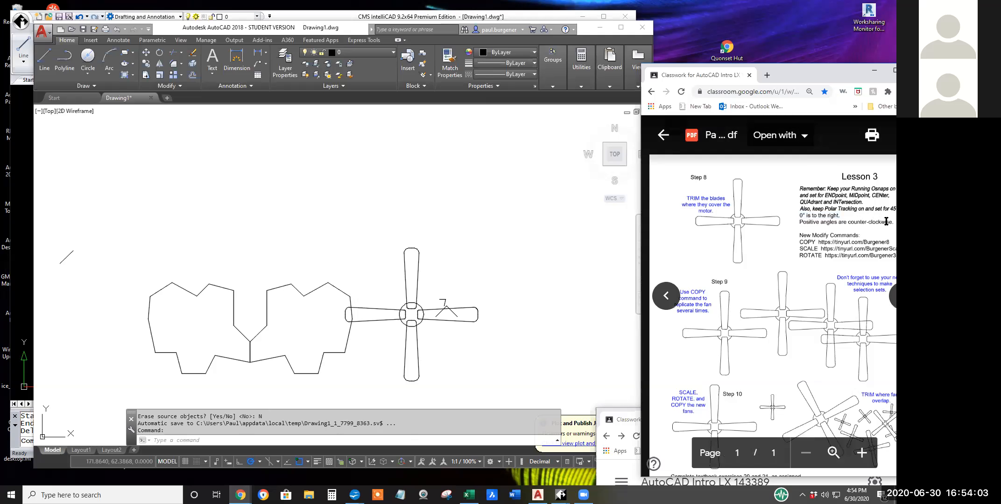
pyautogui.moveTo(886, 221); pyautogui.dragTo(801, 221)
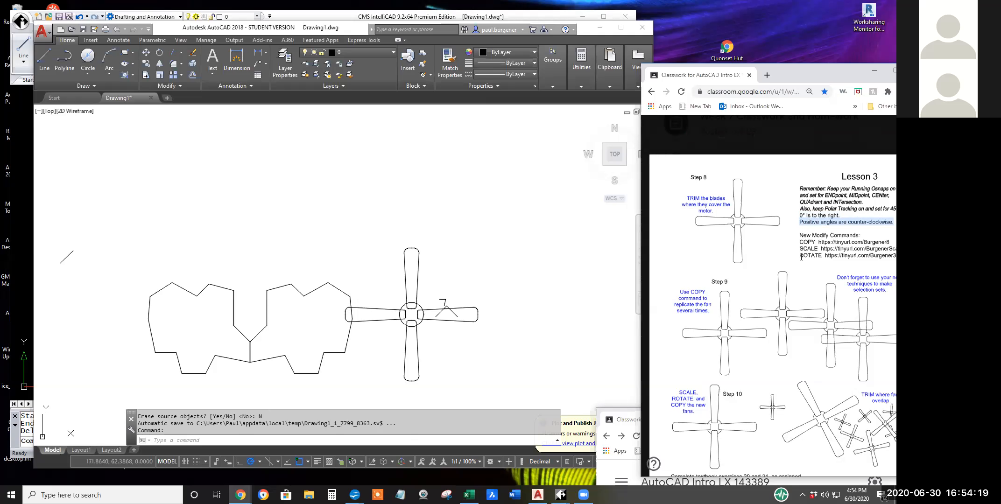
# Highlight the ROTATE entry with its tutorial link under New Modify Commands, also pointing out ROTATE in the Step 10 instructions.
pyautogui.click(816, 255)
pyautogui.doubleClick(805, 254)
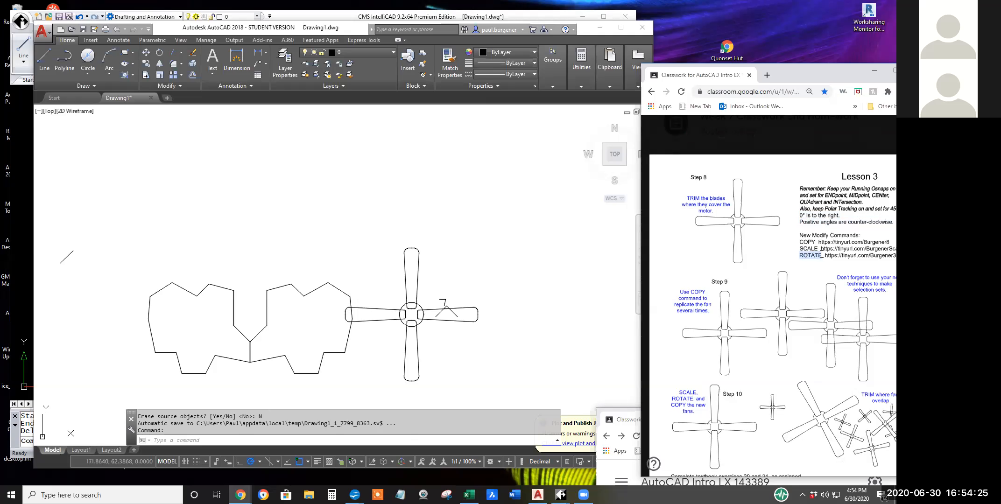
pyautogui.moveTo(823, 255); pyautogui.dragTo(854, 260)
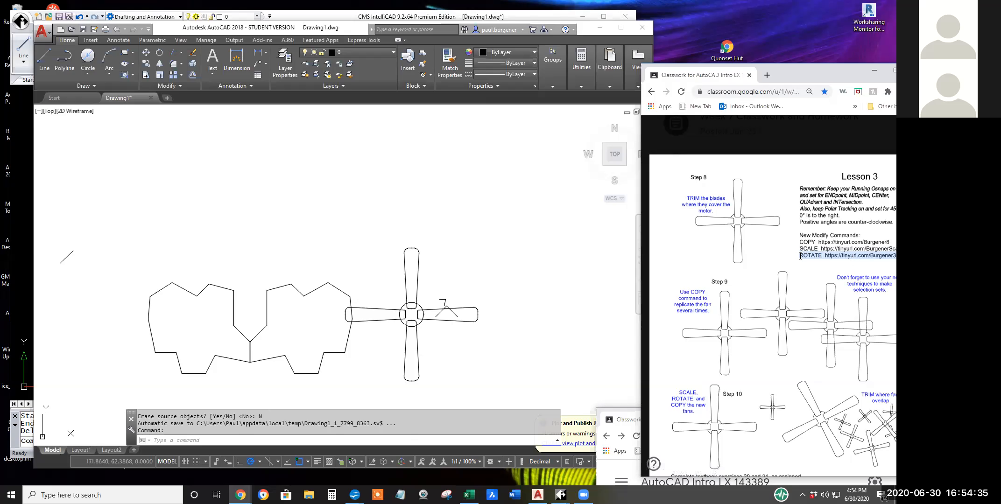
pyautogui.moveTo(800, 256); pyautogui.dragTo(837, 260)
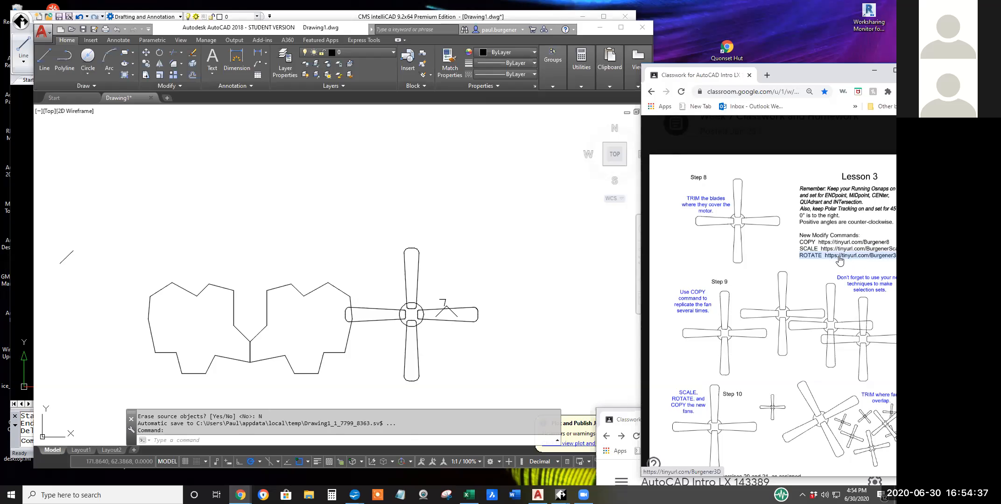
pyautogui.click(802, 256)
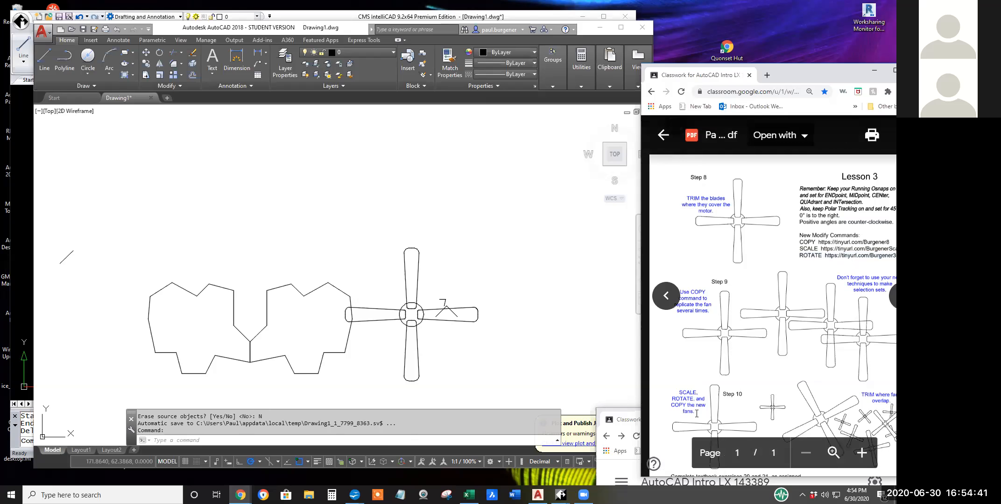
pyautogui.doubleClick(694, 398)
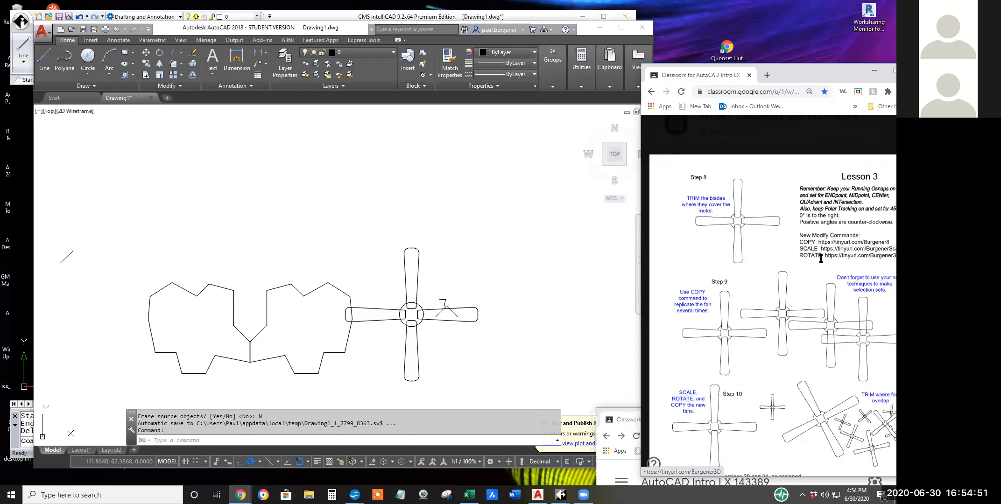
pyautogui.tripleClick(811, 257)
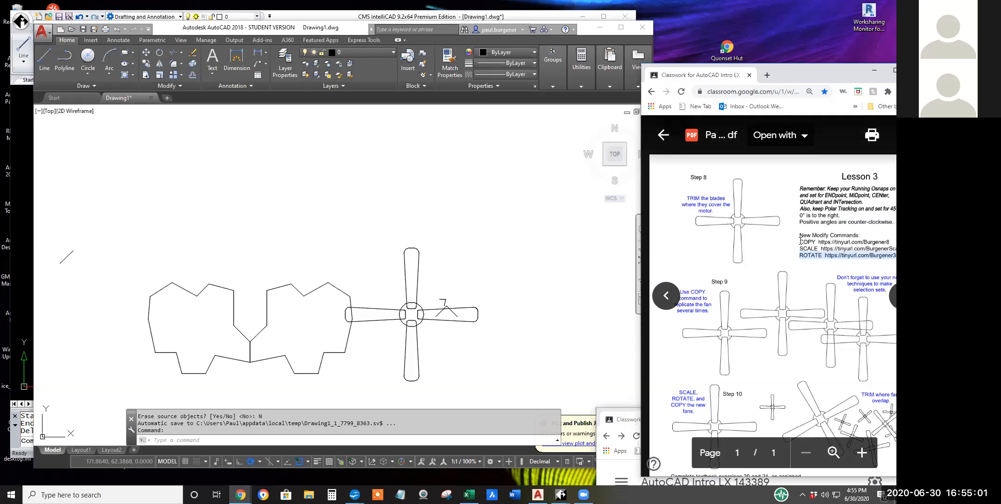
# Highlight TRIM in Step 8, and in AutoCAD trim the motor circle's four arcs inside the blades, using all objects as cutting edges.
pyautogui.click(687, 197)
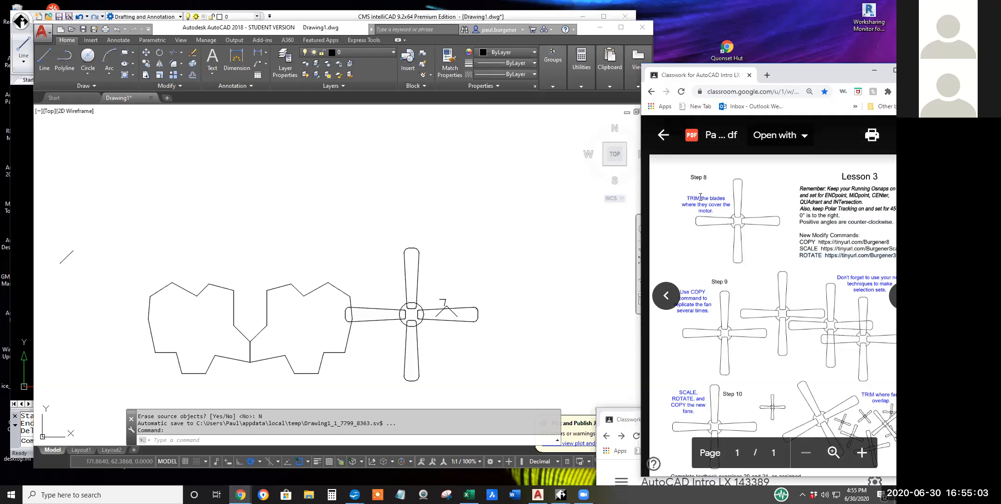
pyautogui.doubleClick(699, 197)
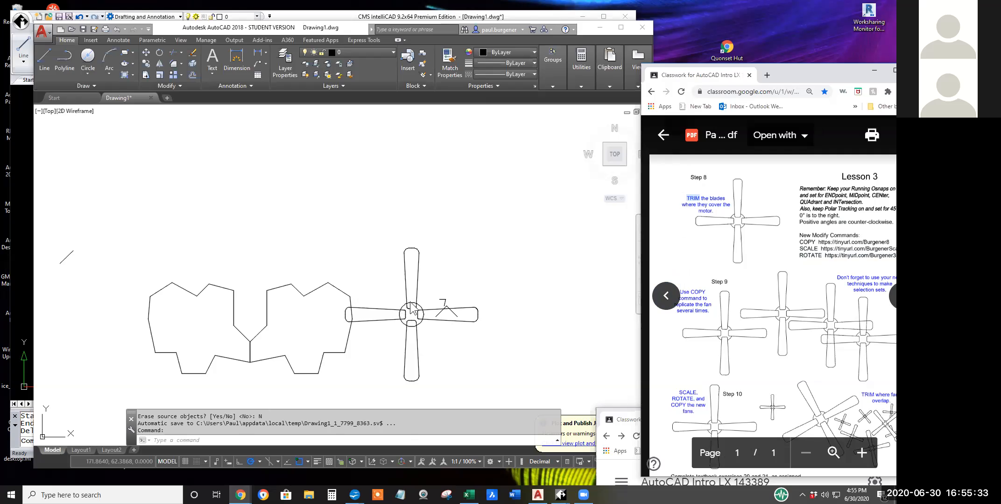
pyautogui.scroll(5, 417, 325)
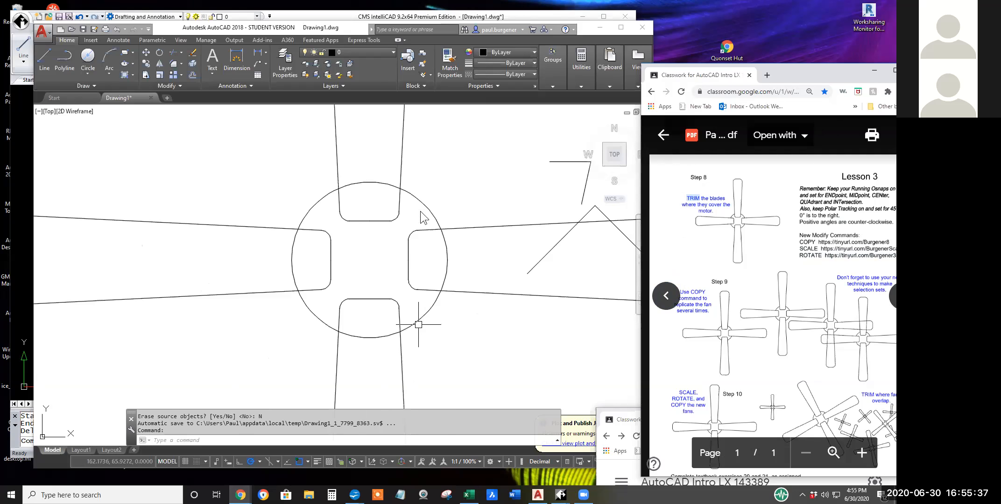
pyautogui.click(181, 52)
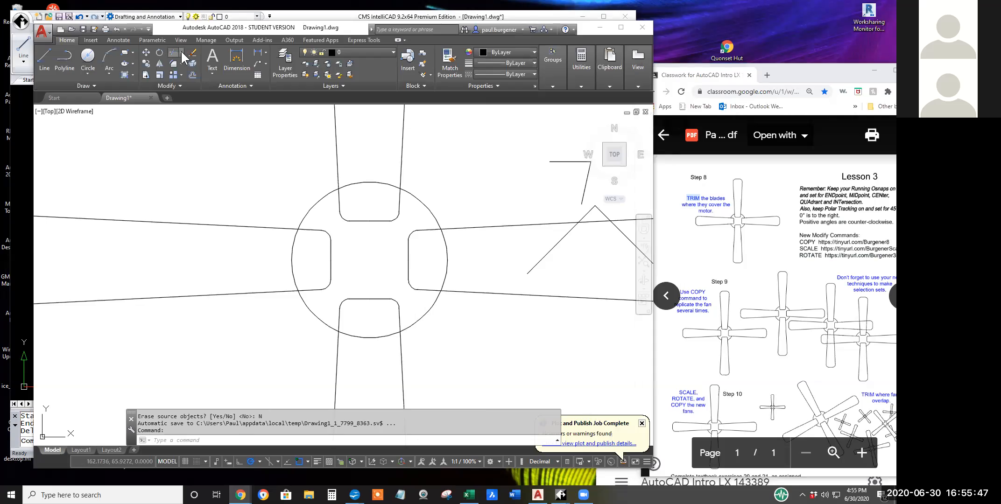
pyautogui.click(181, 52)
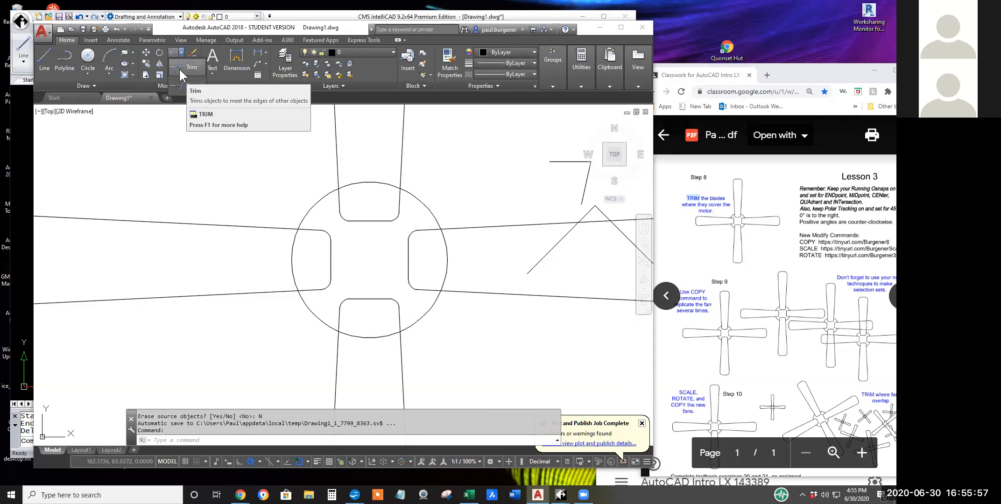
pyautogui.click(186, 66)
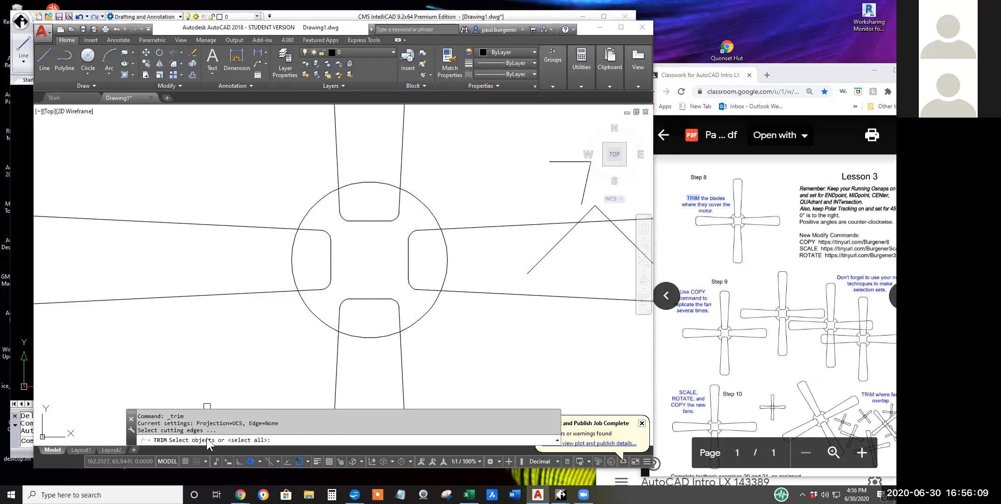
pyautogui.moveTo(218, 431); pyautogui.dragTo(136, 433)
pyautogui.moveTo(217, 432); pyautogui.dragTo(139, 438)
pyautogui.moveTo(217, 431); pyautogui.dragTo(136, 432)
pyautogui.click(173, 452)
pyautogui.press('Return')
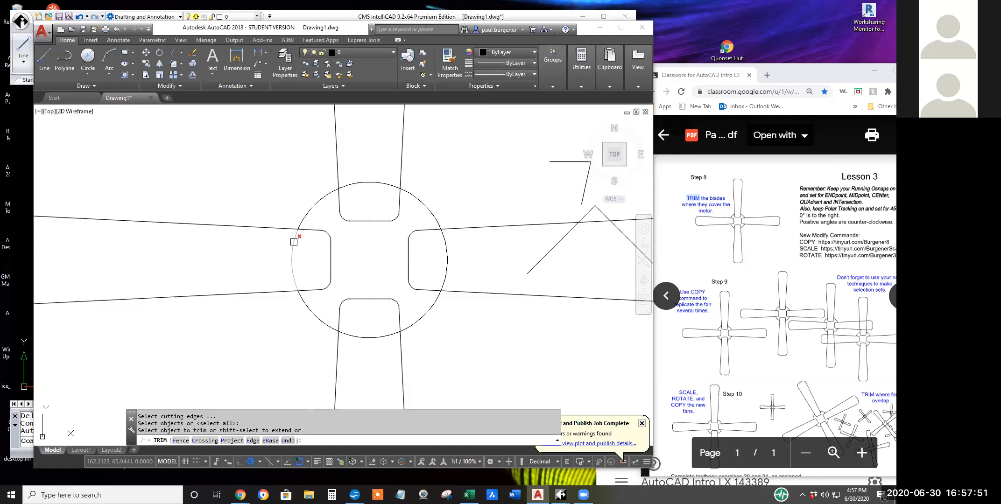
pyautogui.click(291, 259)
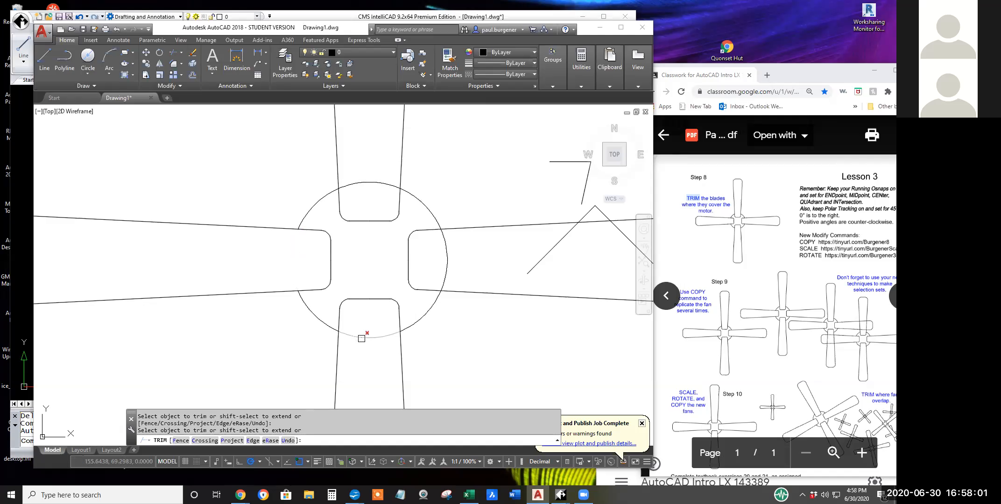
pyautogui.click(362, 336)
pyautogui.click(450, 263)
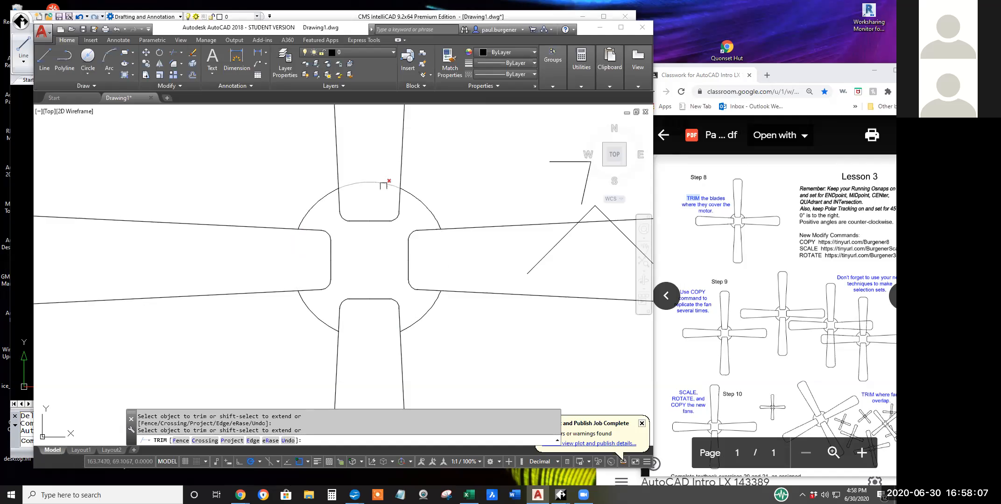
pyautogui.click(379, 183)
# Trim the stray diagonal line where it crosses the right blade's upper edge and erase the piece left inside the blade.
pyautogui.click(586, 215)
pyautogui.click(563, 243)
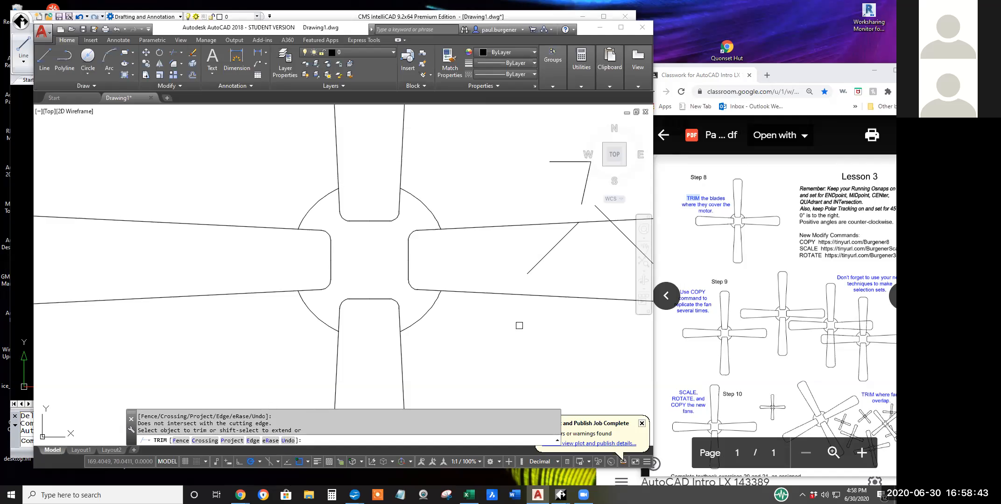
pyautogui.press('Return')
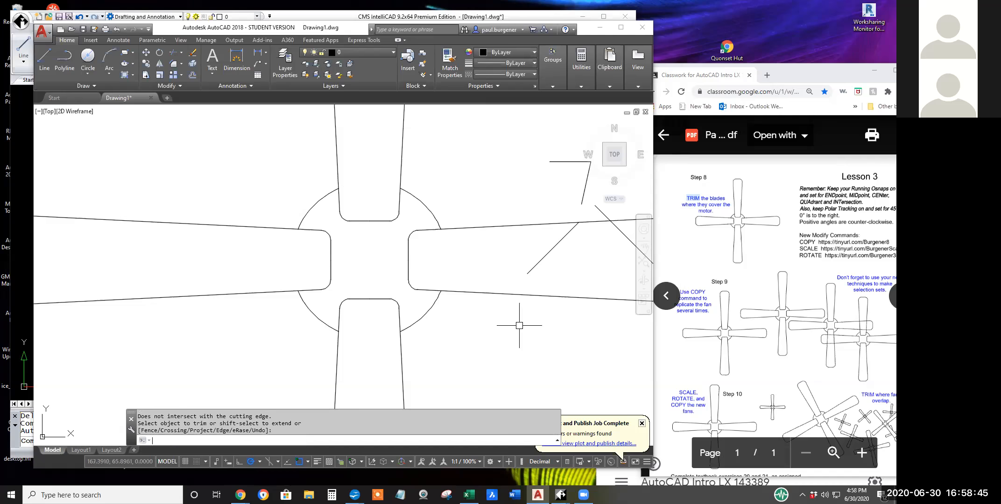
pyautogui.click(192, 52)
pyautogui.click(545, 259)
pyautogui.press('Return')
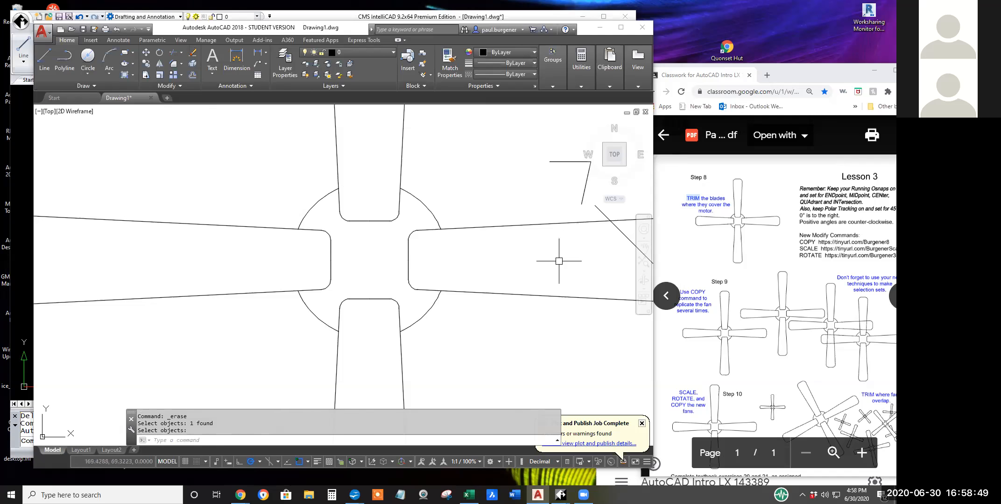
pyautogui.scroll(-8, 430, 367)
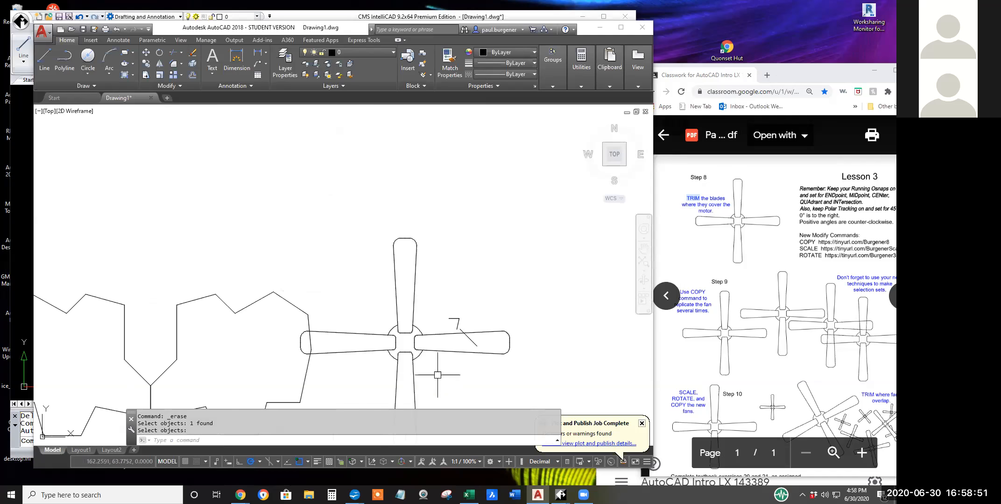
pyautogui.moveTo(431, 320); pyautogui.dragTo(418, 293, button='middle')
pyautogui.scroll(2, 434, 277)
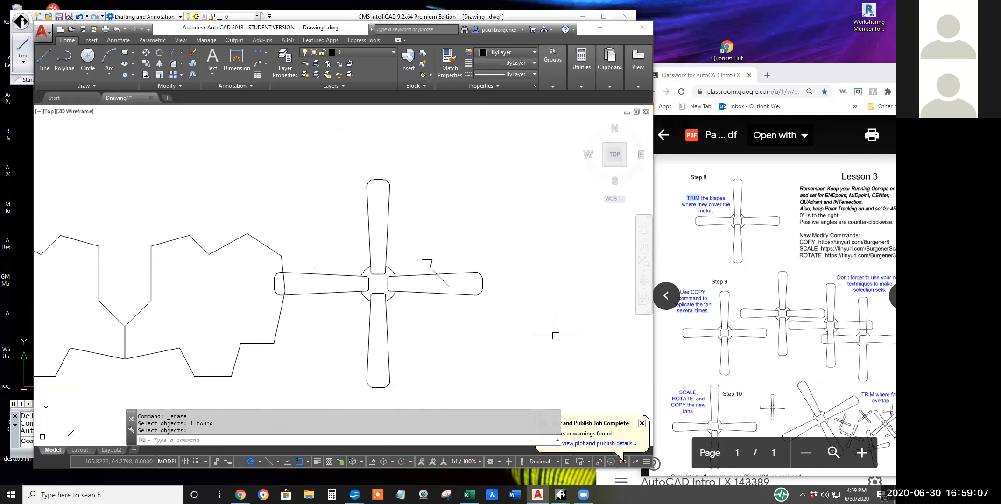
# Switch to CMS IntelliCAD and trim the motor circle's four arcs inside the blades, using all entities as cutting edges.
pyautogui.click(312, 18)
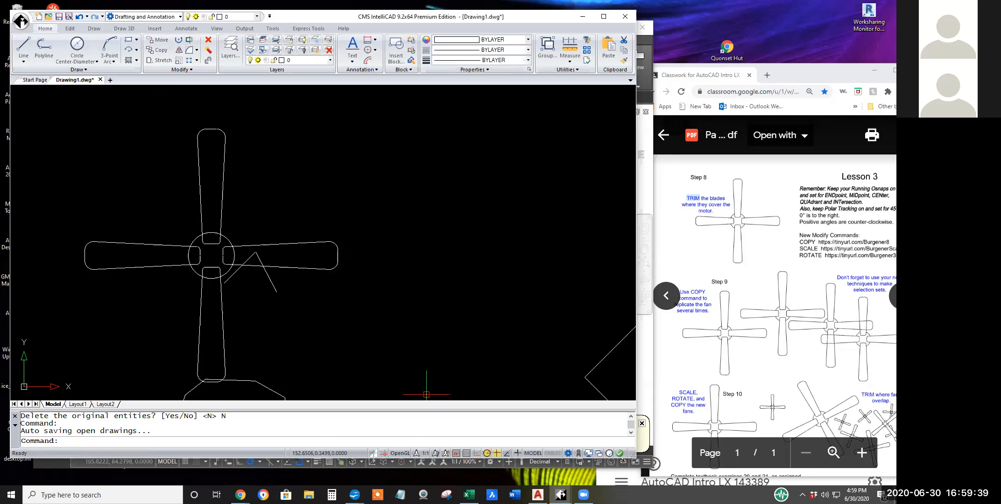
pyautogui.click(191, 43)
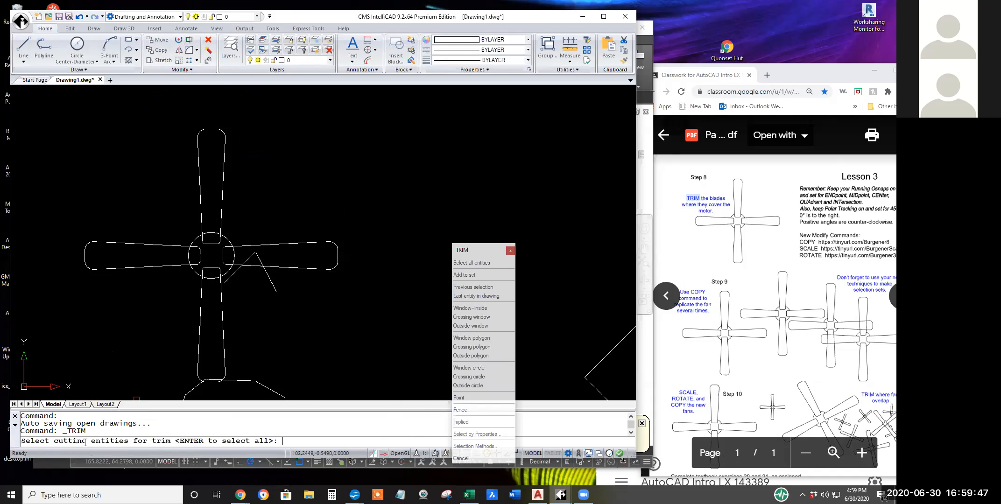
pyautogui.moveTo(128, 440); pyautogui.dragTo(54, 440)
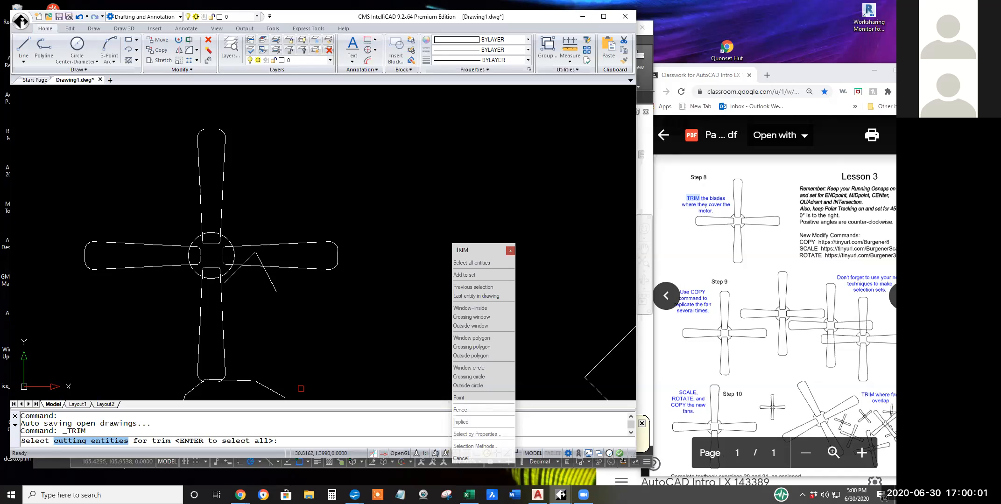
pyautogui.press('Return')
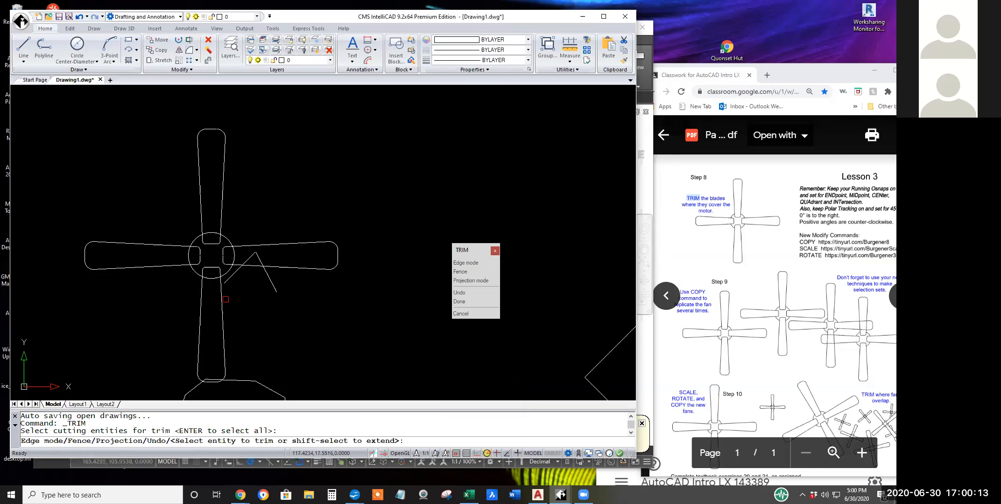
pyautogui.scroll(2, 212, 266)
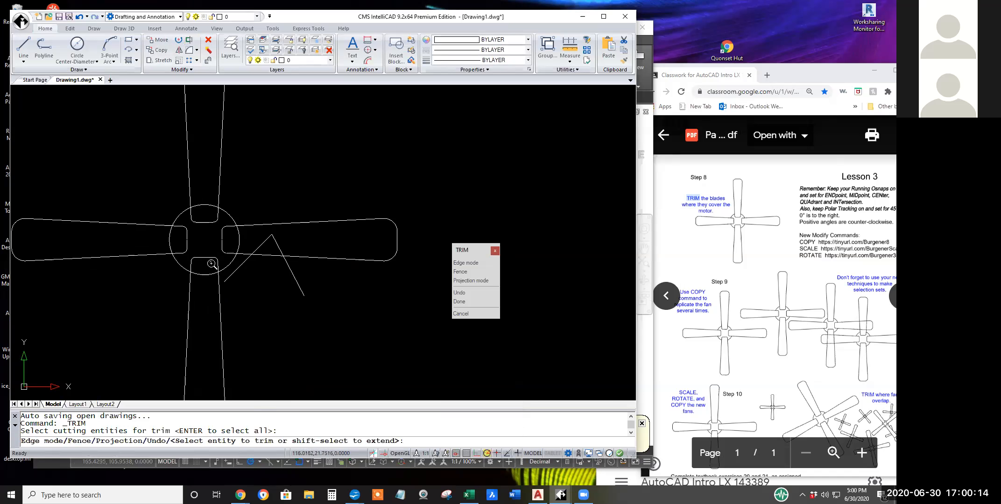
pyautogui.click(239, 239)
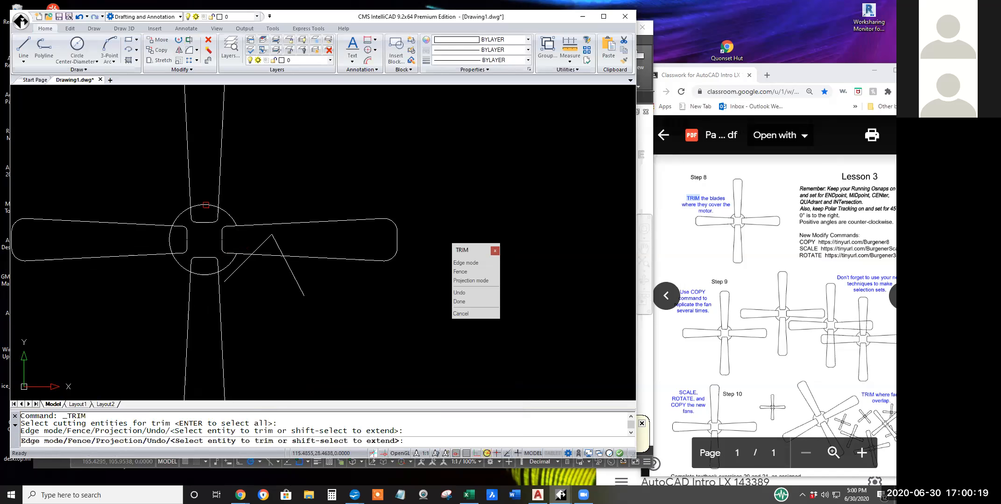
pyautogui.click(205, 204)
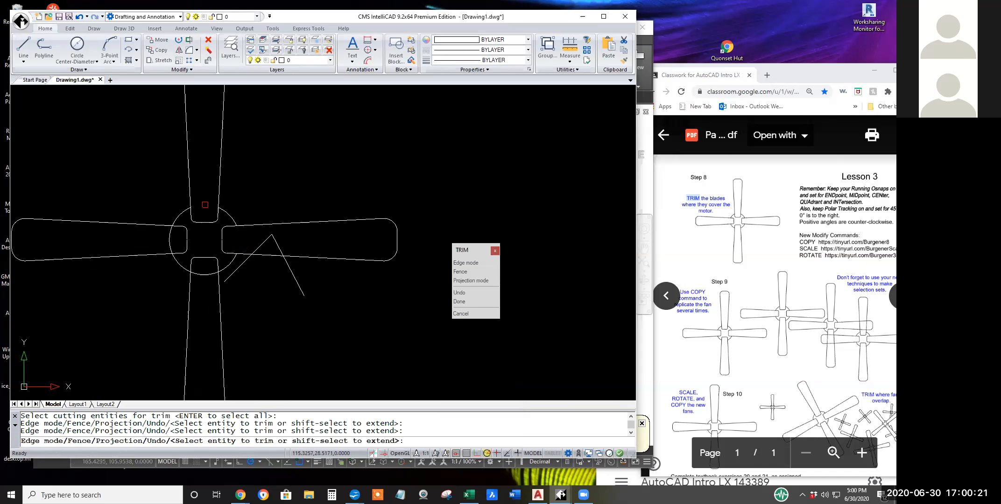
pyautogui.click(169, 239)
pyautogui.click(203, 275)
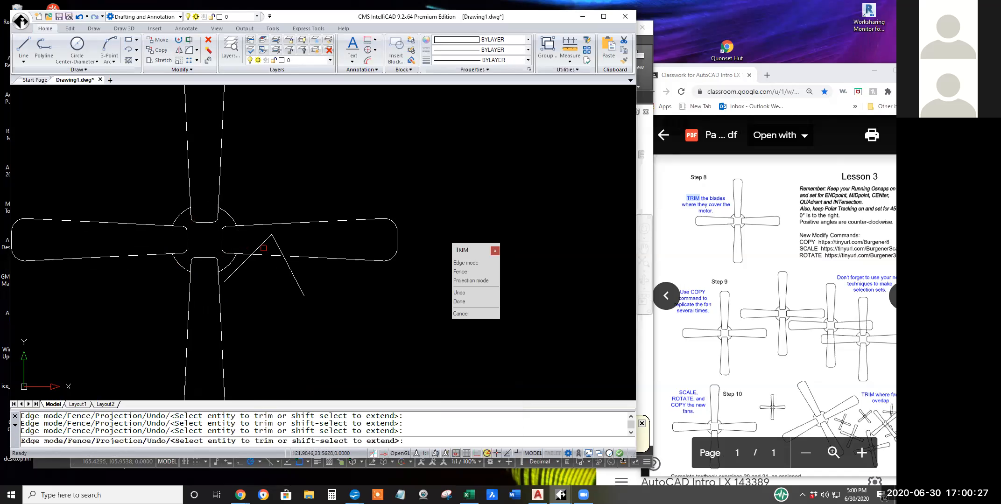
# Trim the two stray diagonal lines at the right blade's lower edge and delete their remaining pieces.
pyautogui.click(262, 242)
pyautogui.click(297, 285)
pyautogui.press('Escape')
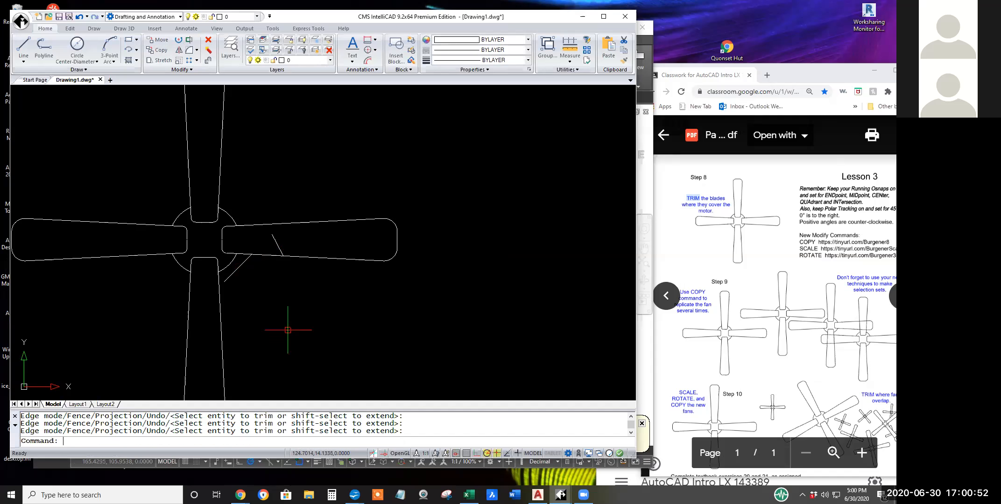
pyautogui.click(210, 45)
pyautogui.click(275, 240)
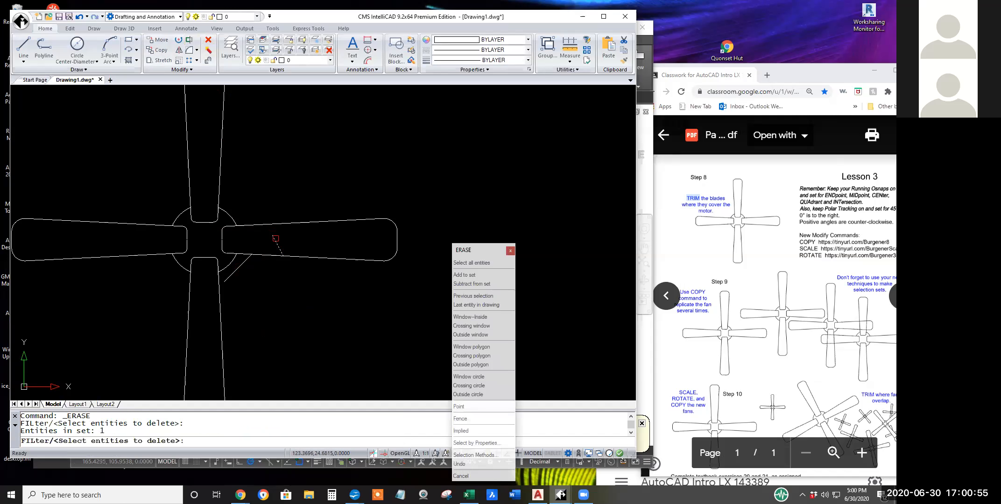
pyautogui.click(241, 270)
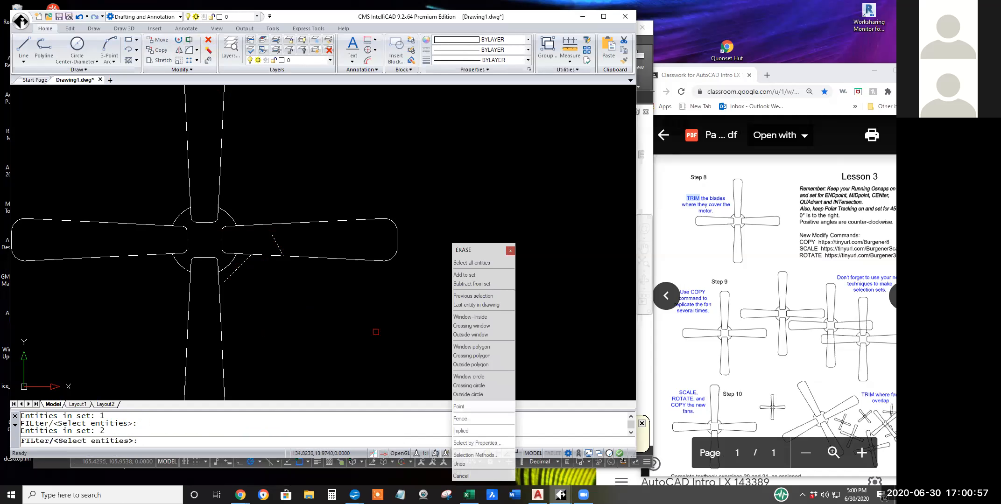
pyautogui.press('Return')
pyautogui.scroll(-3, 366, 299)
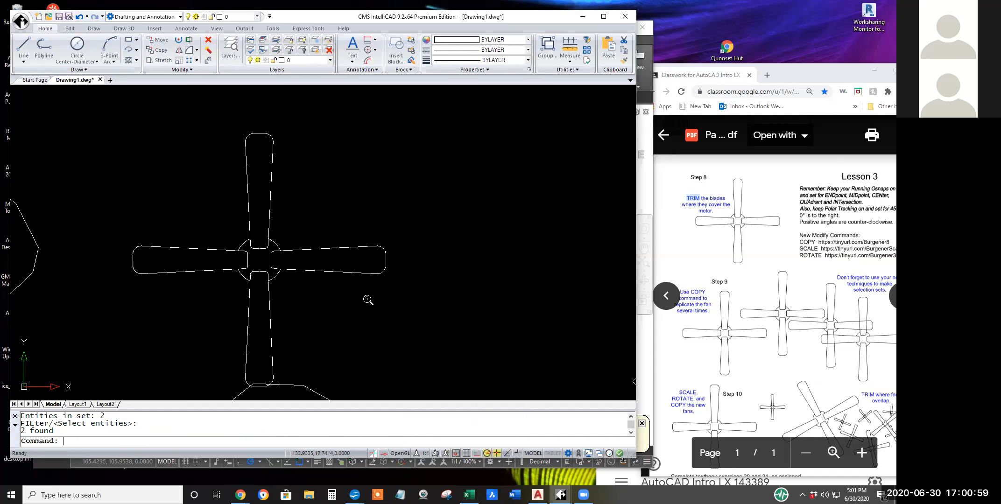
pyautogui.moveTo(344, 295); pyautogui.dragTo(259, 256, button='middle')
pyautogui.scroll(1, 264, 259)
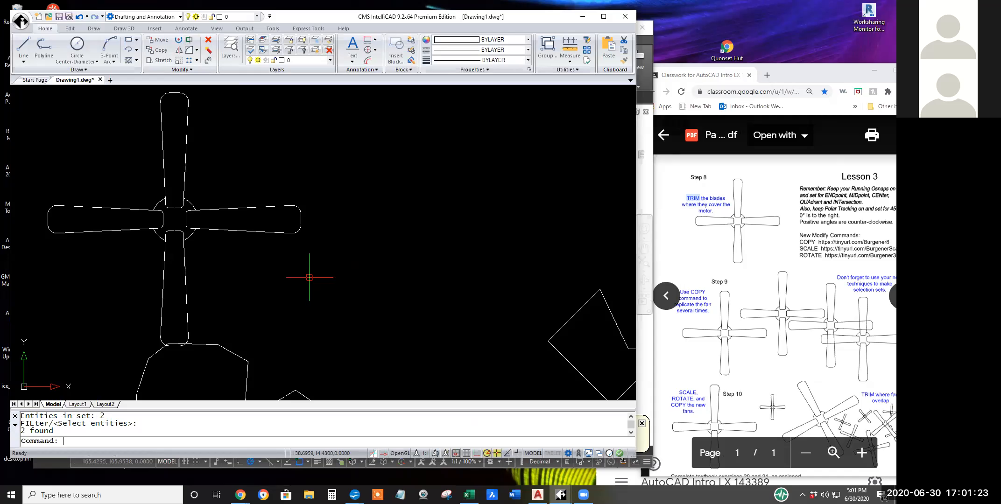
# Switch back to AutoCAD, dismiss the Plot and Publish Job Complete notification and reposition the floating command window above the status bar.
pyautogui.click(649, 381)
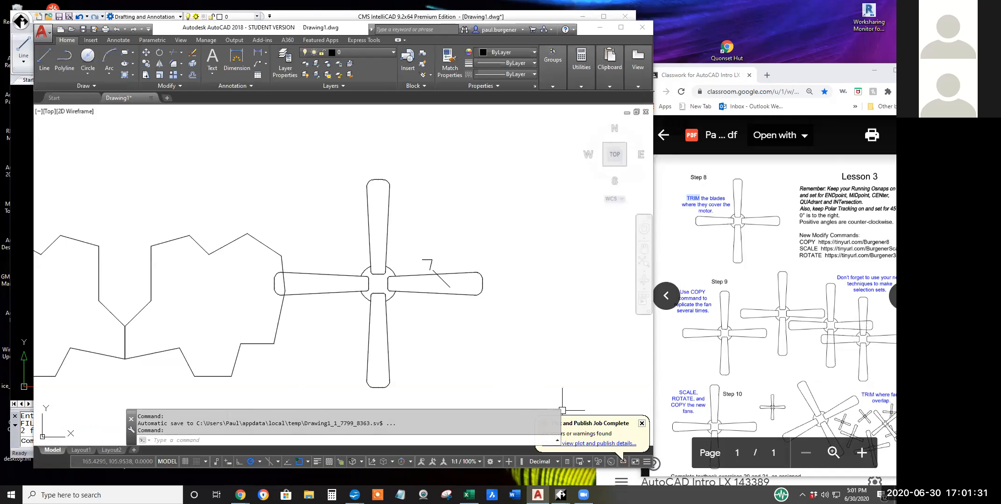
pyautogui.click(526, 361)
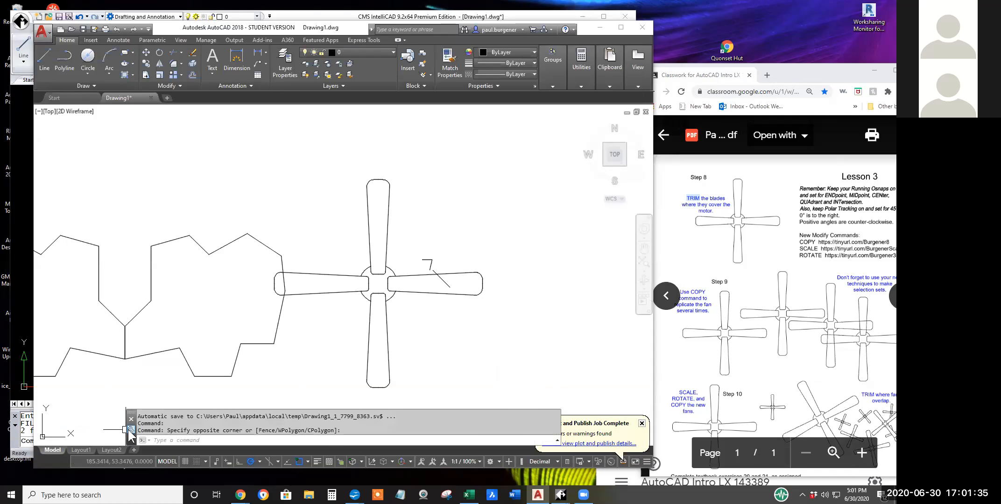
pyautogui.moveTo(130, 434); pyautogui.dragTo(112, 407)
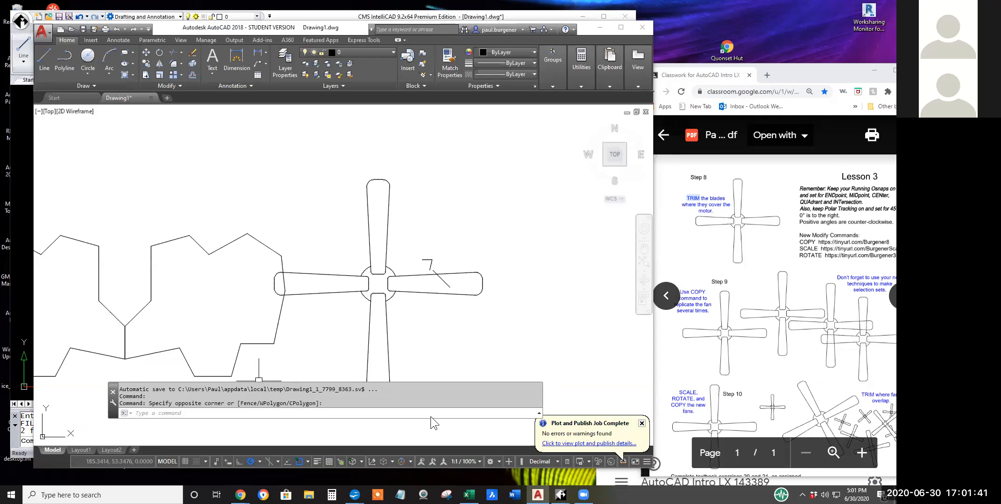
pyautogui.click(642, 424)
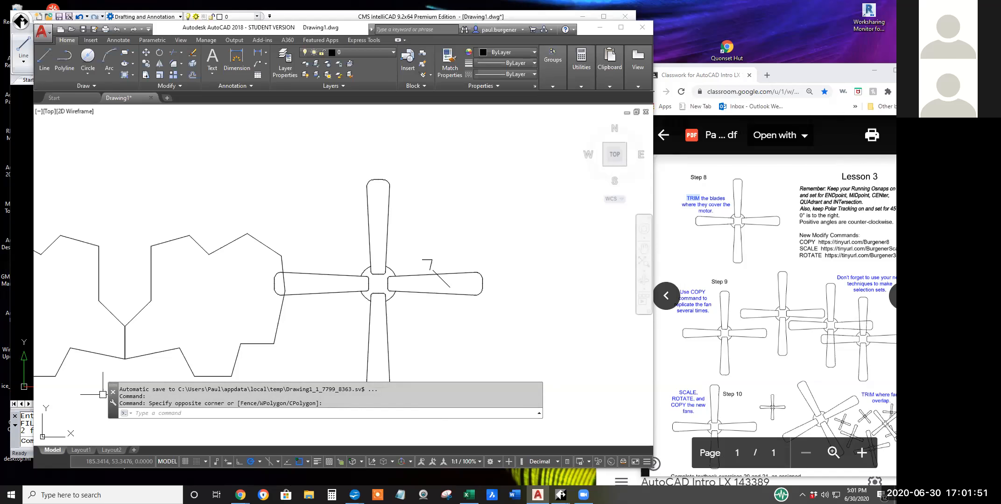
pyautogui.moveTo(111, 407); pyautogui.dragTo(144, 427)
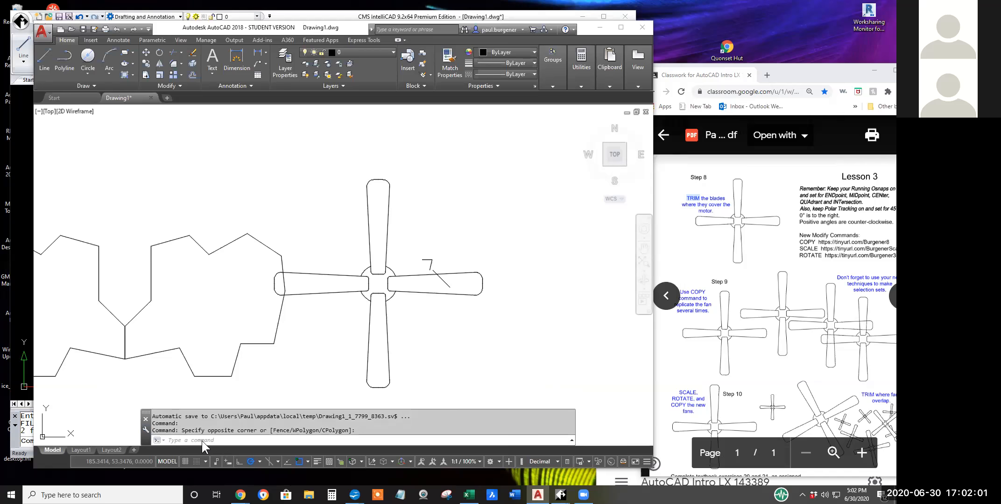
pyautogui.click(174, 51)
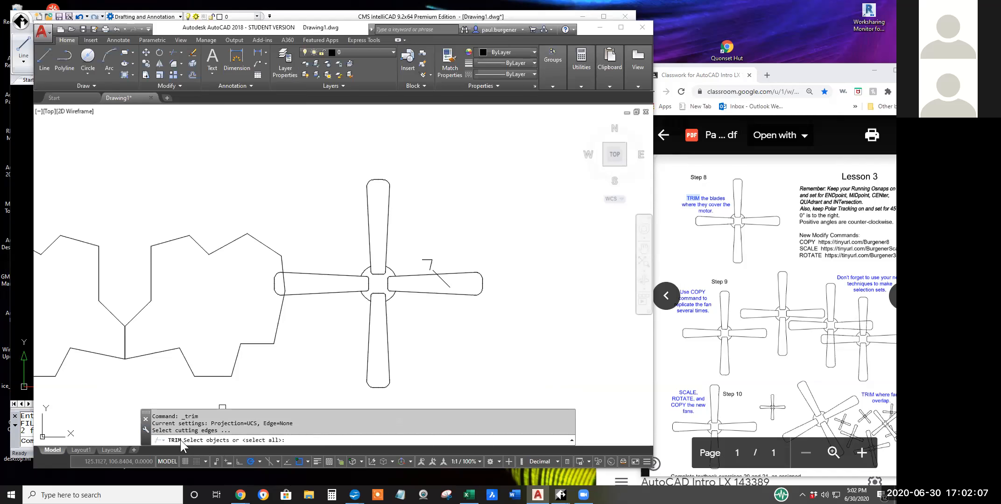
pyautogui.moveTo(208, 430); pyautogui.dragTo(154, 430)
pyautogui.click(293, 424)
pyautogui.moveTo(234, 424); pyautogui.dragTo(154, 425)
pyautogui.press('Escape')
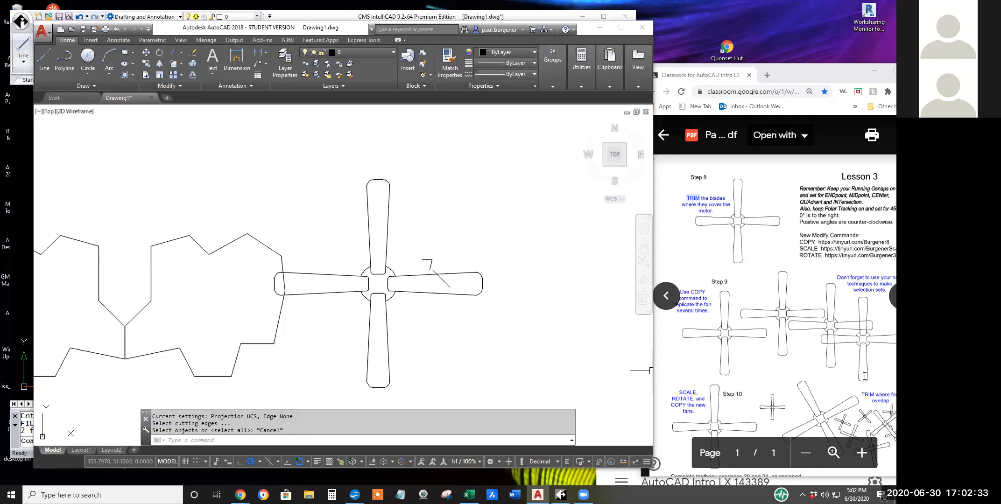
# Move the second Classwork browser window out of the way and place the Page 3-2 PDF window fully in view beside the drawing.
pyautogui.click(844, 484)
pyautogui.moveTo(746, 418); pyautogui.dragTo(522, 475)
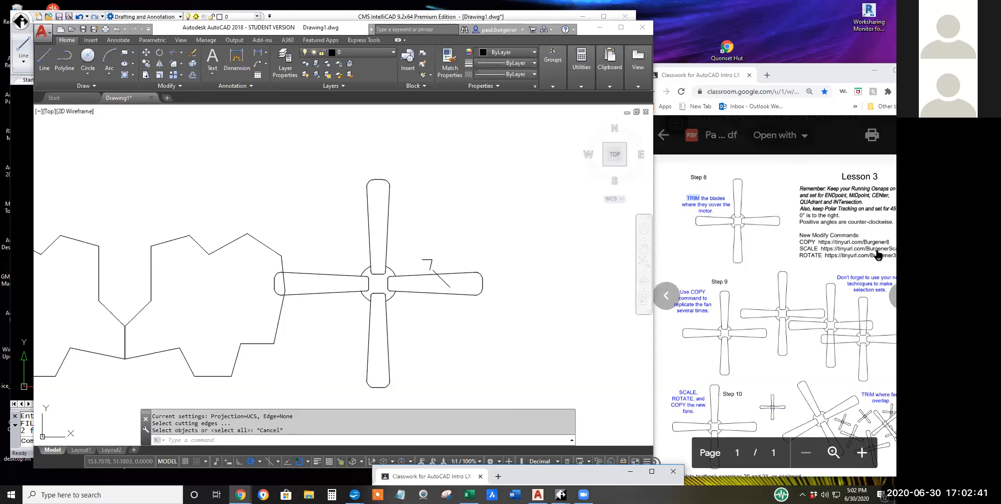
pyautogui.click(704, 75)
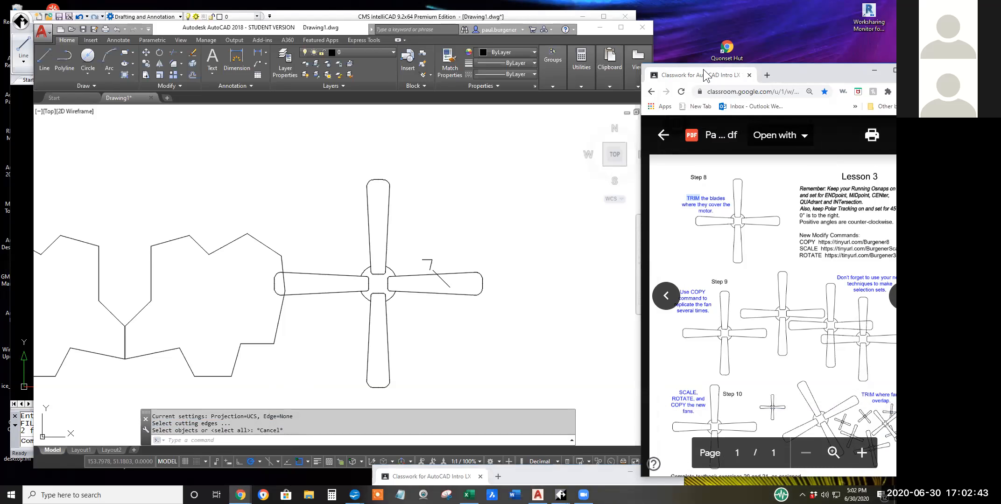
pyautogui.moveTo(705, 75); pyautogui.dragTo(666, 72)
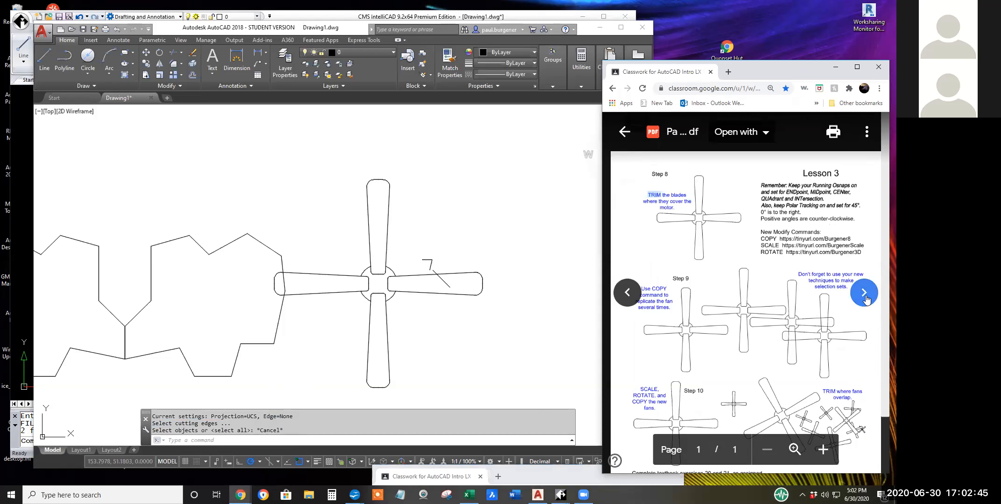
# Highlight the COPY entry under New Modify Commands on Page 3-2.
pyautogui.scroll(-1, 832, 301)
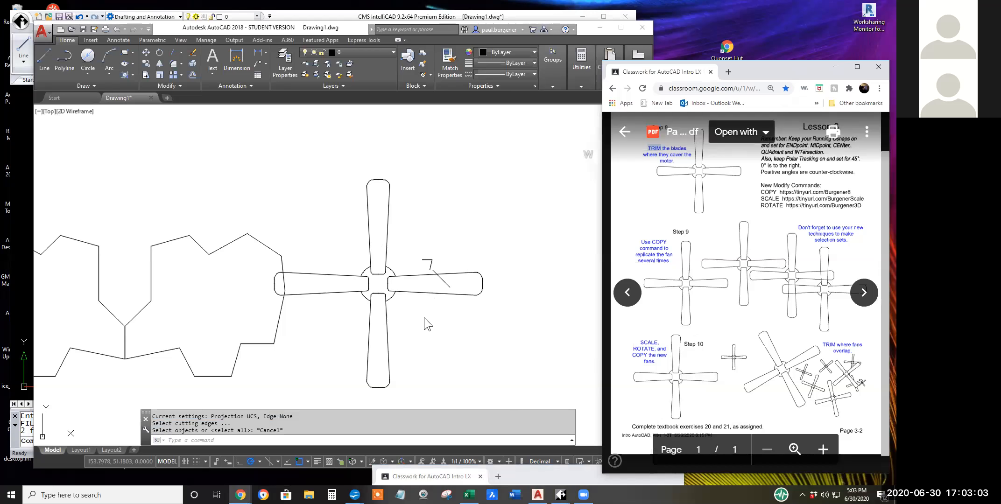
pyautogui.click(760, 193)
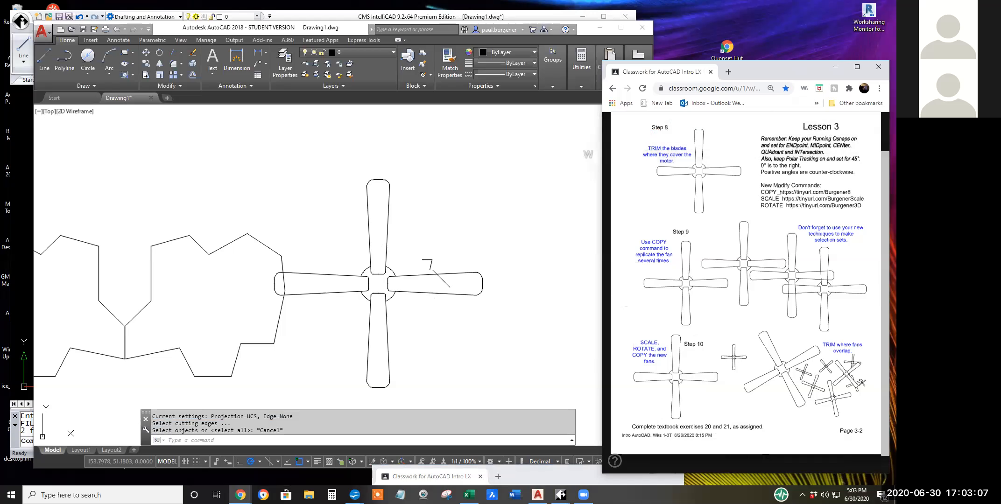
pyautogui.moveTo(761, 192); pyautogui.dragTo(776, 192)
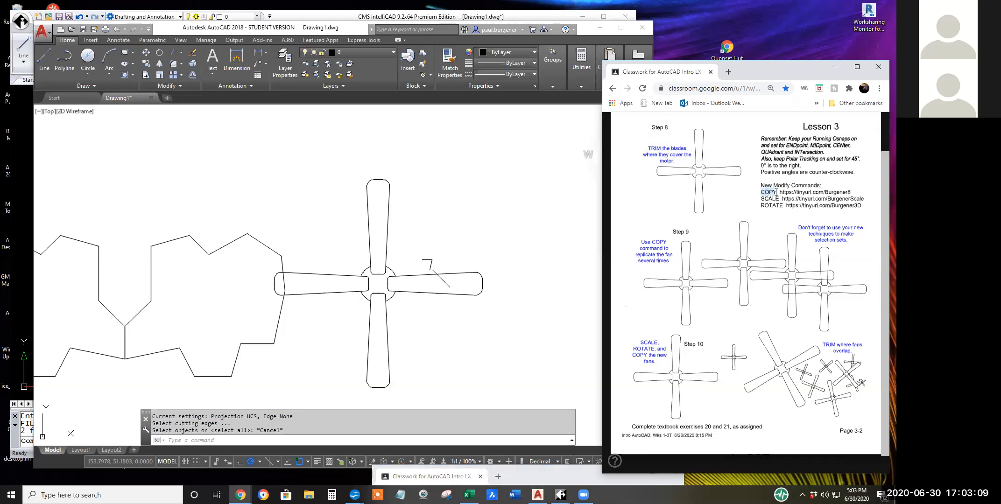
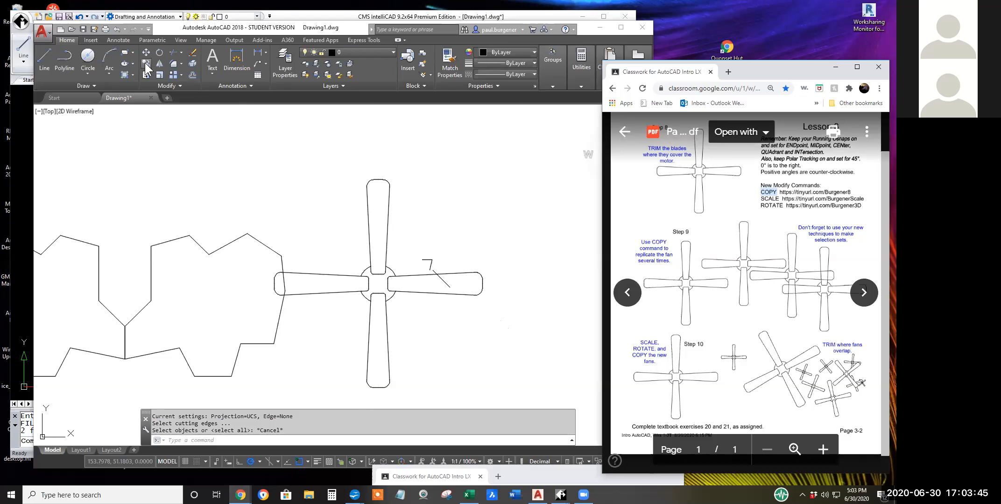
# Start the COPY command in AutoCAD and select the whole four-blade fan, leaving out the outline its left blade overlaps.
pyautogui.click(146, 67)
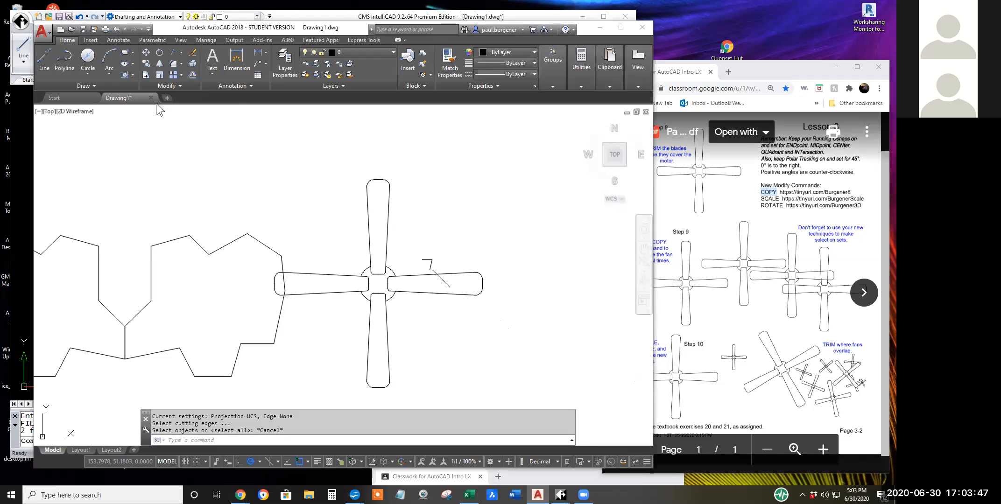
pyautogui.click(146, 63)
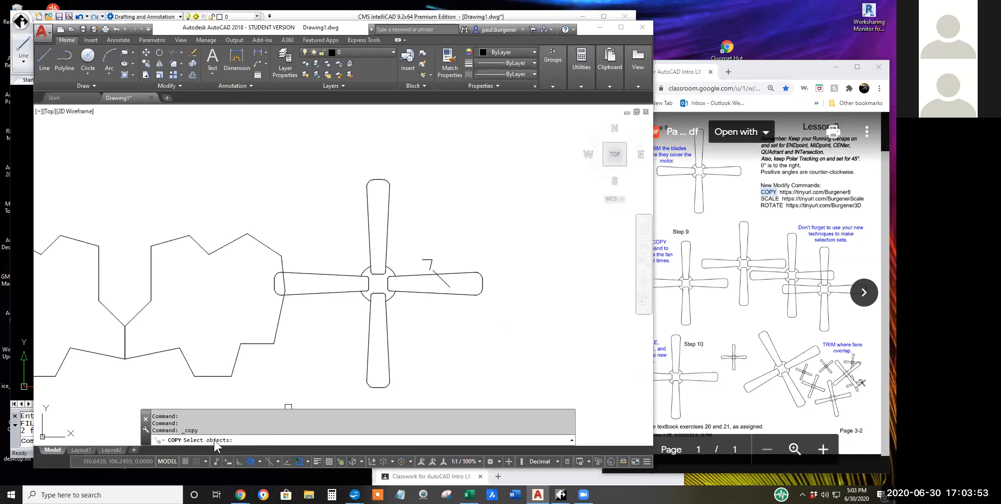
pyautogui.click(521, 390)
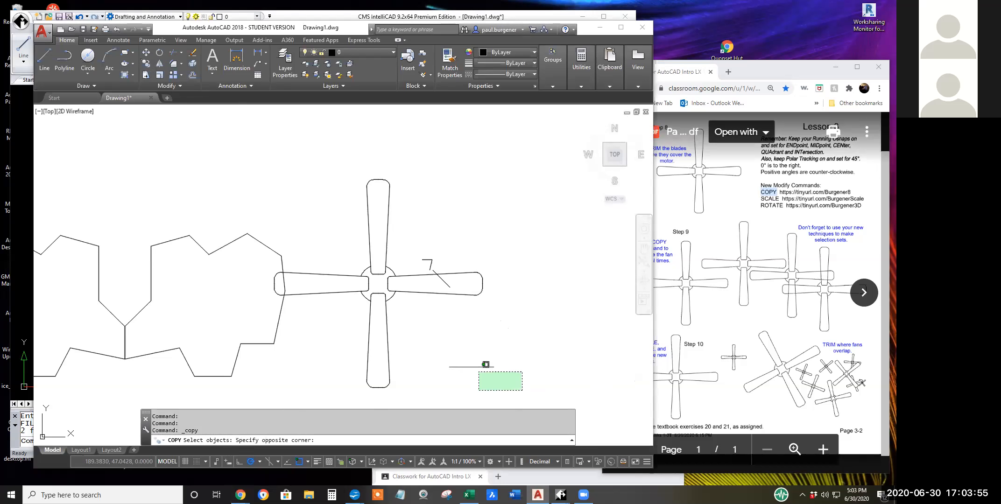
pyautogui.click(324, 161)
pyautogui.click(252, 258)
pyautogui.click(324, 305)
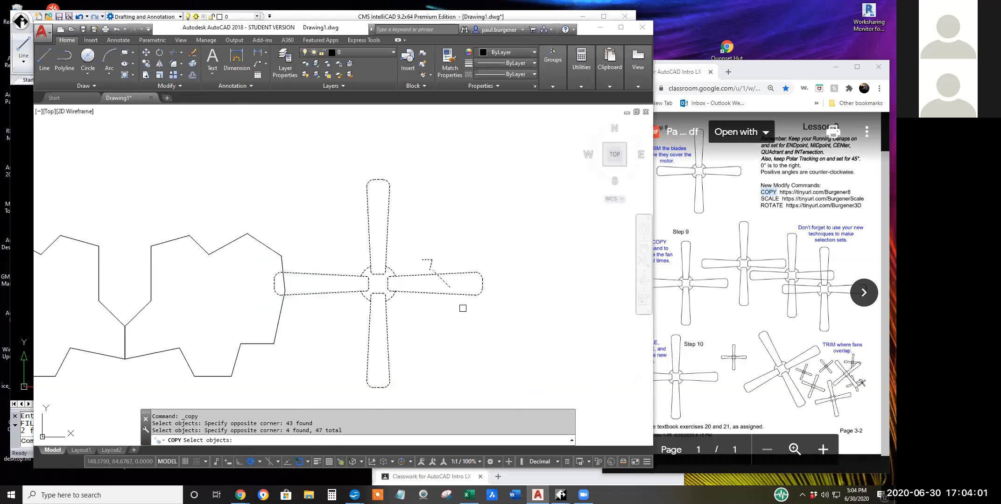
# Remove the three stray line segments over the right blade from the copy selection and accept the set.
pyautogui.keyDown('shift'); pyautogui.click(447, 285); pyautogui.keyUp('shift')
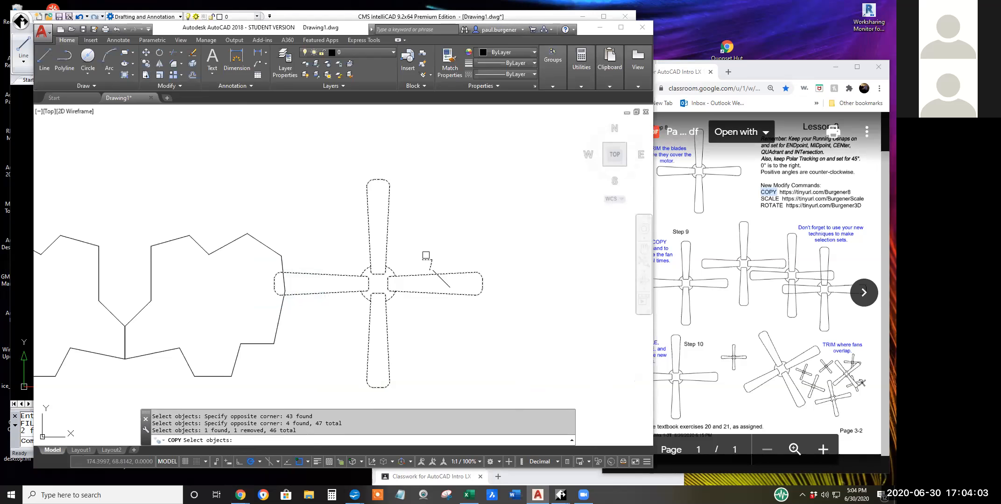
pyautogui.keyDown('shift'); pyautogui.click(437, 265); pyautogui.keyUp('shift')
pyautogui.keyDown('shift'); pyautogui.click(425, 255); pyautogui.keyUp('shift')
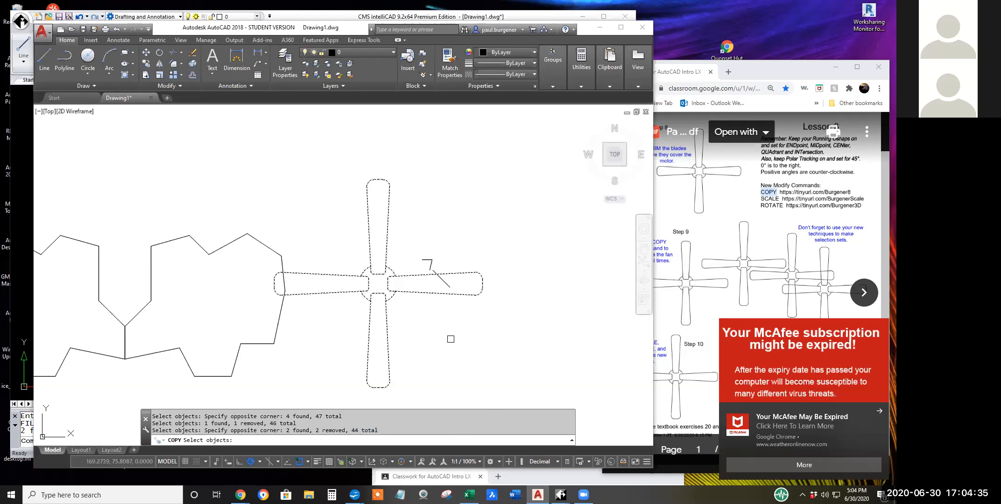
pyautogui.press('Return')
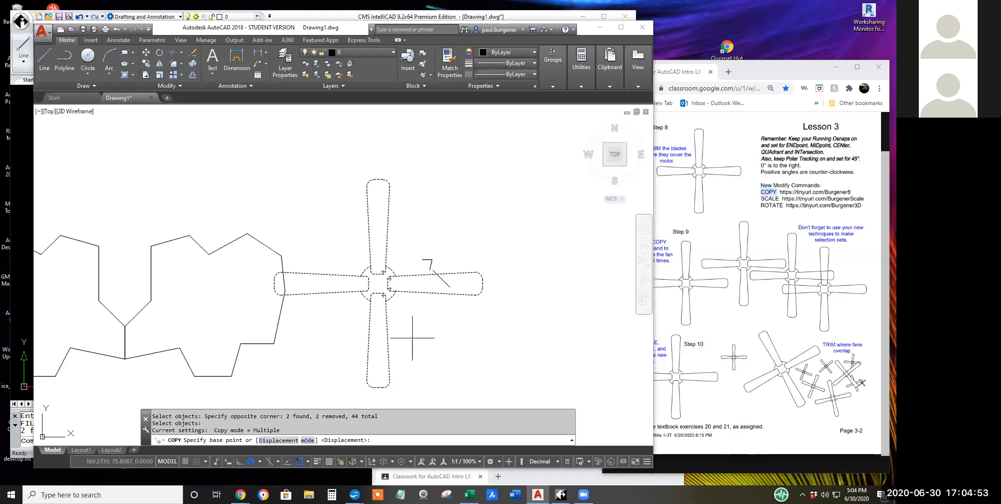
# Copy the fan from its motor's center to six positions in the empty area to its right, some overlapping, and end the command.
pyautogui.click(378, 283)
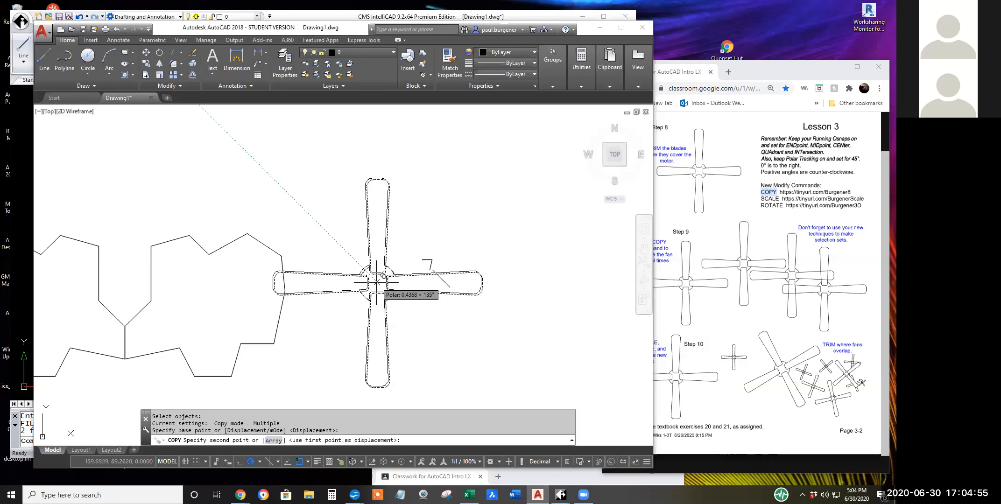
pyautogui.scroll(-5, 525, 257)
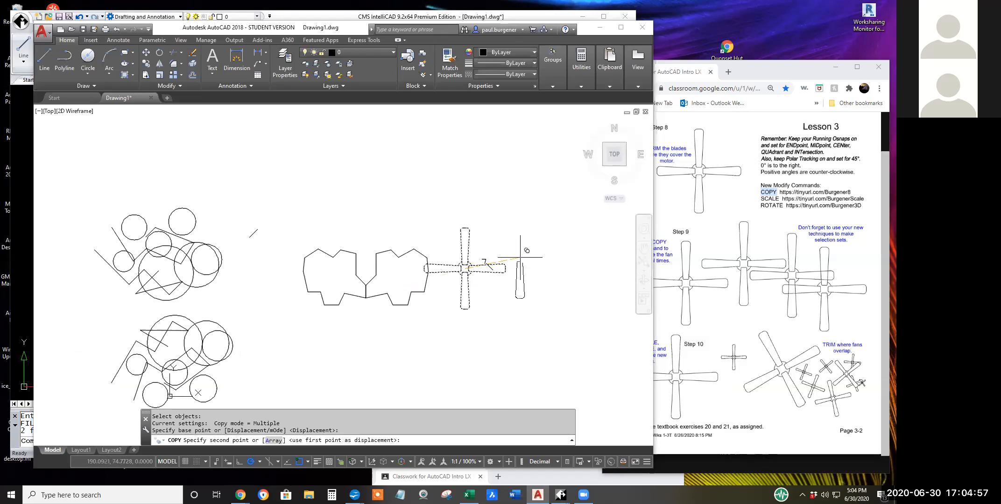
pyautogui.moveTo(548, 224); pyautogui.dragTo(199, 213, button='middle')
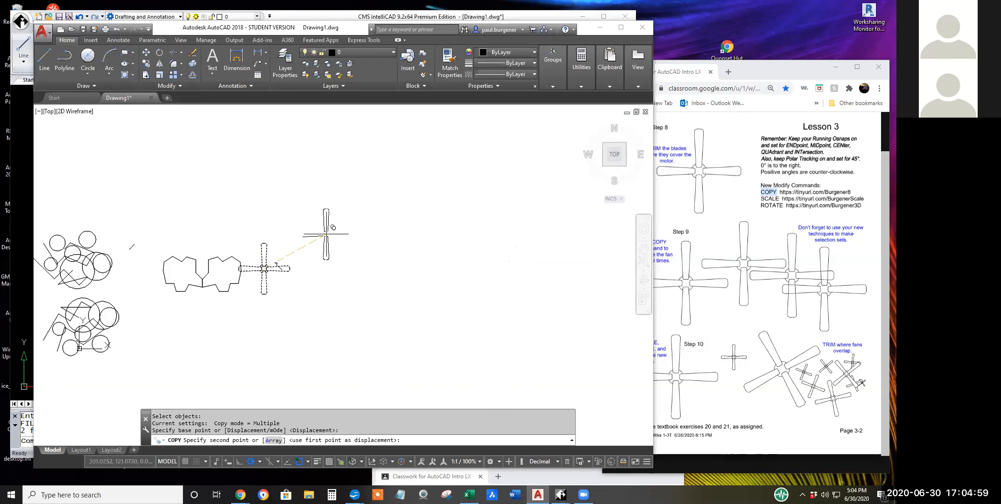
pyautogui.click(361, 232)
pyautogui.click(403, 254)
pyautogui.click(440, 301)
pyautogui.click(470, 243)
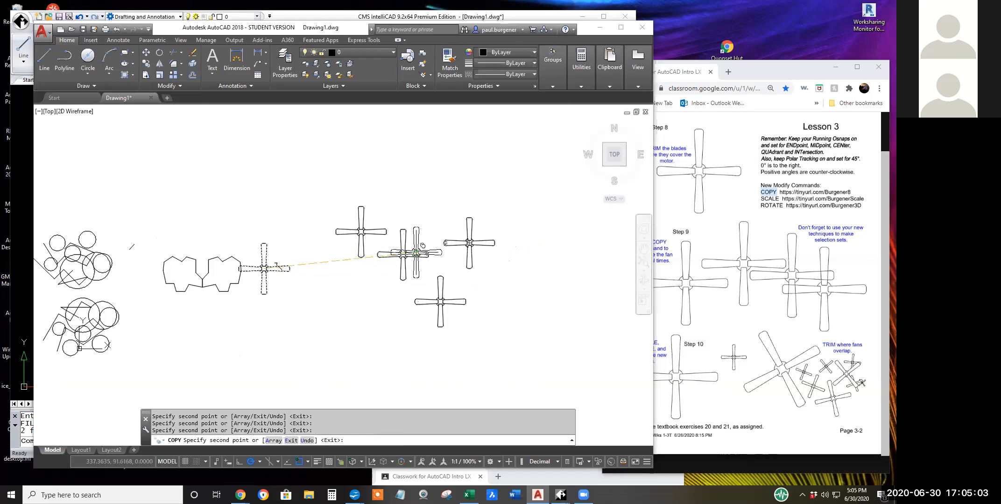
pyautogui.click(415, 243)
pyautogui.click(461, 248)
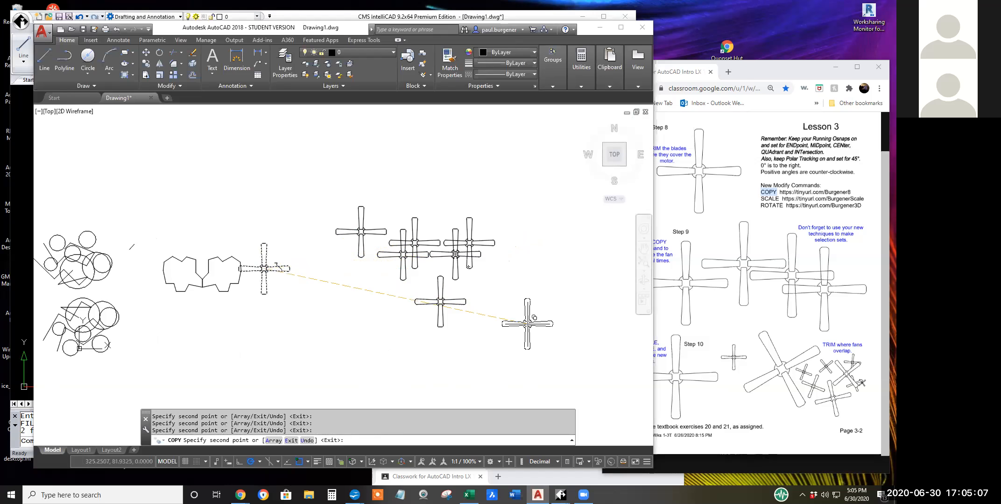
pyautogui.press('Return')
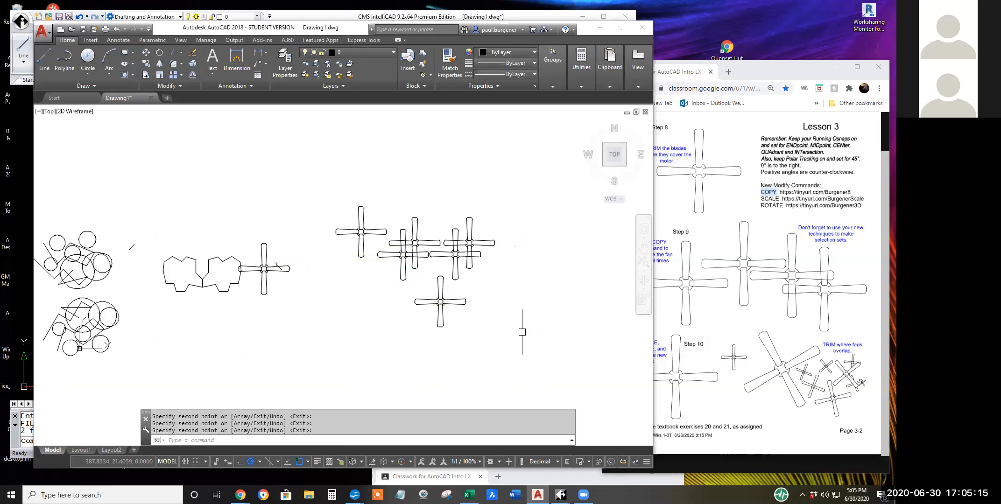
# Switch to CMS IntelliCAD, start the Copy command and select the whole four-blade fan with a window.
pyautogui.click(547, 14)
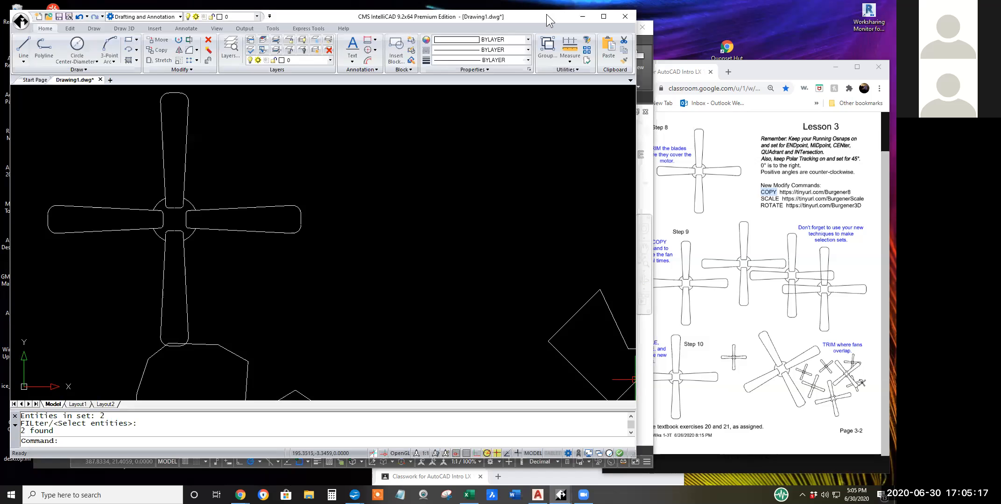
pyautogui.scroll(-1, 413, 253)
pyautogui.moveTo(425, 265)
pyautogui.mouseDown(button='middle')
pyautogui.moveTo(514, 294)
pyautogui.moveTo(440, 301)
pyautogui.mouseUp(button='middle')
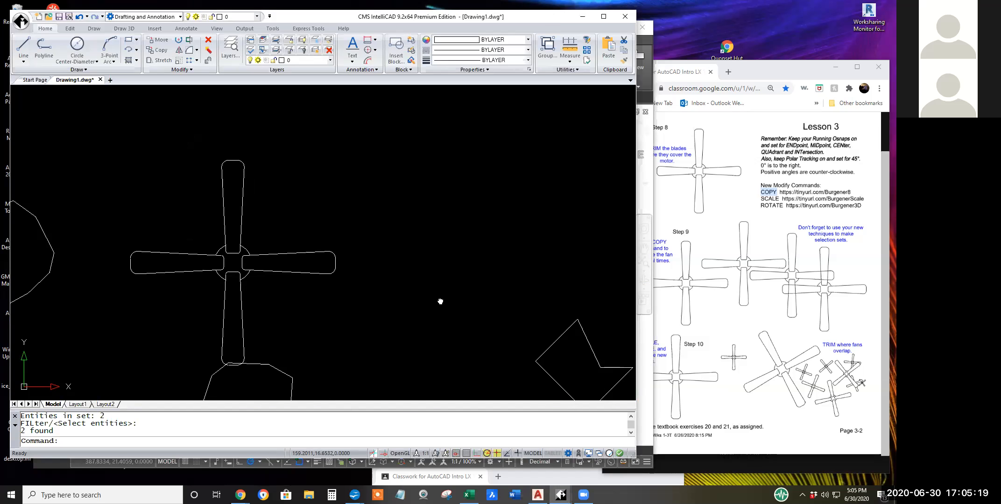
pyautogui.click(157, 51)
pyautogui.click(110, 136)
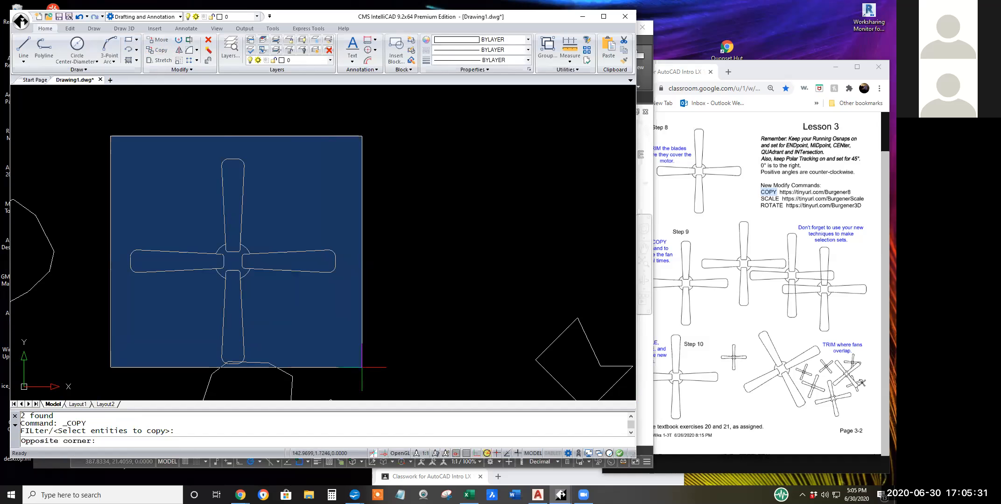
pyautogui.click(352, 368)
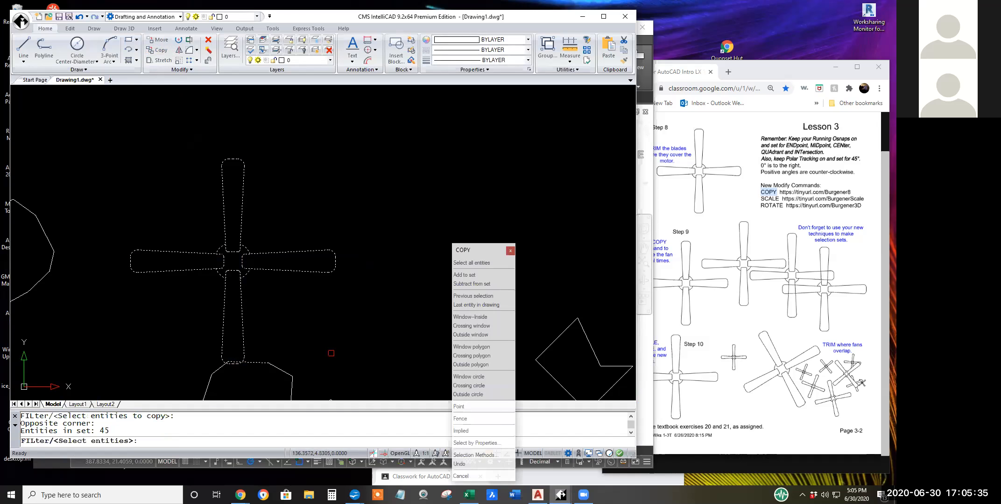
# Remove the polygon edge at the lower blade's tip from the copy selection, highlight the entity count and accept the set.
pyautogui.click(281, 336)
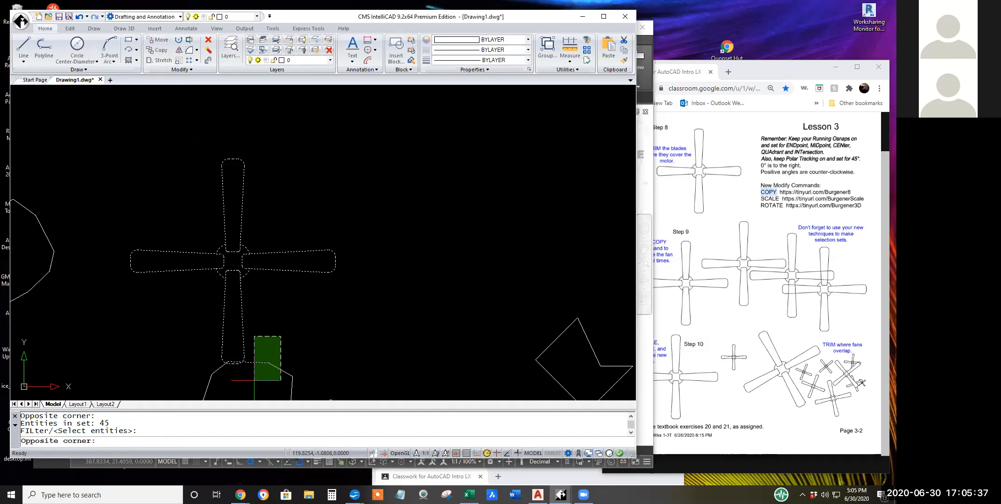
pyautogui.click(254, 380)
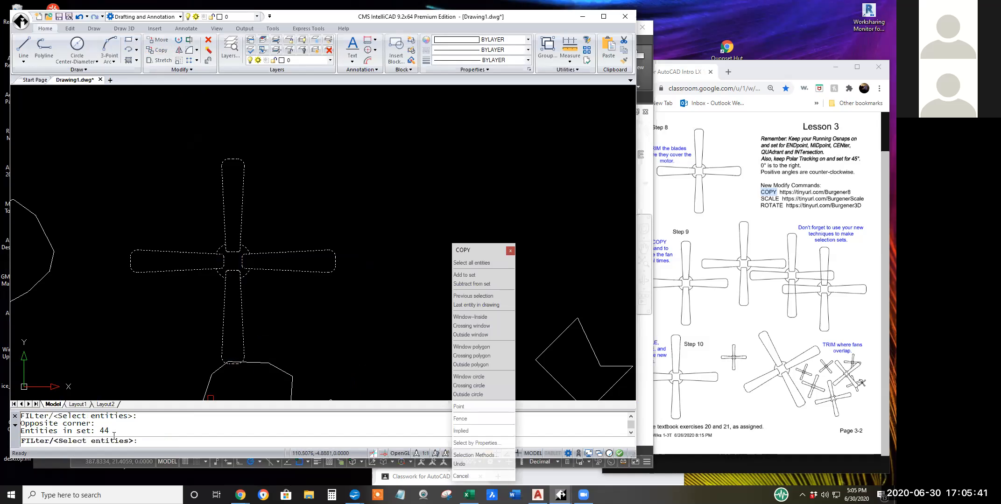
pyautogui.moveTo(111, 430); pyautogui.dragTo(21, 430)
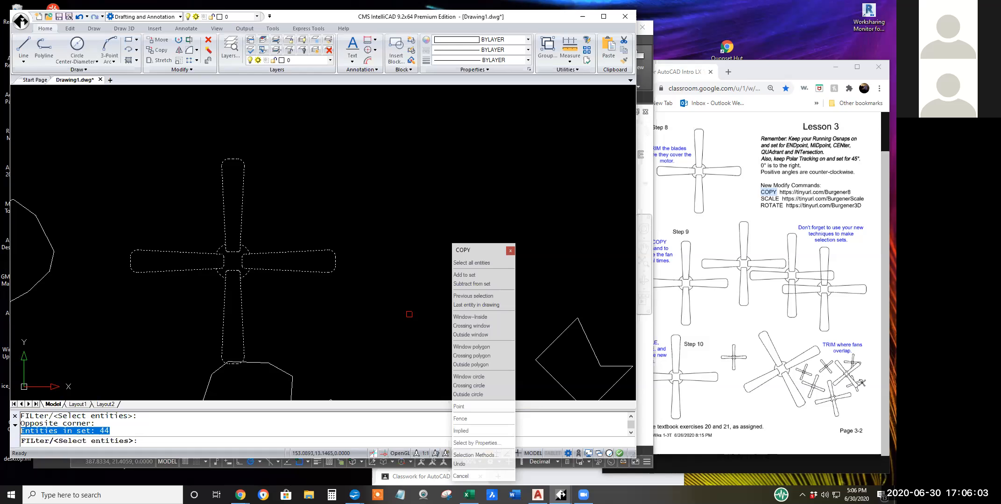
pyautogui.press('Return')
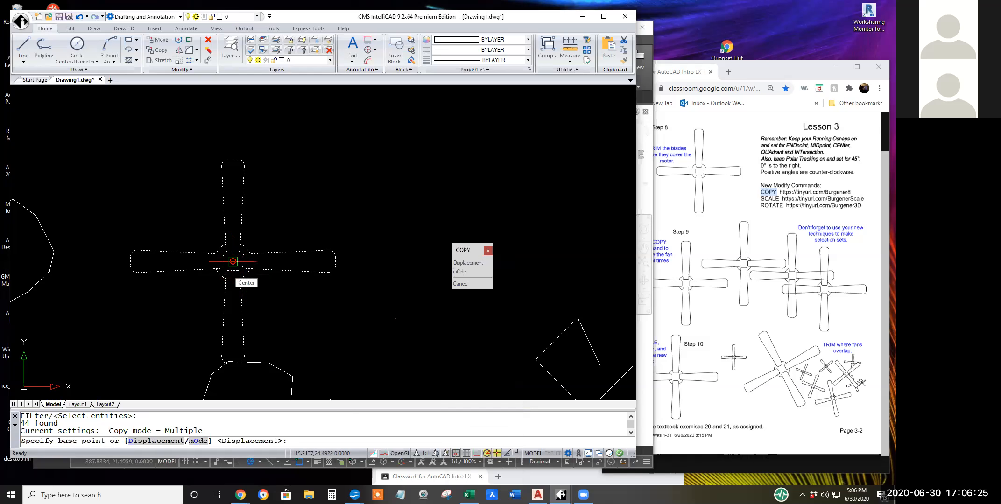
# Copy the fan from its motor's center to seven positions, four in overlapping pairs and three farther right, and end the command.
pyautogui.click(233, 261)
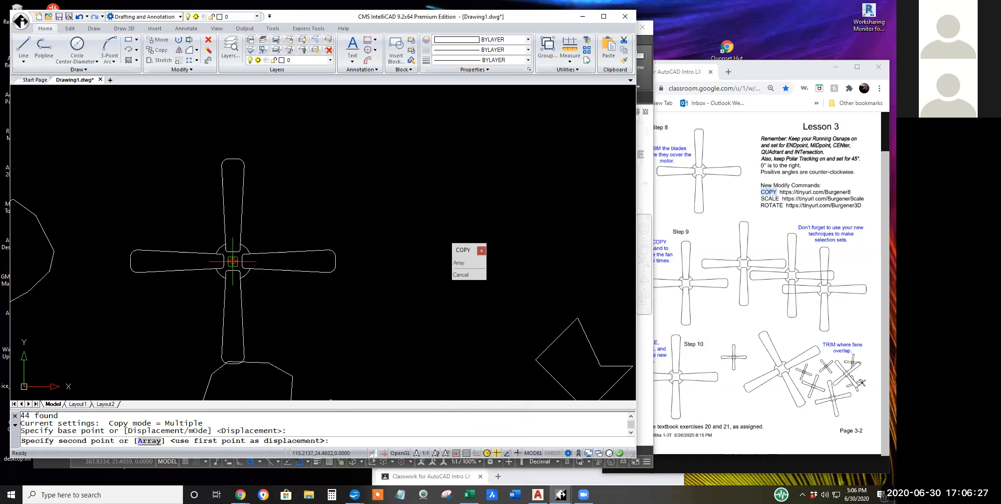
pyautogui.scroll(-3, 436, 229)
pyautogui.moveTo(415, 229); pyautogui.dragTo(180, 223, button='middle')
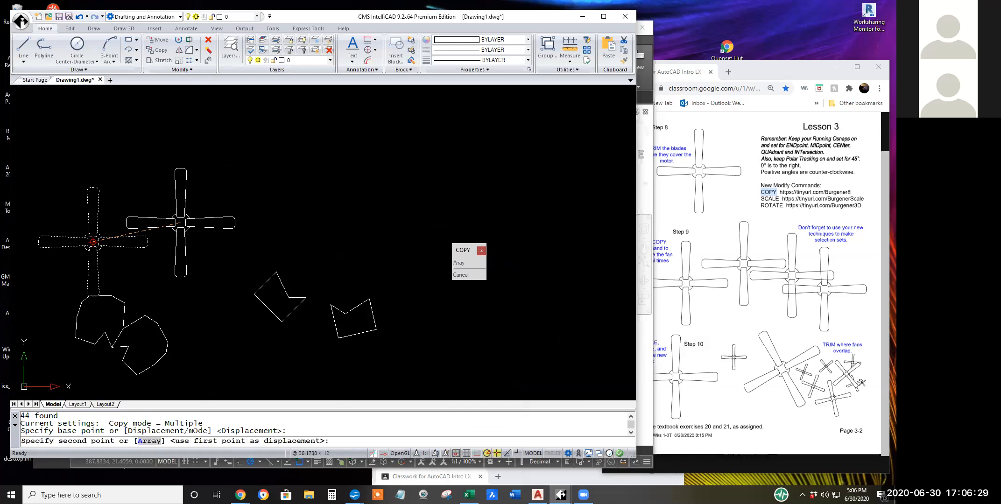
pyautogui.click(215, 166)
pyautogui.click(260, 192)
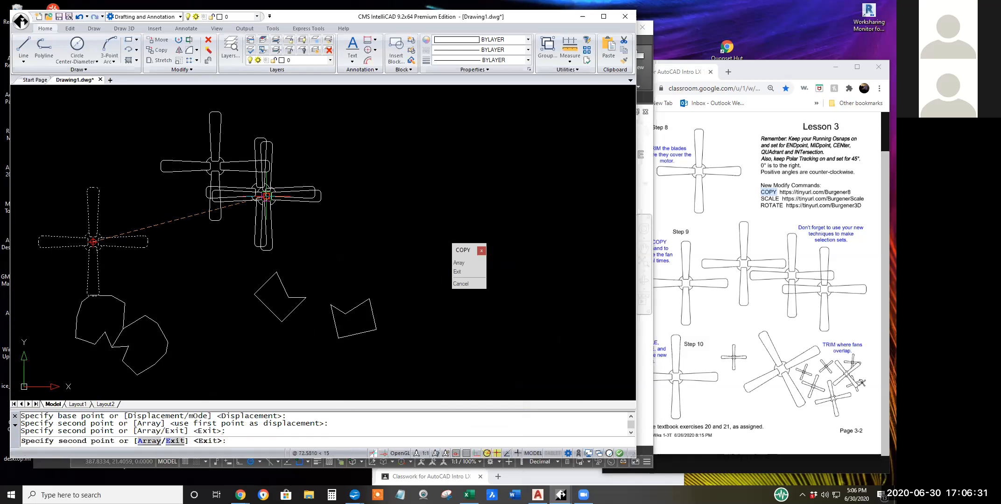
pyautogui.click(341, 218)
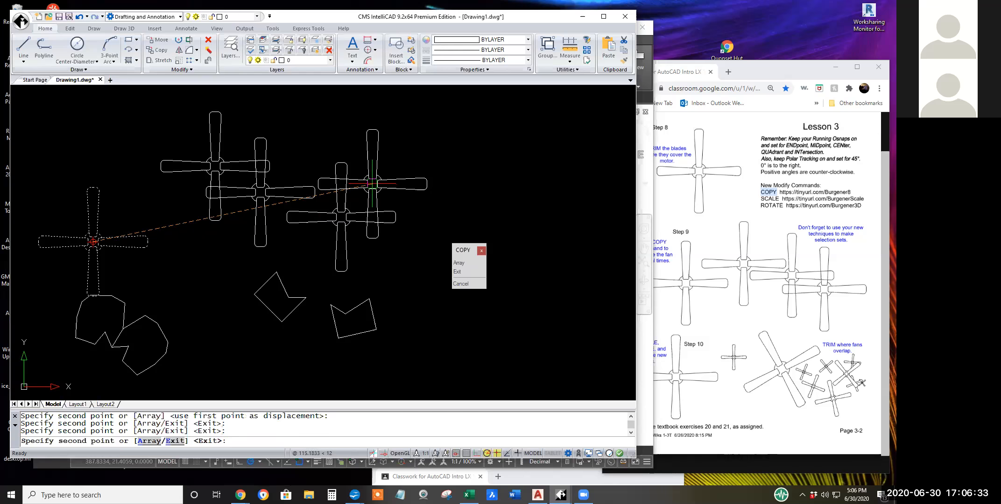
pyautogui.click(372, 182)
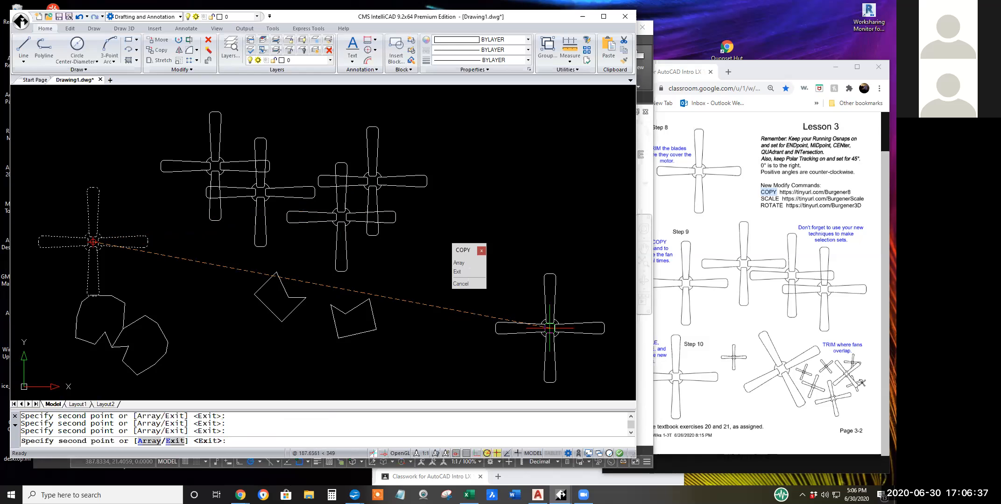
pyautogui.click(550, 328)
pyautogui.click(581, 236)
pyautogui.click(506, 193)
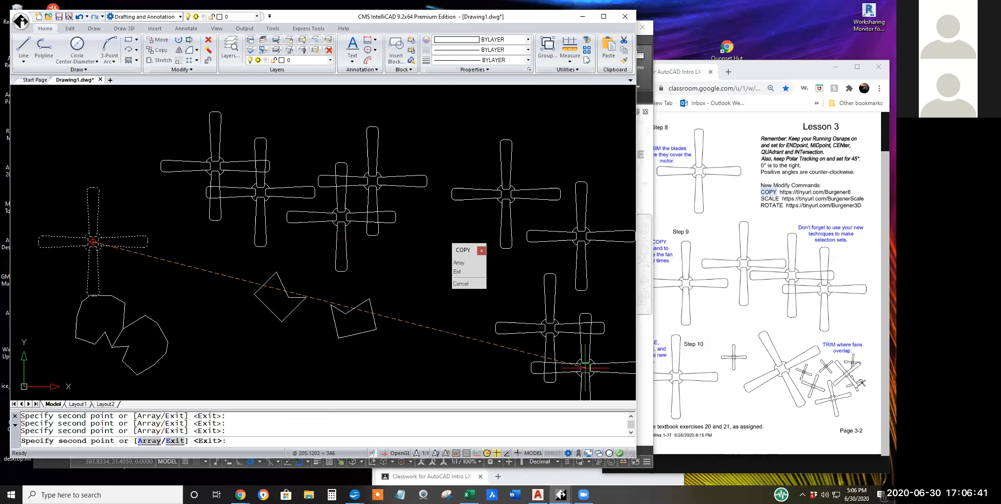
pyautogui.press('Escape')
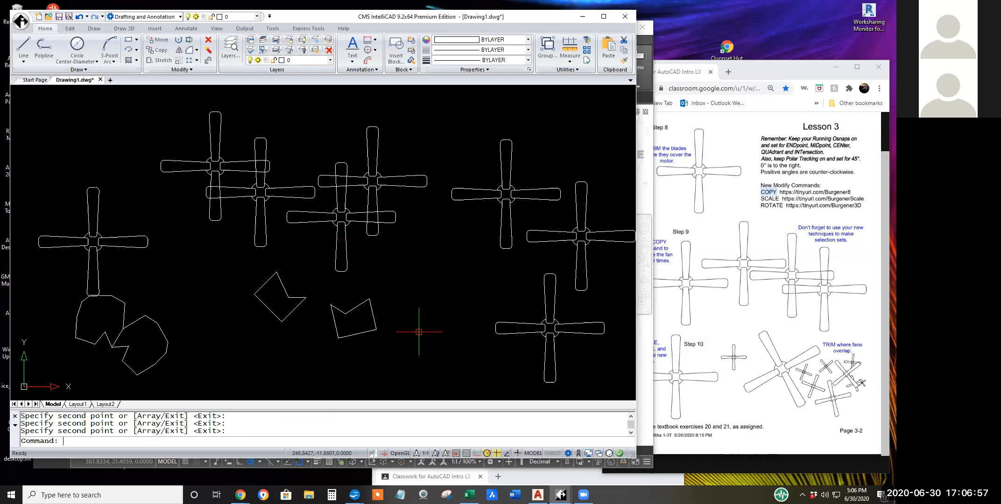
# Start the Copy command on the lowest fan, excluding the blade-tip pieces of the fan above it, and accept the selection.
pyautogui.moveTo(500, 305)
pyautogui.mouseDown(button='middle')
pyautogui.moveTo(316, 337)
pyautogui.moveTo(293, 326)
pyautogui.mouseUp(button='middle')
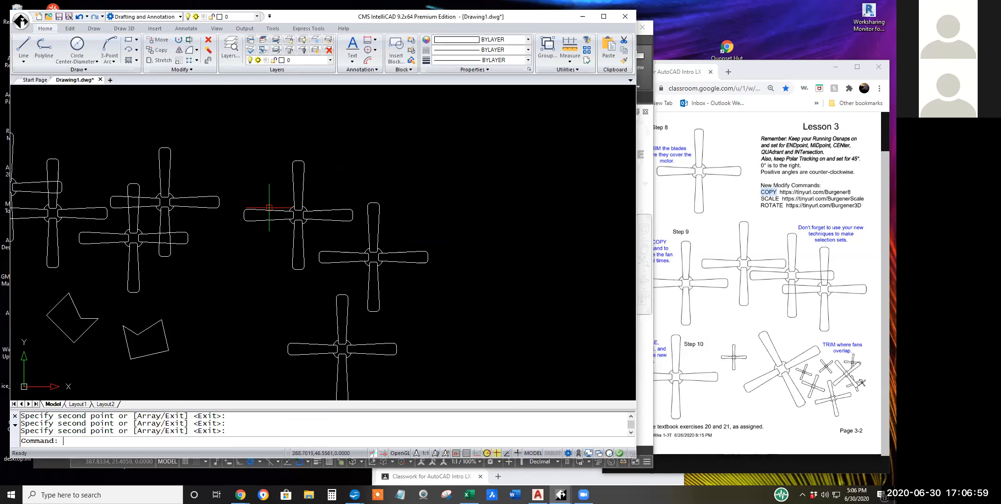
pyautogui.click(161, 50)
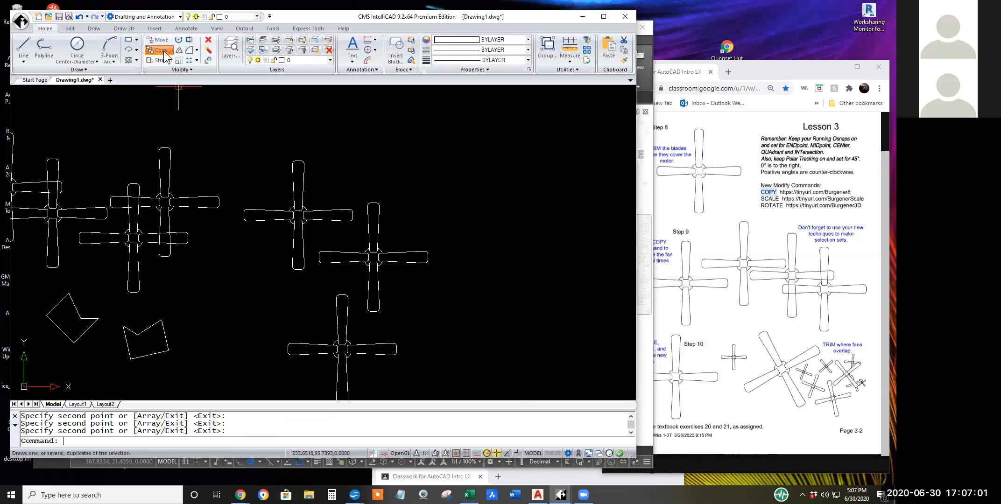
pyautogui.moveTo(249, 295)
pyautogui.mouseDown(button='middle')
pyautogui.moveTo(373, 291)
pyautogui.moveTo(410, 300)
pyautogui.moveTo(432, 281)
pyautogui.moveTo(481, 271)
pyautogui.moveTo(240, 242)
pyautogui.mouseUp(button='middle')
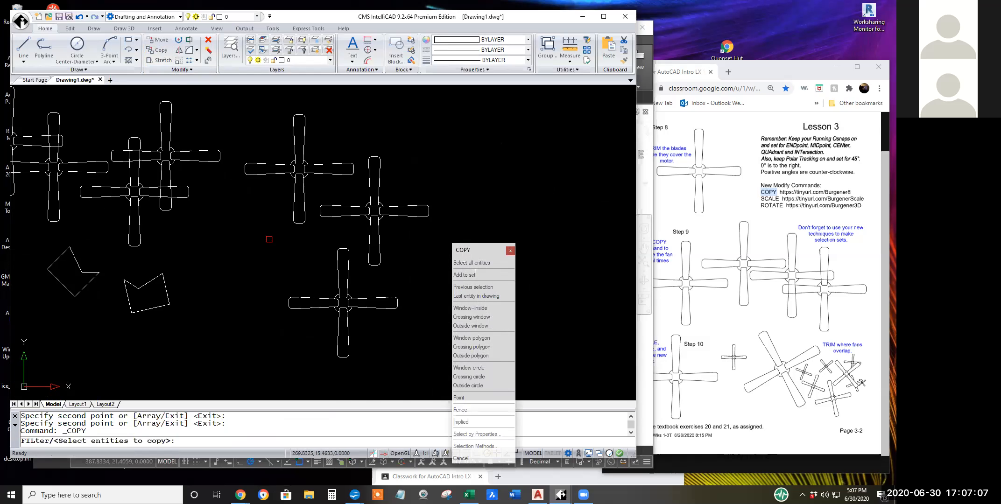
pyautogui.click(274, 234)
pyautogui.click(420, 395)
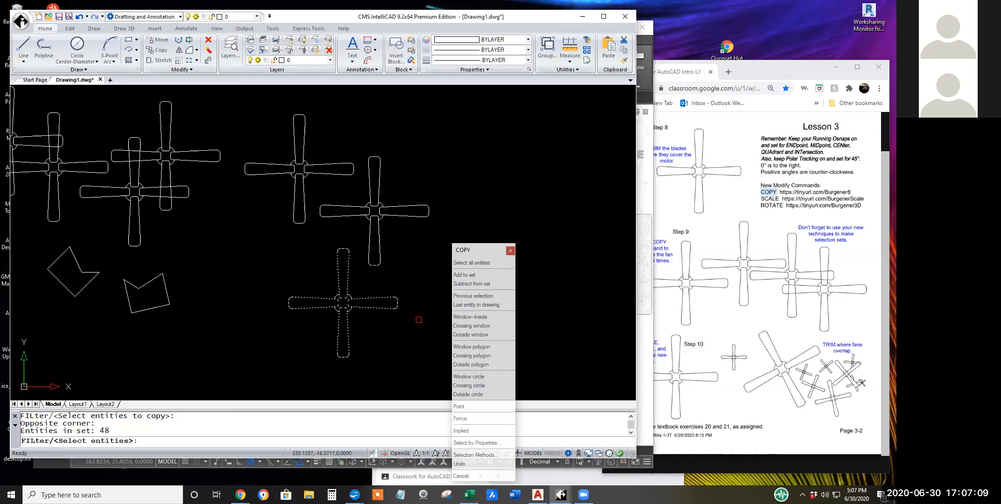
pyautogui.click(397, 280)
pyautogui.click(361, 234)
pyautogui.press('Return')
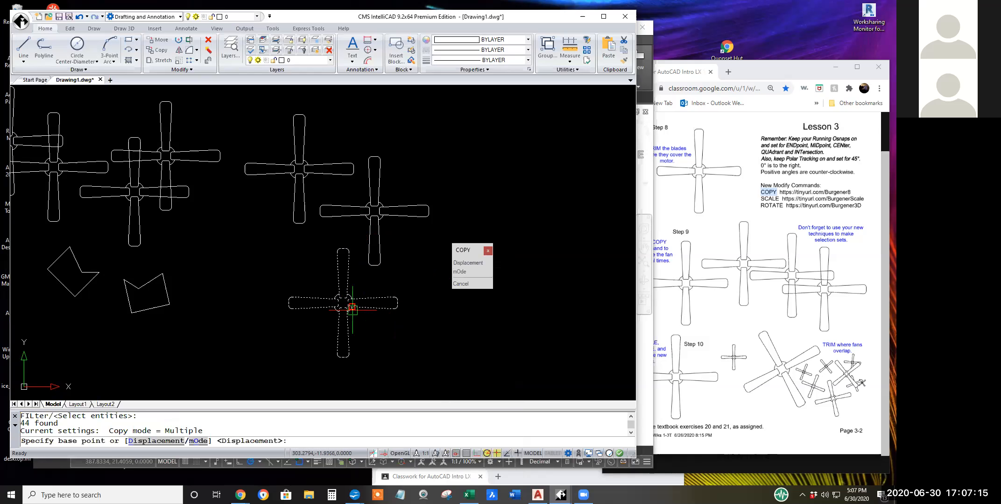
# Copy the selected fan 60 units horizontally to the right from its motor's center, then end the command.
pyautogui.scroll(3, 344, 301)
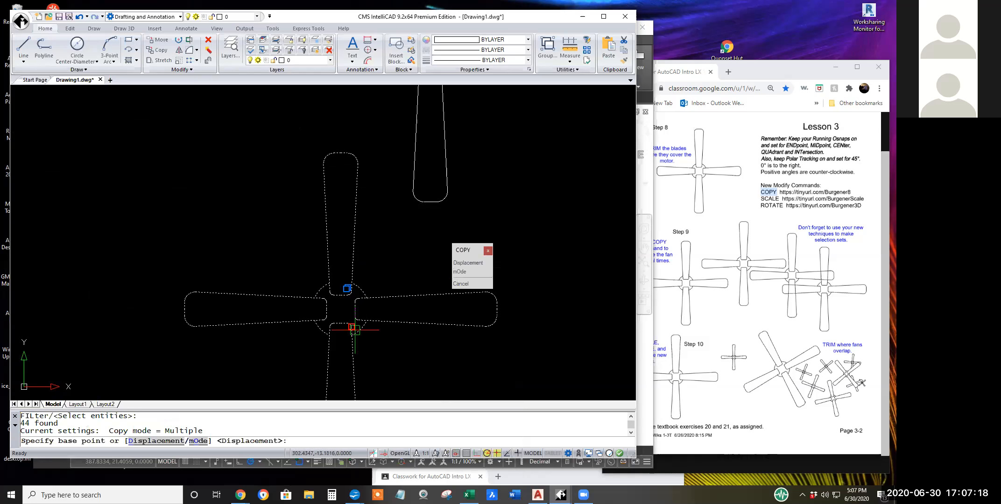
pyautogui.click(341, 309)
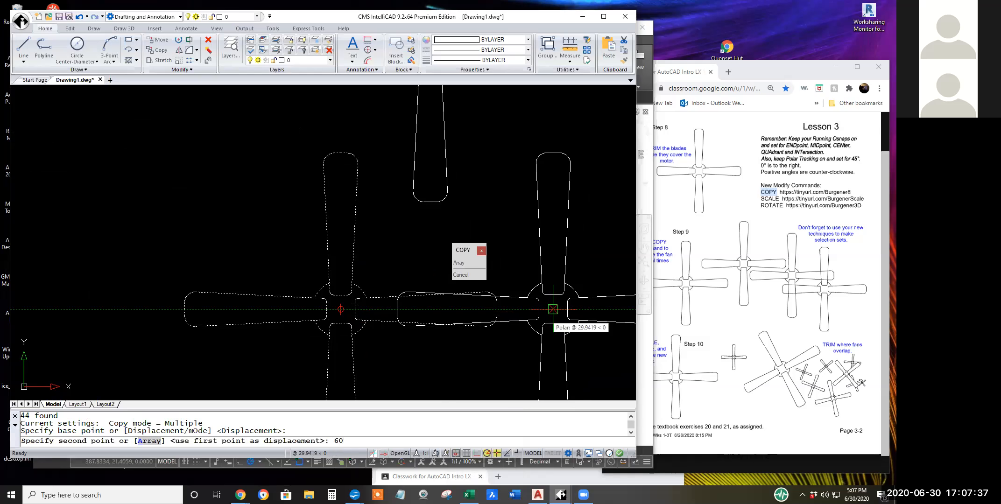
pyautogui.press('Return')
pyautogui.scroll(-3, 544, 351)
pyautogui.scroll(-5, 545, 351)
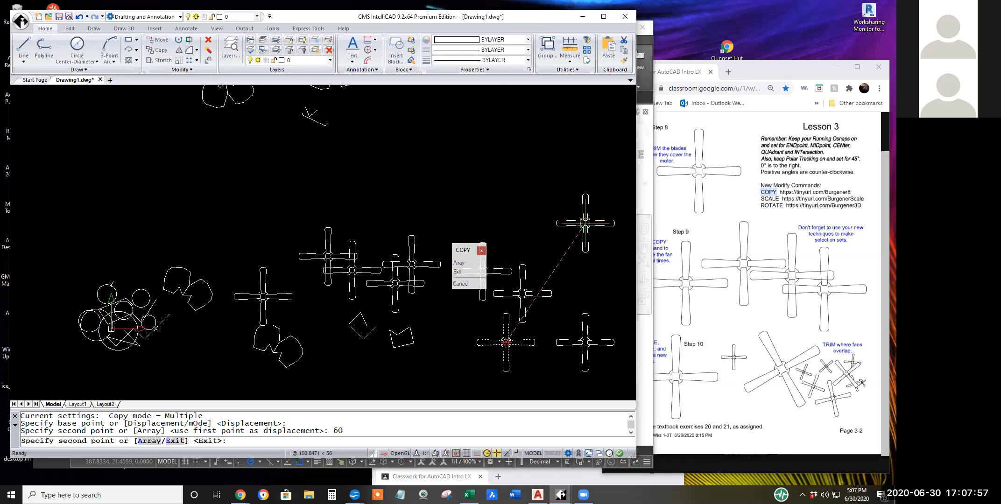
pyautogui.press('Return')
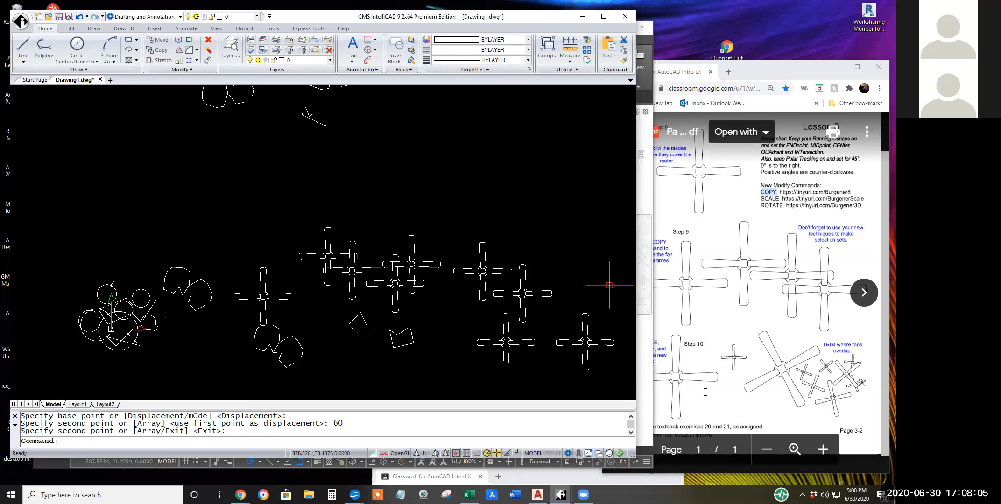
# Review the Step 10 instruction on the Lesson 3 page, highlighting its SCALE and ROTATE wording.
pyautogui.click(722, 356)
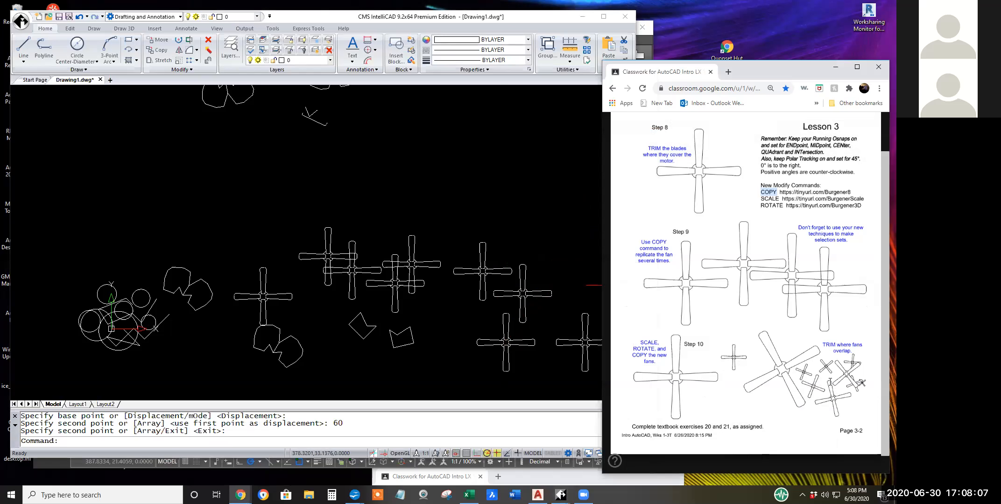
pyautogui.click(639, 341)
pyautogui.moveTo(661, 342); pyautogui.dragTo(640, 342)
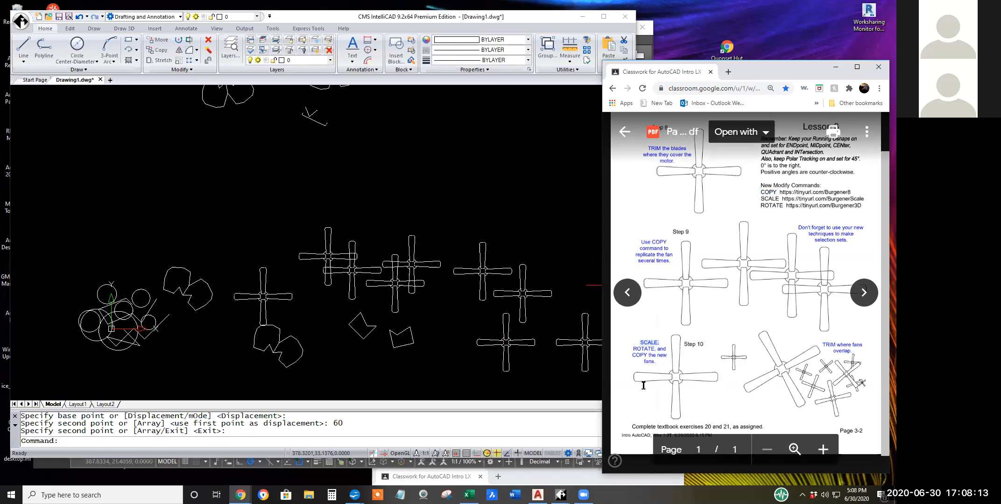
pyautogui.moveTo(658, 349); pyautogui.dragTo(634, 349)
pyautogui.click(659, 348)
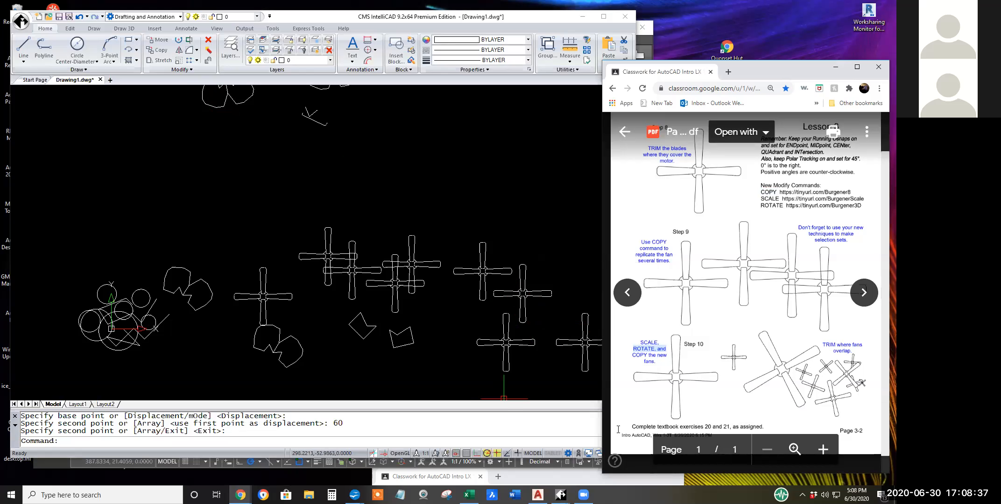
# Switch to AutoCAD, start the Scale command and select the lowest fan with a crossing window.
pyautogui.click(644, 51)
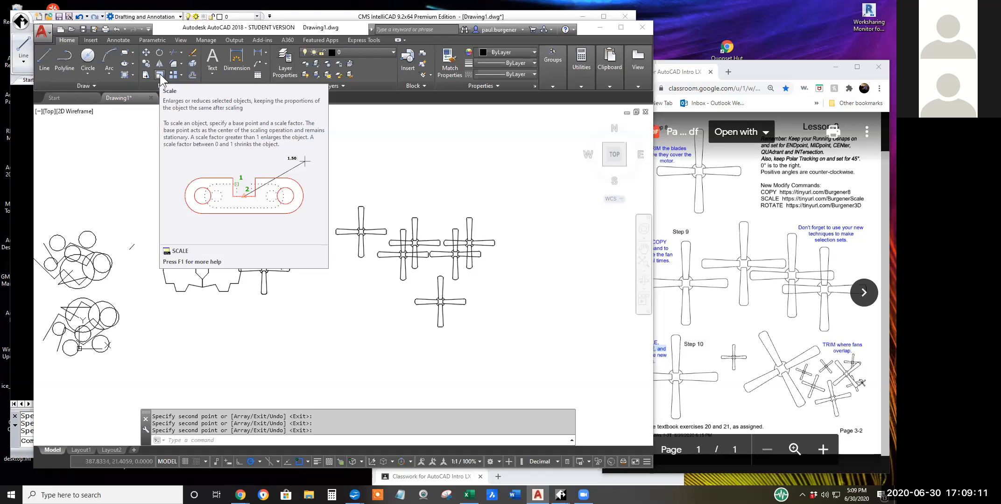
pyautogui.click(159, 73)
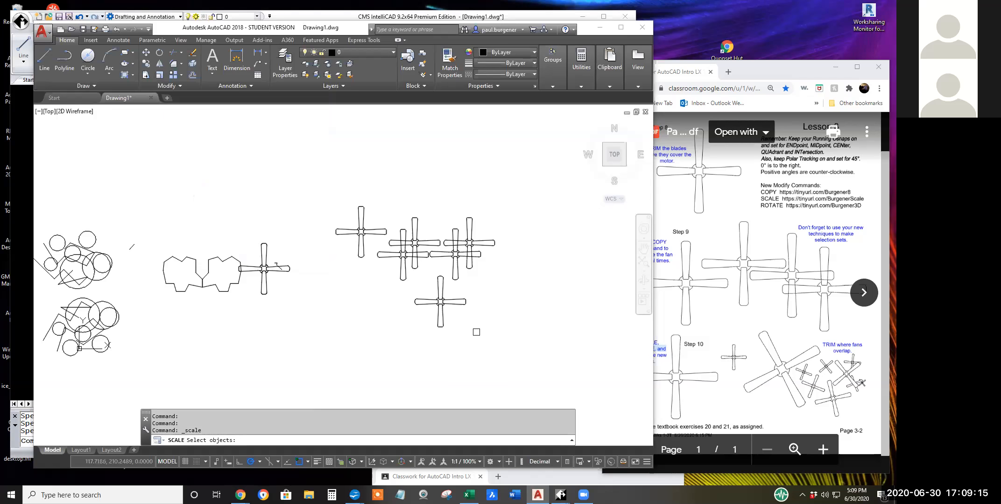
pyautogui.click(474, 332)
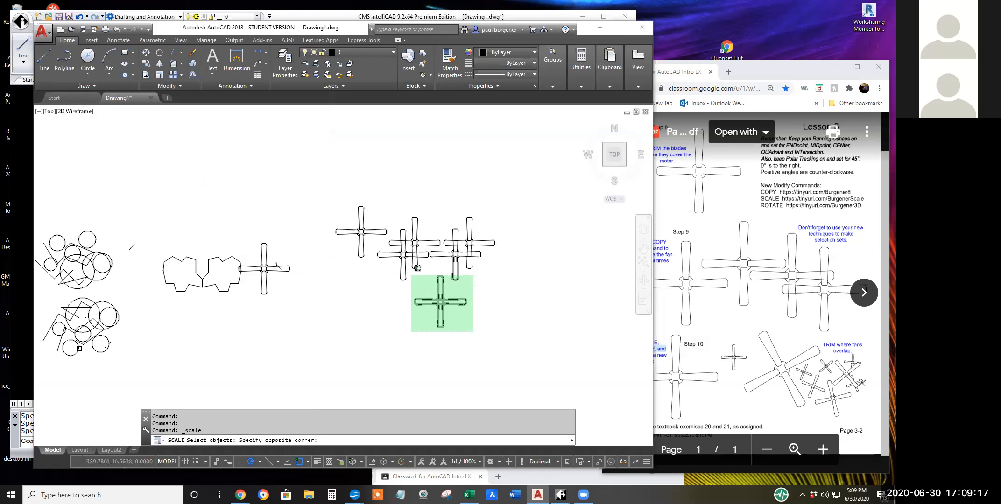
pyautogui.click(409, 273)
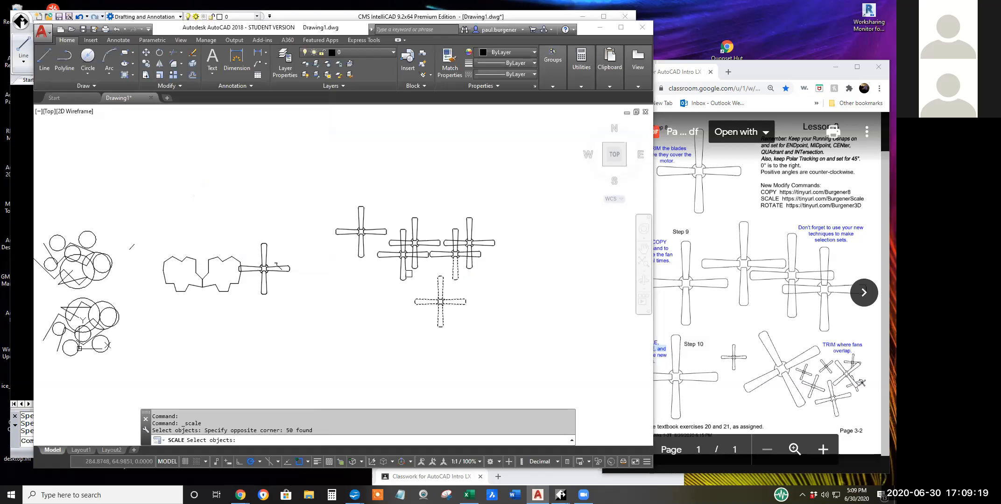
# Remove the neighbouring fan's lower blade from the scale selection, highlight the object total and accept the set.
pyautogui.scroll(6, 463, 277)
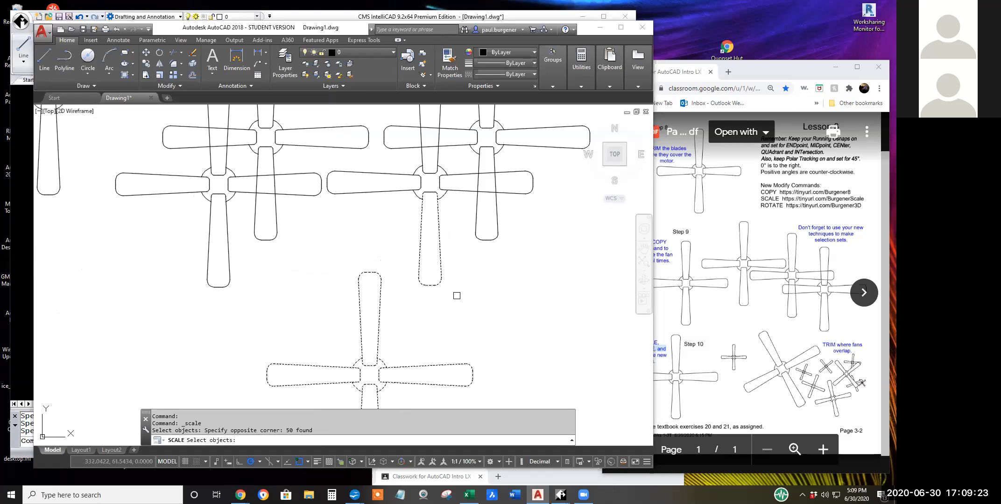
pyautogui.keyDown('shift'); pyautogui.click(457, 295); pyautogui.keyUp('shift')
pyautogui.keyDown('shift'); pyautogui.click(405, 220); pyautogui.keyUp('shift')
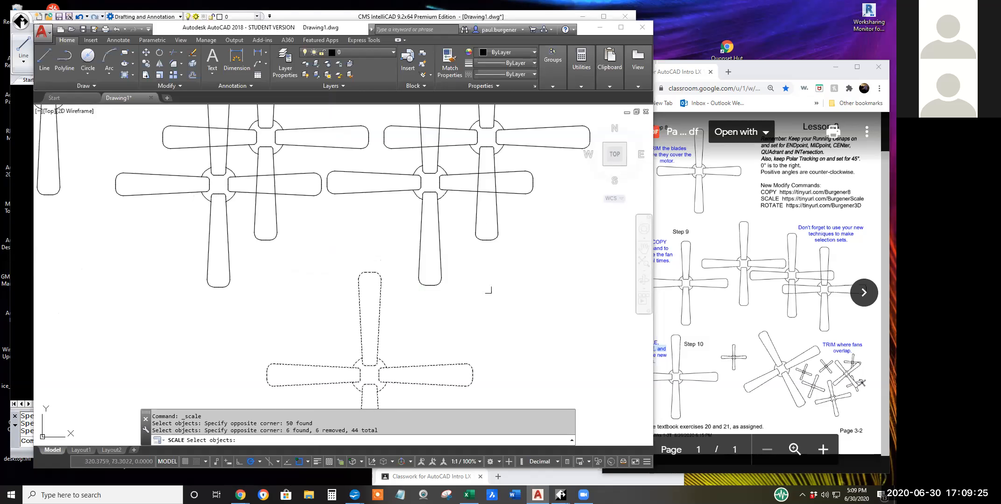
pyautogui.scroll(-4, 488, 292)
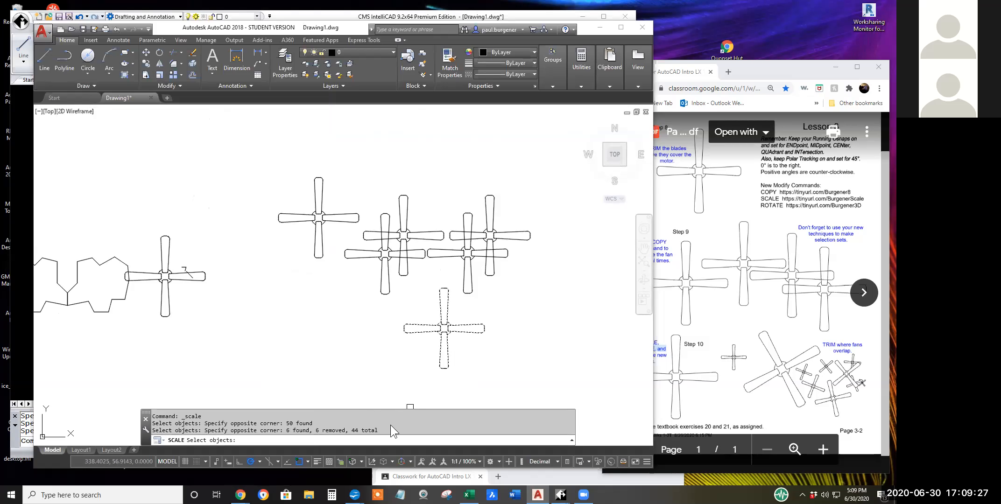
pyautogui.moveTo(377, 430); pyautogui.dragTo(351, 430)
pyautogui.press('Return')
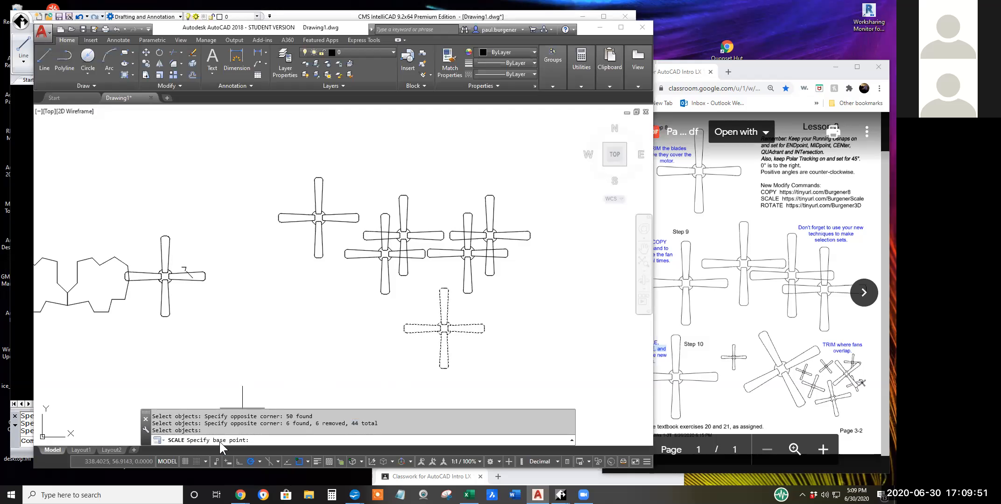
# Scale the selected fan by a factor of .75 about its motor's center.
pyautogui.scroll(5, 451, 340)
pyautogui.scroll(2, 451, 339)
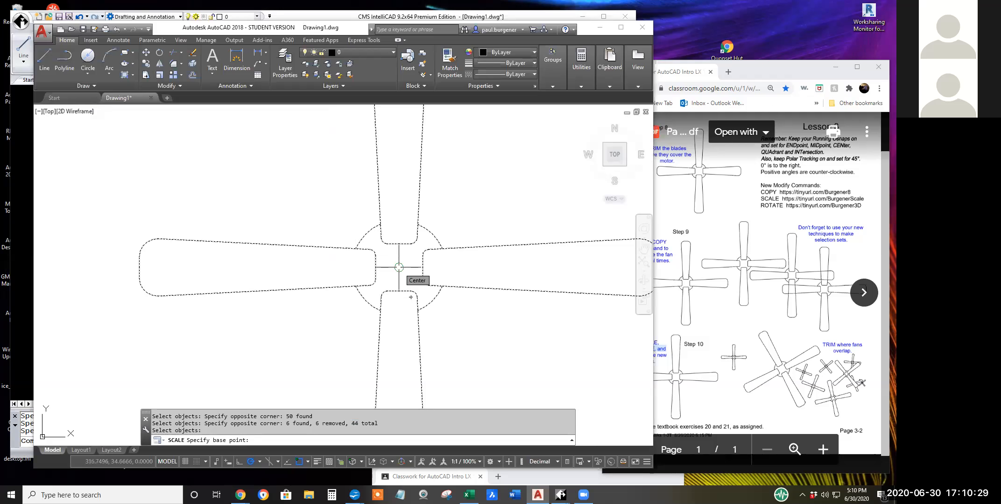
pyautogui.click(398, 267)
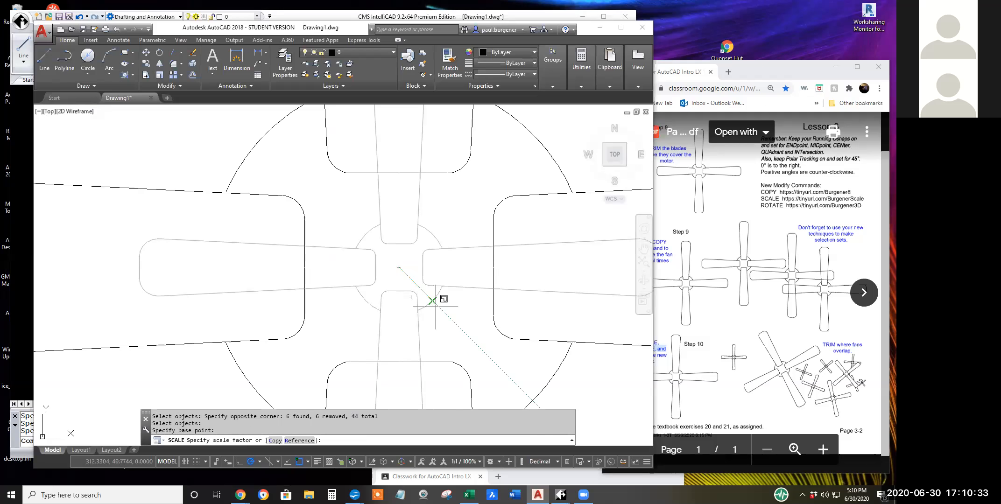
pyautogui.scroll(-6, 441, 296)
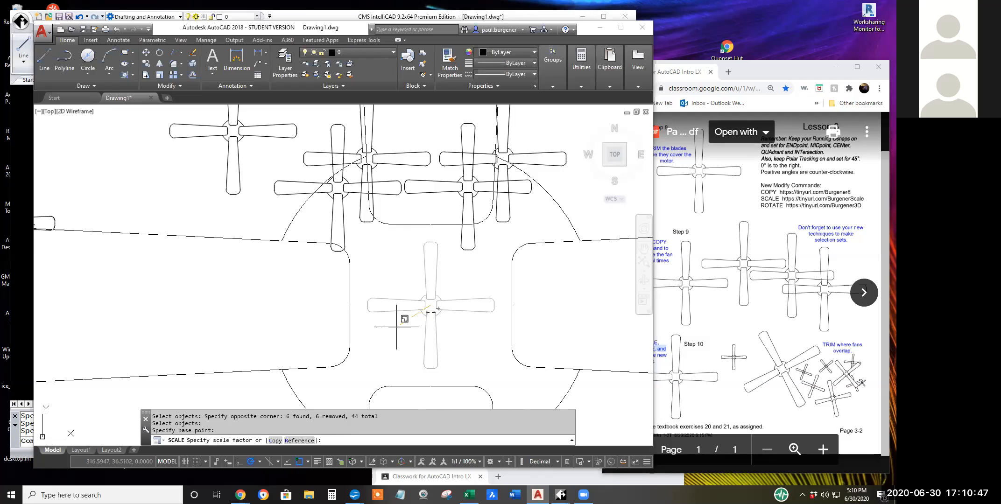
pyautogui.scroll(10, 437, 305)
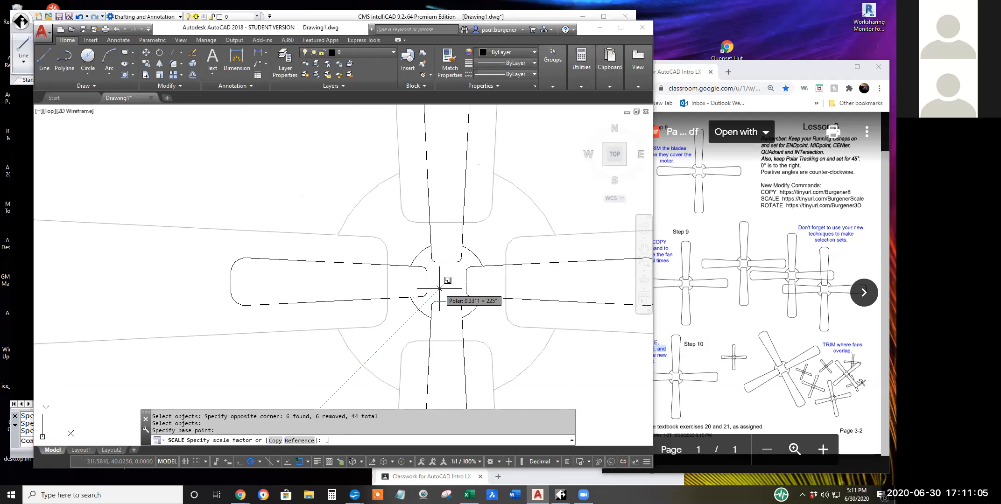
pyautogui.write('75')
pyautogui.press('Return')
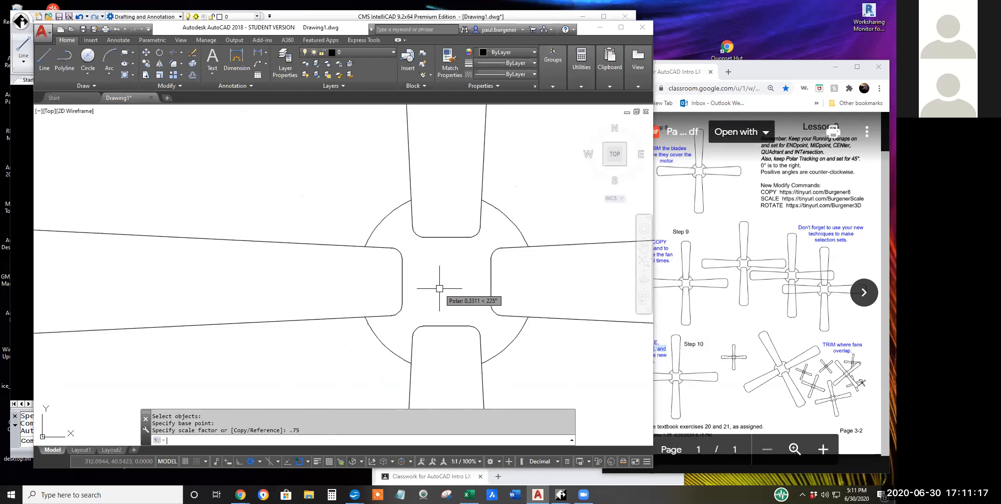
pyautogui.scroll(-10, 467, 288)
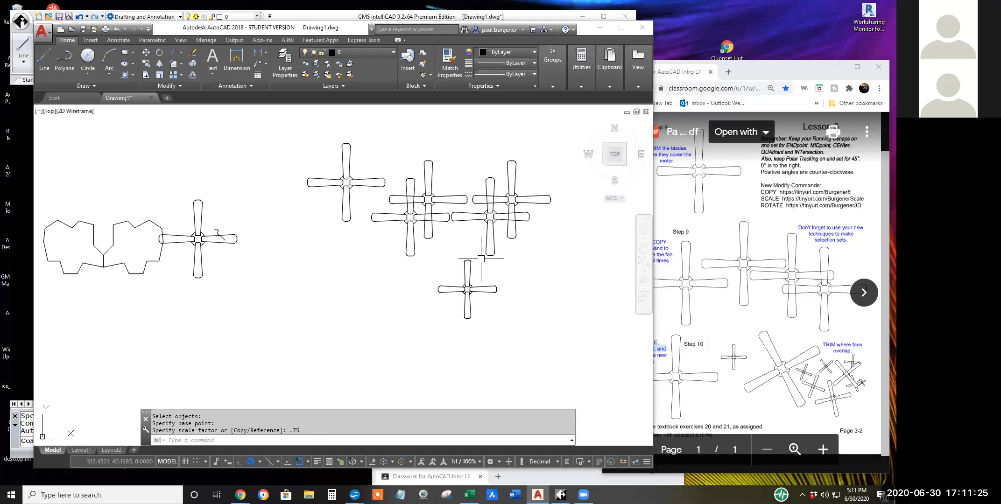
# Copy the scaled-down fan to two positions, one to its lower left and one to its lower right, and end the command.
pyautogui.scroll(2, 483, 259)
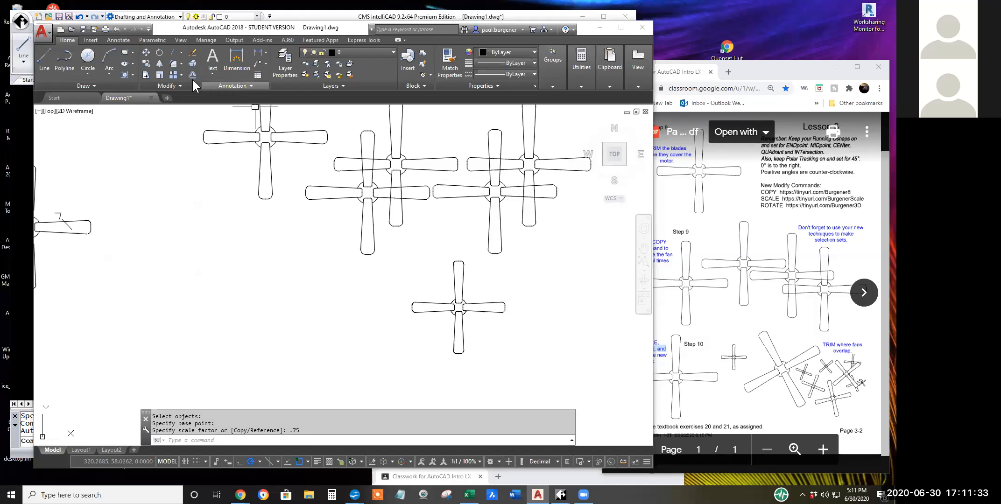
pyautogui.click(146, 63)
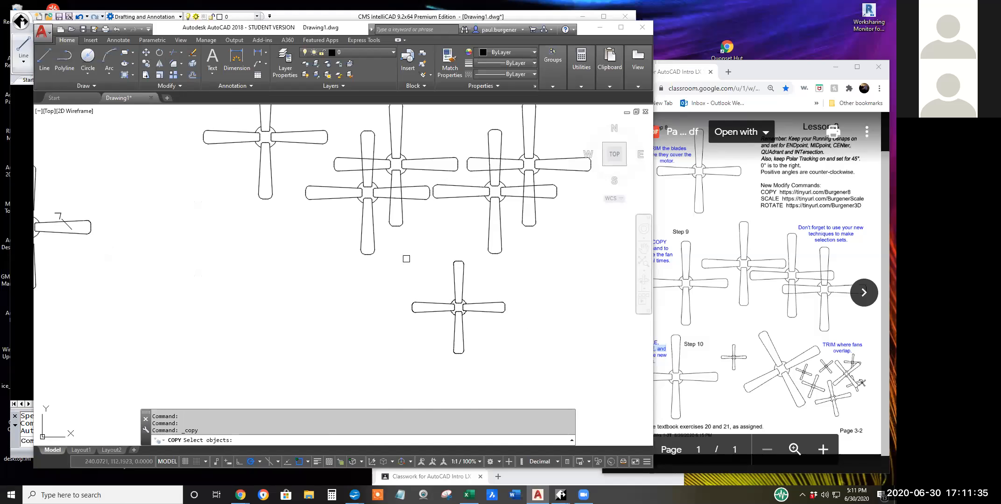
pyautogui.click(404, 255)
pyautogui.click(517, 361)
pyautogui.press('Return')
pyautogui.click(513, 326)
pyautogui.click(376, 353)
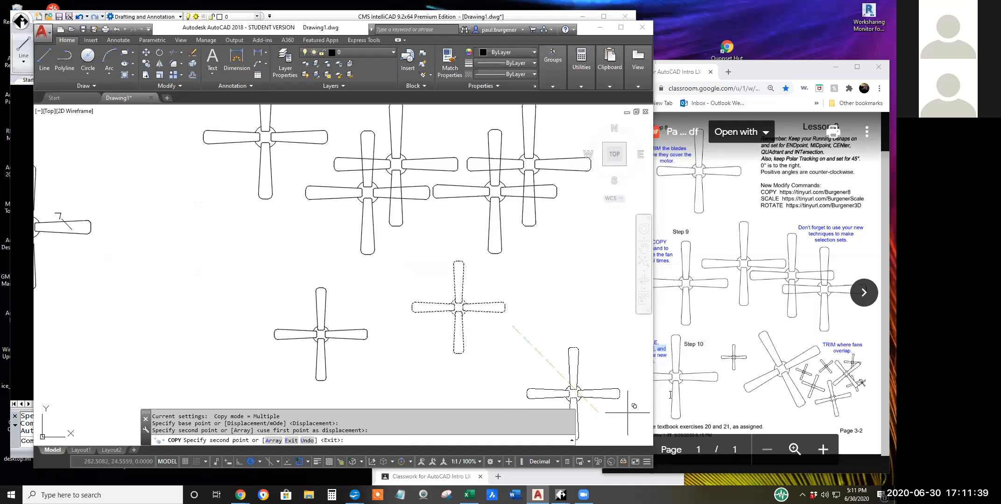
pyautogui.press('Return')
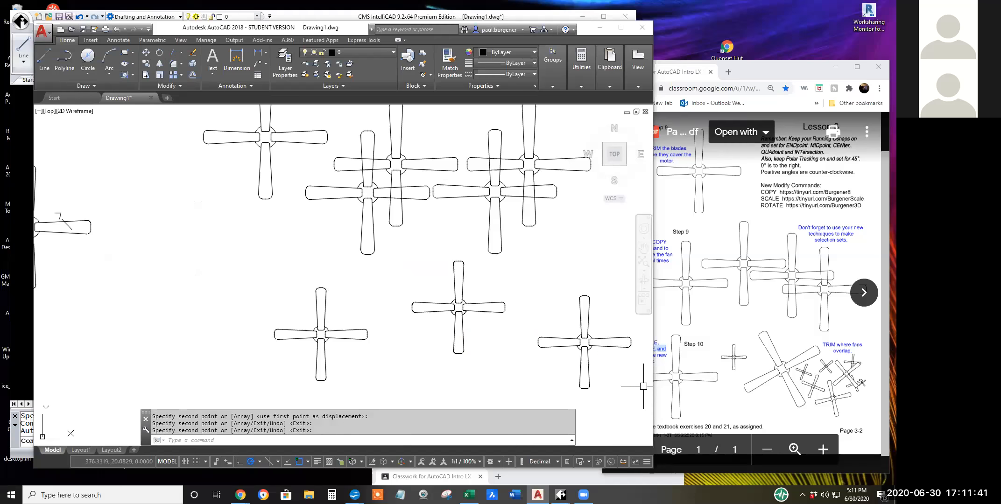
# Rotate the rightmost of the three scaled-down fans by 23.123 degrees about its motor's center.
pyautogui.moveTo(607, 378); pyautogui.dragTo(517, 338, button='middle')
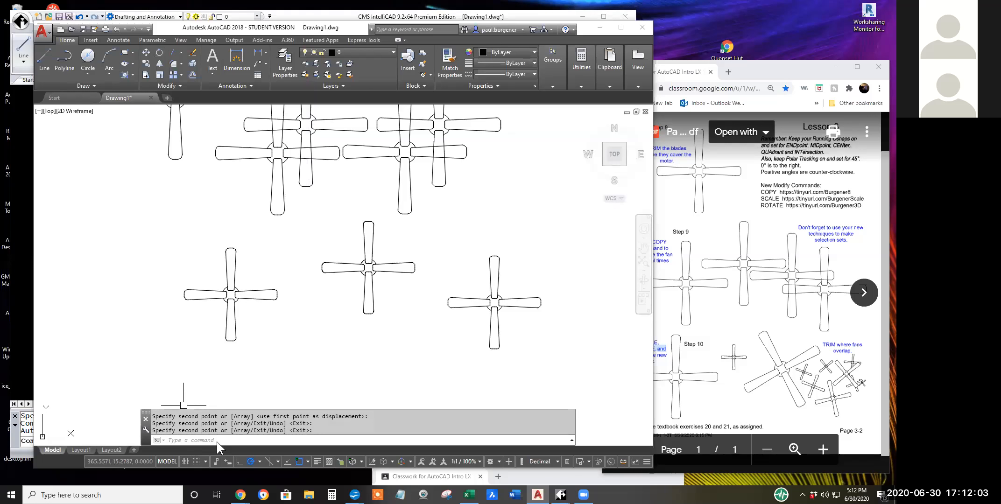
pyautogui.click(160, 52)
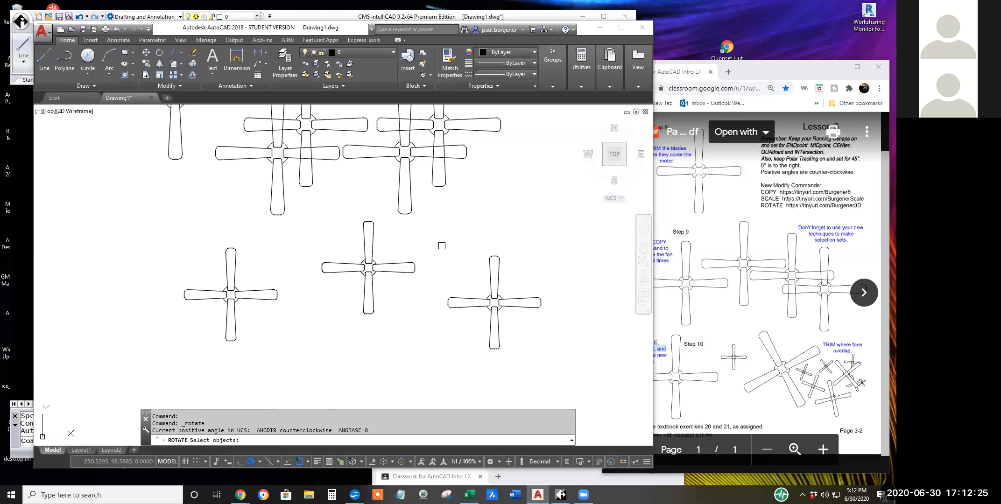
pyautogui.click(441, 246)
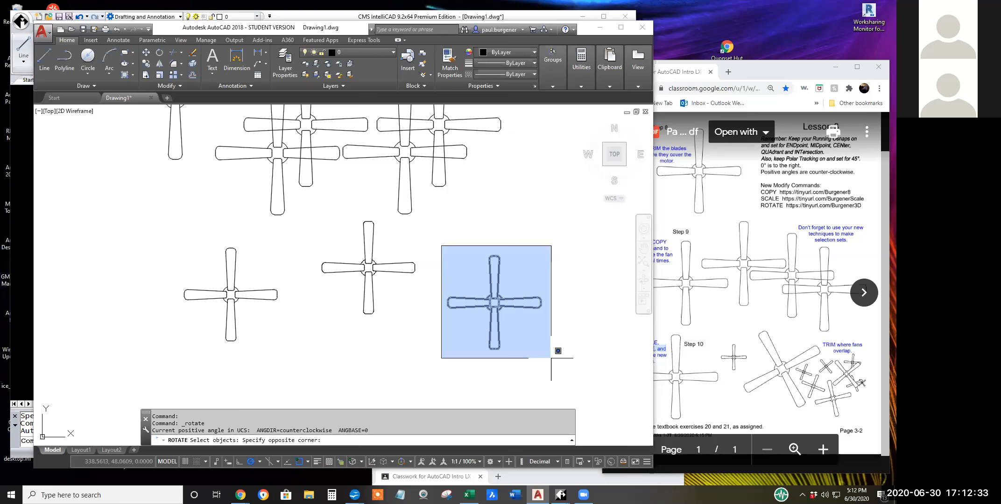
pyautogui.click(551, 358)
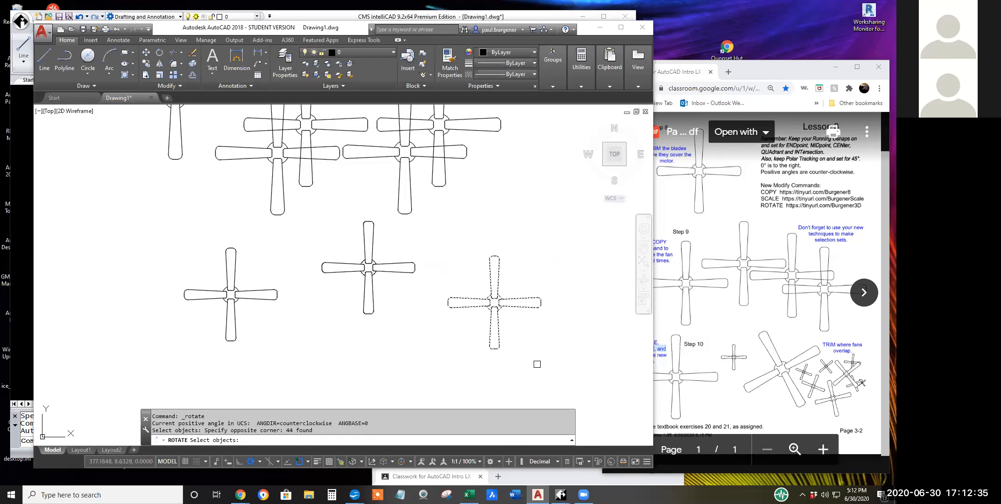
pyautogui.press('Return')
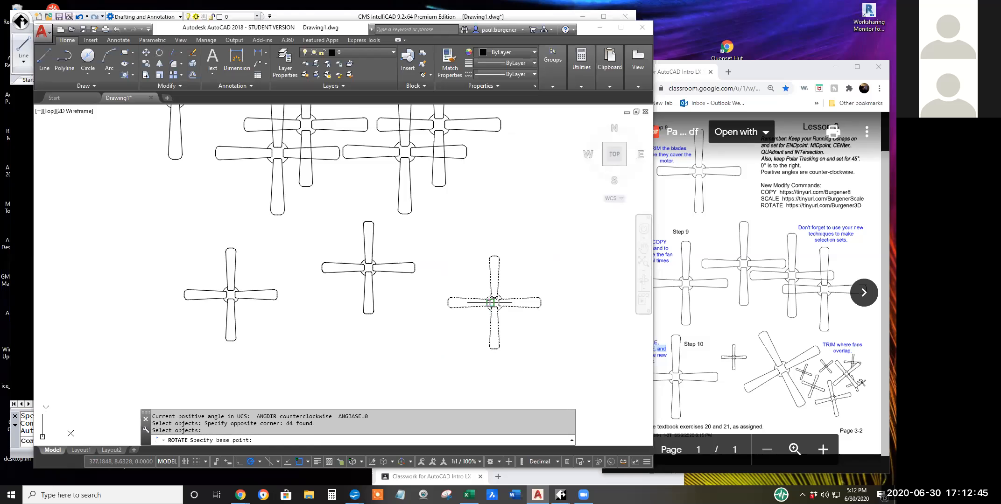
pyautogui.scroll(8, 498, 302)
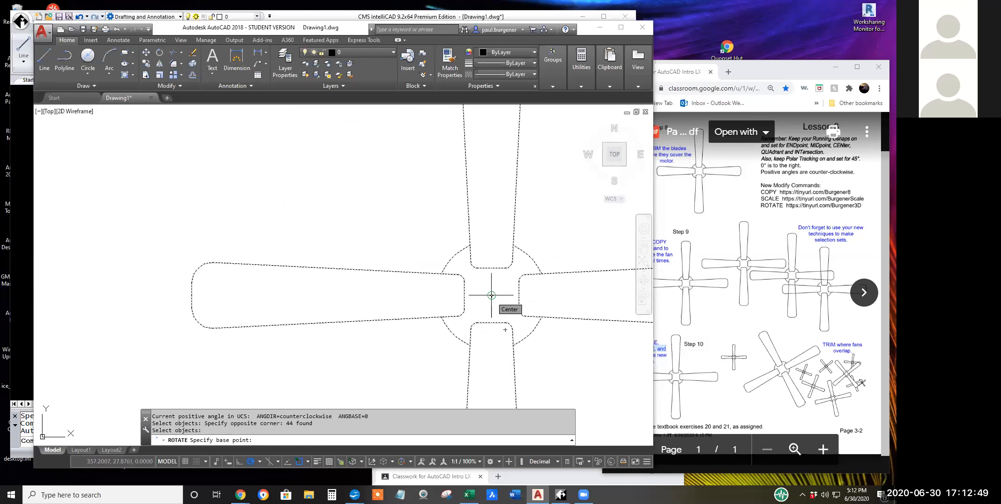
pyautogui.scroll(-4, 491, 297)
pyautogui.scroll(-6, 491, 308)
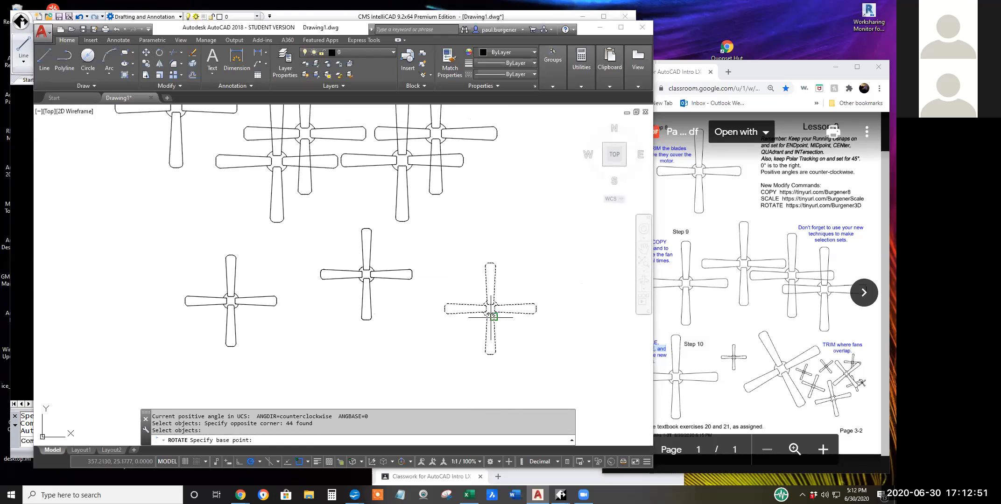
pyautogui.scroll(2, 491, 338)
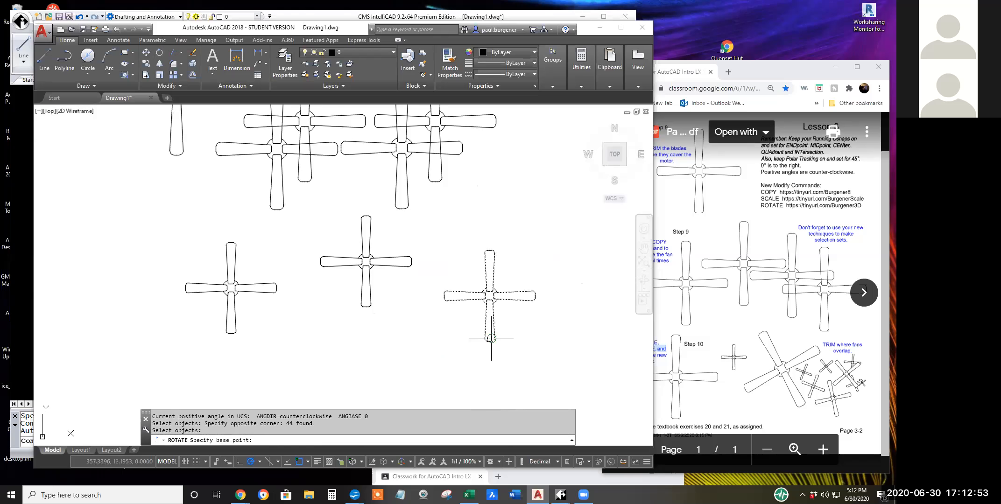
pyautogui.scroll(5, 494, 308)
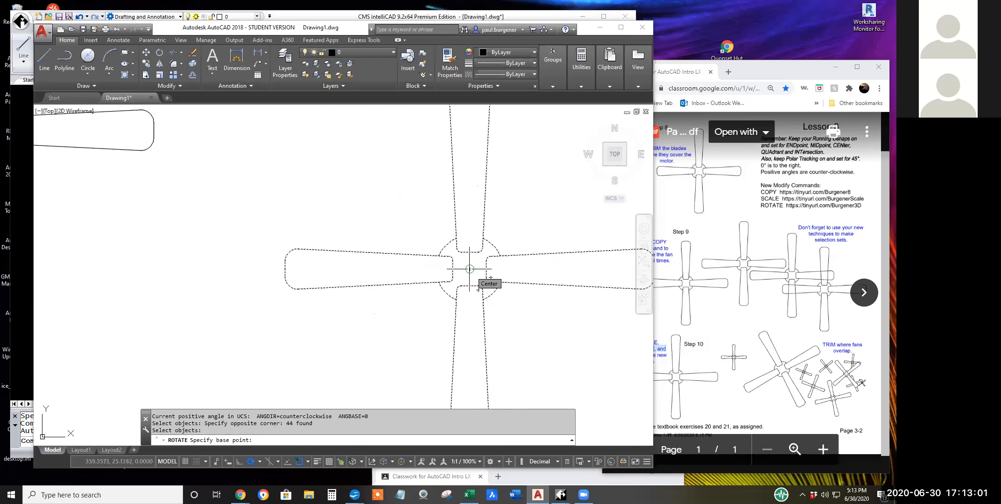
pyautogui.click(469, 269)
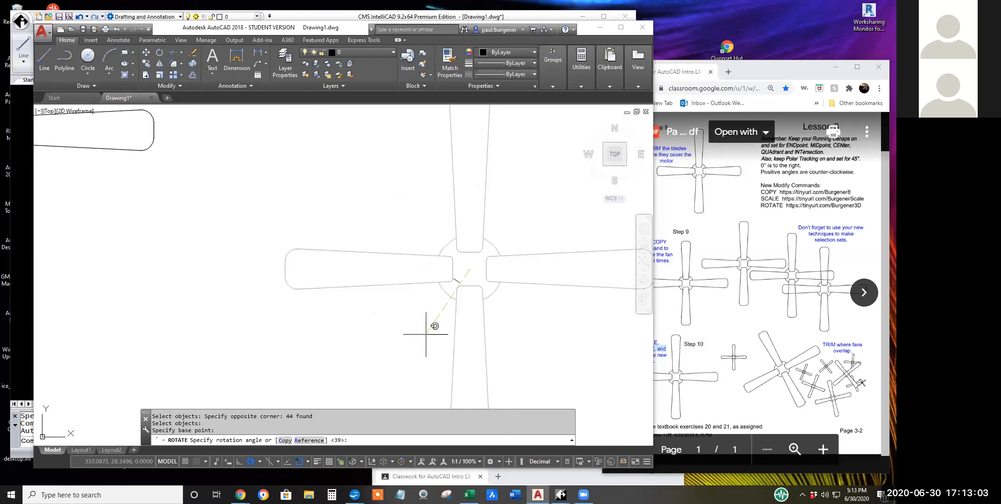
pyautogui.scroll(-6, 554, 292)
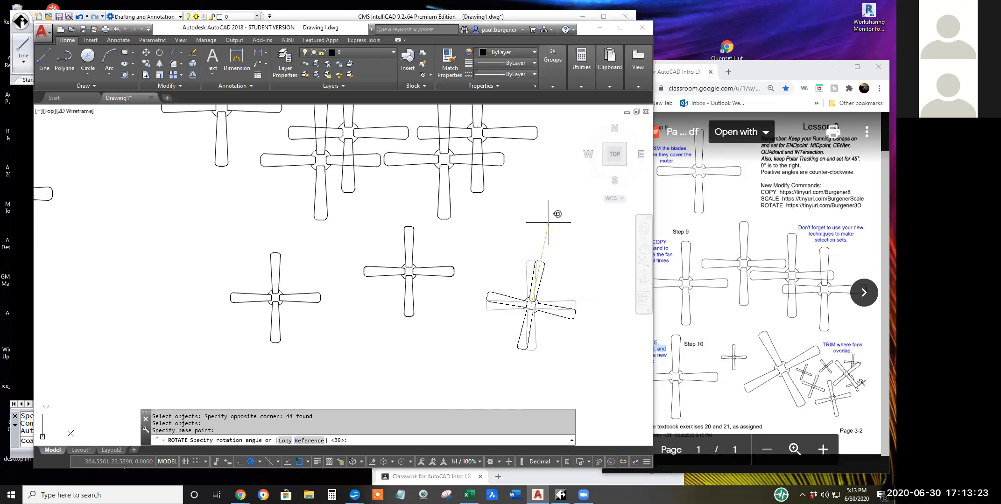
pyautogui.write('23.1')
pyautogui.press('Return')
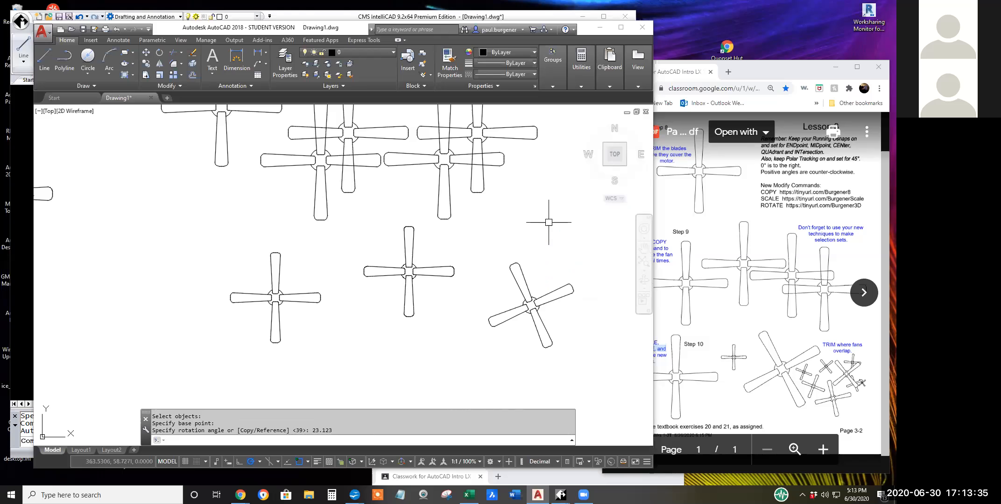
# Rotate the leftmost scaled-down fan by 57.234 degrees about the outer end of its lower blade.
pyautogui.click(160, 58)
pyautogui.click(200, 228)
pyautogui.click(337, 368)
pyautogui.press('Return')
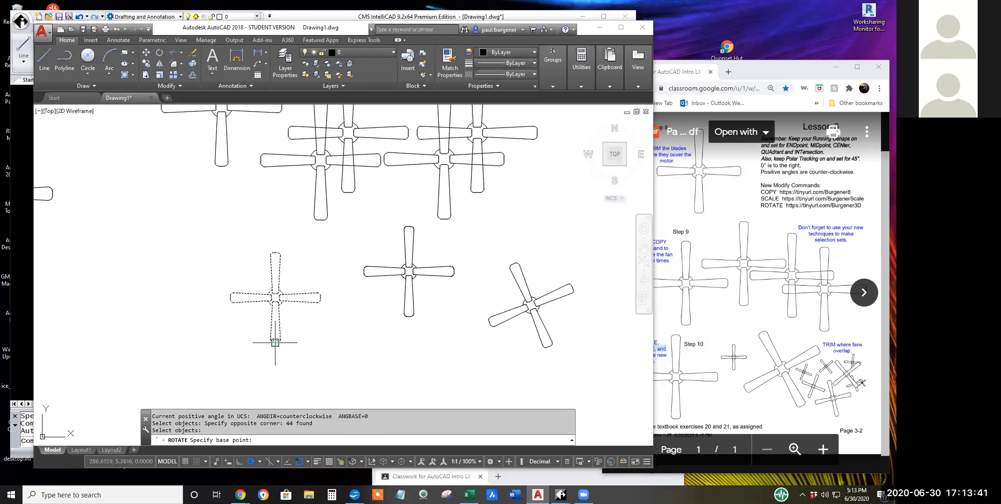
pyautogui.click(275, 341)
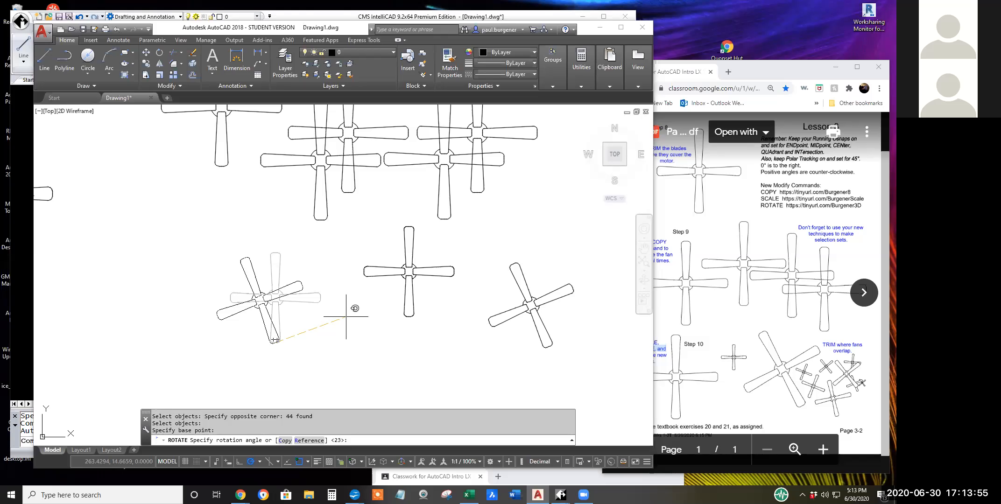
pyautogui.write('7.234')
pyautogui.press('Return')
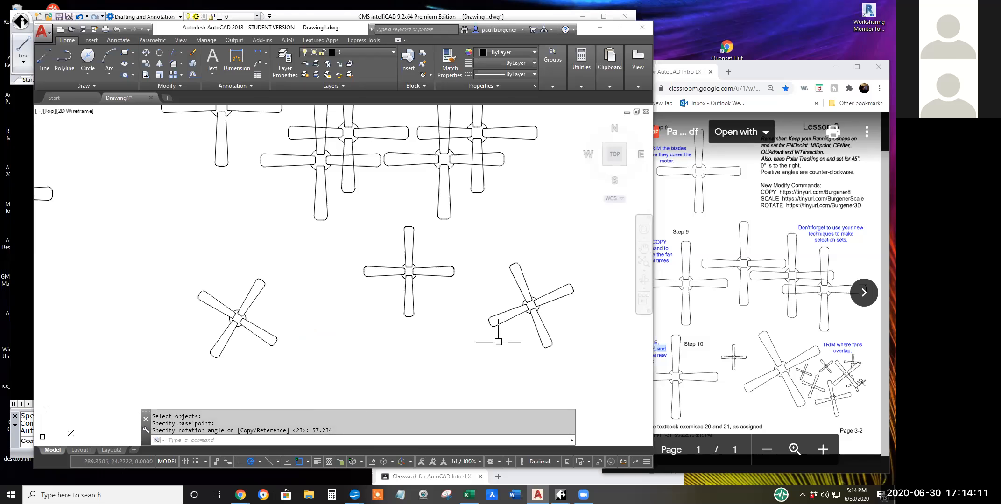
# Switch to the fan drawing in CMS IntelliCAD.
pyautogui.moveTo(487, 331); pyautogui.dragTo(491, 359, button='middle')
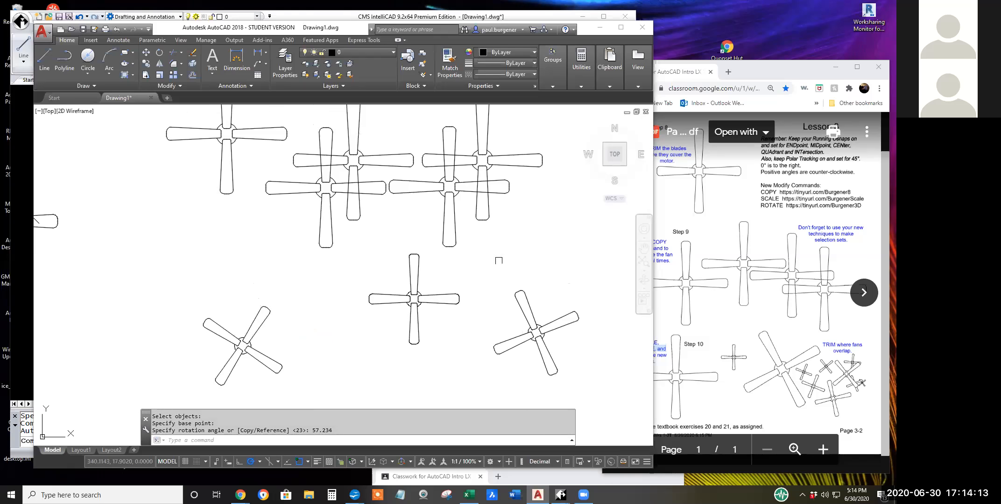
pyautogui.click(518, 13)
pyautogui.moveTo(485, 251); pyautogui.dragTo(360, 219, button='middle')
pyautogui.scroll(1, 372, 251)
pyautogui.moveTo(373, 251); pyautogui.dragTo(330, 216, button='middle')
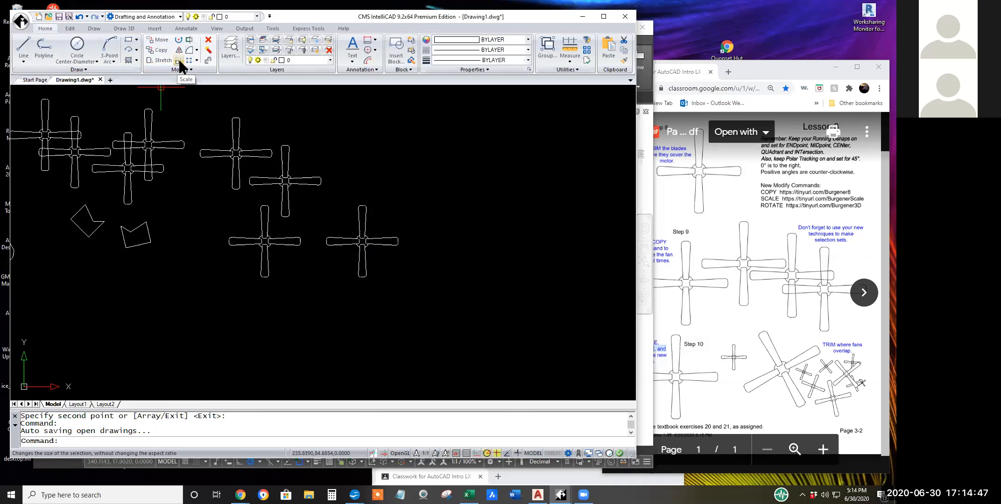
# Scale the fan at the lower right of the group by a factor of .75 about its motor's center.
pyautogui.click(180, 61)
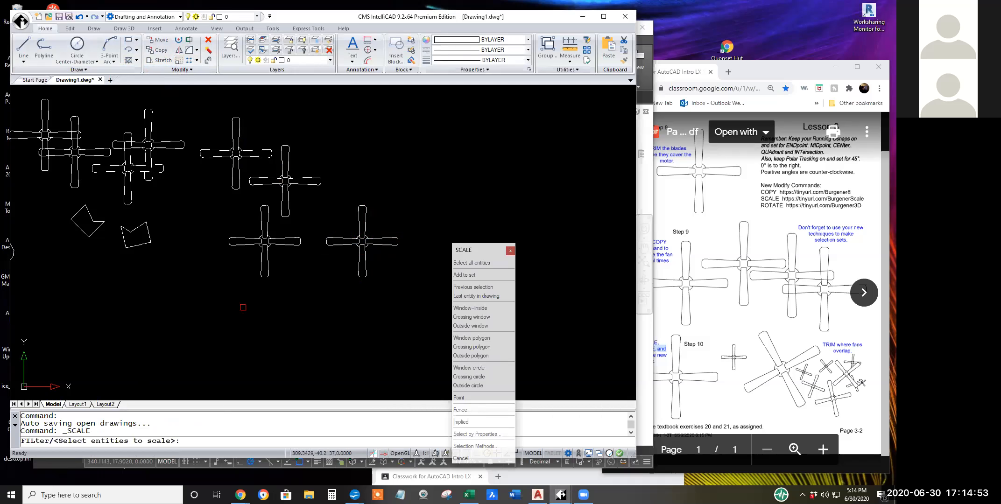
pyautogui.click(317, 198)
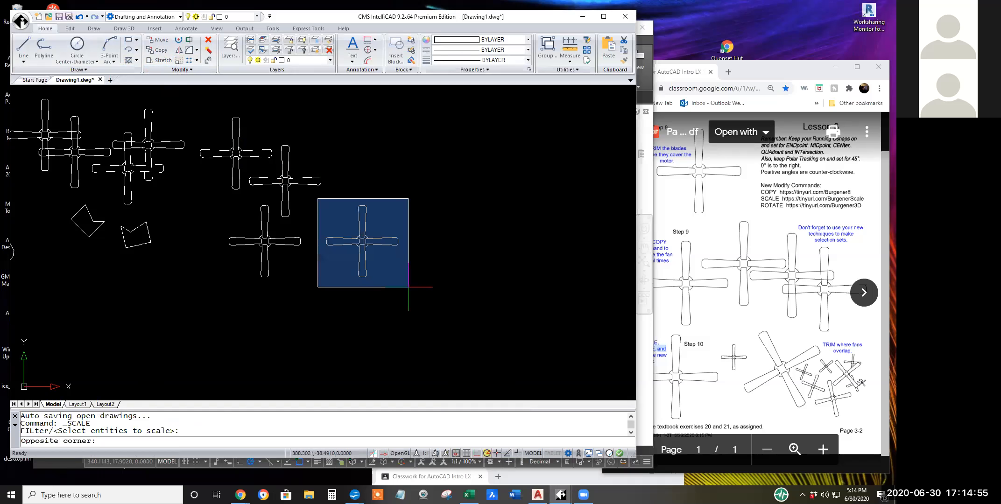
pyautogui.click(409, 286)
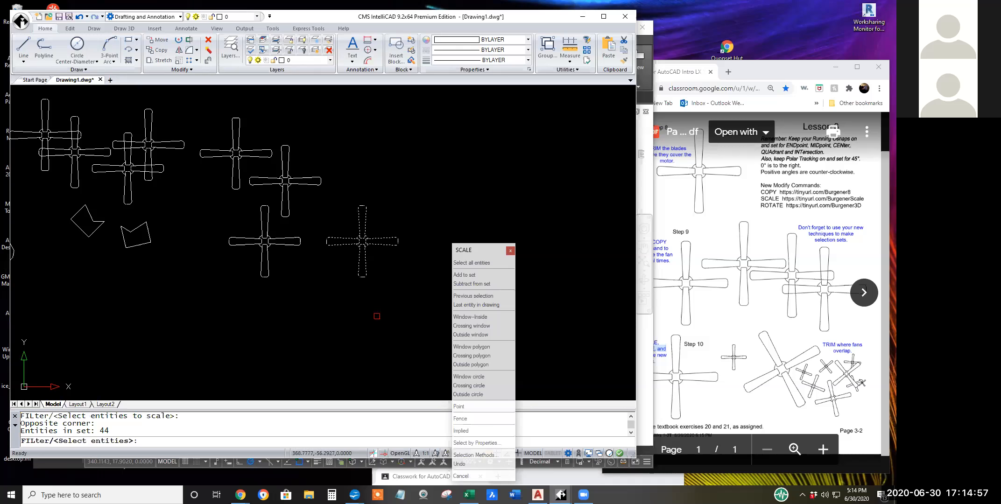
pyautogui.press('Return')
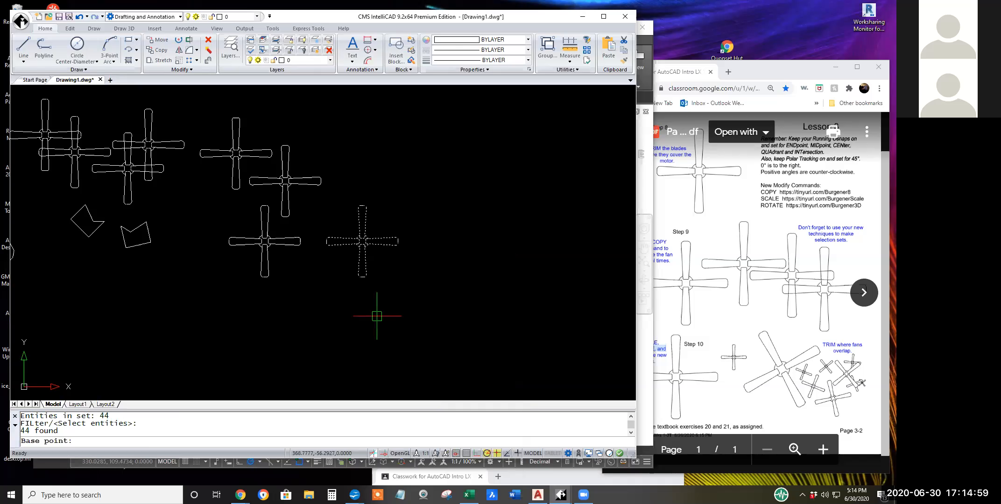
pyautogui.scroll(2, 371, 250)
pyautogui.scroll(1, 370, 251)
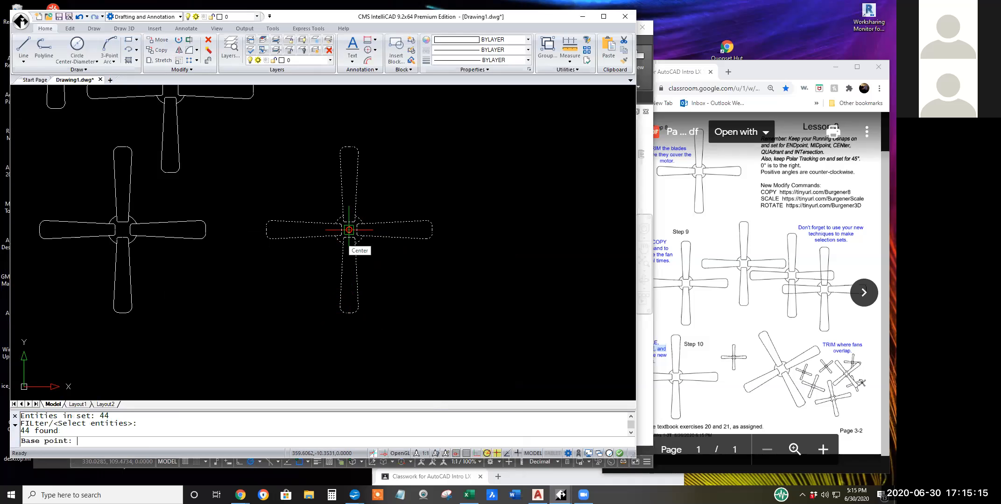
pyautogui.click(349, 229)
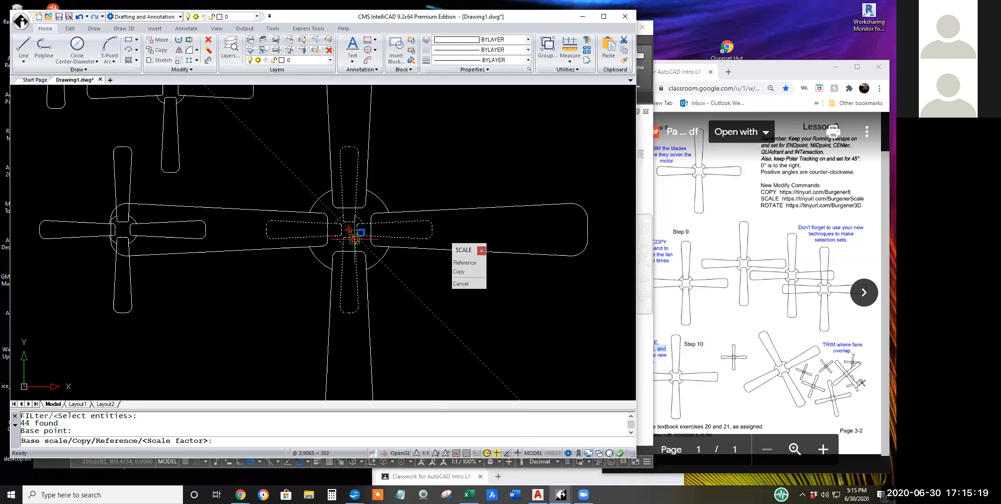
pyautogui.scroll(10, 349, 230)
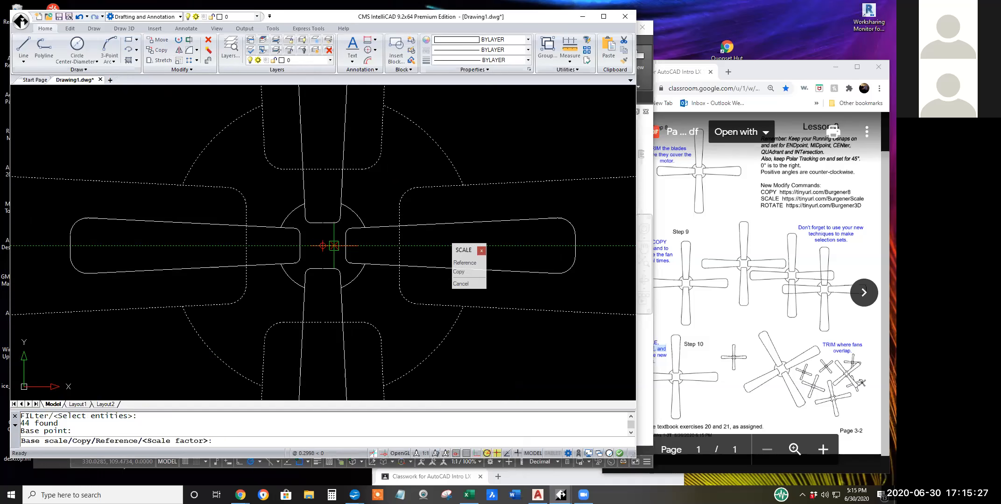
pyautogui.scroll(-3, 336, 245)
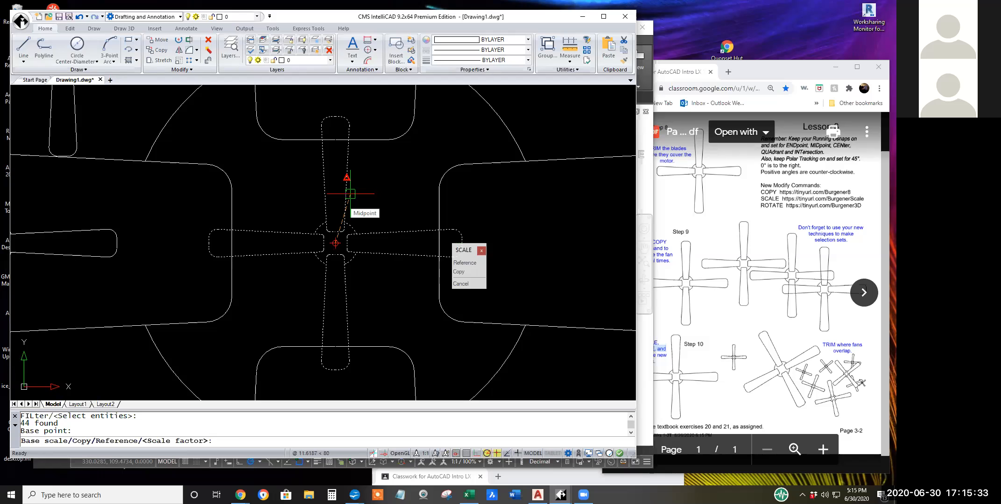
pyautogui.write('.75')
pyautogui.press('Return')
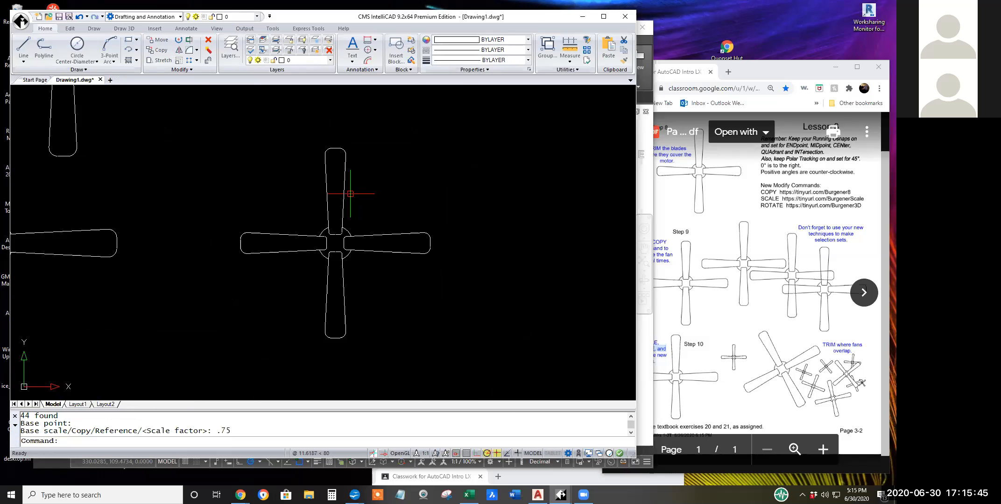
# Scale the large fan beside the reduced one by .33 about a point off its motor's lower right, excluding the neighbouring fan's lower blade.
pyautogui.scroll(-3, 359, 205)
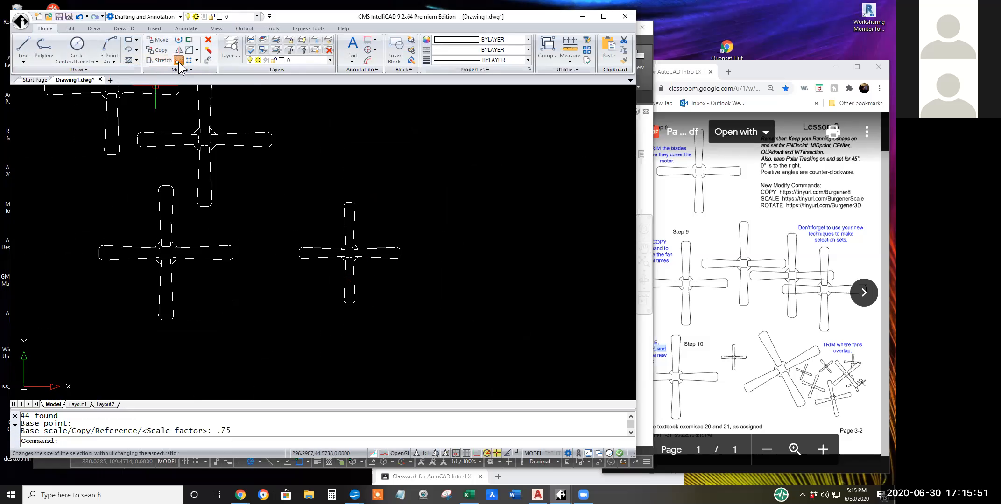
pyautogui.press('Return')
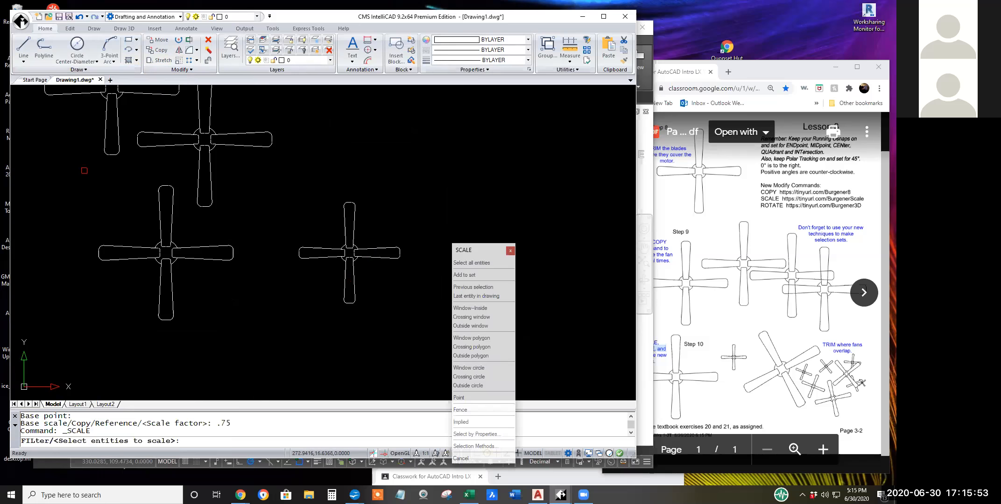
pyautogui.click(85, 172)
pyautogui.click(274, 344)
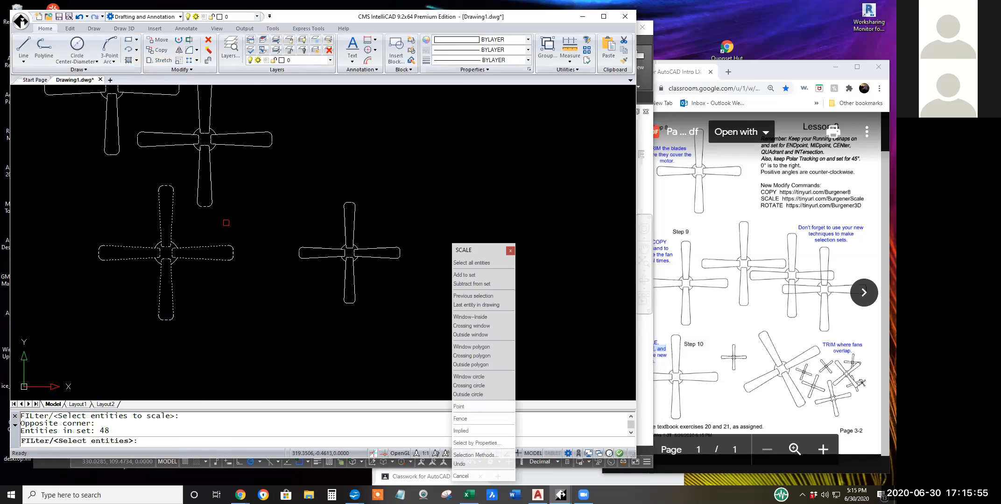
pyautogui.keyDown('shift'); pyautogui.click(230, 222); pyautogui.keyUp('shift')
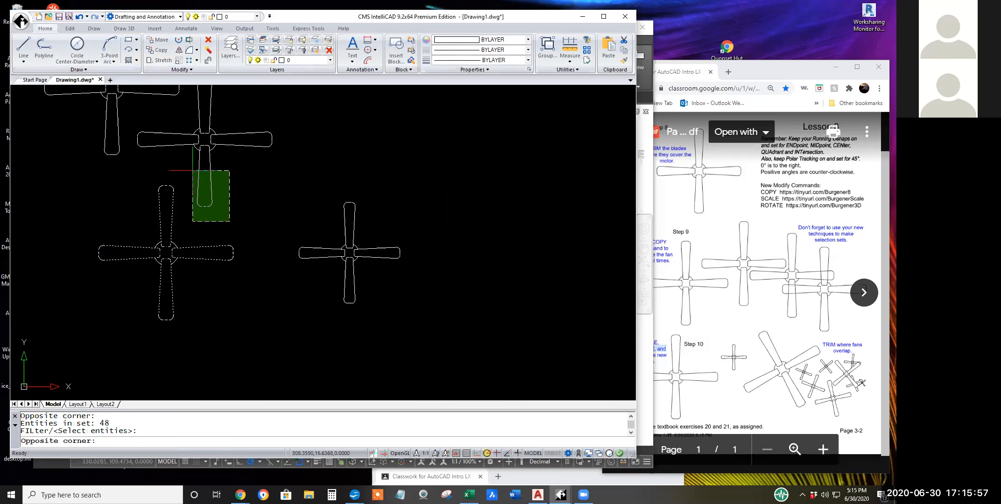
pyautogui.keyDown('shift'); pyautogui.click(192, 171); pyautogui.keyUp('shift')
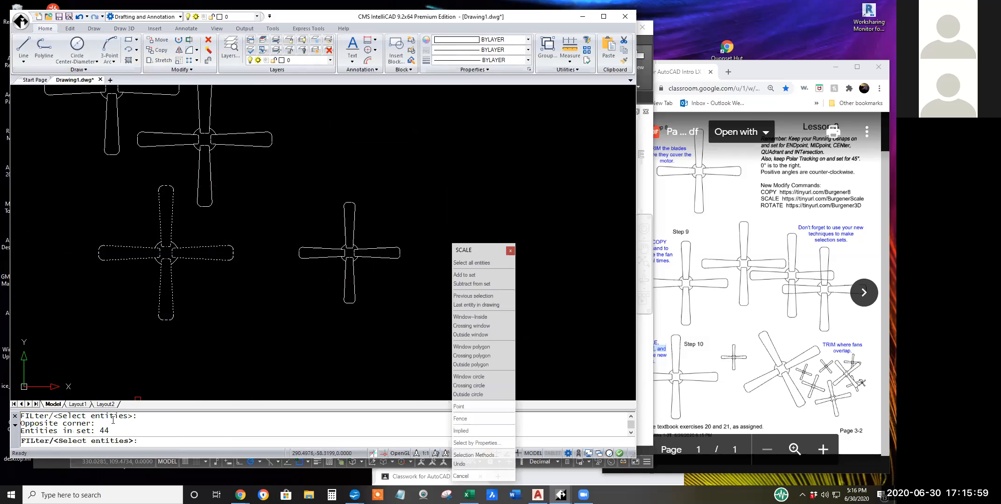
pyautogui.moveTo(113, 431); pyautogui.dragTo(72, 431)
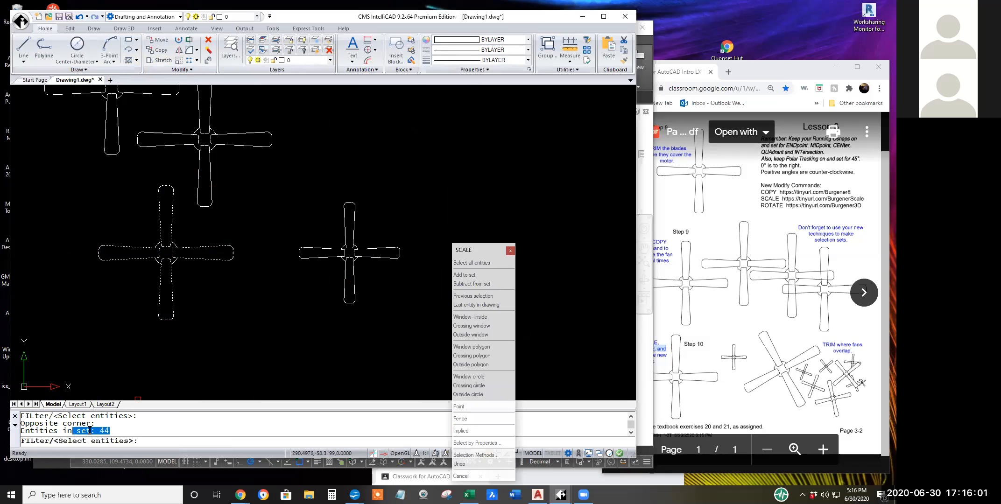
pyautogui.press('Return')
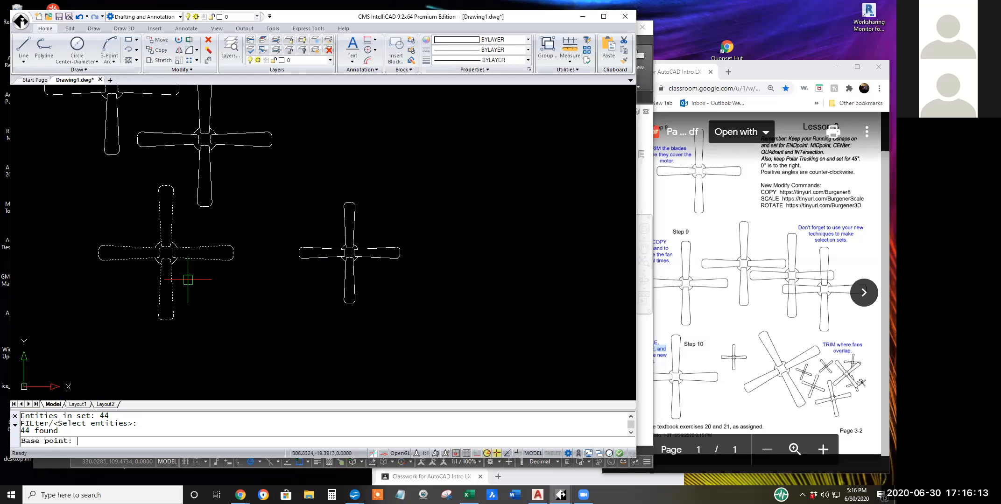
pyautogui.click(189, 279)
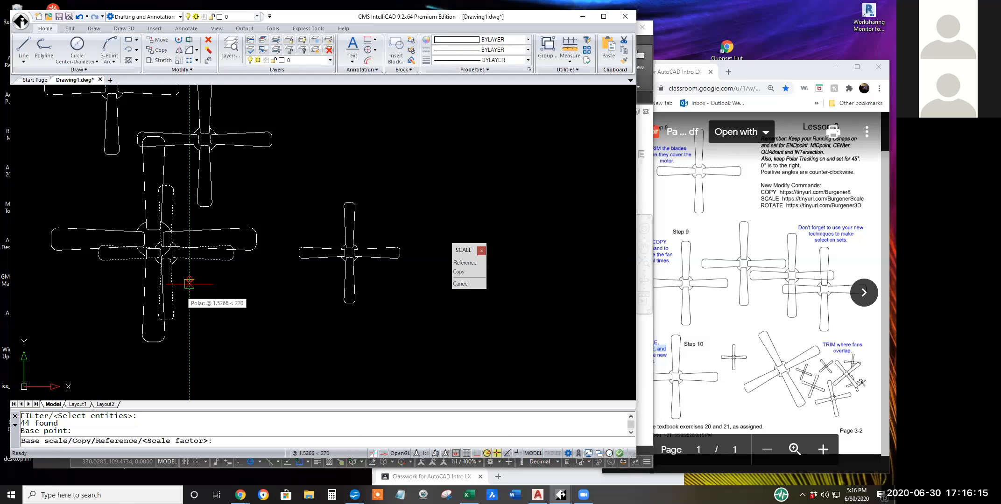
pyautogui.write('.33')
pyautogui.press('Return')
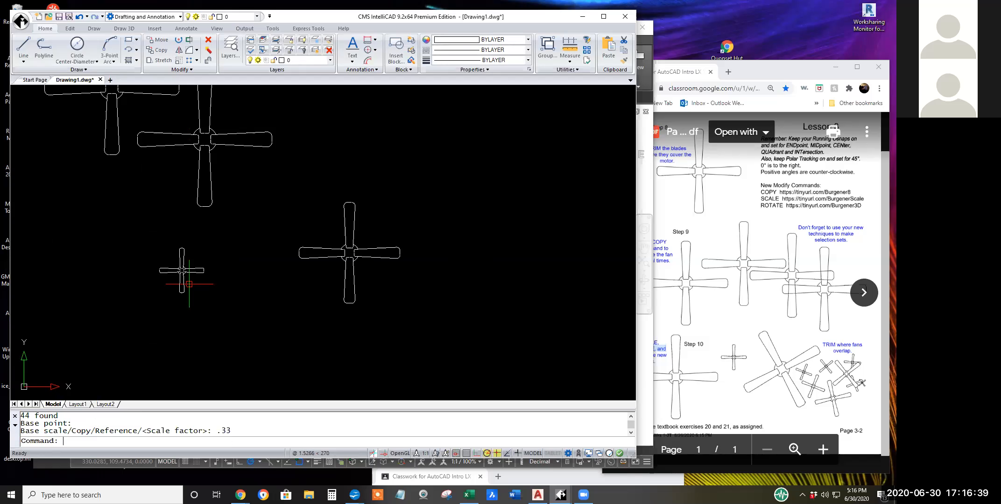
# Rotate the small scaled-down fan to a freehand angle about a point just off its lower right.
pyautogui.click(179, 45)
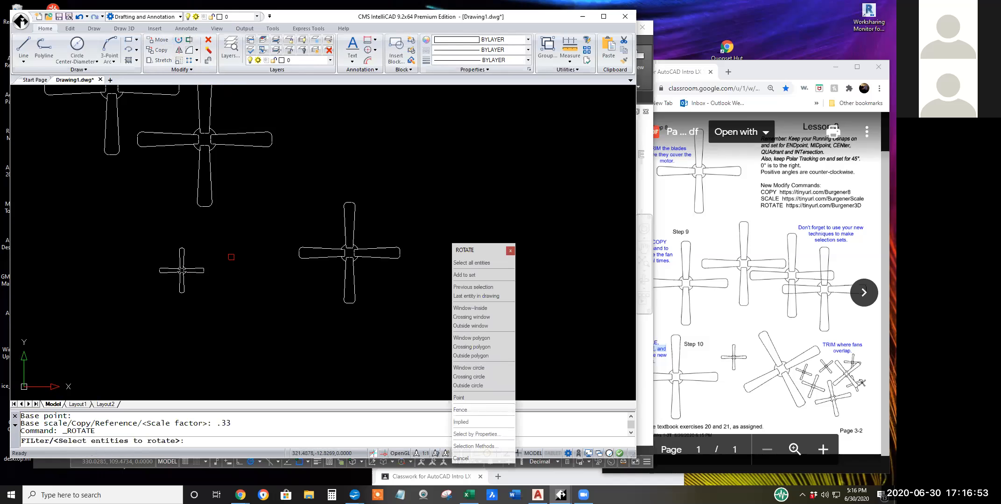
pyautogui.click(218, 303)
pyautogui.click(120, 210)
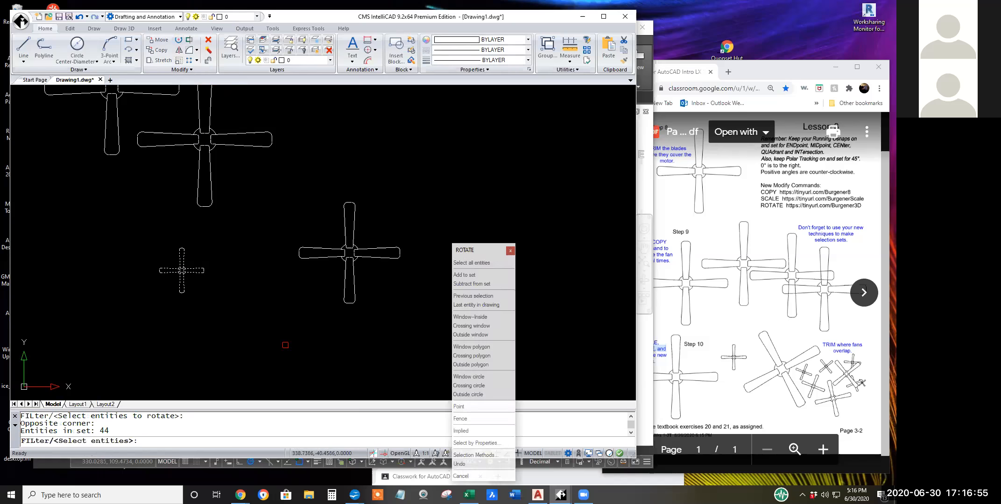
pyautogui.press('Return')
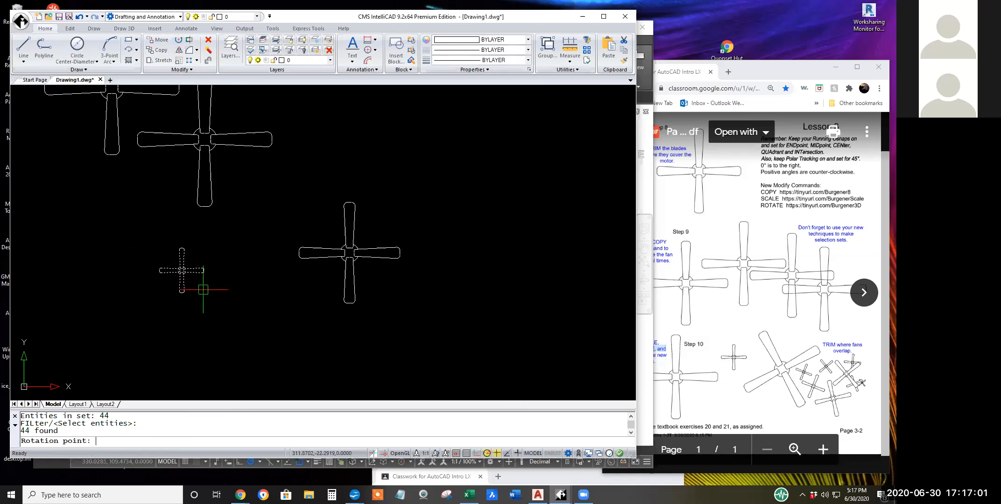
pyautogui.click(203, 289)
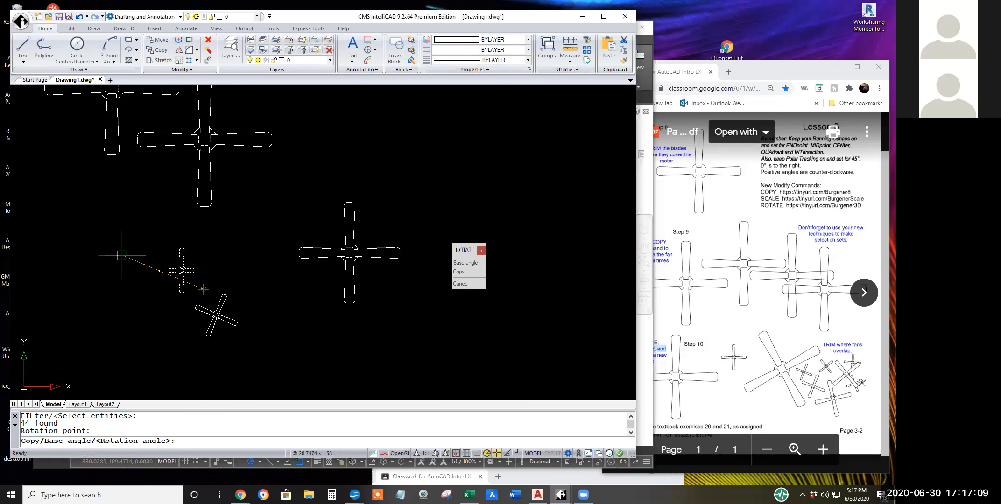
pyautogui.press('Escape')
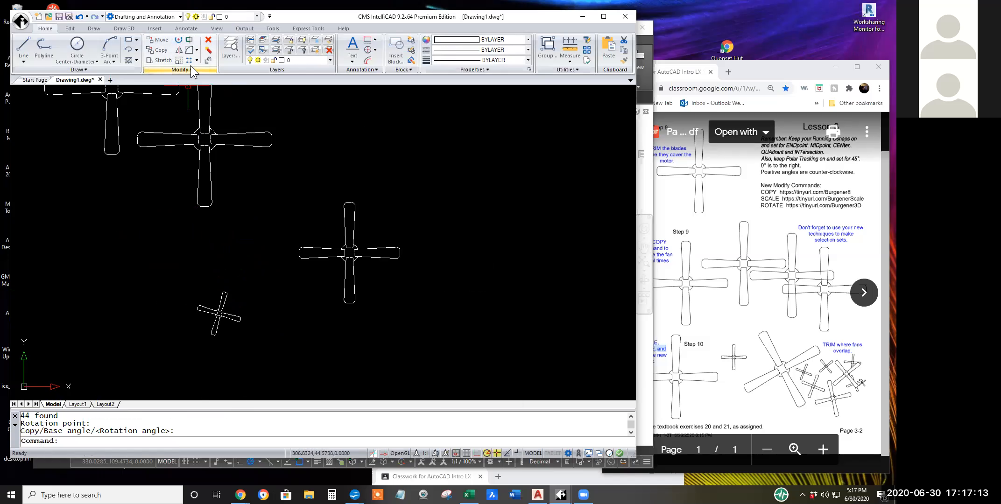
# Rotate the larger reduced fan by 30 degrees about a point off its motor's lower right.
pyautogui.click(178, 40)
pyautogui.click(417, 330)
pyautogui.click(271, 157)
pyautogui.press('Return')
pyautogui.click(372, 281)
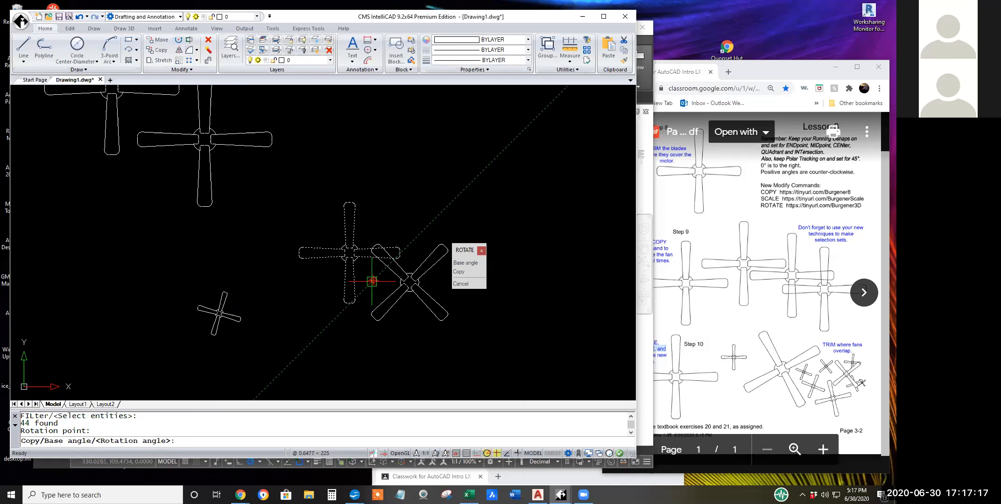
pyautogui.write('3')
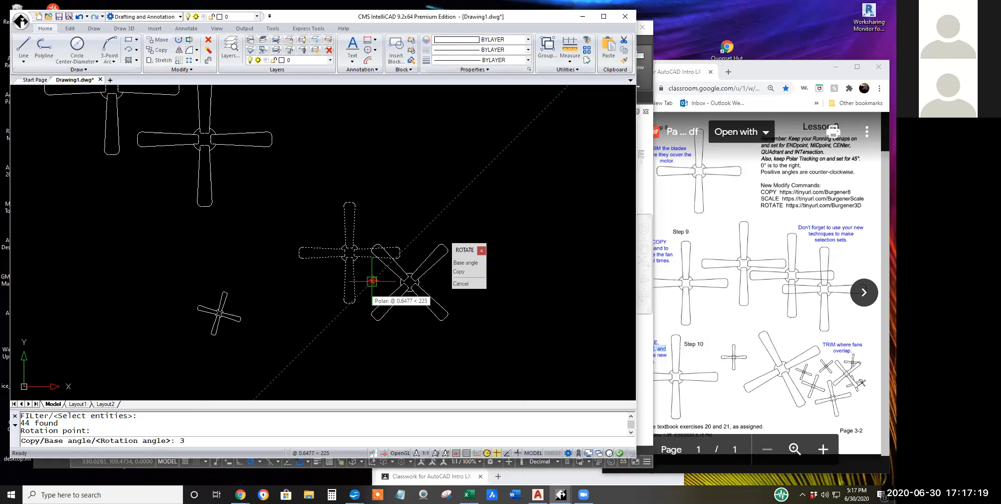
pyautogui.write('0')
pyautogui.press('Return')
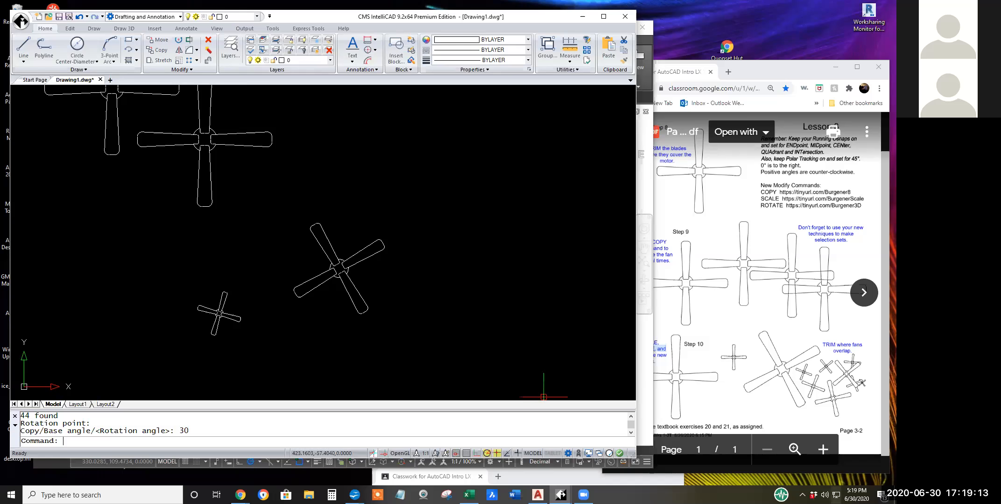
# Check the July 2020 dates in the system calendar, then close it.
pyautogui.click(856, 495)
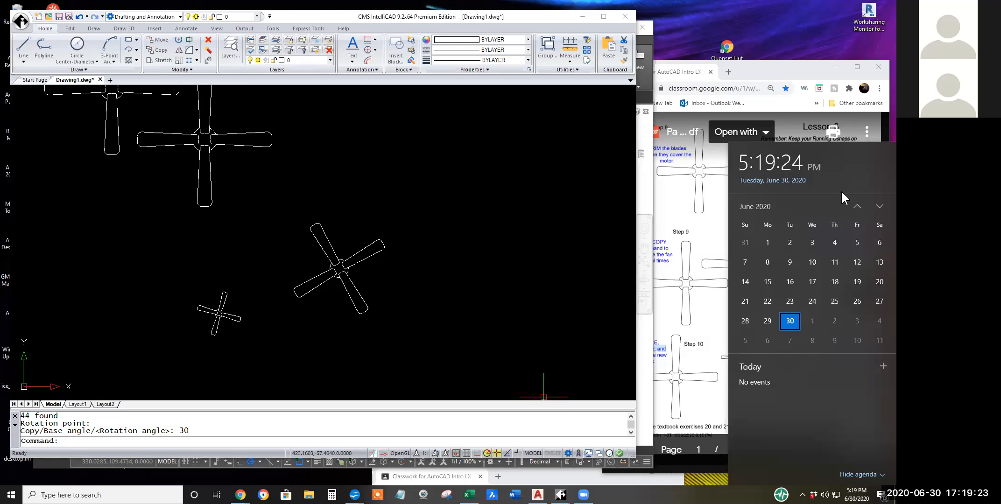
pyautogui.click(878, 206)
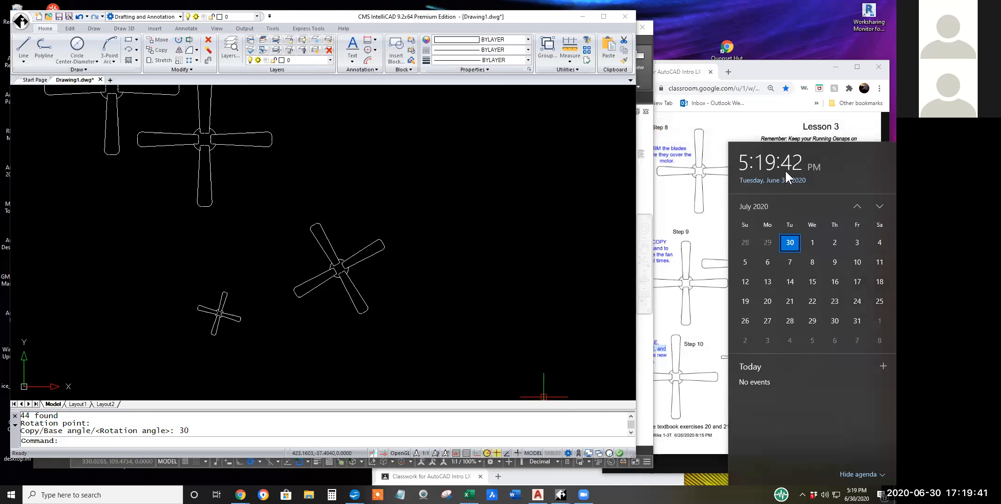
pyautogui.press('Escape')
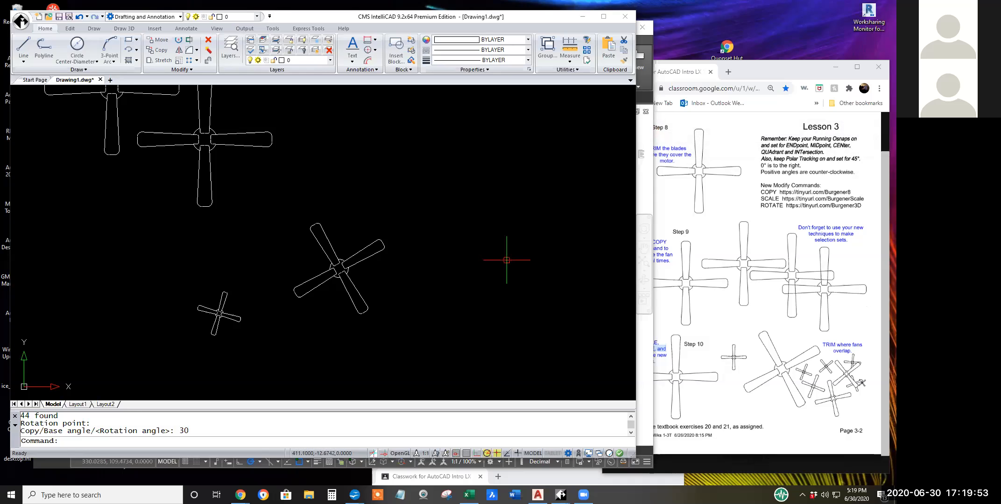
# Copy the two rotated fans together onto the overlapping pair of full-size fans near the middle of the drawing.
pyautogui.scroll(-2, 507, 260)
pyautogui.moveTo(493, 277); pyautogui.dragTo(621, 335, button='middle')
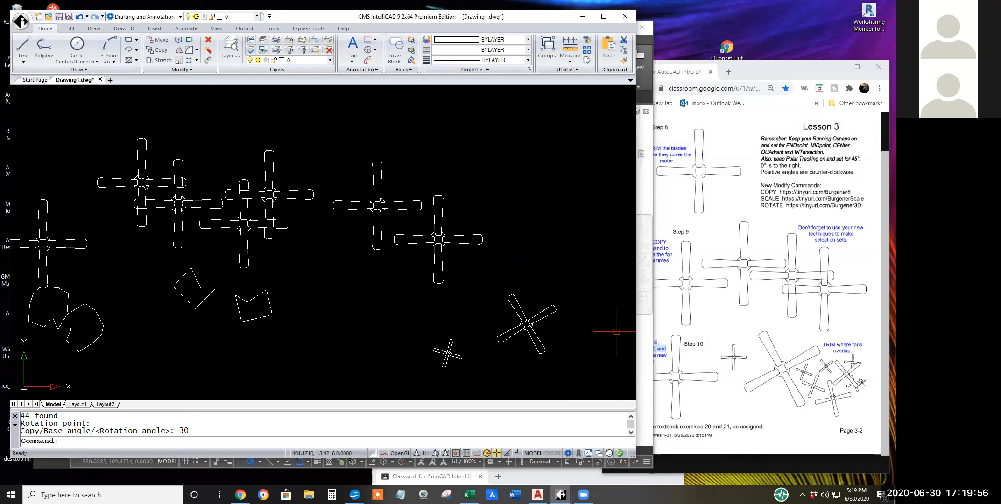
pyautogui.click(159, 50)
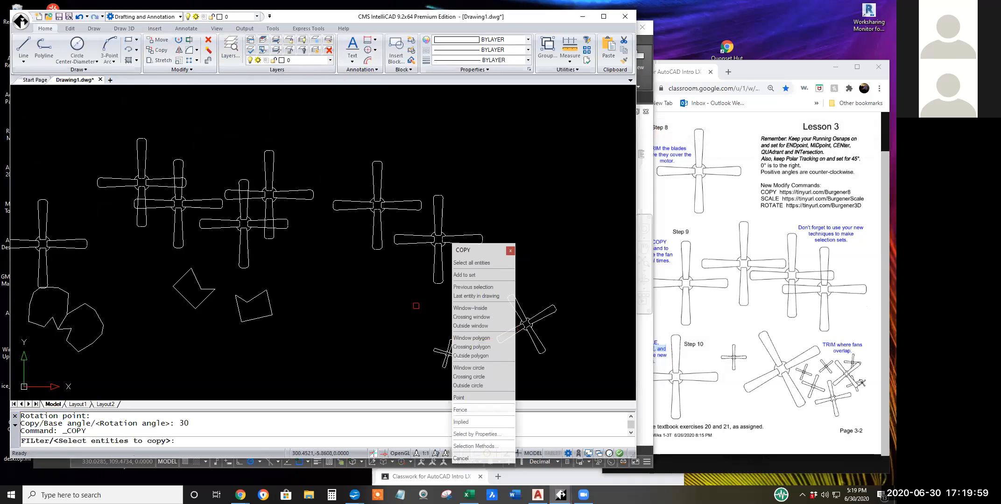
pyautogui.click(590, 388)
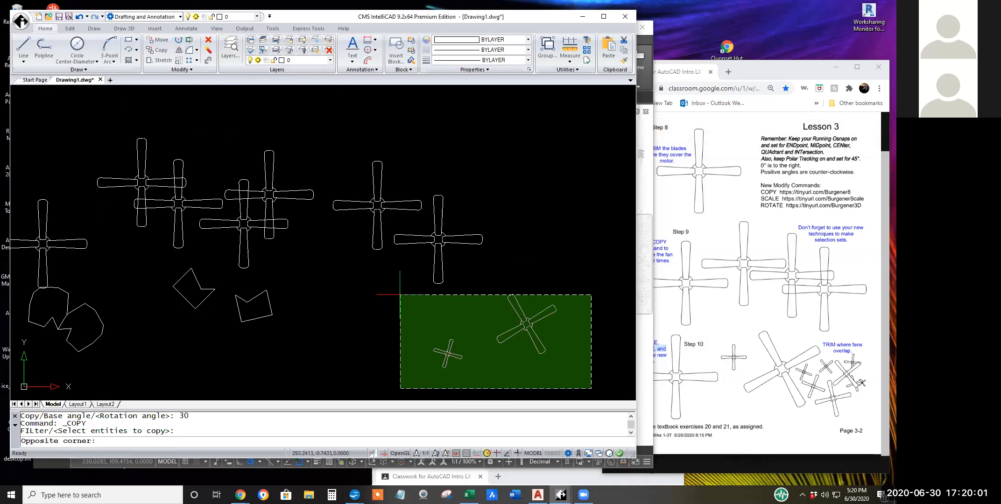
pyautogui.click(400, 295)
pyautogui.moveTo(540, 292); pyautogui.dragTo(582, 301, button='middle')
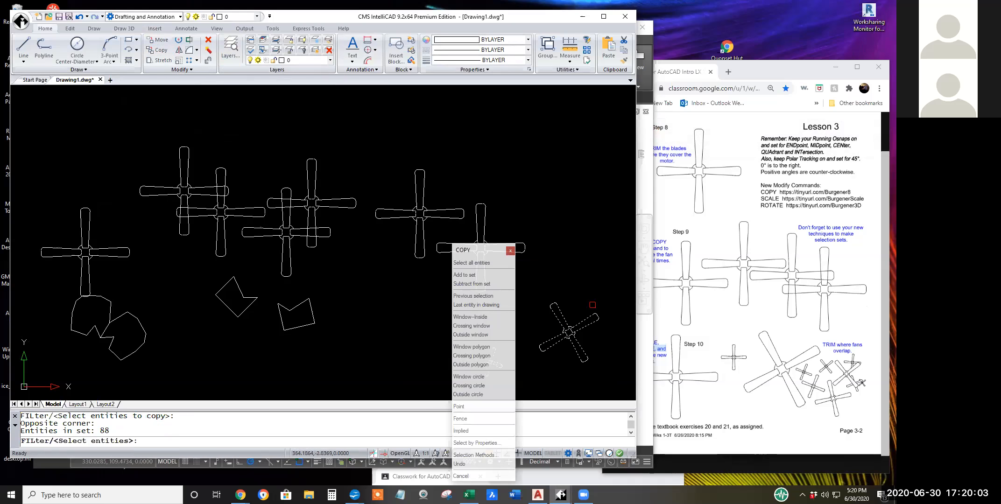
pyautogui.press('Return')
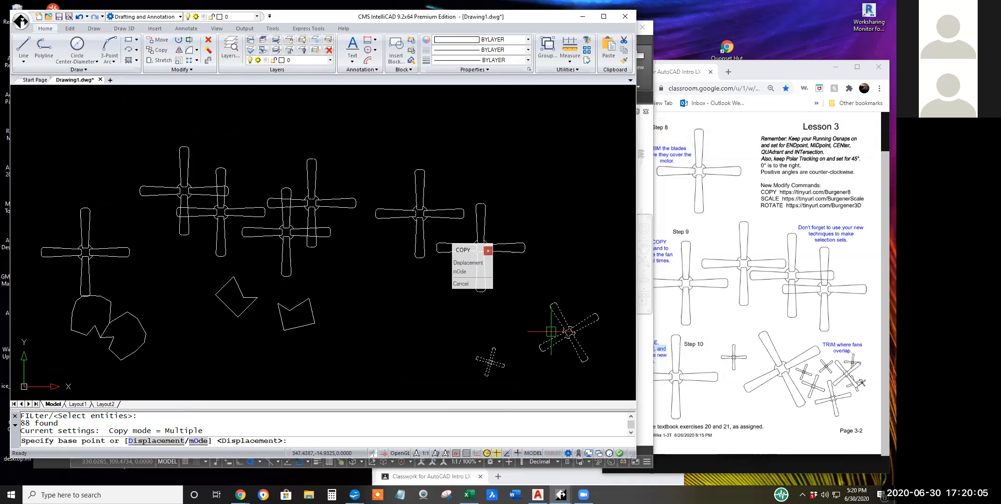
pyautogui.click(551, 331)
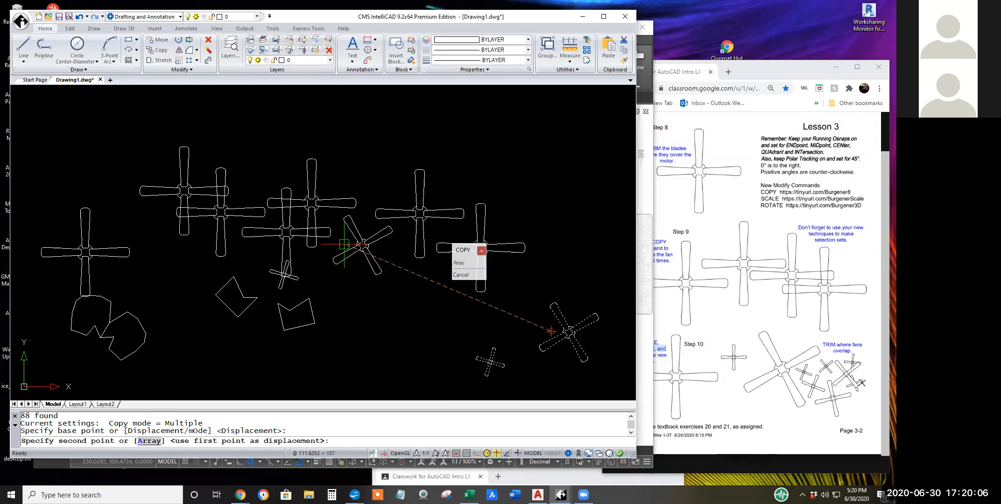
pyautogui.click(325, 215)
pyautogui.press('Return')
# Trim the tilted fan's upper-left blade where it crosses the upright fan's right blade, using all entities as cutting edges.
pyautogui.scroll(2, 320, 254)
pyautogui.moveTo(323, 255); pyautogui.dragTo(410, 324, button='middle')
pyautogui.scroll(2, 425, 328)
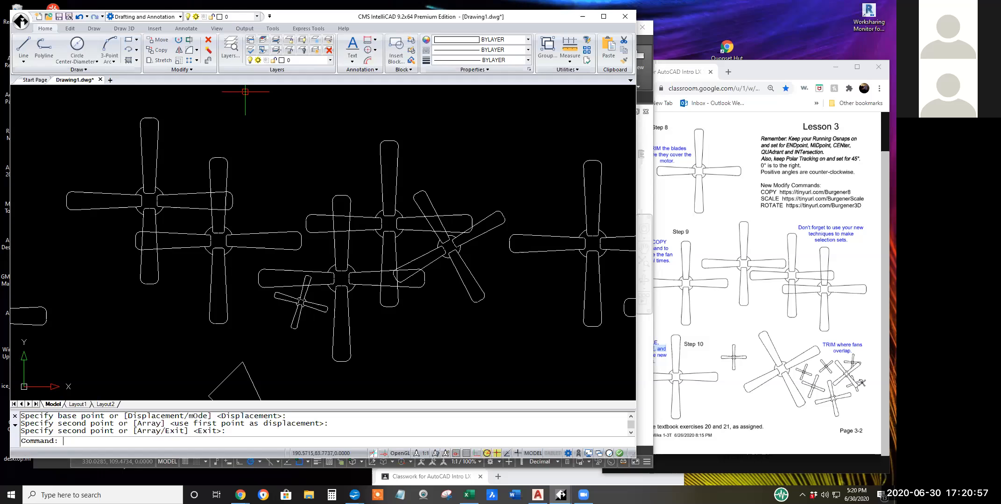
pyautogui.click(191, 41)
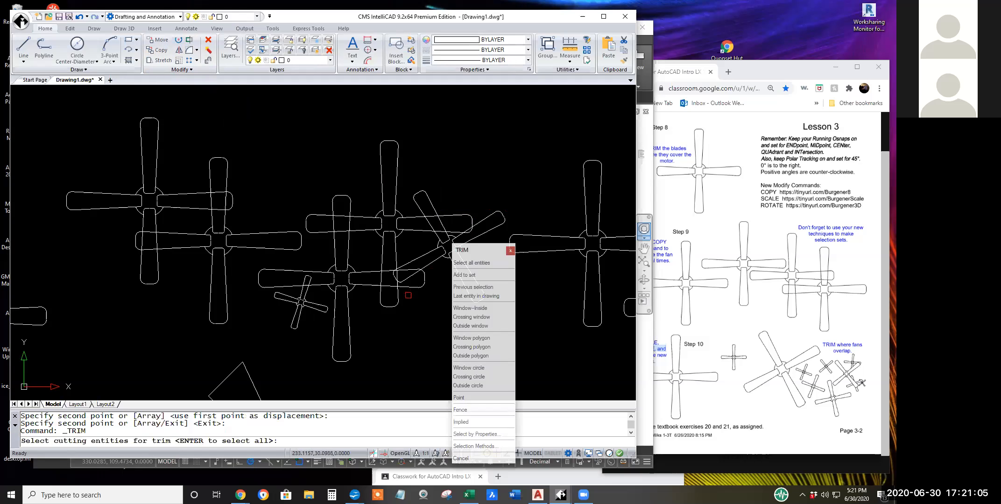
pyautogui.press('Return')
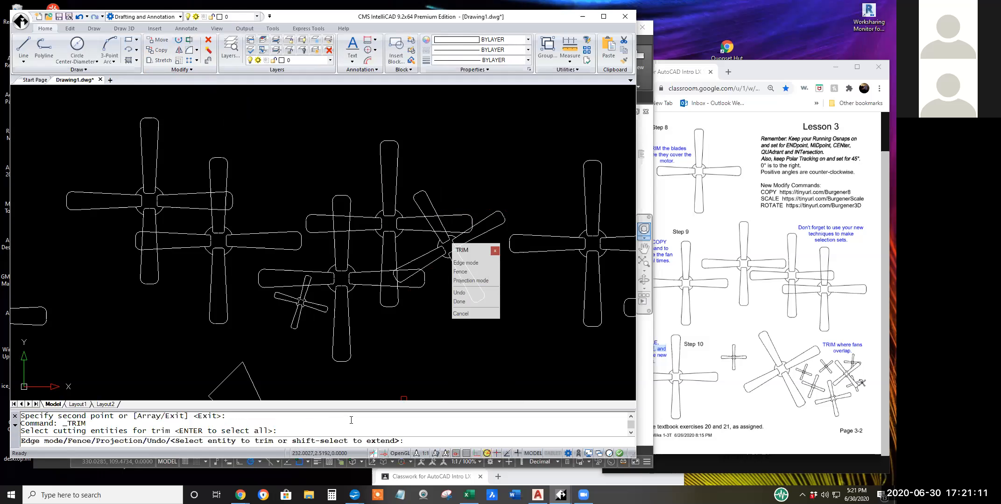
pyautogui.scroll(2, 388, 208)
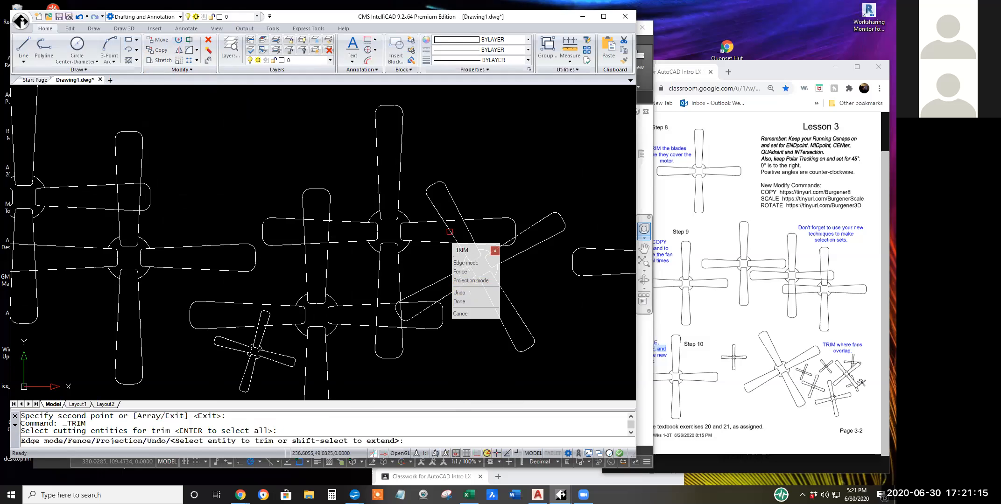
pyautogui.click(449, 231)
pyautogui.click(468, 232)
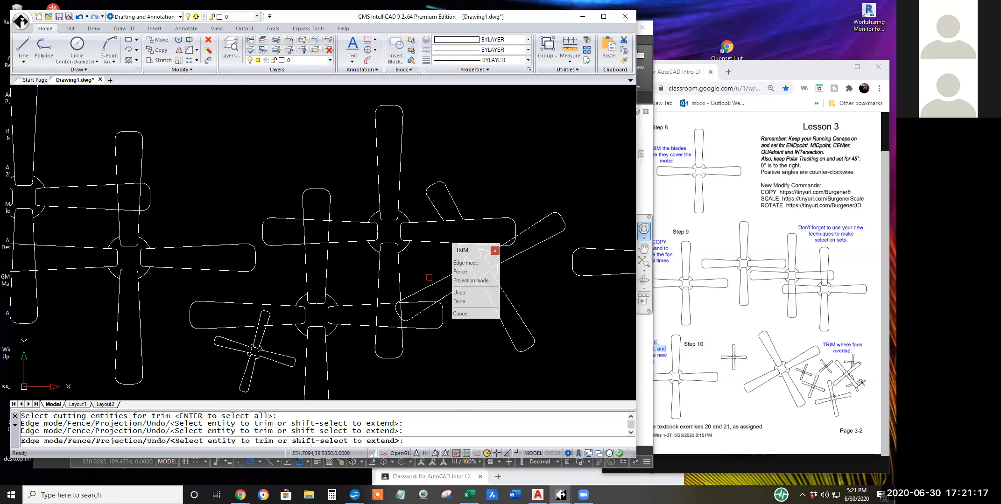
# Trim the overlapping blade lines inside the upright fan's left and lower blades and the lower fan's right blade.
pyautogui.click(391, 302)
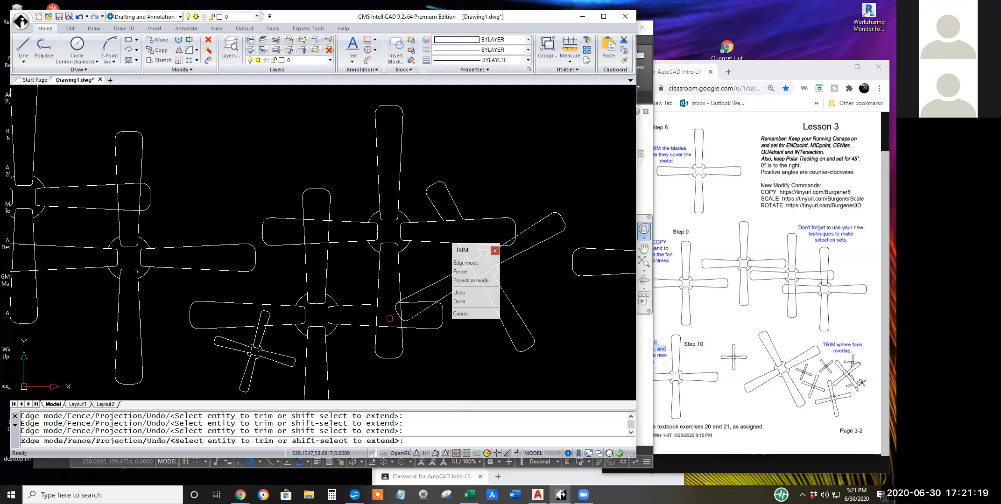
pyautogui.scroll(2, 392, 325)
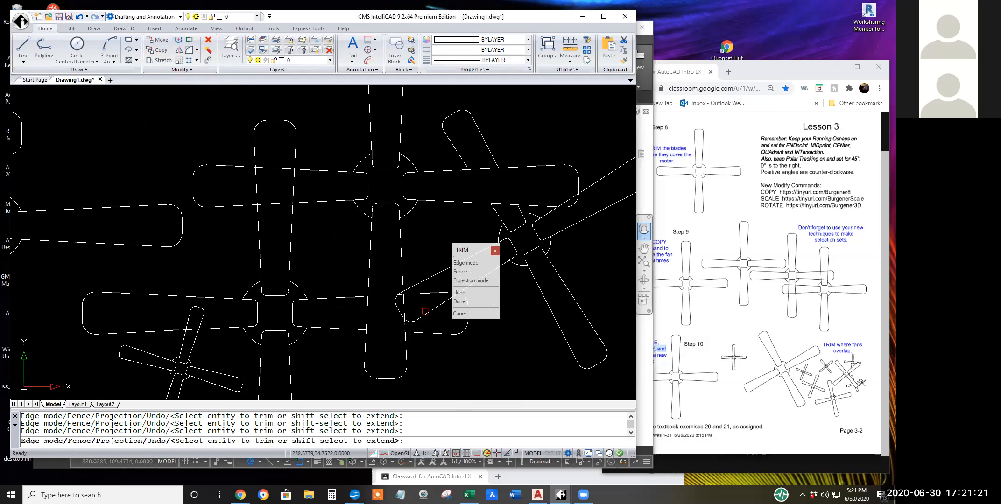
pyautogui.click(429, 311)
pyautogui.click(399, 303)
pyautogui.scroll(3, 395, 309)
pyautogui.scroll(3, 400, 304)
pyautogui.click(406, 268)
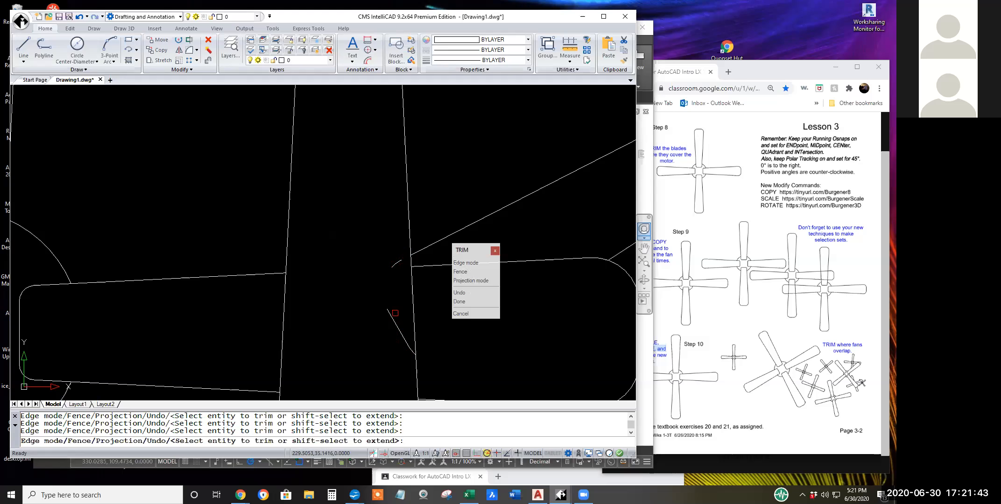
pyautogui.scroll(-4, 392, 311)
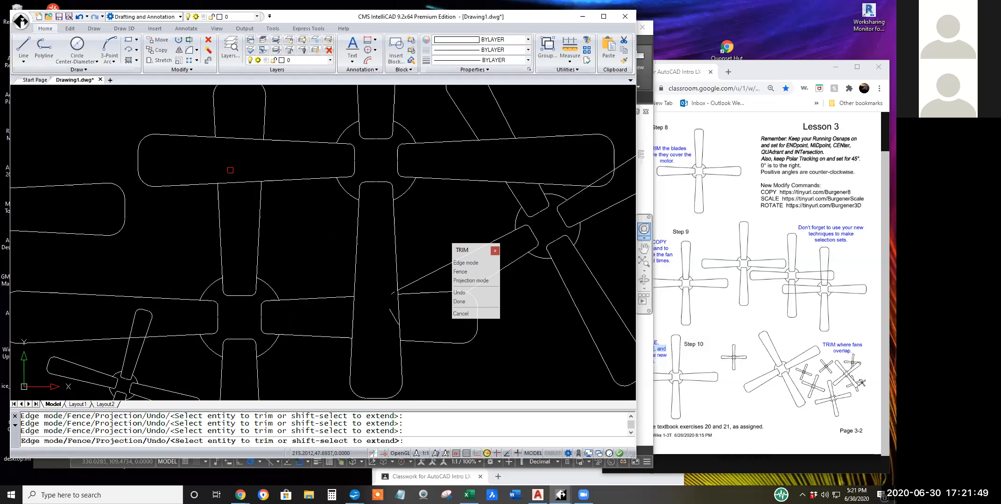
pyautogui.moveTo(290, 264)
pyautogui.mouseDown(button='middle')
pyautogui.moveTo(136, 336)
pyautogui.moveTo(127, 323)
pyautogui.moveTo(145, 316)
pyautogui.mouseUp(button='middle')
pyautogui.scroll(-3, 252, 364)
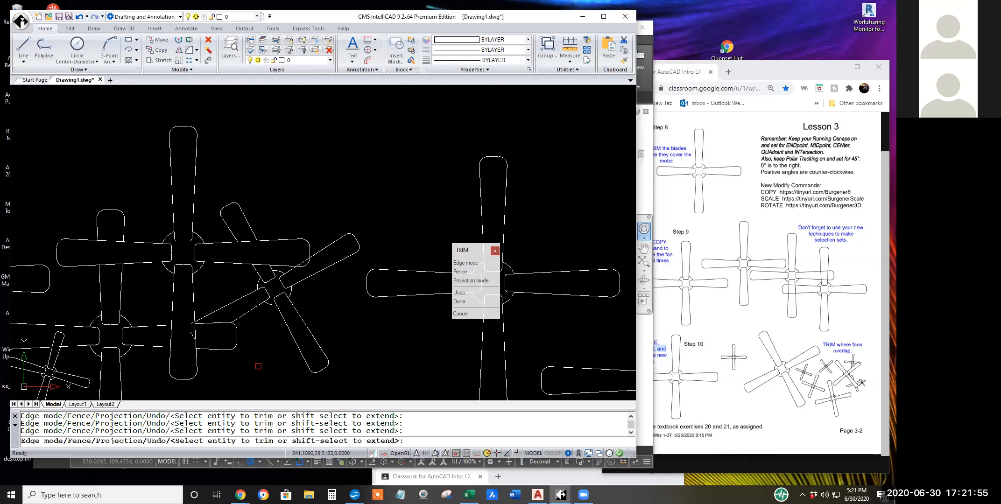
pyautogui.press('Return')
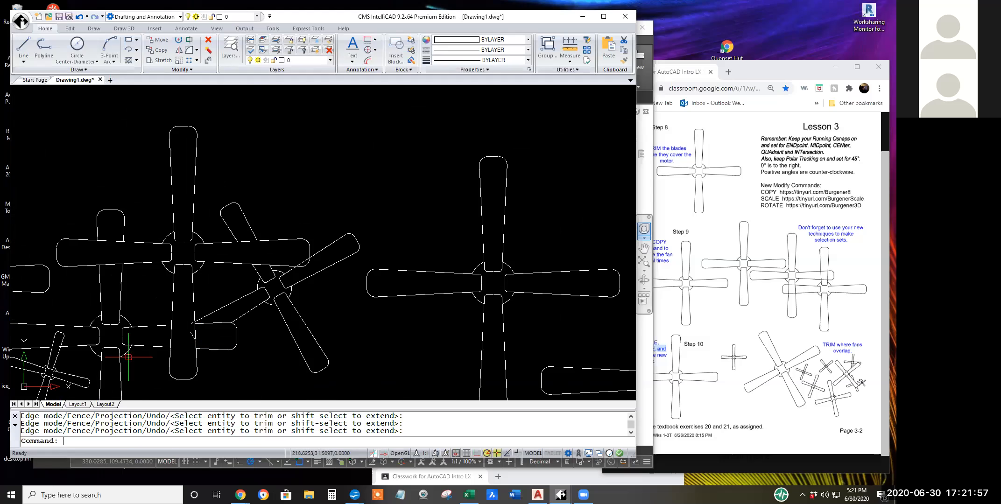
# Erase two leftover fragments of the tilted fan's blade tip inside the upright fan's lower blade.
pyautogui.scroll(1, 87, 330)
pyautogui.scroll(3, 142, 338)
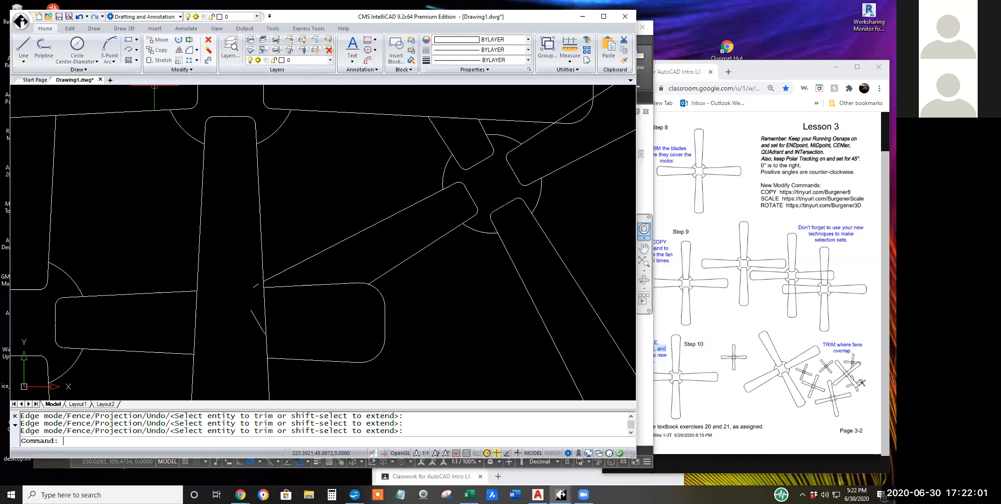
pyautogui.click(208, 39)
pyautogui.click(253, 283)
pyautogui.click(259, 318)
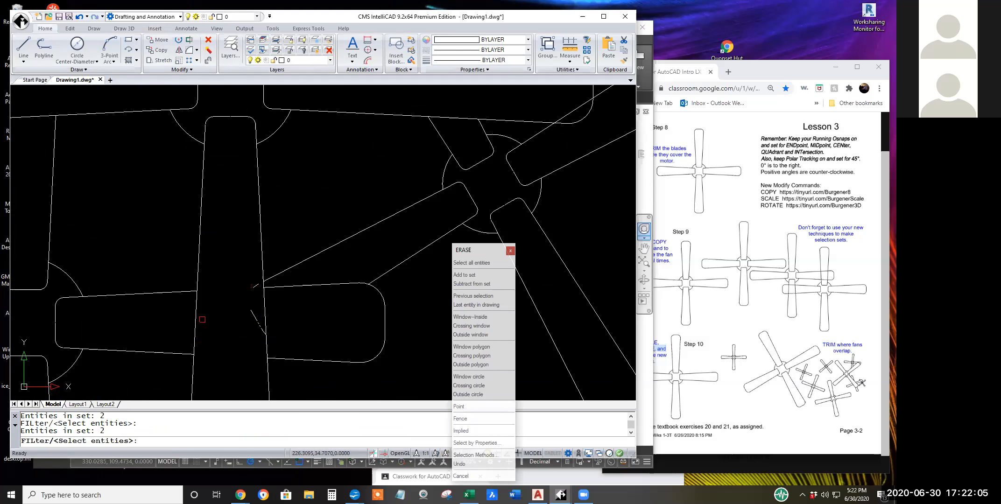
pyautogui.press('Return')
# Erase the remaining short line and arc fragments inside the upright fan's lower blade with a window selection.
pyautogui.scroll(3, 253, 337)
pyautogui.scroll(1, 253, 336)
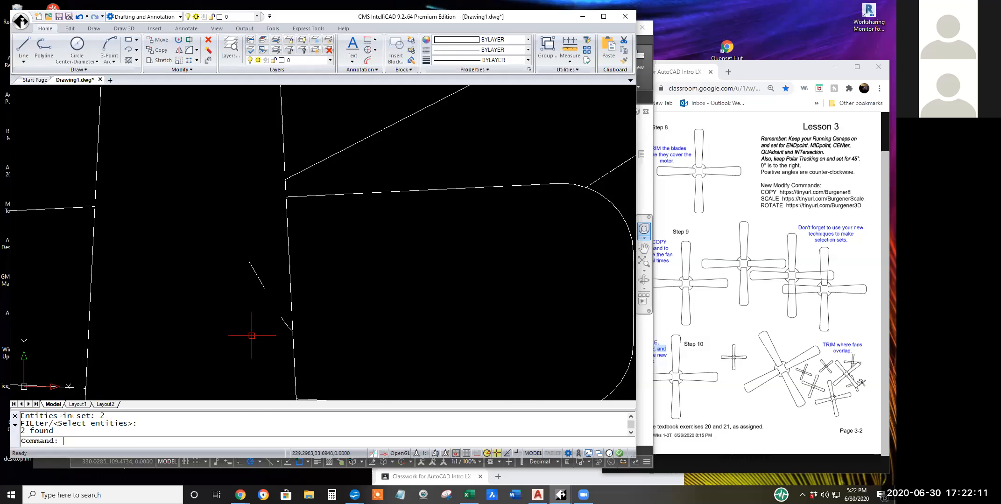
pyautogui.scroll(-3, 251, 335)
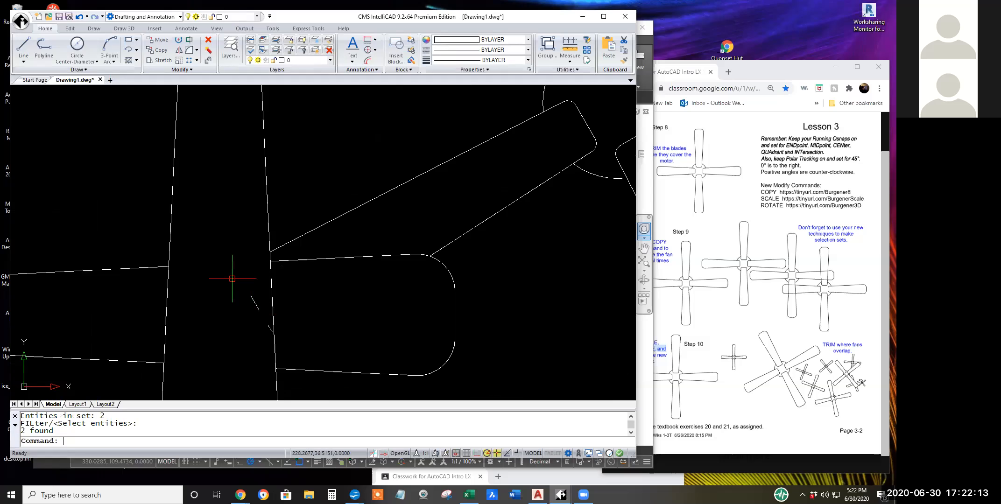
pyautogui.click(209, 39)
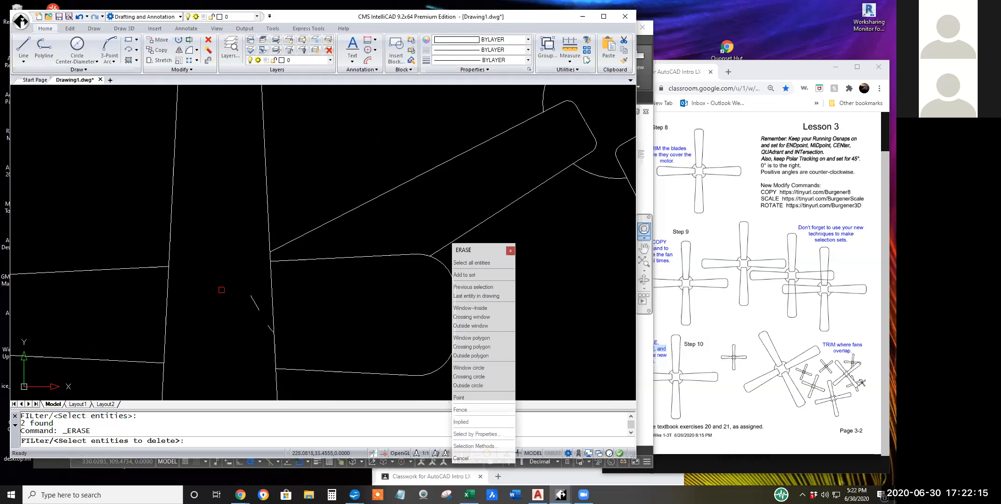
pyautogui.click(232, 287)
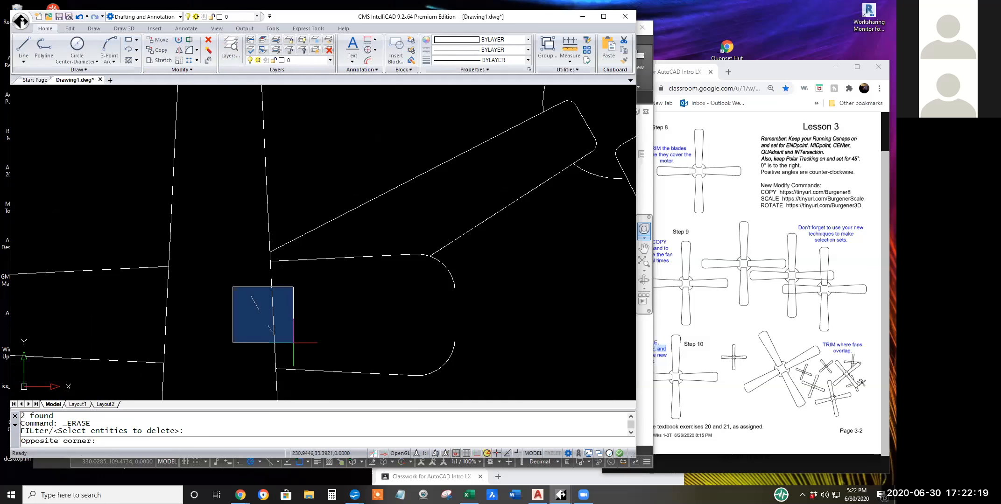
pyautogui.click(293, 343)
pyautogui.press('Return')
pyautogui.scroll(-5, 327, 354)
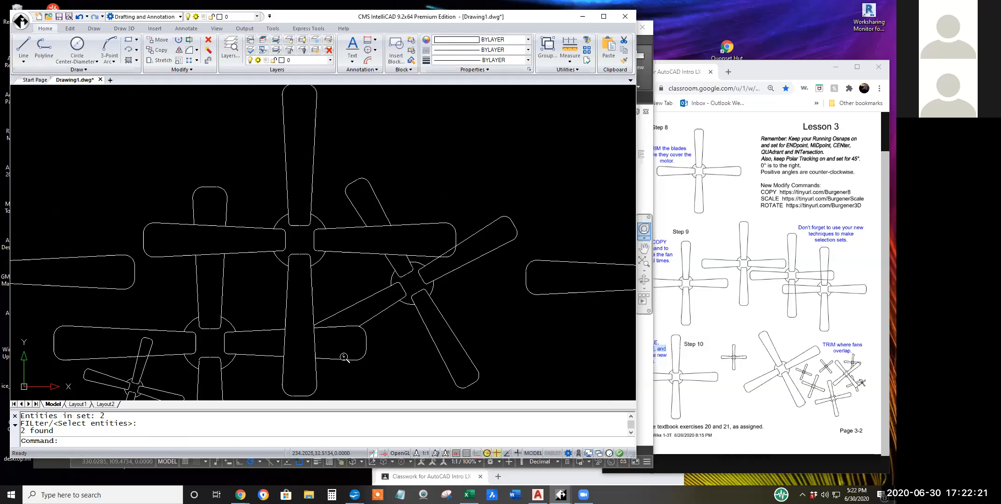
# Trim the edges of the small tilted fan's upper blade inside the lower fan's left blade, using all entities as cutting edges.
pyautogui.scroll(-2, 389, 382)
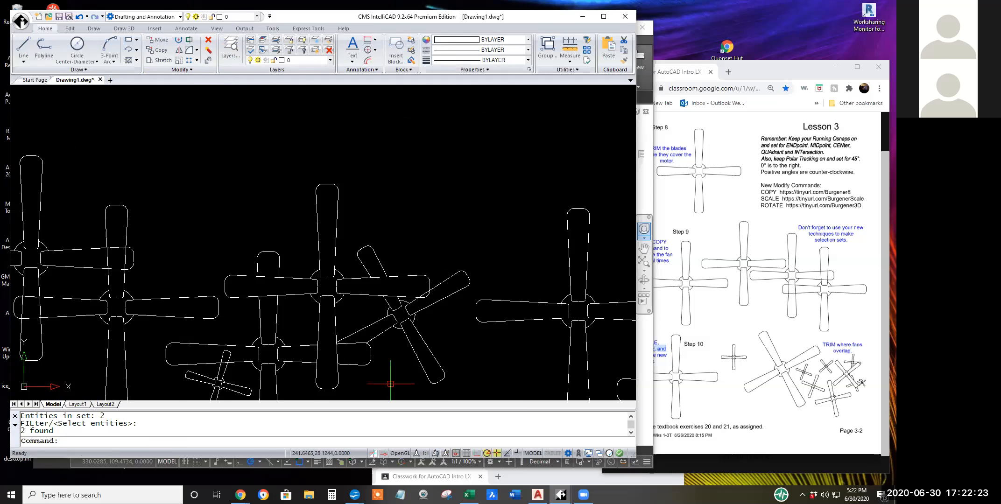
pyautogui.moveTo(390, 358); pyautogui.dragTo(398, 327, button='middle')
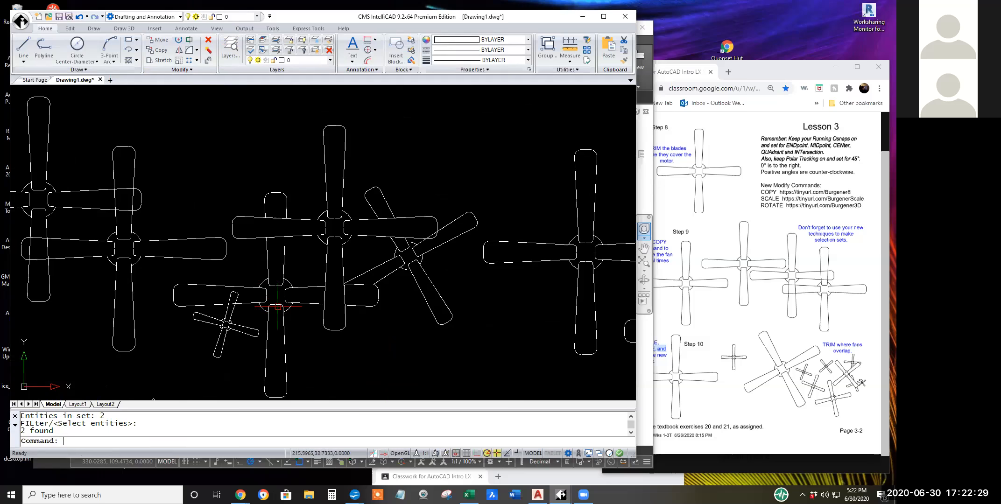
pyautogui.click(189, 40)
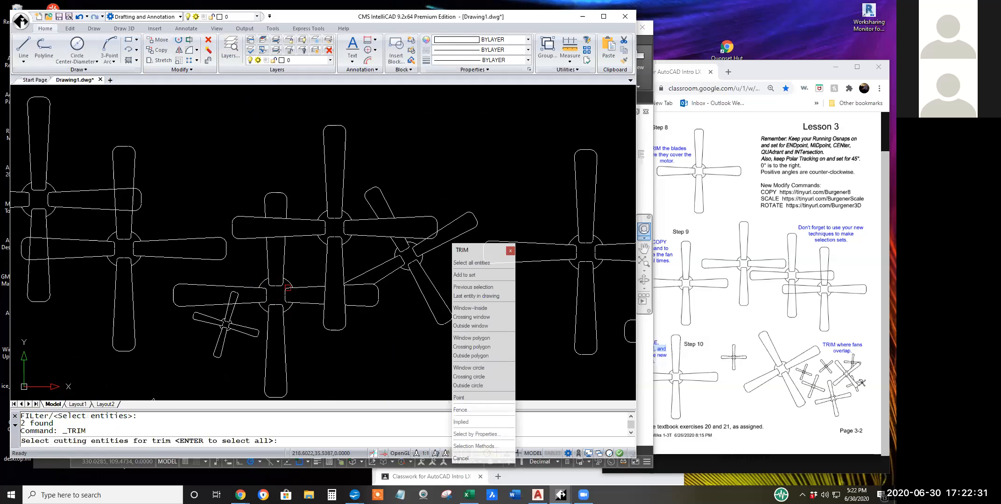
pyautogui.press('Return')
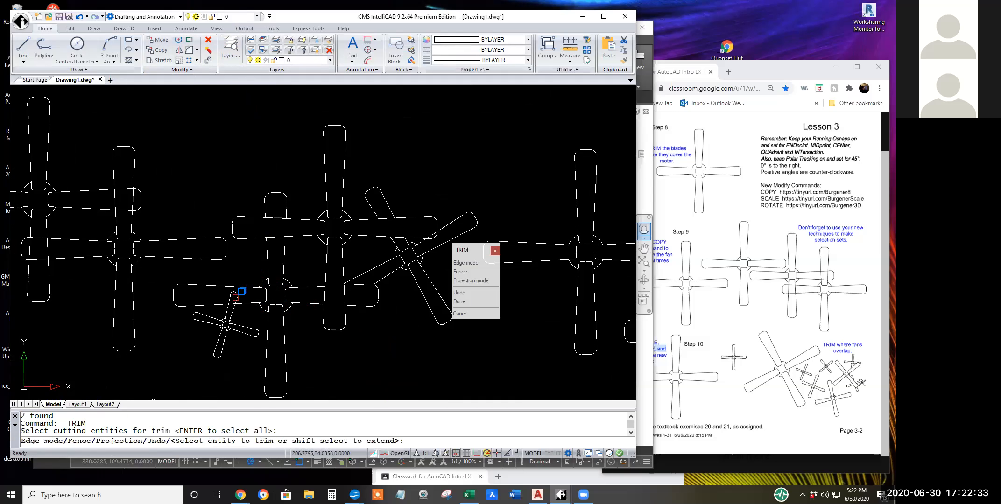
pyautogui.scroll(3, 240, 299)
pyautogui.click(230, 297)
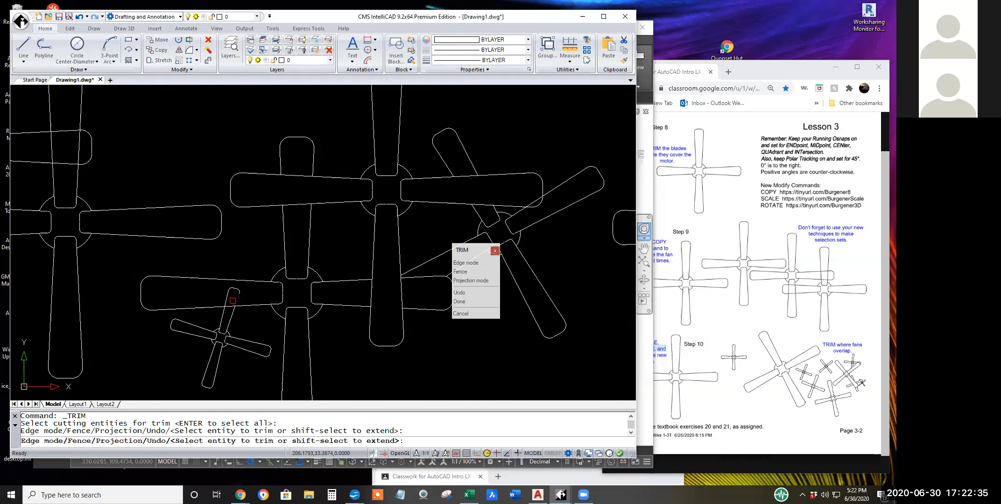
pyautogui.click(225, 302)
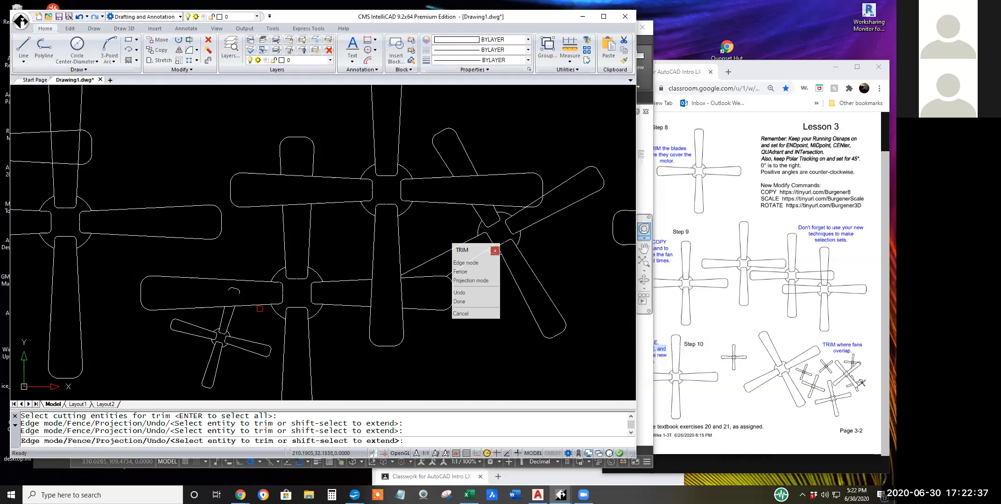
pyautogui.scroll(-3, 351, 341)
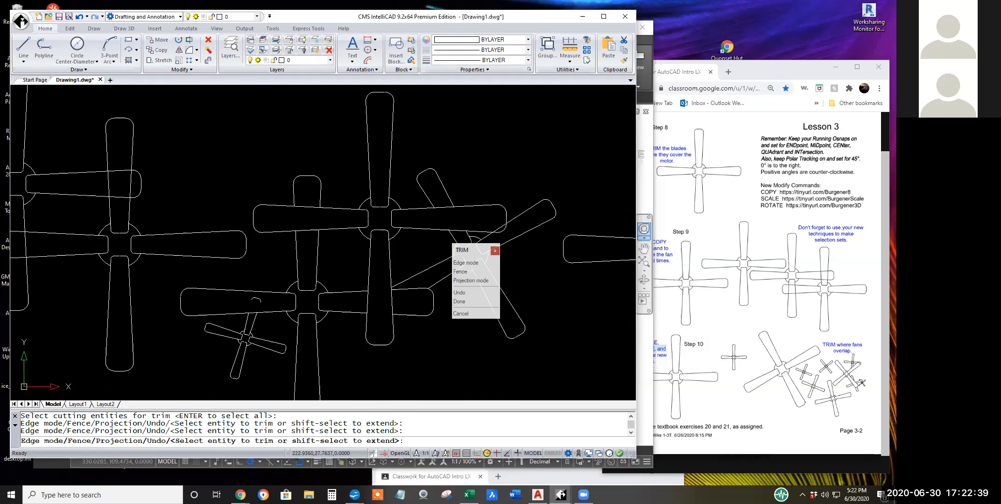
pyautogui.moveTo(351, 341); pyautogui.dragTo(318, 287, button='middle')
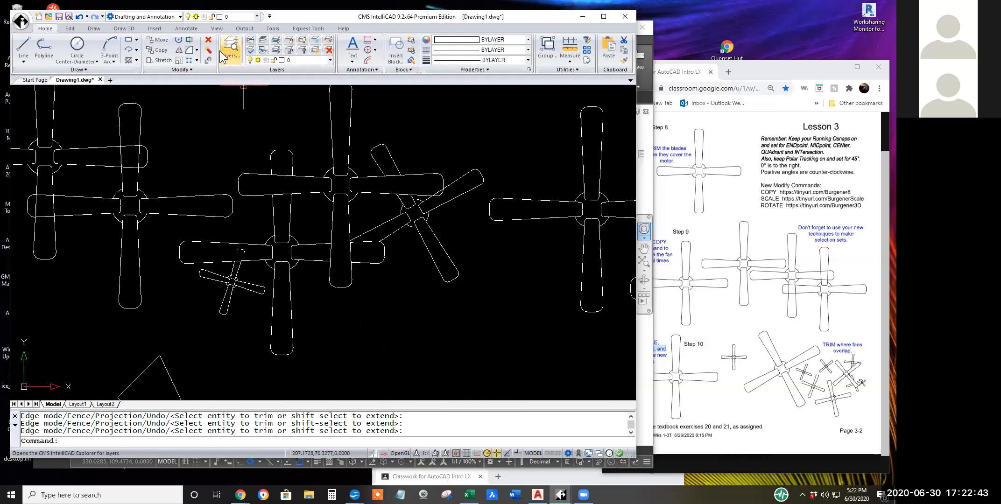
# Erase the small fan's leftover blade-tip fragments inside the lower fan's left blade with a window selection.
pyautogui.click(208, 40)
pyautogui.scroll(5, 227, 259)
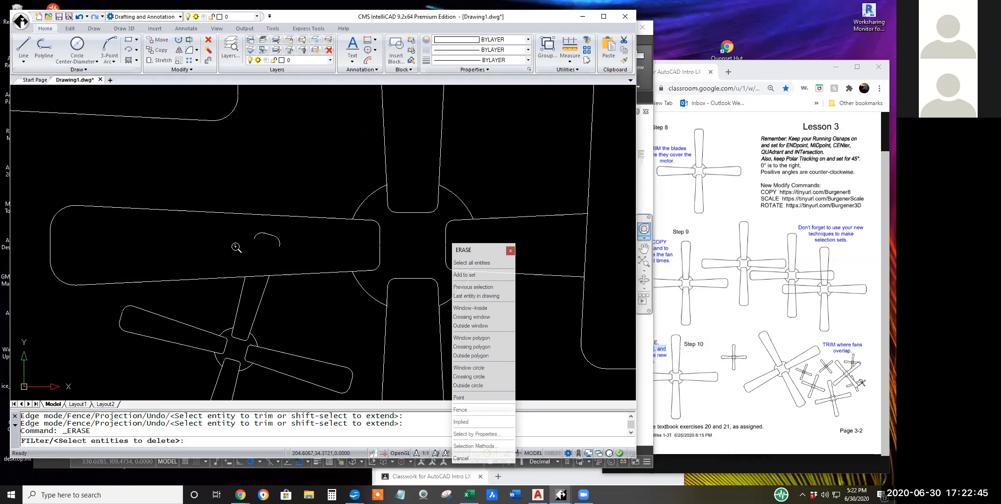
pyautogui.click(237, 198)
pyautogui.click(314, 281)
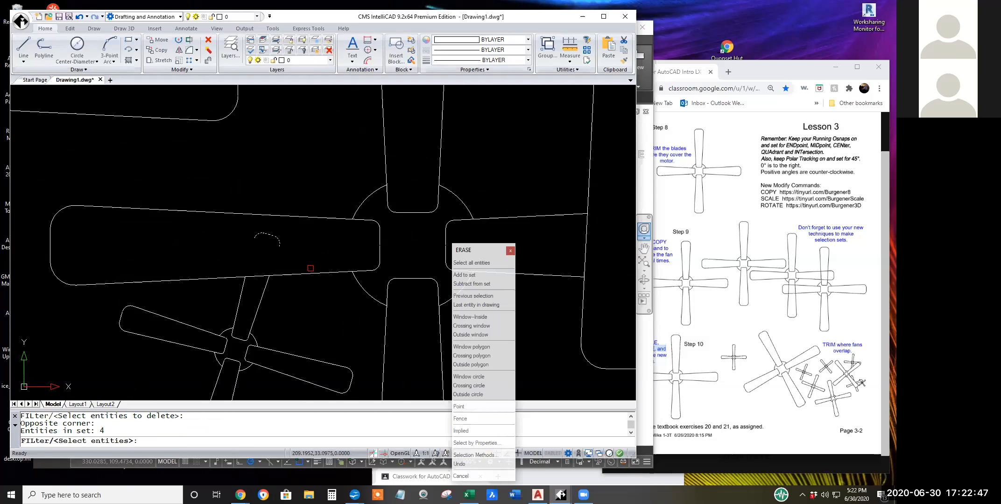
pyautogui.press('Return')
pyautogui.scroll(-3, 346, 333)
pyautogui.scroll(-1, 346, 332)
pyautogui.scroll(-1, 391, 350)
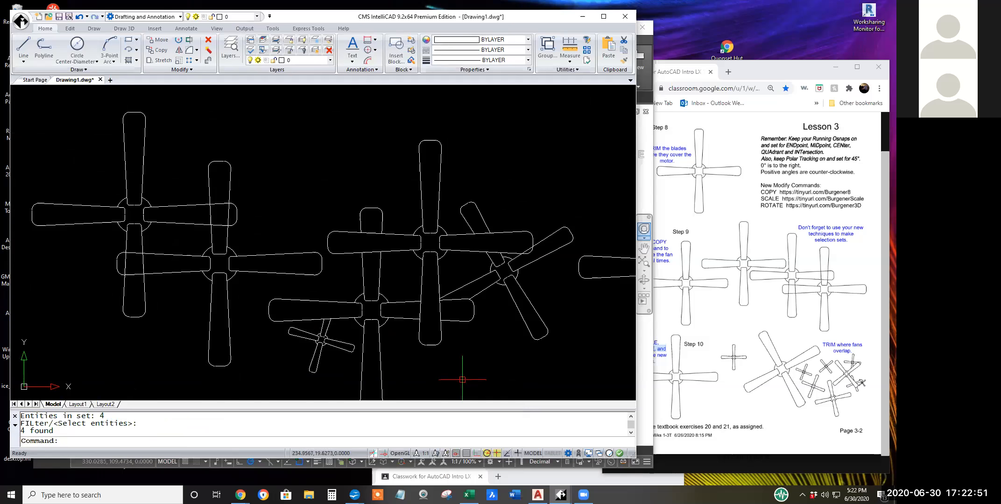
pyautogui.scroll(-1, 462, 379)
pyautogui.moveTo(462, 380)
pyautogui.mouseDown(button='middle')
pyautogui.moveTo(360, 299)
pyautogui.moveTo(334, 317)
pyautogui.mouseUp(button='middle')
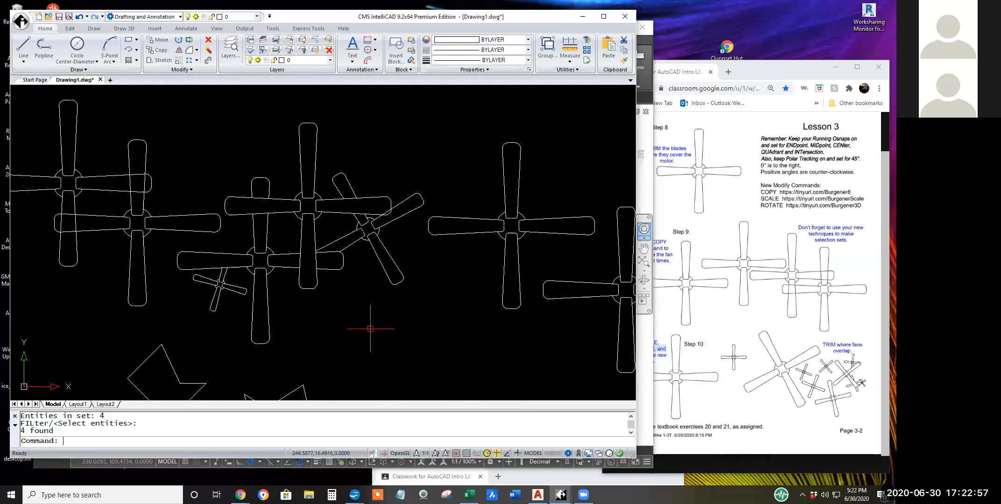
# Switch to the AutoCAD drawing and bring all of its fans into view.
pyautogui.click(538, 494)
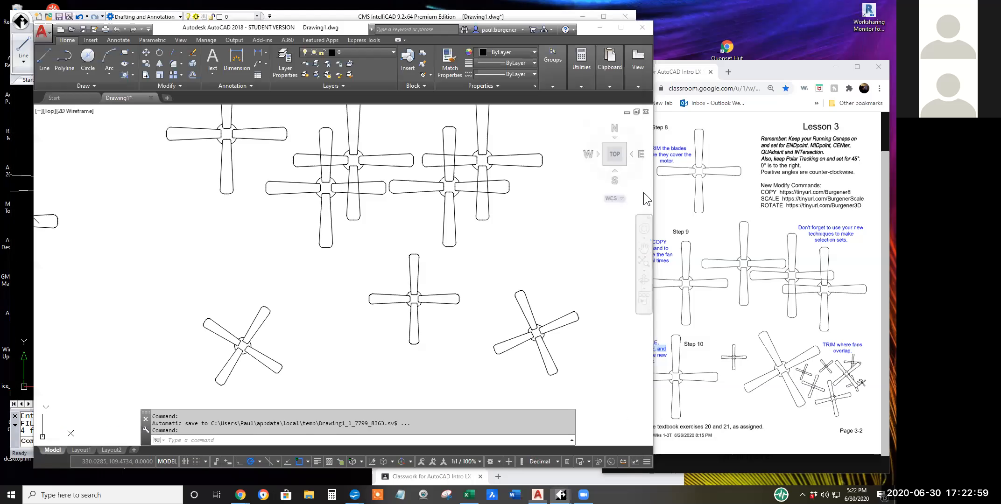
pyautogui.scroll(-2, 536, 252)
pyautogui.moveTo(536, 252); pyautogui.dragTo(364, 308, button='middle')
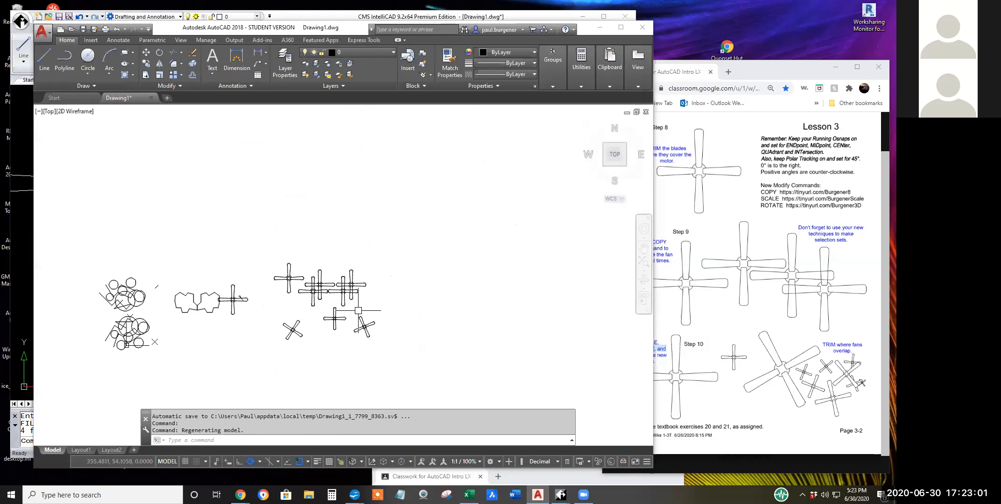
# Copy the three smaller fans, two rotated and one upright, up onto the overlapping large fans.
pyautogui.click(146, 64)
pyautogui.click(386, 352)
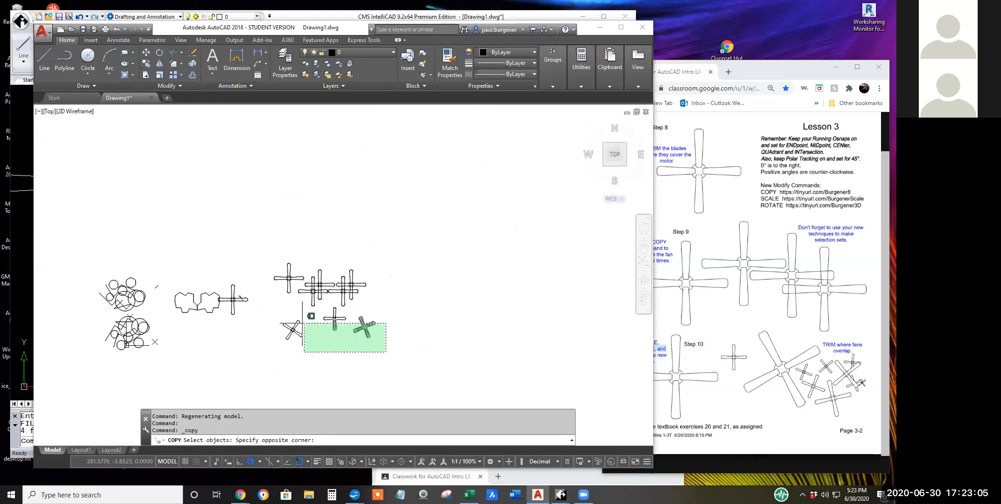
pyautogui.scroll(4, 276, 311)
pyautogui.scroll(4, 289, 308)
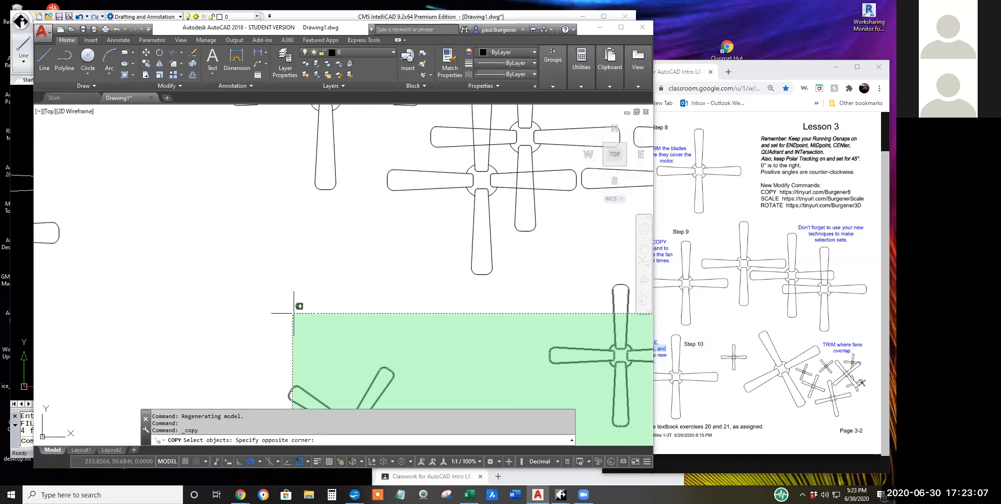
pyautogui.click(309, 282)
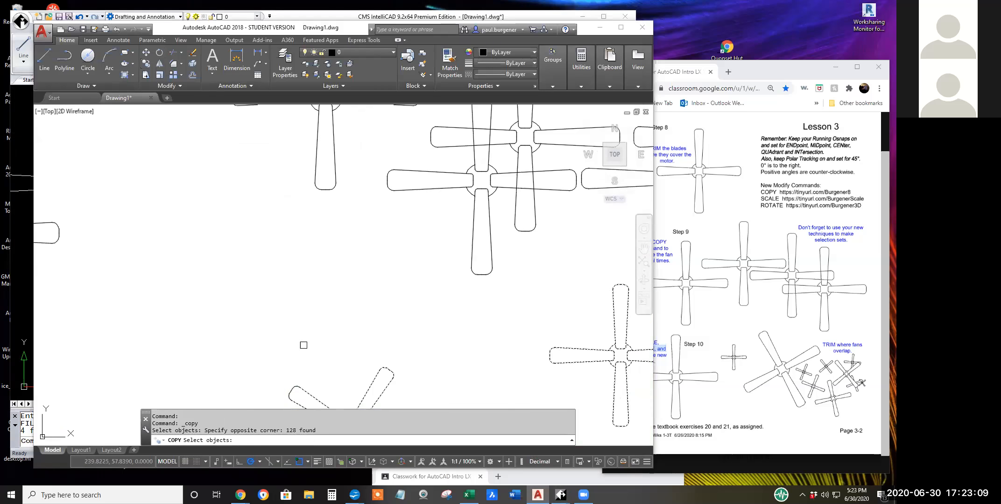
pyautogui.scroll(-5, 322, 317)
pyautogui.scroll(2, 327, 322)
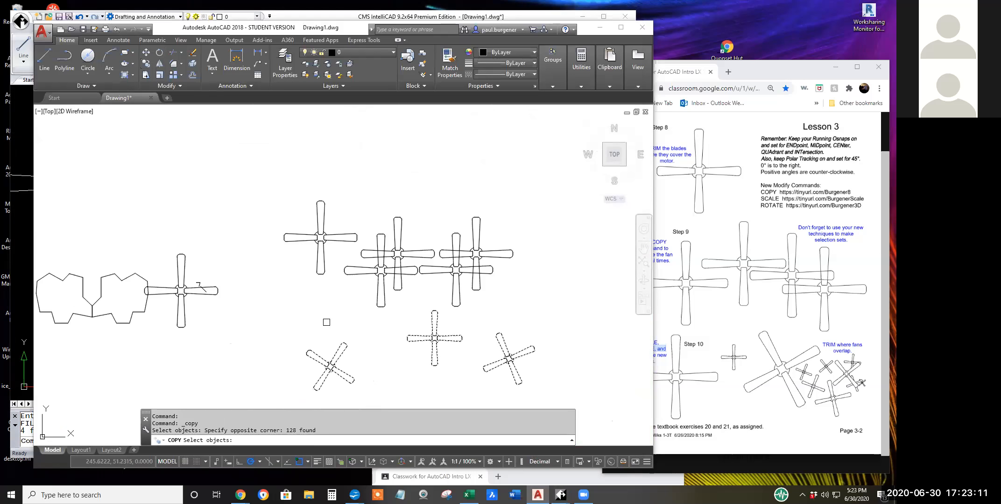
pyautogui.click(326, 322)
pyautogui.click(296, 400)
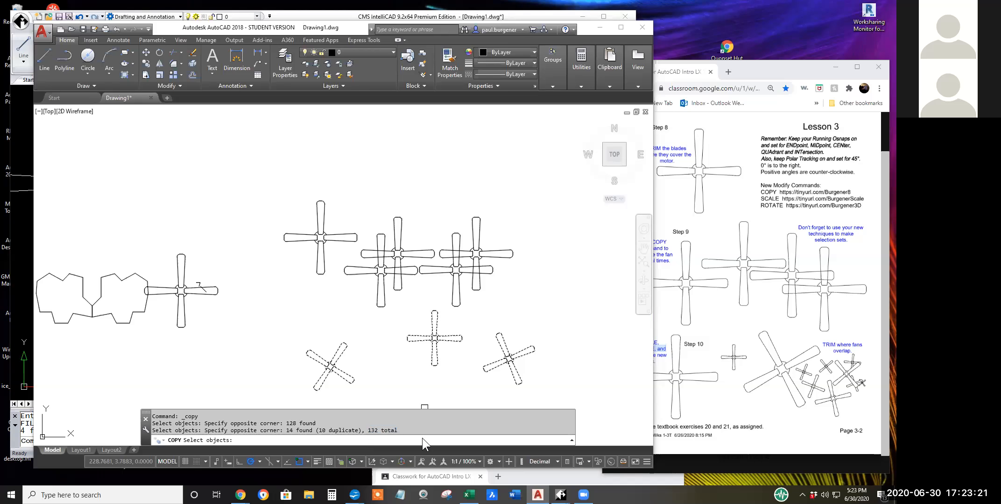
pyautogui.moveTo(397, 430); pyautogui.dragTo(371, 431)
pyautogui.click(426, 422)
pyautogui.press('Return')
pyautogui.click(457, 361)
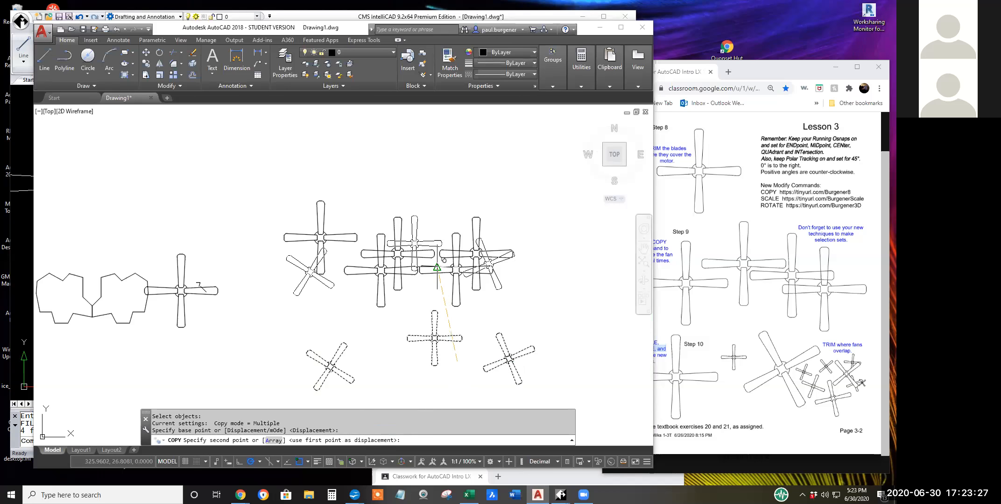
pyautogui.click(438, 268)
pyautogui.press('Return')
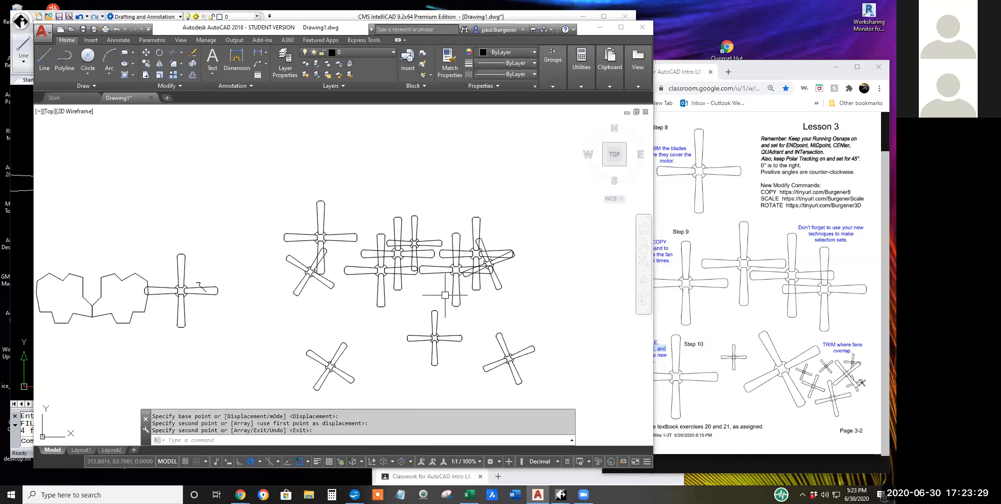
# Trim the copied tilted fan's upper-left blade inside the large upright fan's top blade, using all objects as cutting edges.
pyautogui.scroll(5, 512, 324)
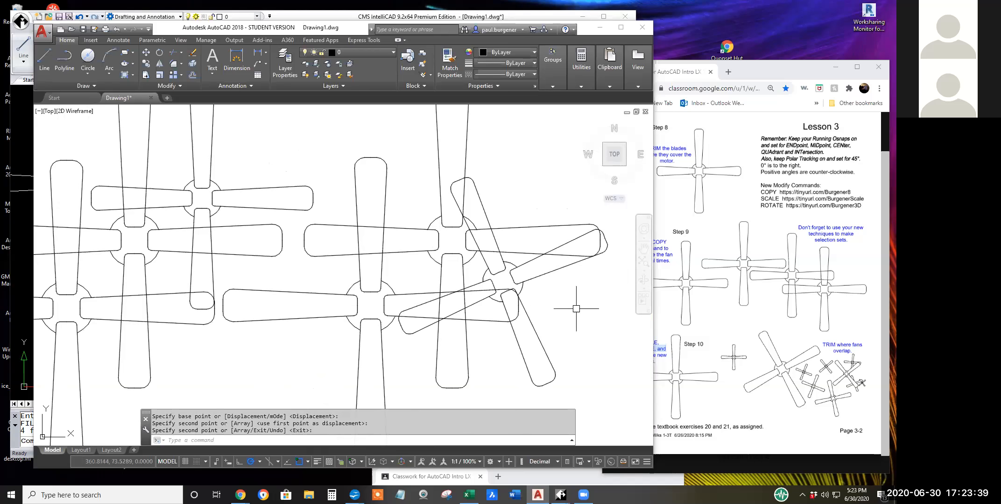
pyautogui.scroll(-2, 577, 309)
pyautogui.moveTo(576, 311); pyautogui.dragTo(501, 322, button='middle')
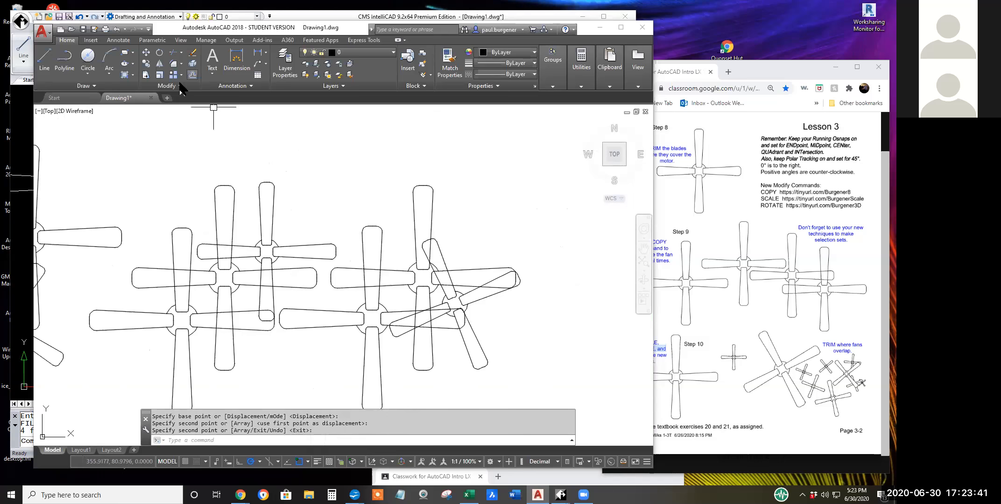
pyautogui.click(173, 53)
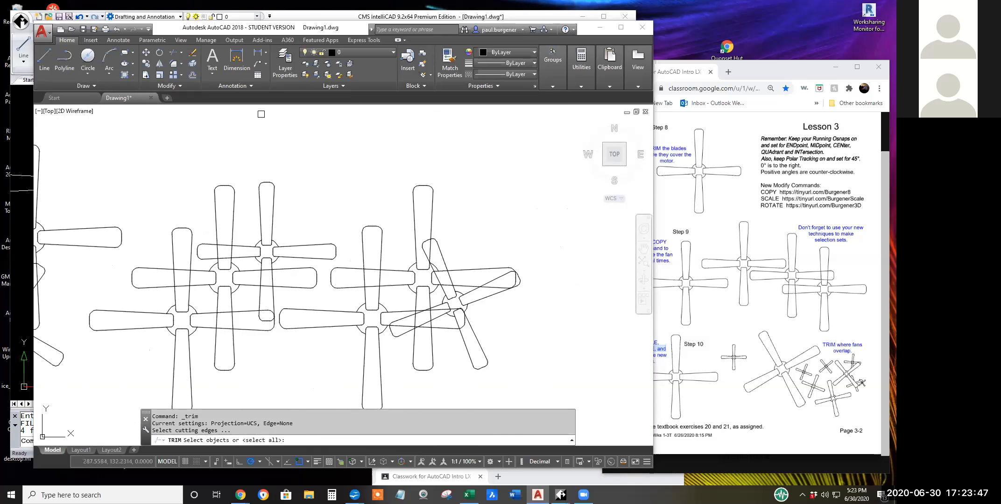
pyautogui.press('Return')
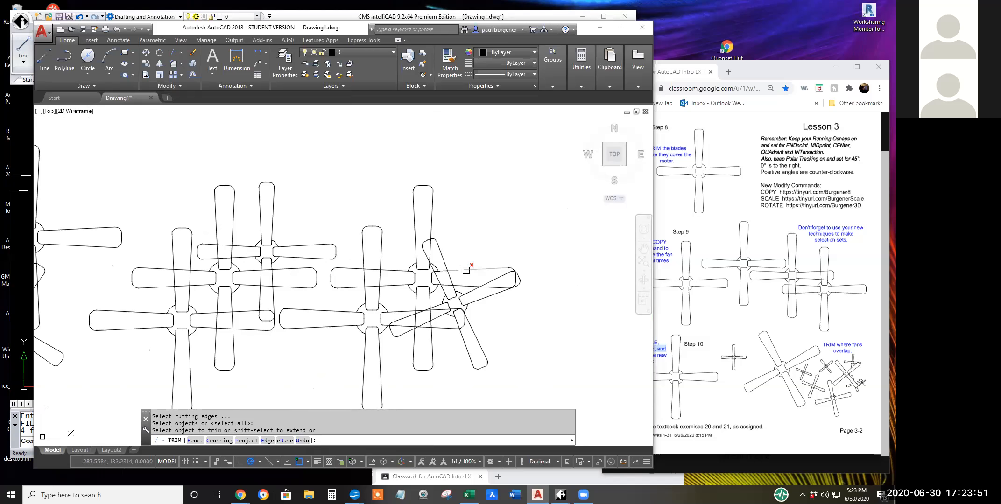
pyautogui.click(425, 243)
pyautogui.click(425, 243)
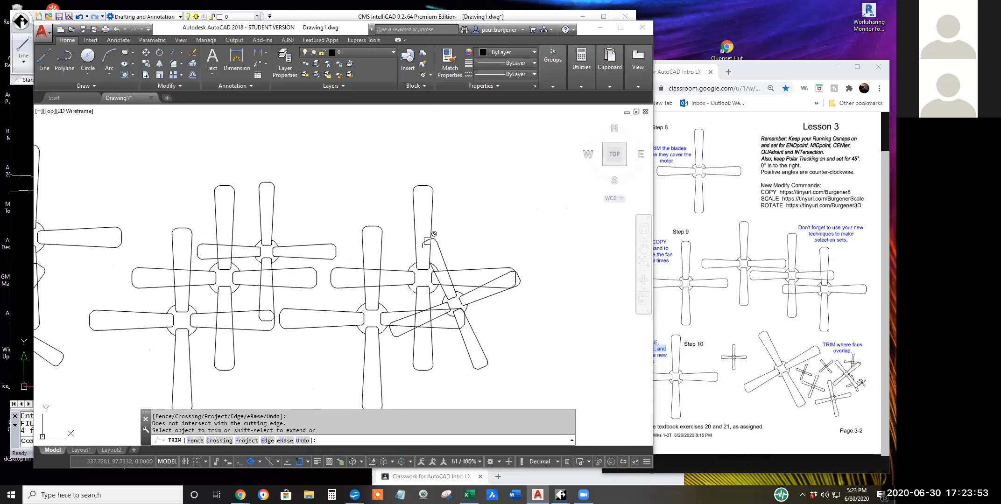
pyautogui.scroll(5, 426, 240)
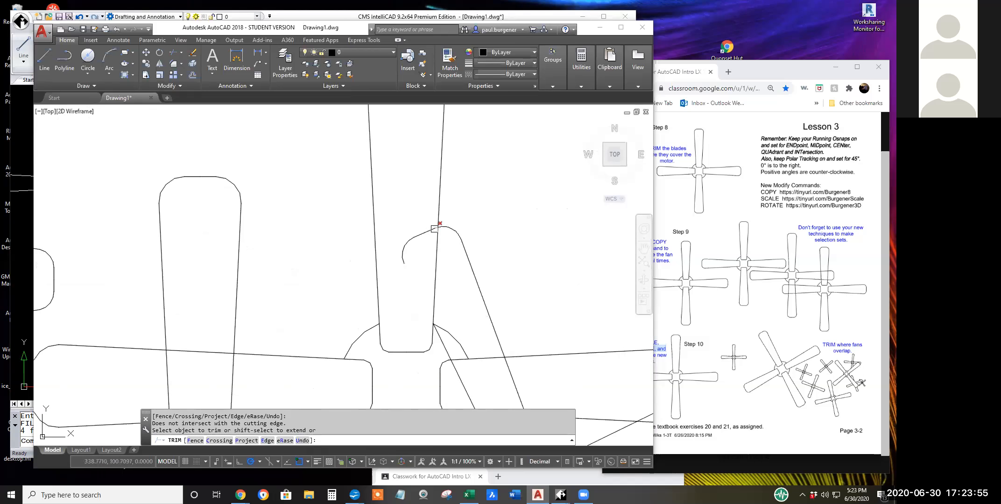
pyautogui.scroll(5, 430, 229)
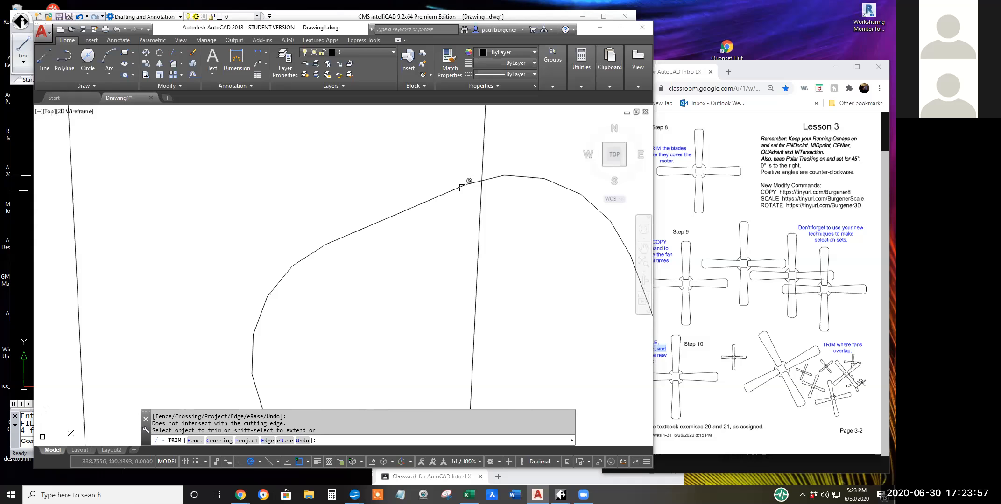
pyautogui.click(473, 184)
pyautogui.scroll(-5, 431, 248)
pyautogui.scroll(-4, 427, 263)
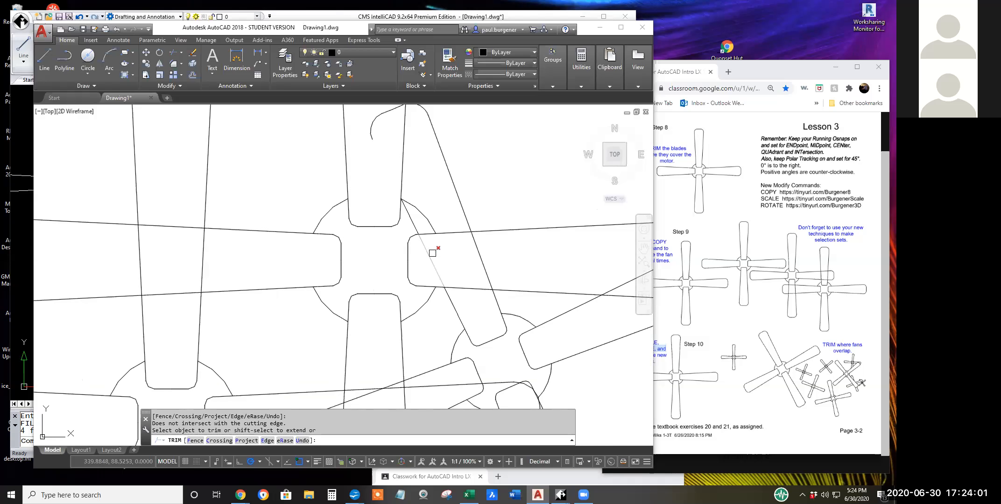
# Trim the tilted blade's edges inside the upright fan's right blade and hub, and the neighbouring fan's top blade inside its left blade.
pyautogui.click(421, 234)
pyautogui.click(427, 250)
pyautogui.click(490, 280)
pyautogui.scroll(-4, 445, 280)
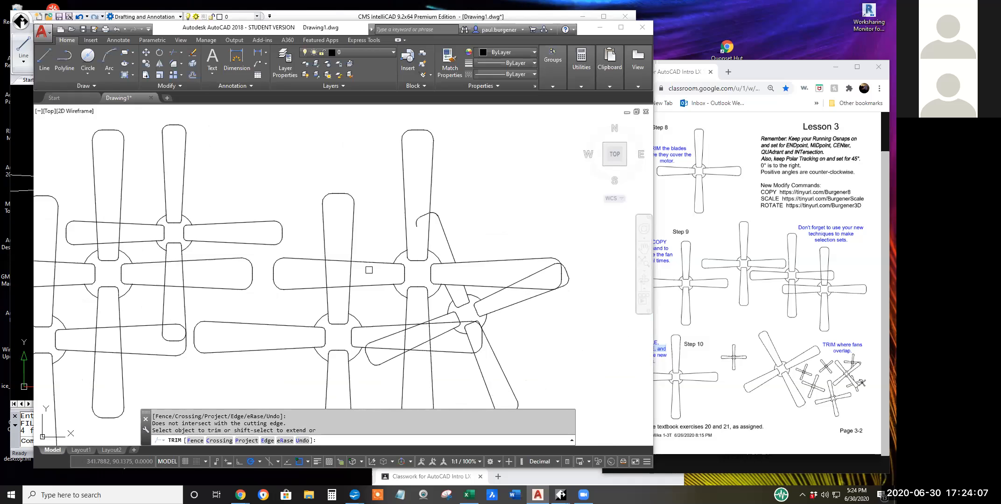
pyautogui.click(329, 275)
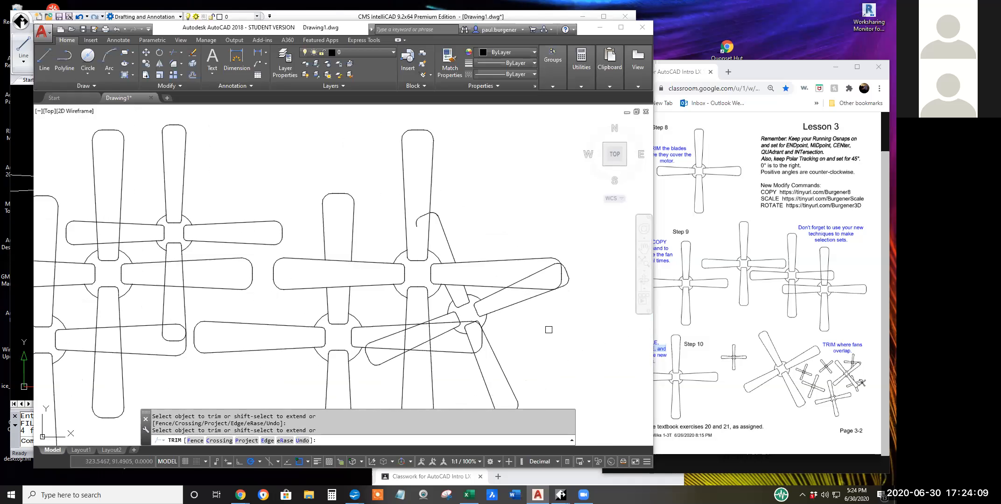
# Trim all blade edges crossing inside the large upright fan's lower blade, using a fence selection around its interior.
pyautogui.scroll(4, 423, 323)
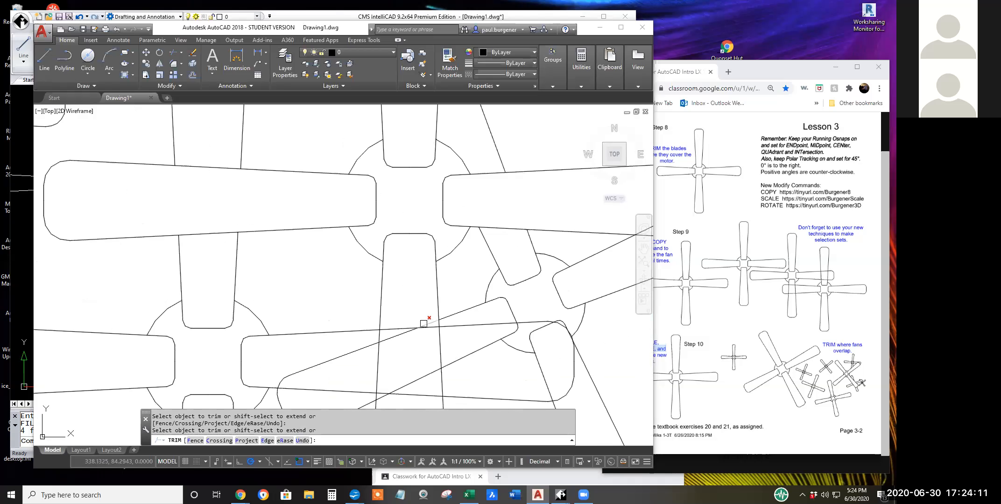
pyautogui.moveTo(422, 350); pyautogui.dragTo(419, 277, button='middle')
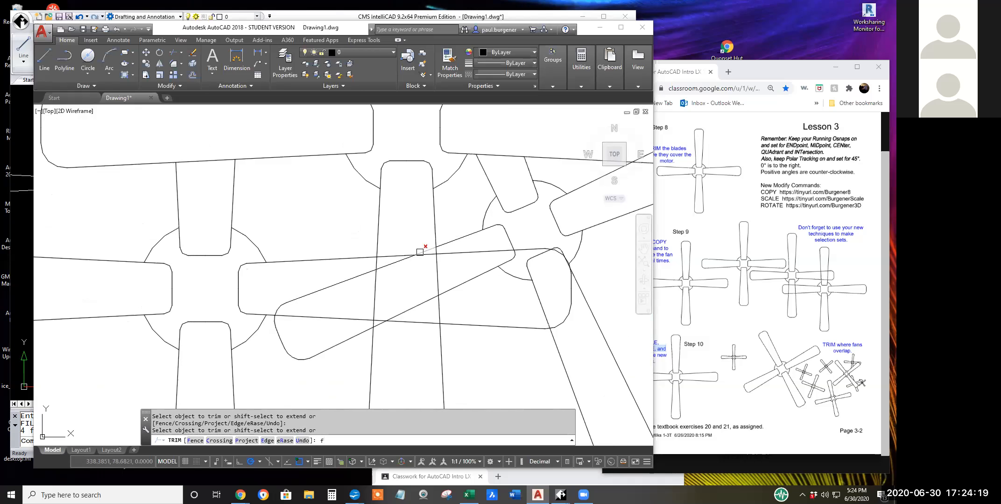
pyautogui.press('Return')
pyautogui.click(393, 247)
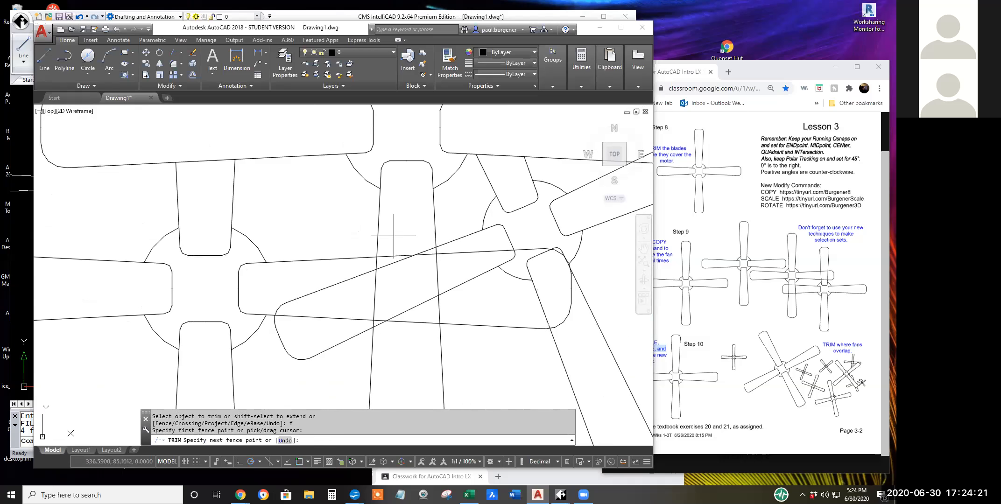
pyautogui.click(377, 367)
pyautogui.click(422, 368)
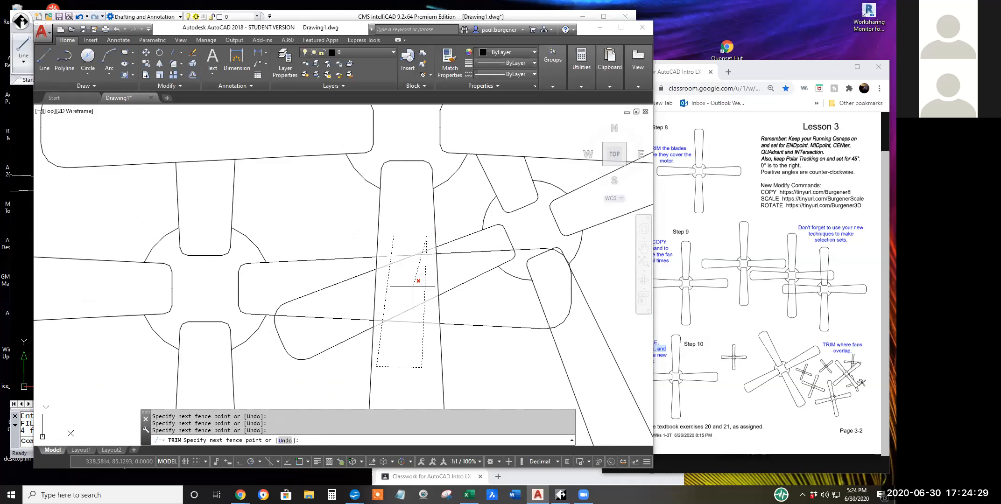
pyautogui.press('Return')
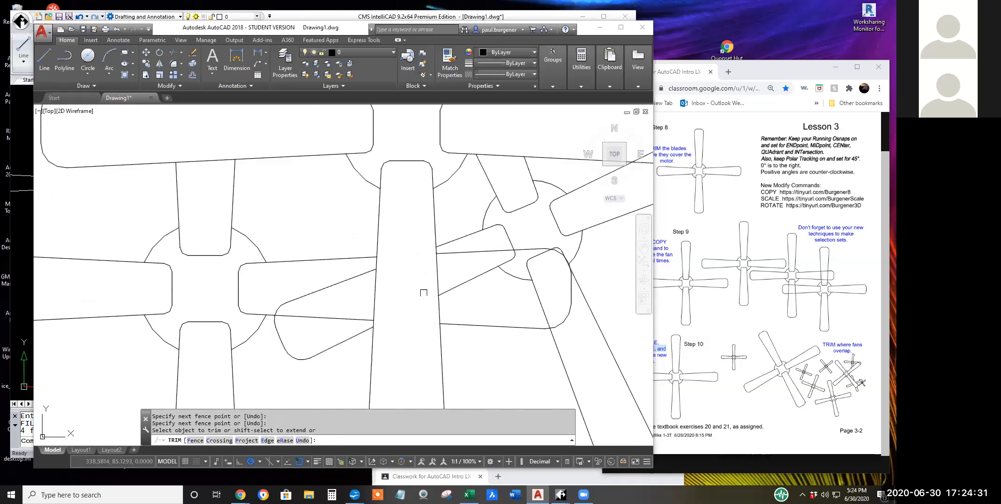
pyautogui.scroll(-5, 422, 285)
pyautogui.click(427, 312)
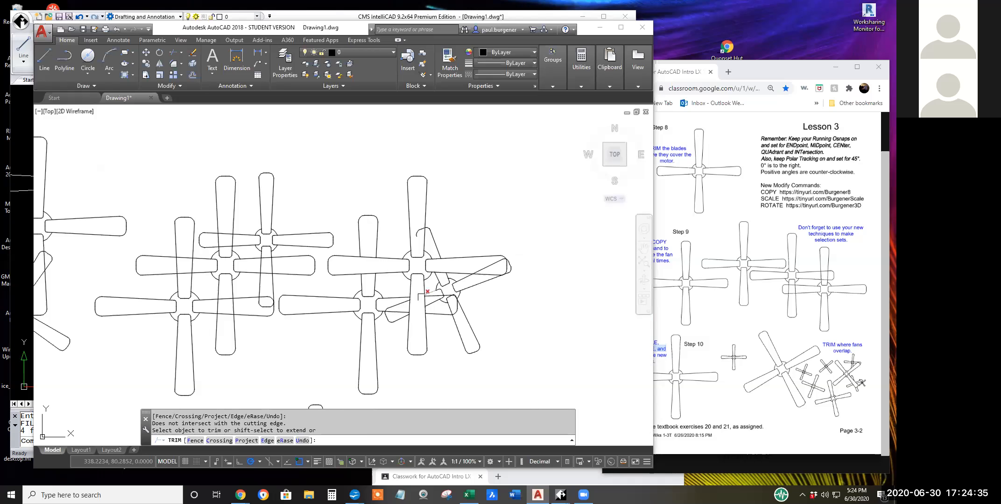
# Erase the leftover tilted-blade tip pieces inside the large upright fan's top blade.
pyautogui.scroll(4, 428, 283)
pyautogui.scroll(6, 421, 261)
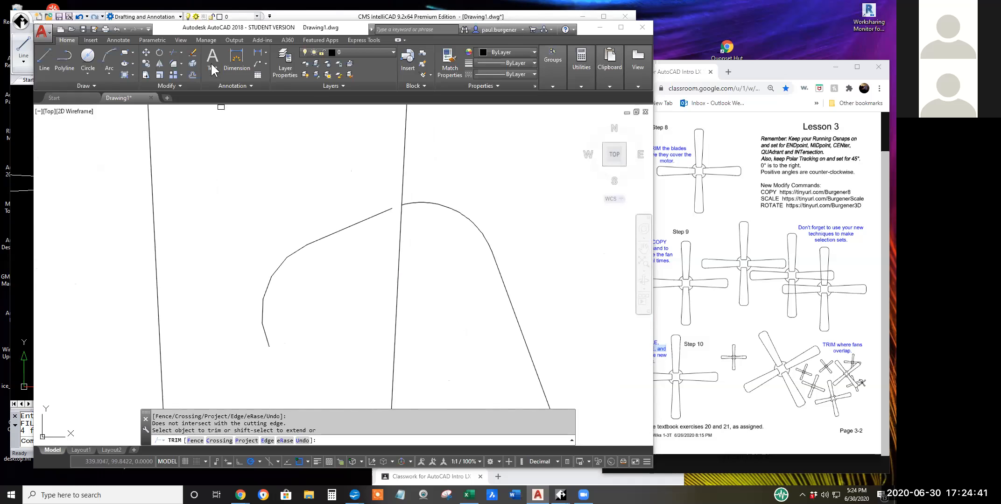
pyautogui.click(191, 64)
pyautogui.click(216, 137)
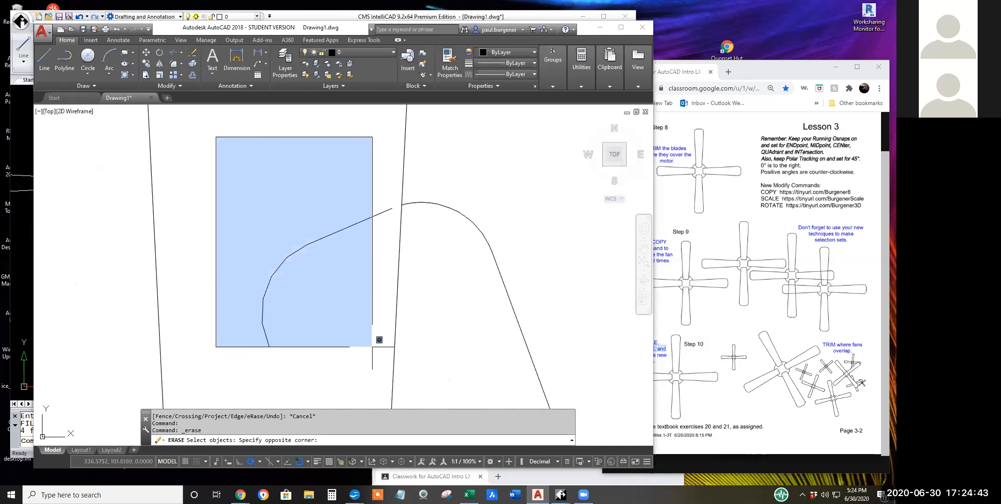
pyautogui.click(428, 372)
pyautogui.press('Return')
# Trim the tilted fan's right blade edge and tip inside the upright fan's right blade, using all objects as cutting edges.
pyautogui.scroll(-4, 382, 255)
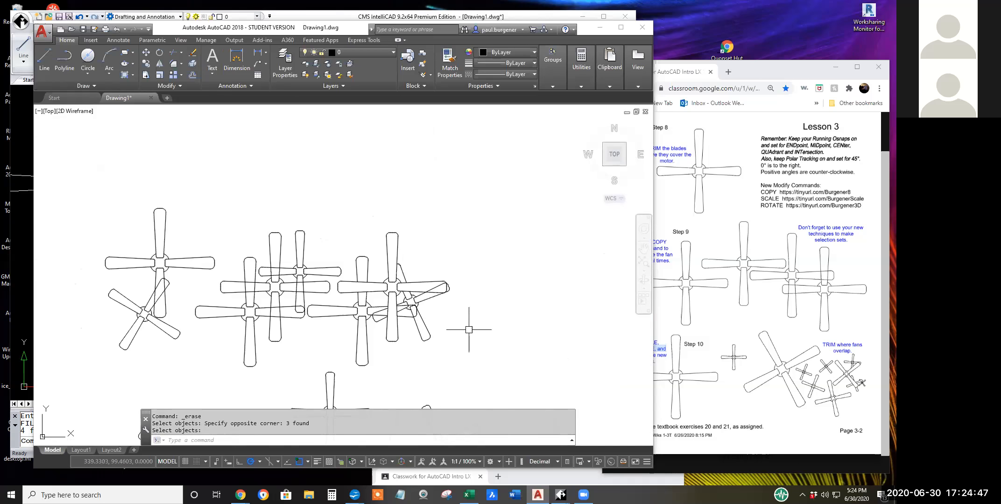
pyautogui.scroll(6, 469, 330)
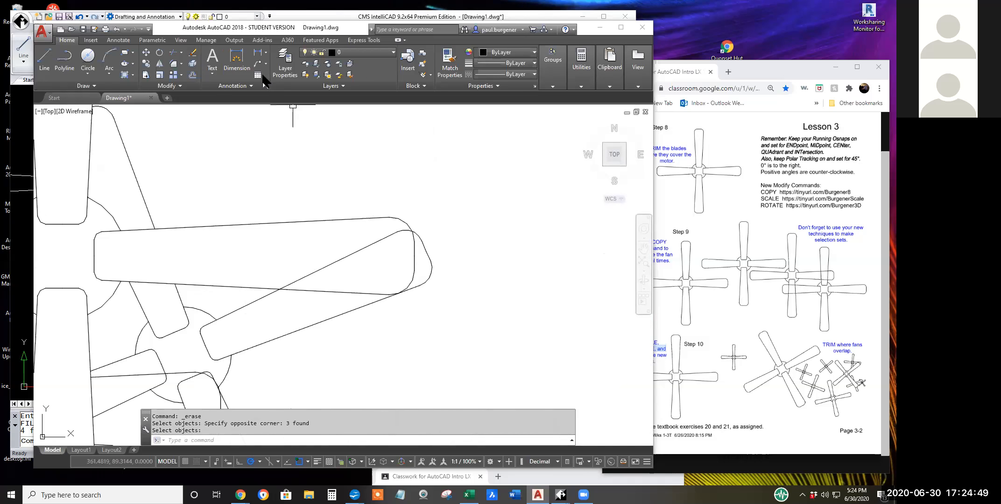
pyautogui.click(175, 51)
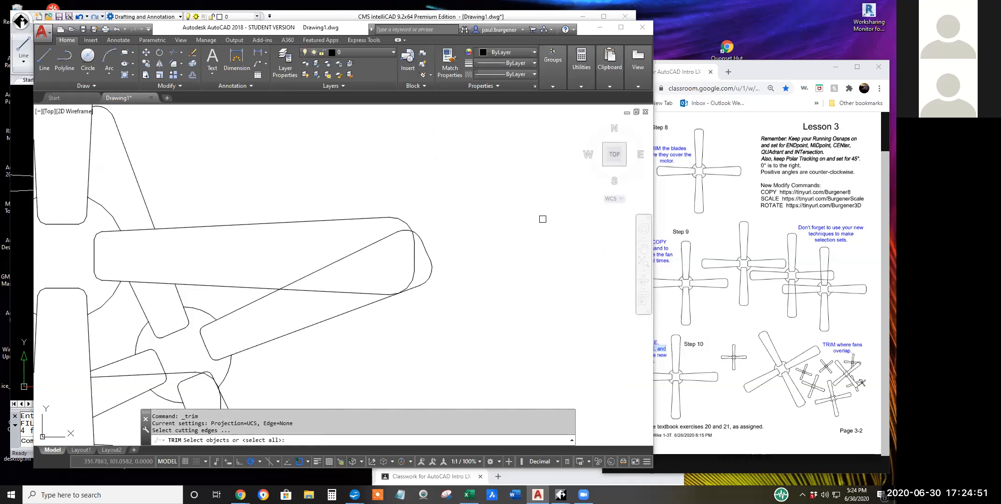
pyautogui.press('Return')
pyautogui.scroll(3, 396, 231)
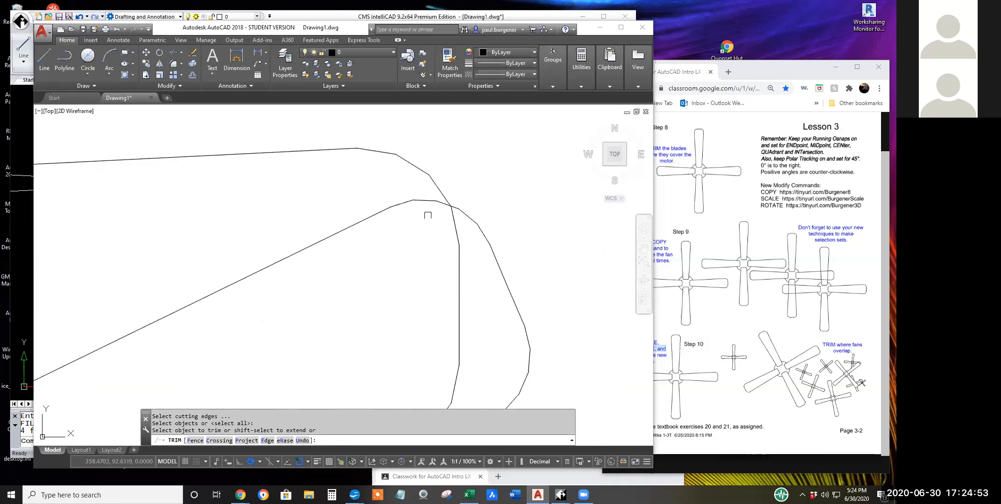
pyautogui.click(427, 203)
pyautogui.click(427, 203)
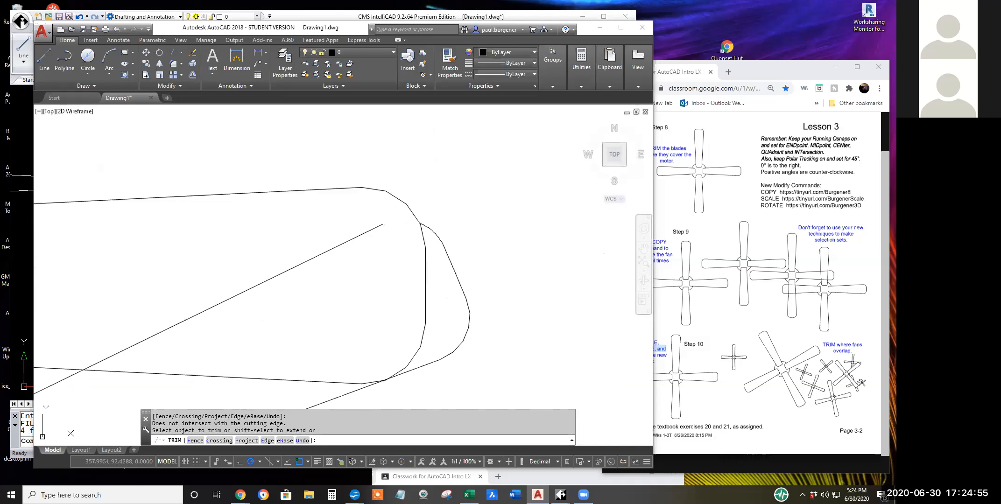
pyautogui.scroll(-3, 368, 248)
pyautogui.click(323, 273)
pyautogui.press('Return')
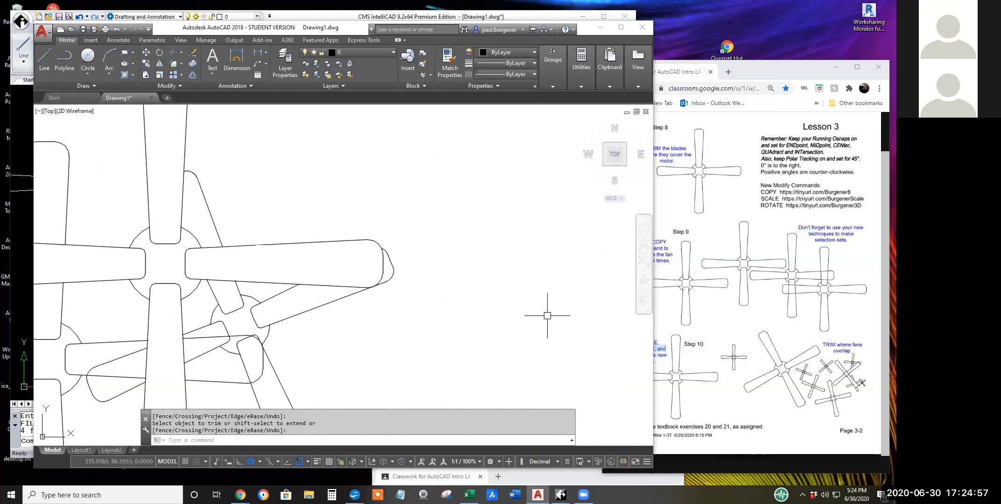
# Regenerate the drawing with REGEN at a close-up of the right blade's rounded corner crossing the tilted blade's lower edge.
pyautogui.scroll(5, 322, 255)
pyautogui.scroll(4, 252, 284)
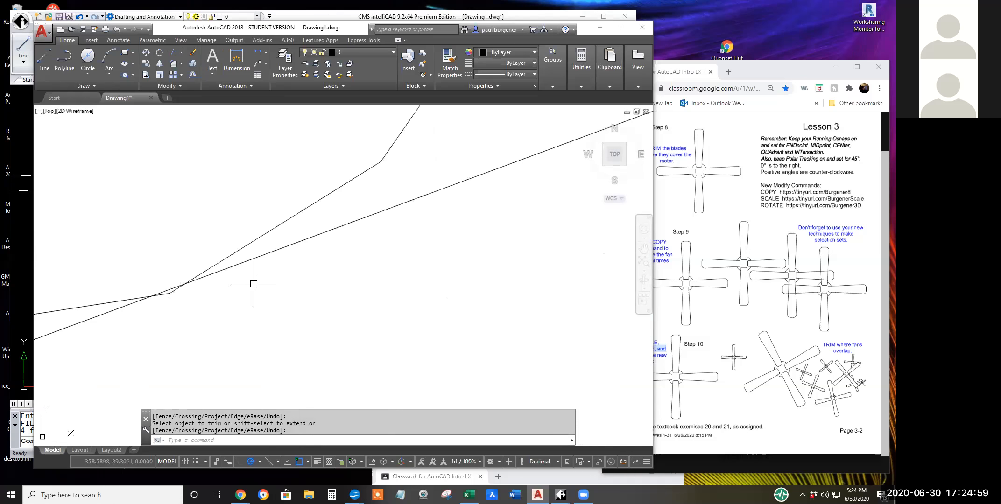
pyautogui.moveTo(260, 284); pyautogui.dragTo(556, 294, button='middle')
pyautogui.scroll(2, 456, 328)
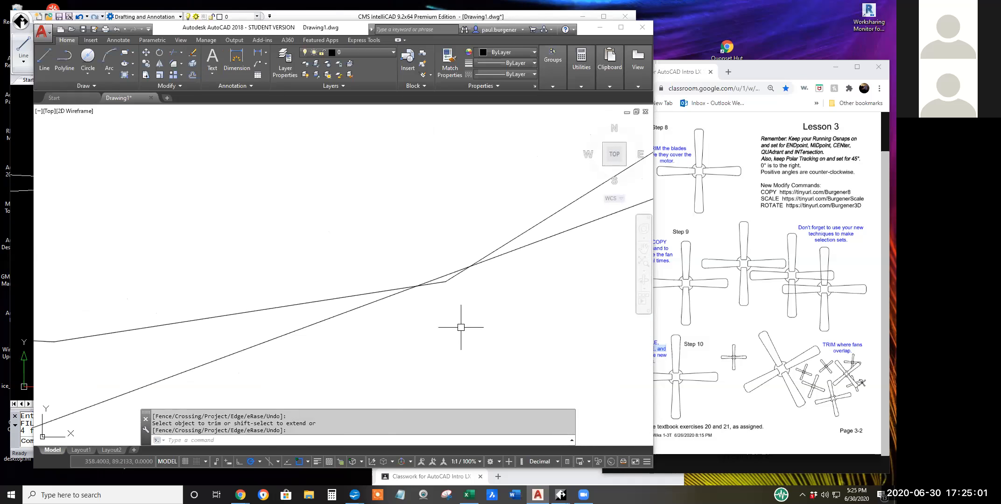
pyautogui.scroll(-2, 469, 329)
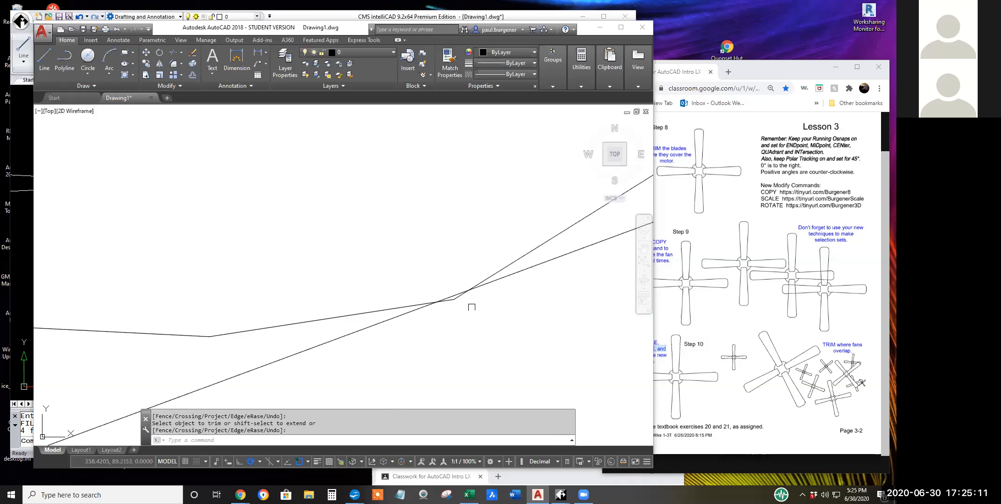
pyautogui.write('re')
pyautogui.press('Return')
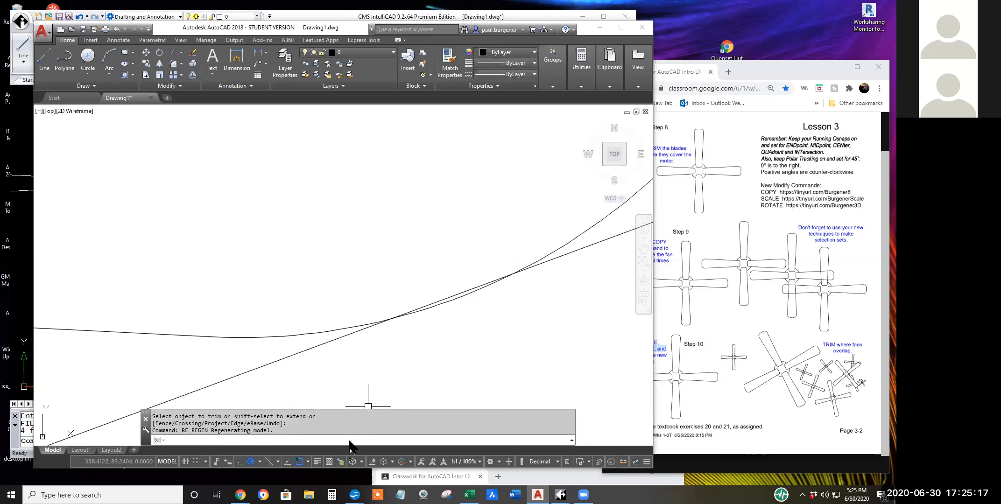
pyautogui.write('re')
pyautogui.press('Return')
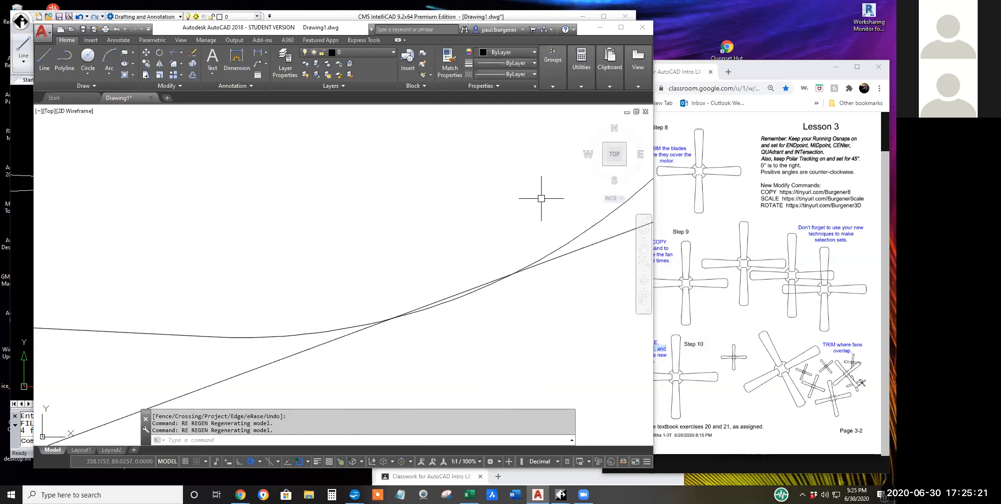
# Trim the short sliver of the tilted blade's lower edge that lies inside the upright fan's right blade corner.
pyautogui.scroll(-3, 528, 216)
pyautogui.scroll(4, 528, 216)
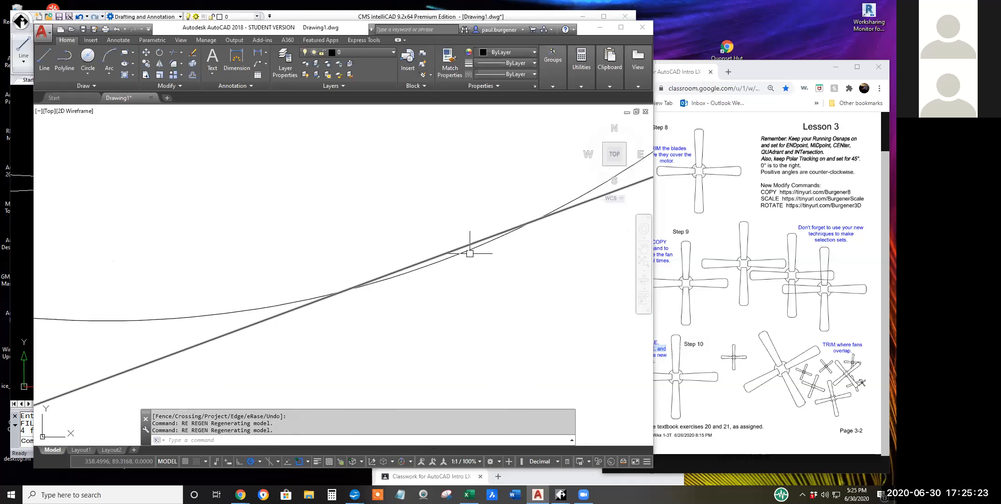
pyautogui.scroll(-5, 483, 273)
pyautogui.scroll(5, 486, 270)
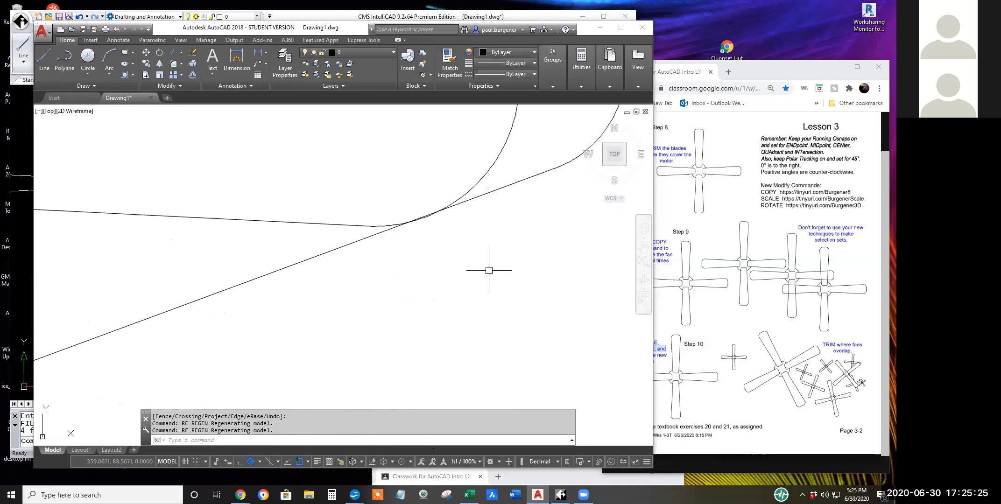
pyautogui.scroll(3, 437, 217)
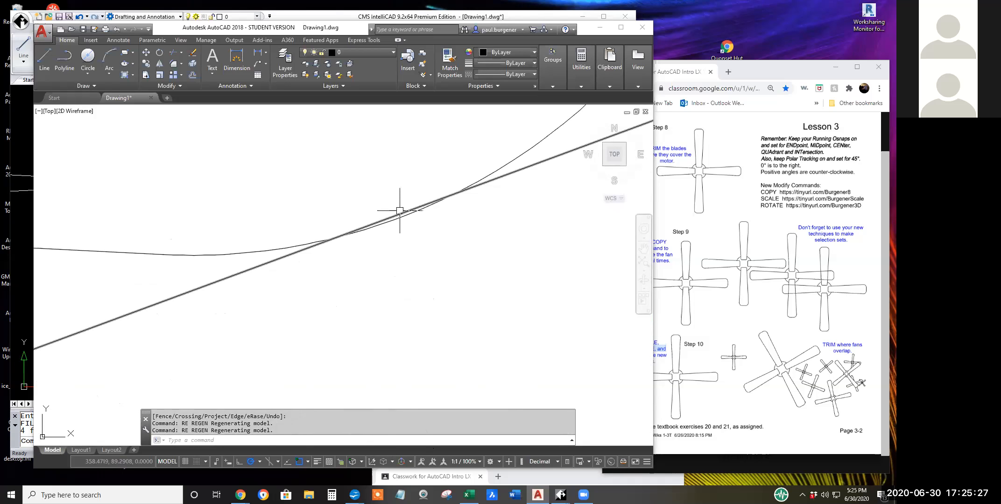
pyautogui.scroll(3, 400, 211)
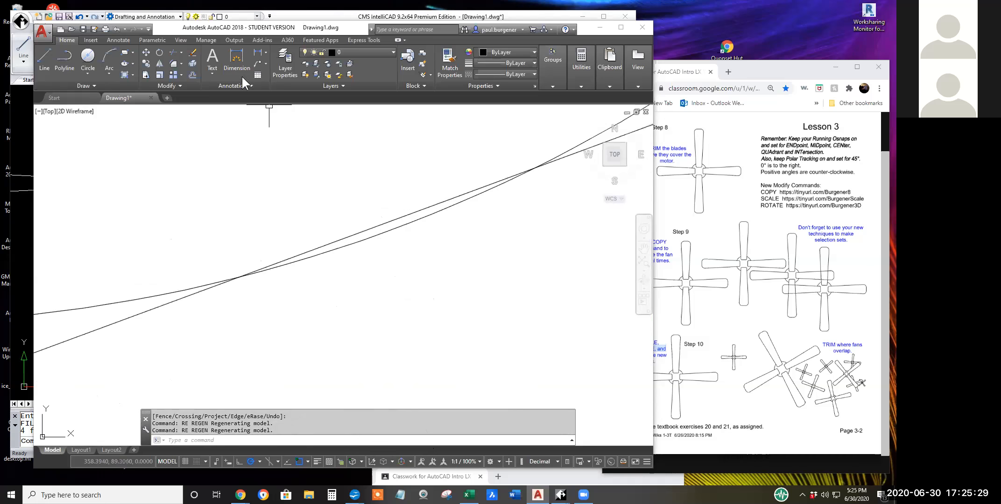
pyautogui.click(175, 50)
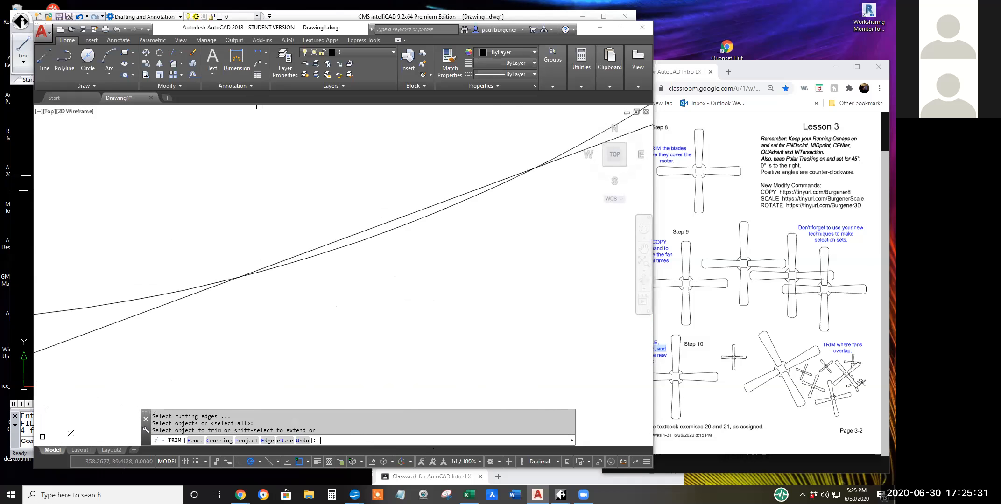
pyautogui.click(298, 253)
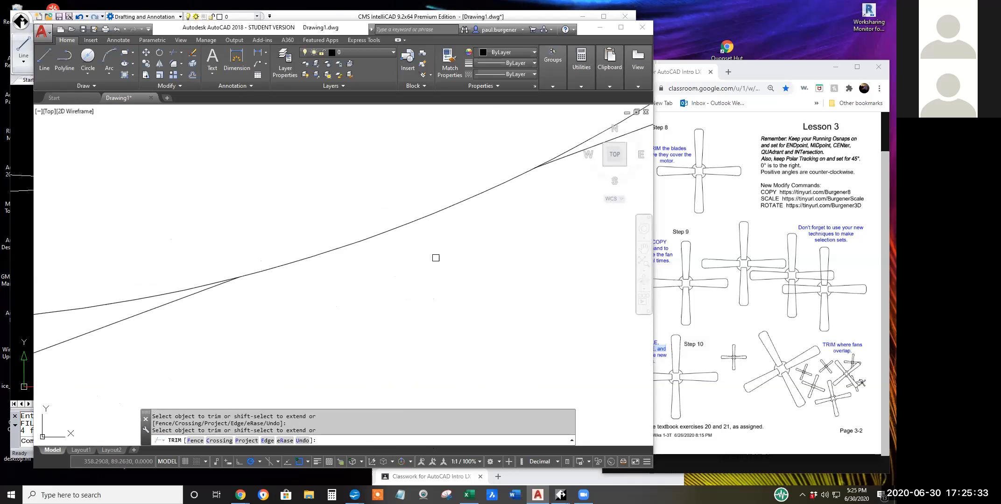
pyautogui.press('Return')
# Trim the tilted fan's left blade and hub edges inside the neighbouring fan's right blade, using all objects as cutting edges.
pyautogui.scroll(-5, 445, 262)
pyautogui.scroll(-5, 445, 275)
pyautogui.moveTo(468, 251); pyautogui.dragTo(545, 244, button='middle')
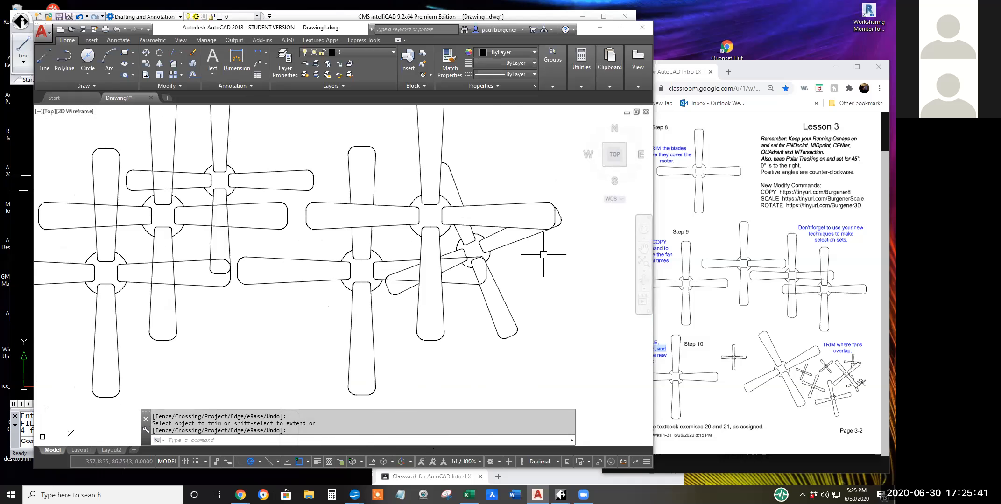
pyautogui.click(176, 53)
pyautogui.press('Return')
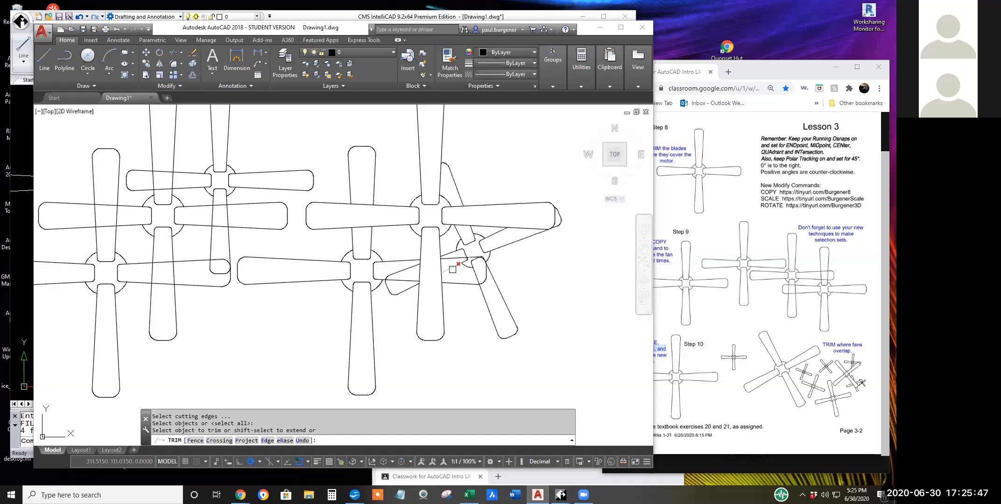
pyautogui.scroll(6, 456, 268)
pyautogui.click(457, 249)
pyautogui.click(493, 236)
pyautogui.scroll(5, 509, 219)
pyautogui.click(495, 191)
pyautogui.scroll(-4, 538, 324)
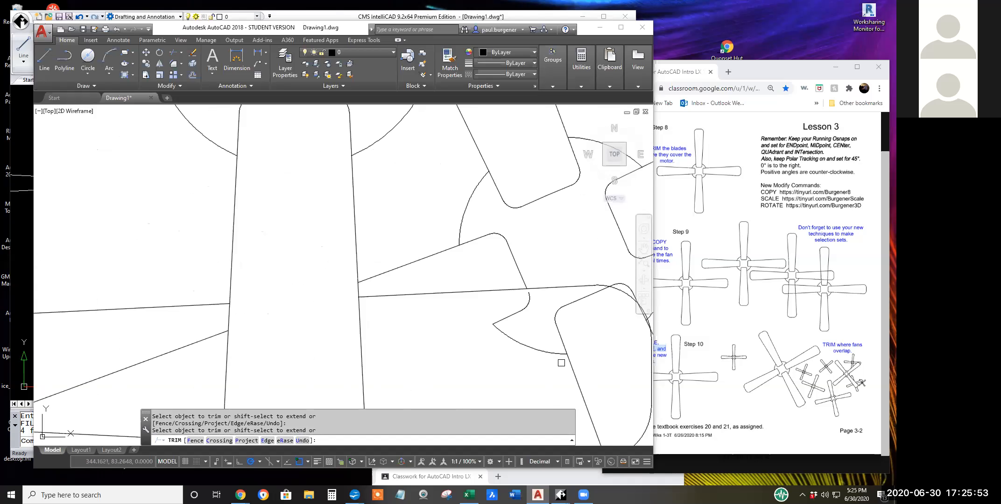
# Trim the short piece of the tilted lower blade's inner end inside the rounded corner of the neighbouring fan's right blade.
pyautogui.moveTo(599, 327)
pyautogui.mouseDown(button='middle')
pyautogui.moveTo(514, 297)
pyautogui.moveTo(429, 288)
pyautogui.mouseUp(button='middle')
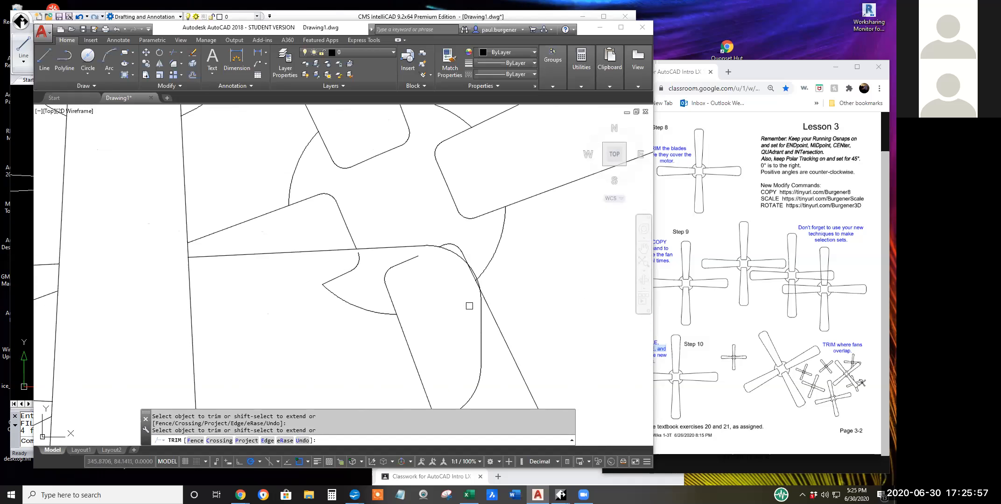
pyautogui.scroll(-3, 469, 307)
pyautogui.scroll(4, 475, 300)
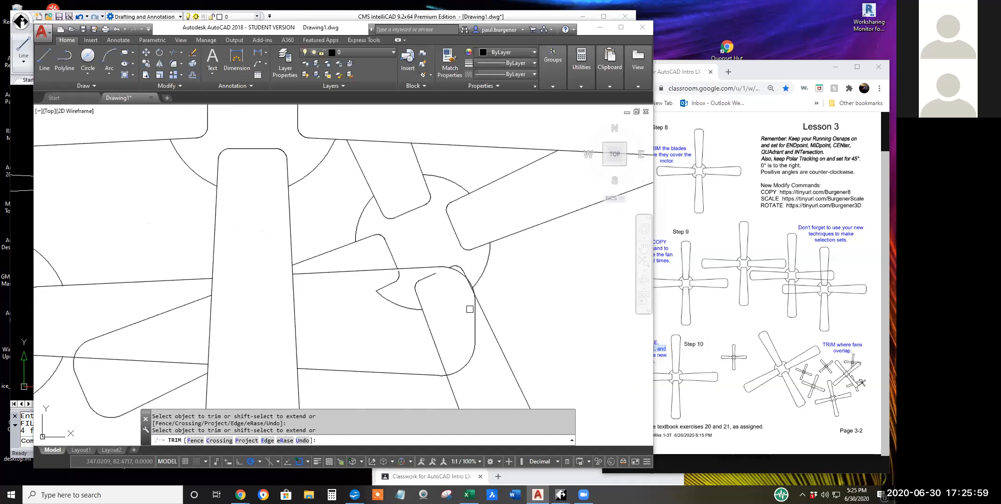
# Try to trim the tip overlap where the neighbouring fan's right blade meets the tilted lower blade, and undo the last trim.
pyautogui.click(476, 298)
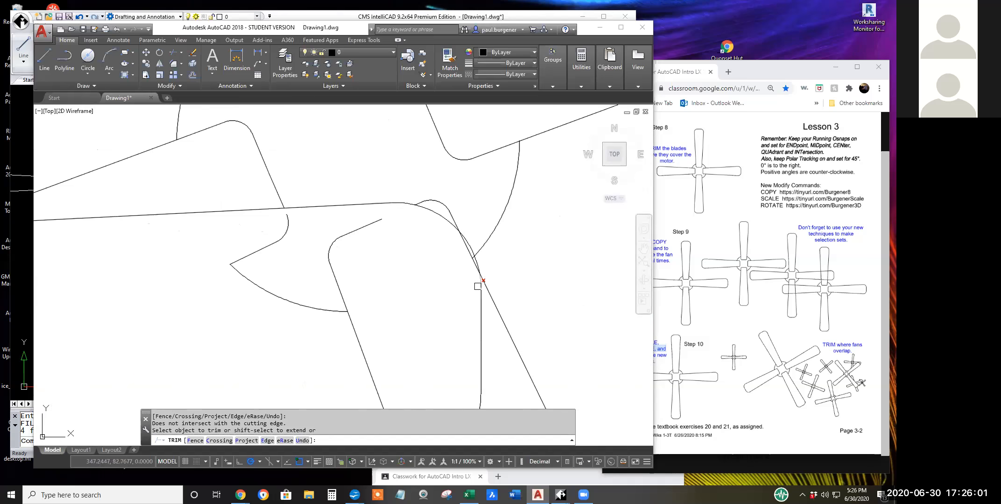
pyautogui.scroll(3, 479, 283)
pyautogui.click(484, 267)
pyautogui.scroll(-3, 450, 301)
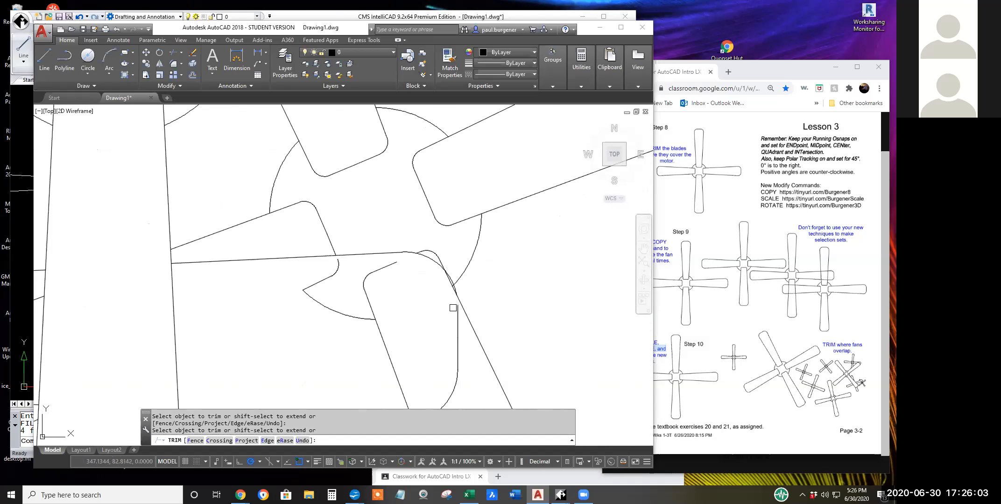
pyautogui.scroll(-2, 445, 320)
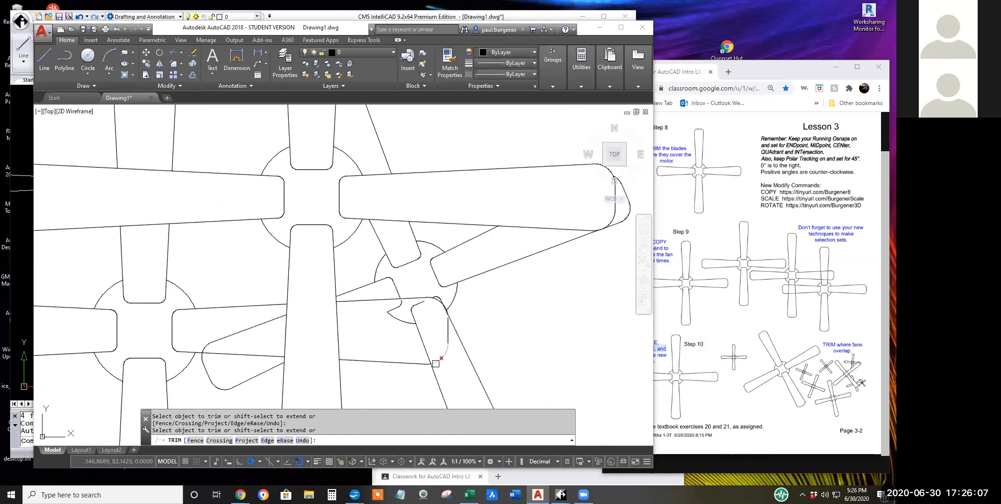
pyautogui.scroll(4, 447, 341)
pyautogui.click(452, 284)
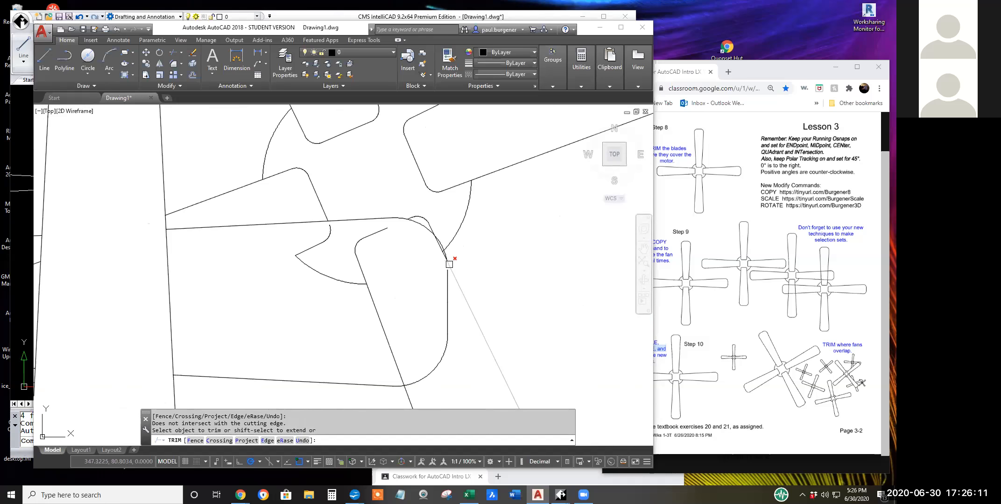
pyautogui.click(450, 266)
pyautogui.click(451, 267)
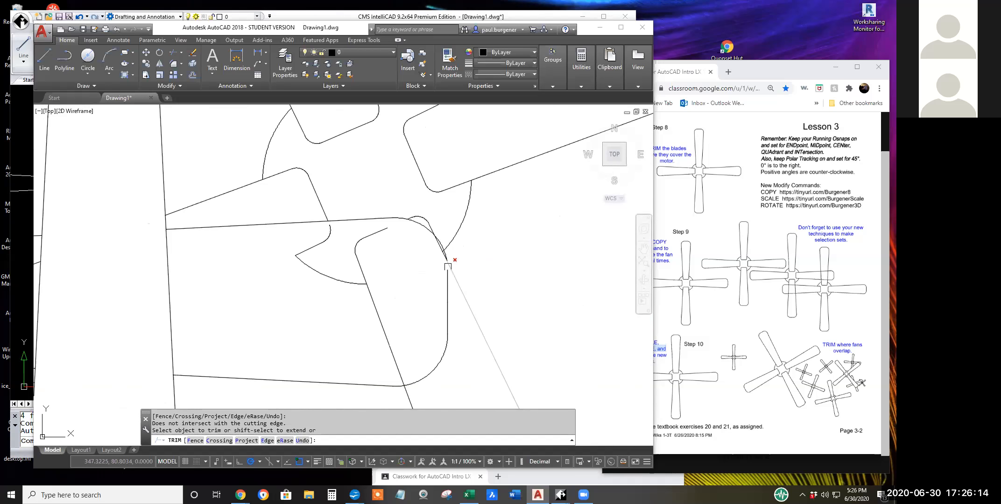
pyautogui.click(302, 441)
# Try to trim the tilted lower blade's right edge where it crosses the neighbouring fan's right blade tip.
pyautogui.scroll(-3, 456, 293)
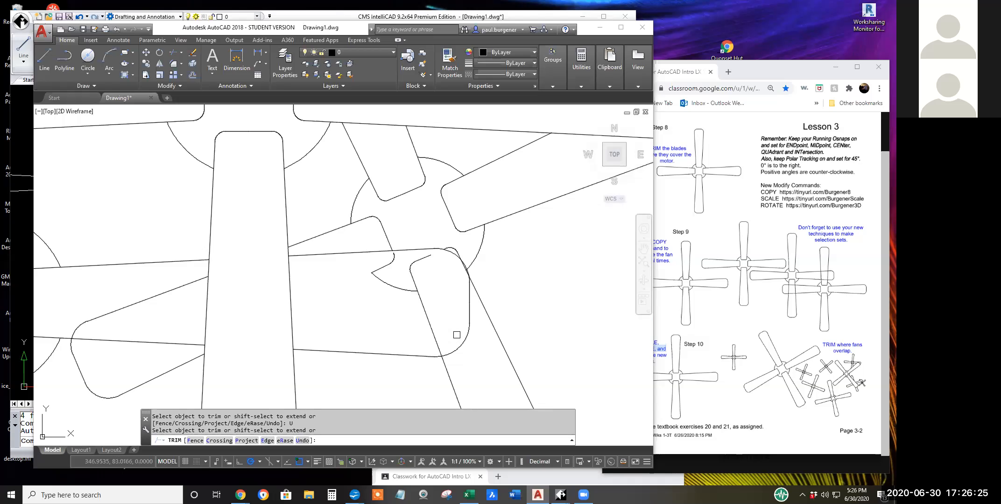
pyautogui.scroll(-2, 457, 335)
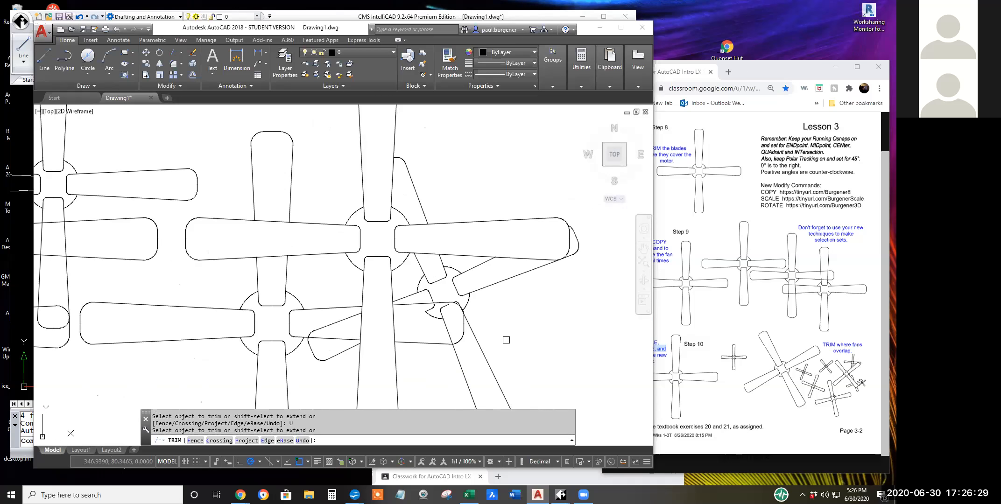
pyautogui.scroll(6, 466, 331)
pyautogui.click(456, 277)
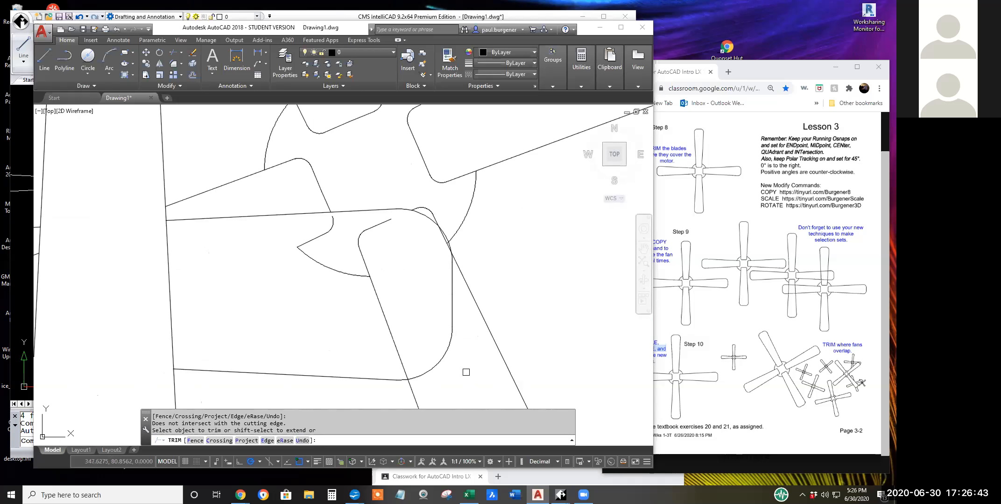
pyautogui.scroll(-2, 469, 370)
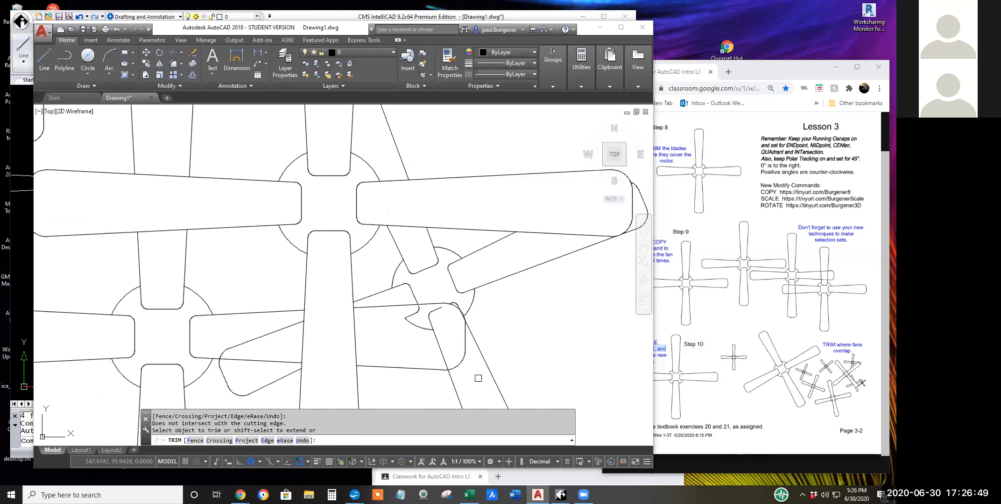
pyautogui.scroll(-2, 478, 377)
pyautogui.scroll(-1, 432, 302)
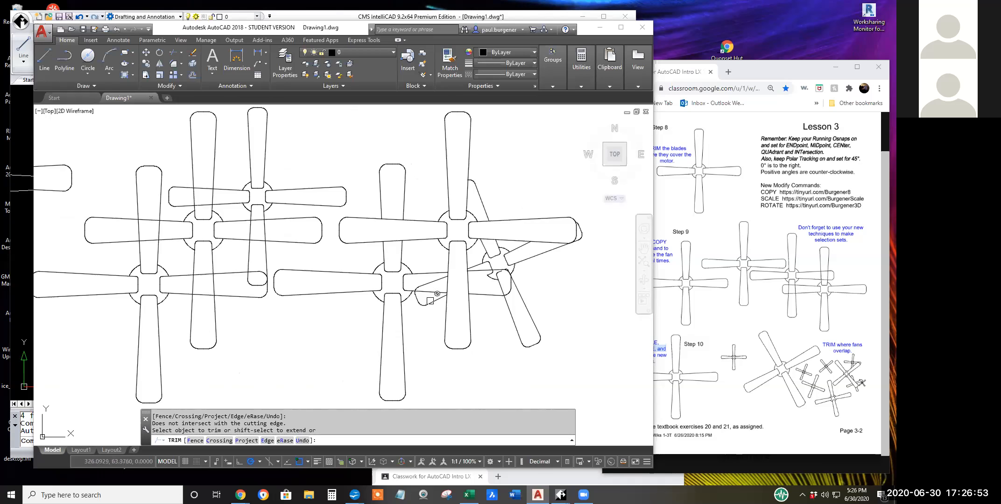
# Try to trim the tilted fan's left blade edges inside the neighbouring fan's right blade with individual picks and crossing windows.
pyautogui.scroll(4, 430, 292)
pyautogui.scroll(4, 415, 268)
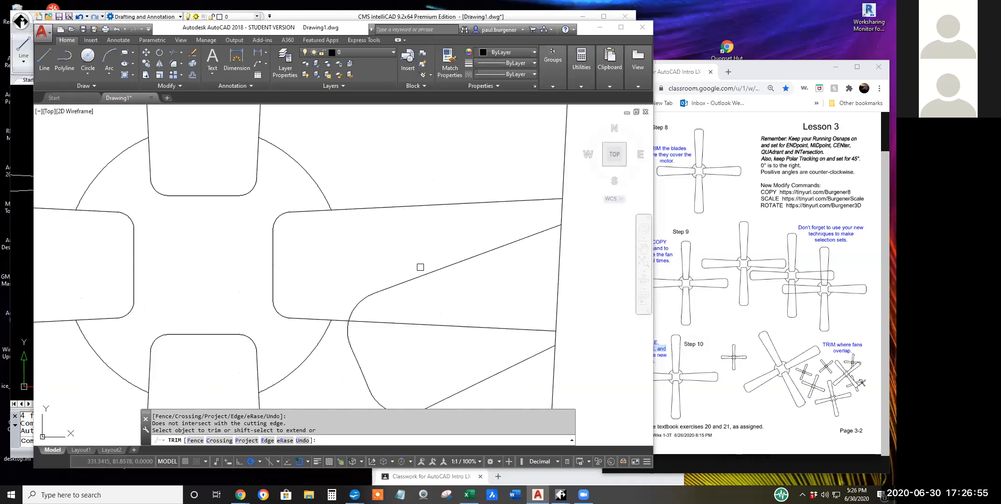
pyautogui.click(447, 268)
pyautogui.click(447, 267)
pyautogui.click(535, 286)
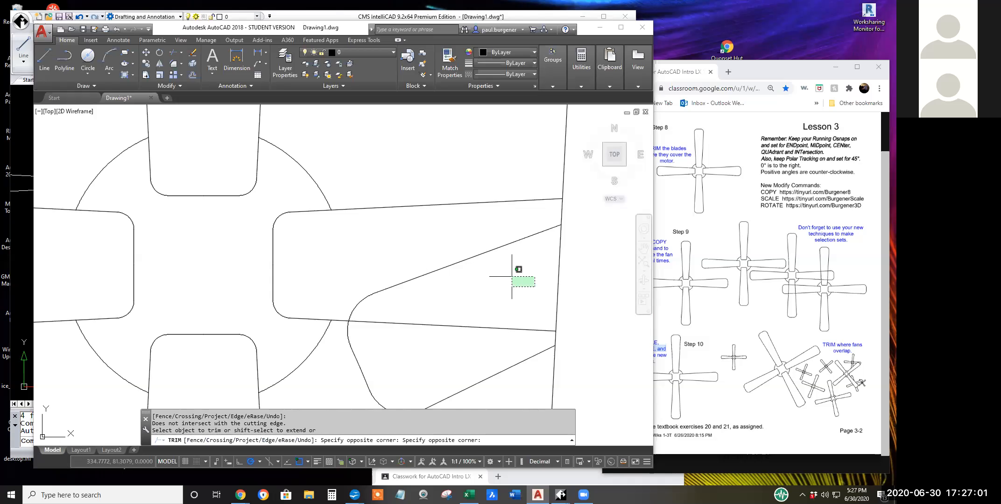
pyautogui.click(512, 276)
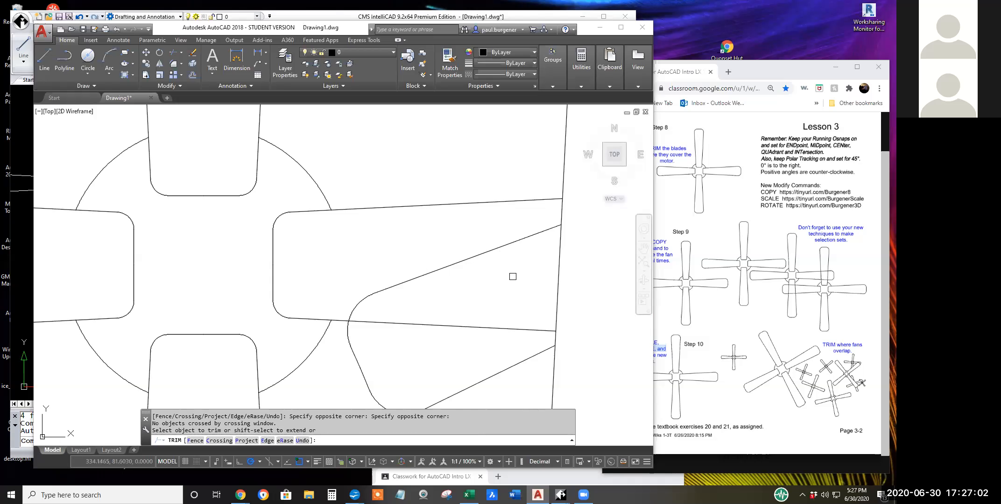
pyautogui.click(536, 286)
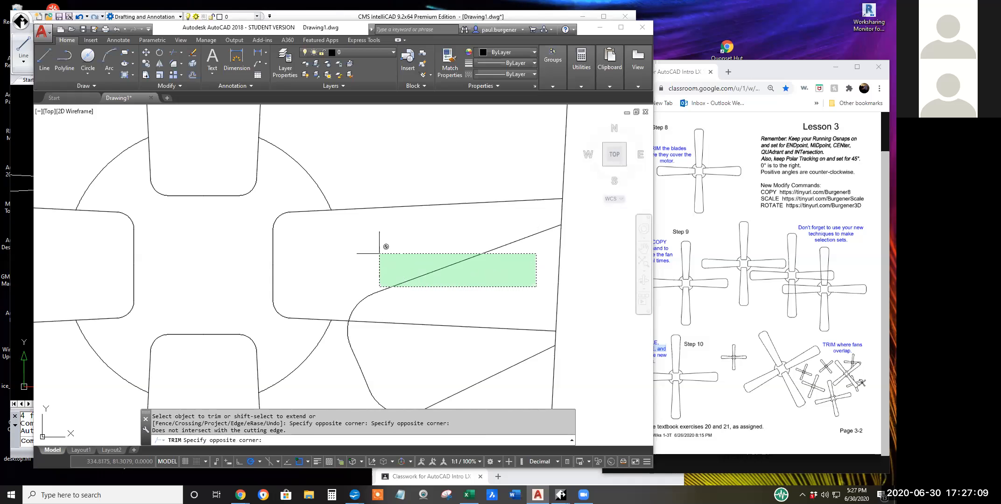
pyautogui.click(489, 270)
pyautogui.click(537, 285)
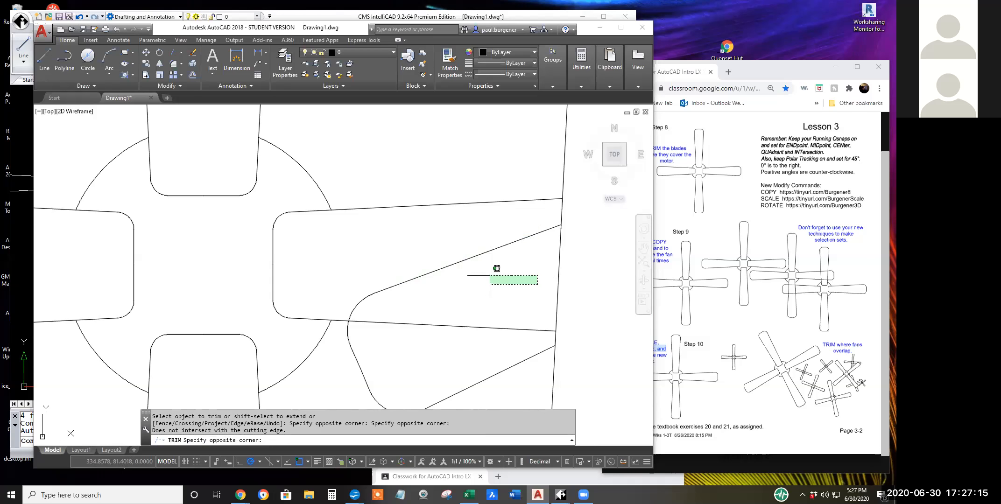
pyautogui.click(490, 275)
pyautogui.scroll(-4, 484, 282)
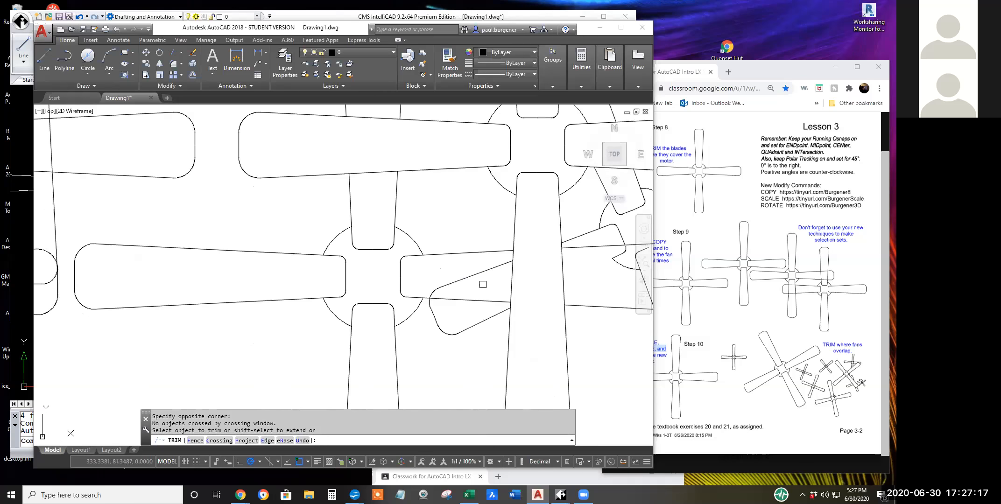
pyautogui.click(504, 319)
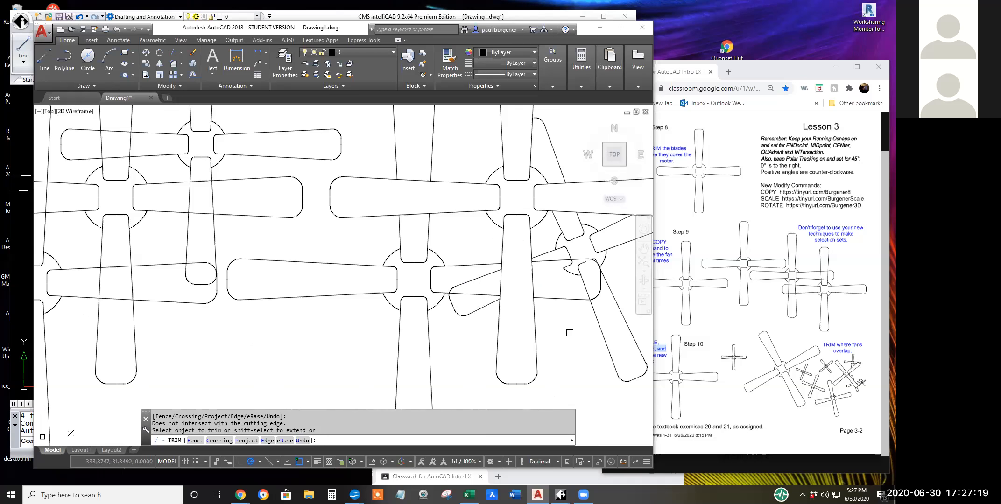
# Try to trim the overlap at the neighbouring fan's right blade tip, restarting TRIM with the tilted lower blade's left edge among the cutting edges.
pyautogui.moveTo(573, 330); pyautogui.dragTo(451, 349, button='middle')
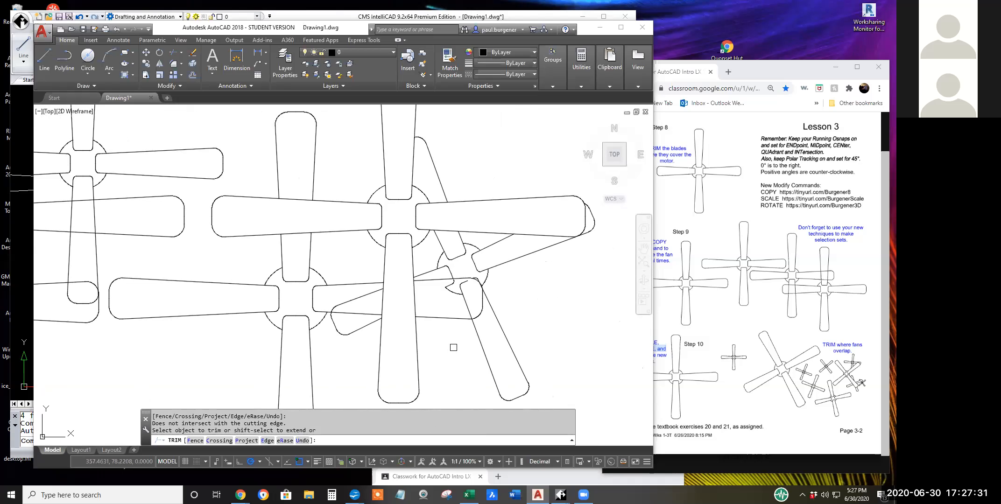
pyautogui.click(484, 300)
pyautogui.click(481, 297)
pyautogui.scroll(2, 468, 283)
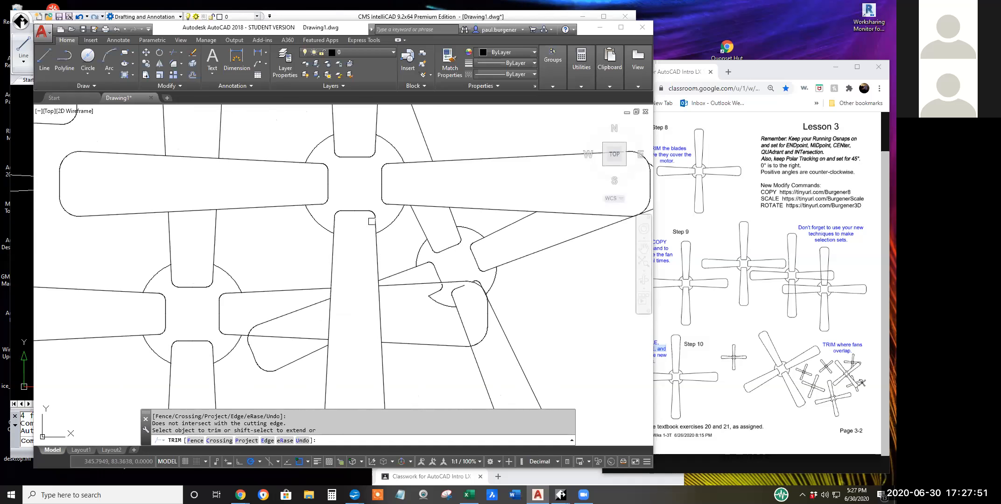
pyautogui.click(175, 52)
pyautogui.moveTo(472, 317)
pyautogui.mouseDown()
pyautogui.moveTo(469, 286)
pyautogui.moveTo(446, 279)
pyautogui.moveTo(416, 294)
pyautogui.moveTo(462, 307)
pyautogui.moveTo(474, 286)
pyautogui.moveTo(463, 279)
pyautogui.moveTo(428, 280)
pyautogui.moveTo(402, 298)
pyautogui.moveTo(404, 318)
pyautogui.moveTo(467, 316)
pyautogui.moveTo(467, 292)
pyautogui.moveTo(460, 308)
pyautogui.mouseUp()
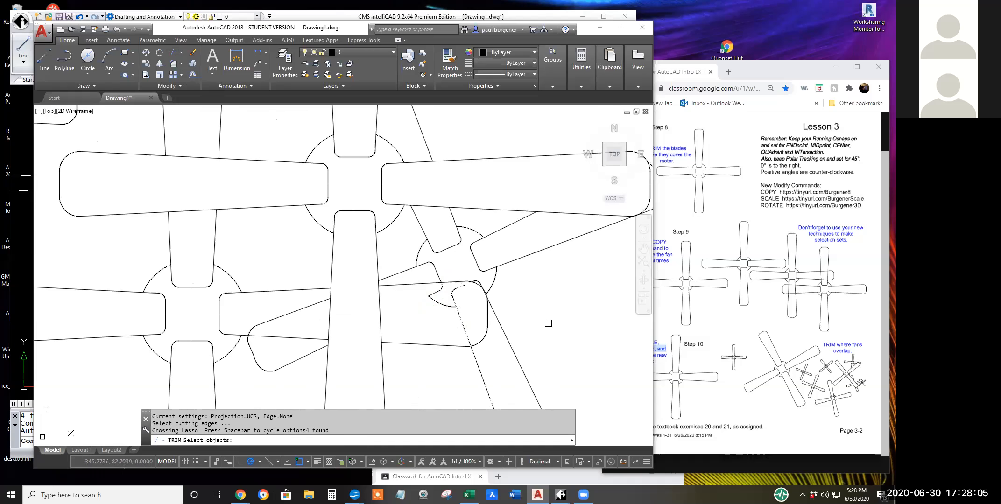
pyautogui.press('Return')
pyautogui.click(467, 314)
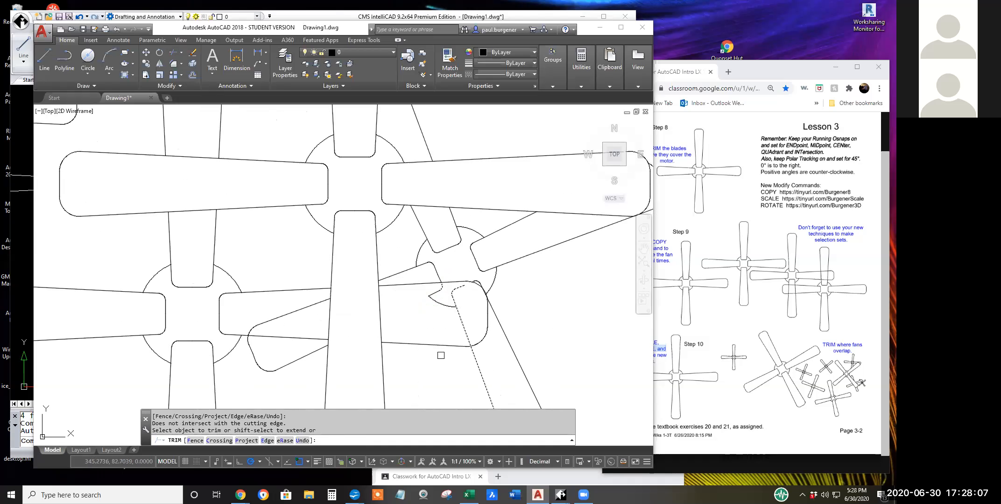
pyautogui.press('Return')
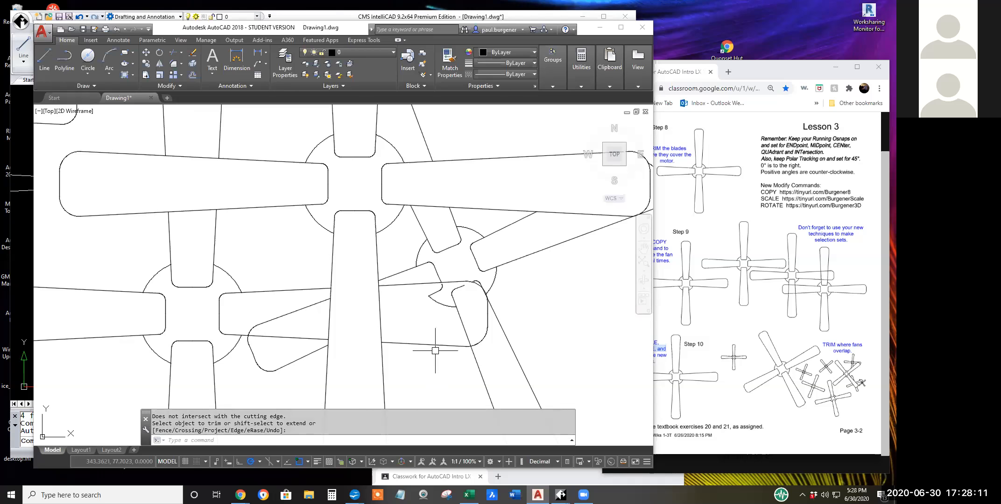
# Trim the tilted lower blade's left edge inside the neighbouring fan's right blade with crossing windows, using all objects as cutting edges.
pyautogui.click(173, 52)
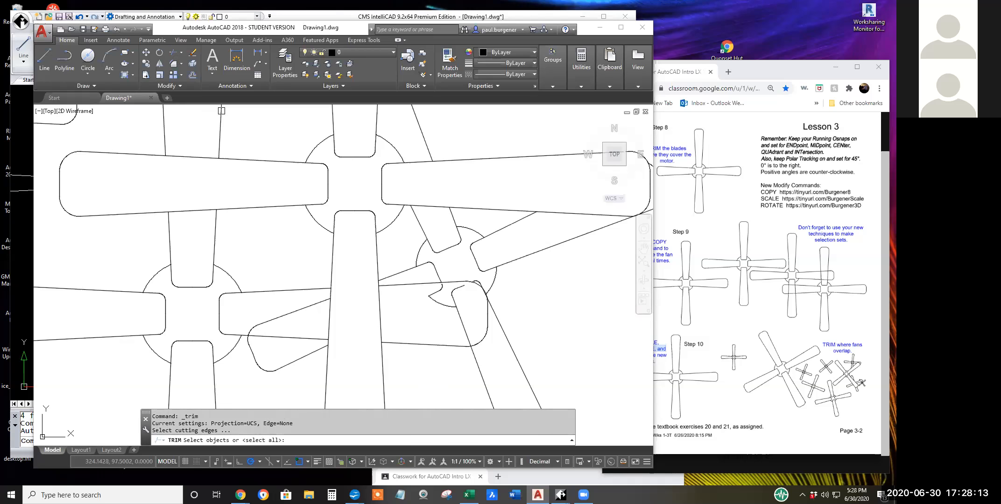
pyautogui.press('Return')
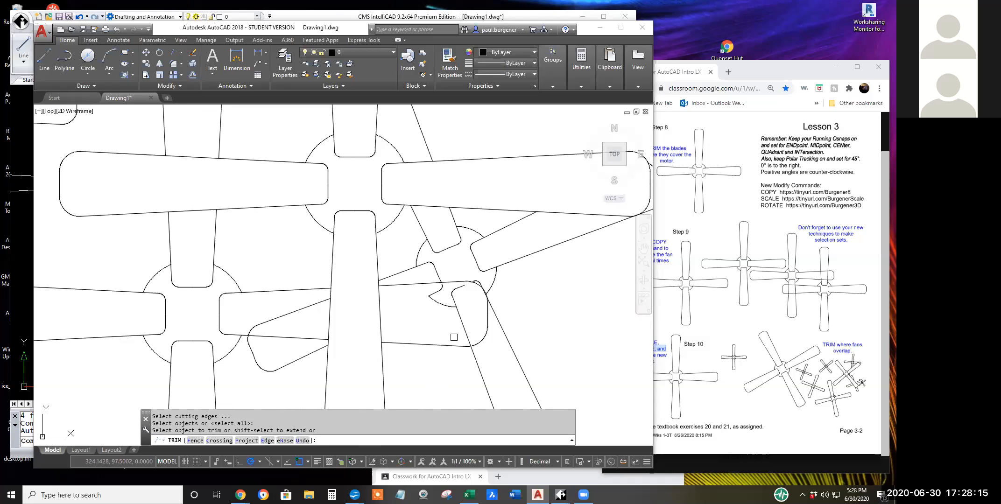
pyautogui.click(454, 338)
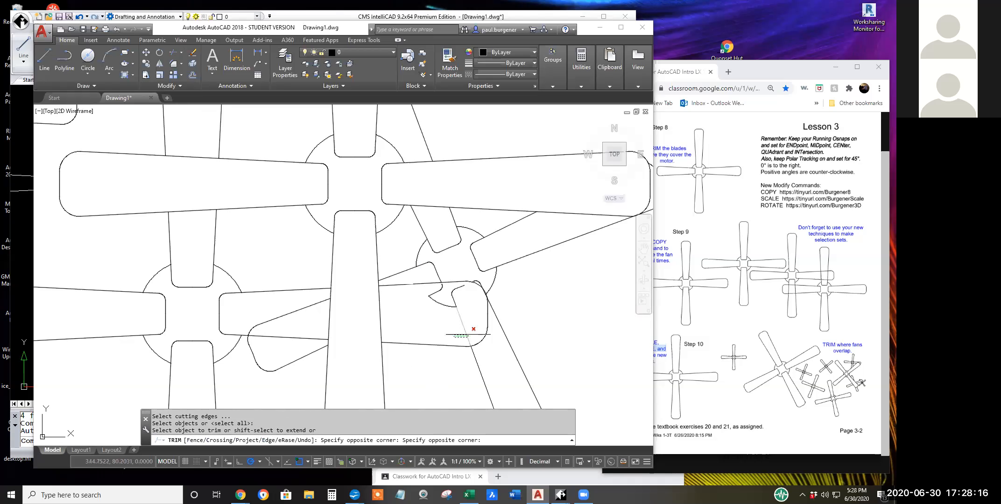
pyautogui.click(424, 288)
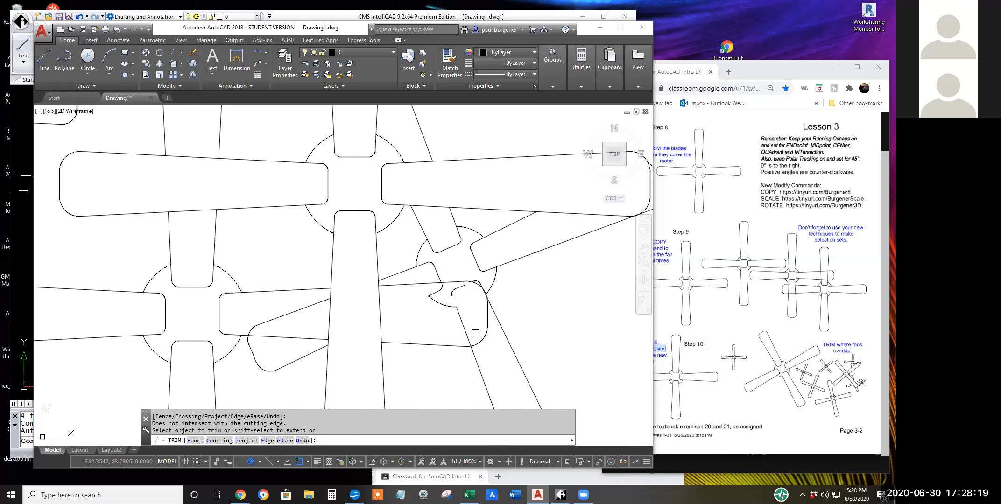
pyautogui.click(476, 333)
pyautogui.click(425, 287)
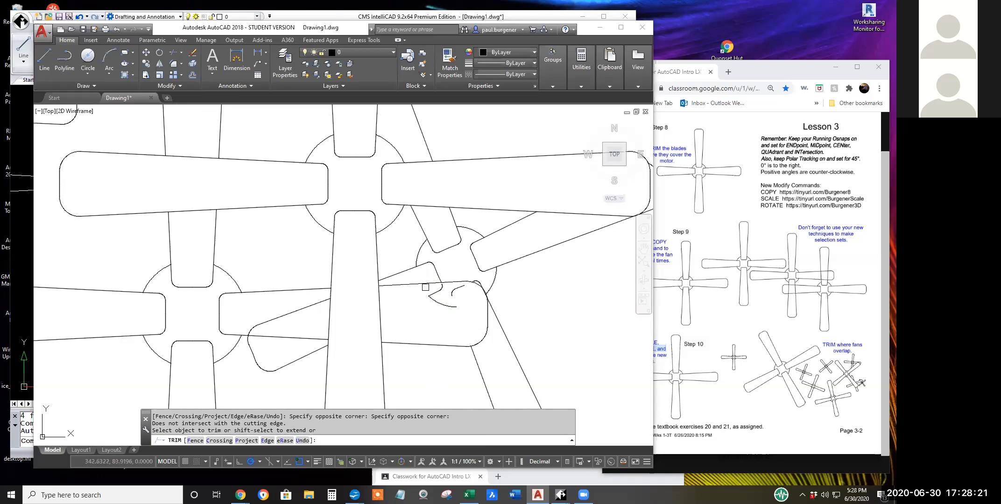
# Trim the sliver of the tilted lower blade's right edge inside the rounded corner of the neighbouring fan's right blade.
pyautogui.scroll(4, 454, 308)
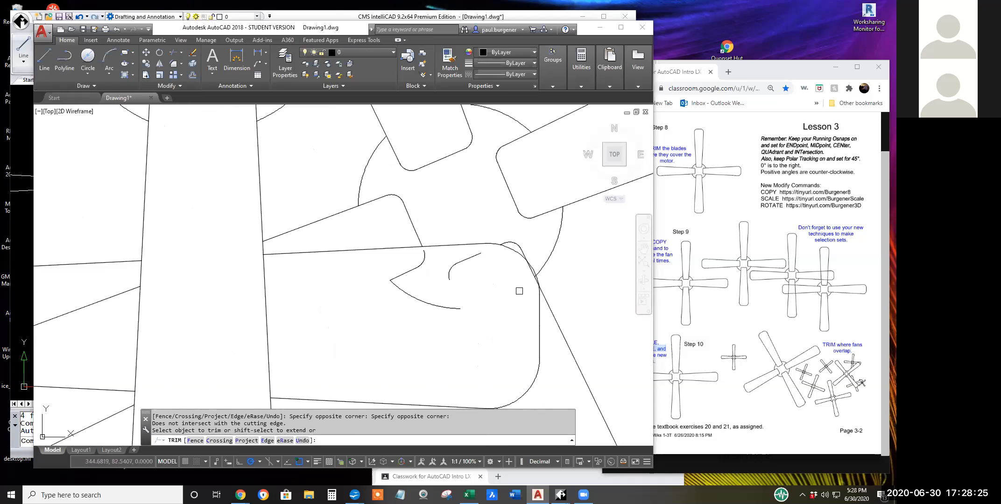
pyautogui.scroll(5, 522, 290)
pyautogui.click(568, 251)
pyautogui.click(568, 251)
pyautogui.click(565, 240)
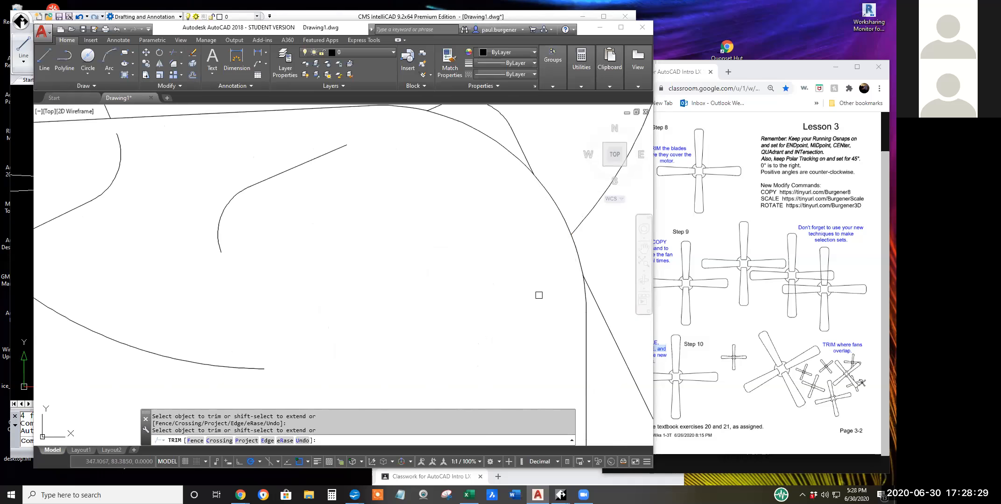
pyautogui.scroll(-5, 532, 306)
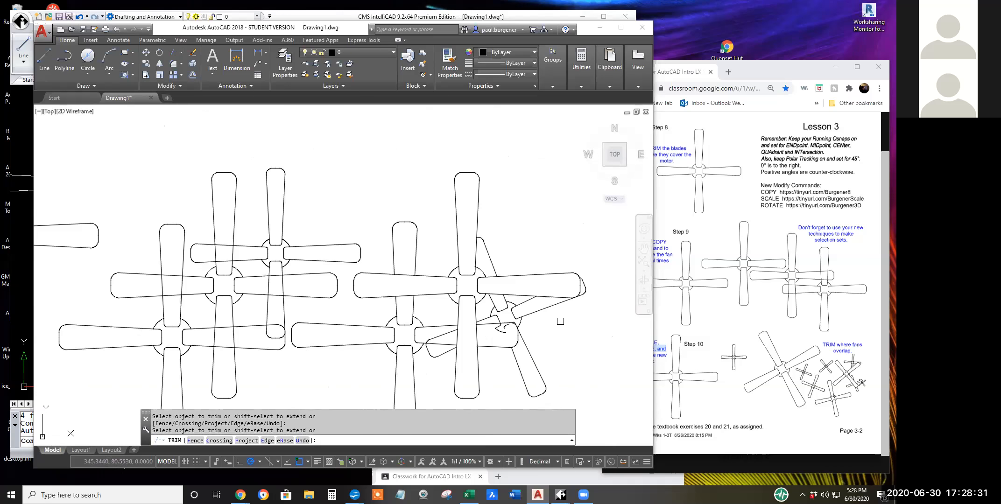
# Trim the rounded upper corner of the tilted fan's left blade tip inside the neighbouring fan's right blade.
pyautogui.click(447, 335)
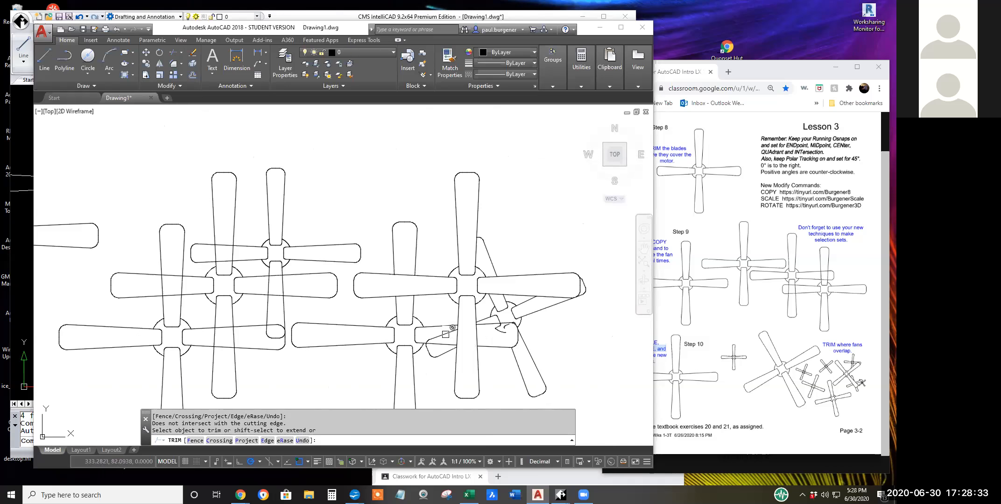
pyautogui.scroll(6, 447, 334)
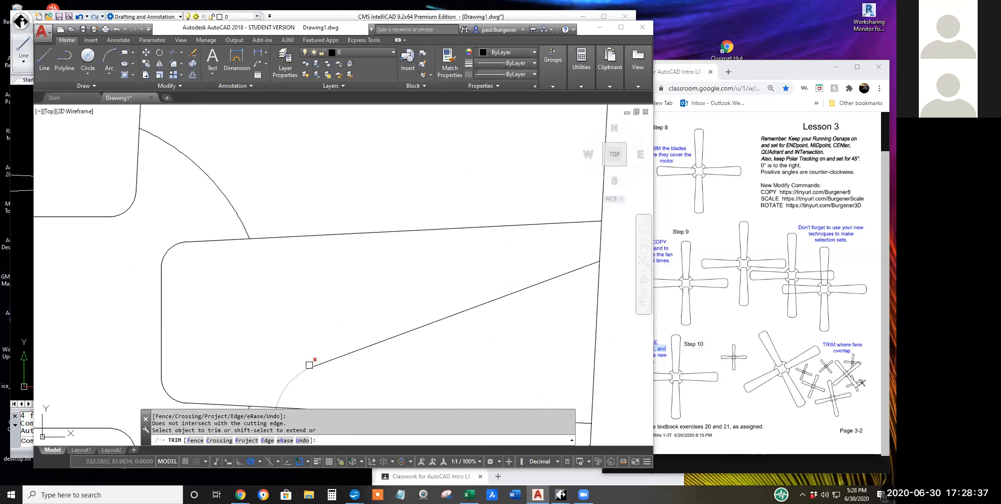
pyautogui.scroll(-2, 408, 356)
pyautogui.scroll(-2, 376, 353)
pyautogui.click(351, 298)
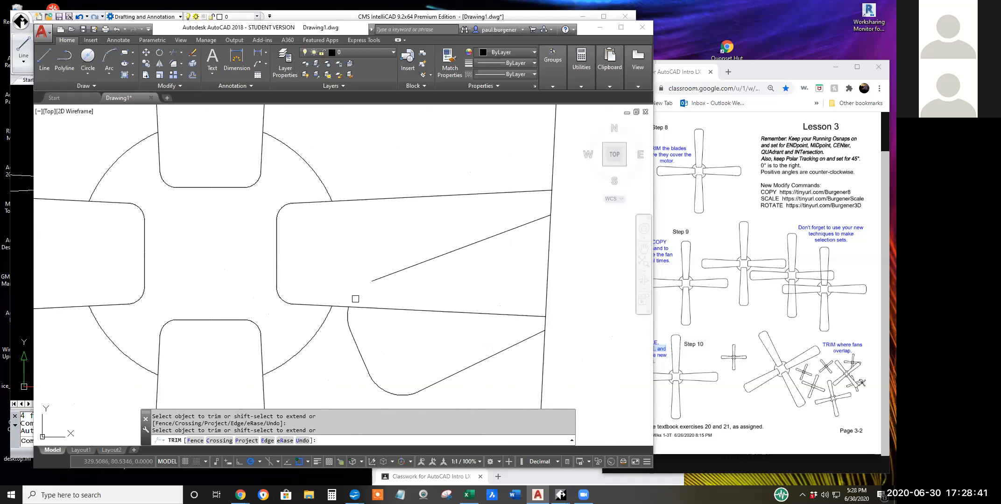
# Erase the leftover fragments inside the tip of the neighbouring fan's right blade, keeping the tilted blade's end edge out of the selection.
pyautogui.scroll(-3, 494, 293)
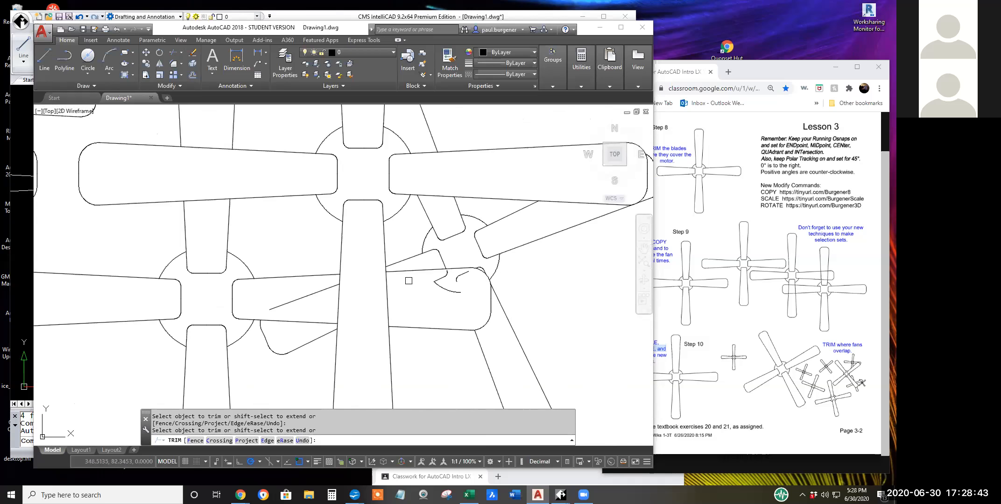
pyautogui.click(441, 284)
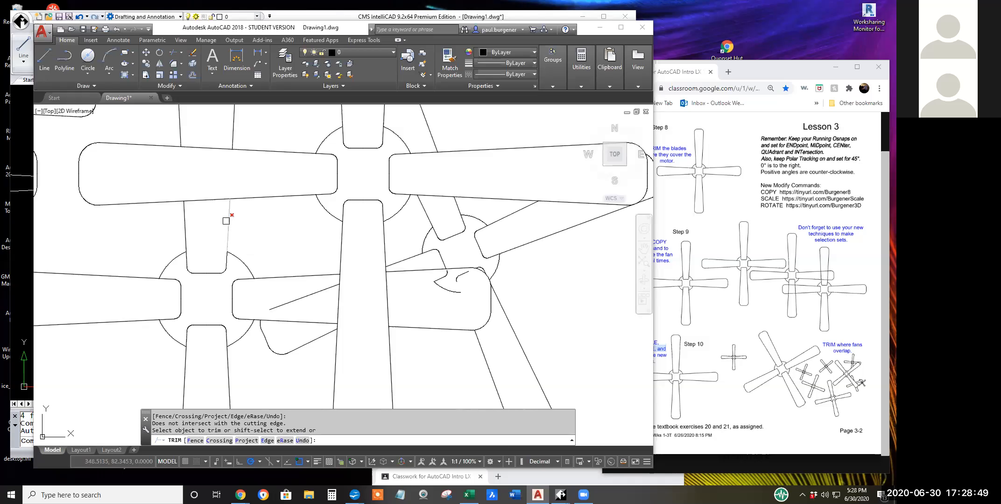
pyautogui.click(193, 54)
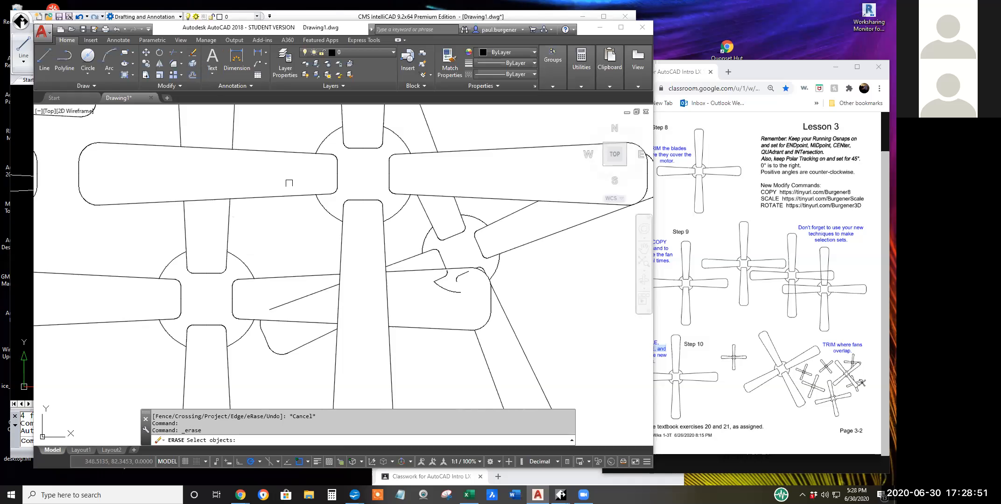
pyautogui.moveTo(424, 292)
pyautogui.mouseDown()
pyautogui.moveTo(428, 267)
pyautogui.moveTo(481, 267)
pyautogui.moveTo(481, 301)
pyautogui.moveTo(460, 310)
pyautogui.moveTo(427, 297)
pyautogui.mouseUp()
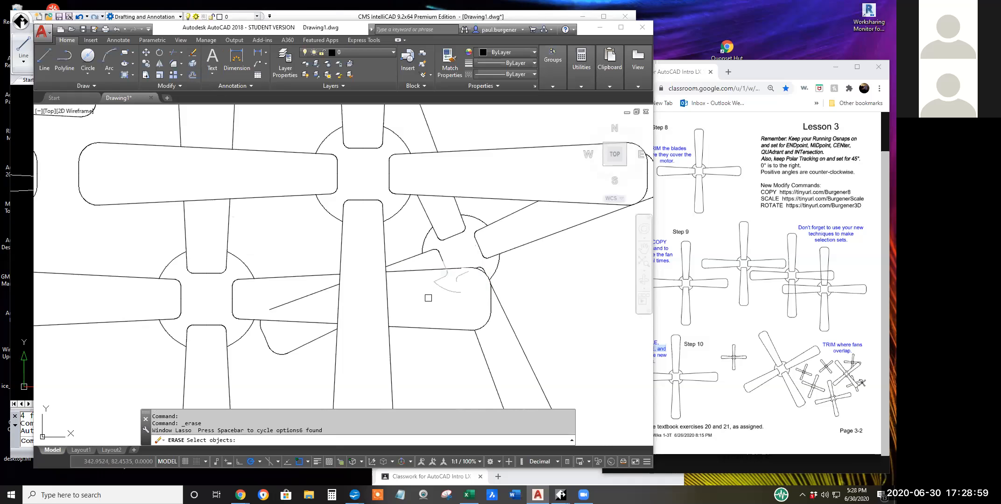
pyautogui.scroll(3, 444, 268)
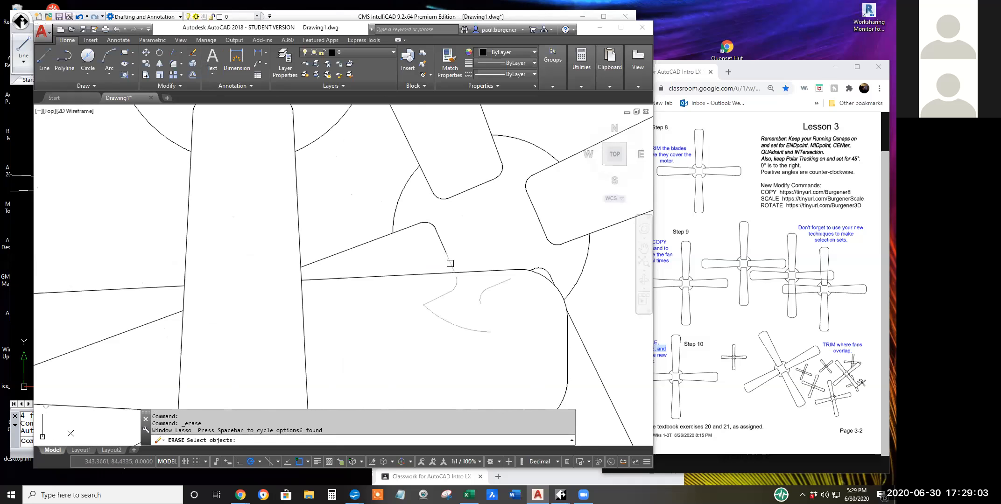
pyautogui.keyDown('shift'); pyautogui.click(450, 263); pyautogui.keyUp('shift')
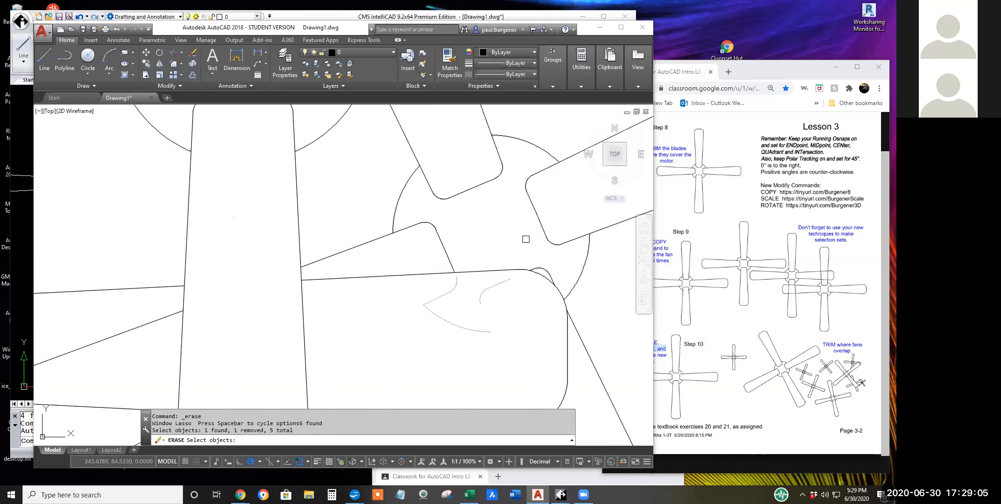
pyautogui.press('Return')
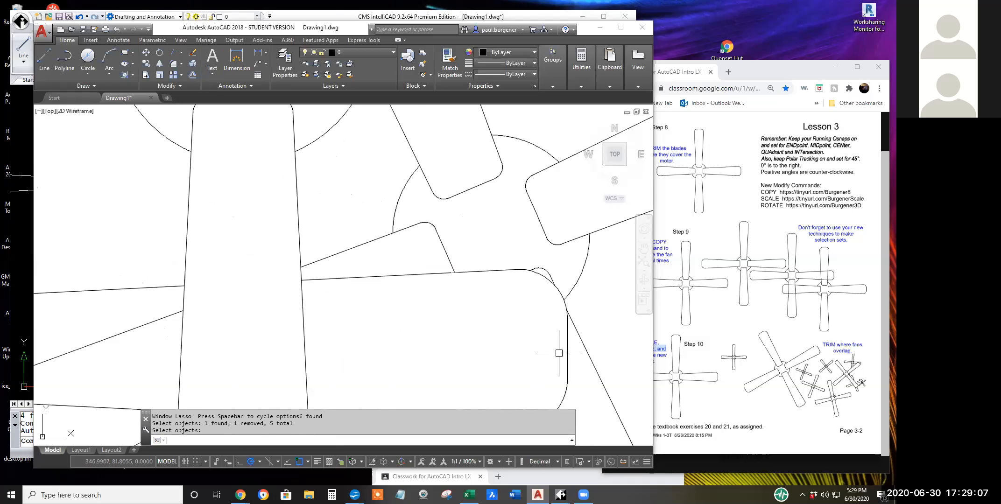
# Erase the leftover sloping edge of the tilted blade inside the neighbouring fan's right blade.
pyautogui.scroll(-5, 554, 352)
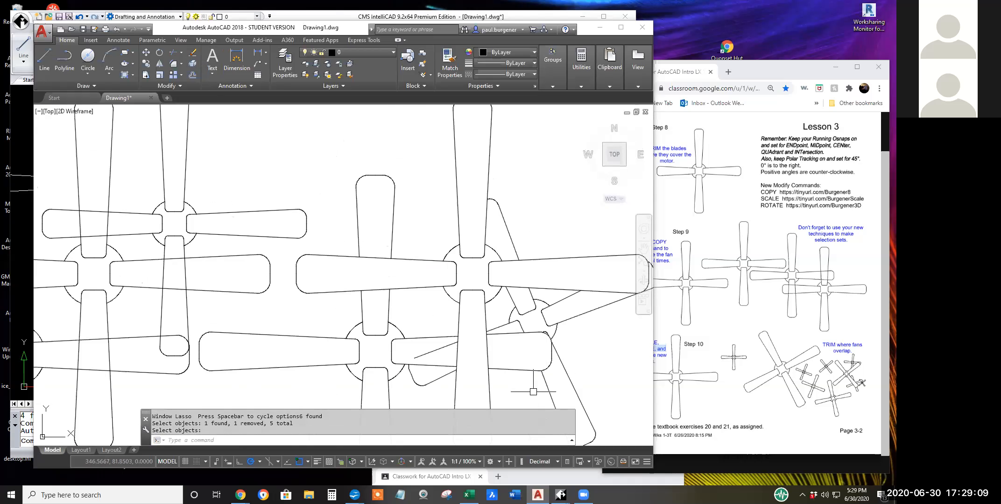
pyautogui.moveTo(530, 392)
pyautogui.mouseDown(button='middle')
pyautogui.moveTo(559, 311)
pyautogui.moveTo(522, 373)
pyautogui.mouseUp(button='middle')
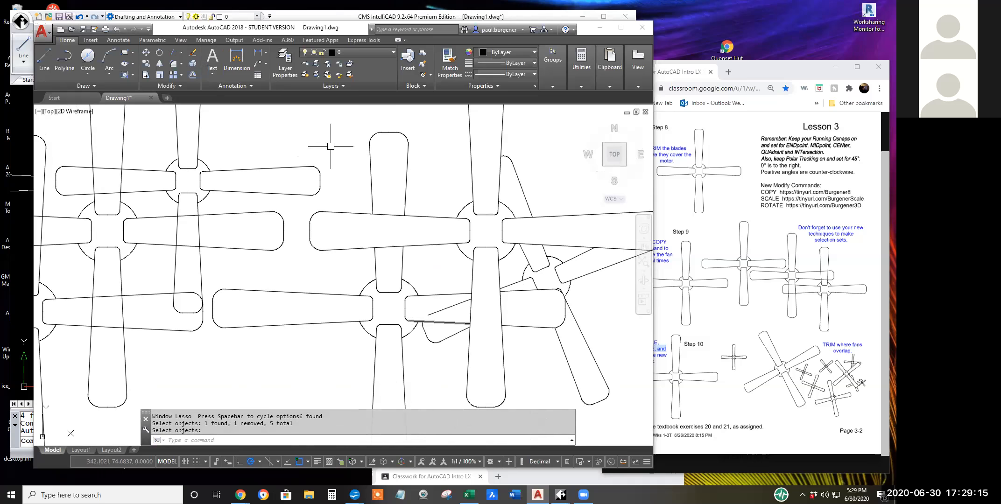
pyautogui.click(192, 53)
pyautogui.click(450, 307)
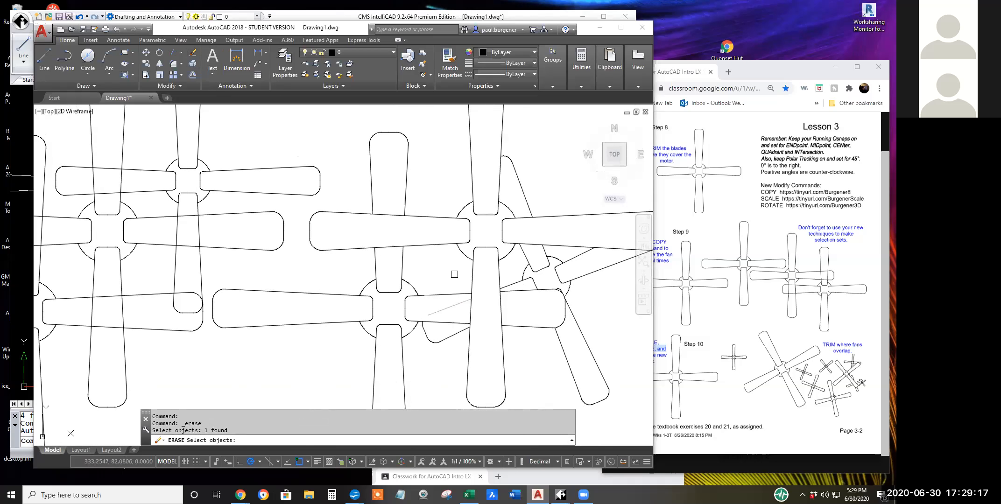
pyautogui.press('Return')
# Switch to the IntelliCAD drawing, dismissing the evaluation reminder.
pyautogui.scroll(-2, 436, 273)
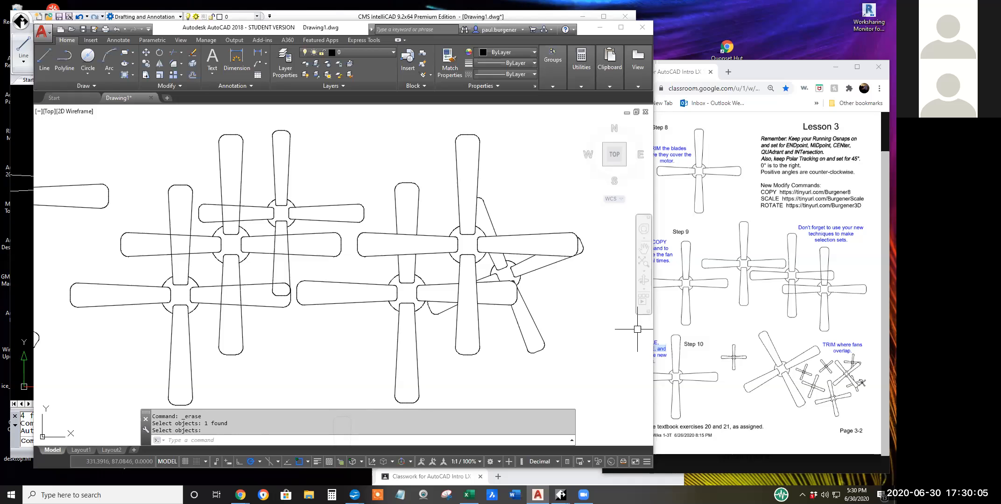
pyautogui.scroll(-2, 566, 348)
pyautogui.moveTo(567, 349); pyautogui.dragTo(550, 331, button='middle')
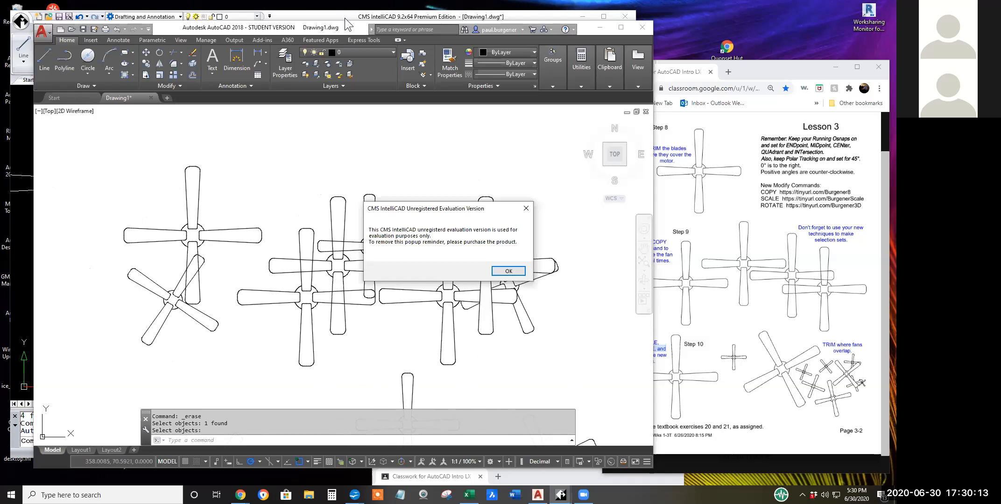
pyautogui.click(508, 271)
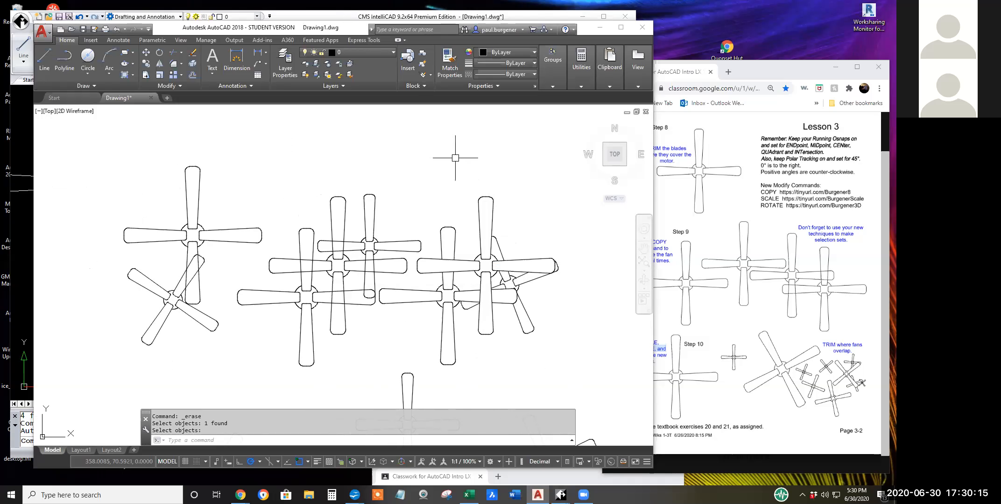
pyautogui.click(329, 15)
# Trim the overlaps between the two upright fans left of the centre group, using all entities as cutting edges.
pyautogui.scroll(-2, 418, 264)
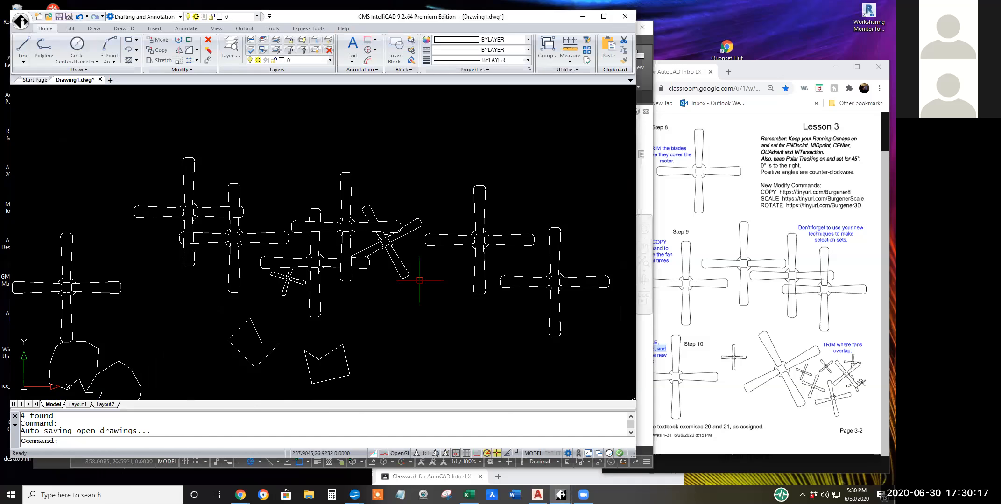
pyautogui.scroll(3, 340, 274)
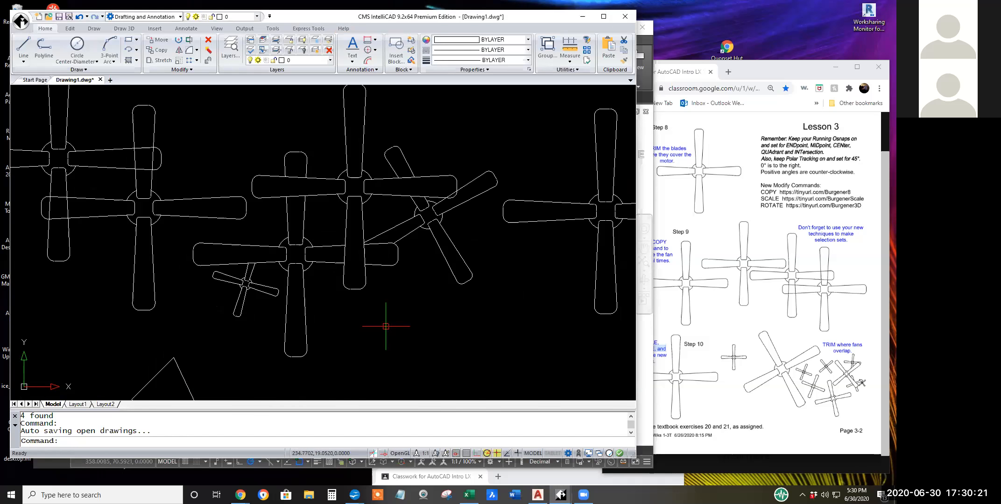
pyautogui.scroll(-1, 387, 330)
pyautogui.moveTo(228, 242); pyautogui.dragTo(384, 290, button='middle')
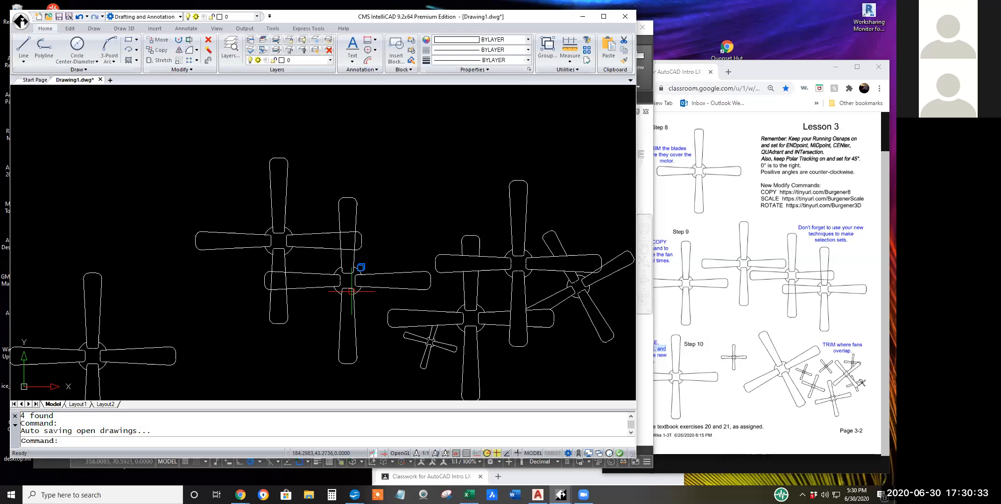
pyautogui.click(190, 43)
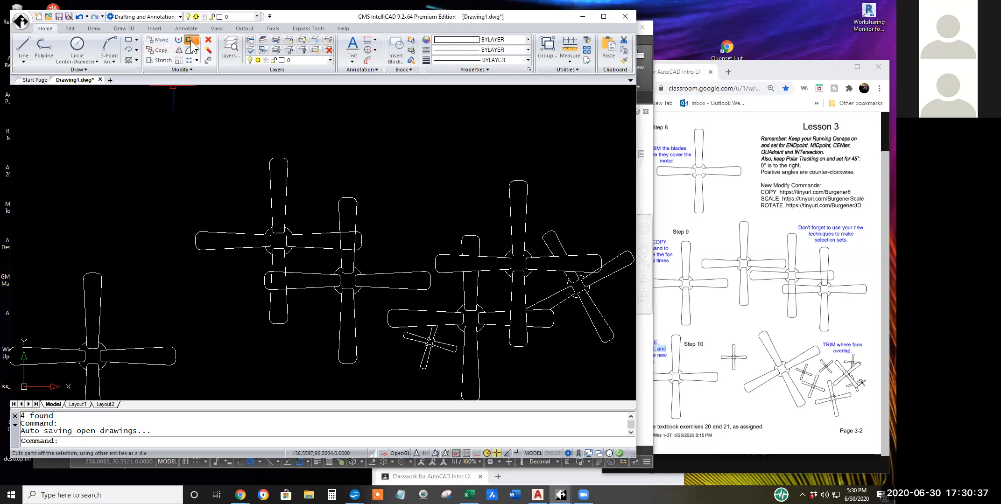
pyautogui.press('Return')
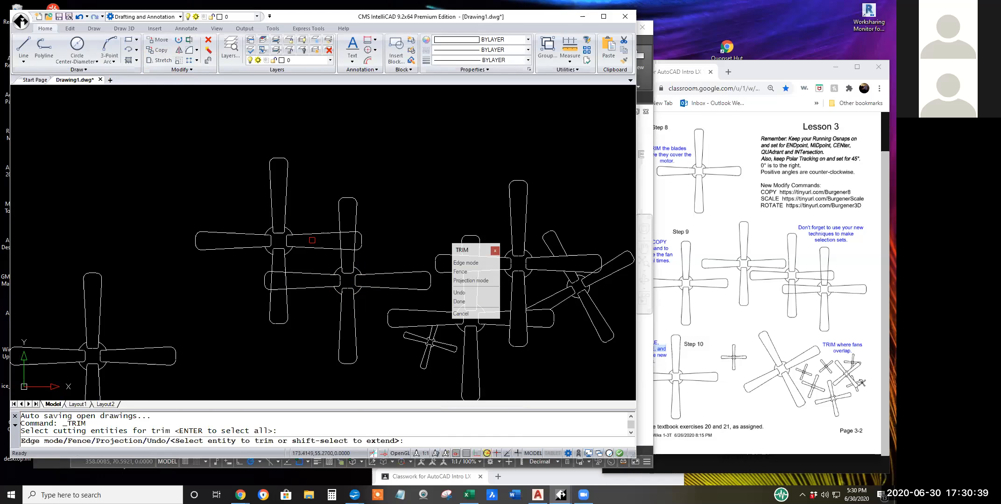
pyautogui.click(354, 240)
pyautogui.click(340, 241)
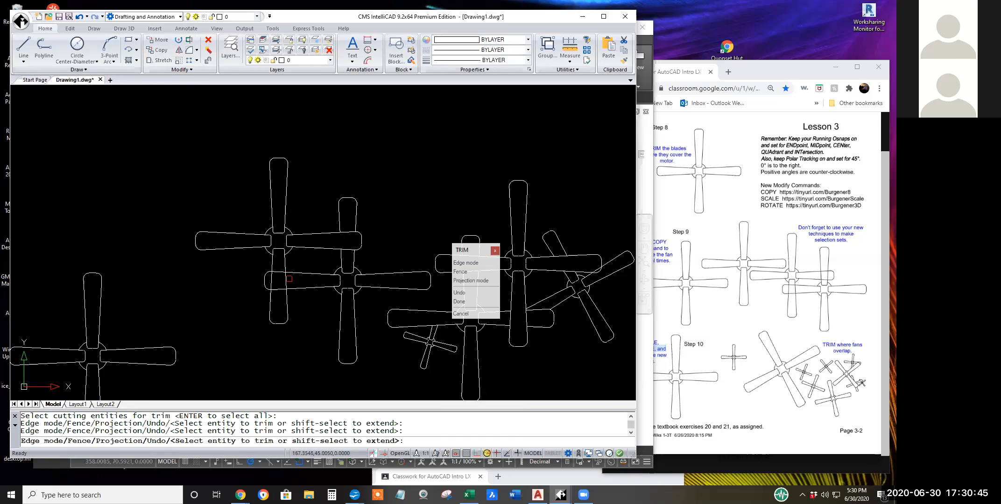
pyautogui.click(280, 273)
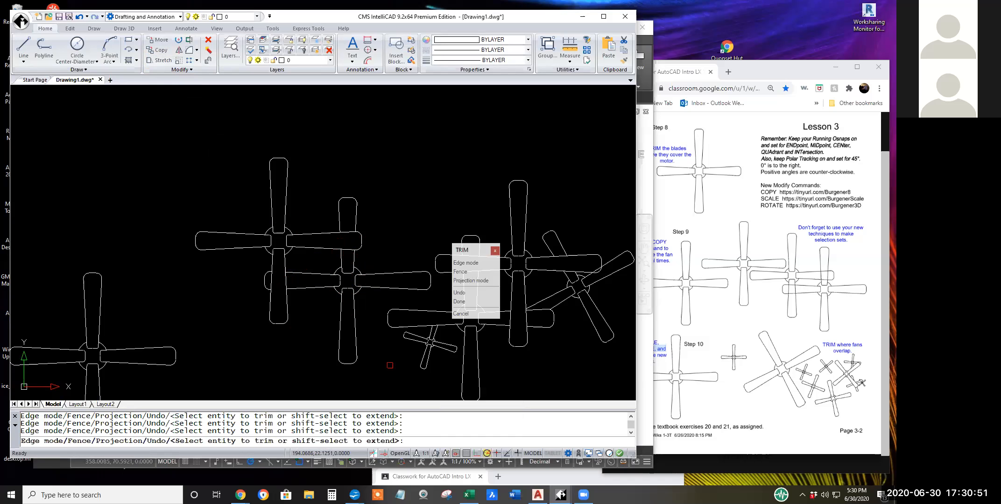
pyautogui.press('Return')
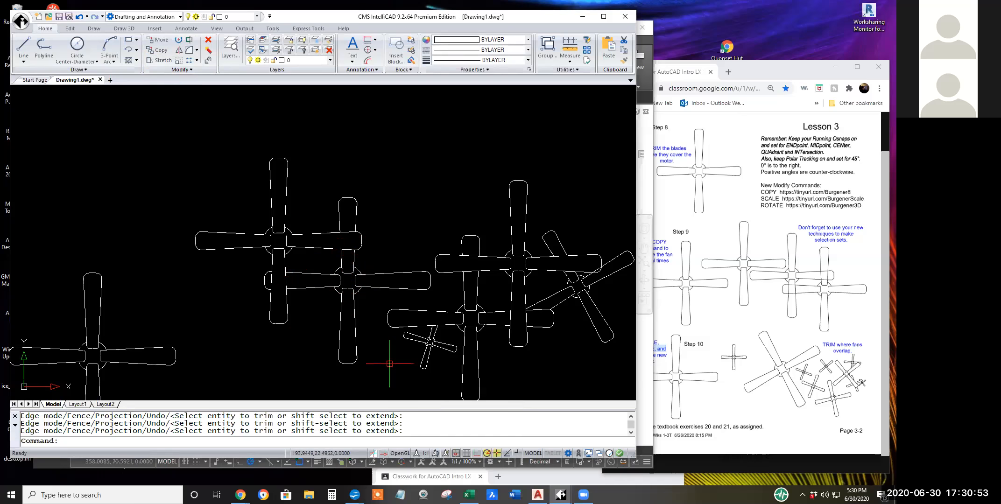
# Start ROTATE on the two trimmed overlapping fans, adding the lower fan's right blade tip to the selection.
pyautogui.scroll(-1, 389, 364)
pyautogui.scroll(-1, 387, 360)
pyautogui.moveTo(385, 358)
pyautogui.mouseDown(button='middle')
pyautogui.moveTo(293, 232)
pyautogui.moveTo(264, 221)
pyautogui.moveTo(276, 296)
pyautogui.mouseUp(button='middle')
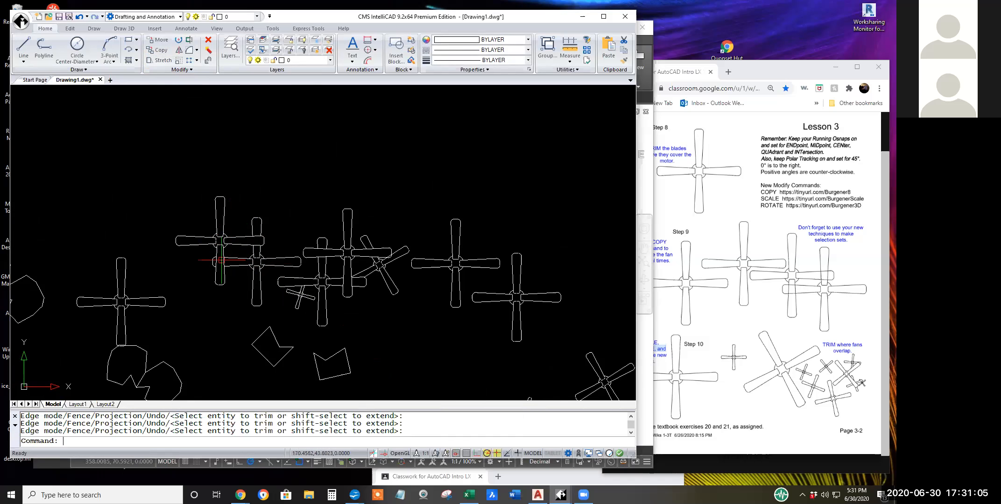
pyautogui.click(179, 40)
pyautogui.click(170, 182)
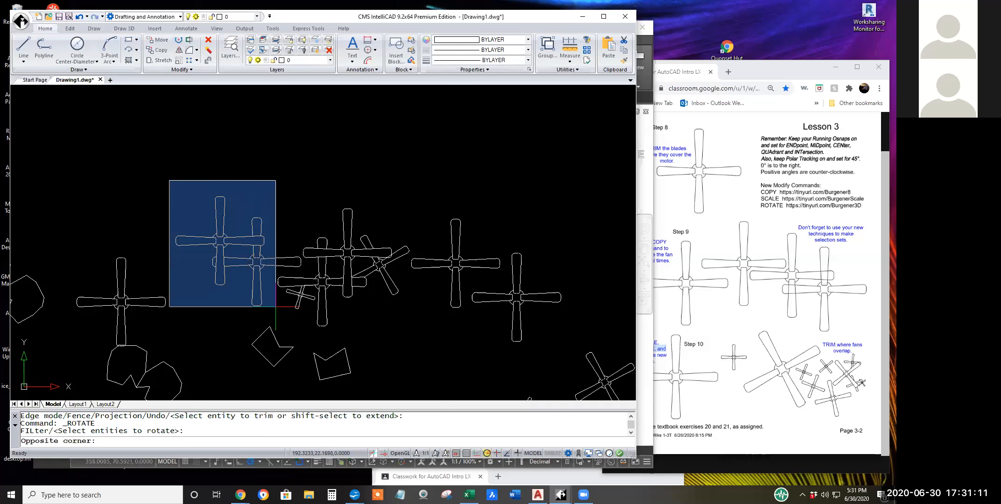
pyautogui.click(277, 308)
pyautogui.scroll(2, 274, 261)
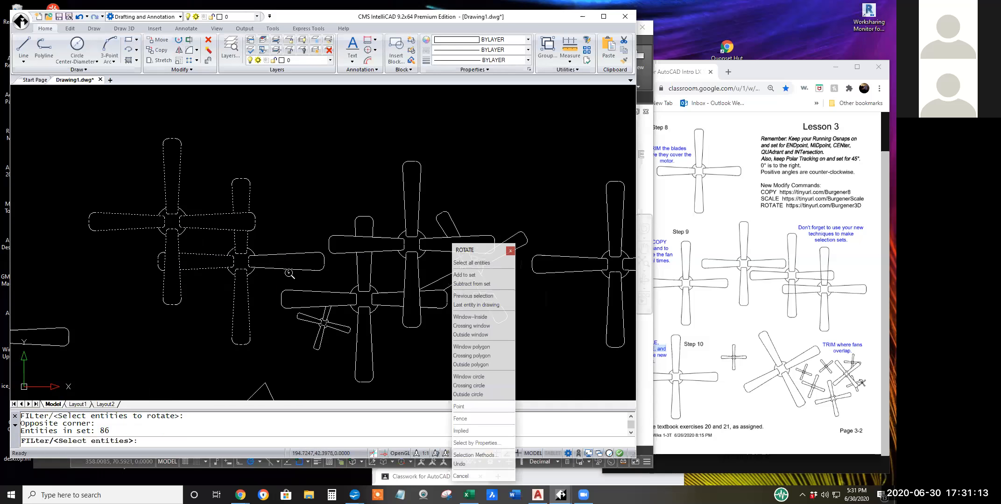
pyautogui.click(326, 279)
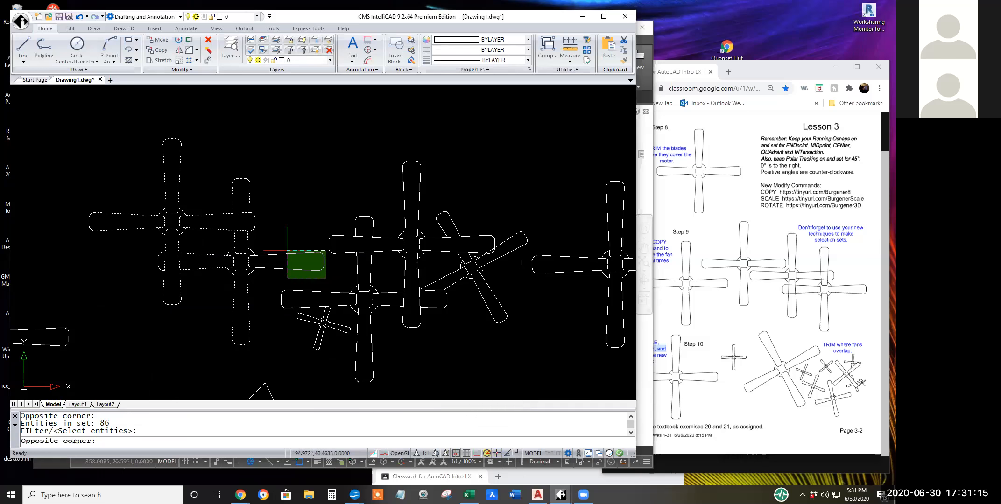
pyautogui.click(273, 250)
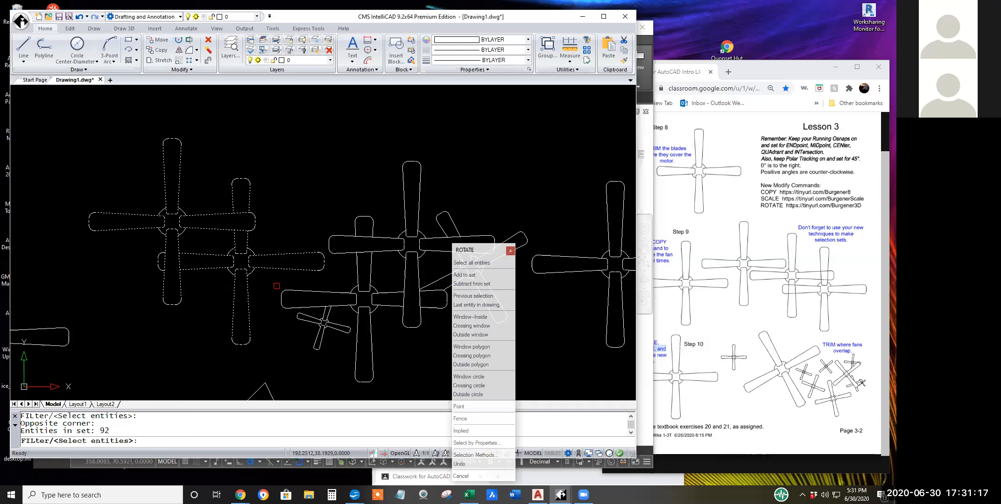
# Rotate the two selected overlapping fans slightly counter-clockwise about a point on the lower fan's motor circle.
pyautogui.scroll(2, 278, 277)
pyautogui.scroll(4, 247, 259)
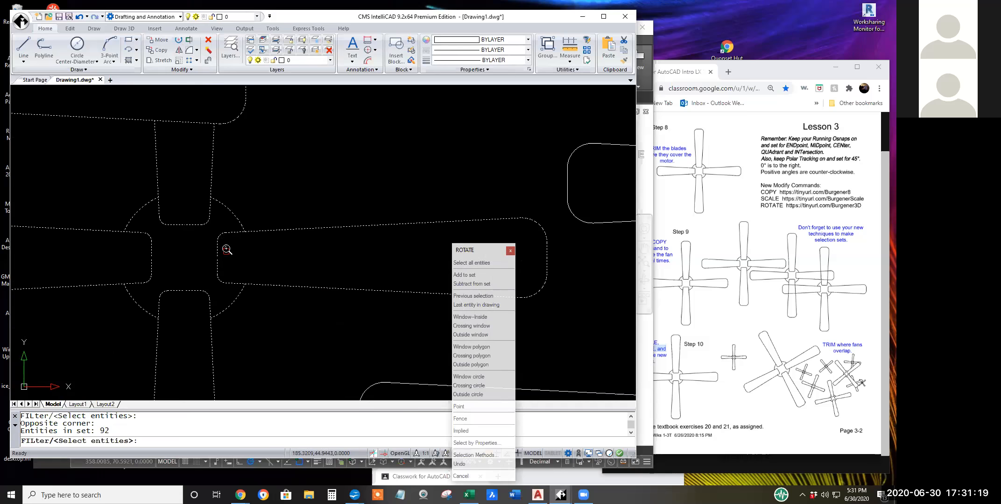
pyautogui.scroll(-5, 239, 248)
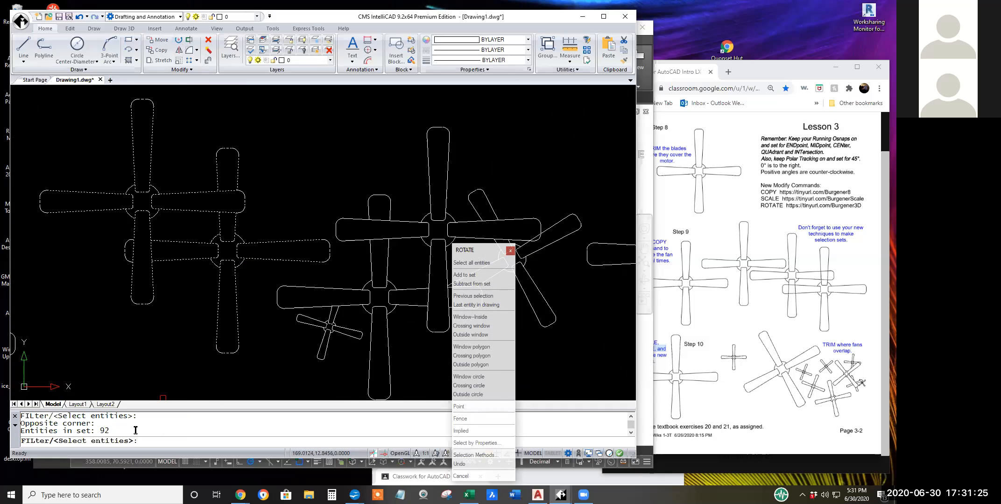
pyautogui.moveTo(111, 429); pyautogui.dragTo(100, 428)
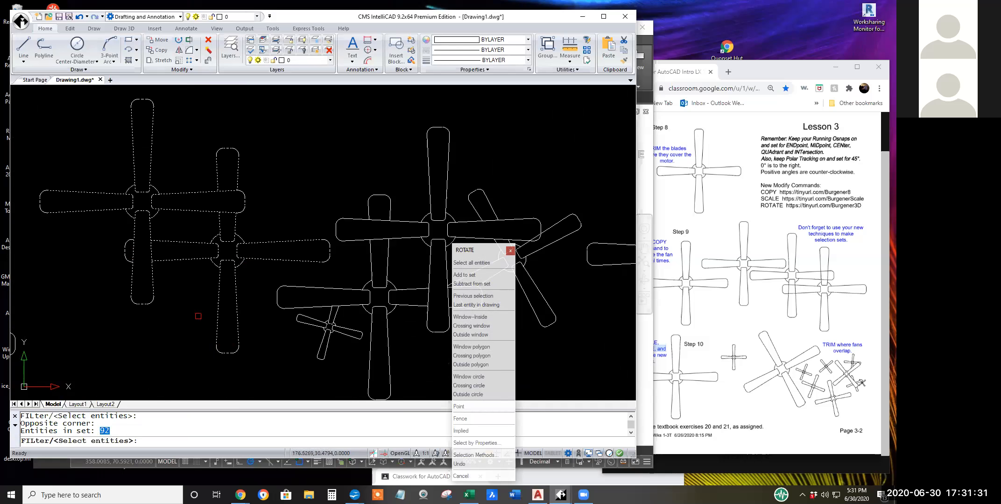
pyautogui.scroll(3, 203, 308)
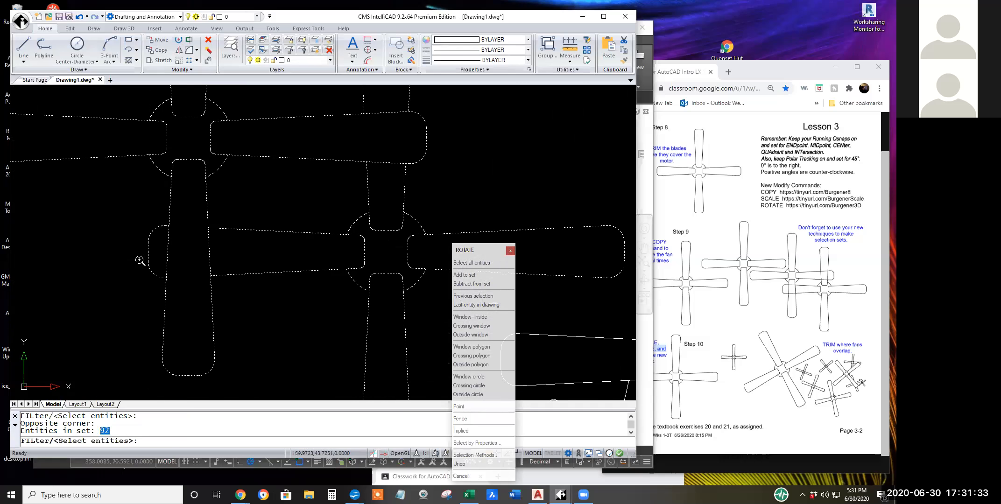
pyautogui.scroll(-4, 77, 199)
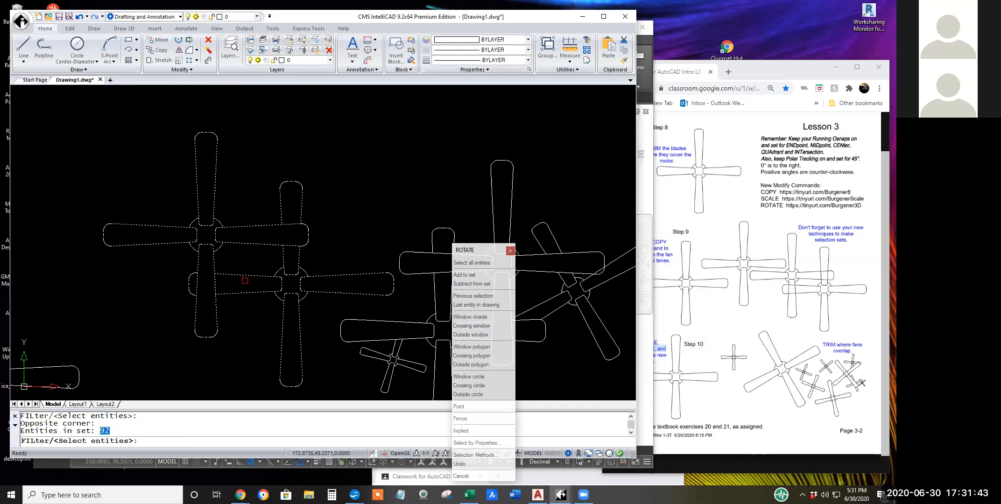
pyautogui.press('Return')
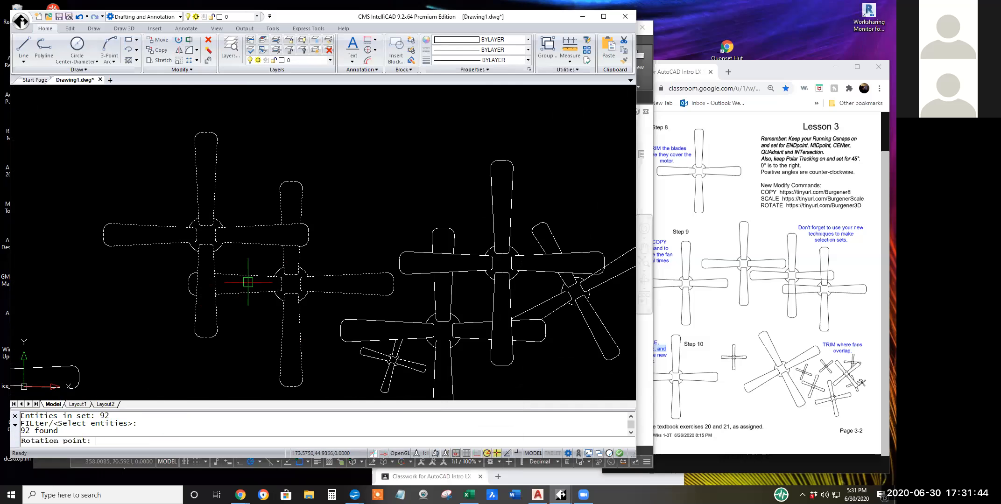
pyautogui.click(302, 296)
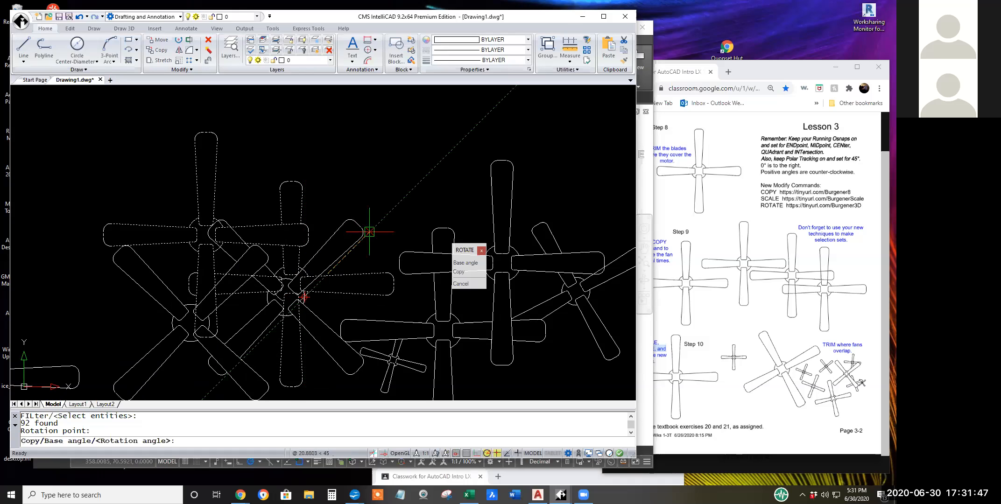
pyautogui.scroll(3, 417, 287)
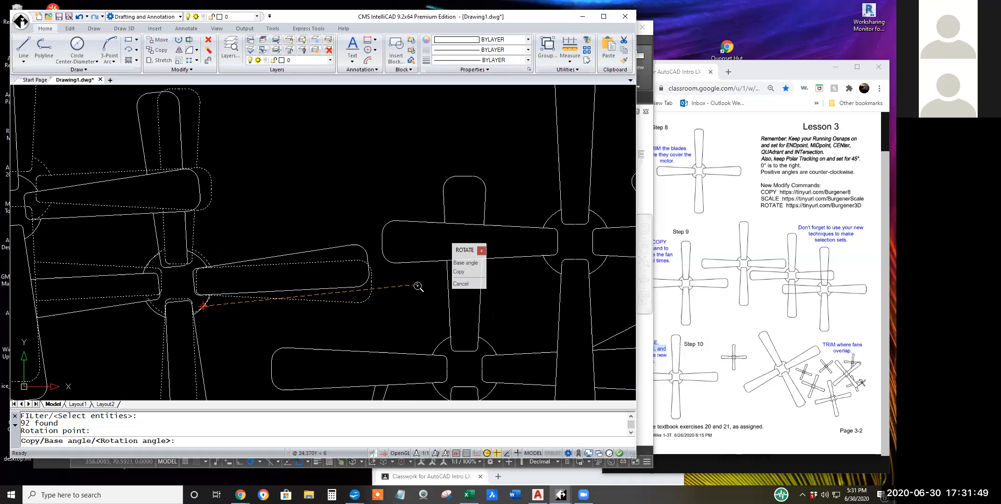
pyautogui.click(391, 279)
pyautogui.scroll(-5, 372, 296)
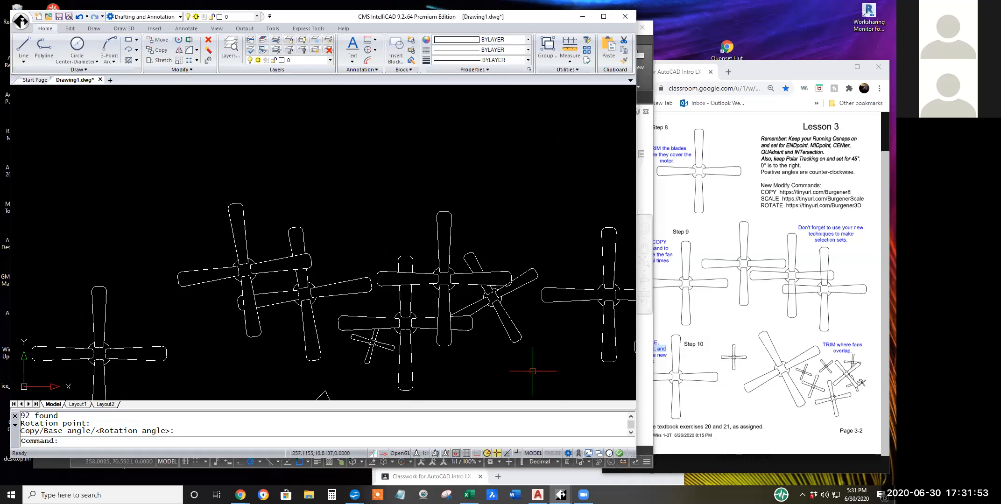
# Switch to File Explorer and open the "zoom recordings" folder inside AutoCAD Class, 2020 bSpring Intro on Local Disk (D:).
pyautogui.moveTo(522, 382); pyautogui.dragTo(409, 322, button='middle')
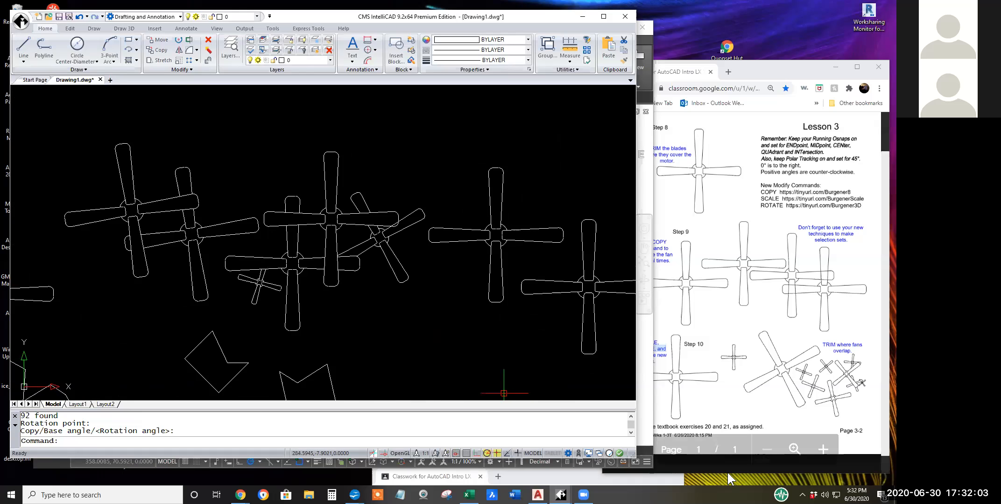
pyautogui.rightClick(13, 496)
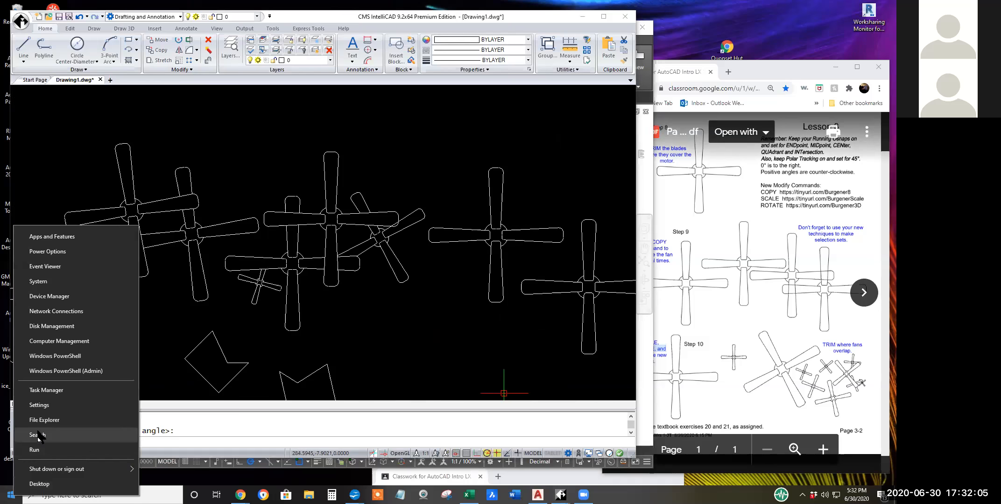
pyautogui.click(44, 418)
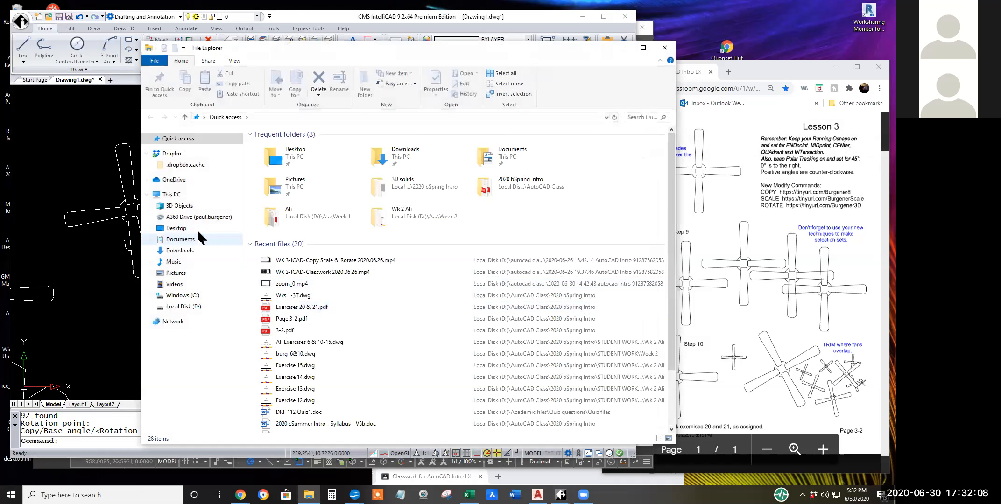
pyautogui.click(183, 307)
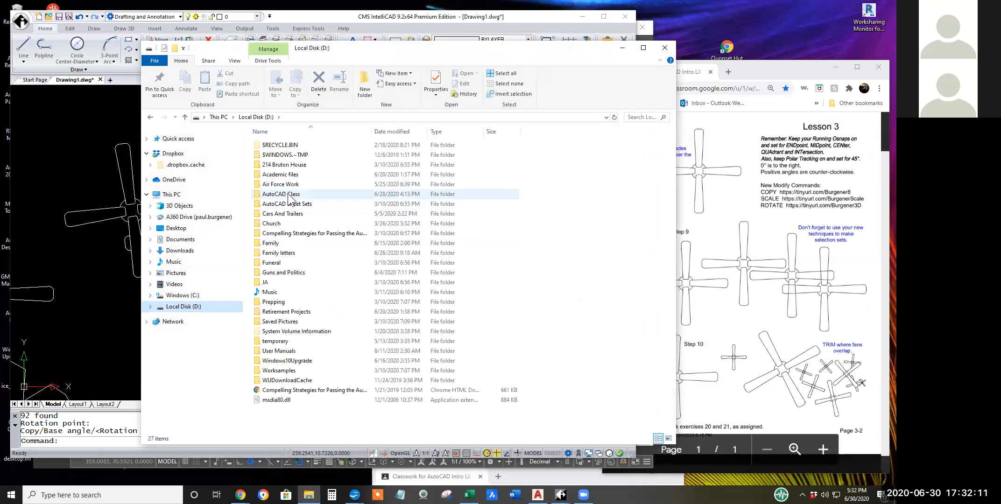
pyautogui.doubleClick(288, 195)
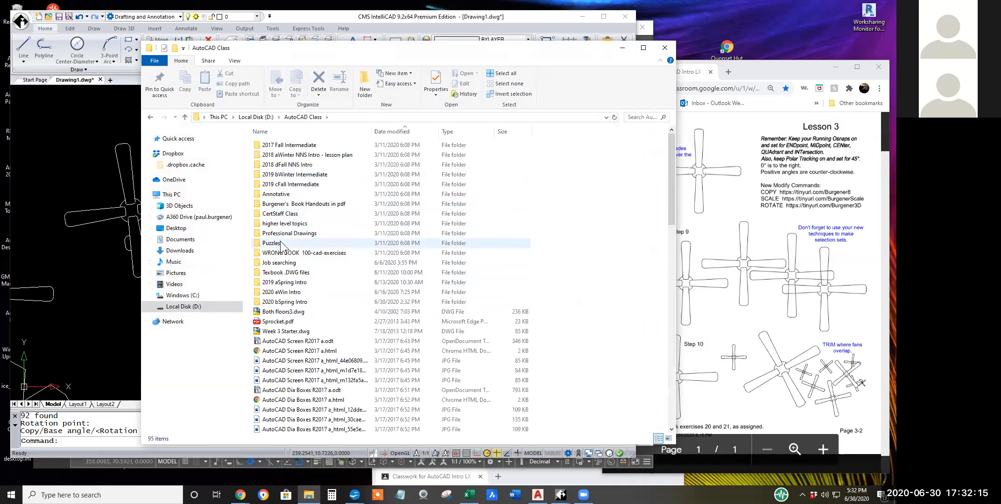
pyautogui.doubleClick(280, 302)
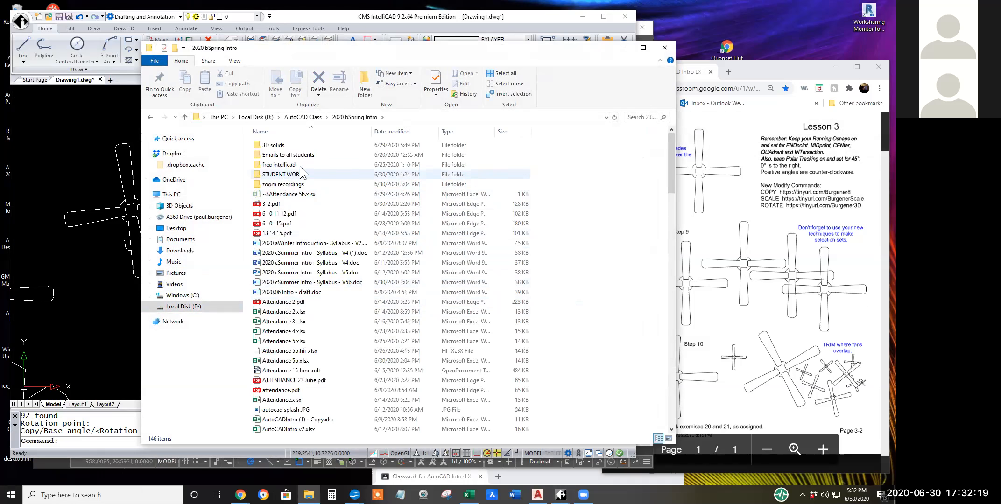
pyautogui.doubleClick(287, 184)
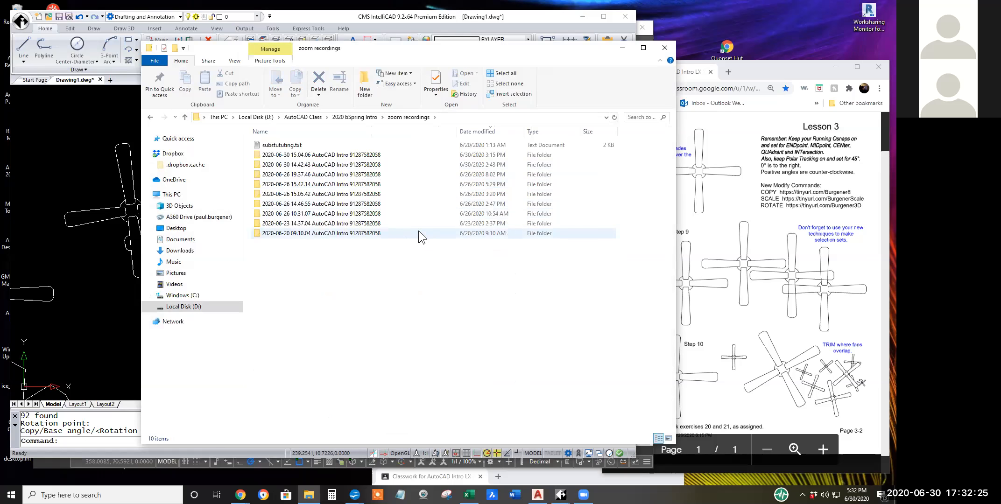
# Check the contents of the 2020-06-30 15.04.06 AutoCAD Intro recording folder and close File Explorer.
pyautogui.moveTo(422, 47); pyautogui.dragTo(429, 117)
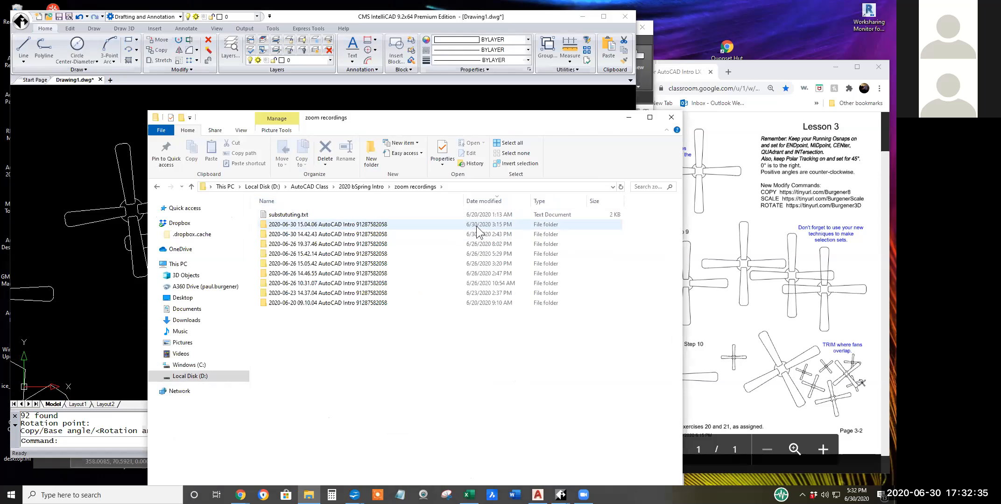
pyautogui.click(371, 224)
pyautogui.doubleClick(371, 224)
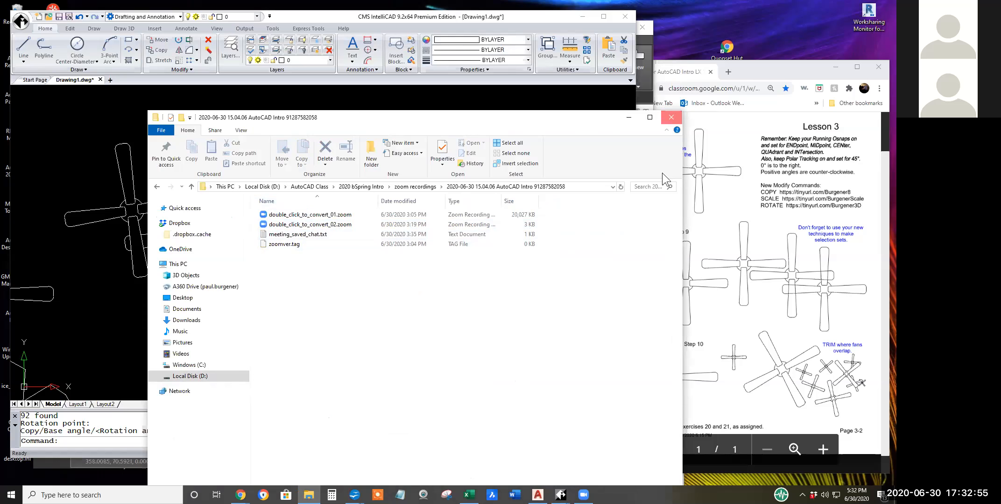
pyautogui.click(671, 118)
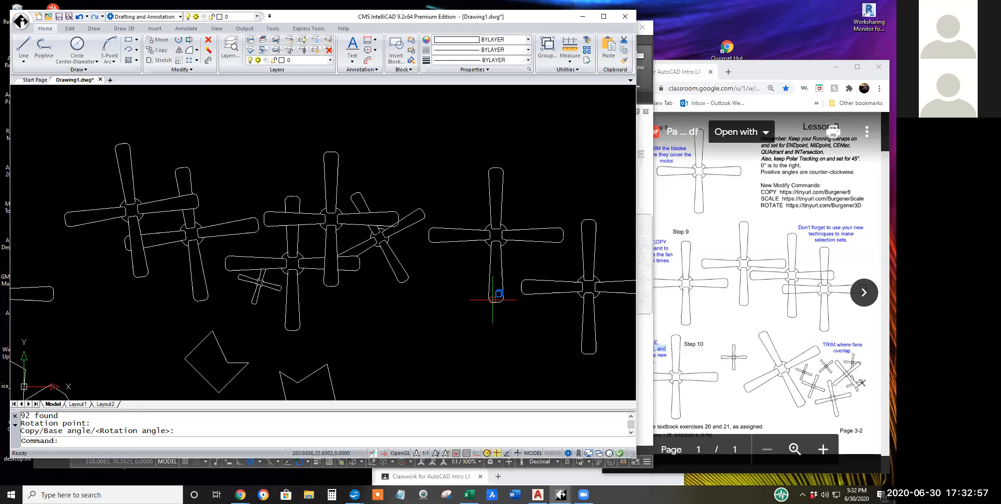
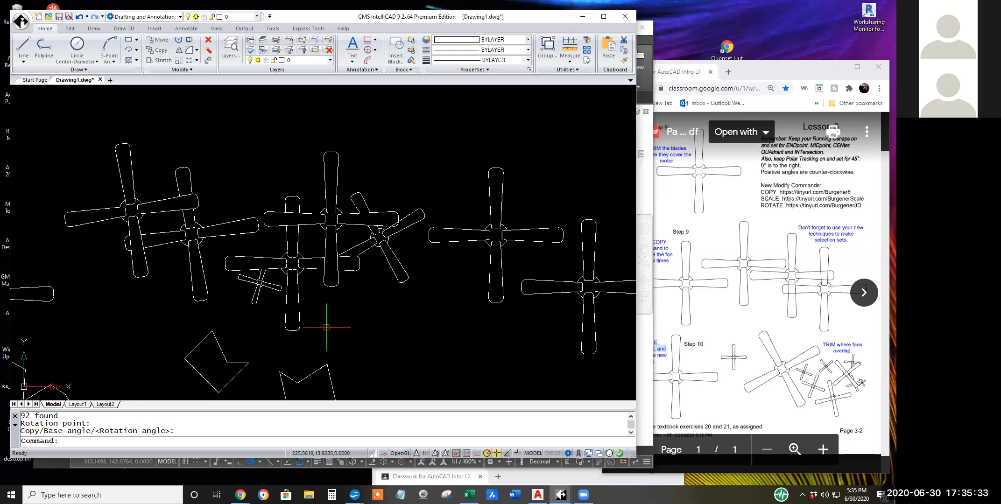
# Open Exercises 20 & 21.pdf from the Week 3 classwork assignment and place its browser window beside the drawing.
pyautogui.scroll(-2, 330, 328)
pyautogui.moveTo(331, 327)
pyautogui.mouseDown(button='middle')
pyautogui.moveTo(363, 315)
pyautogui.moveTo(344, 298)
pyautogui.mouseUp(button='middle')
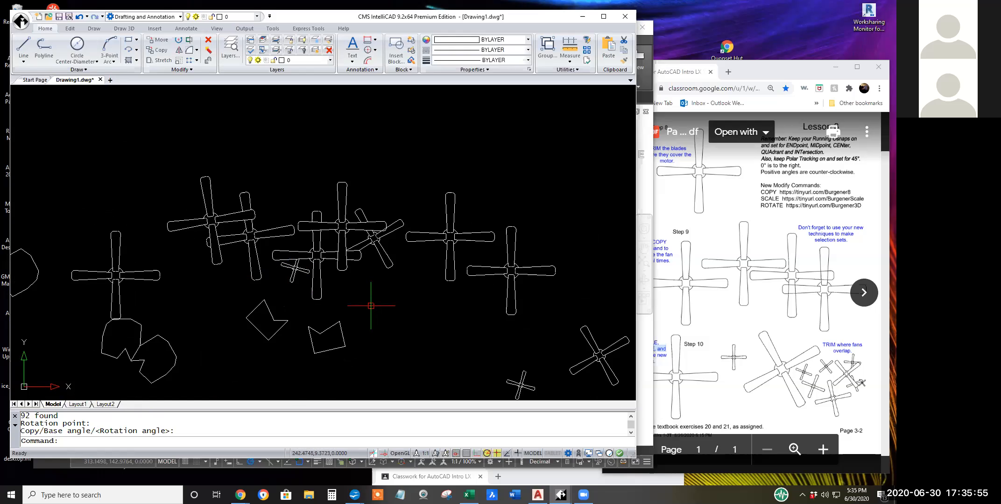
pyautogui.scroll(-2, 371, 306)
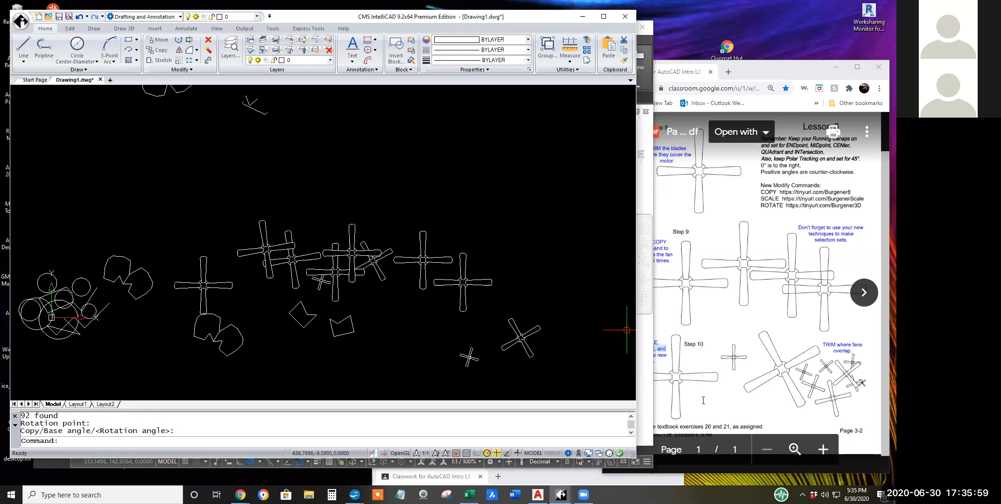
pyautogui.click(721, 312)
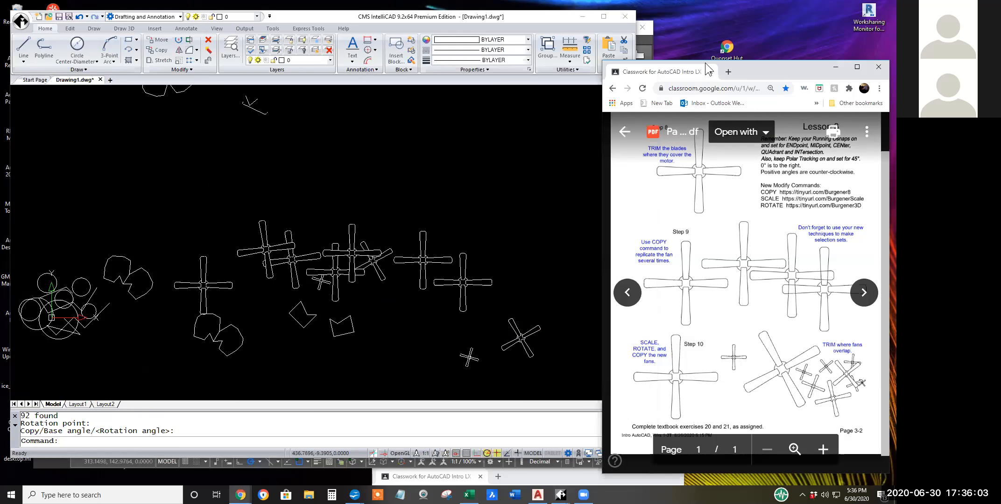
pyautogui.moveTo(686, 61); pyautogui.dragTo(115, 34)
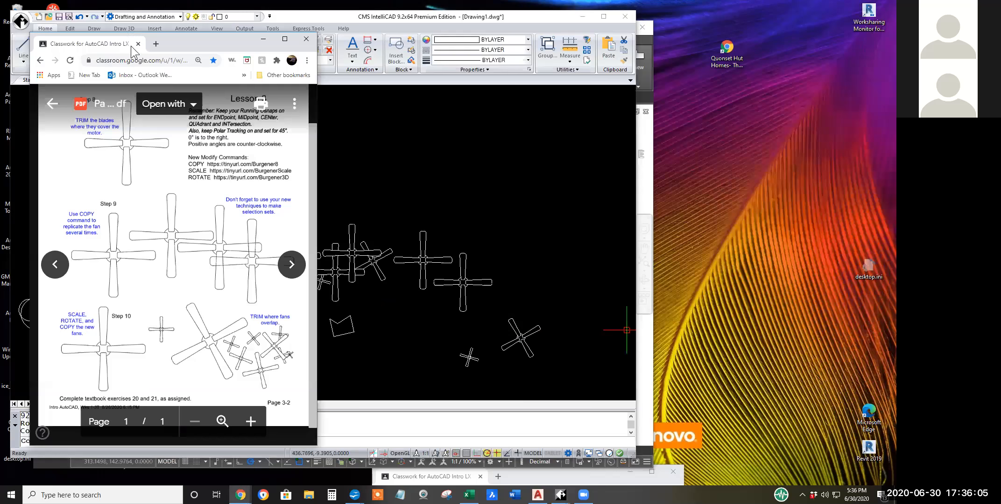
pyautogui.click(50, 104)
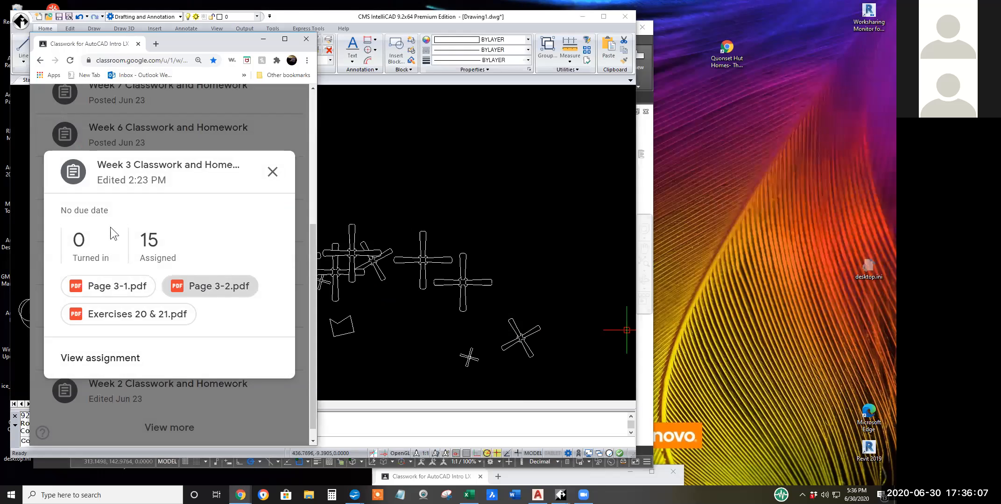
pyautogui.click(139, 314)
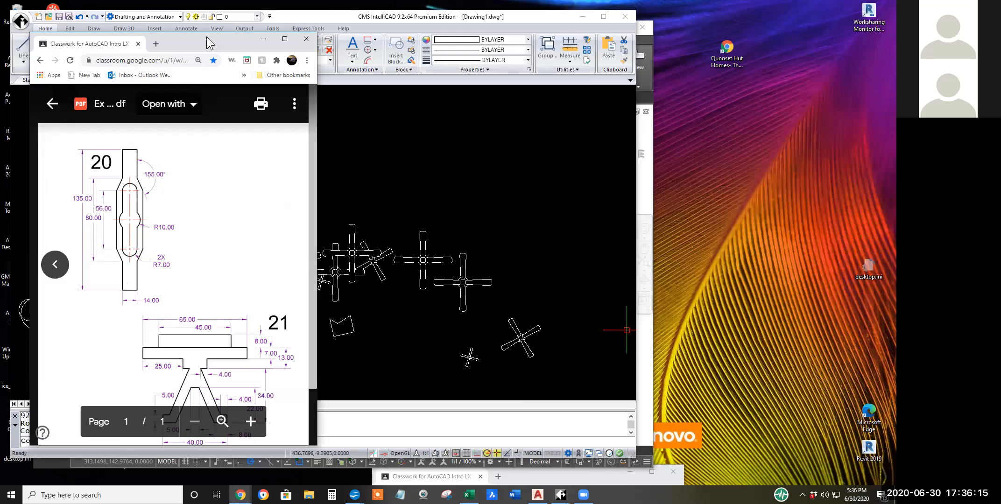
pyautogui.moveTo(206, 37); pyautogui.dragTo(818, 60)
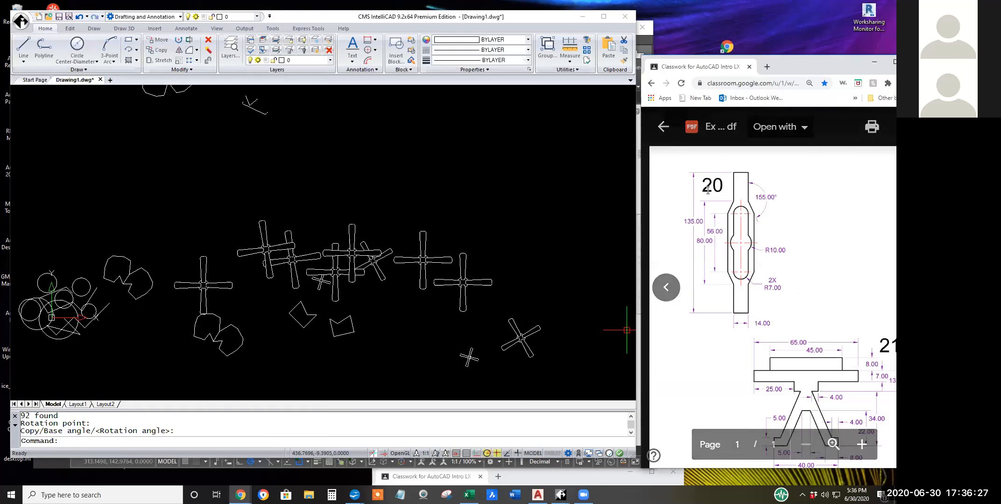
pyautogui.moveTo(509, 251); pyautogui.dragTo(167, 246, button='middle')
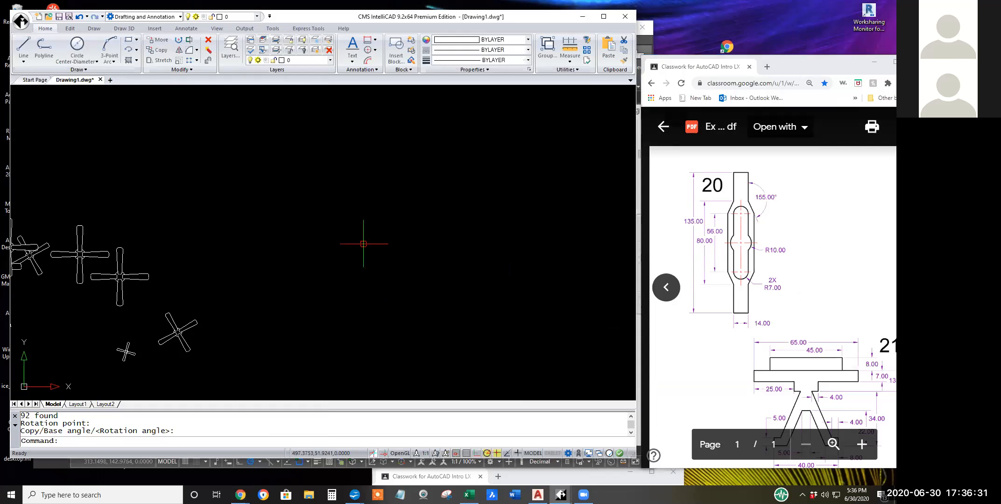
pyautogui.moveTo(328, 286); pyautogui.dragTo(596, 288, button='middle')
pyautogui.scroll(-2, 304, 280)
pyautogui.scroll(-2, 305, 280)
pyautogui.moveTo(304, 280); pyautogui.dragTo(391, 287, button='middle')
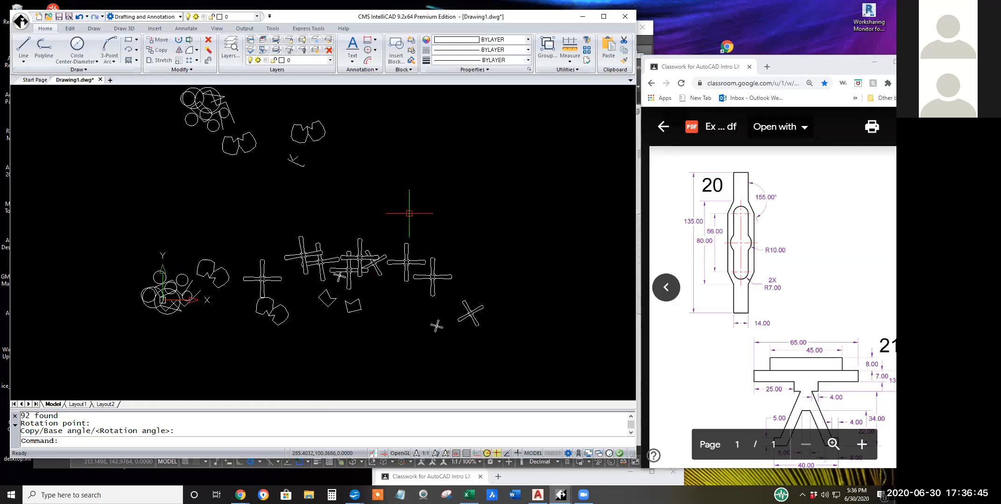
pyautogui.scroll(-2, 505, 256)
pyautogui.moveTo(501, 256); pyautogui.dragTo(443, 275, button='middle')
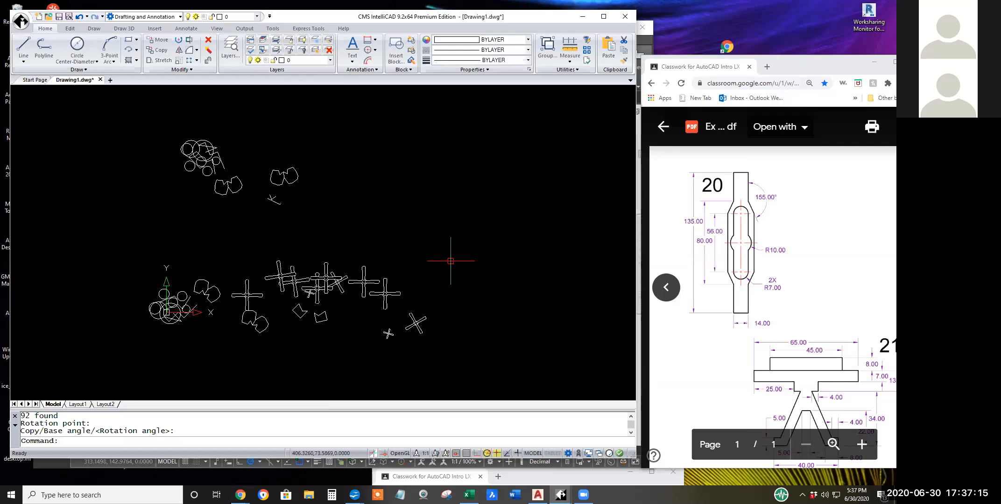
pyautogui.moveTo(509, 264); pyautogui.dragTo(461, 284, button='middle')
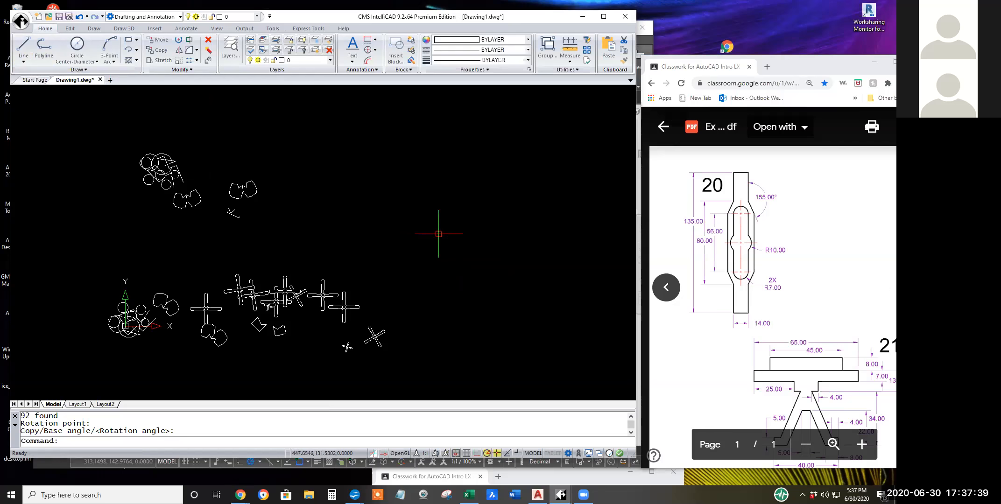
pyautogui.scroll(-1, 416, 257)
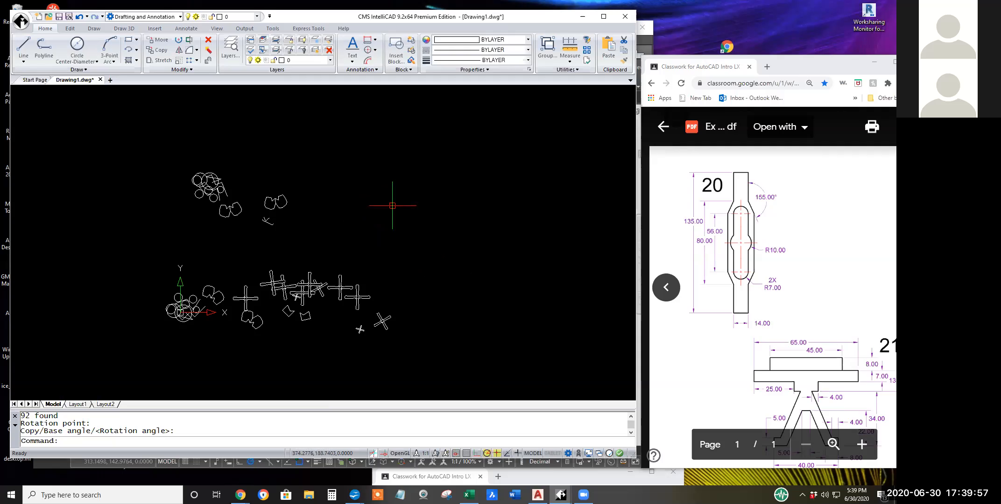
# Open the IntelliCAD program options and look through the paths and files list for the autosave location.
pyautogui.rightClick(392, 206)
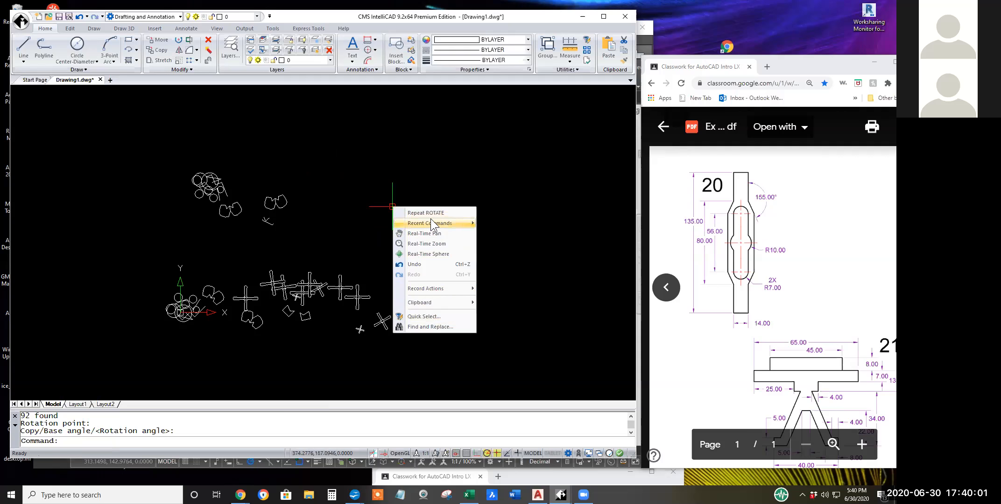
pyautogui.click(509, 255)
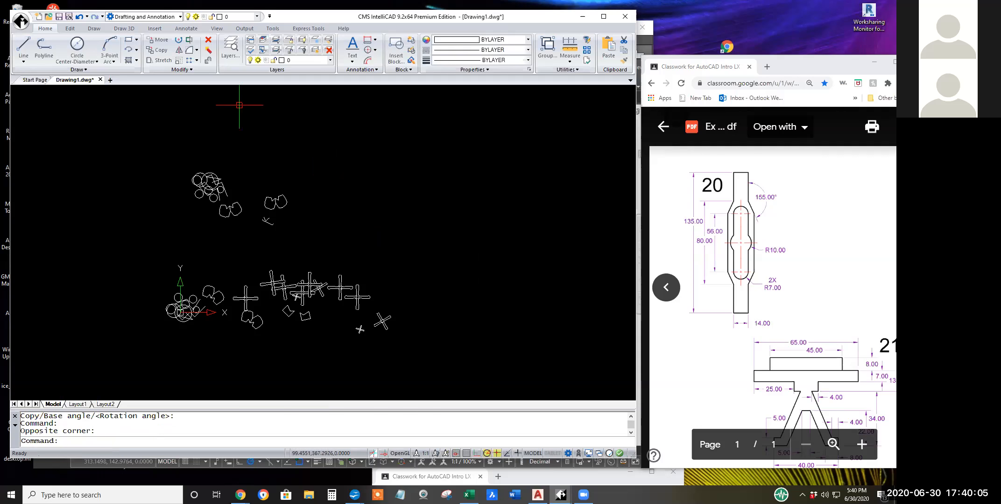
pyautogui.click(273, 28)
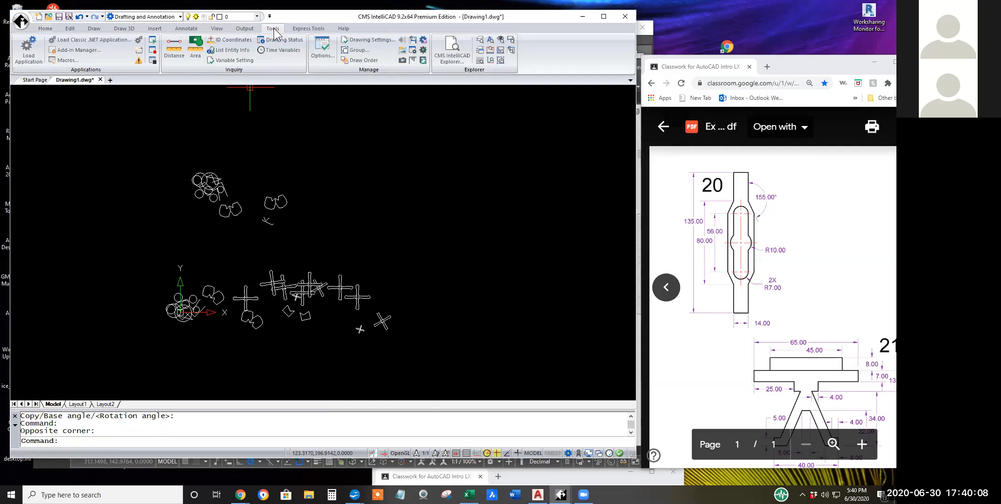
pyautogui.click(321, 49)
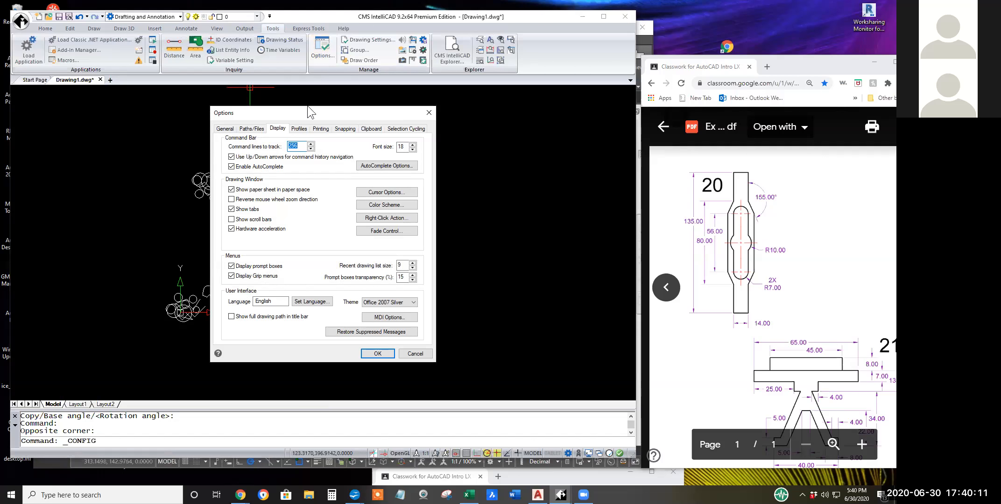
pyautogui.moveTo(308, 107); pyautogui.dragTo(157, 117)
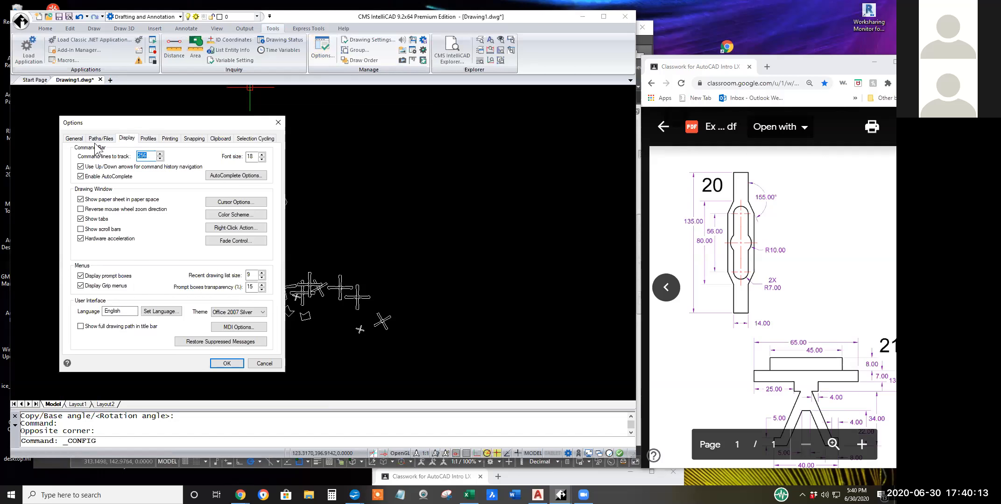
pyautogui.click(109, 139)
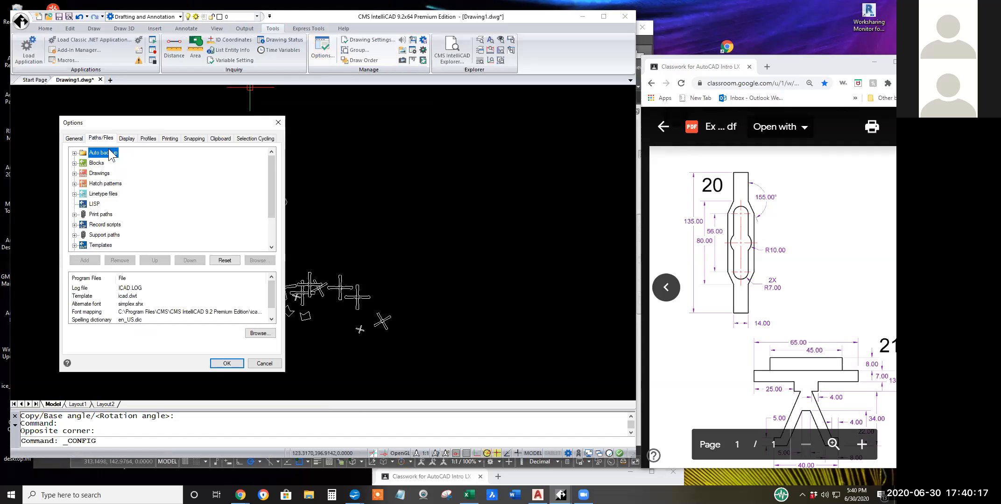
pyautogui.scroll(-1, 113, 213)
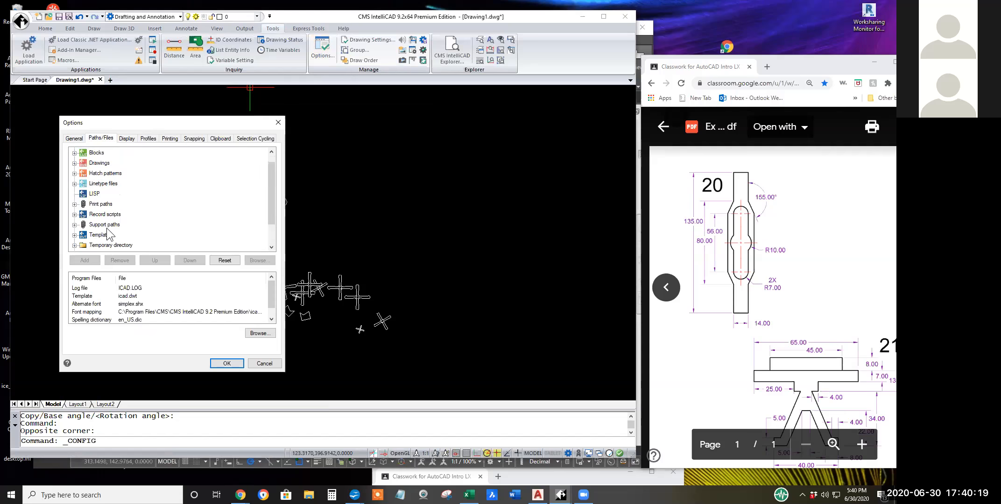
pyautogui.scroll(-1, 106, 227)
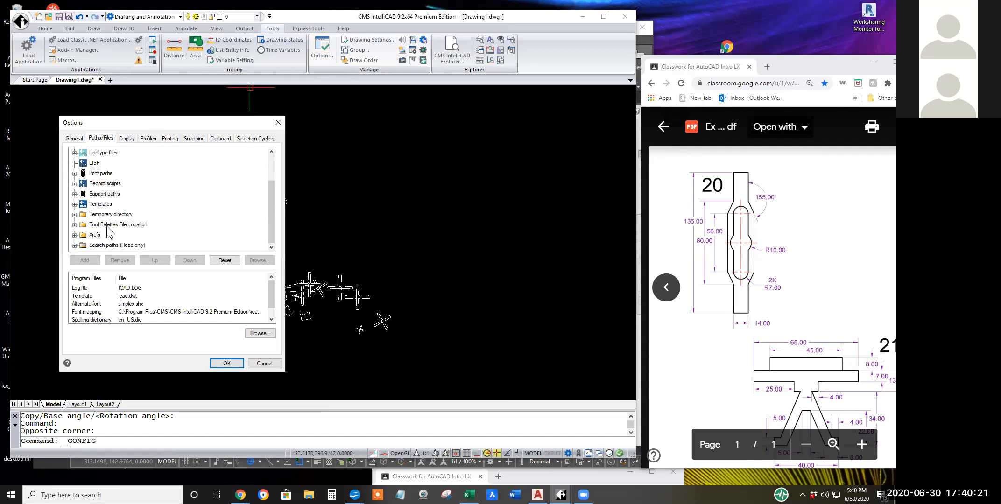
# Check the general AutoSave interval and extension, review the file paths again, and close the options.
pyautogui.click(74, 140)
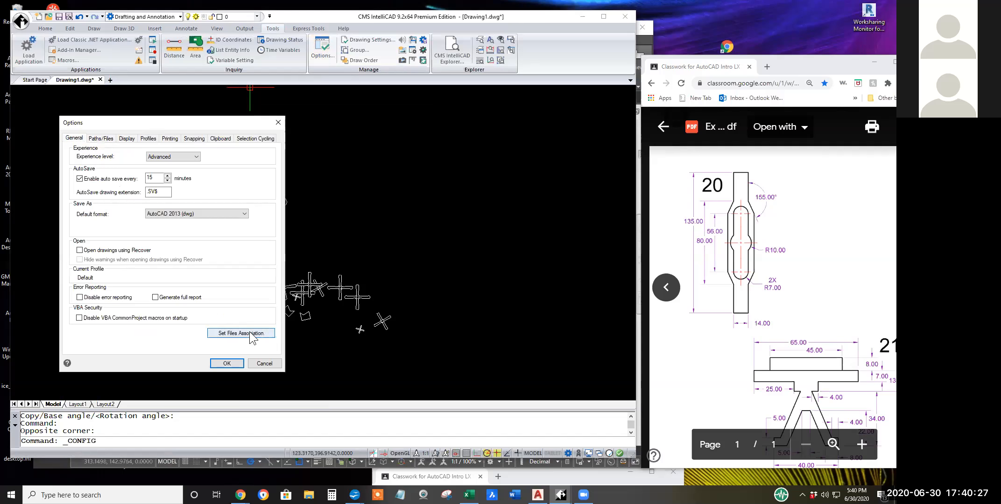
pyautogui.click(105, 138)
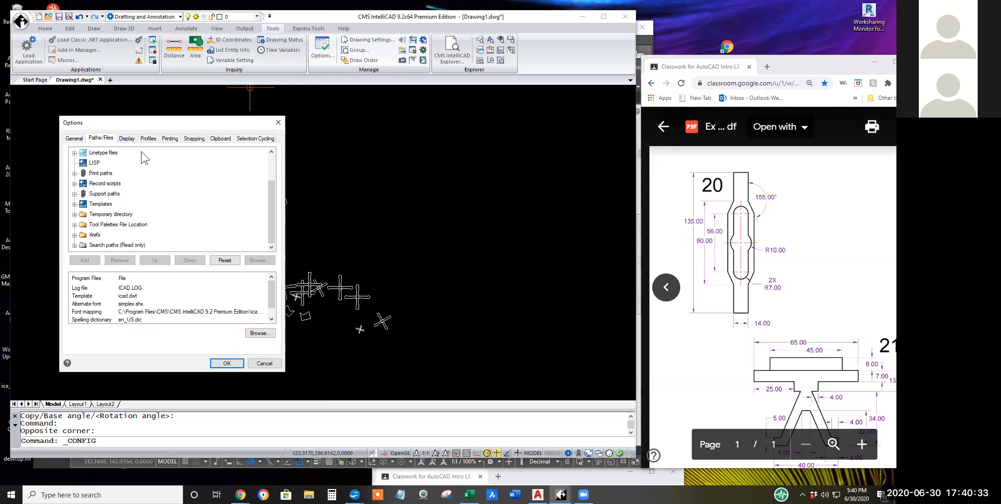
pyautogui.click(643, 398)
pyautogui.moveTo(204, 127); pyautogui.dragTo(188, 146)
pyautogui.click(248, 383)
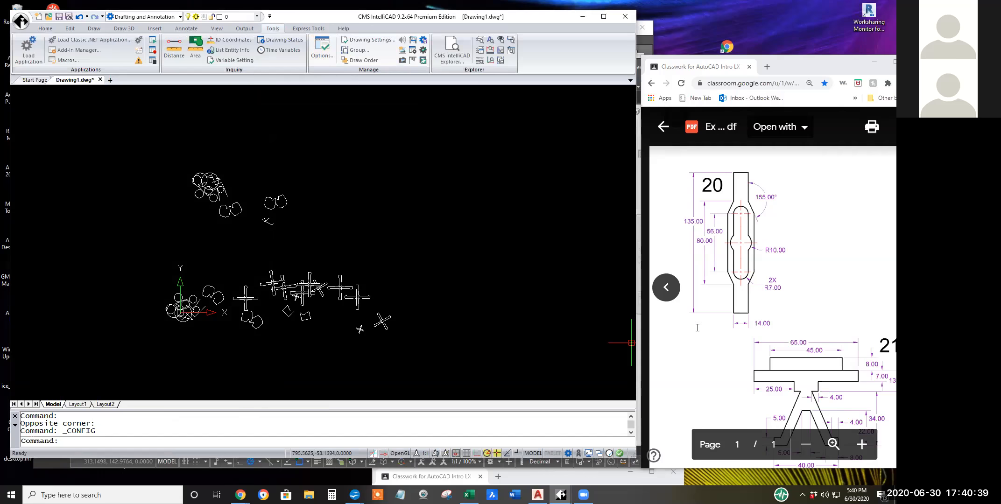
# Switch to AutoCAD and check the automatic save interval and temporary file extension in its Open and Save options.
pyautogui.click(649, 42)
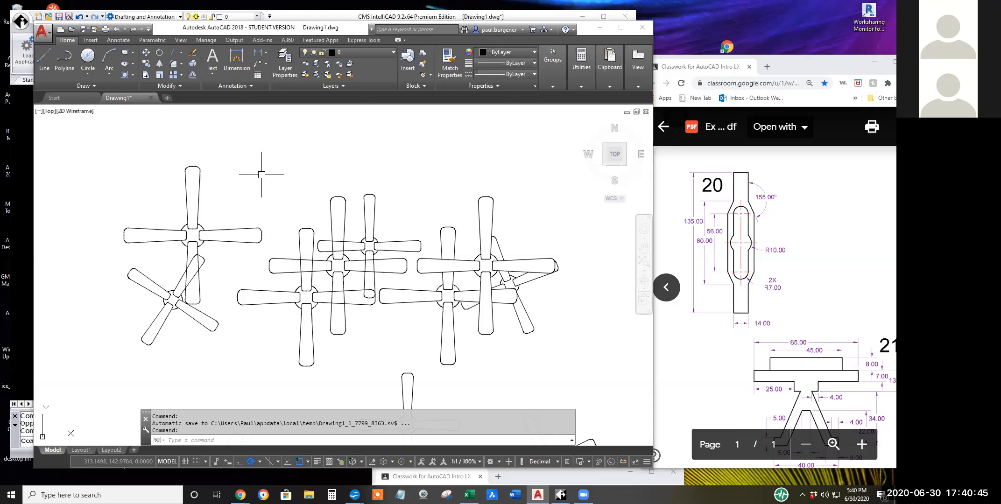
pyautogui.rightClick(270, 190)
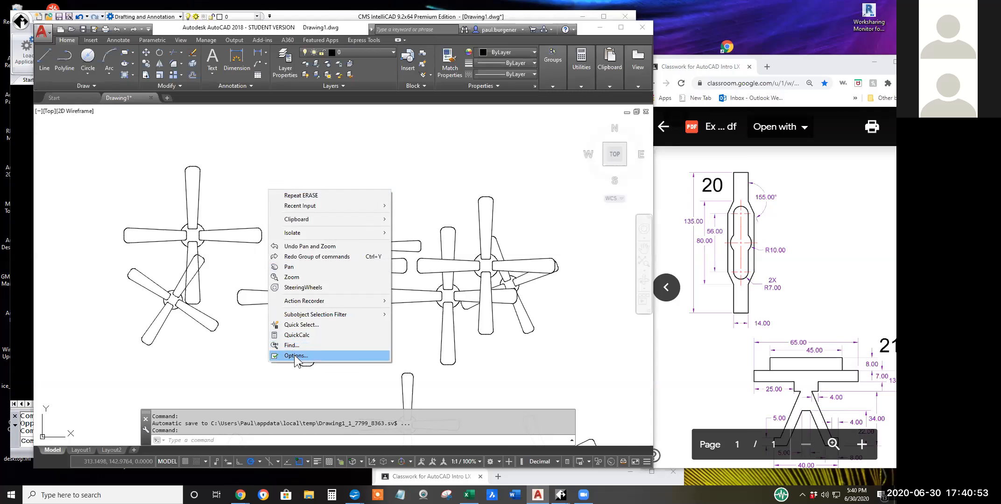
pyautogui.click(294, 355)
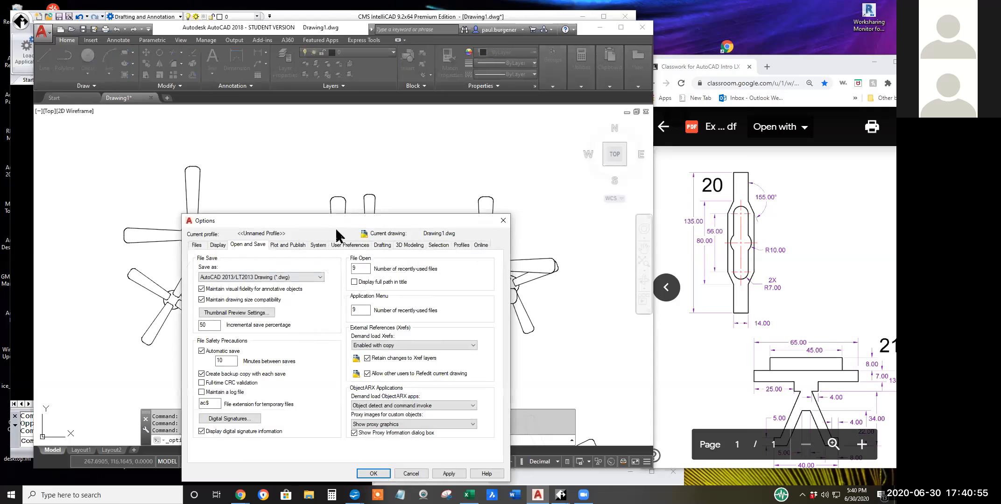
pyautogui.moveTo(336, 220); pyautogui.dragTo(314, 158)
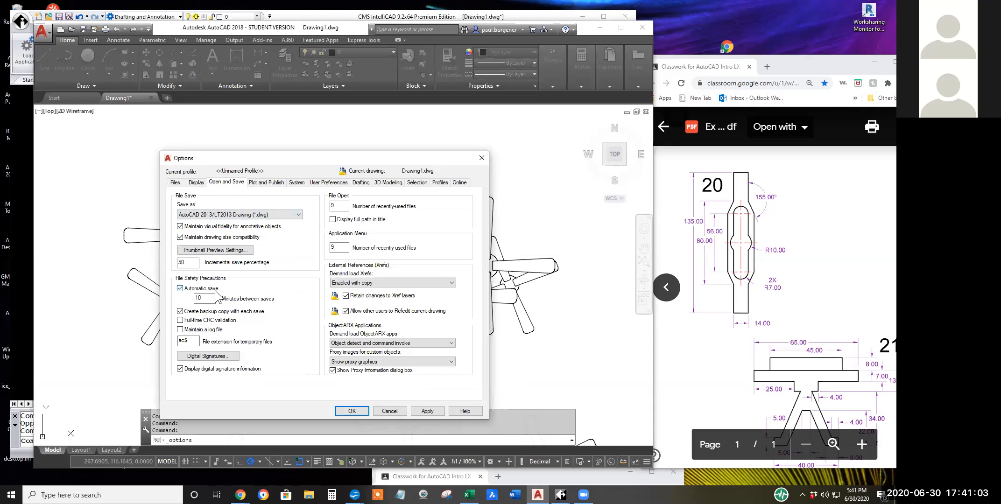
pyautogui.doubleClick(192, 298)
pyautogui.moveTo(189, 341); pyautogui.dragTo(176, 341)
# Look up the folder under Automatic Save File Location in the file options and close the options without changes.
pyautogui.click(176, 183)
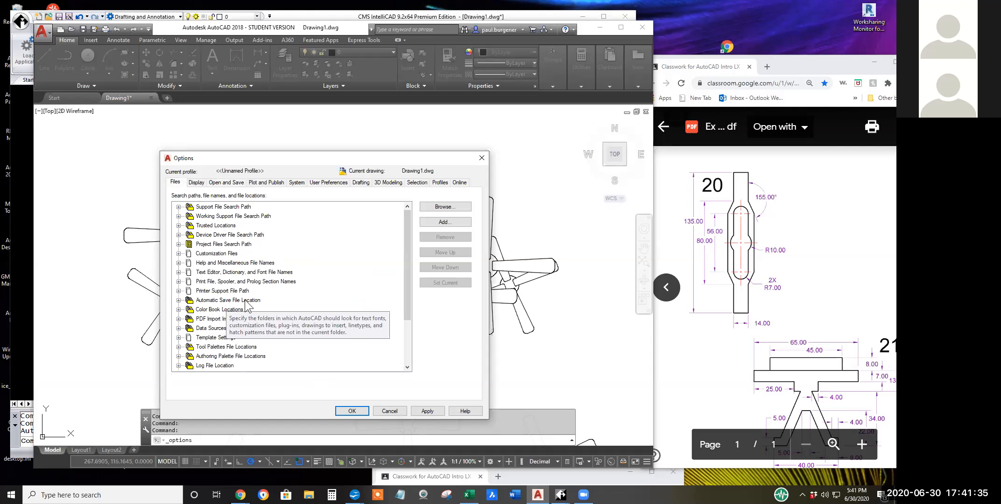
pyautogui.click(179, 300)
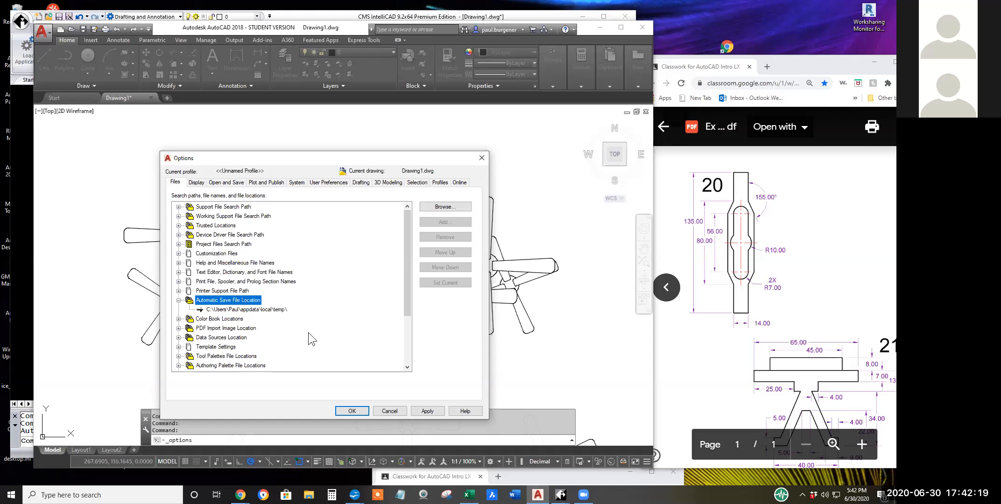
pyautogui.click(394, 411)
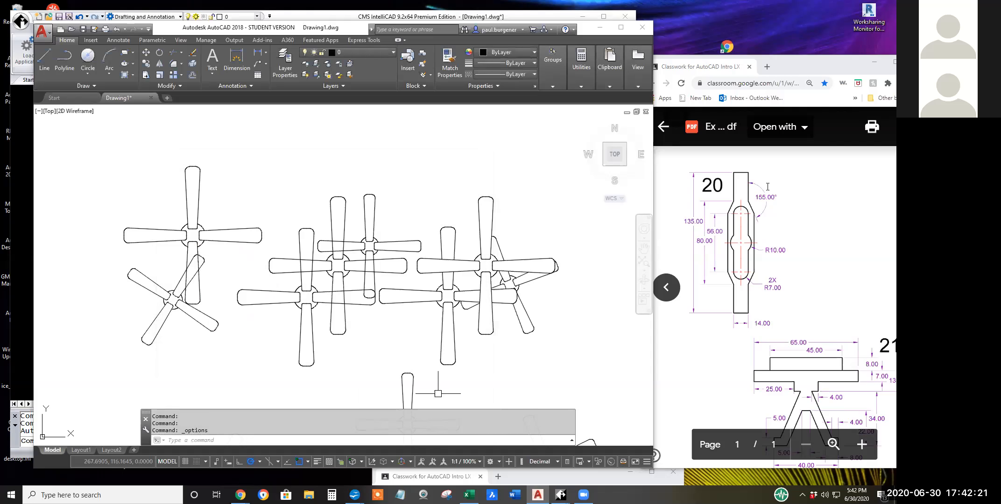
# Draw a 135-unit vertical line downward in the empty area to the right of the fan drawings.
pyautogui.moveTo(609, 279); pyautogui.dragTo(268, 275, button='middle')
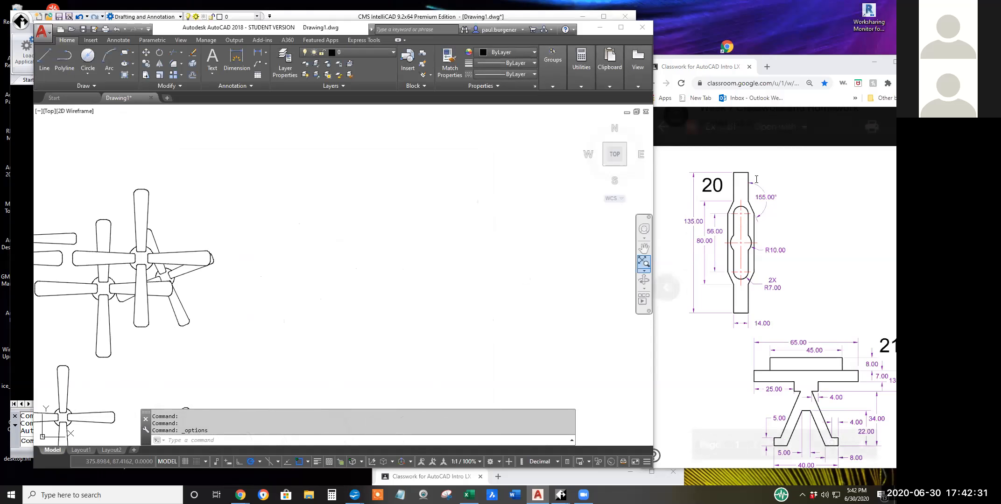
pyautogui.click(44, 58)
pyautogui.click(331, 206)
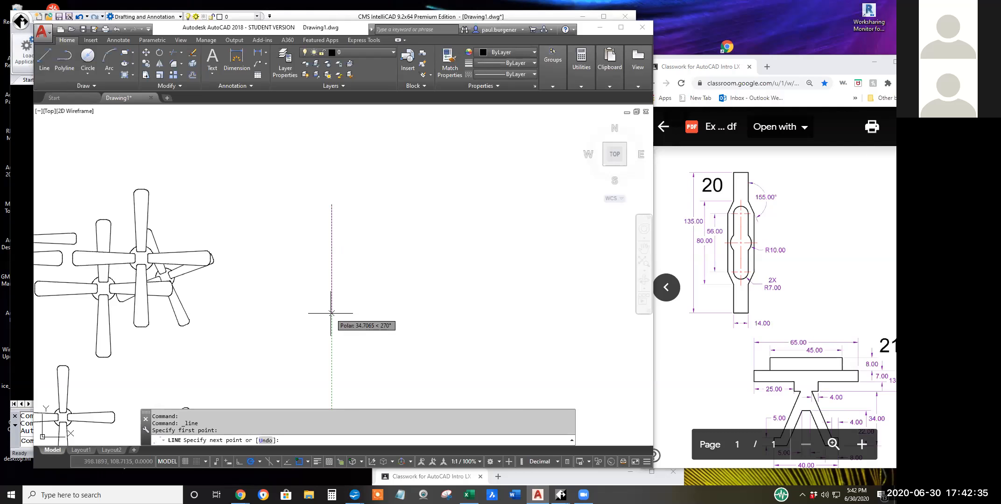
pyautogui.write('135')
pyautogui.press('Return')
# Complete the tall rectangle with a 14-unit bottom edge, a 135-unit right side and a closing top edge.
pyautogui.scroll(-2, 363, 320)
pyautogui.scroll(-3, 363, 320)
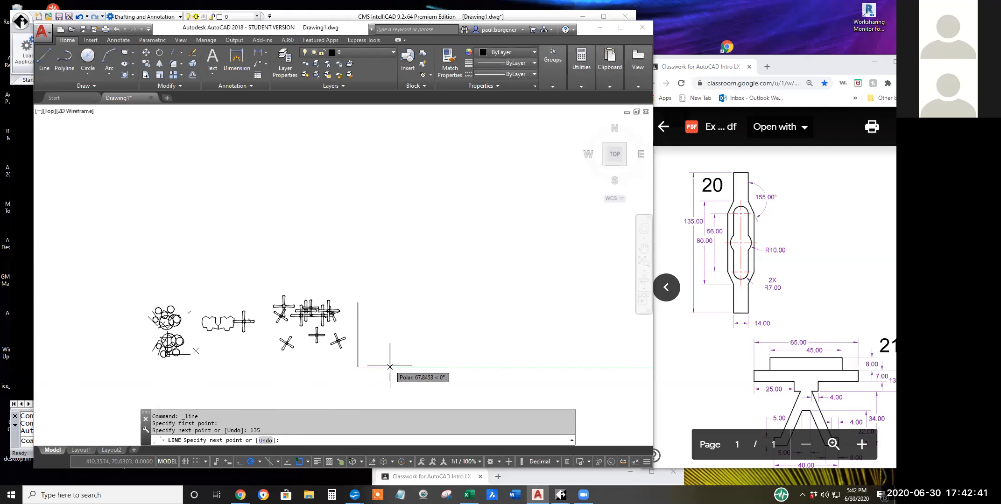
pyautogui.write('1')
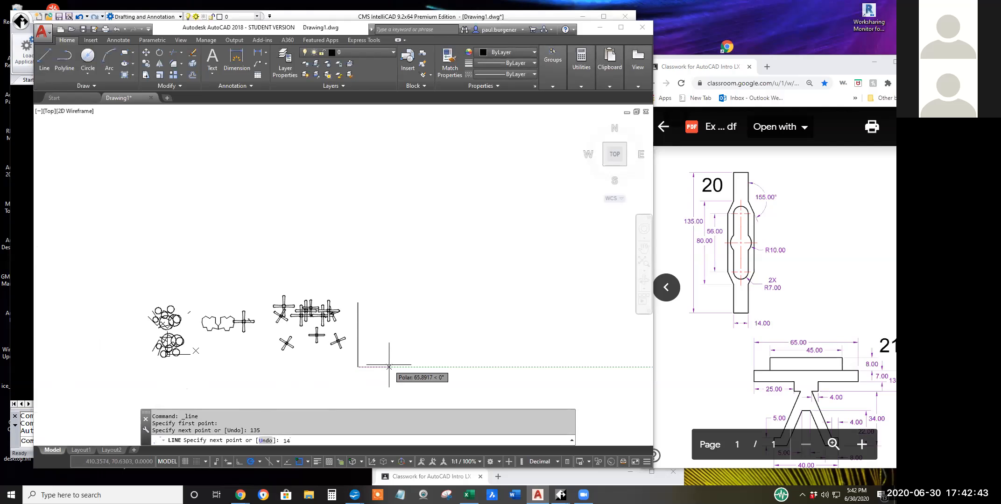
pyautogui.write('4')
pyautogui.press('Return')
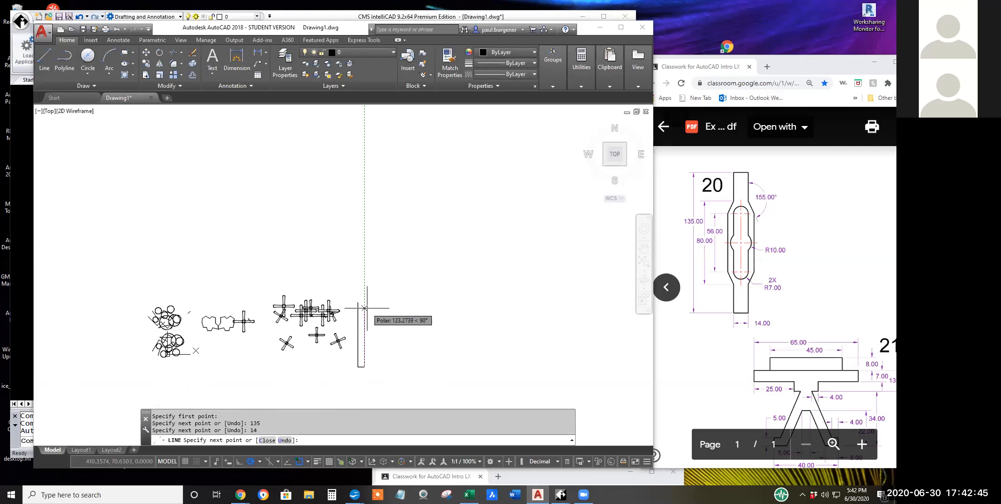
pyautogui.scroll(5, 364, 308)
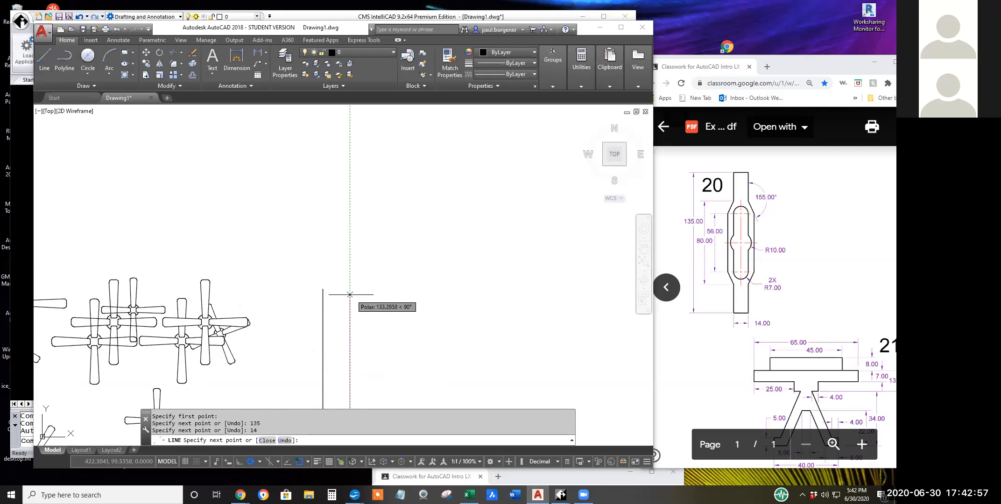
pyautogui.scroll(-3, 350, 291)
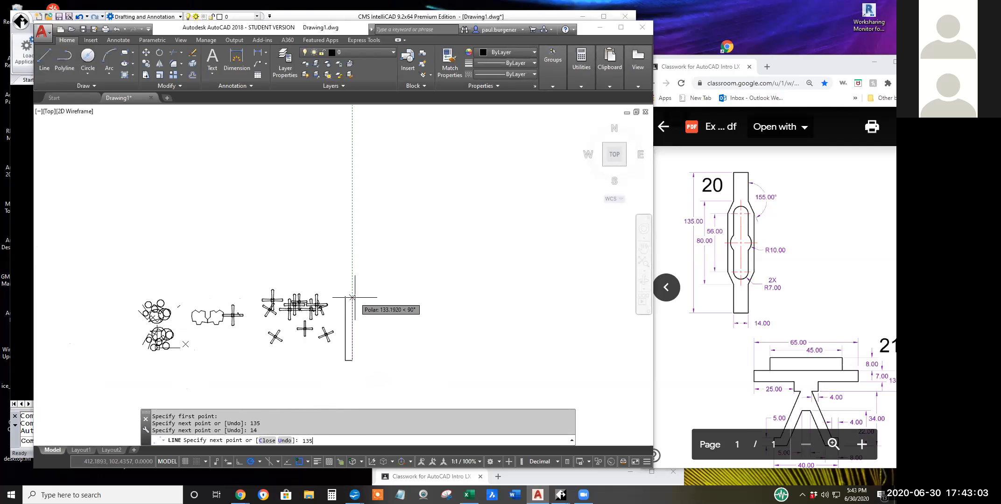
pyautogui.press('Return')
pyautogui.write('c')
pyautogui.press('Return')
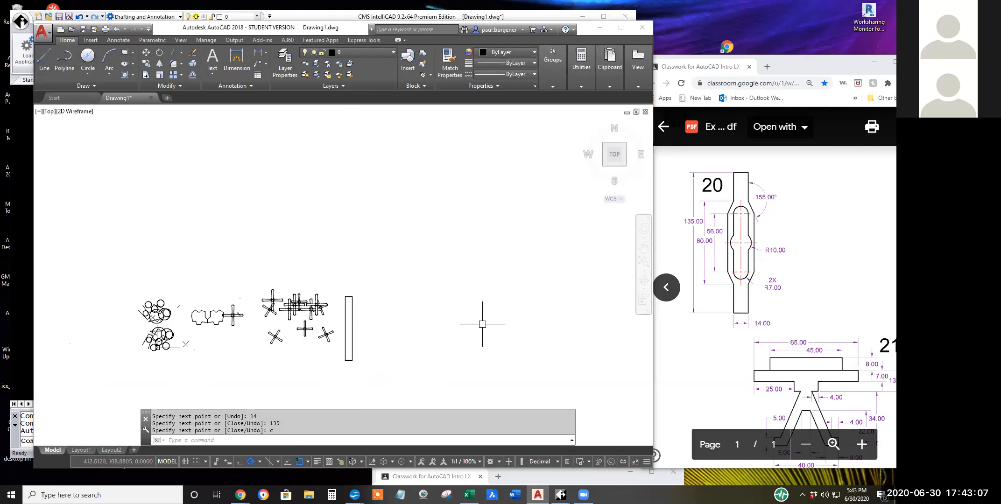
# Draw a horizontal line across the rectangle connecting the midpoints of its two long sides.
pyautogui.scroll(4, 355, 330)
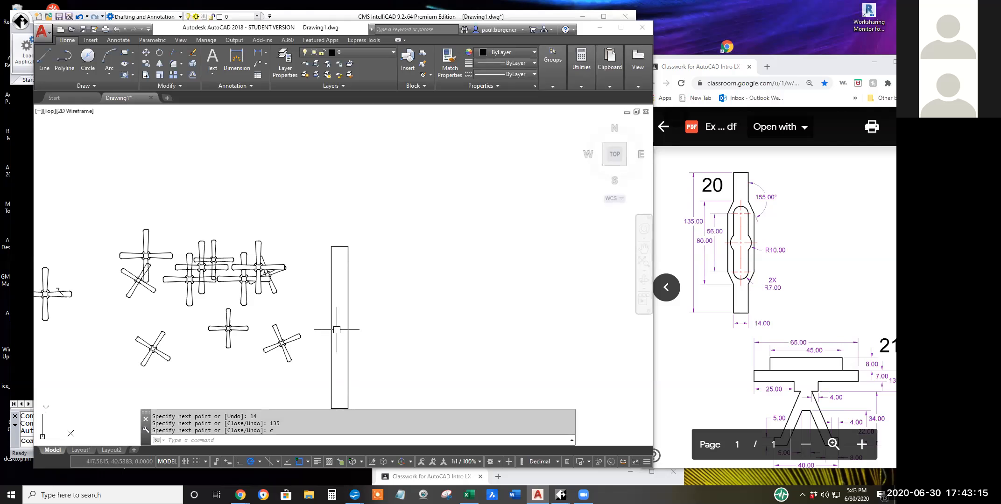
pyautogui.click(45, 58)
pyautogui.click(348, 327)
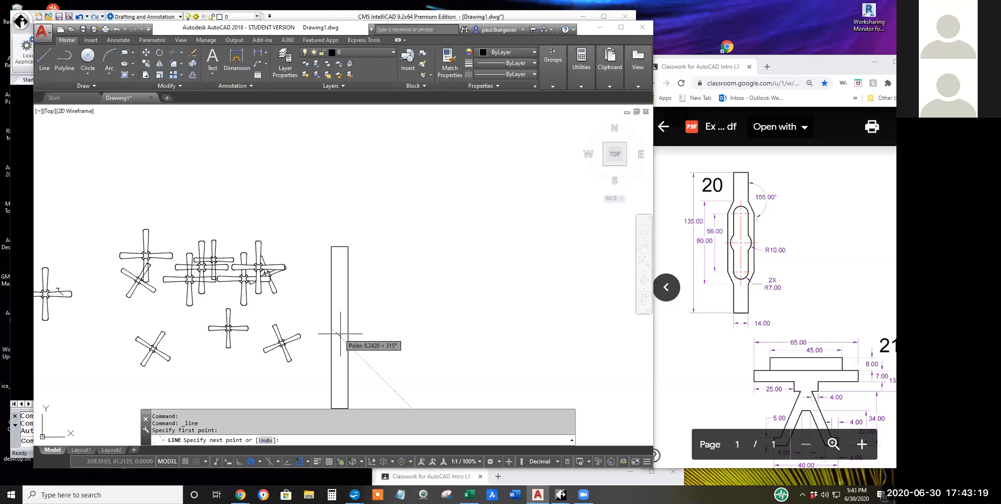
pyautogui.click(331, 327)
pyautogui.press('Return')
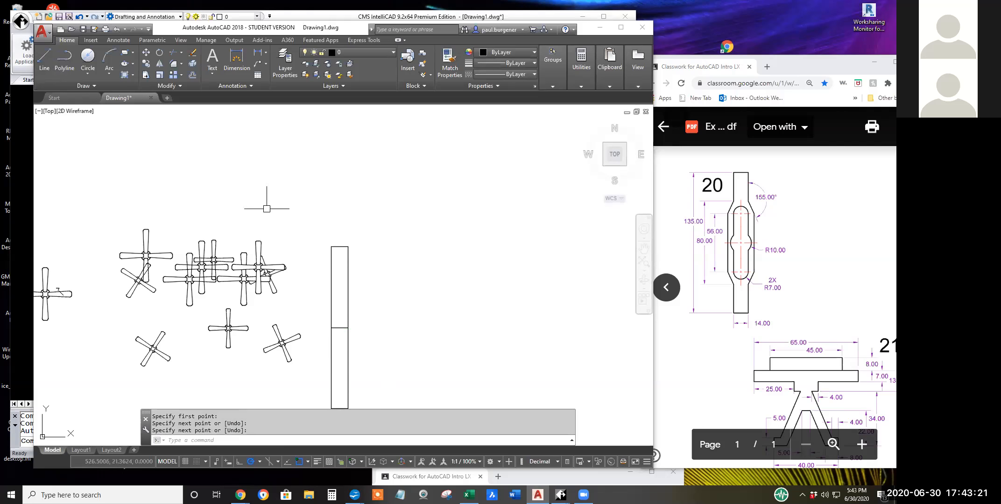
# Draw a circle of radius 10 centred on the midpoint of the rectangle's horizontal middle line.
pyautogui.click(88, 70)
pyautogui.click(114, 92)
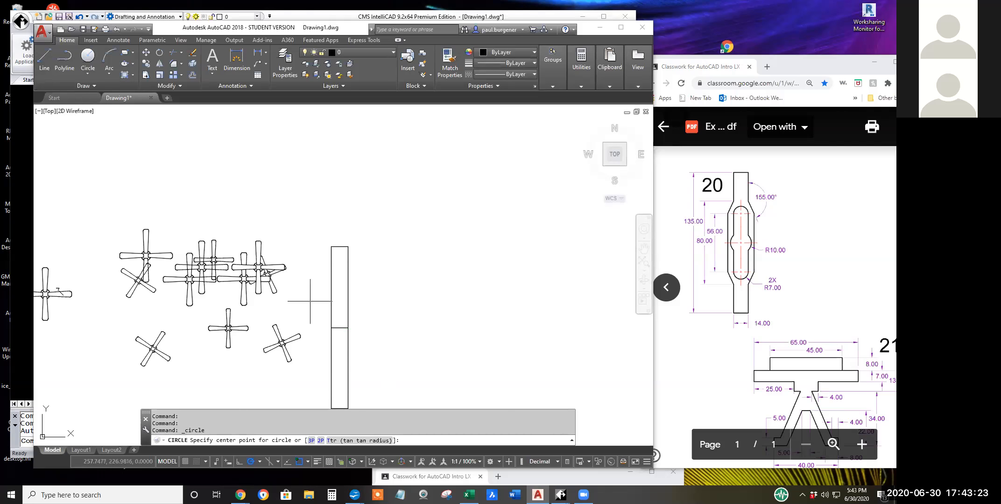
pyautogui.click(339, 328)
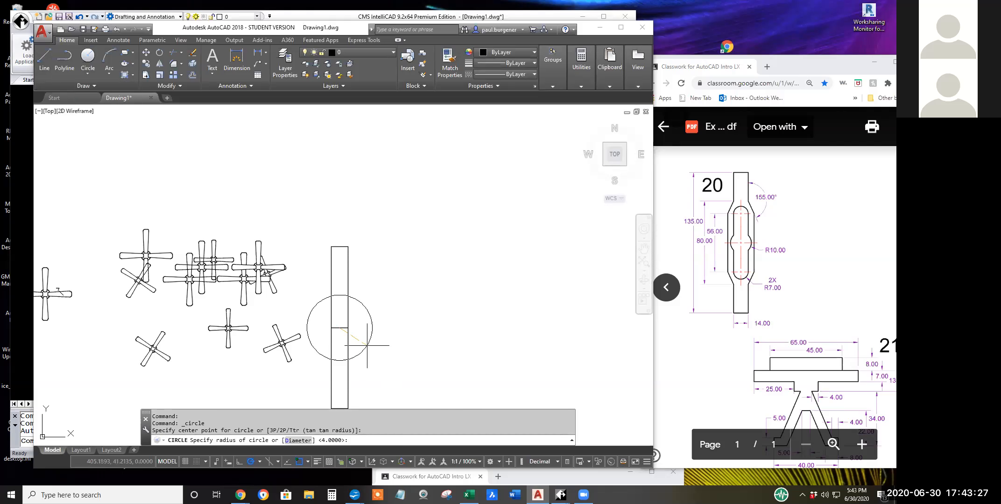
pyautogui.press('Return')
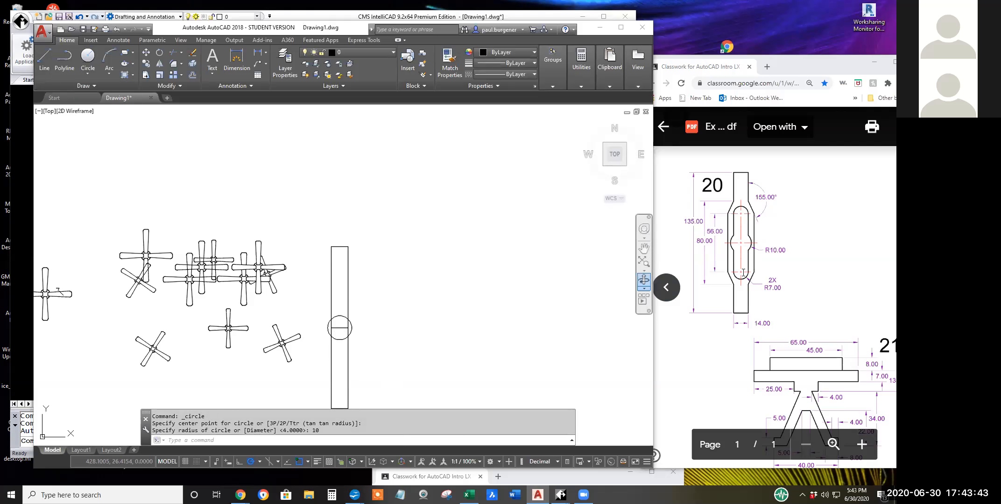
# Draw a 38-unit vertical line straight down from the centre of the radius 10 circle.
pyautogui.click(720, 230)
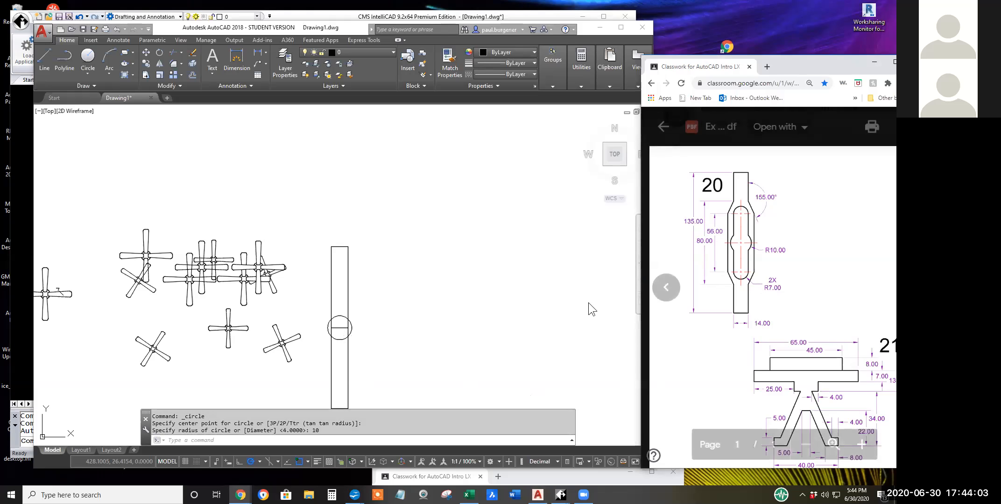
pyautogui.click(49, 55)
pyautogui.moveTo(373, 333); pyautogui.dragTo(409, 253, button='middle')
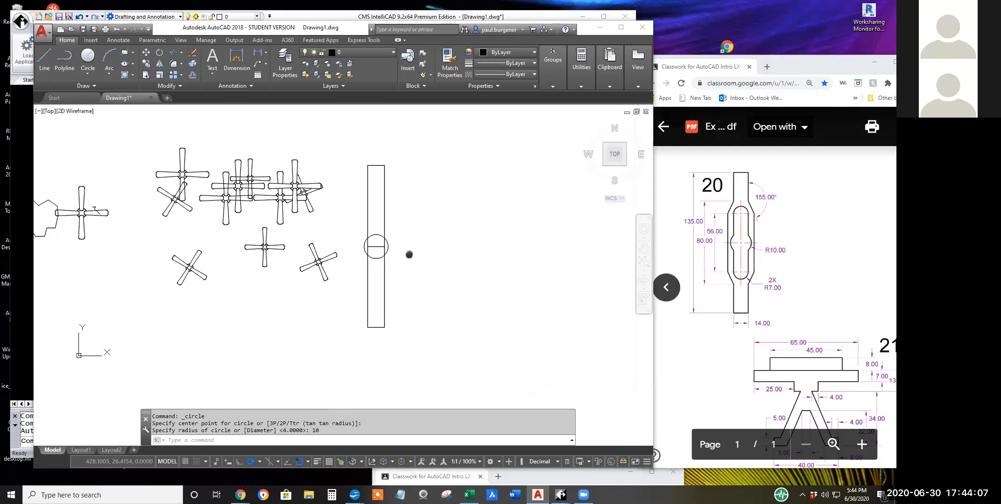
pyautogui.click(45, 56)
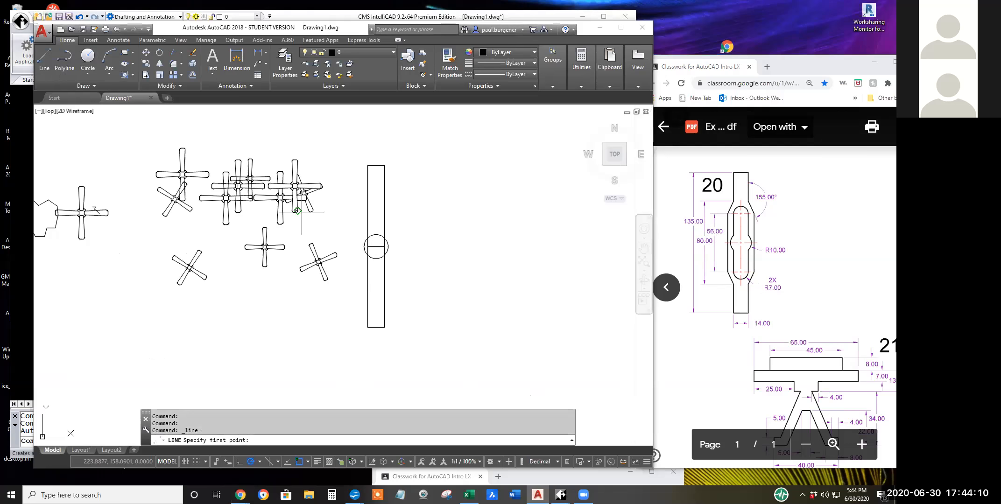
pyautogui.click(375, 247)
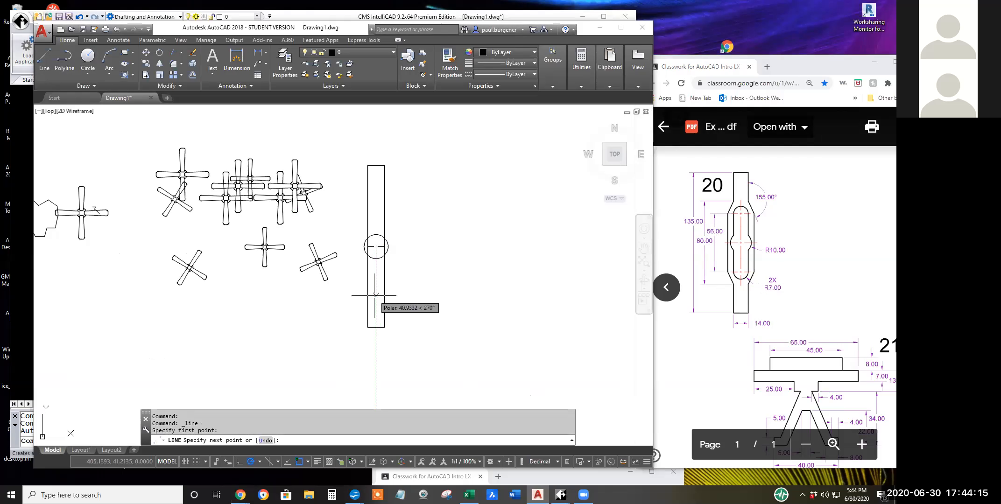
pyautogui.write('38')
pyautogui.press('Return')
pyautogui.press('Return')
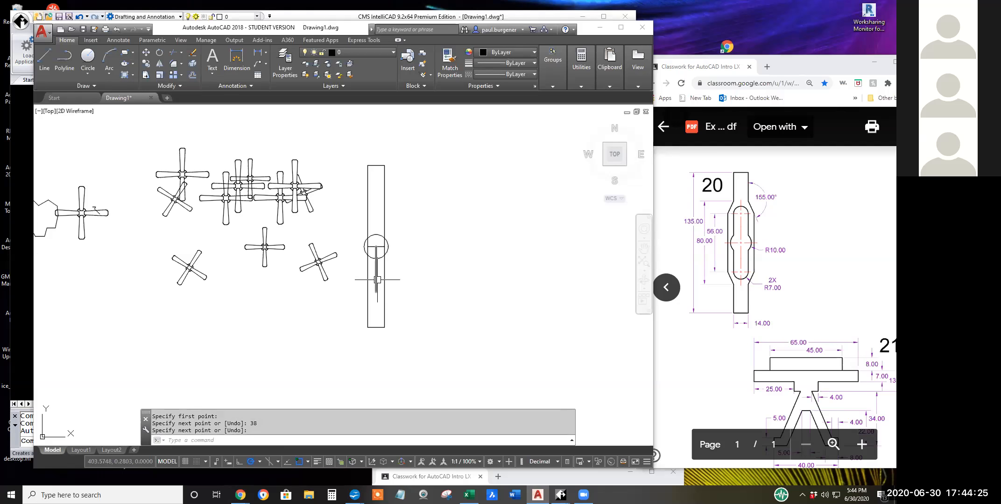
# Check the entered line length in the command history and undo the vertical line below the circle's centre.
pyautogui.write('c')
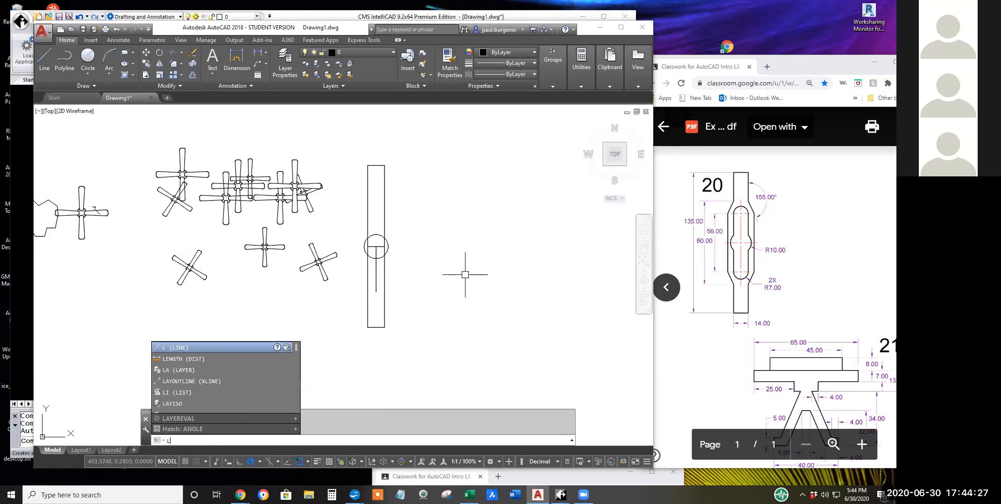
pyautogui.press('BackSpace')
pyautogui.press('F2')
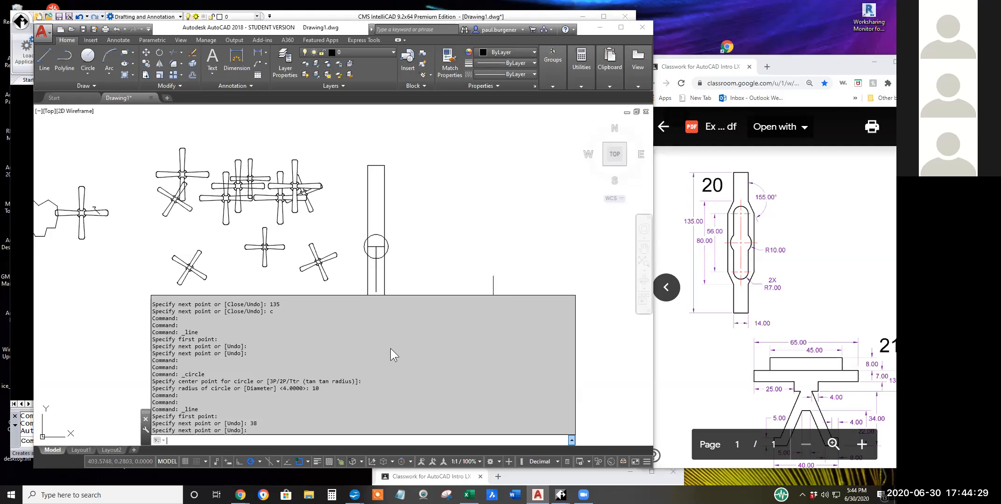
pyautogui.moveTo(259, 424); pyautogui.dragTo(250, 424)
pyautogui.press('Escape')
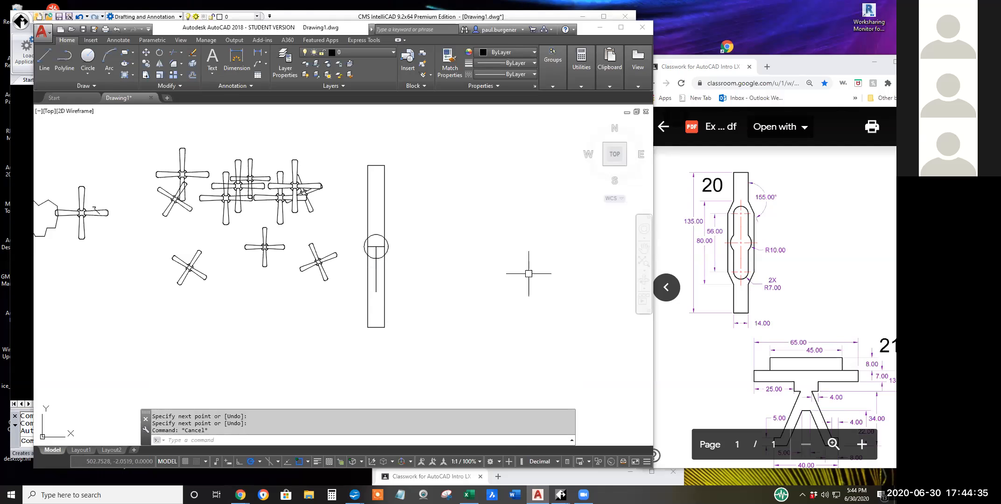
pyautogui.click(117, 29)
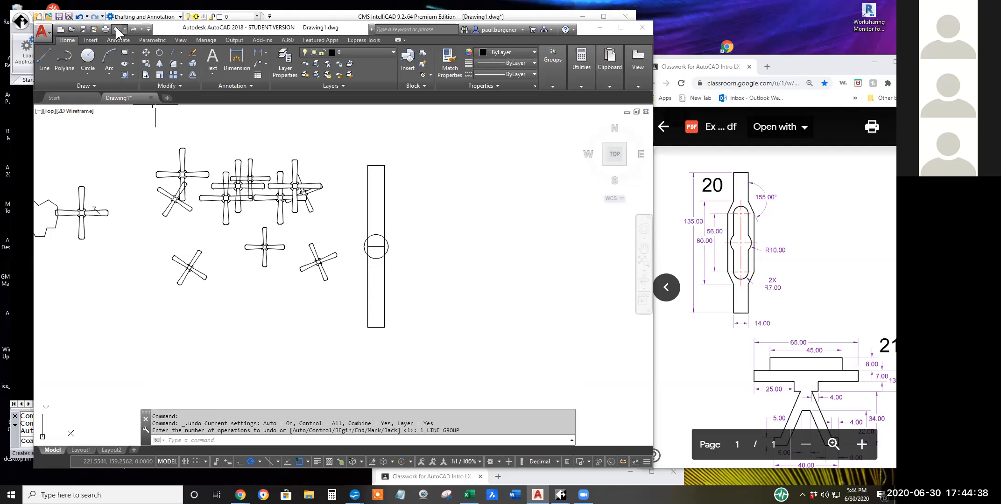
# Draw a 28-unit vertical line straight down from the centre of the radius 10 circle.
pyautogui.click(44, 58)
pyautogui.click(376, 246)
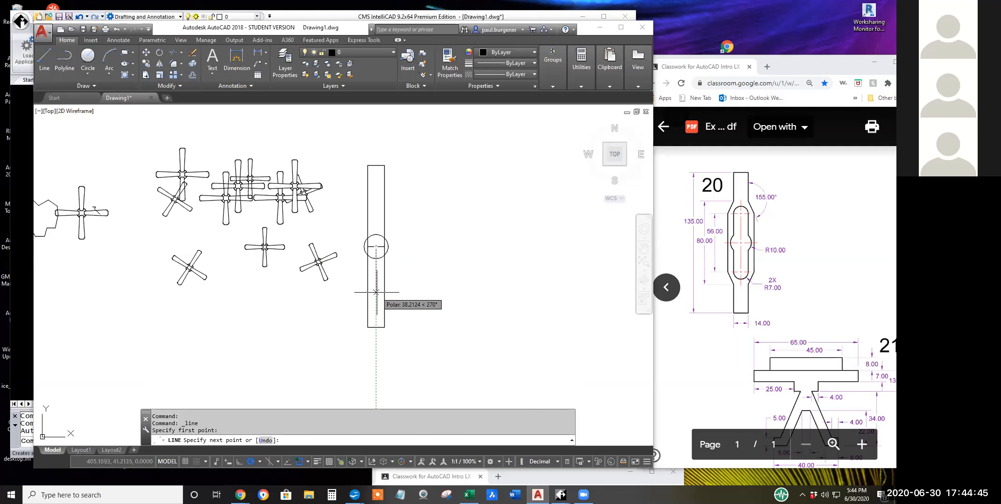
pyautogui.click(180, 86)
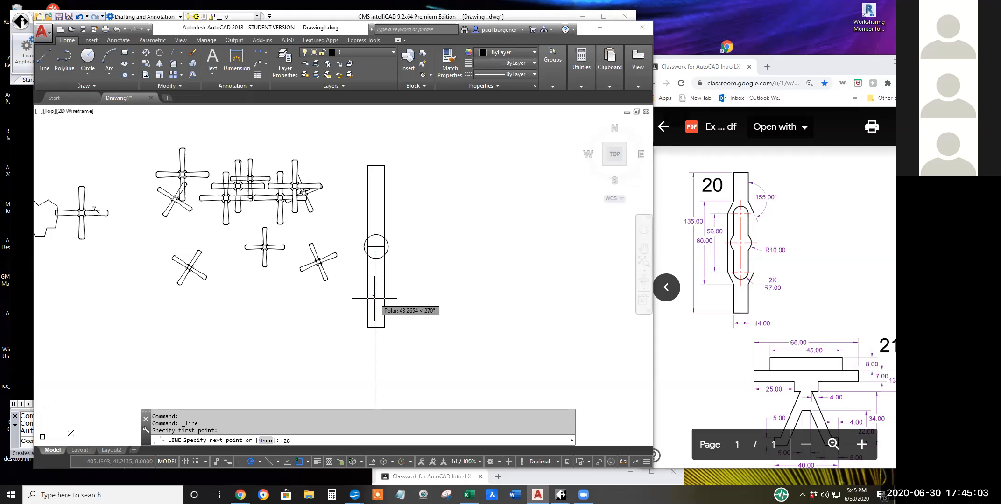
pyautogui.press('Return')
pyautogui.press('Return')
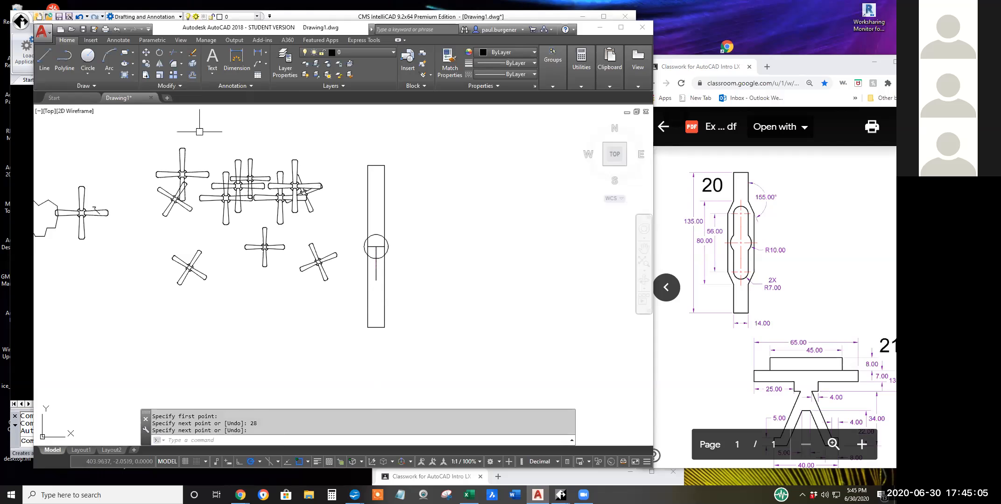
# Draw a circle of radius 7 centred on the lower end of the 28-unit line.
pyautogui.click(88, 57)
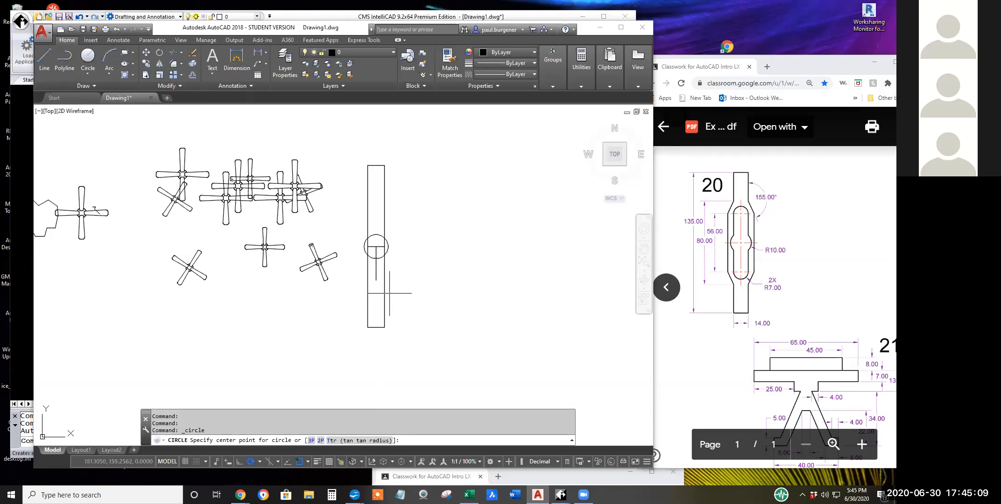
pyautogui.click(375, 280)
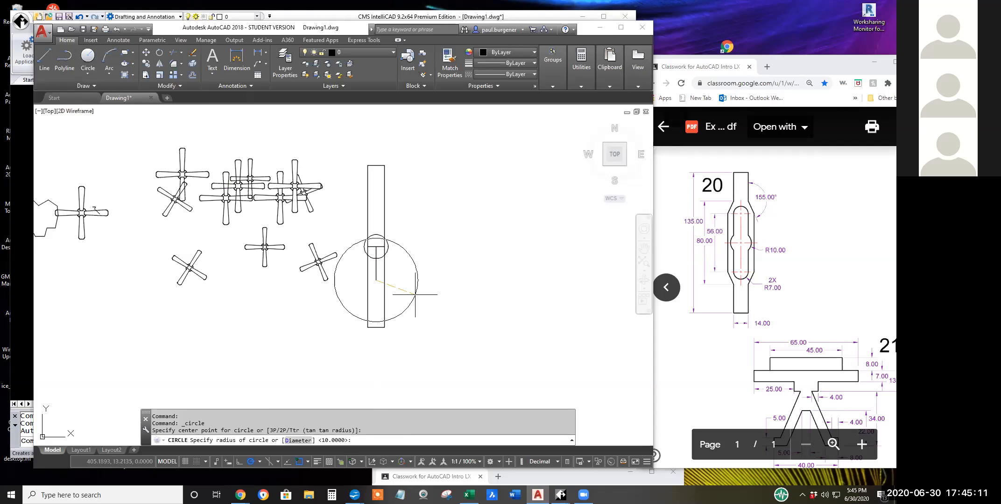
pyautogui.write('7')
pyautogui.press('Return')
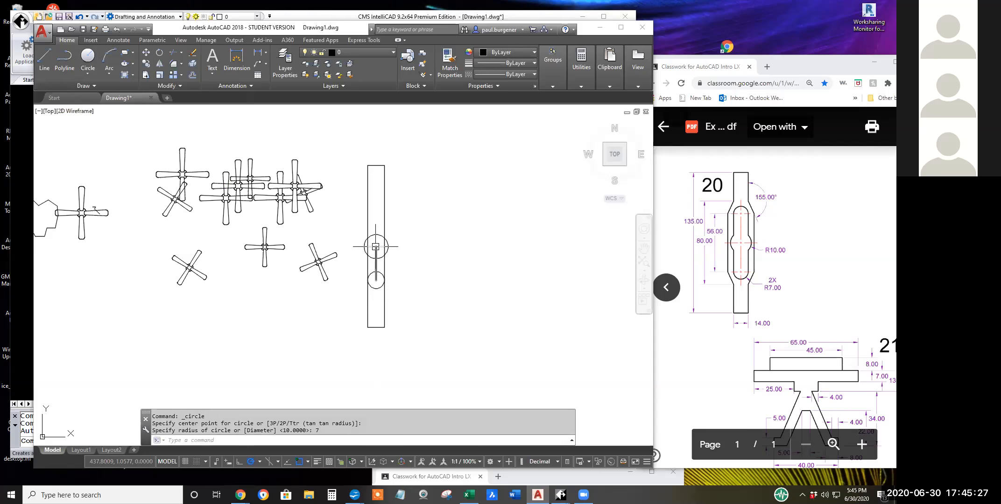
# Draw a 40-unit vertical line straight up from the centre of the radius 10 circle.
pyautogui.click(44, 59)
pyautogui.click(376, 246)
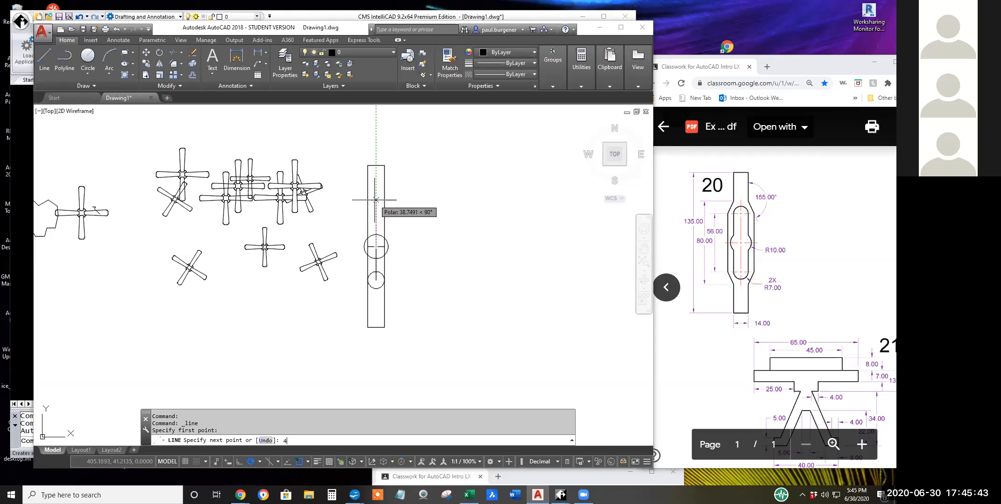
pyautogui.write('0')
pyautogui.press('Return')
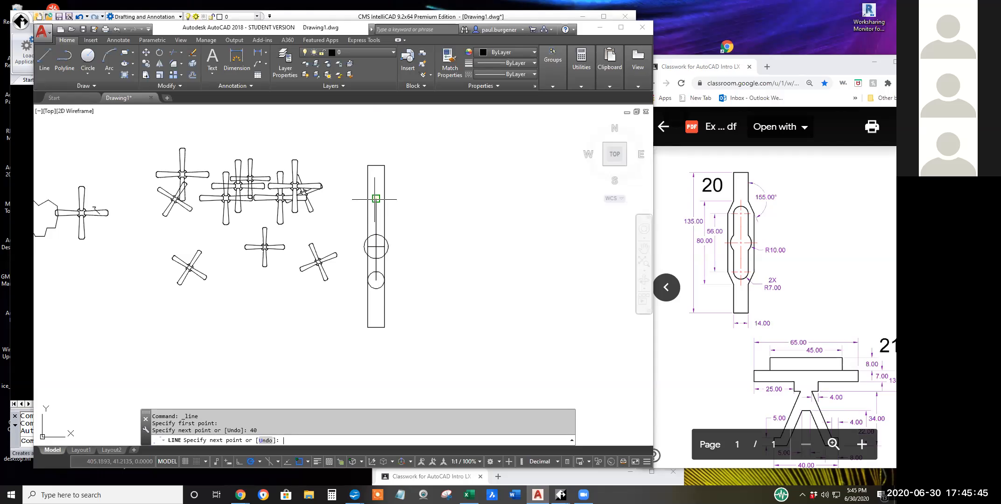
pyautogui.press('Return')
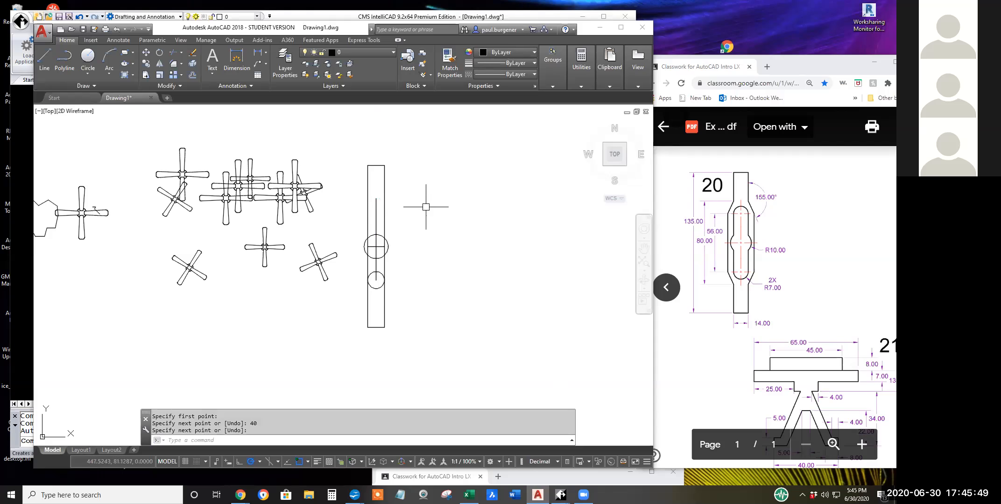
# Draw a line from the upper end of the 40-unit line across to the bar's right edge and straight up past its top.
pyautogui.scroll(4, 415, 208)
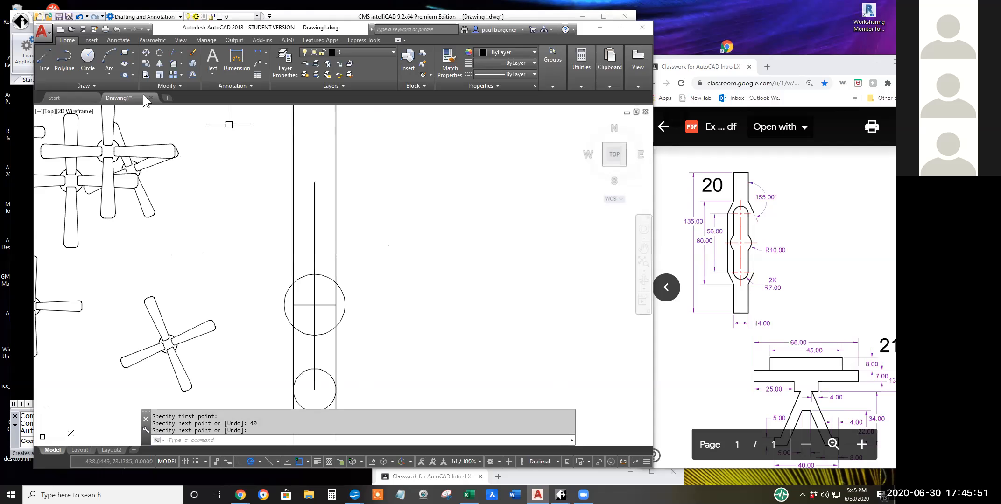
pyautogui.click(44, 59)
pyautogui.click(314, 183)
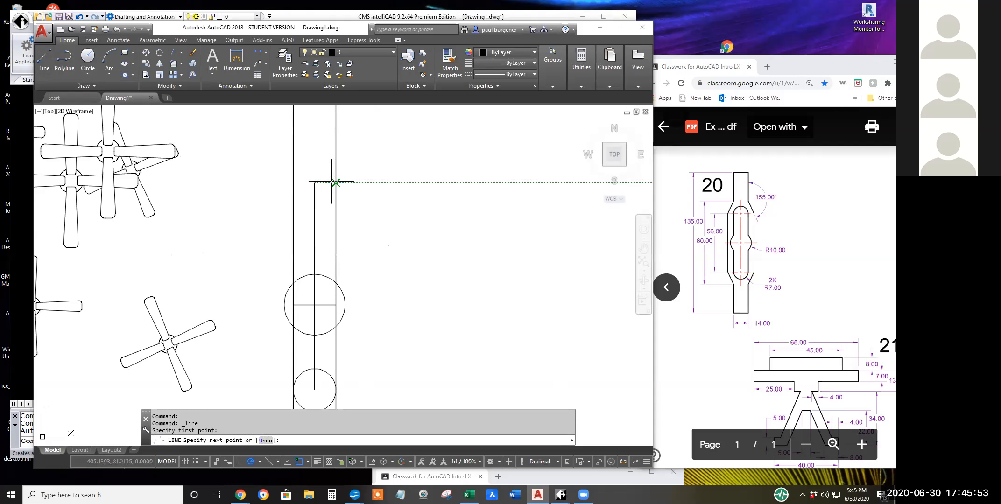
pyautogui.click(336, 183)
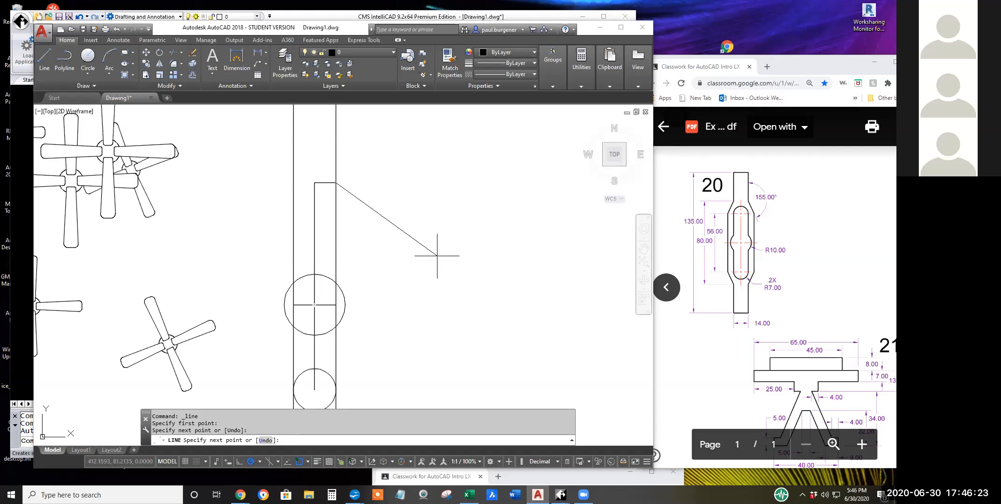
pyautogui.moveTo(429, 255); pyautogui.dragTo(447, 429, button='middle')
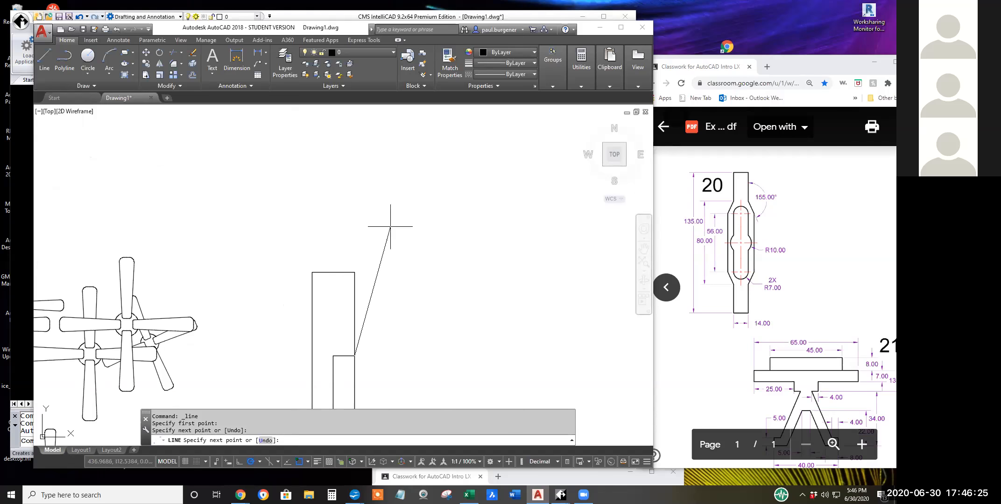
pyautogui.click(354, 174)
pyautogui.press('Return')
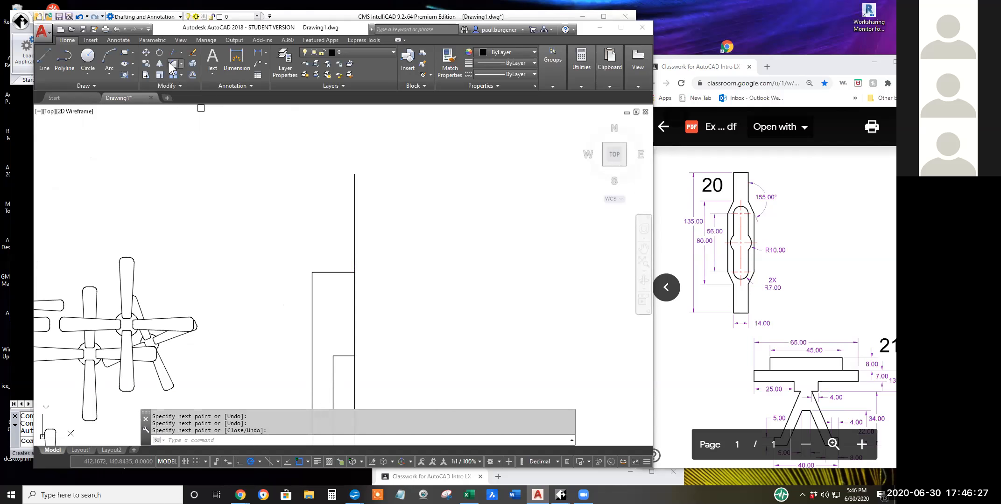
# Rotate the new vertical line by -155 degrees about its lower end on the bar's right edge.
pyautogui.click(159, 52)
pyautogui.click(356, 240)
pyautogui.press('Return')
pyautogui.scroll(-2, 392, 163)
pyautogui.click(368, 282)
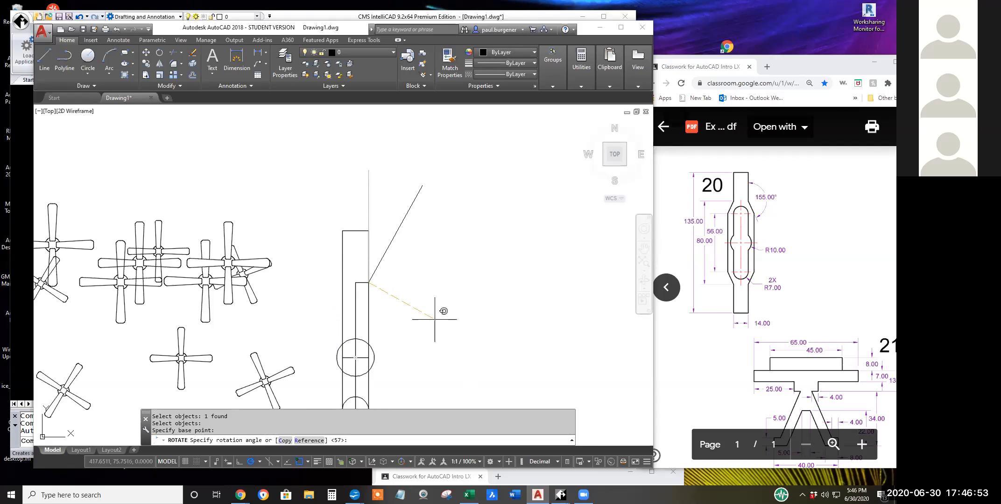
pyautogui.write('-155')
pyautogui.press('Return')
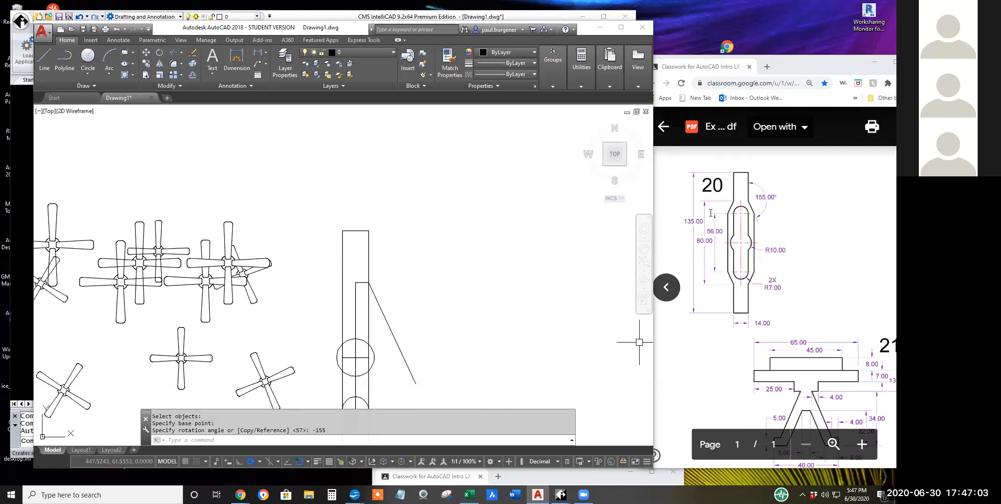
pyautogui.click(44, 54)
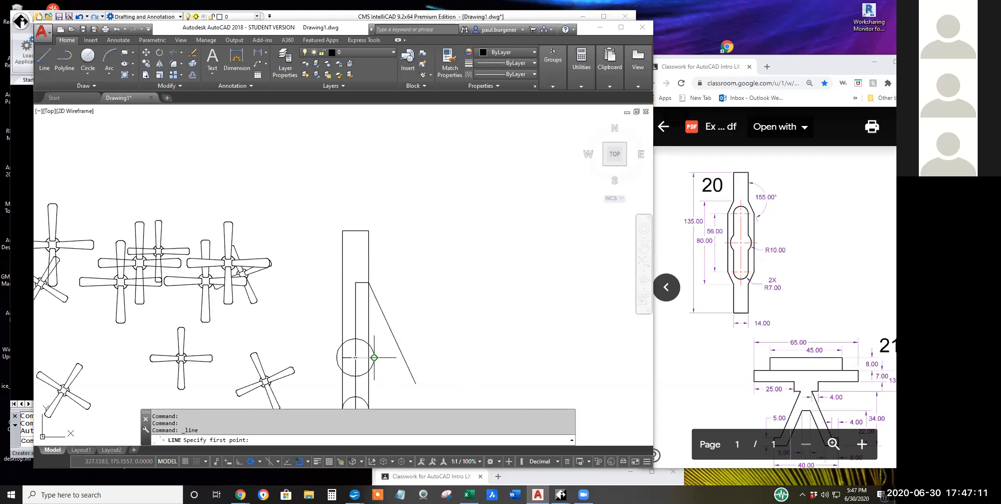
pyautogui.scroll(-5, 411, 326)
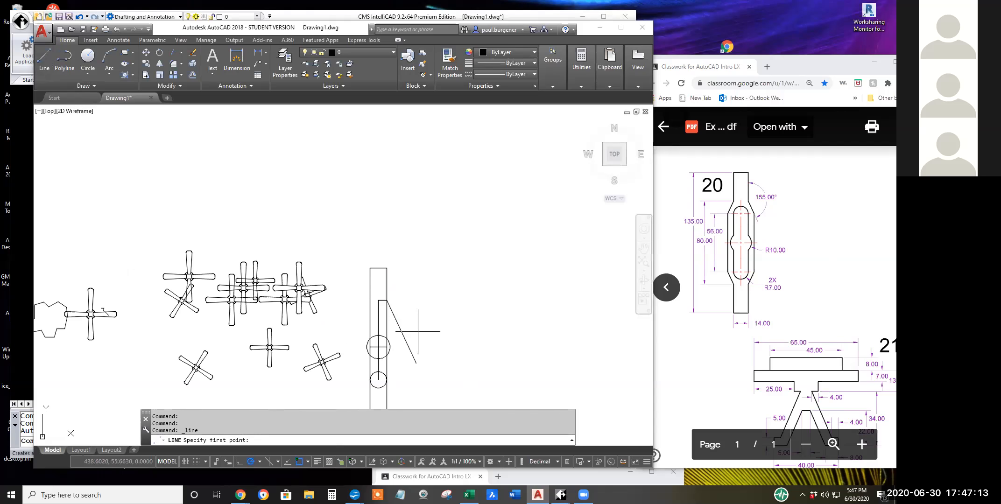
pyautogui.scroll(6, 422, 353)
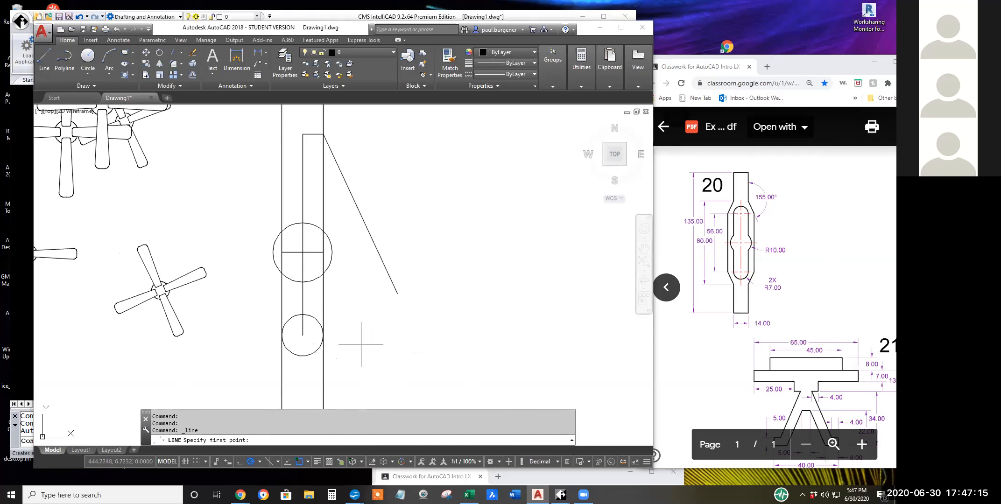
pyautogui.scroll(1, 369, 357)
pyautogui.scroll(-6, 380, 367)
pyautogui.press('Escape')
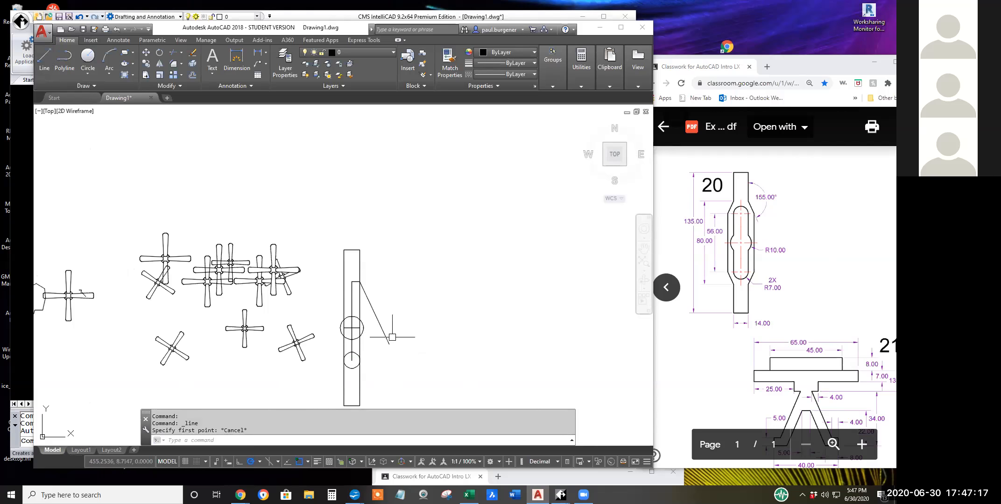
# Mirror the lower radius 7 circle about the horizontal line through the radius 10 circle's centre, keeping the original.
pyautogui.click(159, 63)
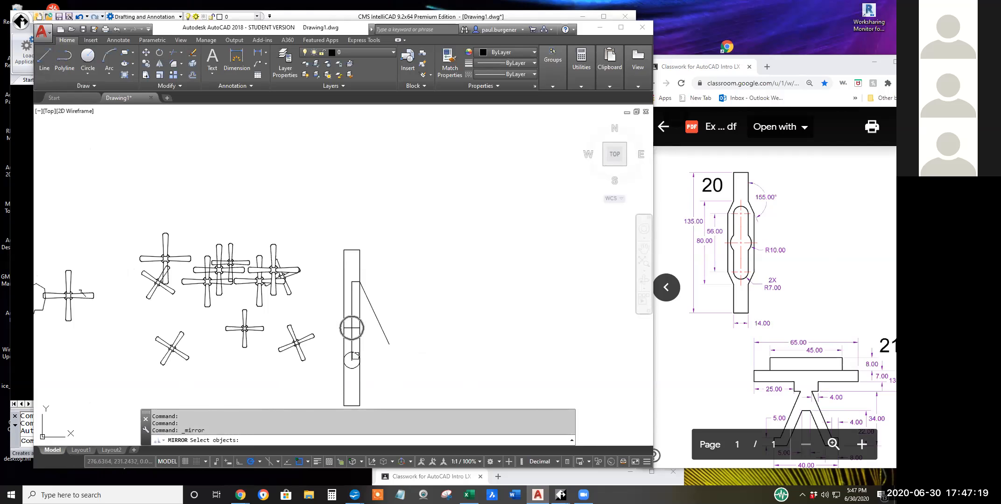
pyautogui.click(353, 368)
pyautogui.press('Return')
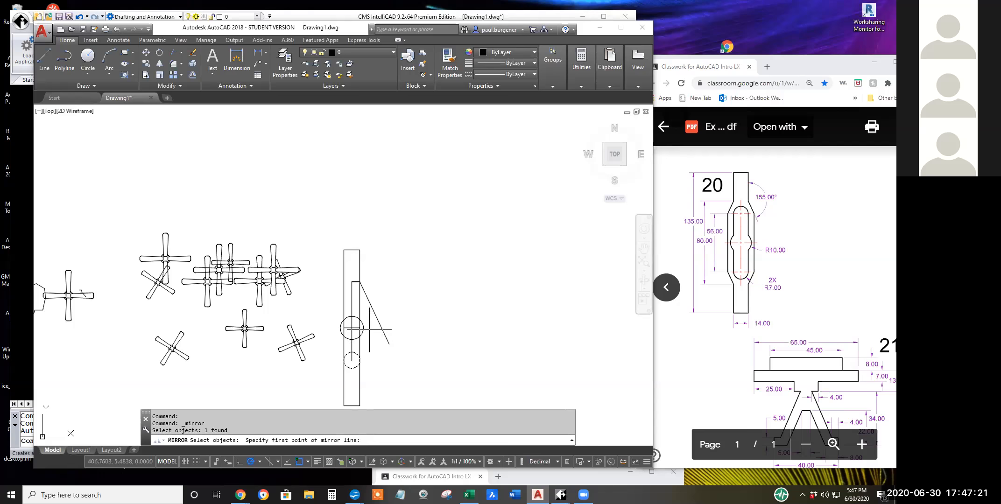
pyautogui.click(351, 329)
pyautogui.click(403, 328)
pyautogui.press('Return')
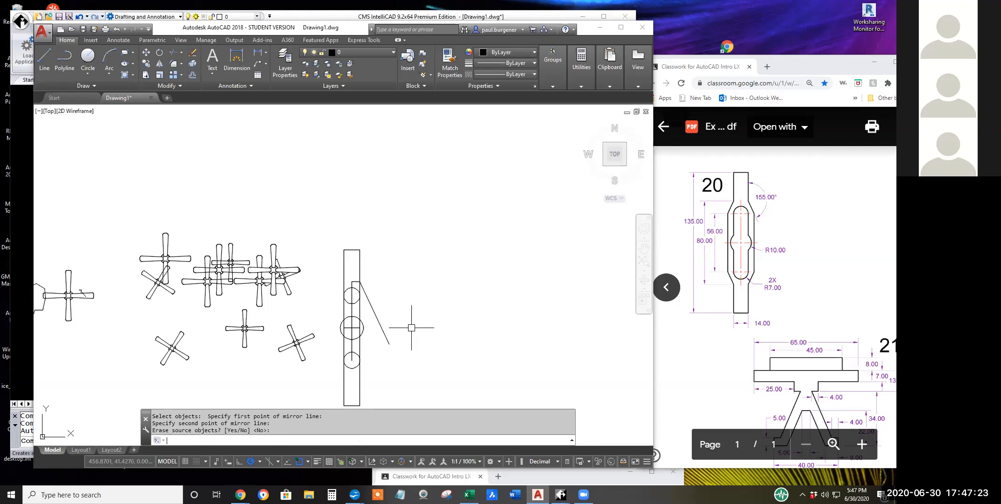
# Draw a horizontal line from the upper radius 7 circle's right quadrant to the sloped line.
pyautogui.scroll(8, 359, 301)
pyautogui.scroll(2, 359, 300)
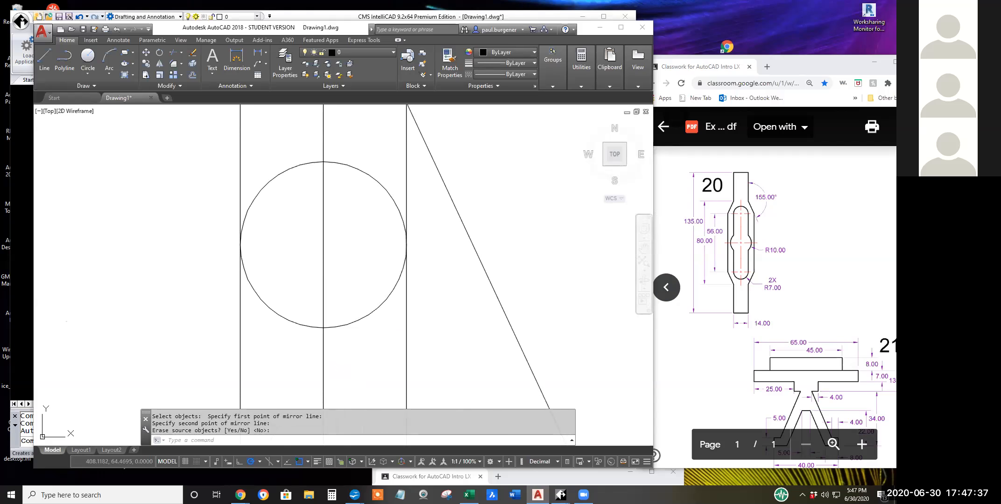
pyautogui.click(44, 60)
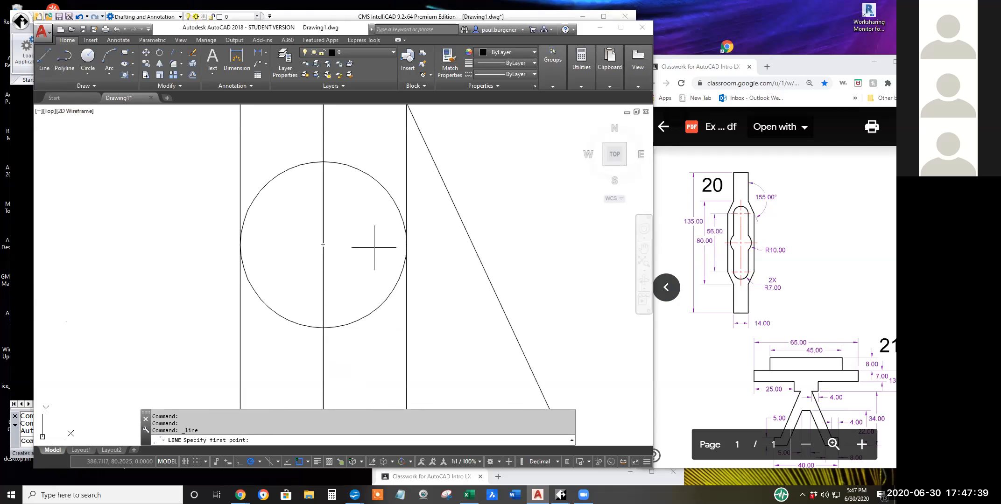
pyautogui.click(406, 244)
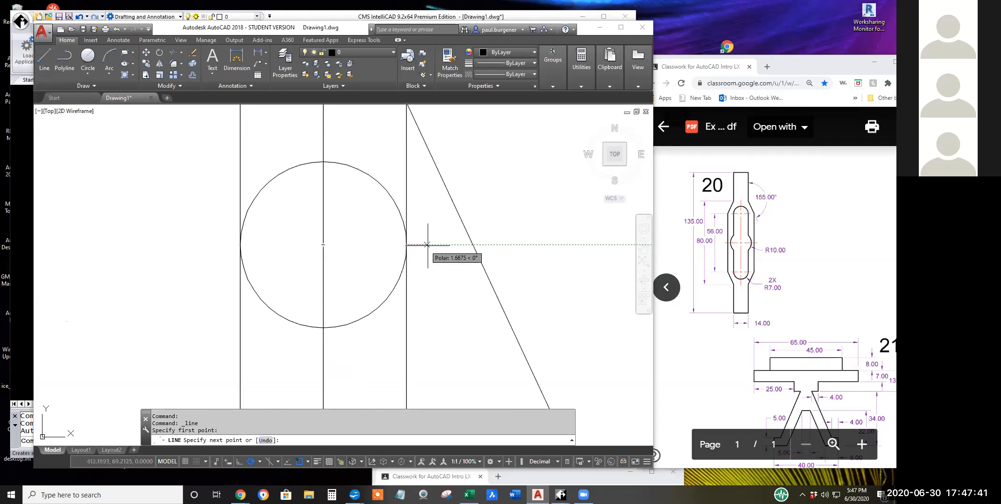
pyautogui.click(472, 244)
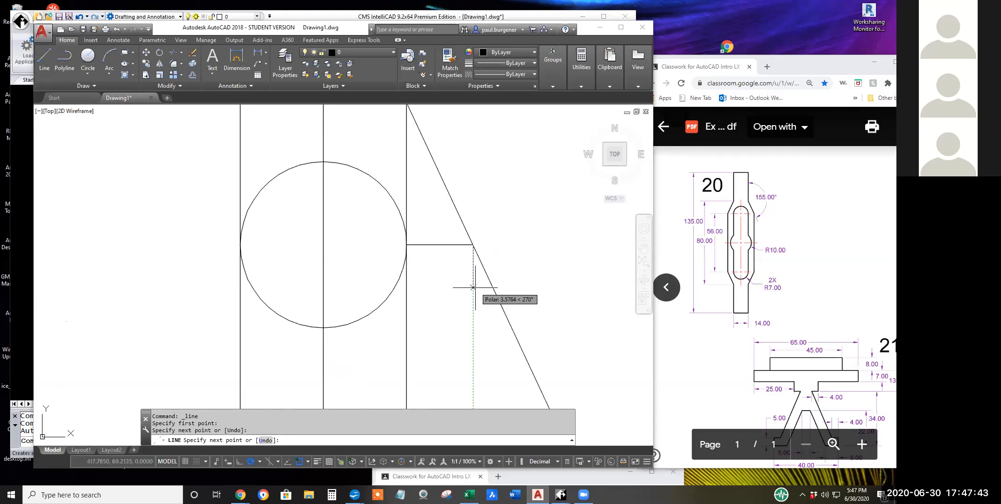
pyautogui.press('Return')
pyautogui.scroll(-5, 529, 330)
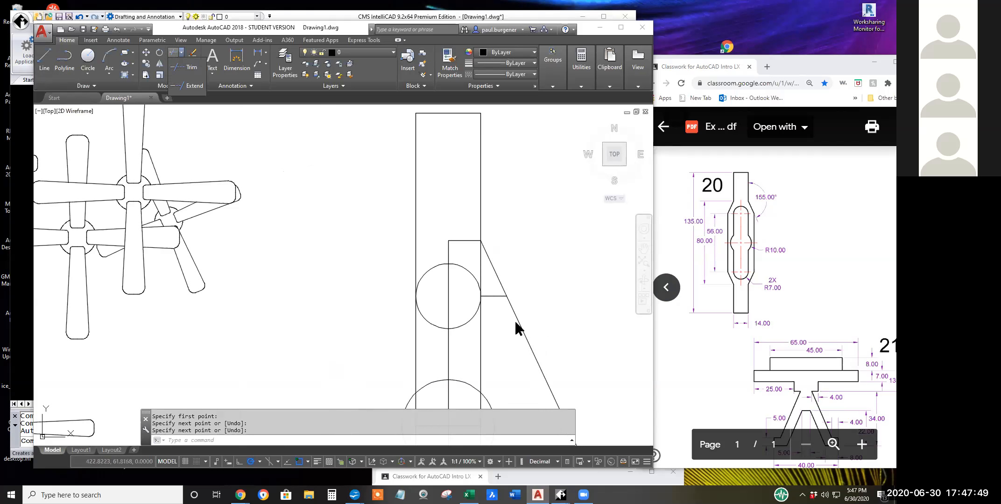
# Trim the sloped line below its intersection with the short horizontal line.
pyautogui.click(184, 67)
pyautogui.press('Return')
pyautogui.click(516, 321)
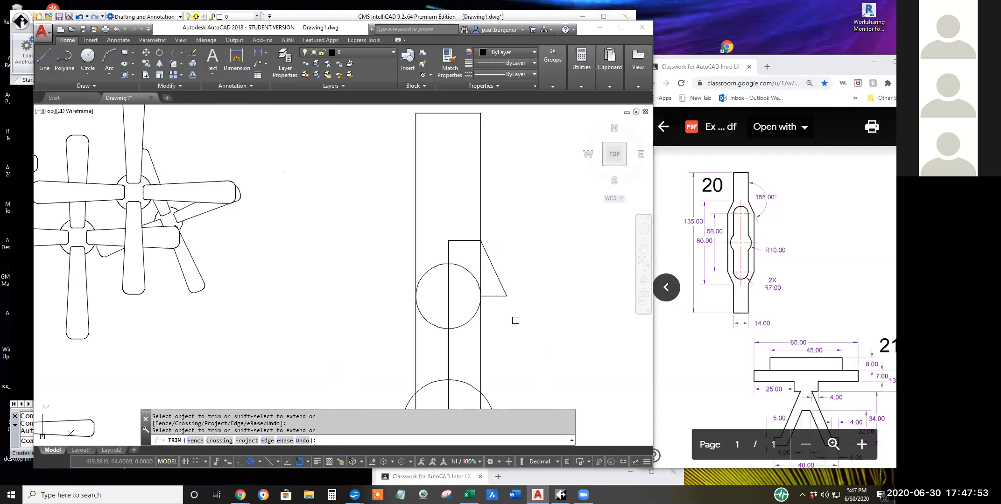
pyautogui.scroll(-2, 526, 320)
pyautogui.moveTo(525, 319); pyautogui.dragTo(471, 274, button='middle')
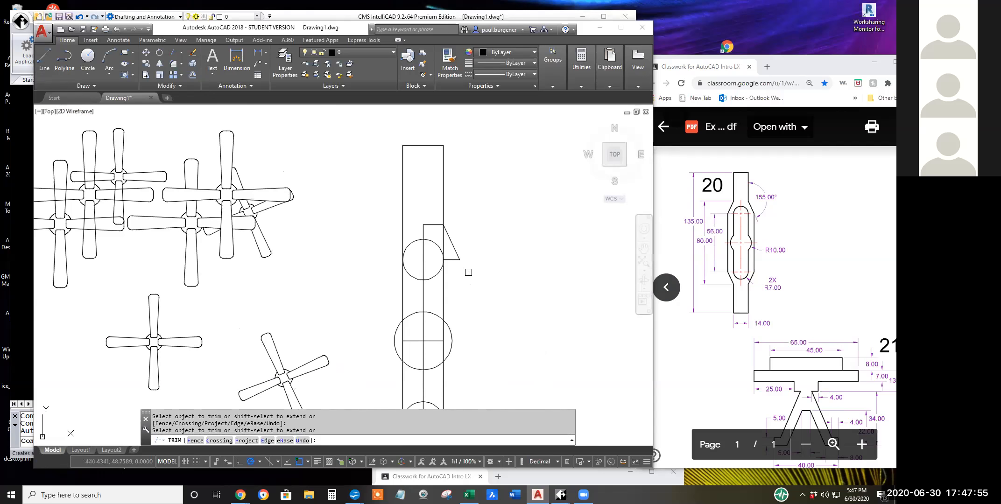
pyautogui.click(454, 260)
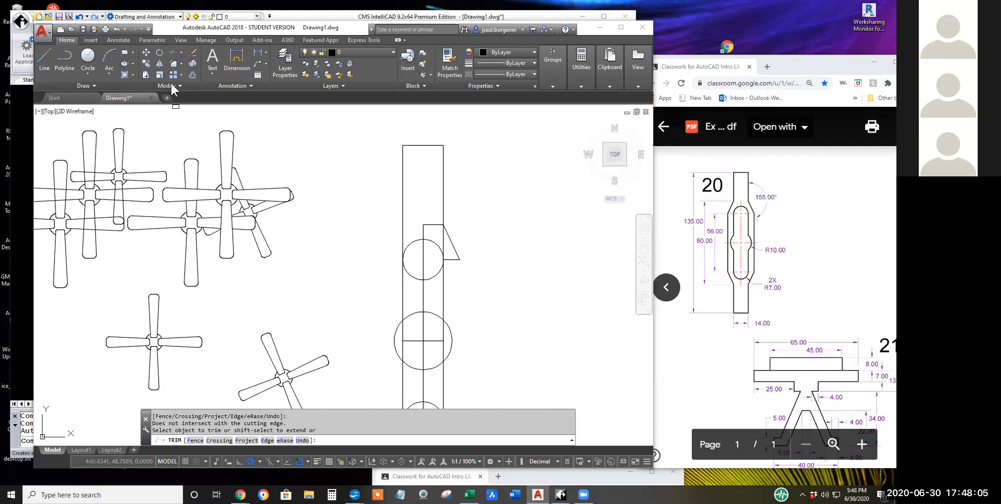
# Mirror the shortened sloped line about the bar's vertical centreline, keeping the original.
pyautogui.click(159, 63)
pyautogui.click(450, 239)
pyautogui.press('Return')
pyautogui.click(423, 225)
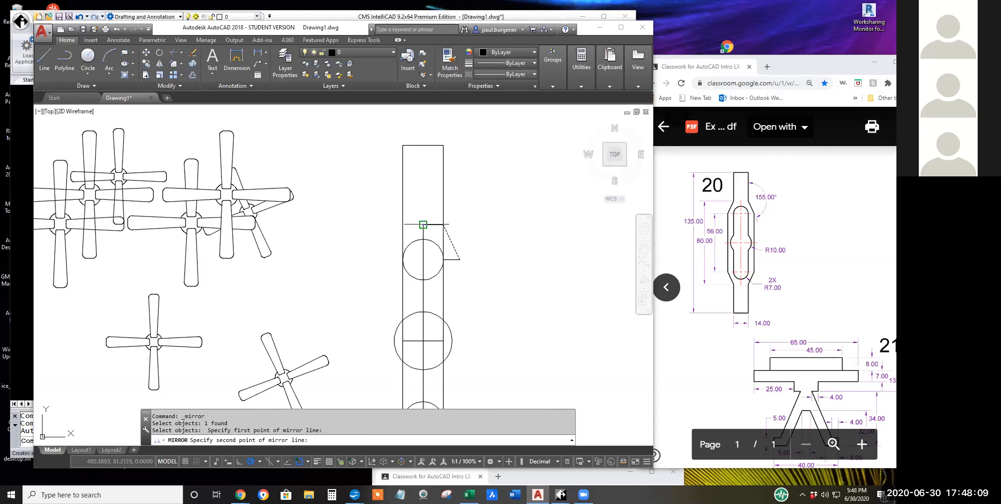
pyautogui.click(423, 199)
pyautogui.press('Return')
# Mirror both sloped lines about the horizontal line through the radius 10 circle's centre, keeping the originals.
pyautogui.press('Return')
pyautogui.click(395, 243)
pyautogui.click(458, 248)
pyautogui.press('Return')
pyautogui.click(443, 340)
pyautogui.moveTo(475, 341); pyautogui.dragTo(481, 259, button='middle')
pyautogui.click(481, 259)
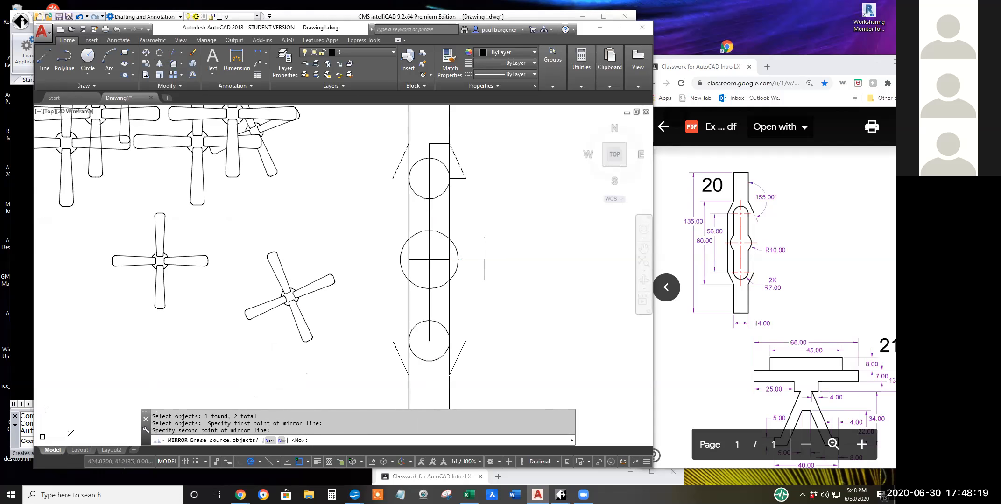
pyautogui.press('Return')
# Join the outer ends of the upper and lower sloped lines with a vertical line on each side of the bar.
pyautogui.scroll(-2, 519, 299)
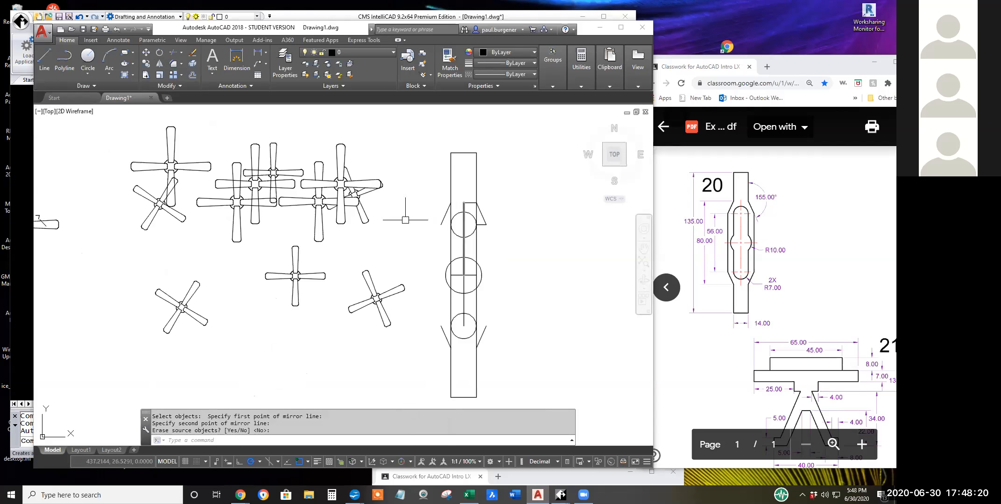
pyautogui.click(47, 58)
pyautogui.click(486, 225)
pyautogui.click(486, 326)
pyautogui.press('Return')
pyautogui.press('Return')
pyautogui.click(440, 225)
pyautogui.click(441, 326)
pyautogui.press('Return')
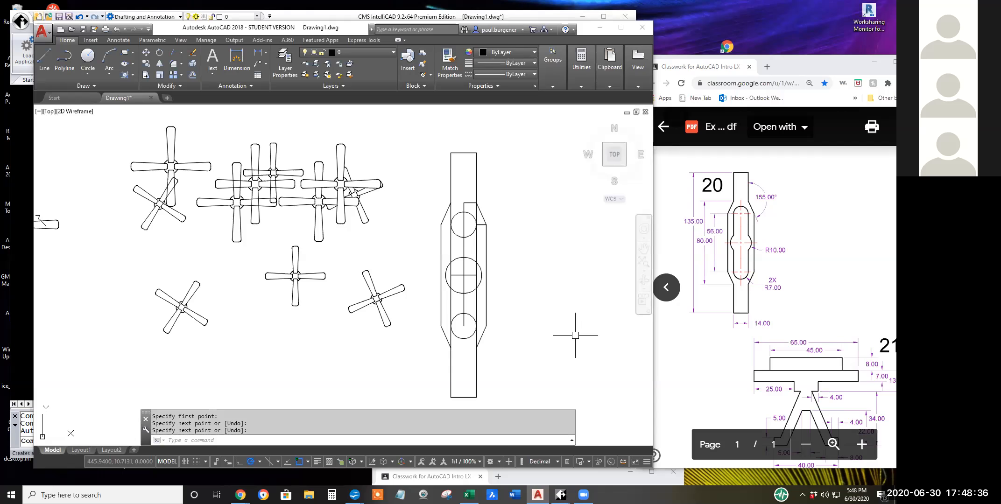
# Trim away the lower arc of the upper radius 7 circle and the radius 10 circle's upper arc between the bar edges.
pyautogui.click(171, 50)
pyautogui.press('Return')
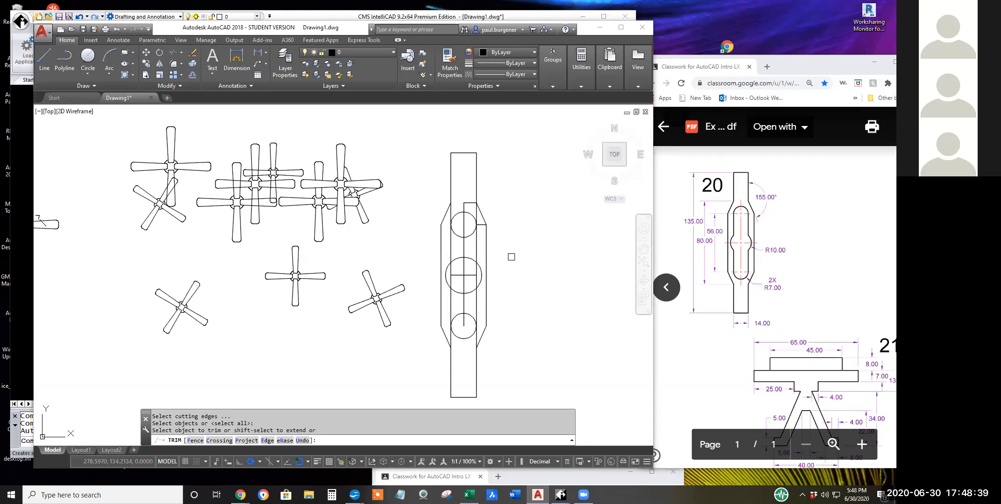
pyautogui.click(470, 237)
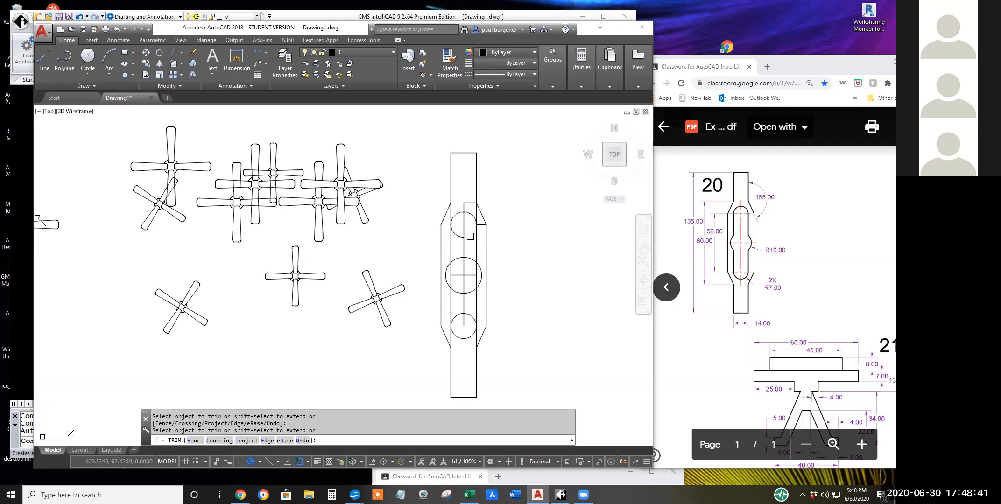
pyautogui.click(458, 260)
pyautogui.click(471, 260)
# Trim the bar edges inside the radius 10 circle and the vertical centreline within the upper half of the slot.
pyautogui.scroll(6, 471, 275)
pyautogui.click(473, 286)
pyautogui.click(370, 295)
pyautogui.click(370, 260)
pyautogui.click(420, 276)
pyautogui.scroll(-4, 422, 278)
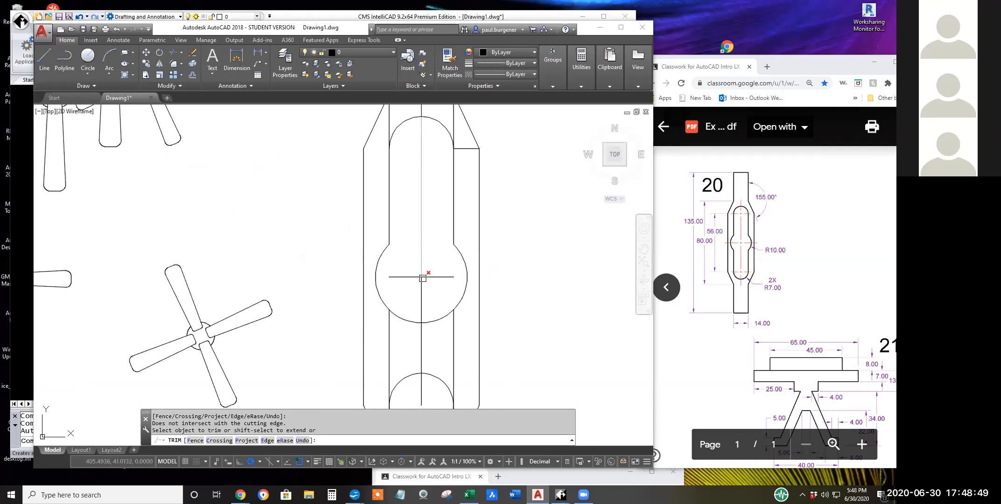
pyautogui.click(423, 191)
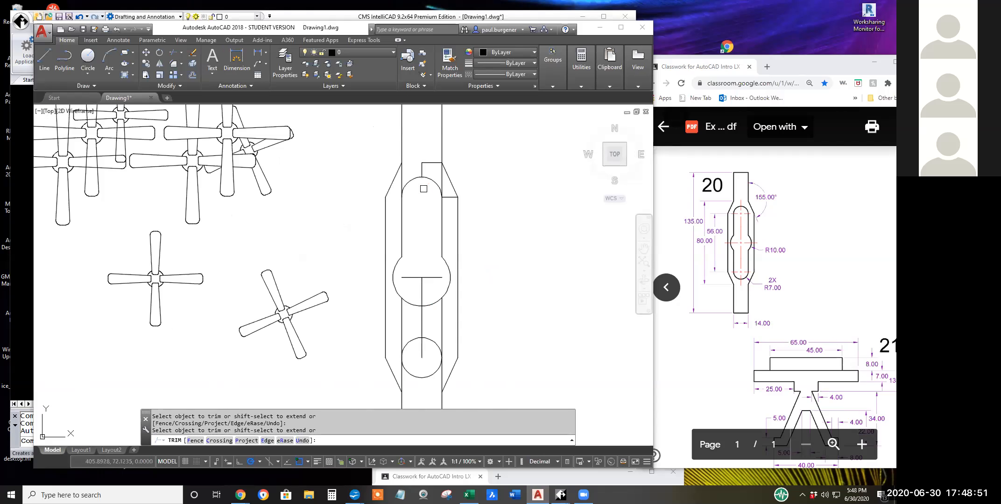
# Trim both bar edges between the upper sloped shoulders and the slot's rounded upper end.
pyautogui.click(440, 202)
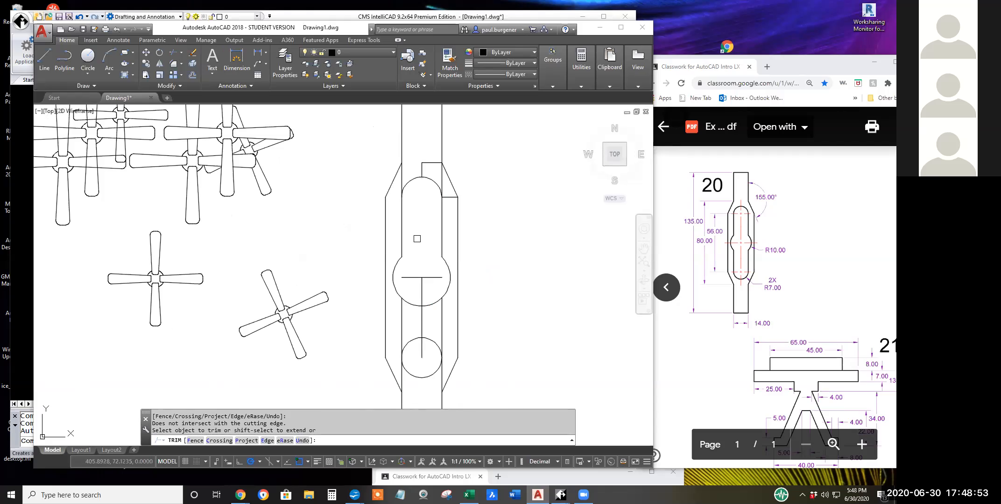
pyautogui.click(441, 176)
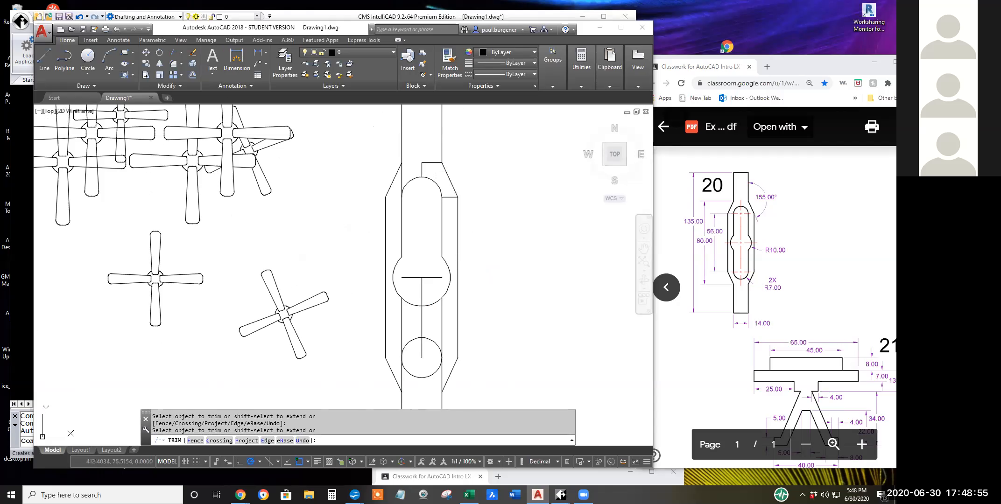
pyautogui.click(401, 176)
pyautogui.click(410, 182)
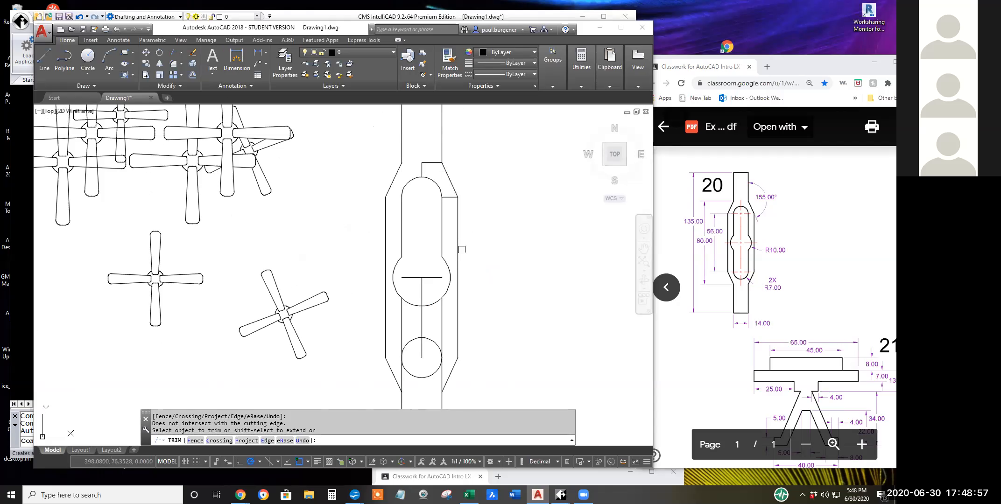
# Trim the radius 10 circle's lower arc between the bar edges and the lower radius 7 circle's upper arc.
pyautogui.click(442, 312)
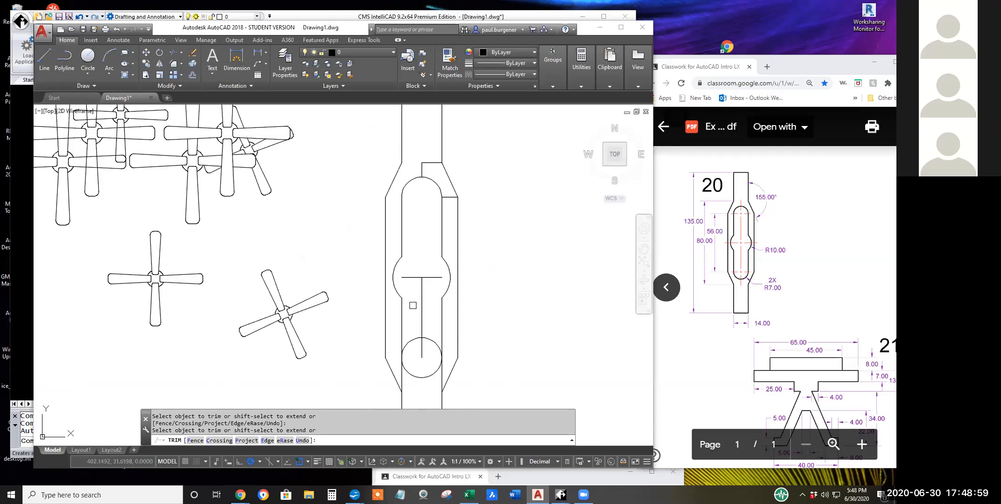
pyautogui.click(431, 340)
pyautogui.scroll(-4, 606, 286)
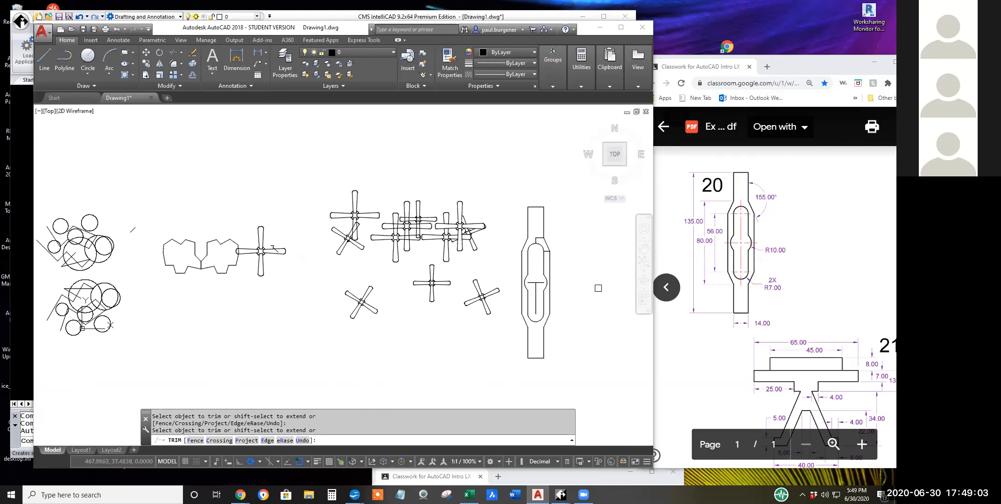
# Erase the leftover construction lines at the bar's upper shoulder and inside the slot.
pyautogui.moveTo(604, 284); pyautogui.dragTo(500, 283, button='middle')
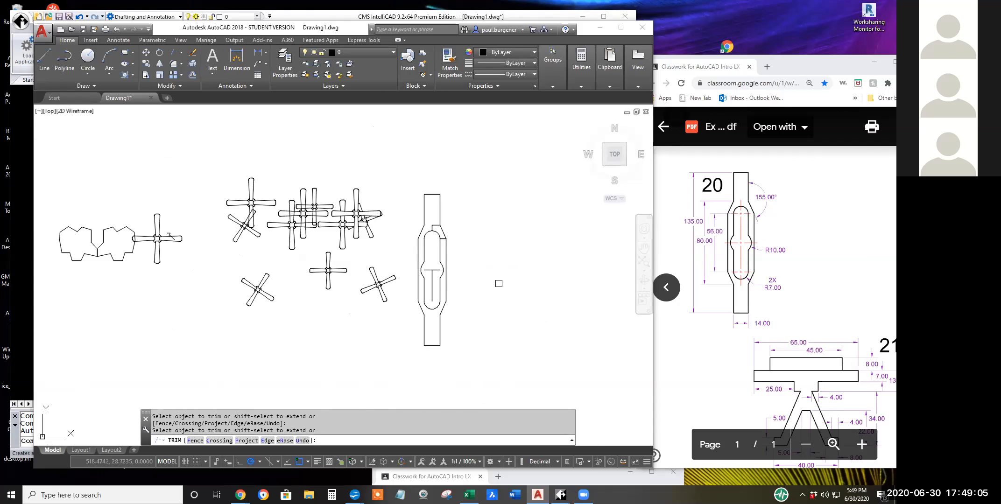
pyautogui.press('Escape')
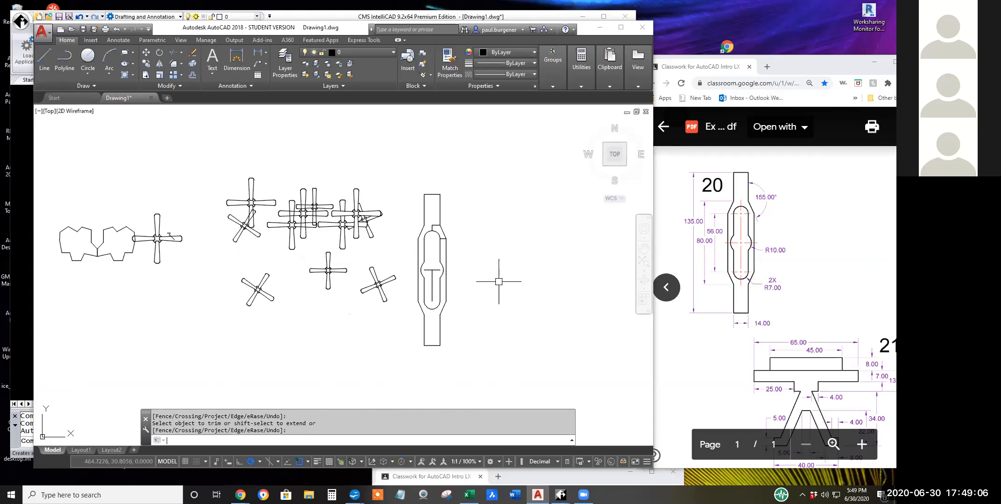
pyautogui.click(192, 52)
pyautogui.scroll(6, 419, 225)
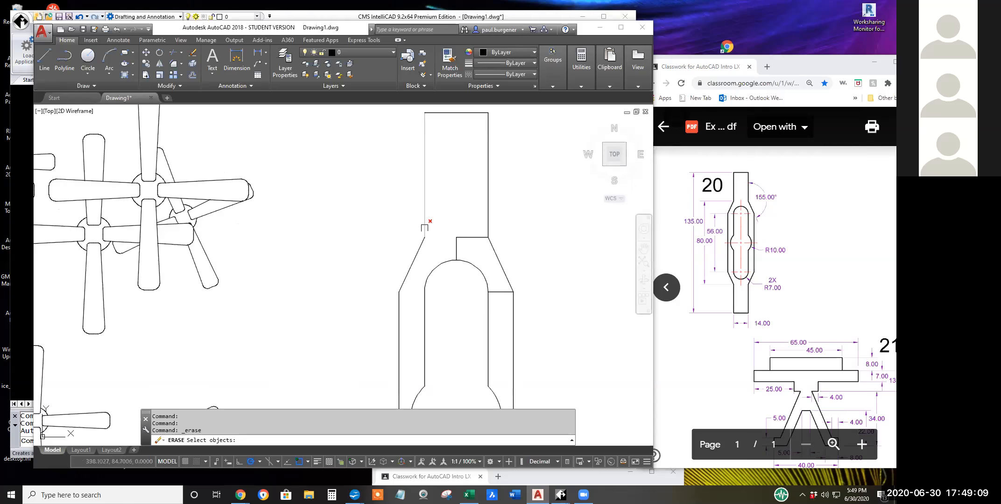
pyautogui.moveTo(446, 226)
pyautogui.mouseDown()
pyautogui.moveTo(526, 271)
pyautogui.moveTo(569, 333)
pyautogui.mouseUp()
pyautogui.moveTo(553, 349); pyautogui.dragTo(538, 173, button='middle')
pyautogui.moveTo(448, 234); pyautogui.dragTo(438, 273)
pyautogui.press('Return')
pyautogui.scroll(-4, 590, 320)
pyautogui.scroll(-2, 590, 321)
pyautogui.moveTo(590, 320); pyautogui.dragTo(453, 293, button='middle')
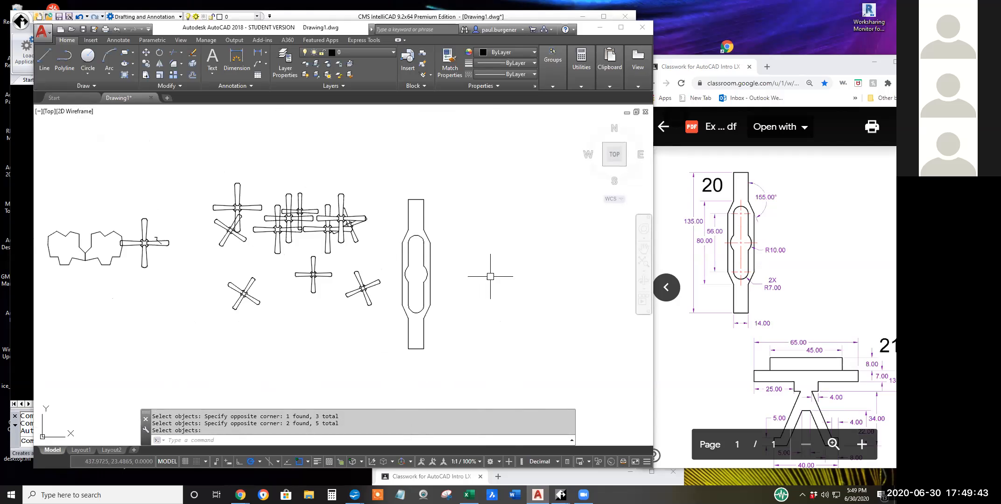
# Switch to the exercise PDF in the browser and reposition its window to show Exercise 21 with all its dimensions.
pyautogui.scroll(-1, 739, 364)
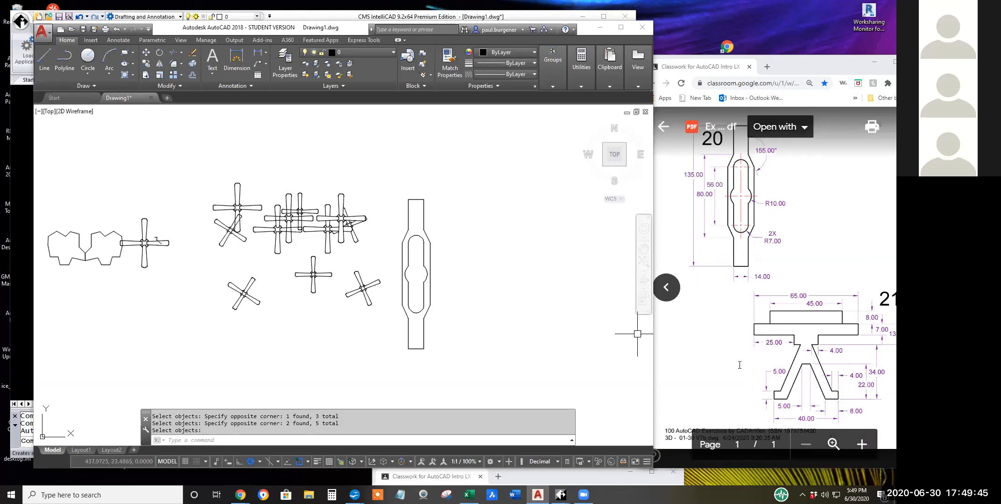
pyautogui.scroll(1, 740, 365)
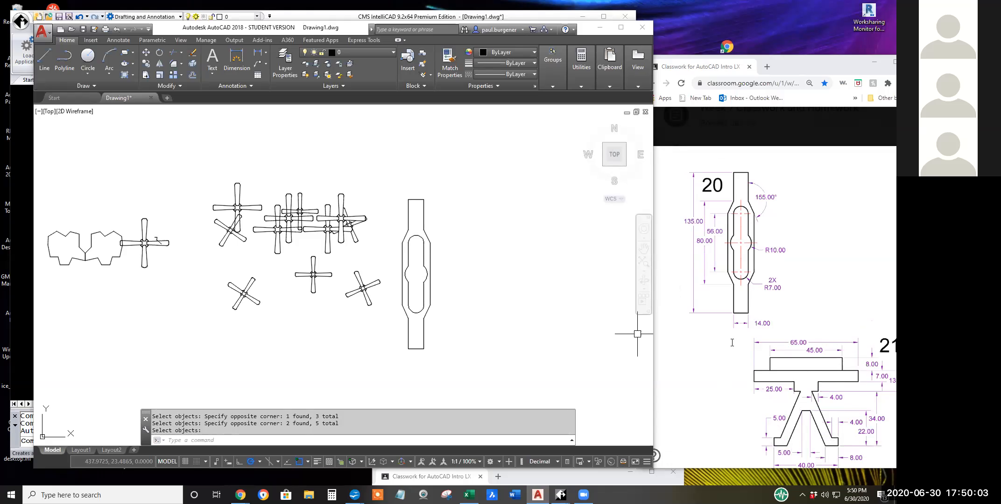
pyautogui.click(708, 350)
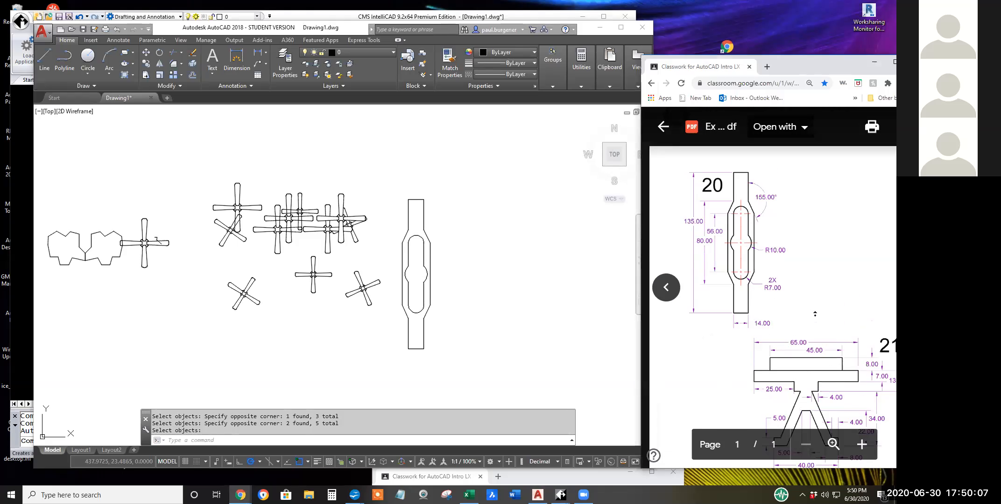
pyautogui.scroll(-2, 779, 370)
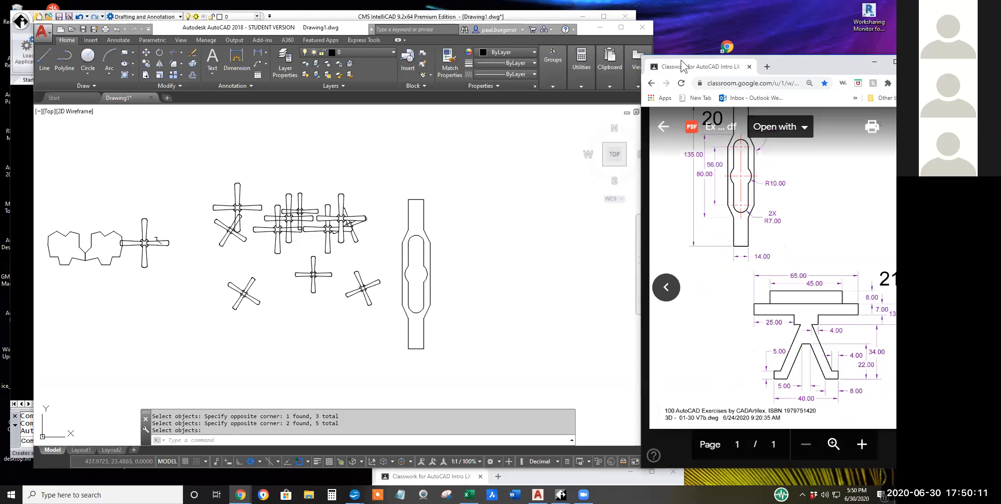
pyautogui.moveTo(681, 64); pyautogui.dragTo(638, 63)
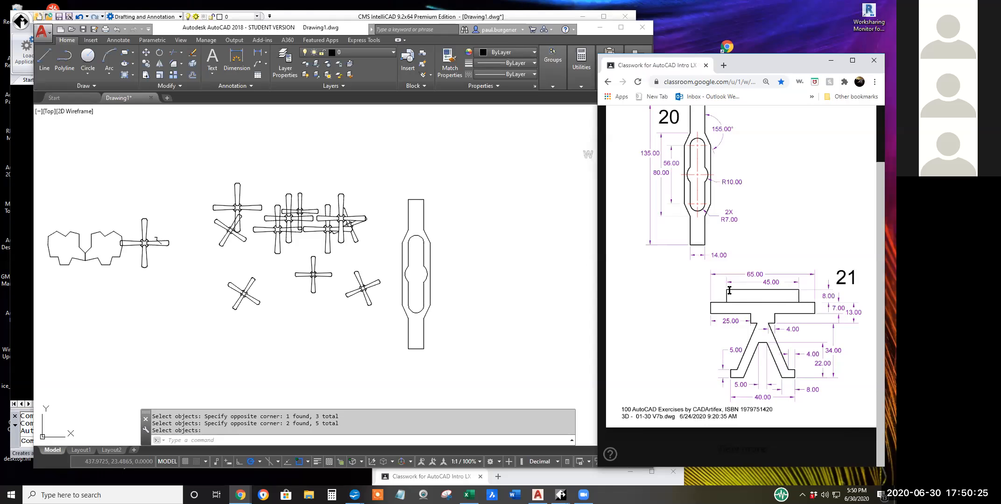
# Switch to AutoCAD and draw a 45-unit horizontal line beside the finished bar, continuing 8 units straight down from its far end.
pyautogui.click(462, 261)
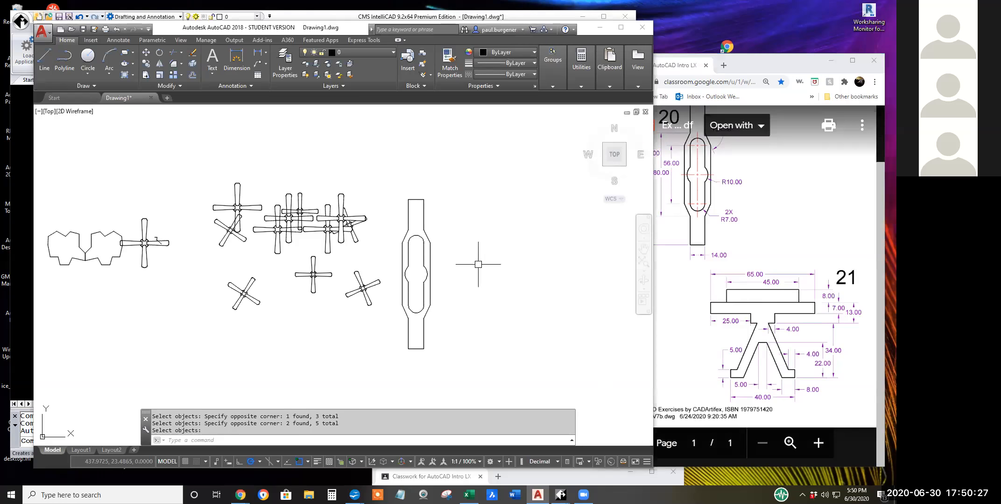
pyautogui.click(45, 58)
pyautogui.click(471, 272)
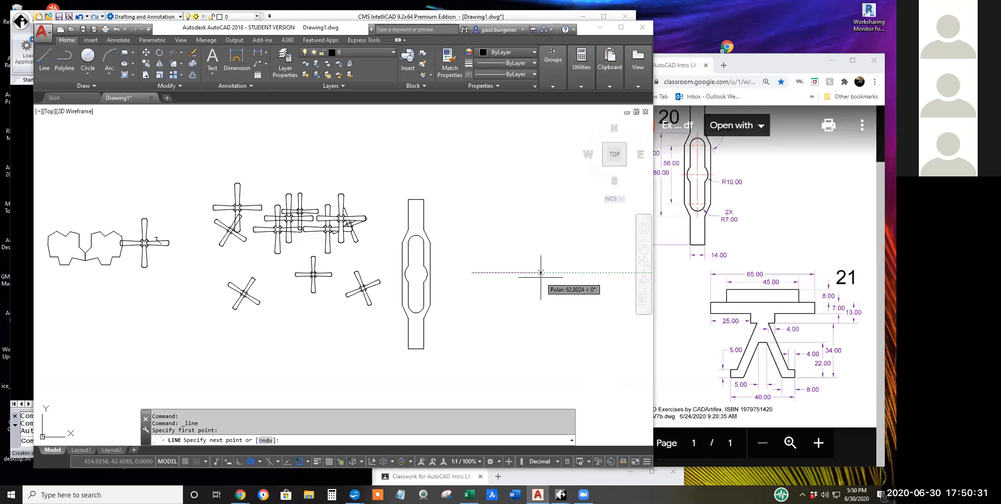
pyautogui.write('45')
pyautogui.press('Return')
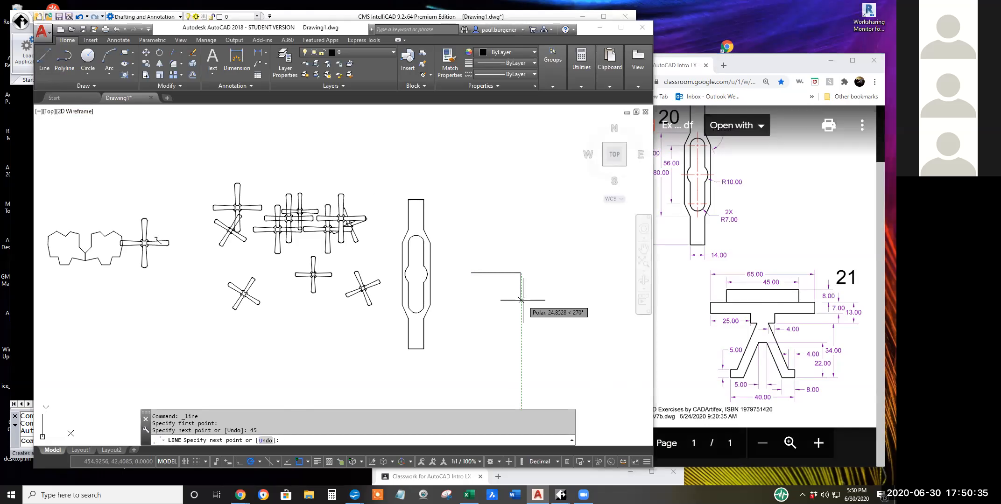
pyautogui.write('8')
pyautogui.press('Return')
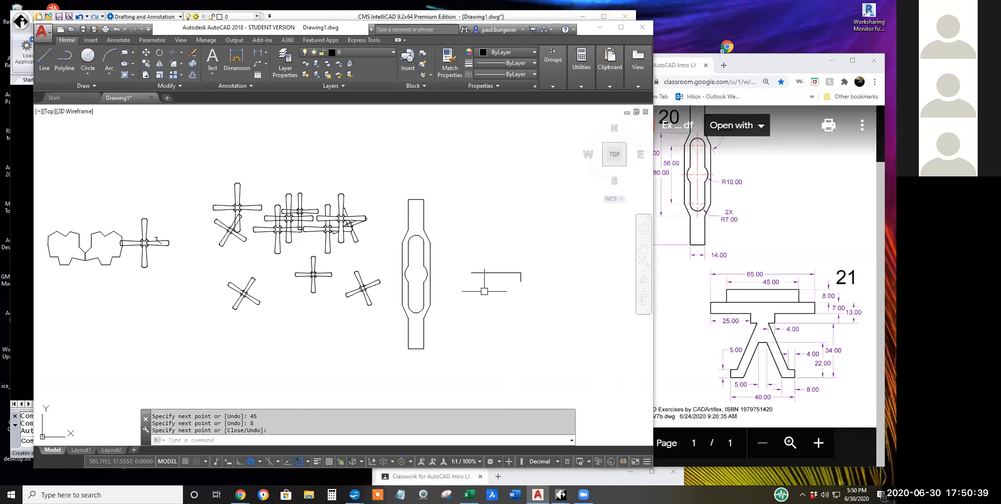
# Mirror the 8-unit vertical line about a vertical axis through the 45-unit line's midpoint, keeping the original.
pyautogui.click(159, 64)
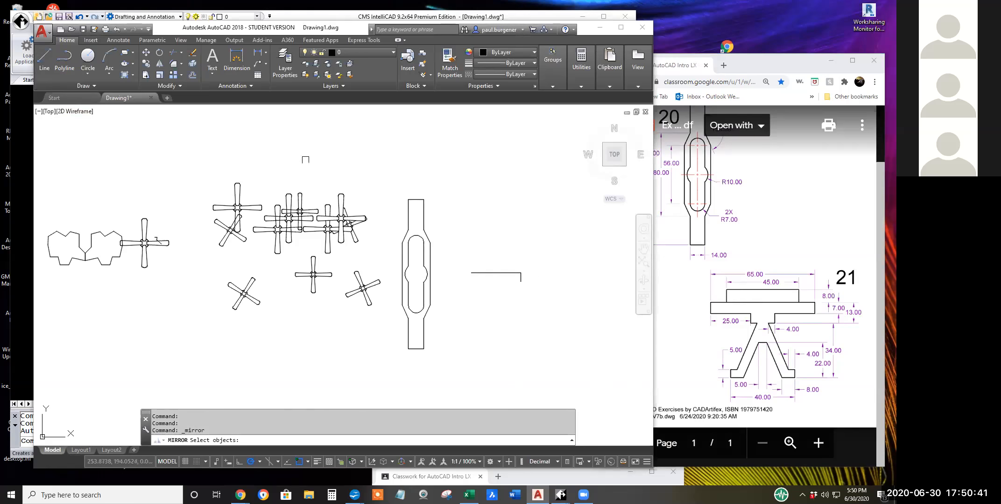
pyautogui.click(523, 284)
pyautogui.press('Return')
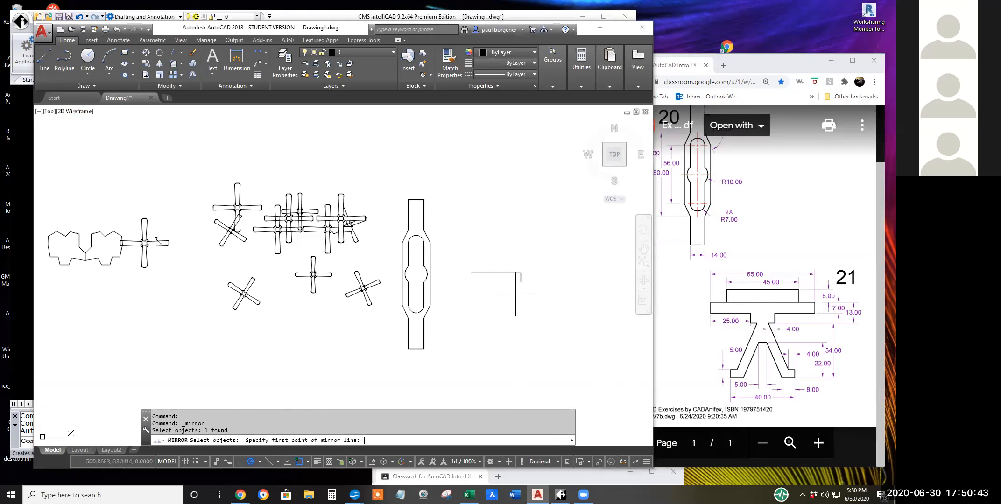
pyautogui.click(496, 273)
pyautogui.click(496, 187)
pyautogui.press('Return')
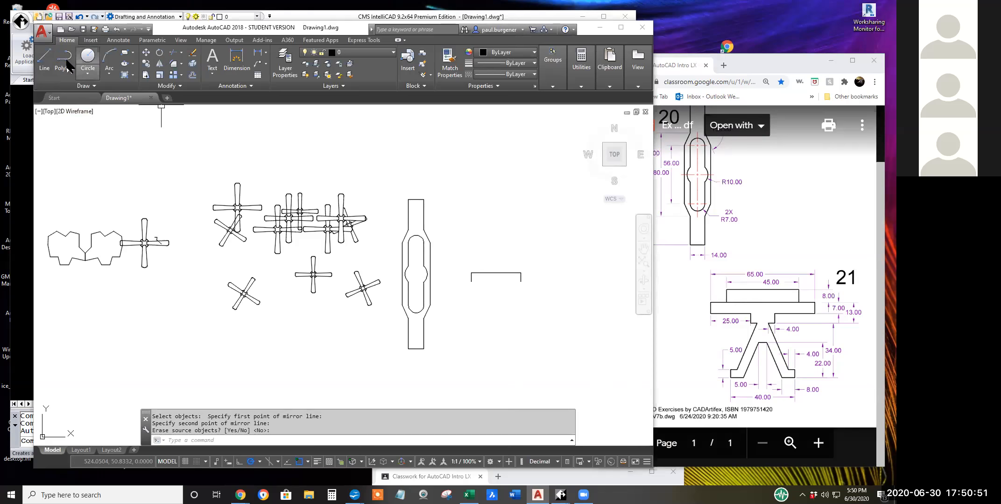
# Draw a separate 65-unit horizontal line above the 45-unit outline.
pyautogui.click(44, 59)
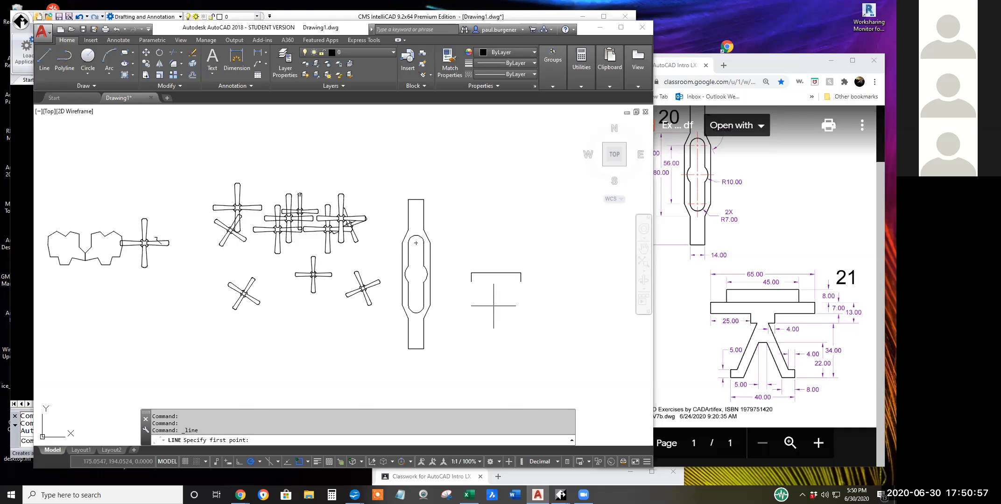
pyautogui.click(495, 251)
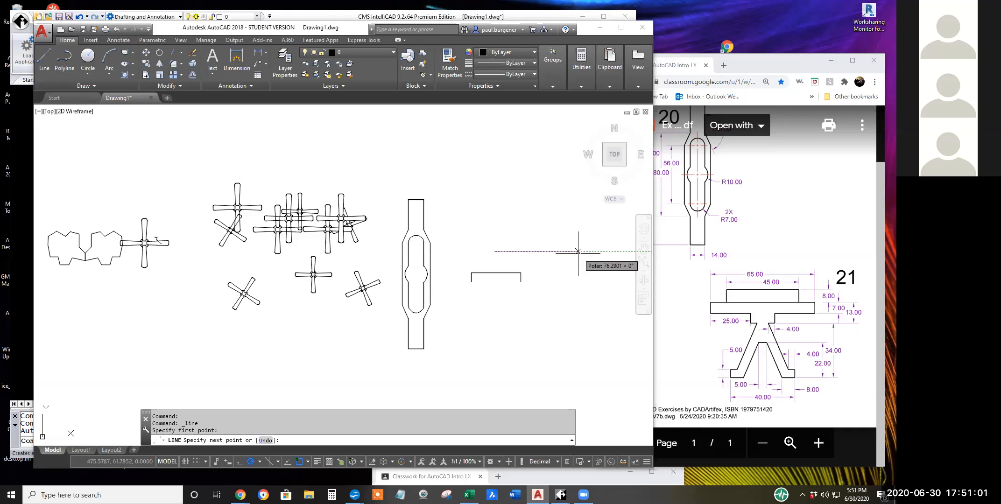
pyautogui.write('65')
pyautogui.press('Return')
pyautogui.press('Return')
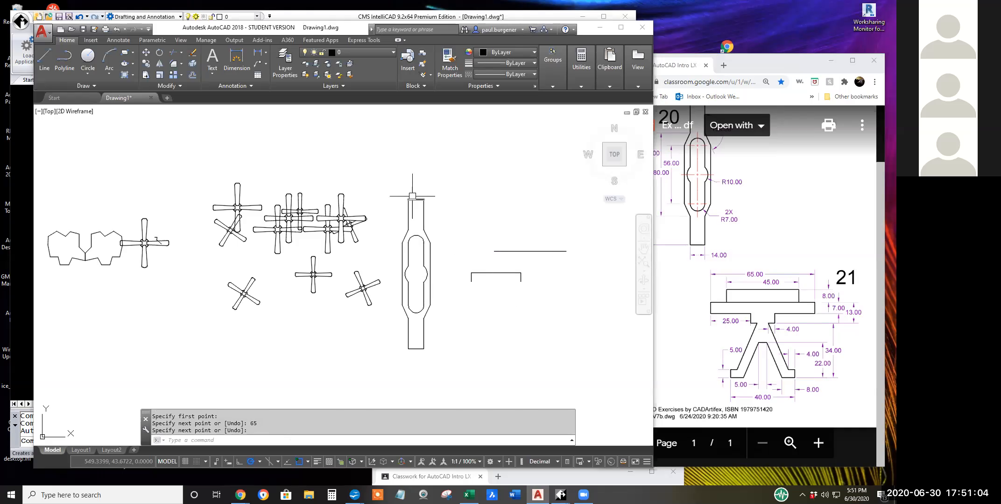
# Move the 65-unit line by its midpoint onto the midpoint of the 45-unit line.
pyautogui.click(147, 53)
pyautogui.click(533, 251)
pyautogui.press('Return')
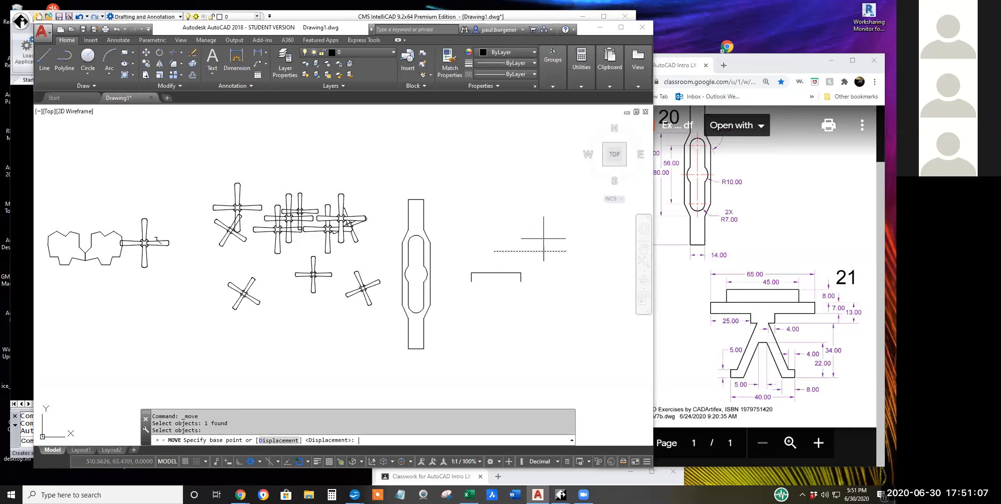
pyautogui.click(530, 251)
pyautogui.click(496, 273)
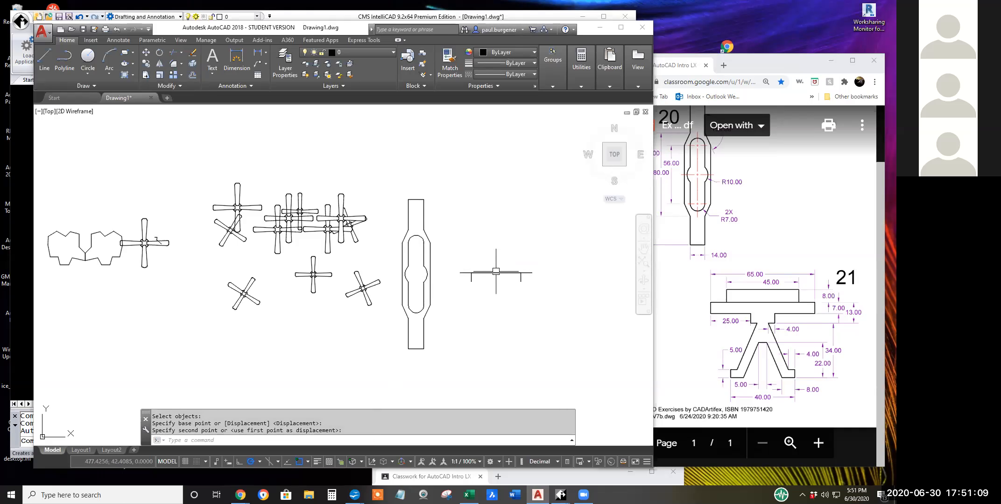
# Move the 65-unit line 8 units straight down to the lower ends of the short verticals.
pyautogui.click(146, 53)
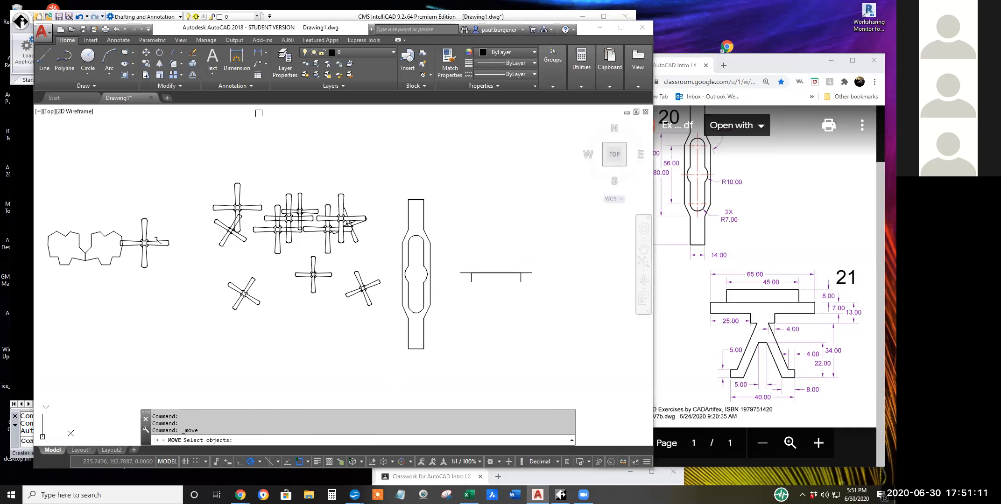
pyautogui.click(530, 272)
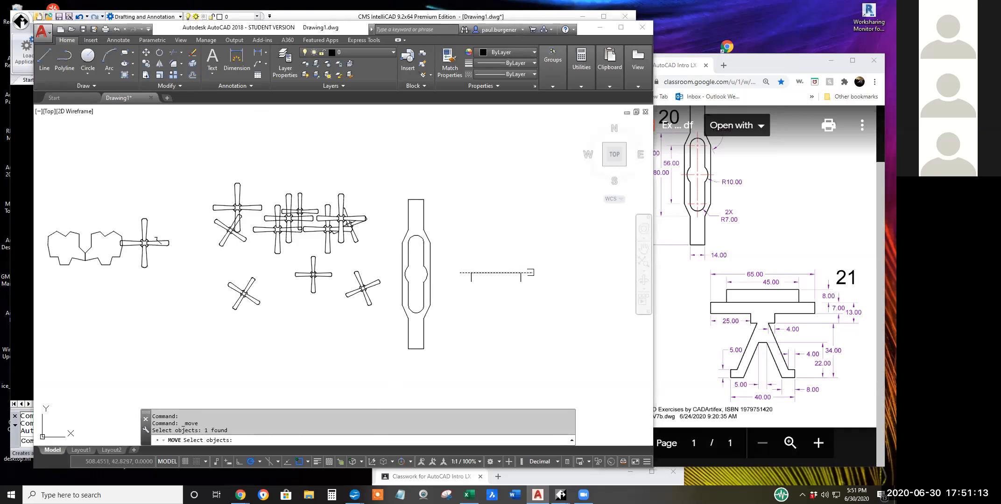
pyautogui.press('Return')
pyautogui.click(559, 234)
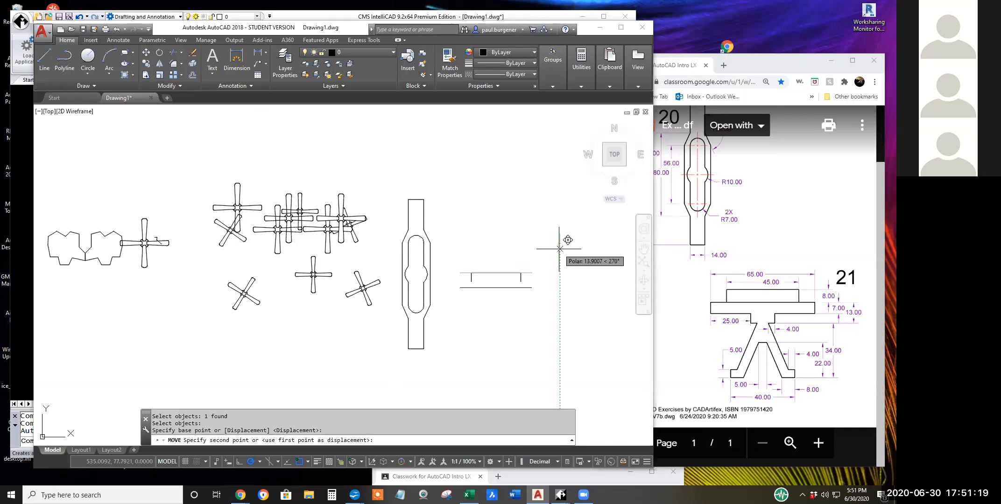
pyautogui.write('8')
pyautogui.press('Return')
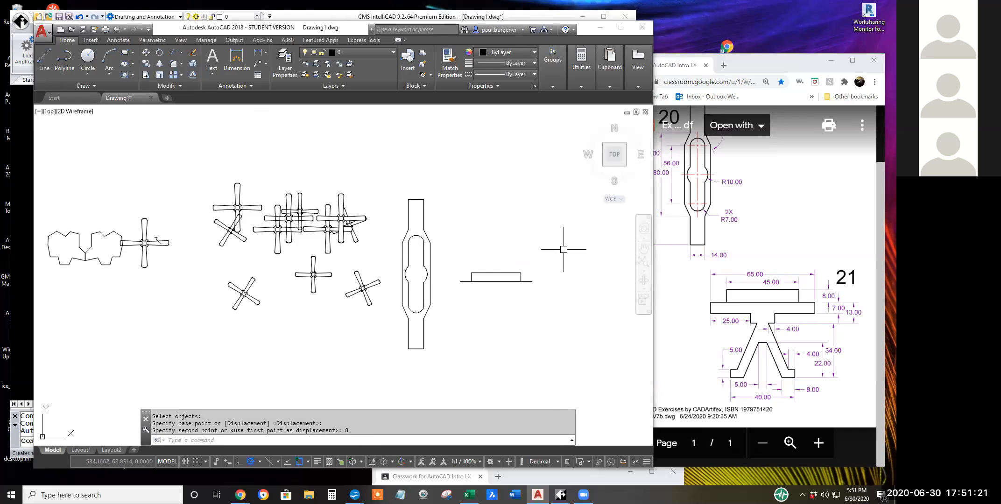
# Copy the 65-unit line 7 units straight down to form the plate's lower edge.
pyautogui.click(146, 63)
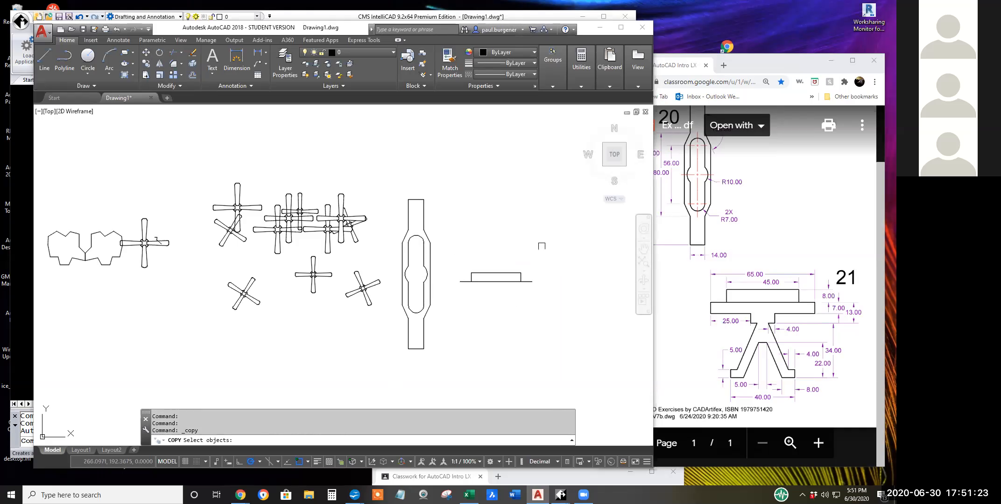
pyautogui.click(536, 281)
pyautogui.press('Return')
pyautogui.click(559, 260)
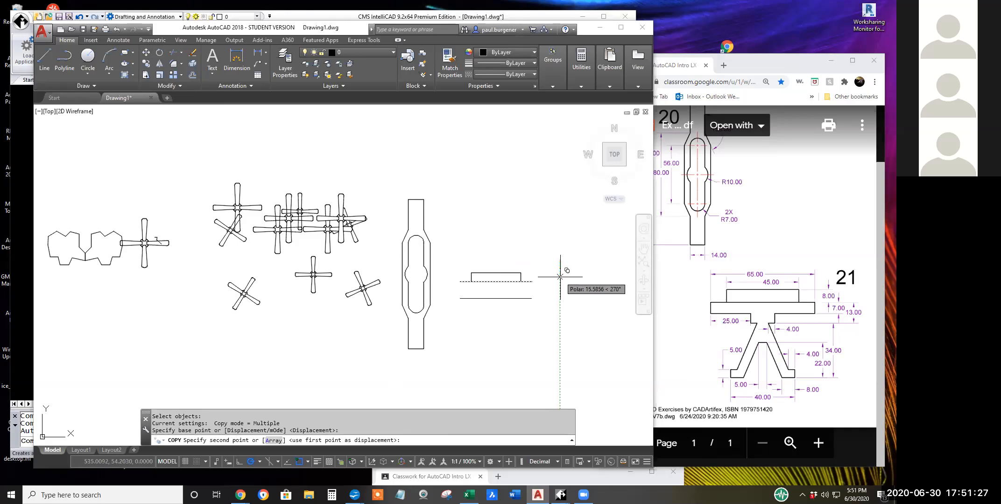
pyautogui.write('7')
pyautogui.press('Return')
pyautogui.press('Return')
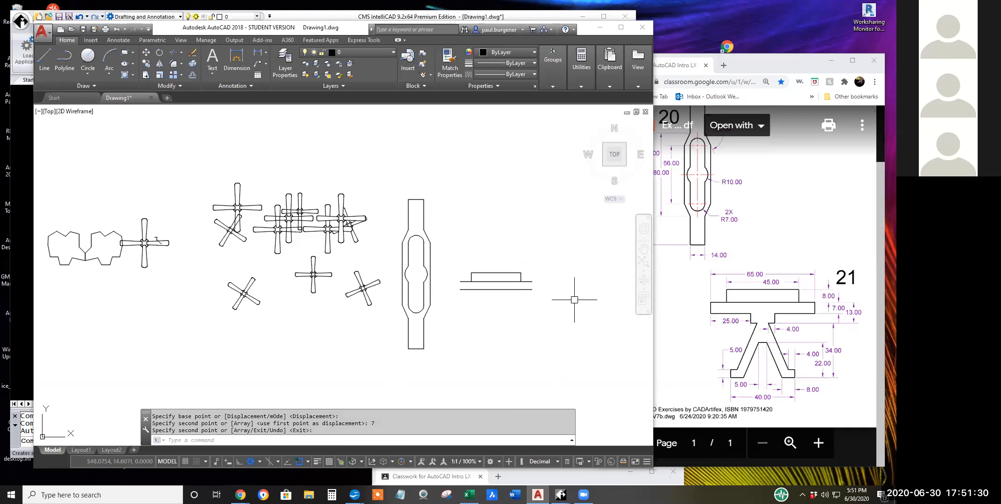
# Close both ends of the 65 by 7 plate with vertical lines between its upper and lower edges.
pyautogui.click(44, 57)
pyautogui.click(531, 290)
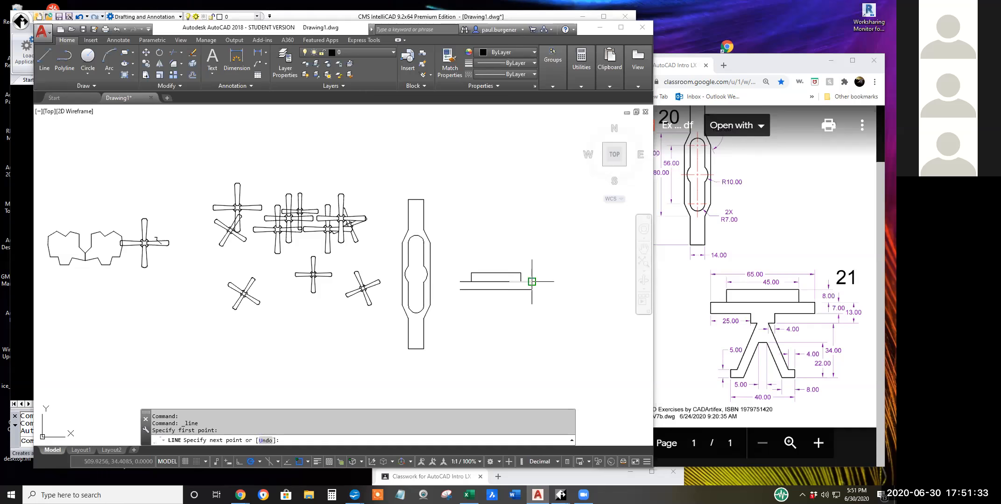
pyautogui.click(532, 282)
pyautogui.press('Return')
pyautogui.press('Return')
pyautogui.click(460, 290)
pyautogui.click(460, 282)
pyautogui.press('Return')
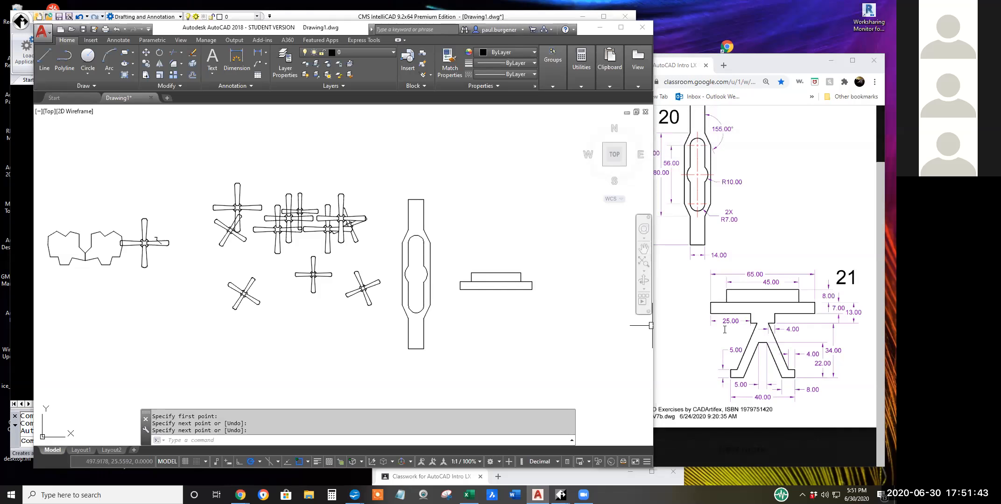
# Draw a line from the plate's left-end midpoint: 25 units right, down to the lower edge, 6 further down, then about 6.5 right.
pyautogui.scroll(5, 518, 278)
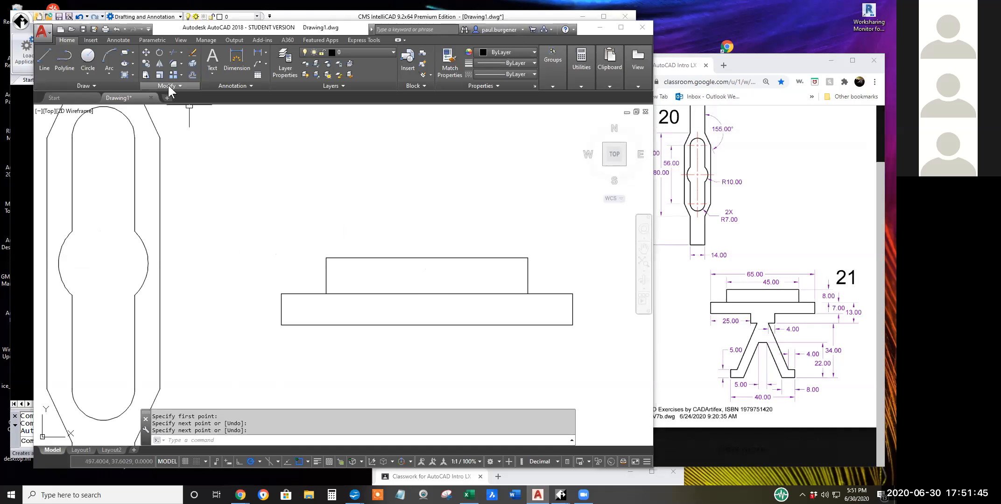
pyautogui.click(44, 60)
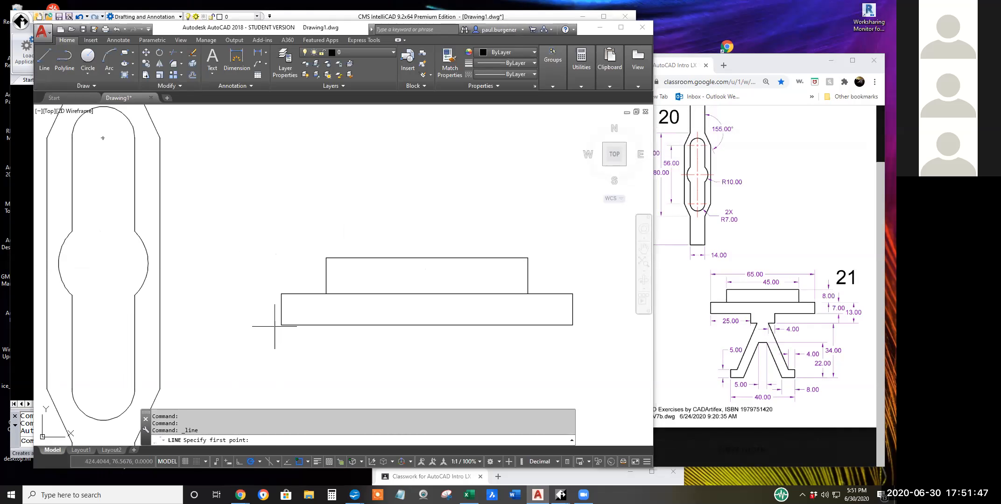
pyautogui.click(281, 309)
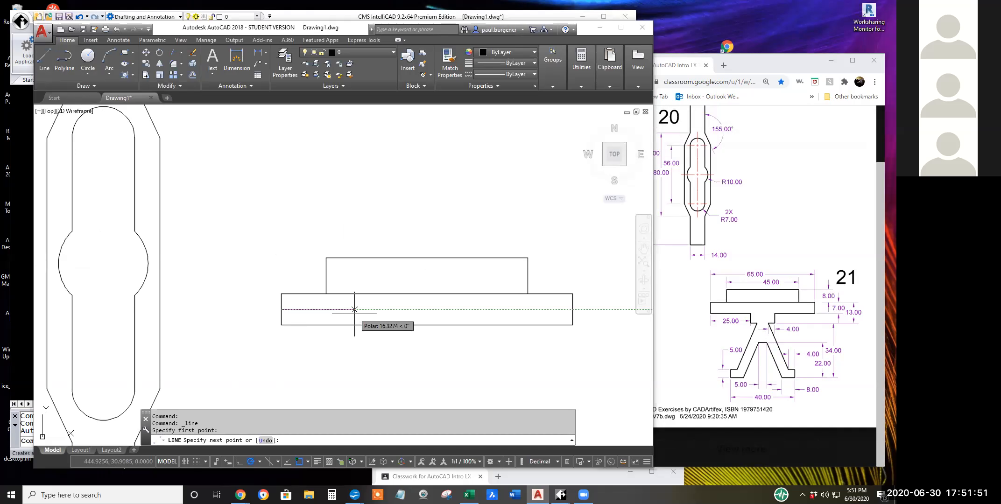
pyautogui.press('Return')
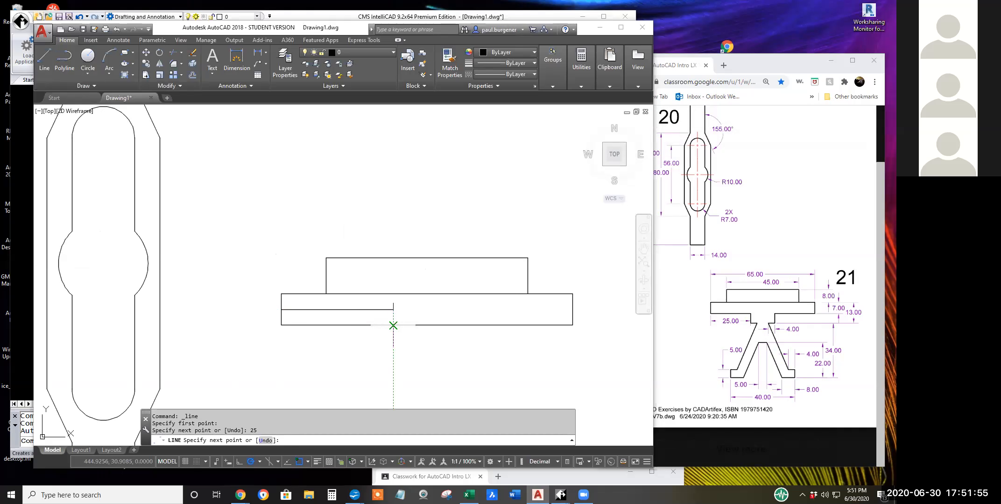
pyautogui.click(393, 326)
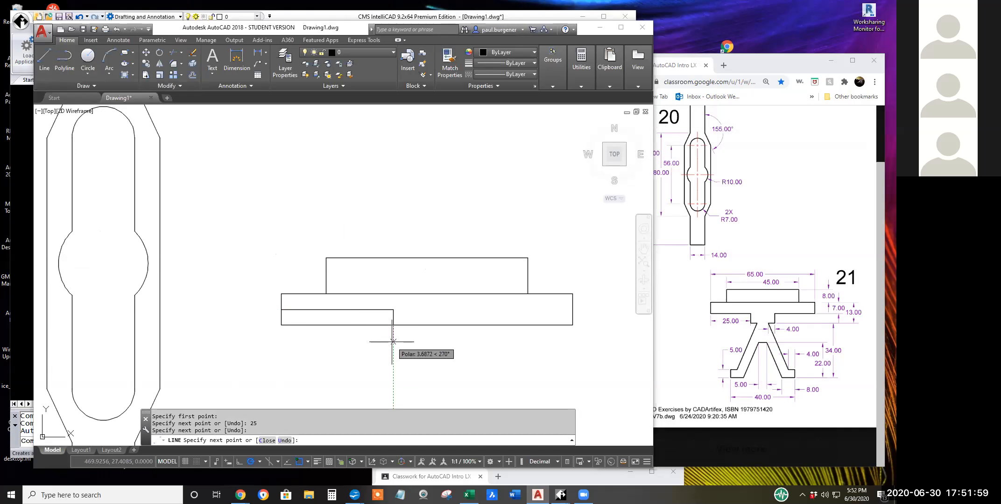
pyautogui.write('6')
pyautogui.press('Return')
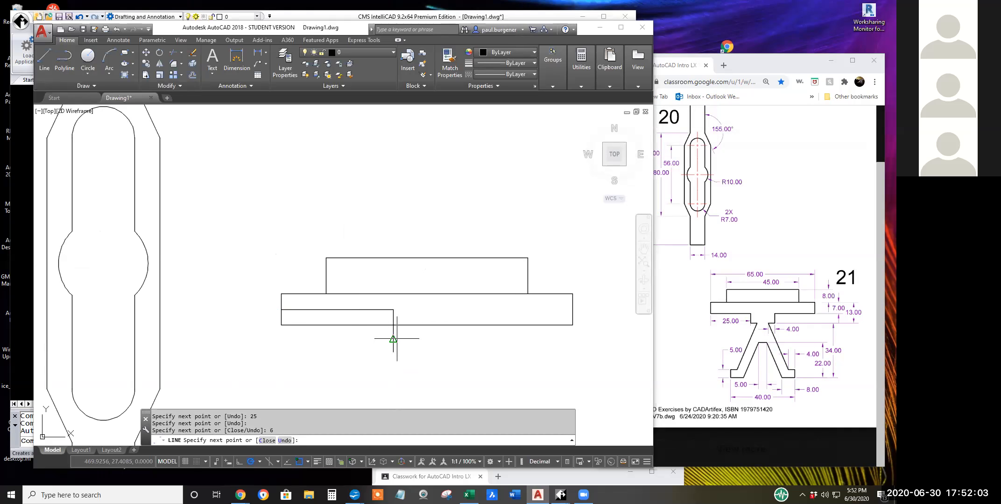
pyautogui.click(422, 352)
pyautogui.press('Return')
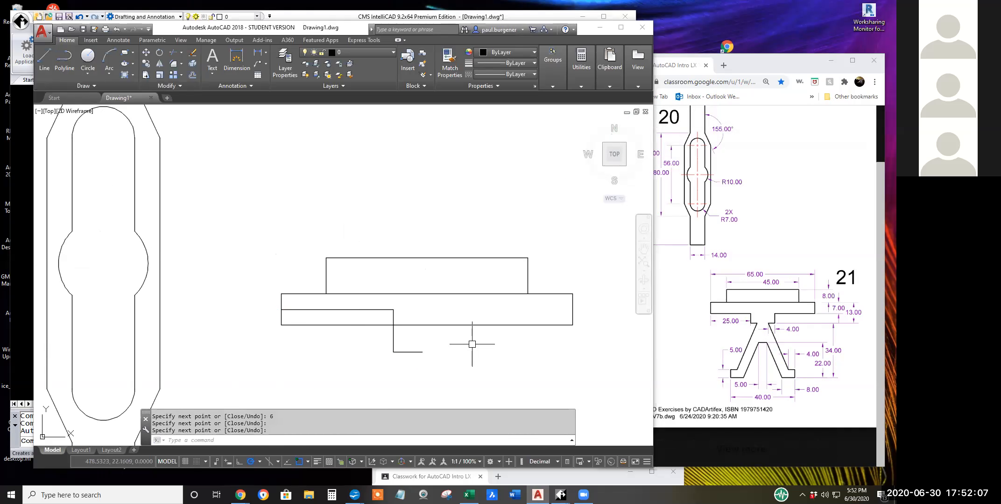
# Mirror the 6-unit vertical and the short horizontal below the plate about the plate's vertical centerline, keeping the originals.
pyautogui.click(160, 64)
pyautogui.click(409, 380)
pyautogui.click(382, 339)
pyautogui.press('Return')
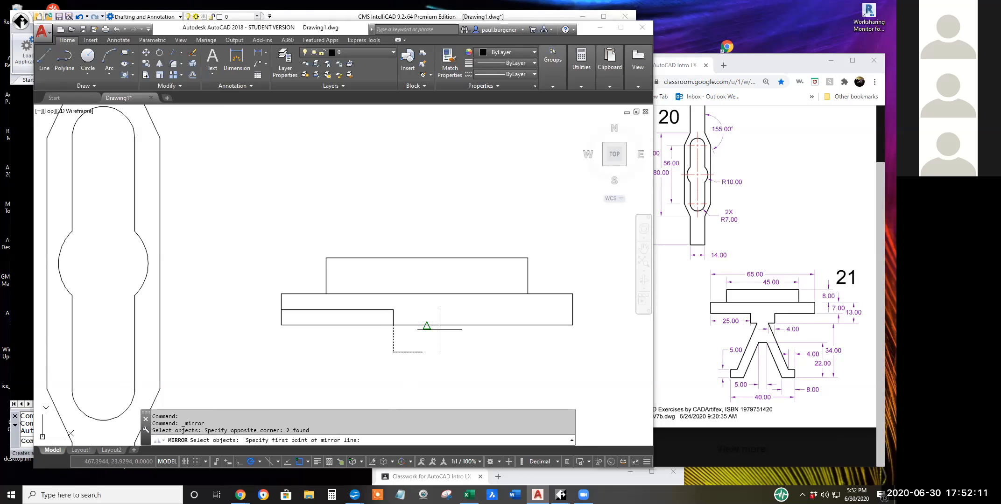
pyautogui.click(426, 325)
pyautogui.click(426, 287)
pyautogui.press('Return')
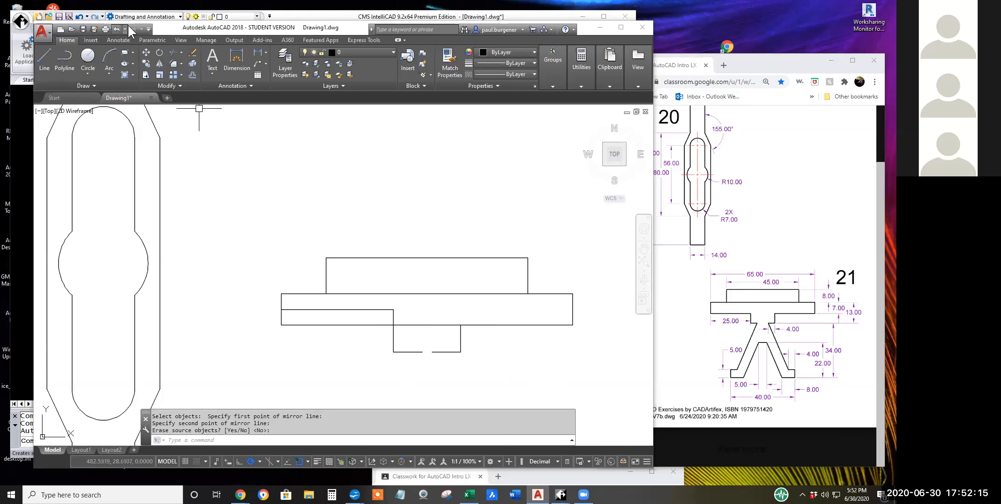
# Trim the plate's lower edge between the two neck sides and erase the two construction lines inside the plate.
pyautogui.click(171, 54)
pyautogui.press('Return')
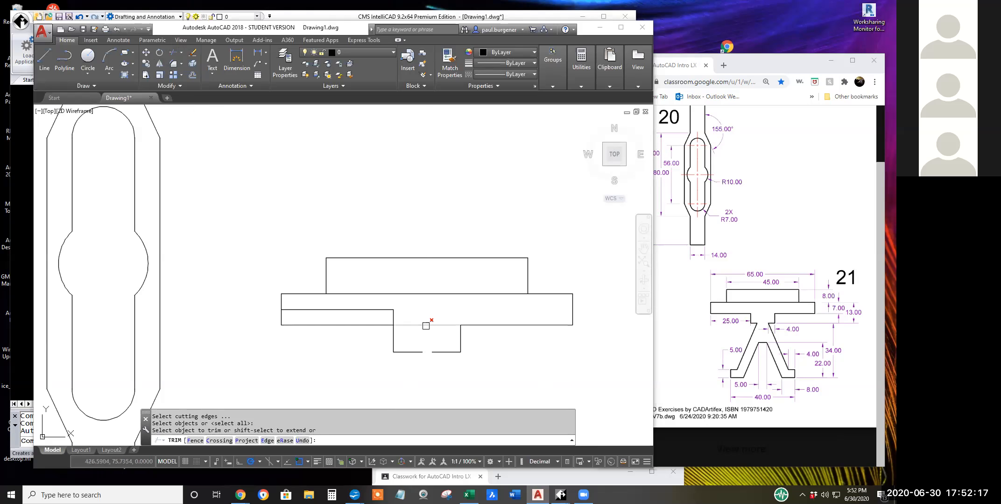
pyautogui.click(424, 324)
pyautogui.click(192, 53)
pyautogui.click(402, 319)
pyautogui.click(379, 303)
pyautogui.press('Return')
pyautogui.scroll(-3, 452, 184)
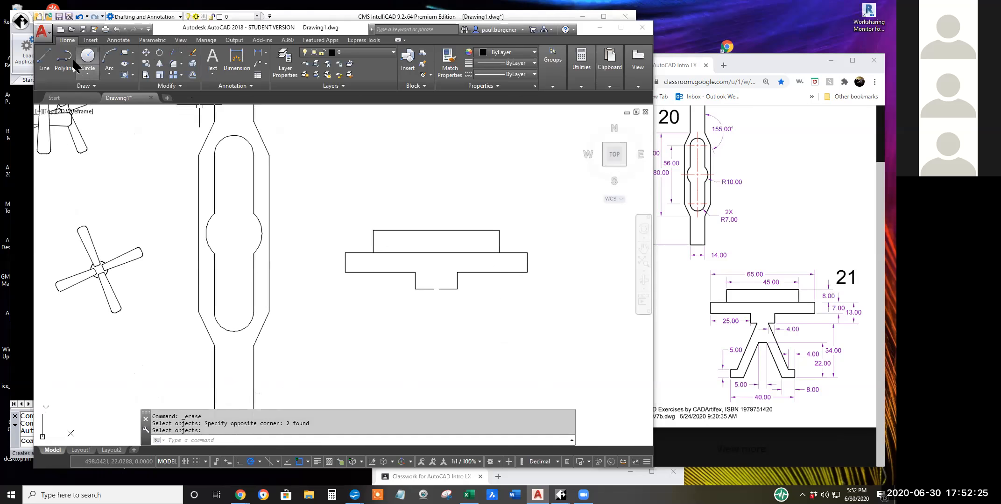
# Draw a circle of radius 4 centered on the neck's lower right corner.
pyautogui.click(88, 56)
pyautogui.click(457, 289)
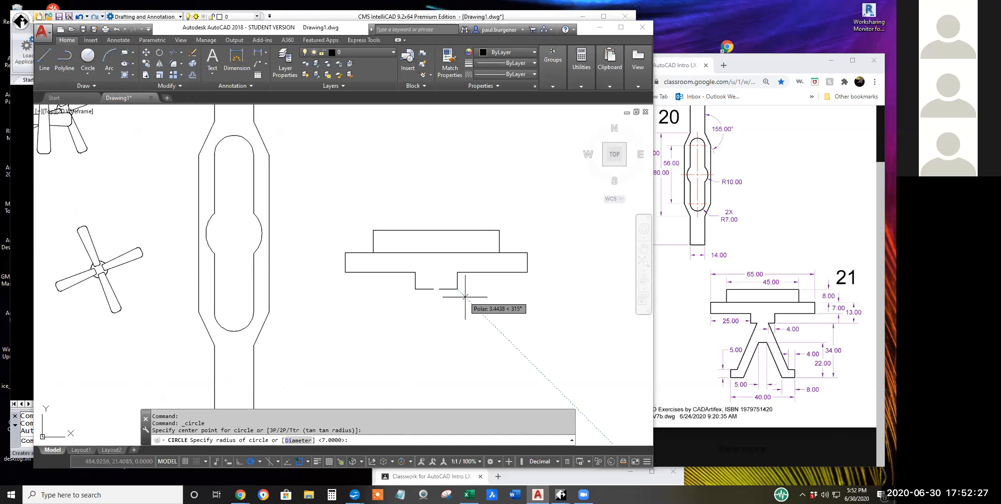
pyautogui.write('4')
pyautogui.press('Return')
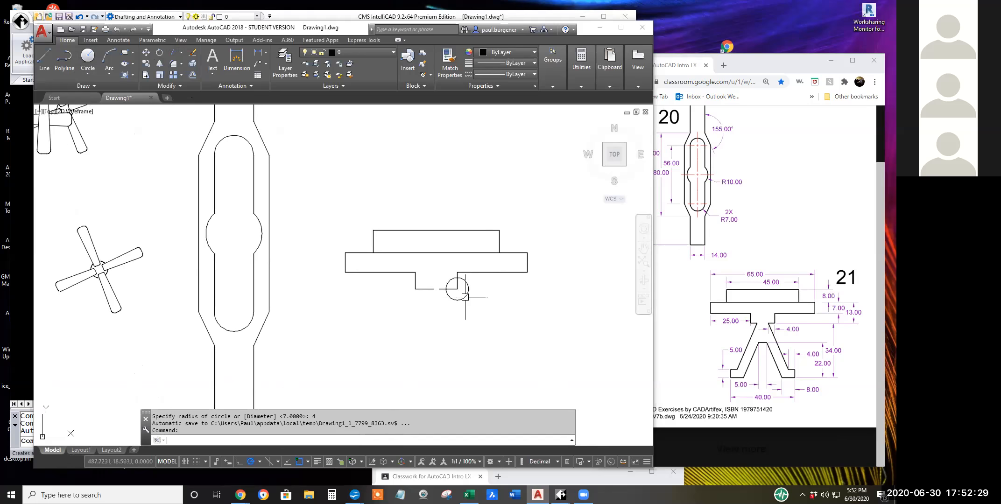
pyautogui.press('Return')
pyautogui.scroll(4, 465, 296)
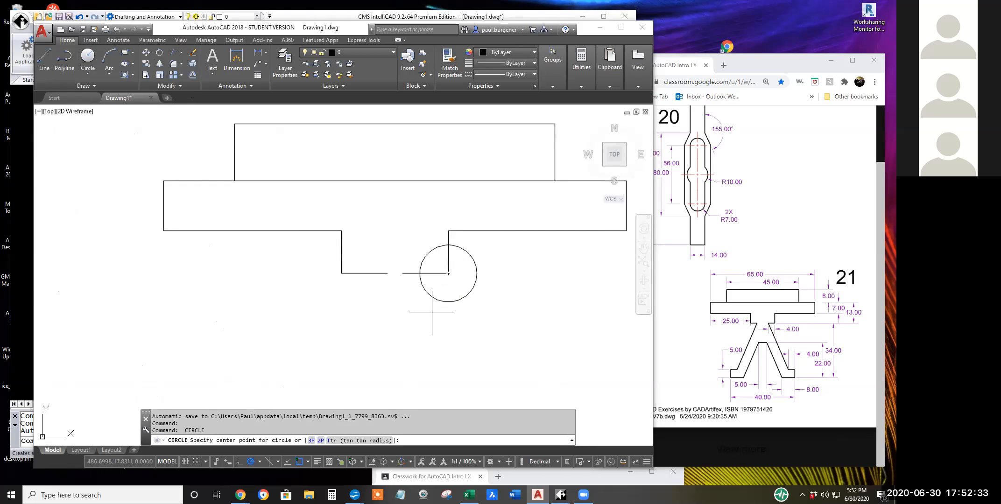
# Trim the neck's right bottom segment back to the radius 4 circle and erase the circle.
pyautogui.click(174, 53)
pyautogui.press('Return')
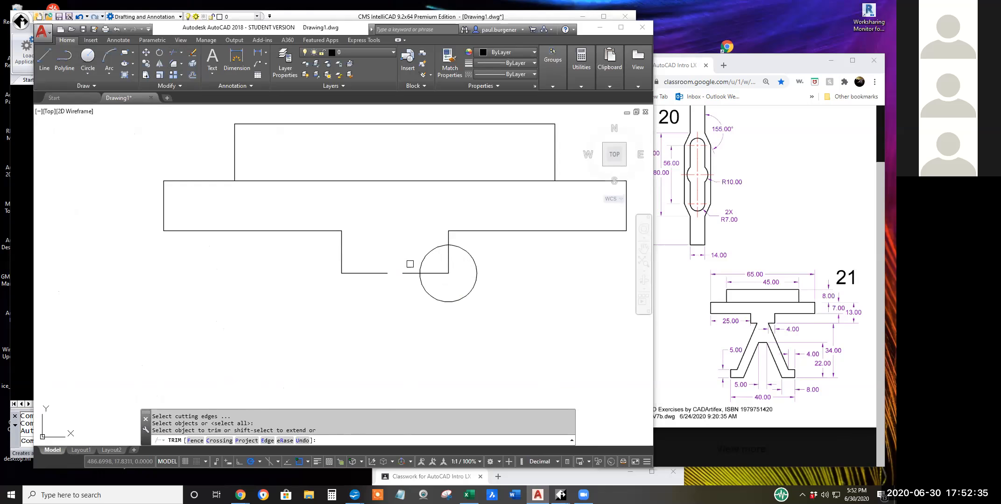
pyautogui.click(411, 273)
pyautogui.press('Return')
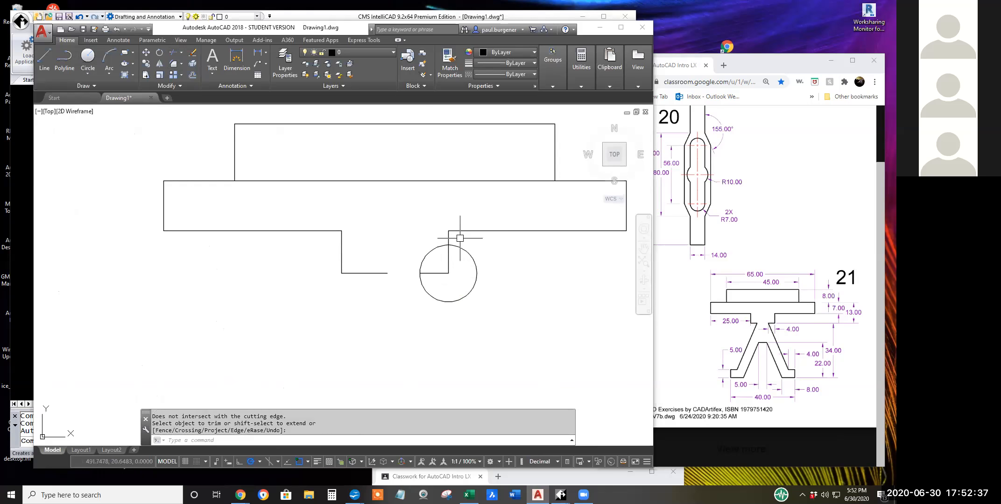
pyautogui.click(192, 53)
pyautogui.click(476, 267)
pyautogui.press('Return')
# Delete the untrimmed bottom segment on the left side of the neck.
pyautogui.click(386, 273)
pyautogui.press('Escape')
pyautogui.click(368, 273)
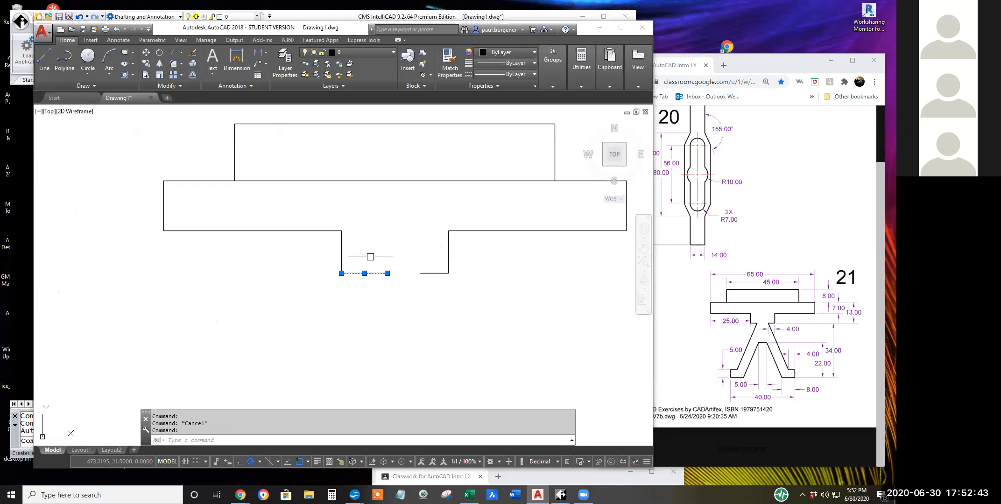
pyautogui.press('Delete')
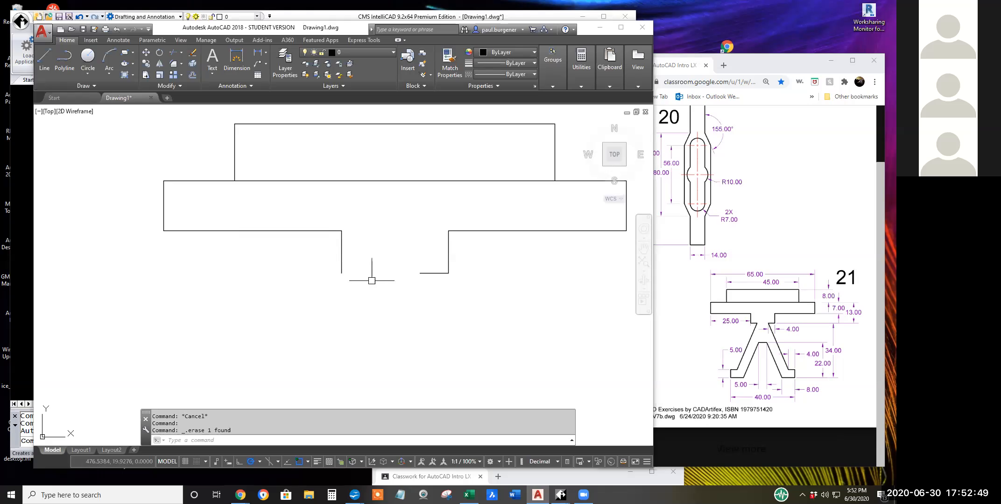
# Mirror the 4-unit bottom segment about the plate's vertical centerline to the neck's left side, keeping the original.
pyautogui.click(159, 63)
pyautogui.click(436, 272)
pyautogui.press('Return')
pyautogui.click(395, 181)
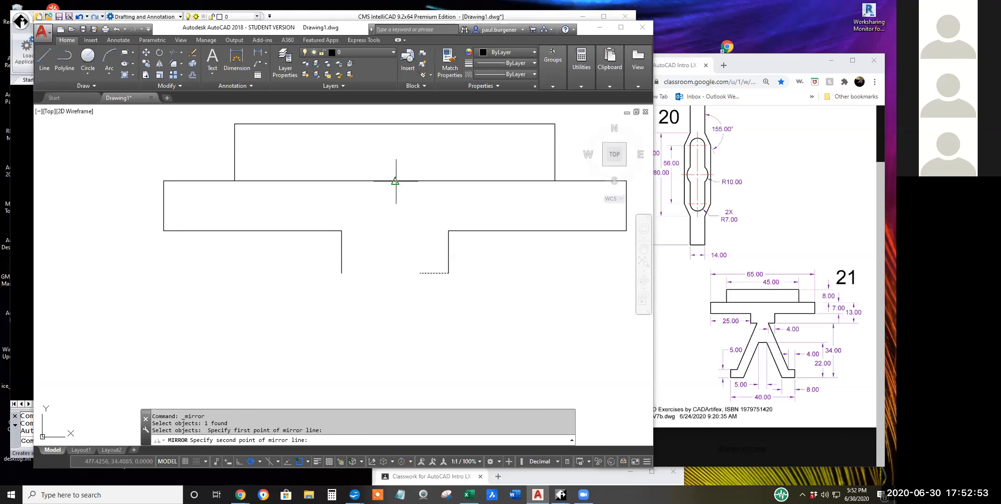
pyautogui.click(396, 195)
pyautogui.press('Return')
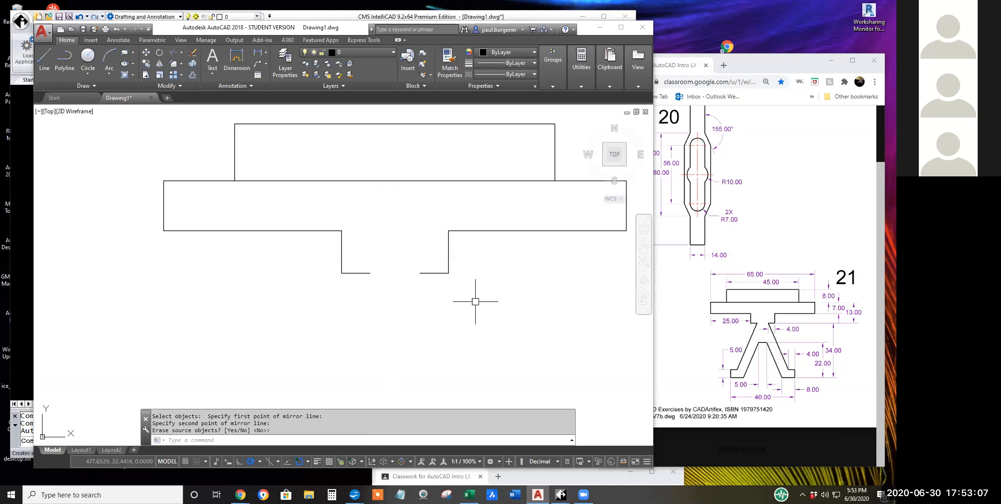
# Draw a line joining the inner ends of the two 4-unit segments at the bottom of the neck.
pyautogui.click(44, 56)
pyautogui.click(420, 273)
pyautogui.click(370, 273)
pyautogui.press('Return')
pyautogui.press('Return')
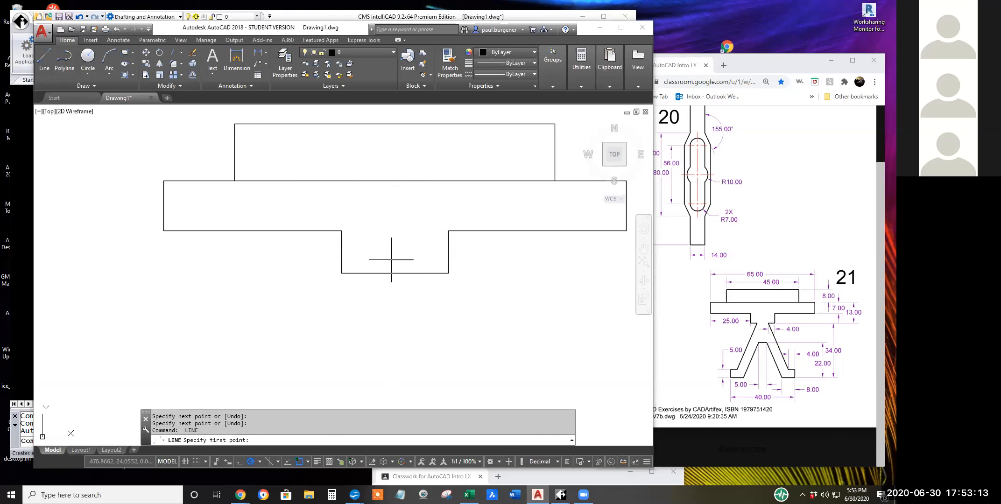
# Draw a line 34 units straight down from the midpoint of the neck's bottom edge, continuing with a long horizontal line to the right.
pyautogui.click(395, 273)
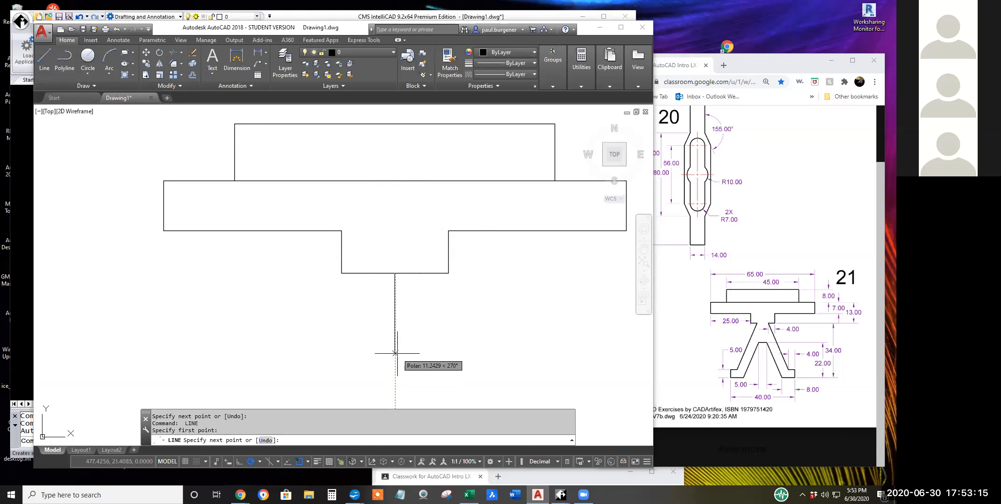
pyautogui.write('34')
pyautogui.press('Return')
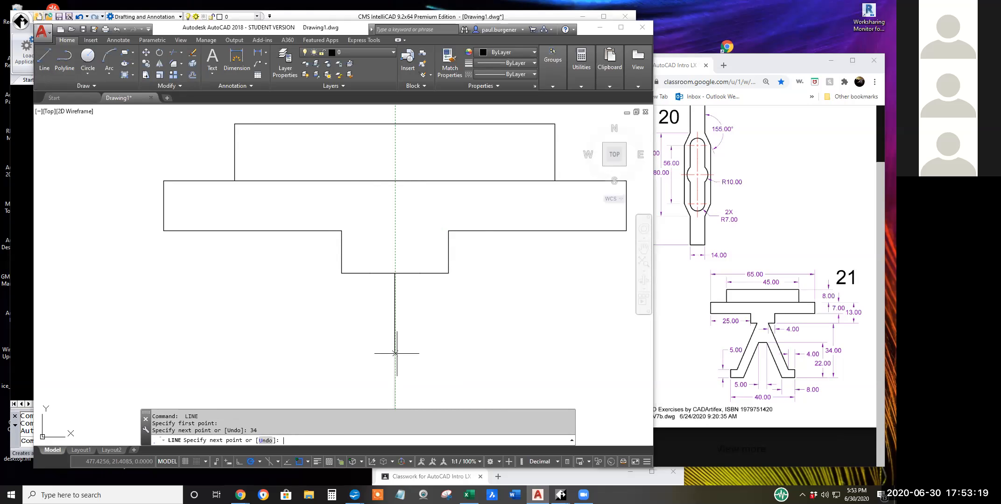
pyautogui.scroll(-6, 411, 229)
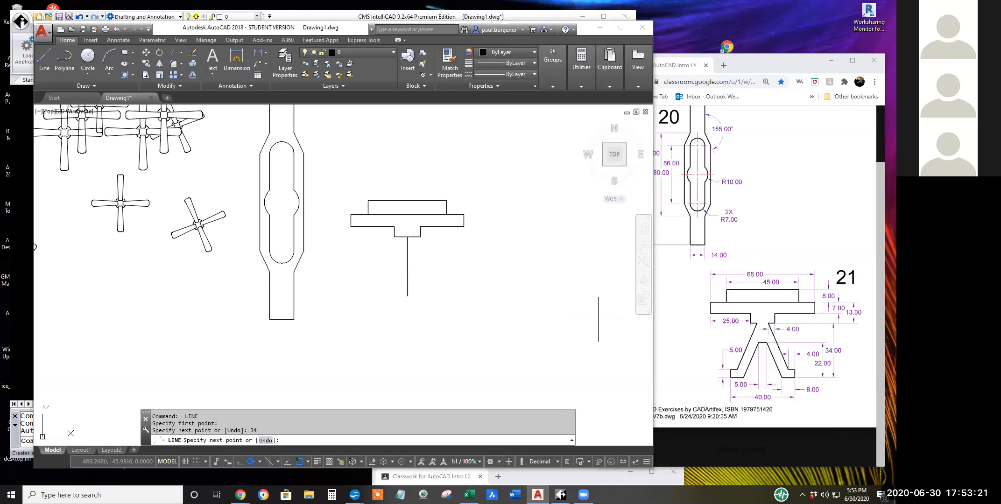
pyautogui.click(607, 296)
pyautogui.press('Return')
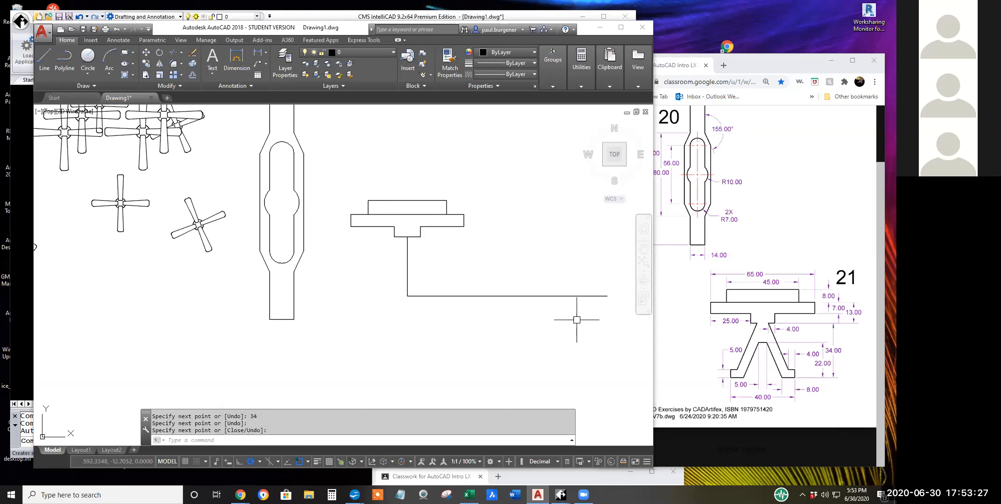
# Move the long horizontal line by its midpoint onto the lower end of the 34-unit vertical line.
pyautogui.write('m')
pyautogui.press('Return')
pyautogui.click(544, 296)
pyautogui.press('Return')
pyautogui.click(507, 296)
pyautogui.click(407, 296)
pyautogui.press('Return')
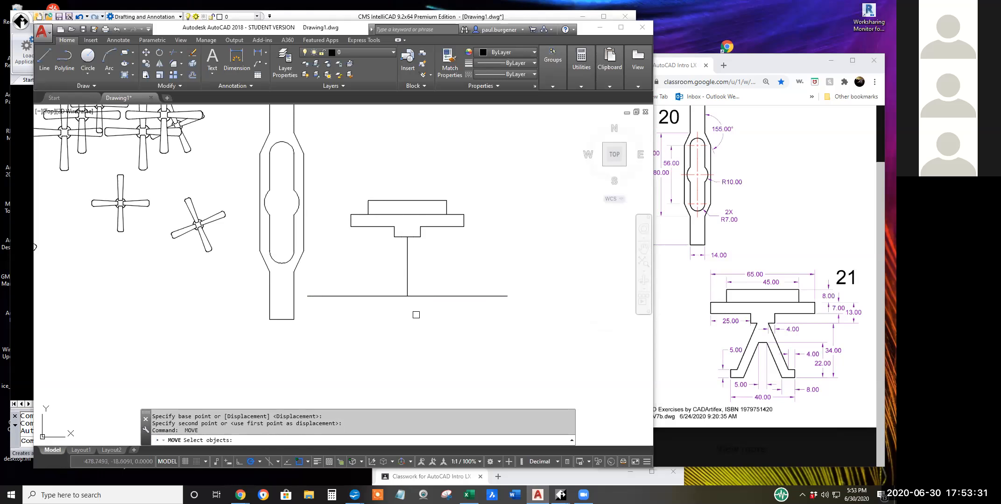
pyautogui.press('Return')
pyautogui.press('Escape')
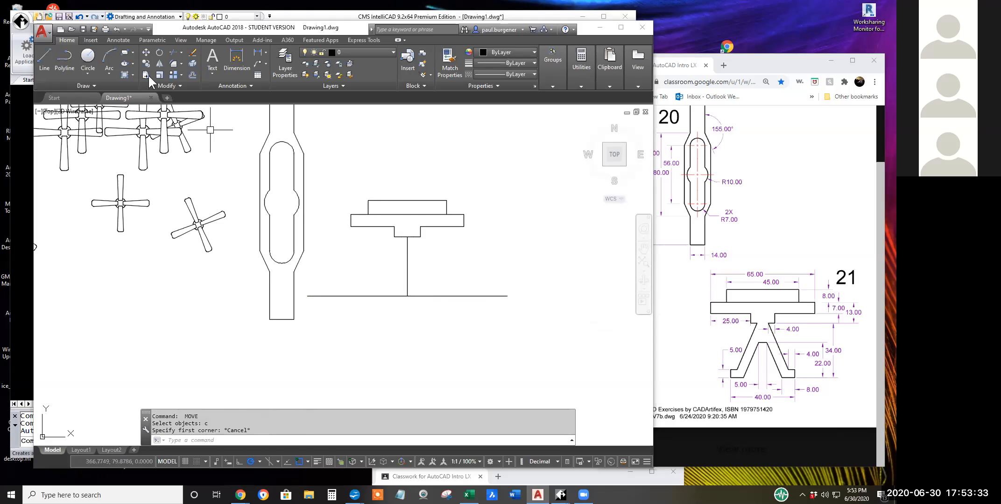
pyautogui.press('Escape')
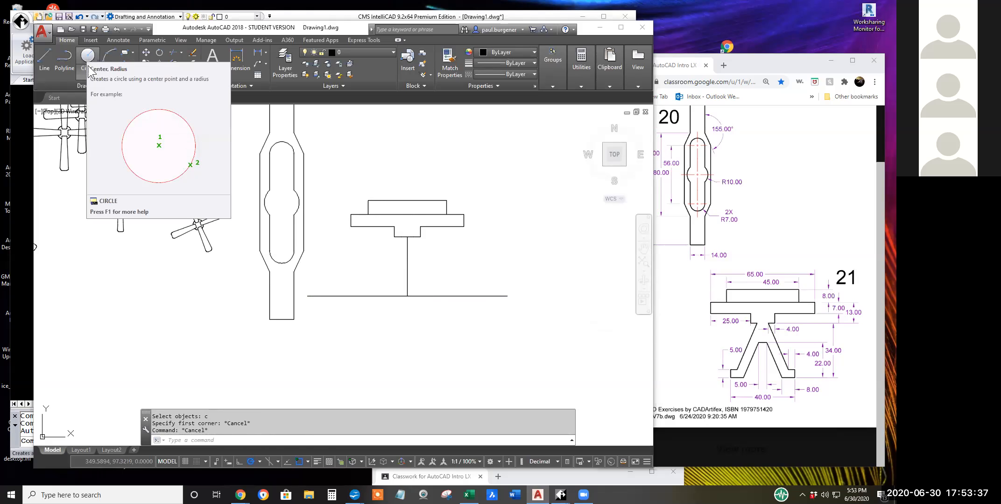
# Draw a circle of diameter 40 centered on the lower end of the 34-unit vertical line.
pyautogui.click(91, 70)
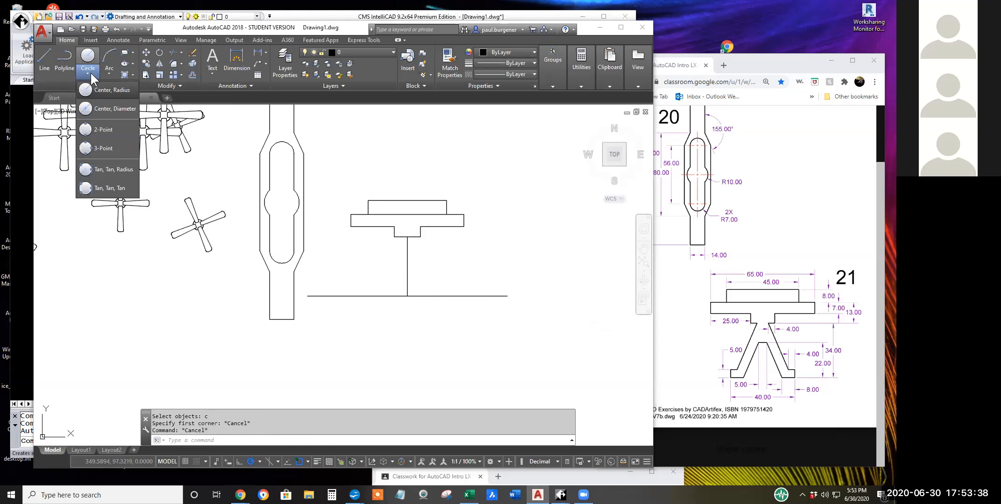
pyautogui.click(107, 110)
pyautogui.click(407, 296)
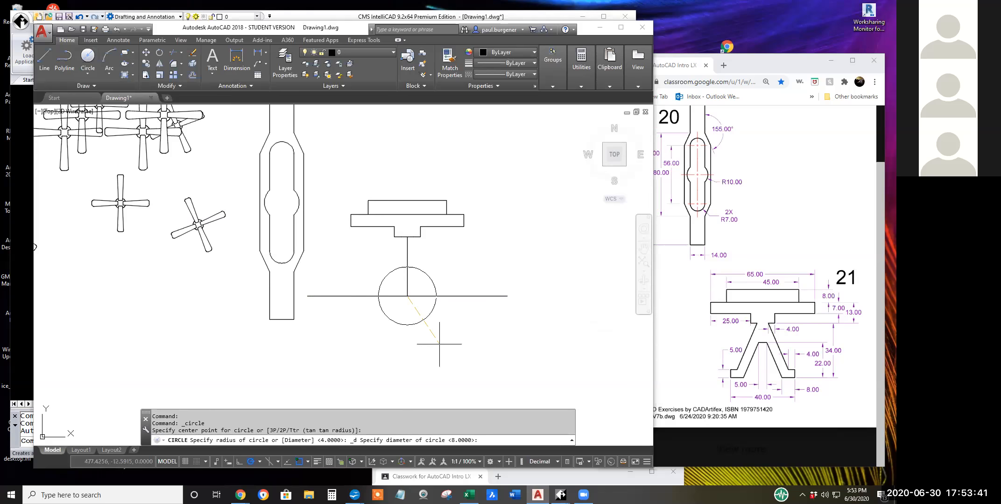
pyautogui.write('40')
pyautogui.press('Return')
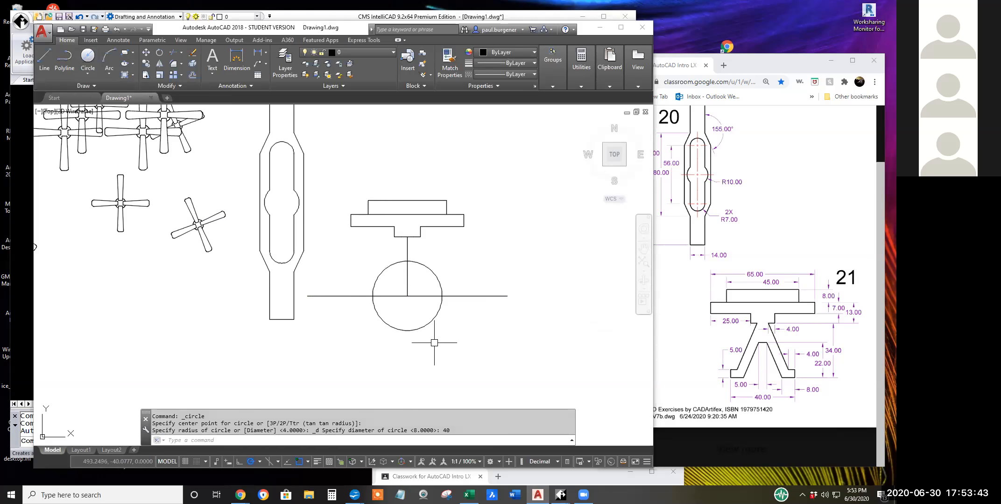
# Trim both ends of the horizontal base line back to the 40-diameter circle and erase the circle.
pyautogui.click(171, 52)
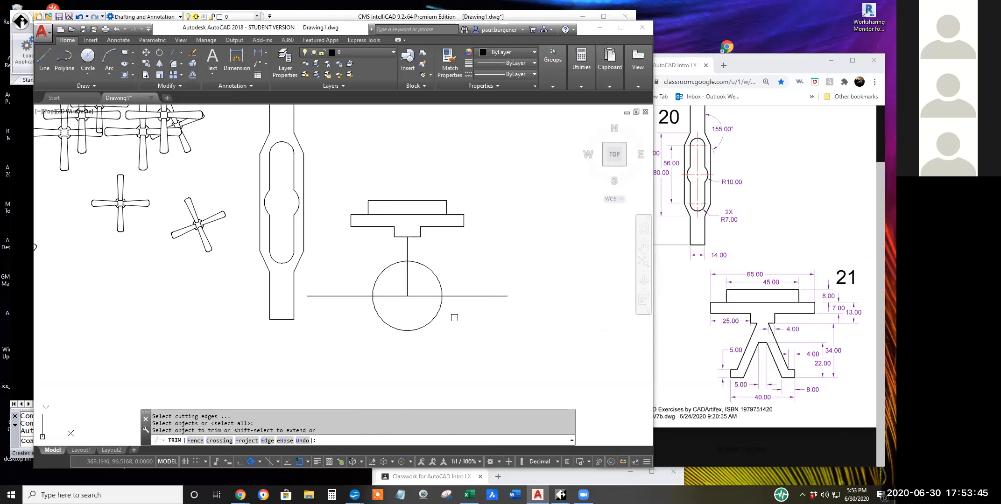
pyautogui.click(456, 298)
pyautogui.click(366, 299)
pyautogui.press('Return')
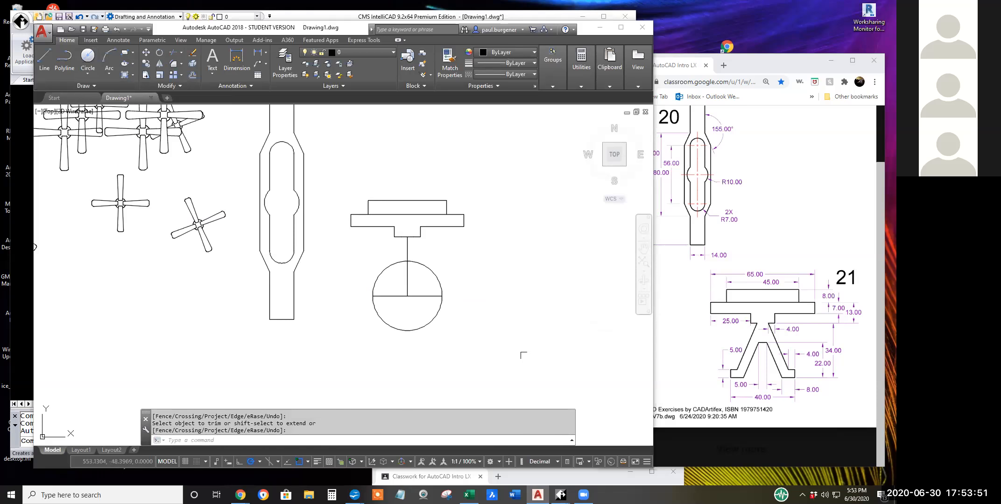
pyautogui.click(438, 314)
pyautogui.press('Escape')
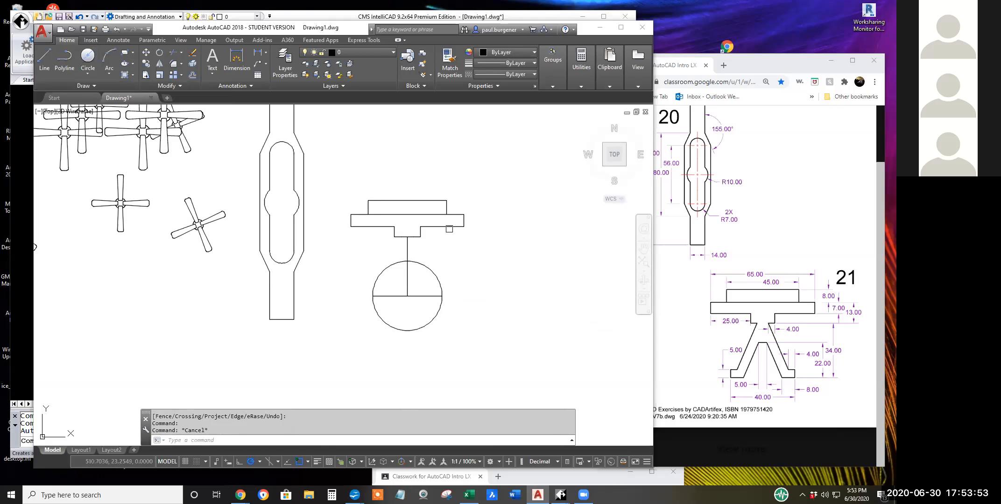
pyautogui.click(193, 50)
pyautogui.click(432, 270)
pyautogui.press('Return')
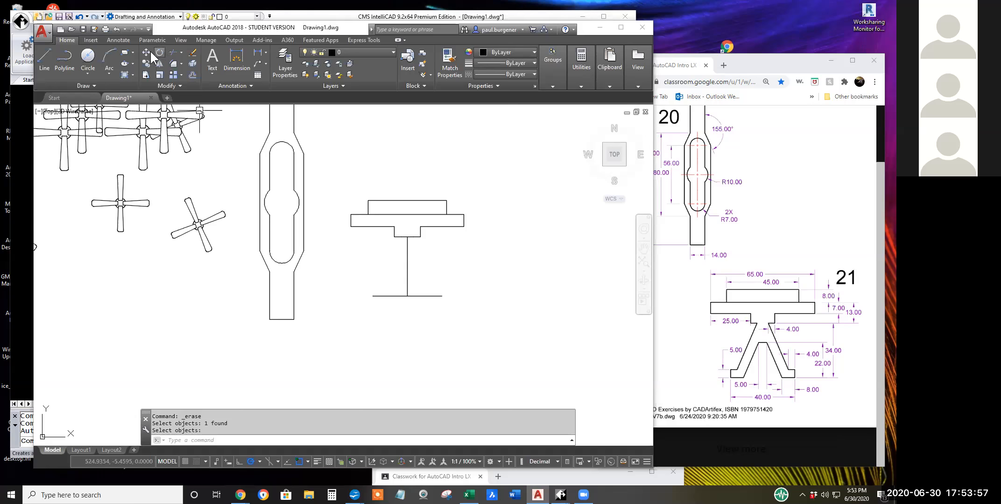
# Copy the horizontal base line 5 units straight down.
pyautogui.press('Escape')
pyautogui.click(146, 62)
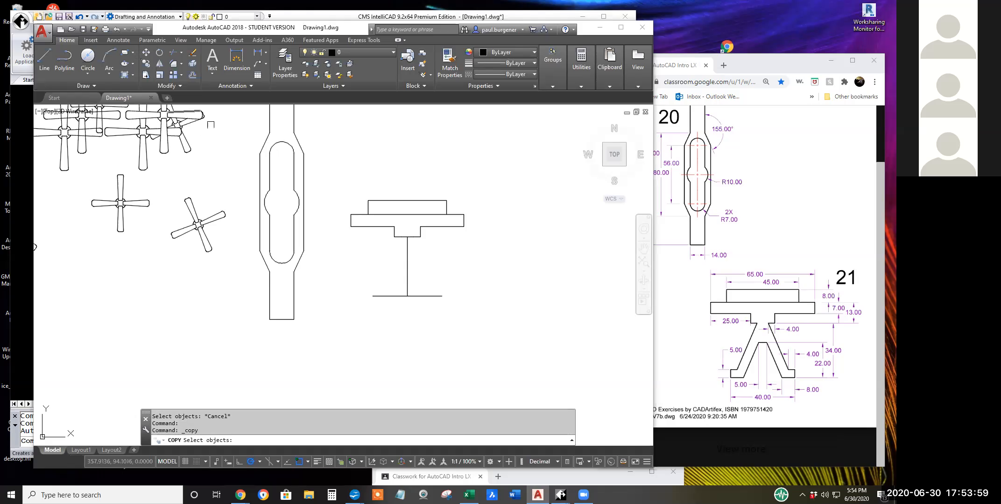
pyautogui.click(437, 296)
pyautogui.press('Return')
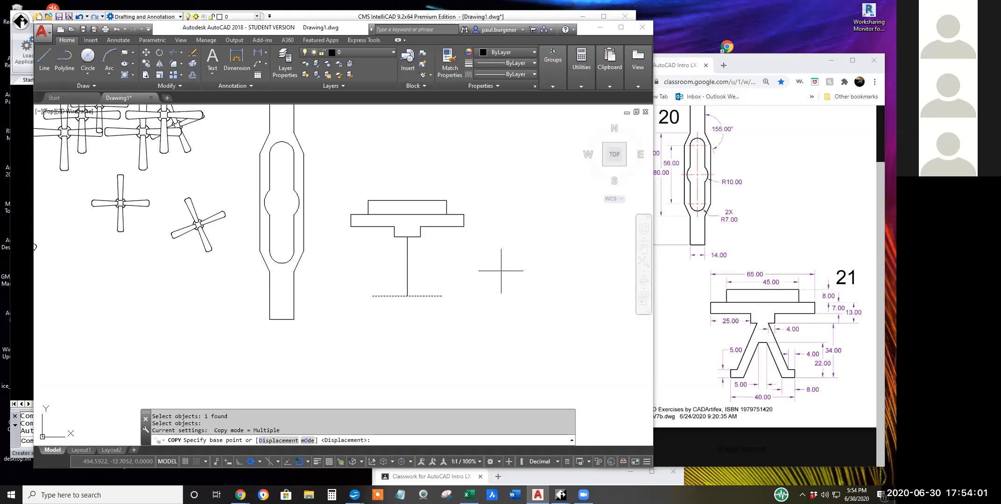
pyautogui.click(501, 284)
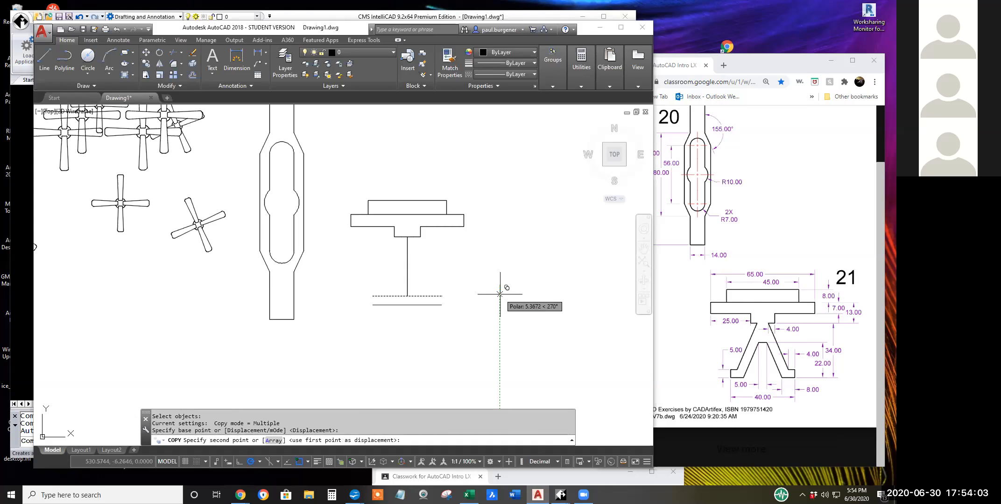
pyautogui.write('5')
pyautogui.press('Return')
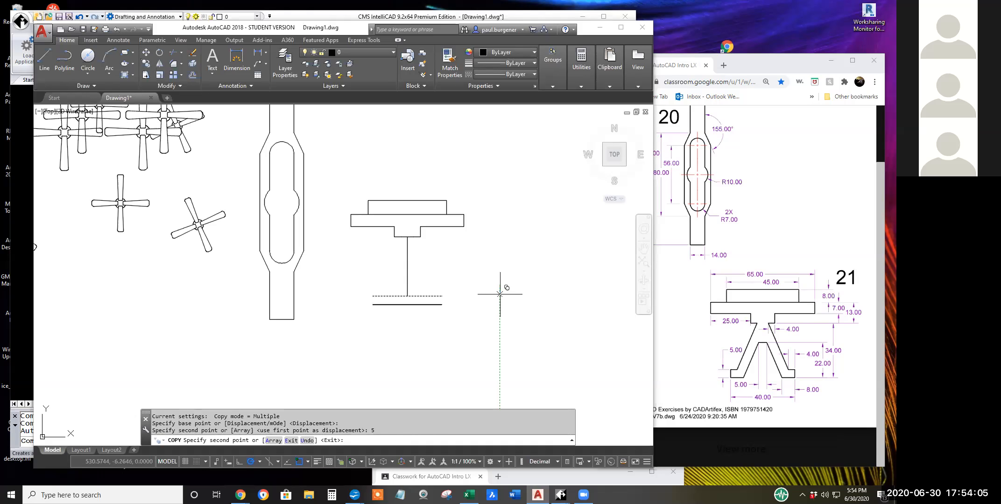
pyautogui.press('Return')
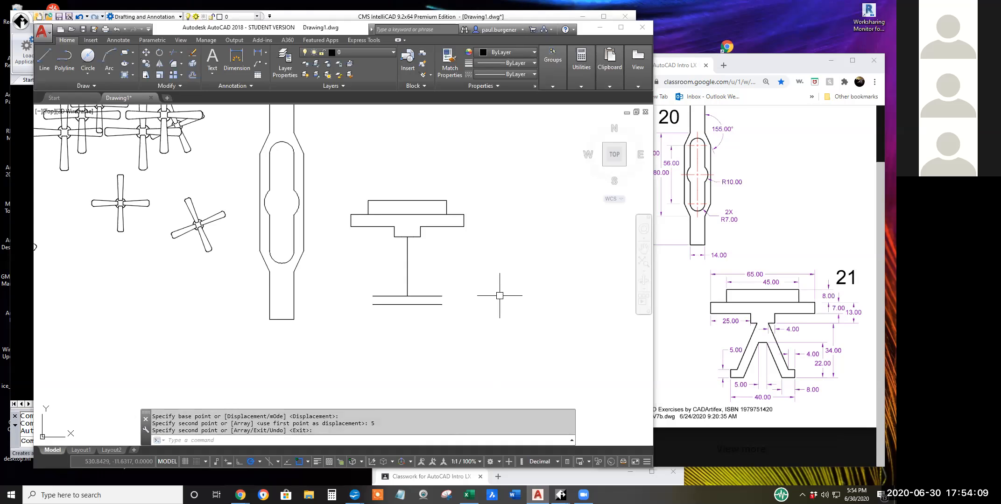
# Draw a circle of radius 4 centered on the right end of the original base line.
pyautogui.scroll(5, 447, 296)
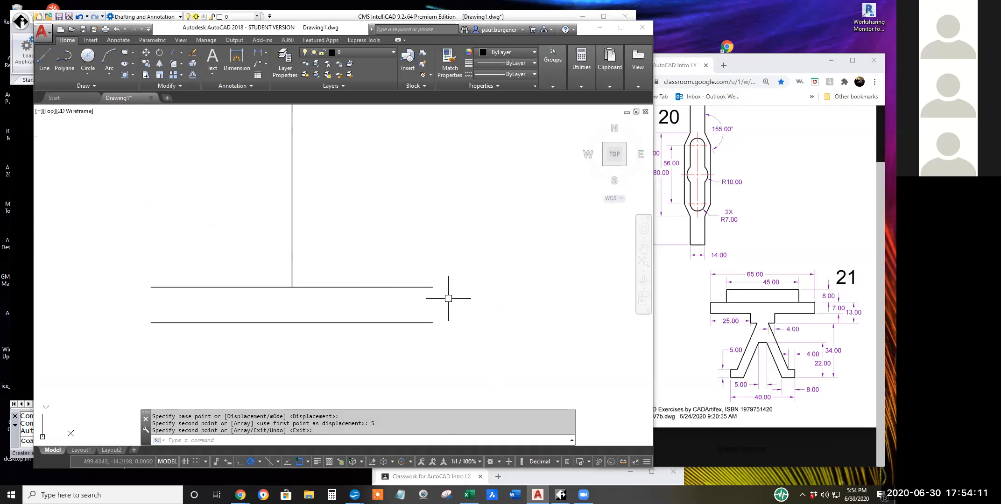
pyautogui.write('c')
pyautogui.press('Return')
pyautogui.click(433, 287)
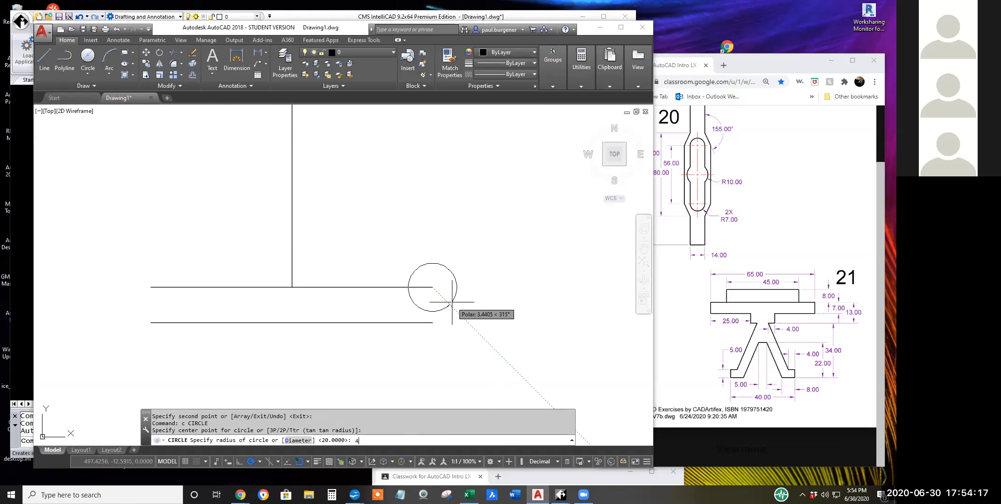
pyautogui.press('Return')
pyautogui.scroll(-4, 458, 286)
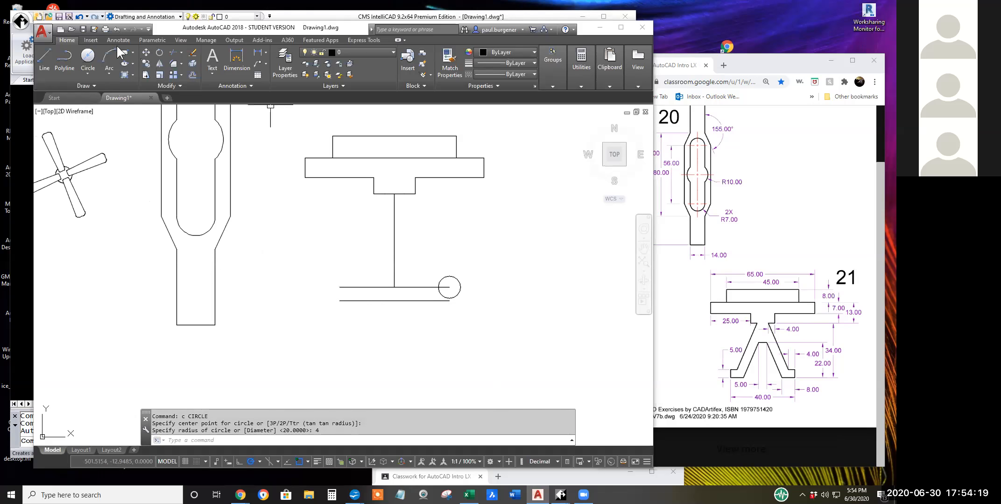
pyautogui.click(47, 50)
pyautogui.click(404, 194)
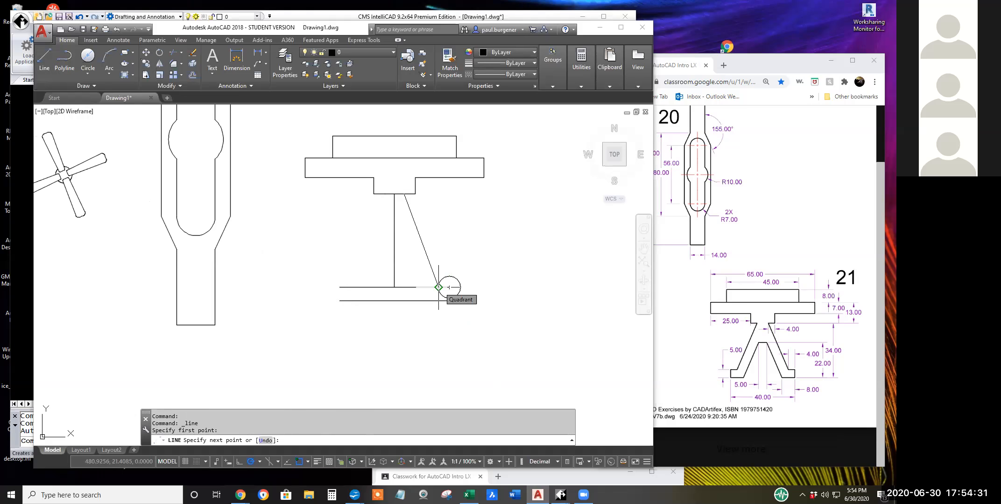
pyautogui.press('Escape')
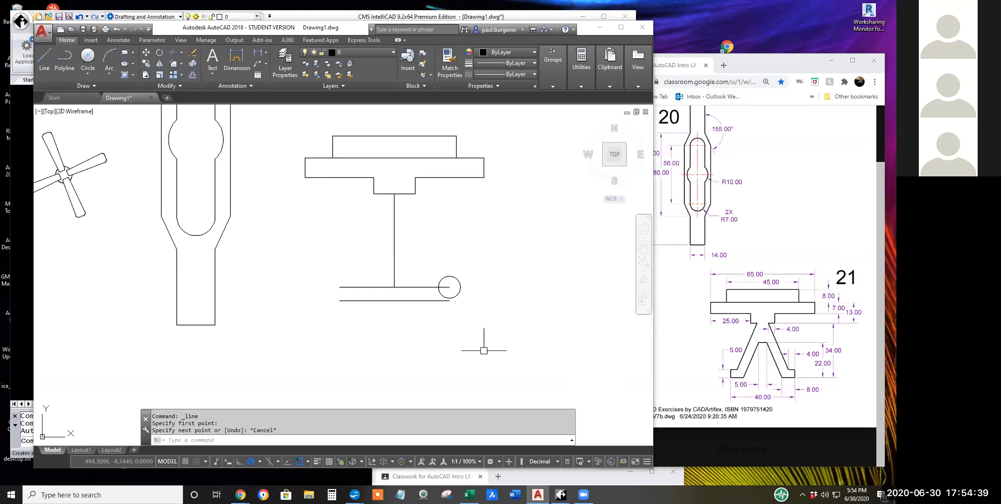
# Mirror the lower copied line across the original base line, keeping the source, and erase the lower line.
pyautogui.click(159, 64)
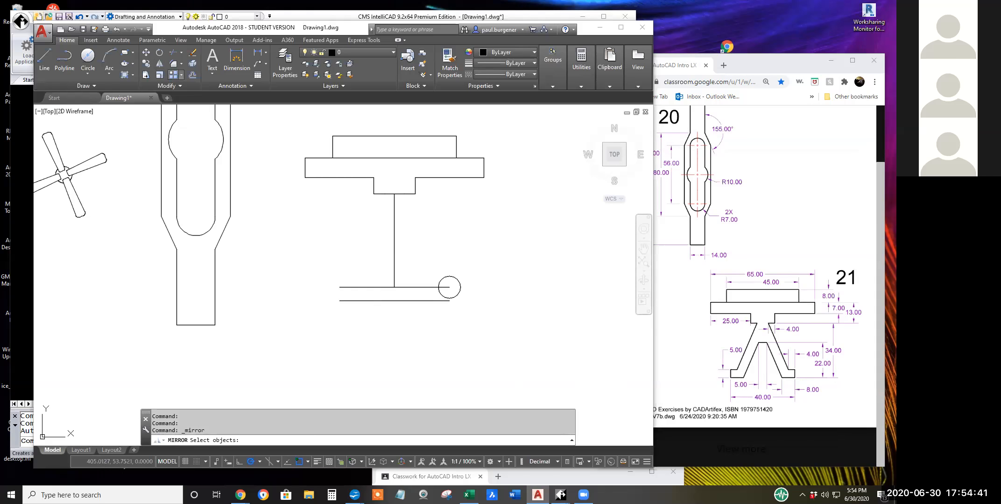
pyautogui.click(394, 300)
pyautogui.press('Return')
pyautogui.click(394, 287)
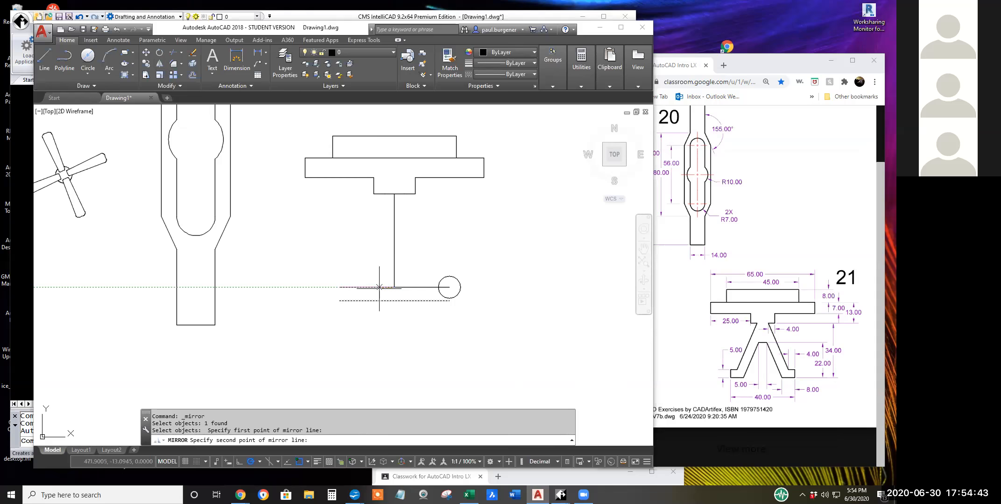
pyautogui.click(323, 288)
pyautogui.press('Return')
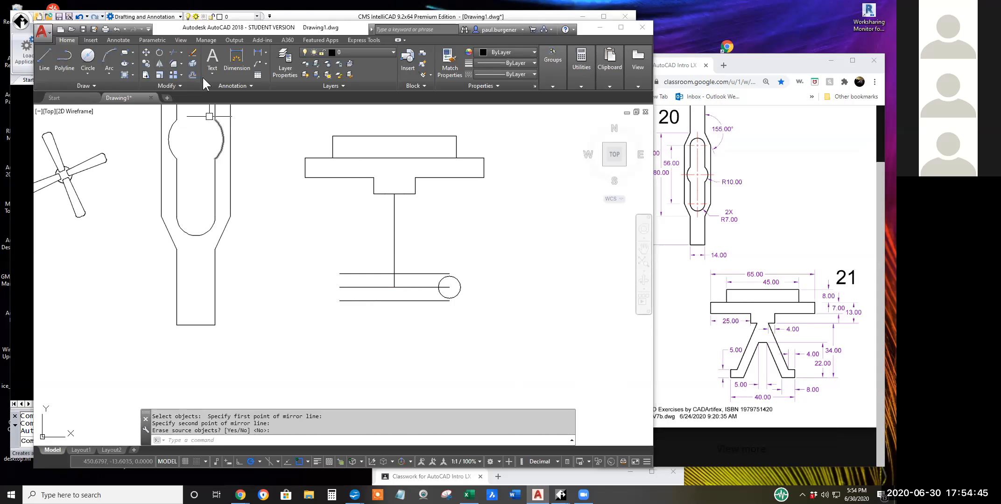
pyautogui.click(366, 300)
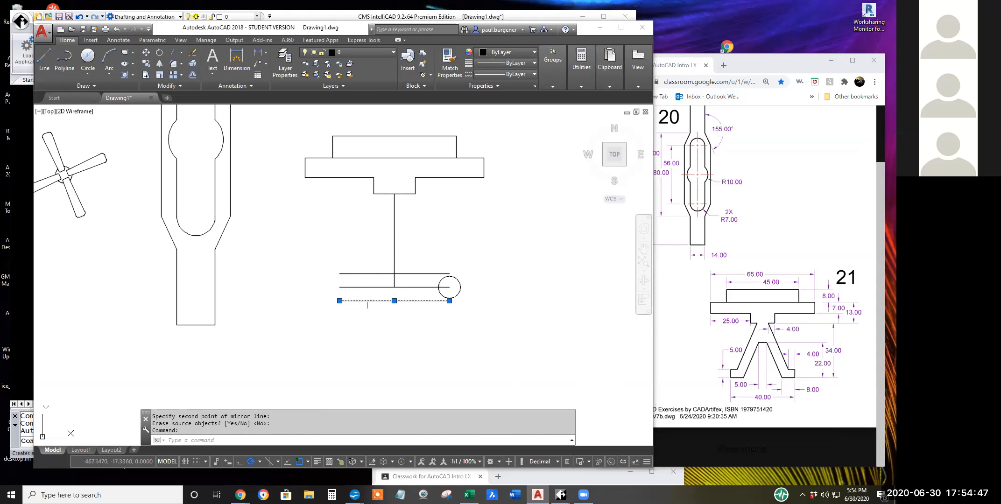
pyautogui.press('Return')
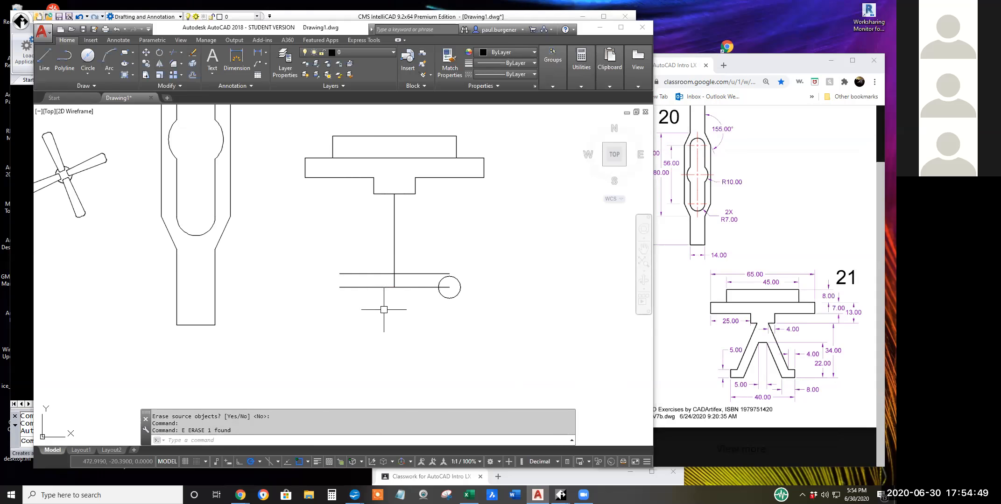
# Move the radius 4 circle by its center from the base line's right end to the upper line's right end.
pyautogui.write('m')
pyautogui.press('Return')
pyautogui.press('Escape')
pyautogui.press('Escape')
pyautogui.click(146, 53)
pyautogui.click(459, 288)
pyautogui.press('Return')
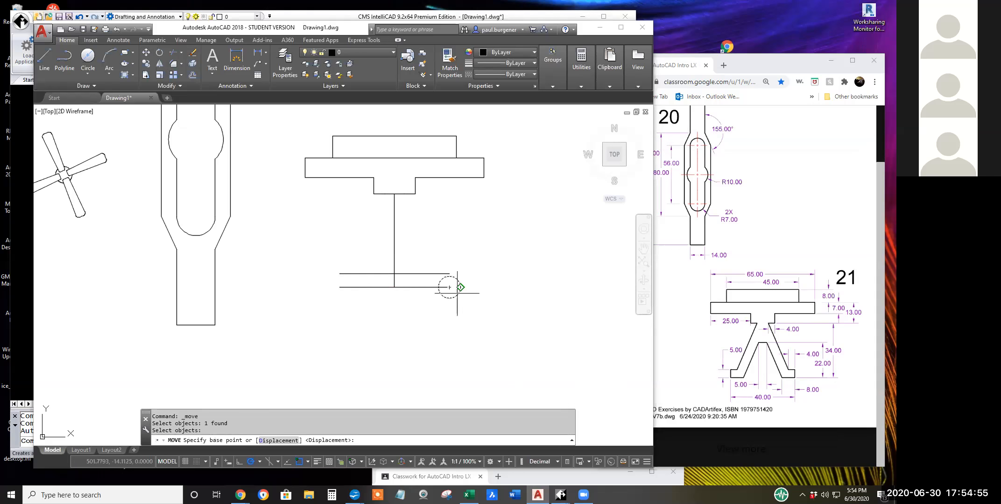
pyautogui.click(449, 288)
pyautogui.click(449, 274)
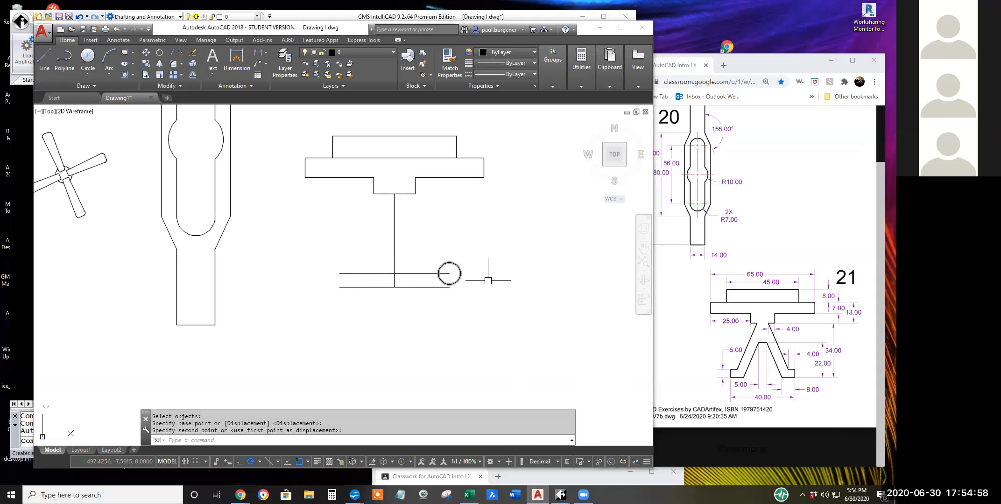
# Draw the slanted leg line from the inner endpoint on the neck's bottom edge, right of the centerline, to the circle's left quadrant.
pyautogui.click(46, 59)
pyautogui.click(404, 194)
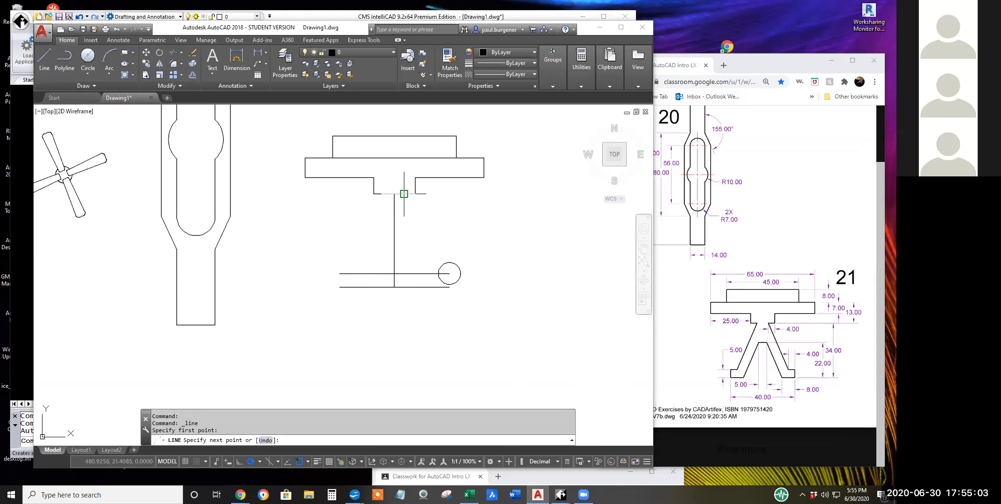
pyautogui.click(439, 274)
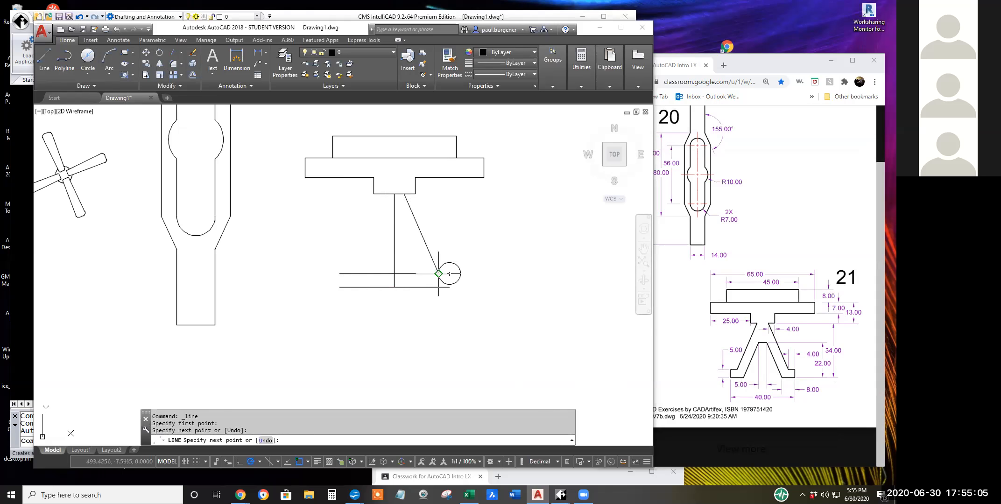
pyautogui.press('Return')
pyautogui.press('Return')
# Draw a vertical line joining the right ends of the upper line and the base line.
pyautogui.click(449, 274)
pyautogui.click(449, 286)
pyautogui.press('Return')
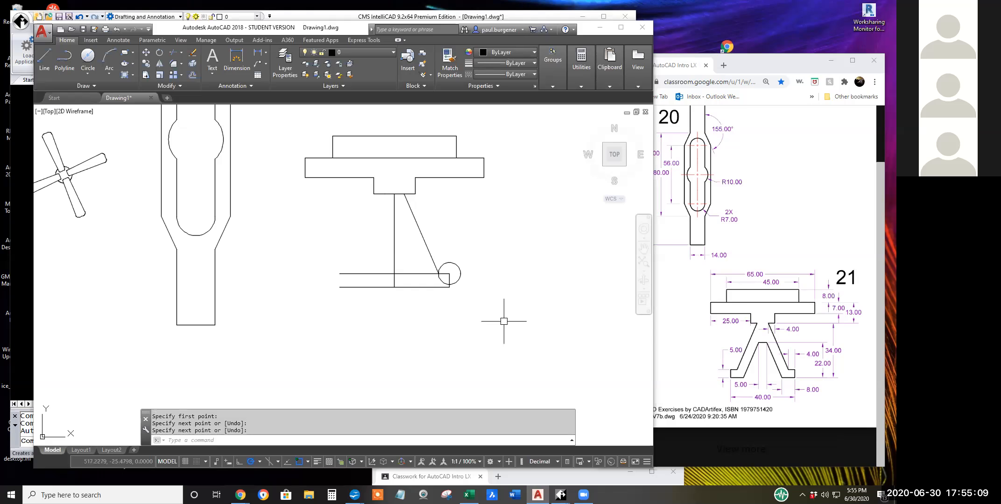
# Draw a circle of diameter 8 centered on the right end of the base line.
pyautogui.click(85, 57)
pyautogui.click(449, 286)
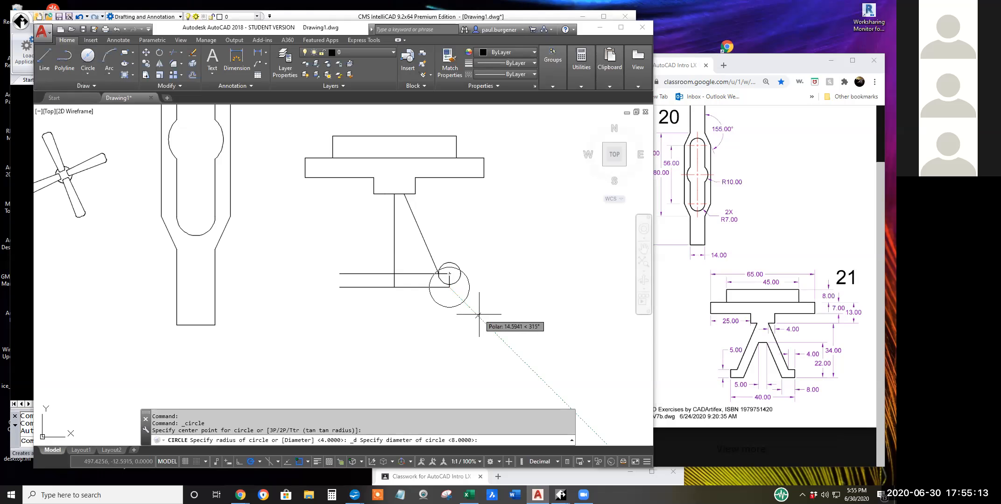
pyautogui.write('8')
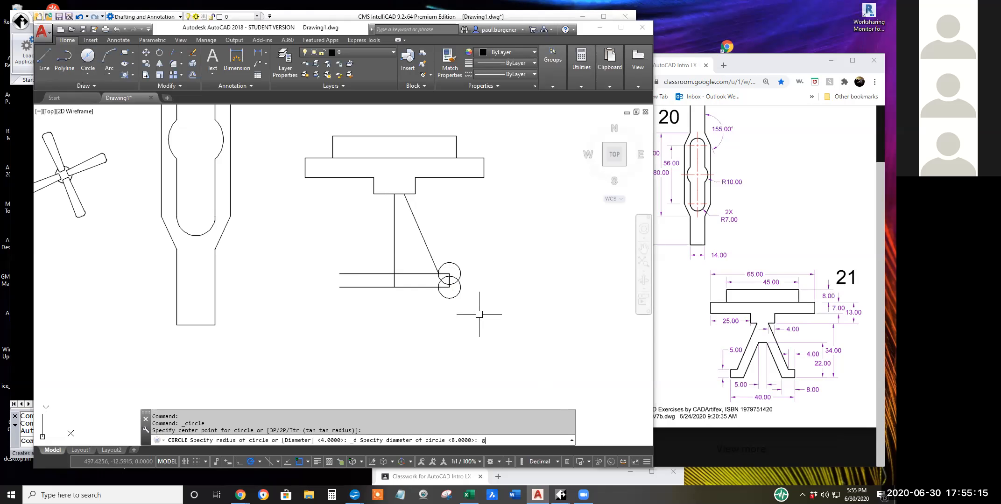
pyautogui.press('Return')
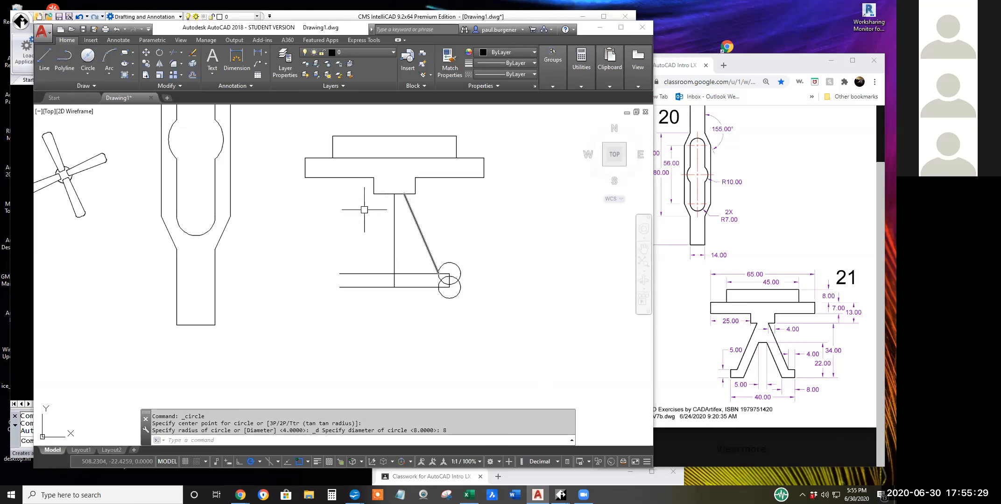
# Copy the slanted leg line from its lower end to the left quadrant of the lower circle.
pyautogui.click(147, 64)
pyautogui.click(426, 243)
pyautogui.press('Return')
pyautogui.click(439, 274)
pyautogui.click(439, 287)
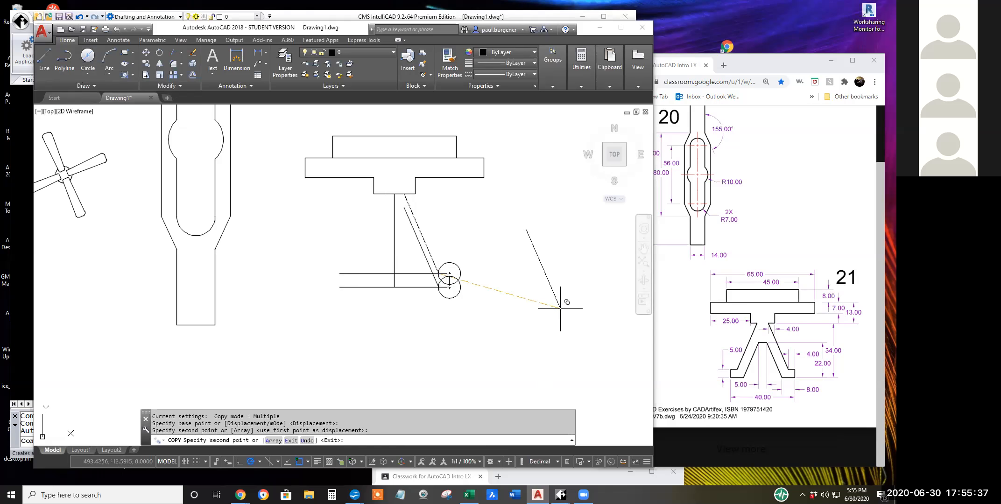
pyautogui.press('Return')
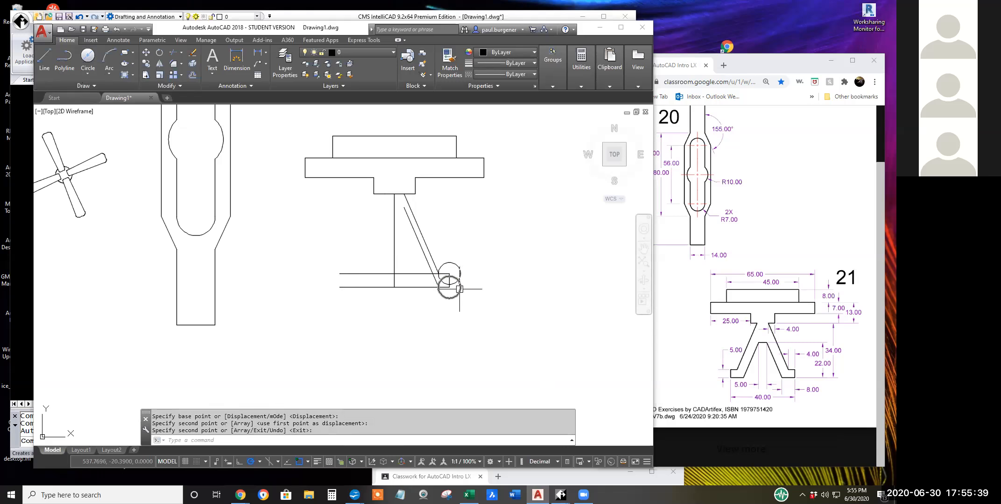
# Erase the lower circle and the copied slanted leg line.
pyautogui.click(460, 290)
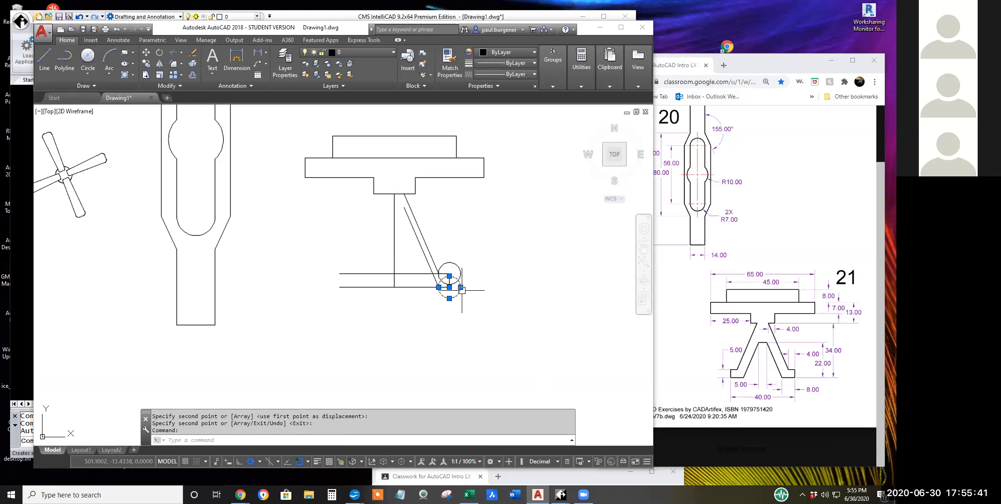
pyautogui.press('Escape')
pyautogui.press('Escape')
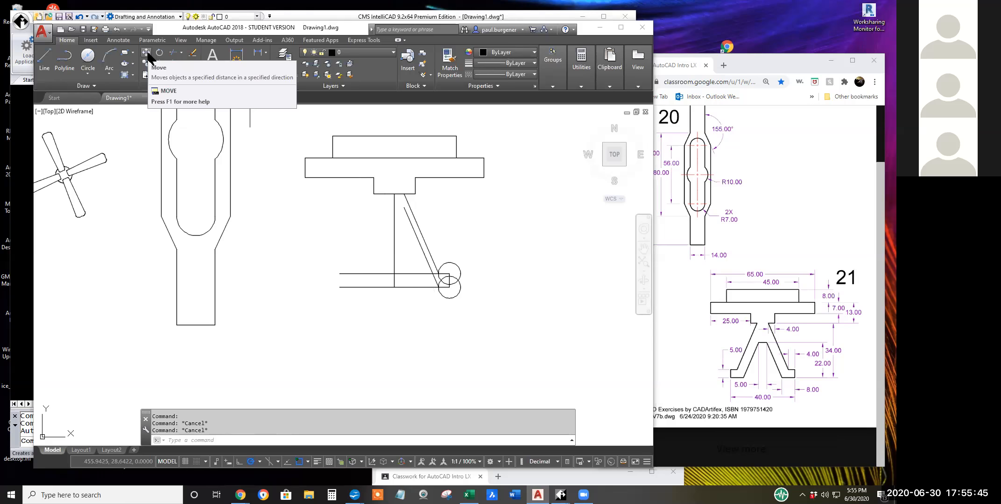
pyautogui.click(192, 53)
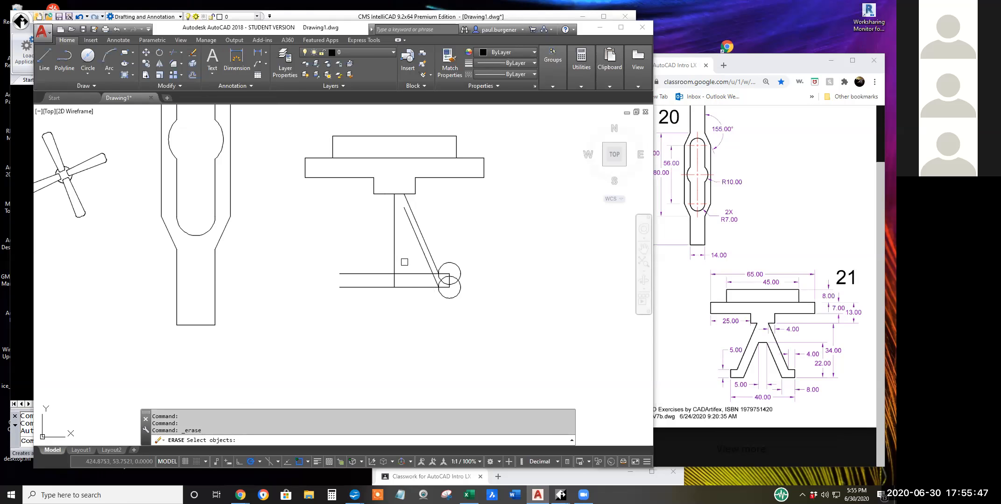
pyautogui.click(440, 294)
pyautogui.click(442, 289)
pyautogui.press('Return')
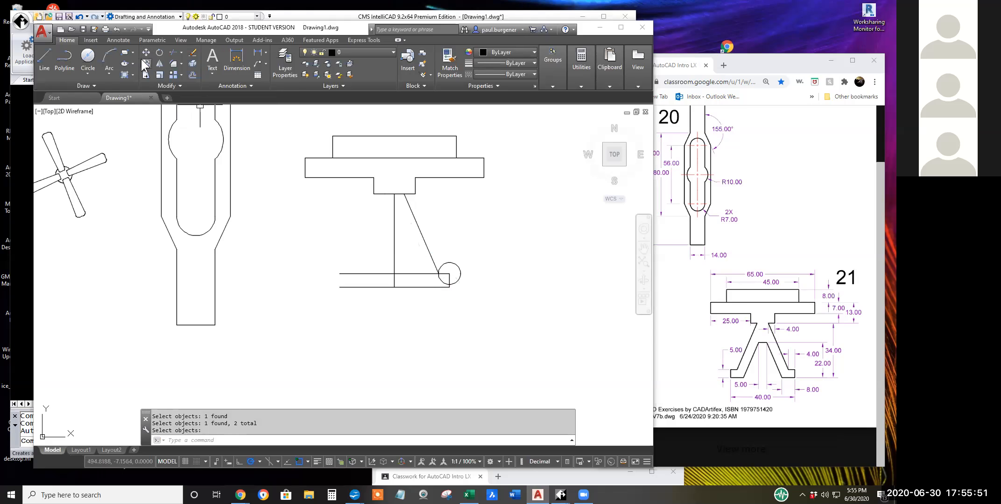
# Draw an 8-unit line to the left from the foot's lower right corner, along the base line.
pyautogui.click(43, 56)
pyautogui.click(449, 286)
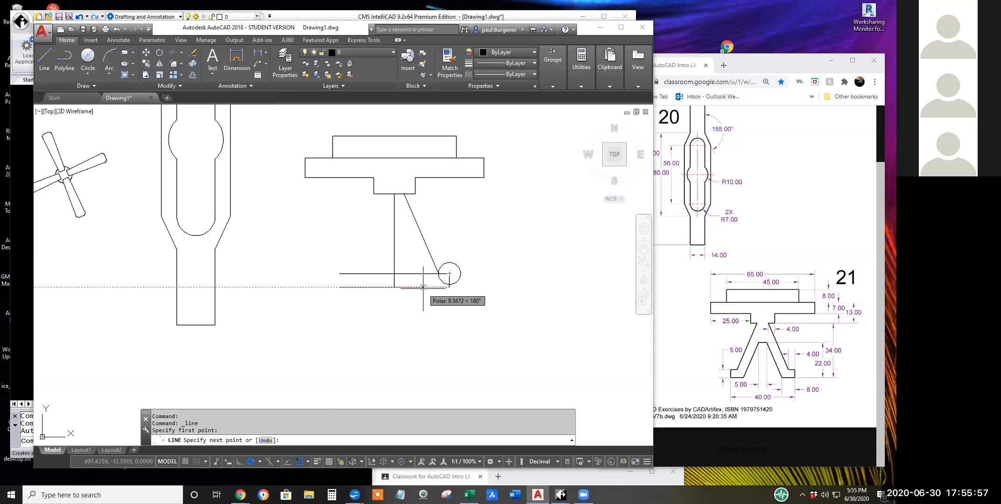
pyautogui.write('8')
pyautogui.press('Return')
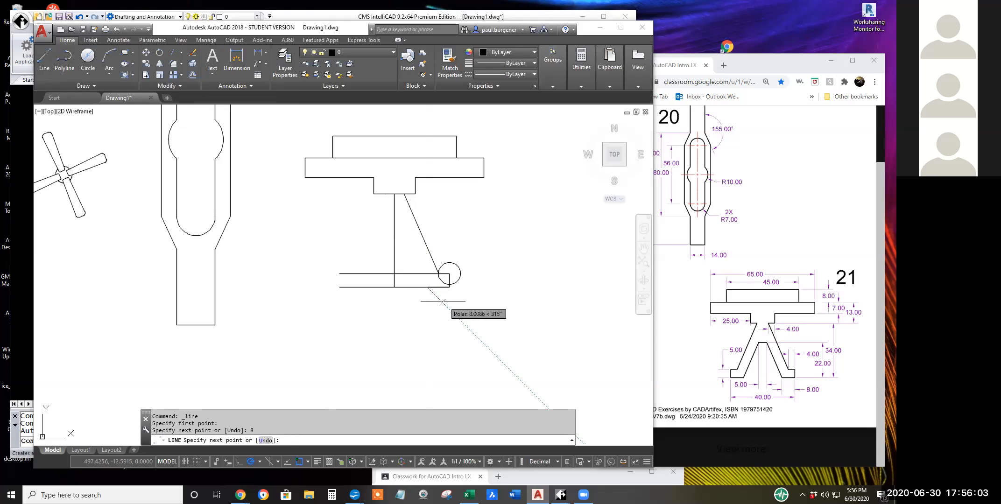
pyautogui.press('Return')
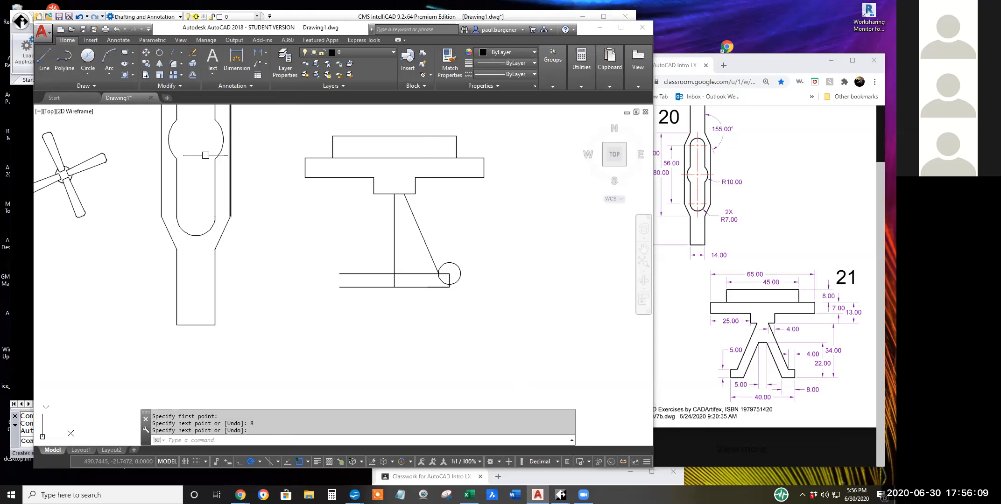
# Copy the slanted leg line from its lower end to the left end of the 8-unit foot line.
pyautogui.click(145, 64)
pyautogui.click(432, 259)
pyautogui.press('Return')
pyautogui.click(438, 274)
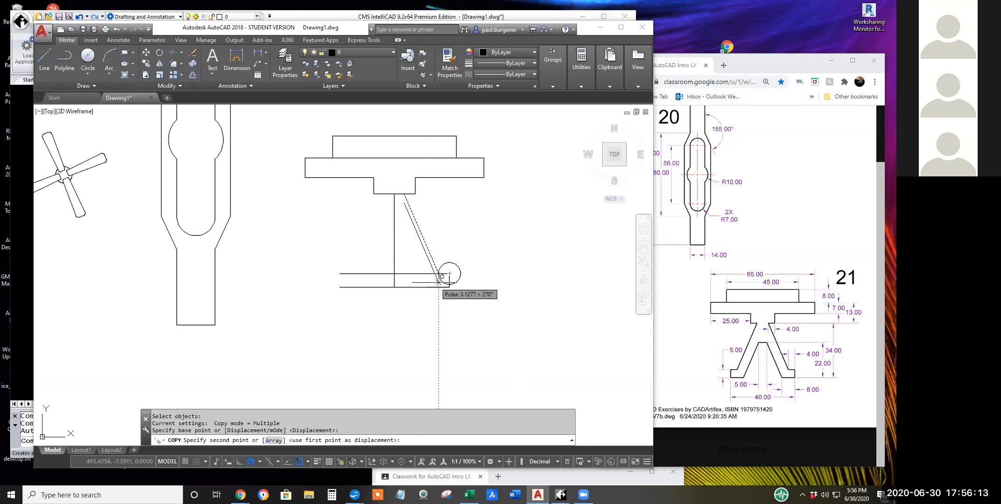
pyautogui.press('Return')
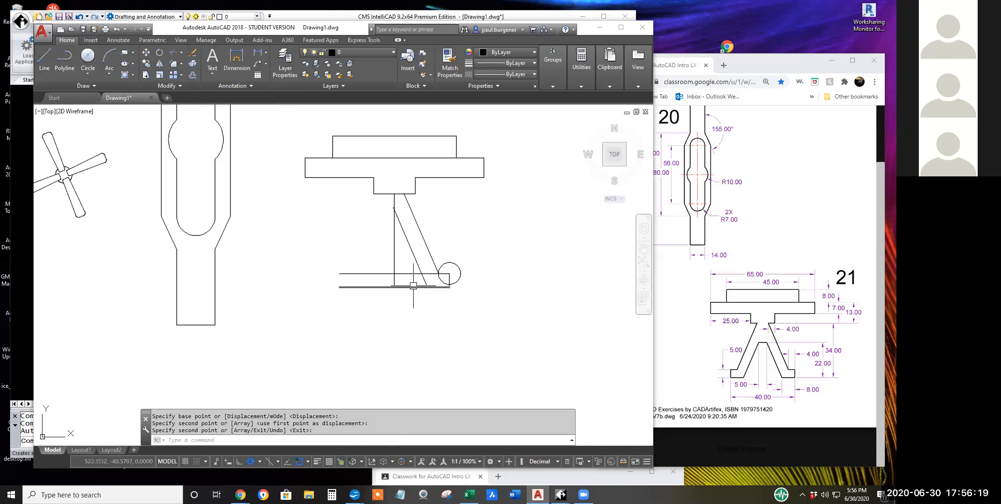
# Erase the long horizontal base line, keeping the 8-unit foot line.
pyautogui.click(413, 286)
pyautogui.press('Escape')
pyautogui.press('Escape')
pyautogui.click(192, 55)
pyautogui.click(410, 287)
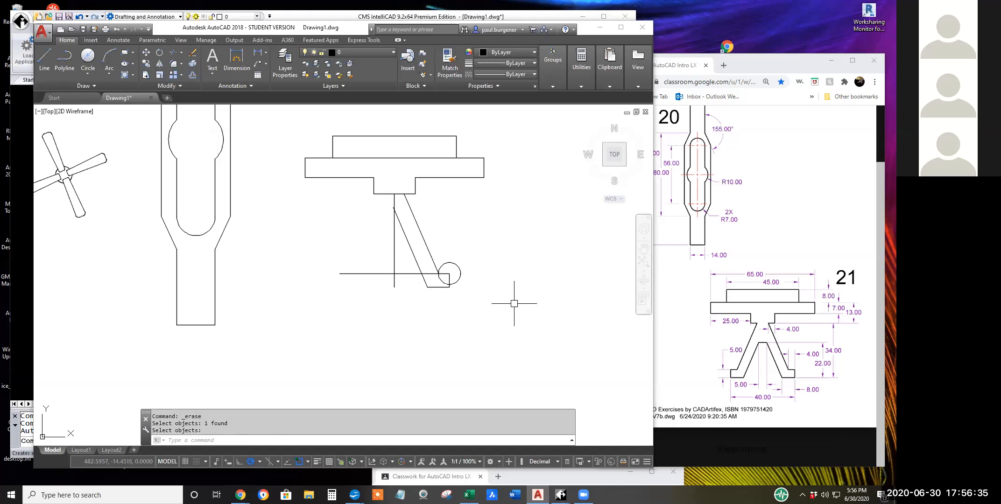
pyautogui.write('m')
pyautogui.press('Return')
pyautogui.press('Escape')
pyautogui.press('Escape')
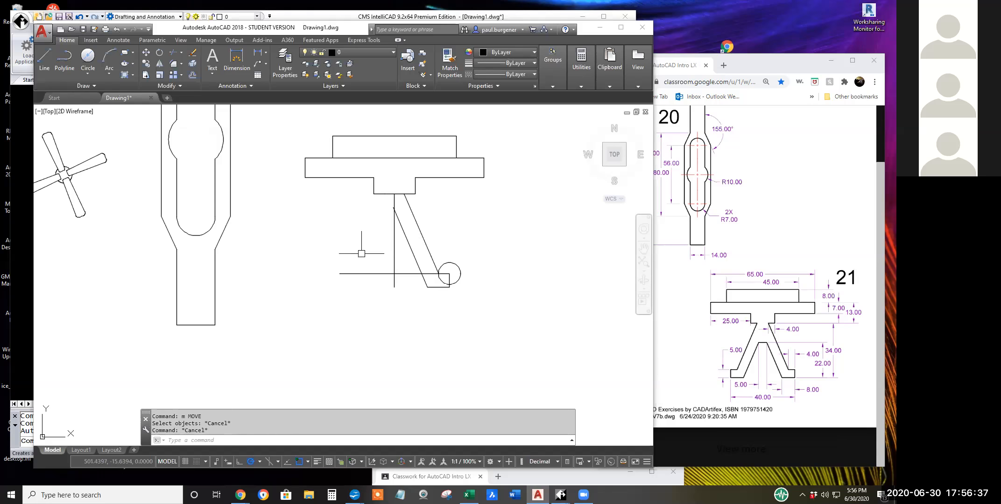
# Draw connected construction lines from the foot's lower right corner: a short run right, 22 units up, and left across both slanted leg lines.
pyautogui.click(37, 56)
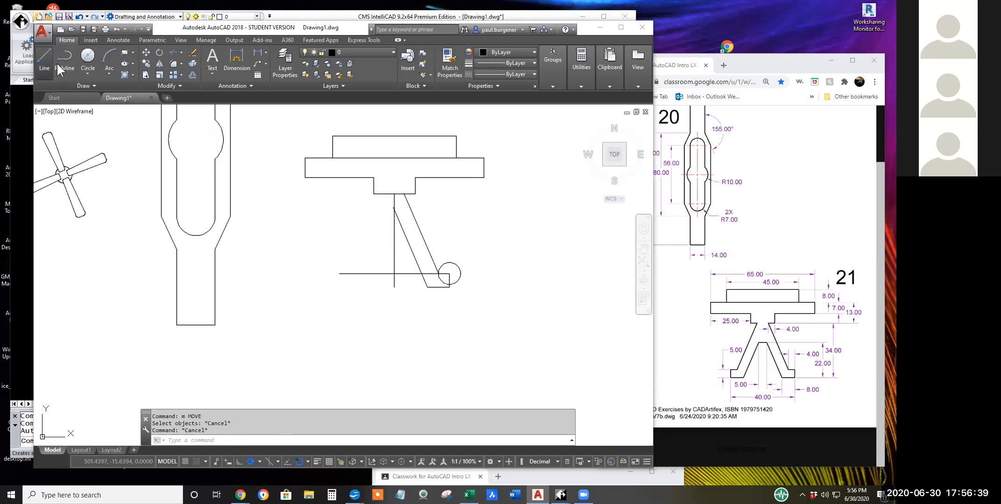
pyautogui.click(449, 287)
pyautogui.click(477, 287)
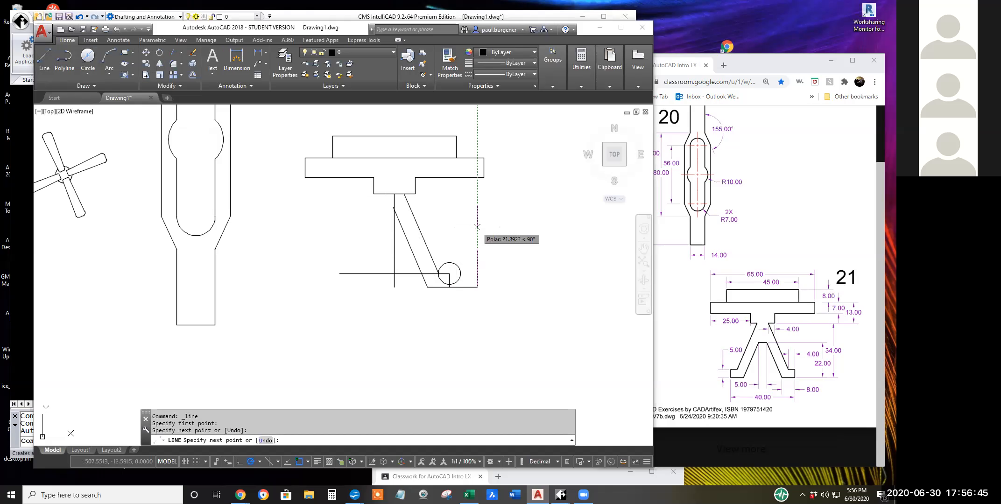
pyautogui.write('22')
pyautogui.press('Return')
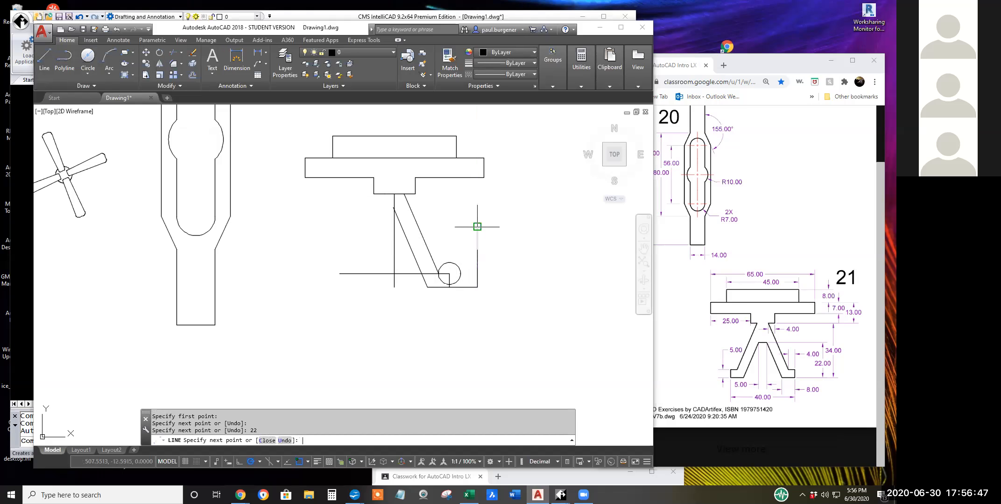
pyautogui.click(374, 227)
pyautogui.press('Return')
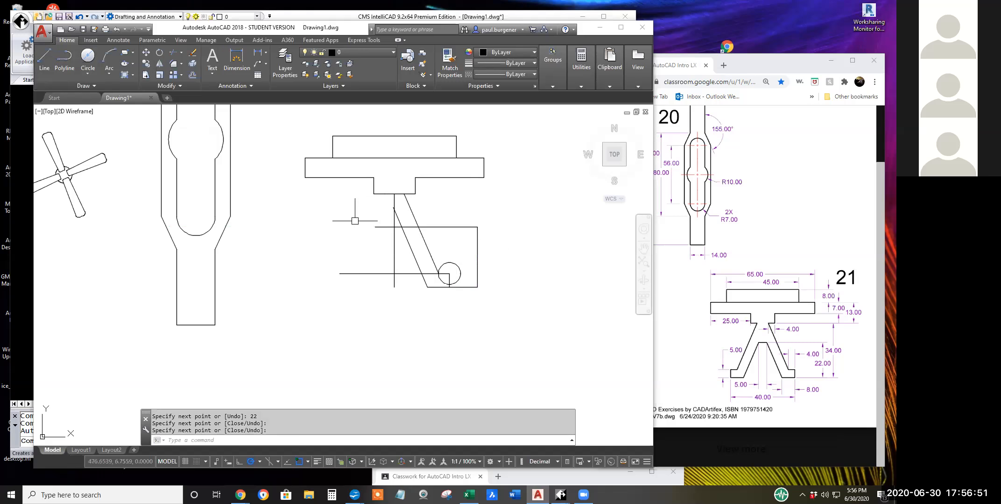
# Trim the inner slanted leg line above the upper construction line, along with the construction line's portion between the leg lines.
pyautogui.click(175, 52)
pyautogui.press('Return')
pyautogui.click(413, 226)
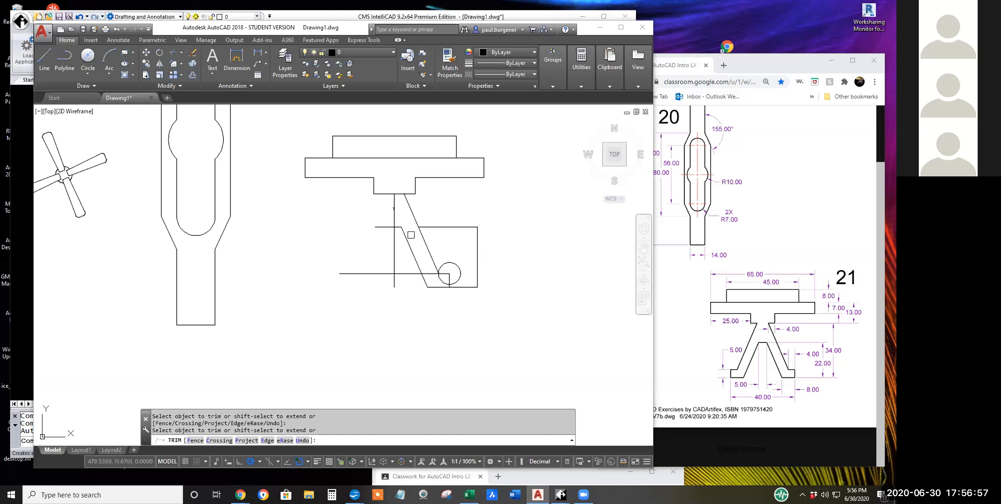
pyautogui.click(459, 291)
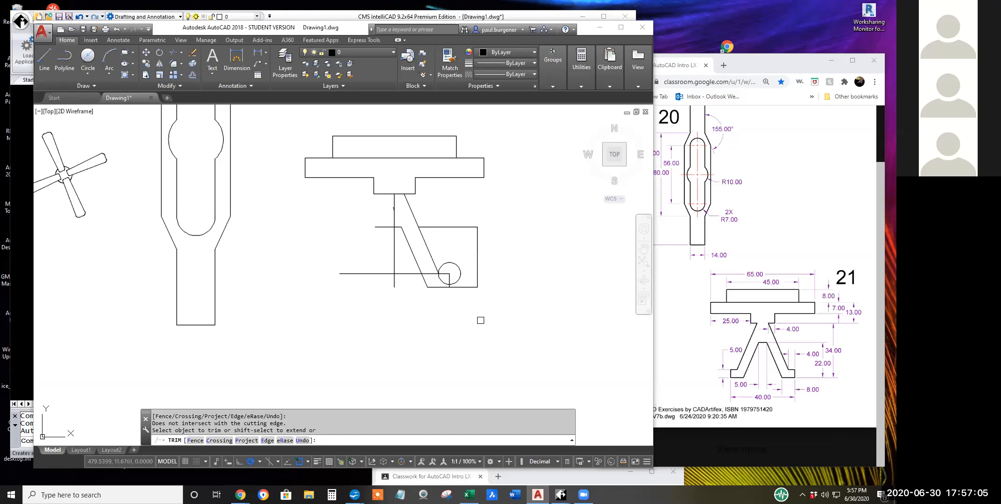
pyautogui.press('Return')
# Erase the circle, the construction lines beside the leg, and the horizontal line across the top of the foot.
pyautogui.click(191, 53)
pyautogui.click(455, 266)
pyautogui.click(497, 301)
pyautogui.click(463, 218)
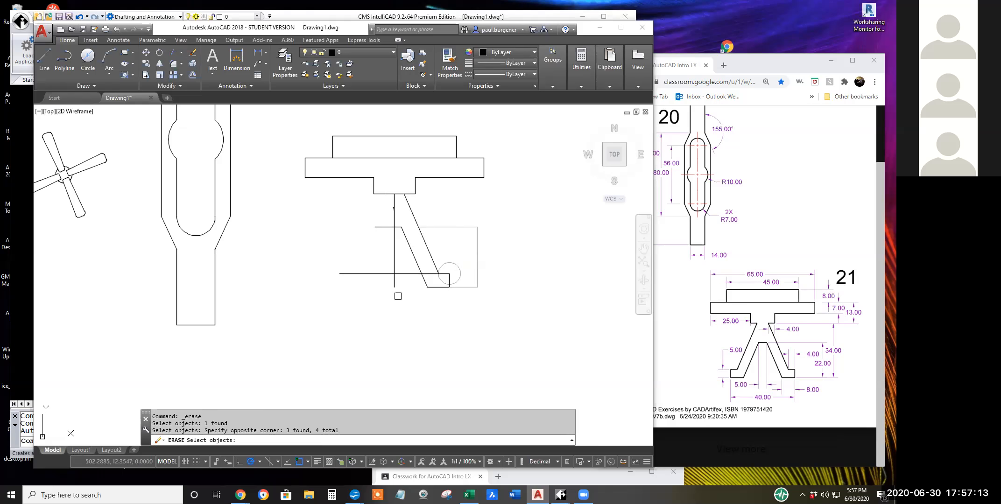
pyautogui.click(384, 228)
pyautogui.click(380, 274)
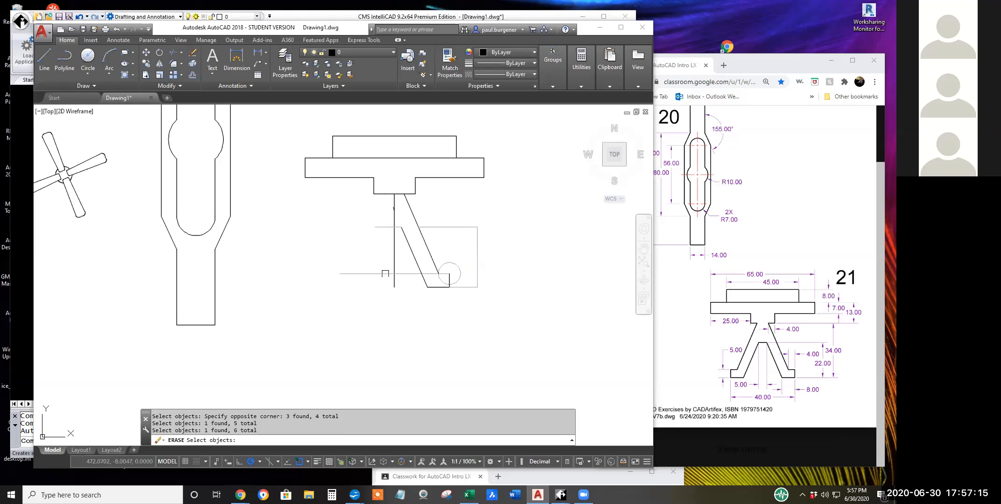
pyautogui.scroll(3, 401, 283)
pyautogui.press('Return')
pyautogui.scroll(-6, 398, 283)
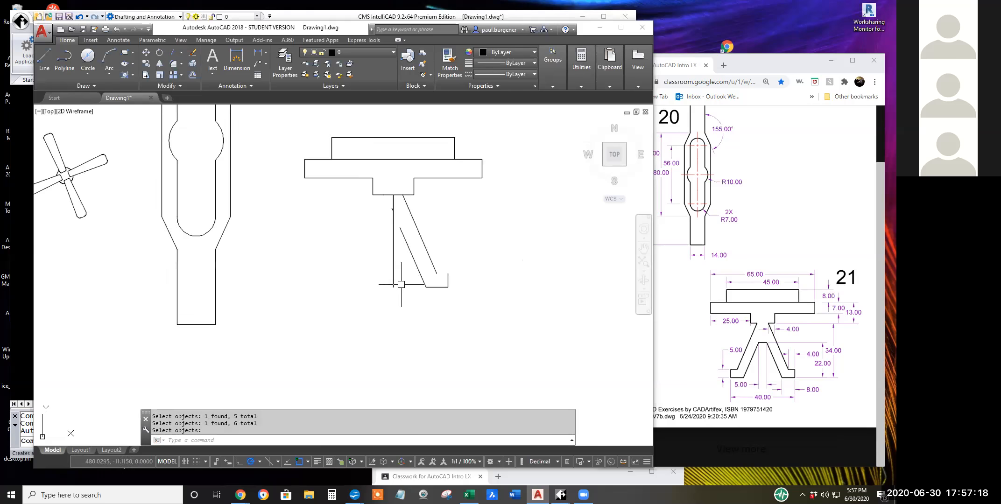
# Draw the foot's top edge from its upper right corner to the lower end of the outer slanted leg line.
pyautogui.click(49, 57)
pyautogui.click(430, 279)
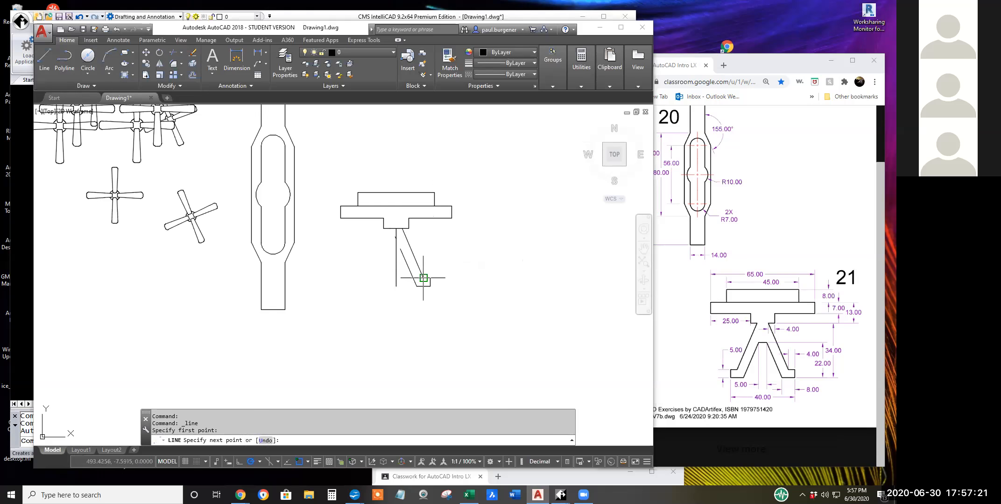
pyautogui.press('Return')
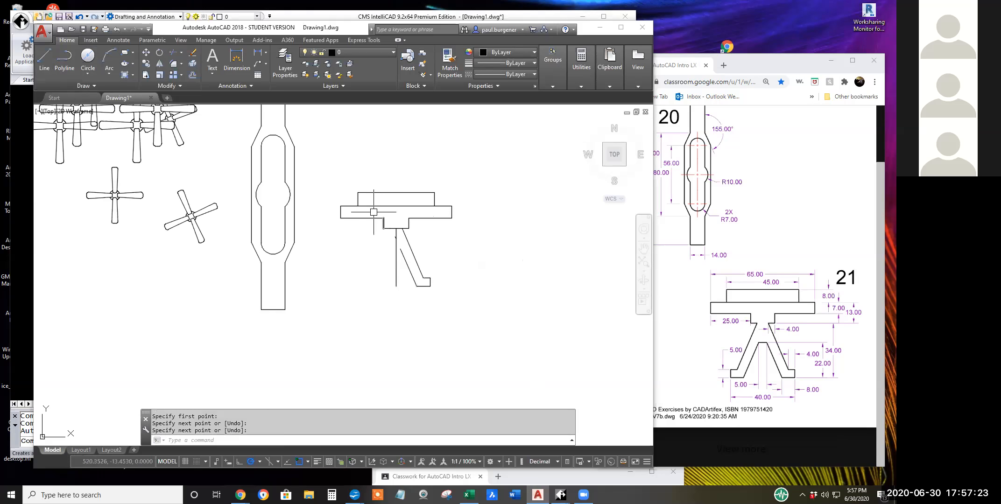
# Mirror the finished right leg and foot about the vertical centre line of the tabletop, keeping the original.
pyautogui.click(159, 64)
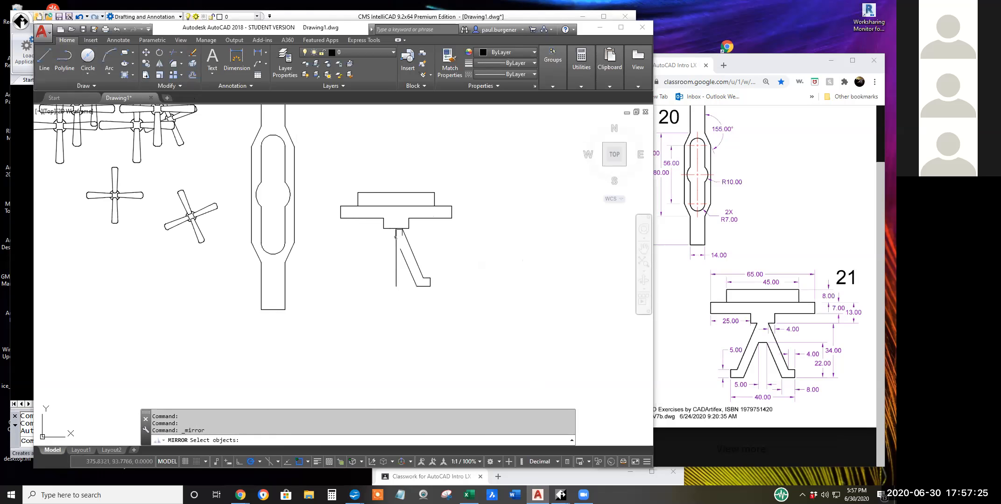
pyautogui.click(451, 305)
pyautogui.click(399, 227)
pyautogui.press('Return')
pyautogui.click(396, 192)
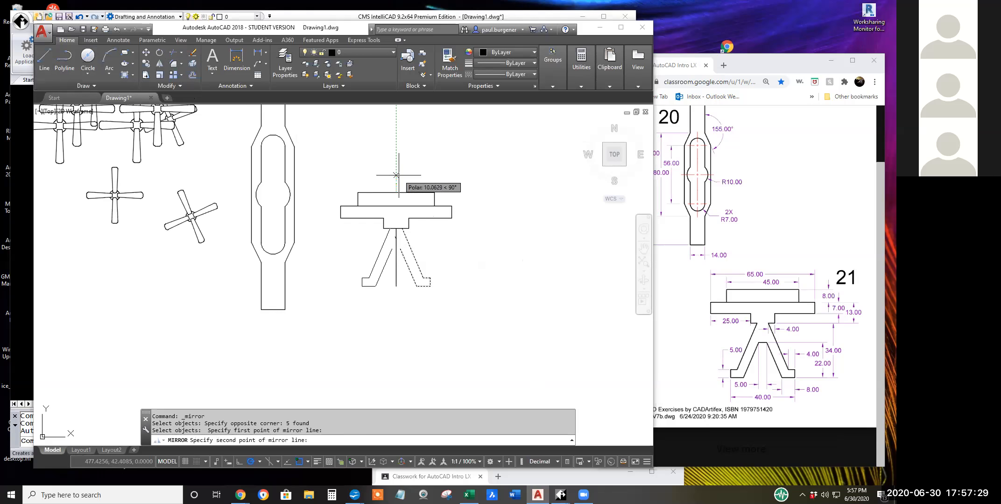
pyautogui.click(395, 175)
pyautogui.press('Return')
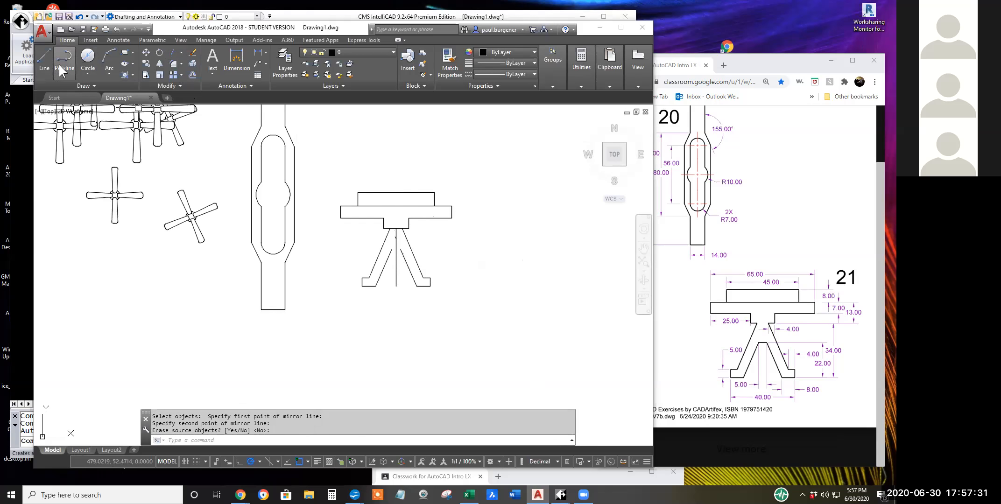
# Draw a line joining the upper ends of the two inner leg lines and erase the vertical centre line.
pyautogui.click(46, 60)
pyautogui.click(400, 249)
pyautogui.click(392, 249)
pyautogui.press('Return')
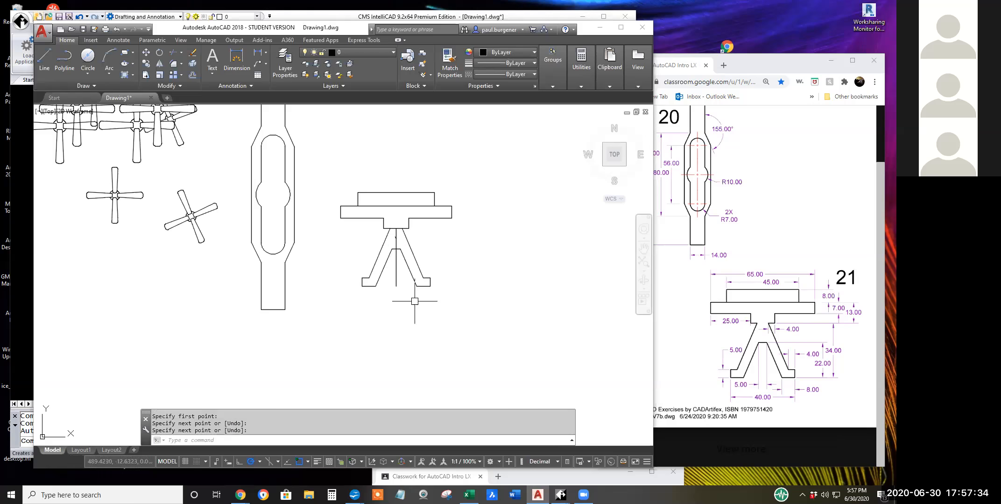
pyautogui.click(192, 54)
pyautogui.click(396, 280)
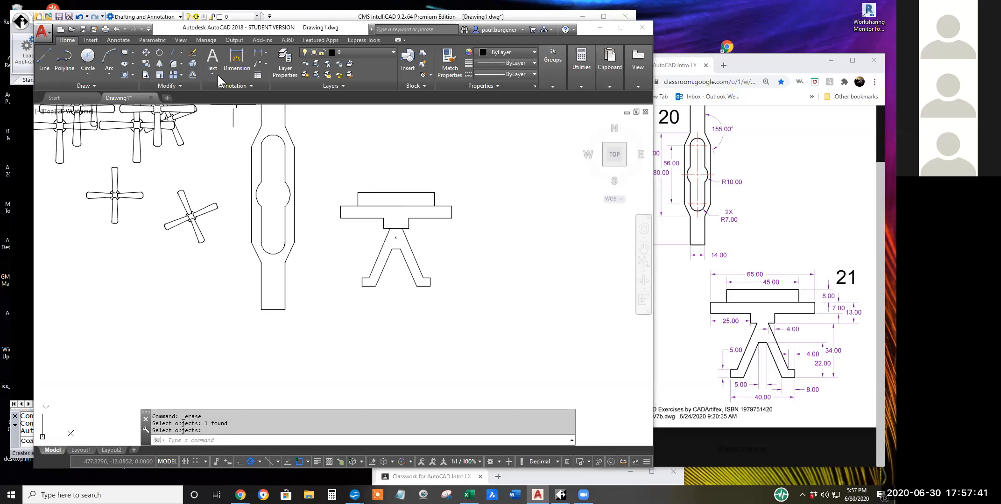
# Try to trim the bottom edge of the centre block between the tops of the two legs.
pyautogui.click(173, 52)
pyautogui.press('Return')
pyautogui.click(401, 229)
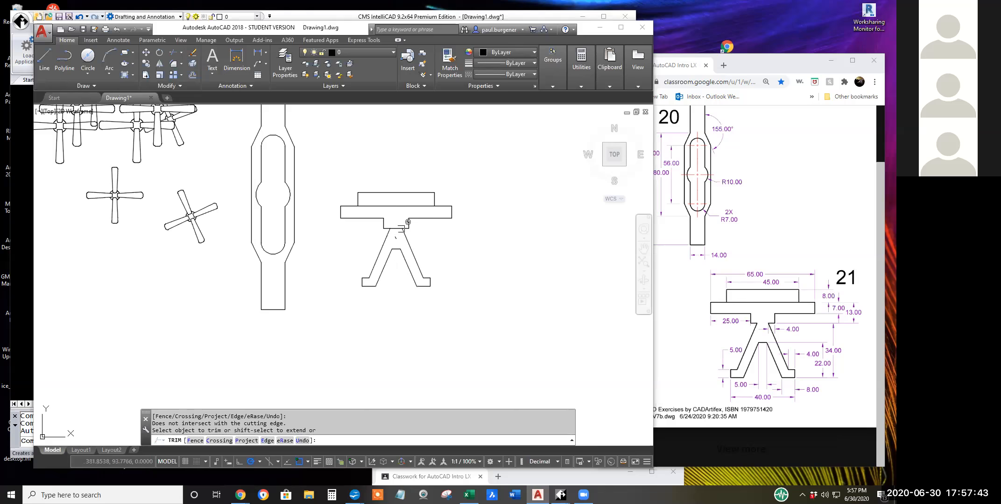
pyautogui.scroll(4, 396, 229)
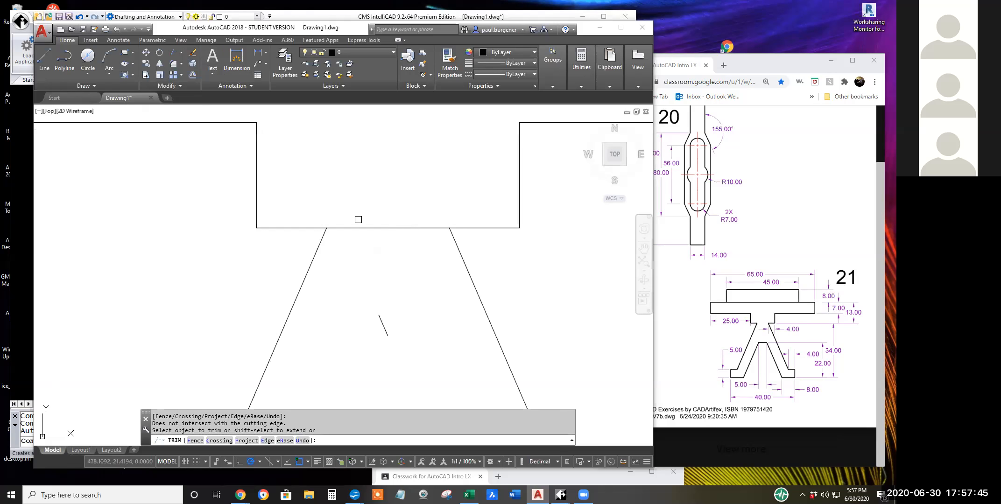
pyautogui.click(352, 228)
pyautogui.press('Escape')
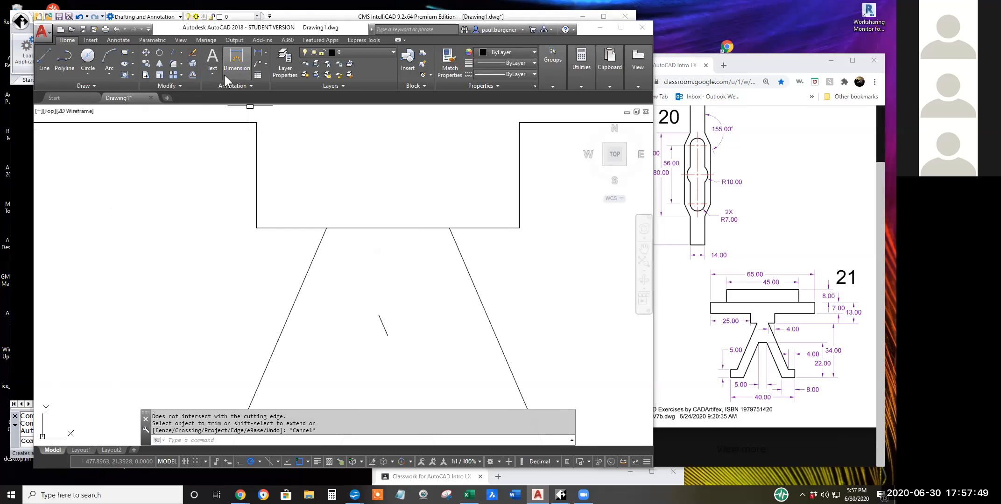
# Erase the centre block's bottom edge segment between the legs and the leftover short slanted line below it.
pyautogui.click(193, 52)
pyautogui.click(388, 229)
pyautogui.press('Return')
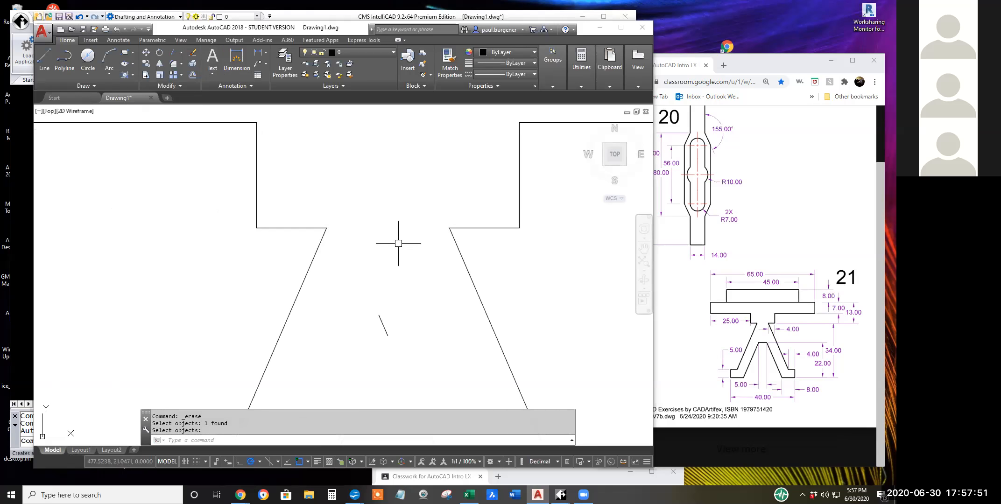
pyautogui.scroll(-4, 398, 241)
pyautogui.scroll(-2, 407, 303)
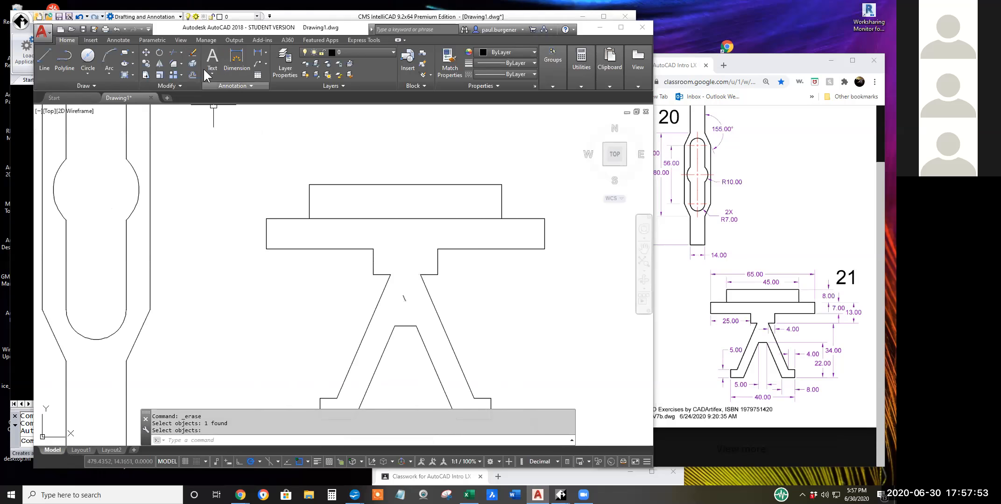
pyautogui.click(194, 50)
pyautogui.click(419, 318)
pyautogui.click(405, 298)
pyautogui.scroll(-5, 485, 320)
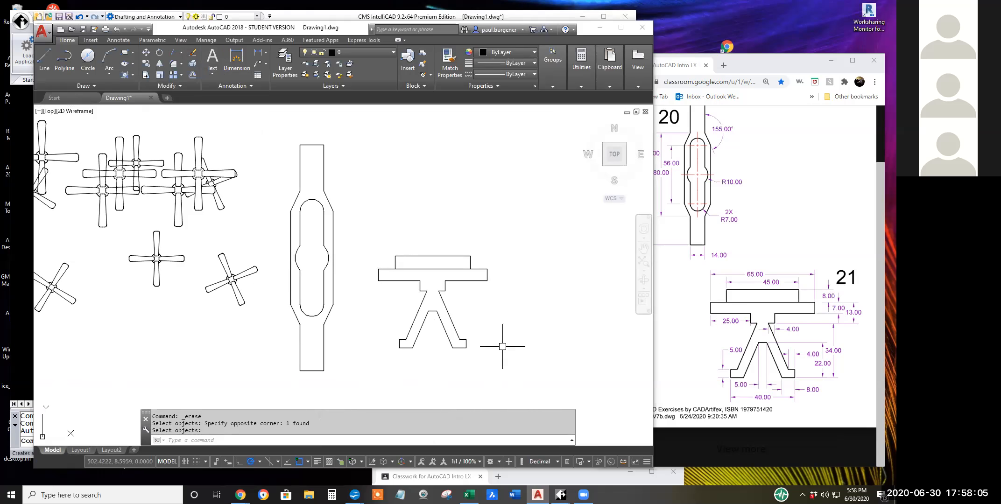
# Erase all the old practice shapes to the left of the Exercise 20 drawing.
pyautogui.moveTo(509, 340); pyautogui.dragTo(502, 357, button='middle')
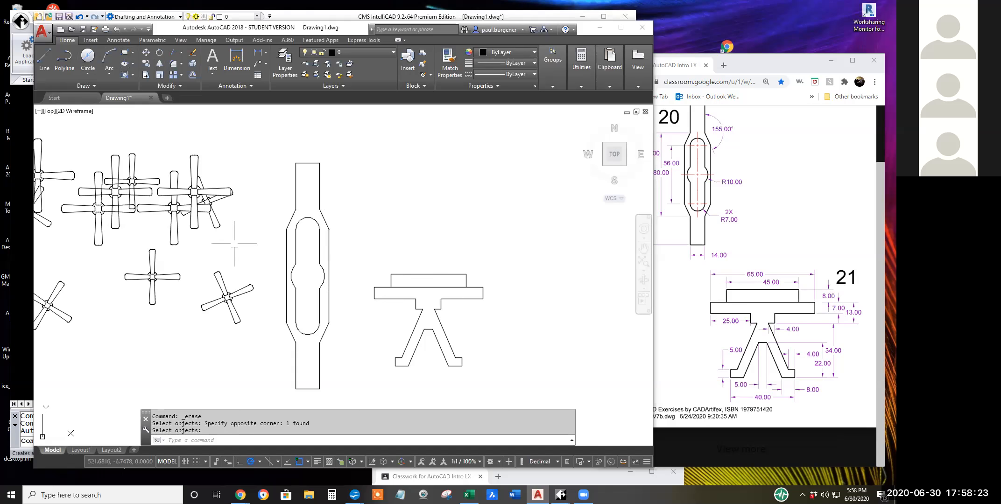
pyautogui.scroll(-3, 251, 282)
pyautogui.scroll(-2, 250, 281)
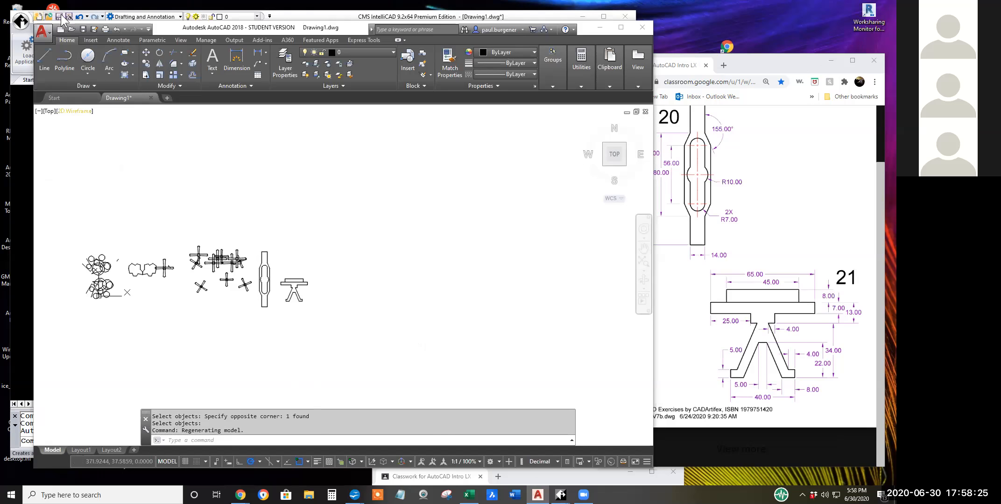
pyautogui.click(192, 52)
pyautogui.click(257, 331)
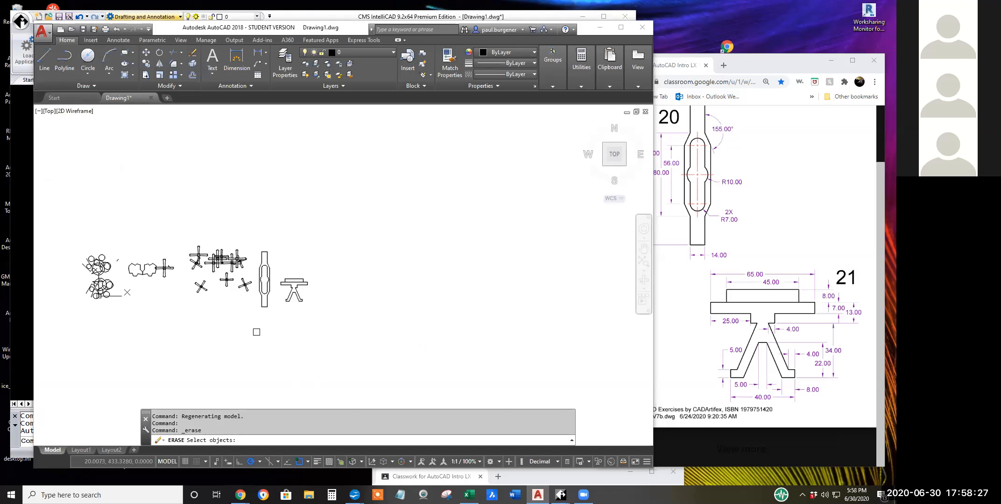
pyautogui.click(72, 192)
pyautogui.press('Return')
pyautogui.scroll(5, 248, 274)
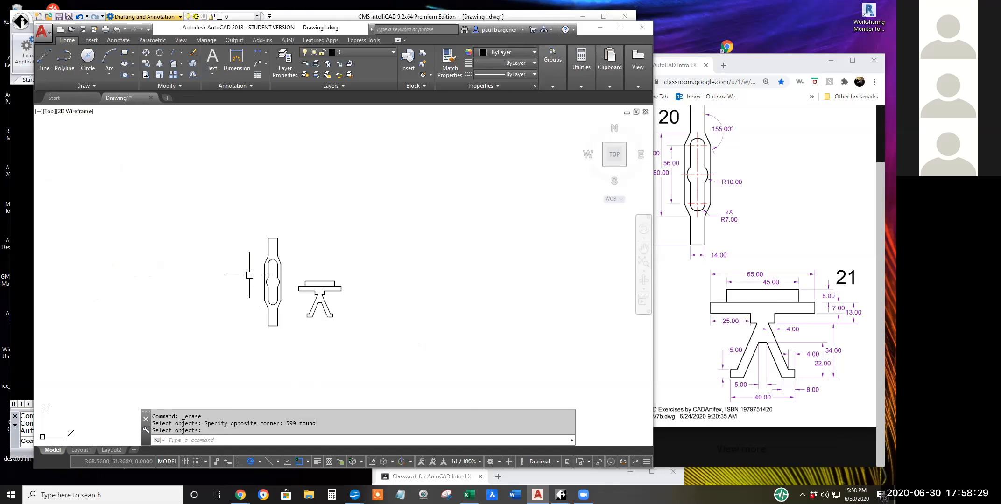
pyautogui.scroll(-5, 268, 274)
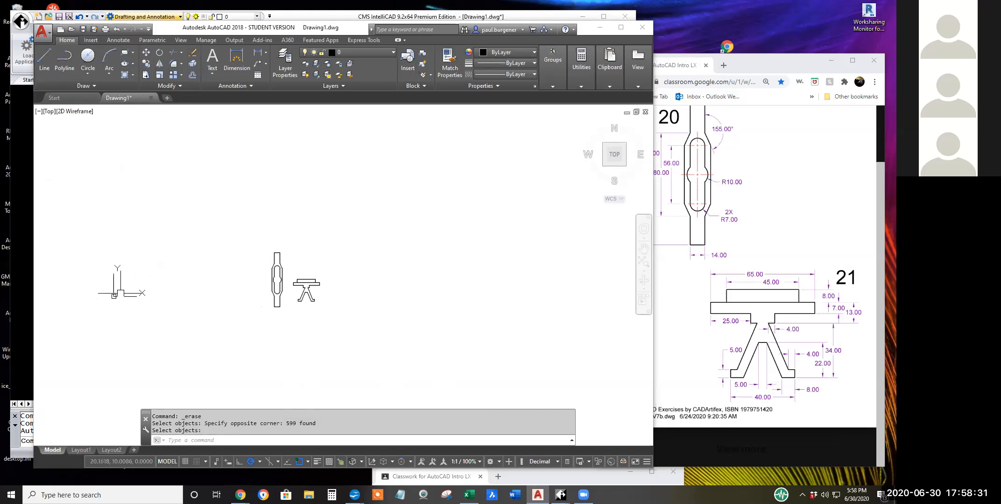
# Move the Exercise 20 and 21 drawings together to just right of the origin.
pyautogui.click(146, 52)
pyautogui.click(242, 211)
pyautogui.click(382, 366)
pyautogui.press('Return')
pyautogui.click(300, 327)
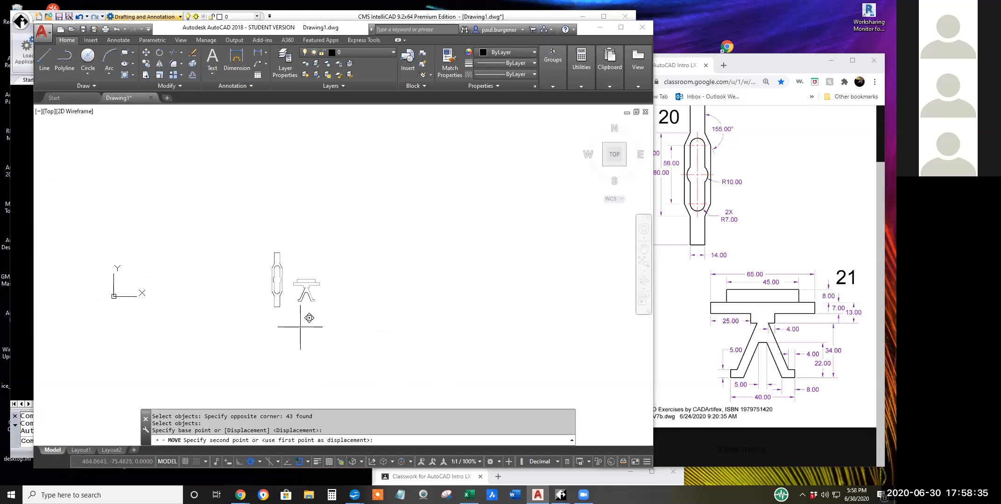
pyautogui.click(154, 306)
pyautogui.press('Return')
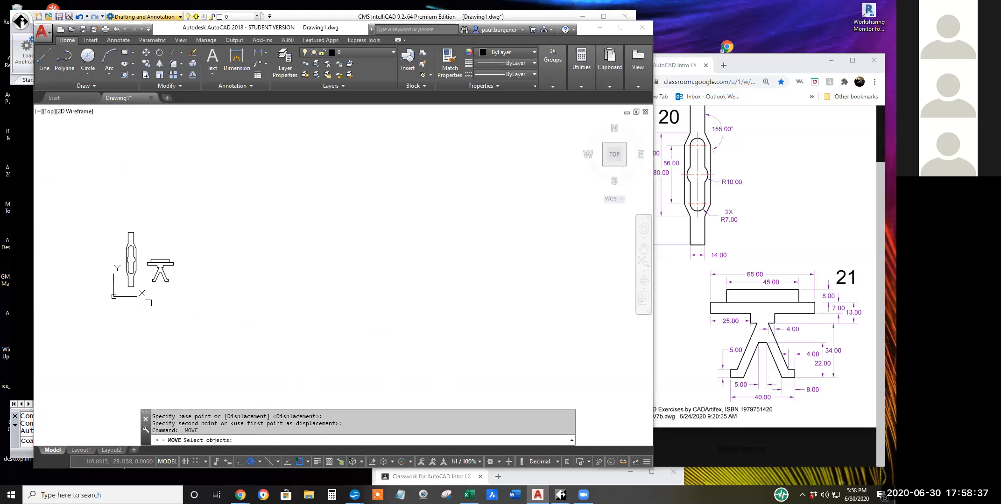
pyautogui.scroll(6, 303, 318)
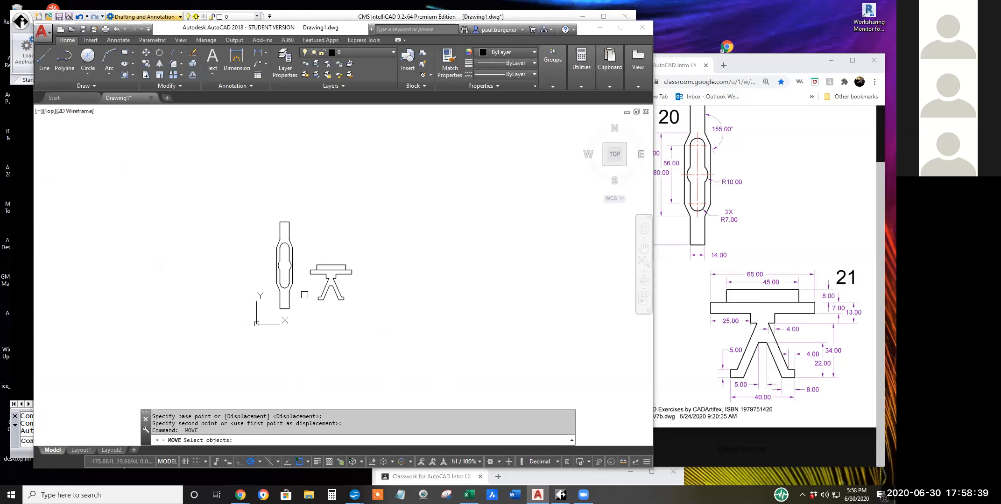
pyautogui.moveTo(307, 300); pyautogui.dragTo(301, 354, button='middle')
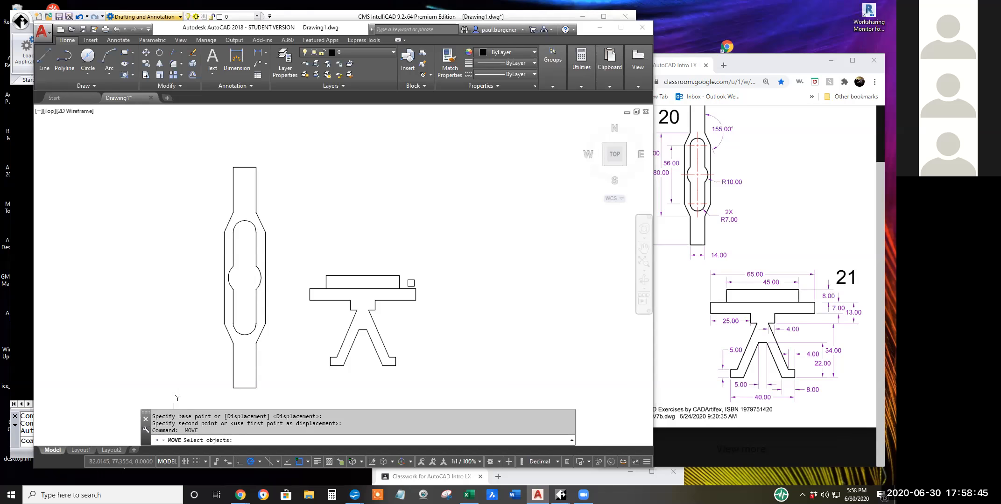
# Start saving the drawing under a new name and browse to the STUDENT WORK folder.
pyautogui.click(42, 32)
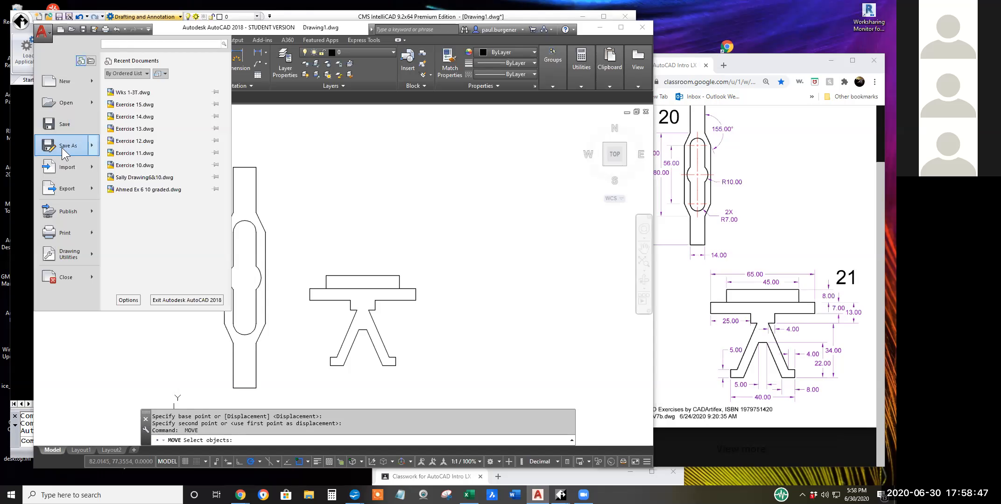
pyautogui.click(62, 149)
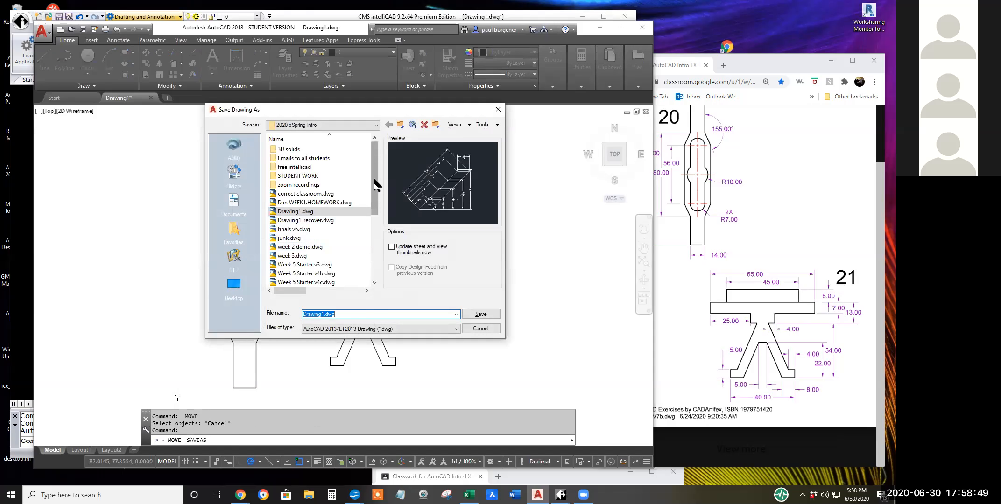
pyautogui.doubleClick(298, 176)
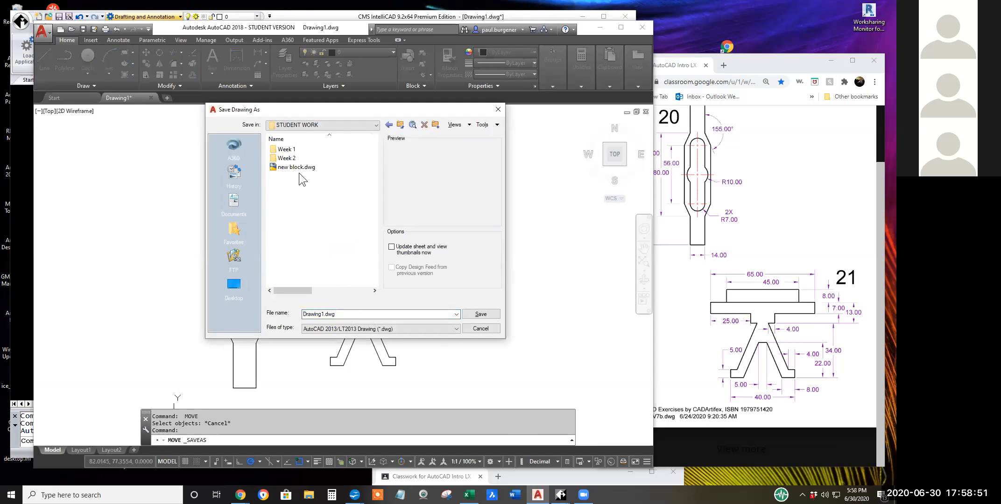
# Create a new folder named Week 3 inside STUDENT WORK.
pyautogui.rightClick(290, 202)
pyautogui.moveTo(351, 314)
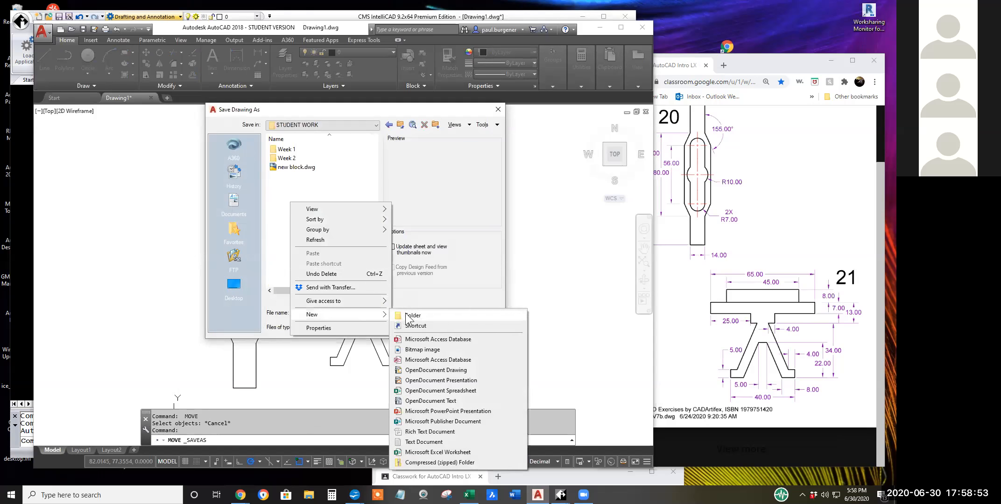
pyautogui.click(406, 316)
pyautogui.write('Pa')
pyautogui.press('BackSpace')
pyautogui.write('W')
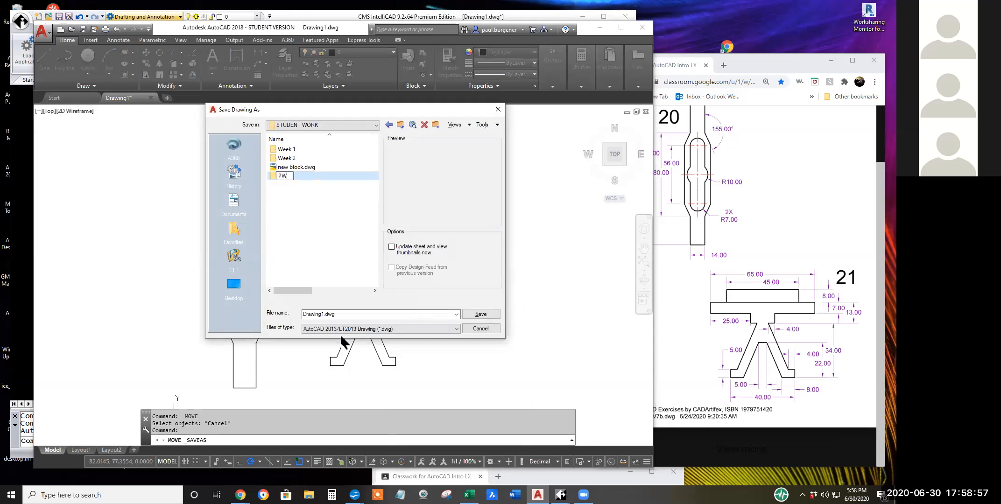
pyautogui.press('BackSpace')
pyautogui.press('BackSpace')
pyautogui.write('Week 3')
pyautogui.press('Return')
# Inside the Week 3 folder, create a subfolder named with the author's first name and open it.
pyautogui.doubleClick(287, 176)
pyautogui.rightClick(304, 197)
pyautogui.moveTo(346, 310)
pyautogui.click(419, 310)
pyautogui.write('Paul')
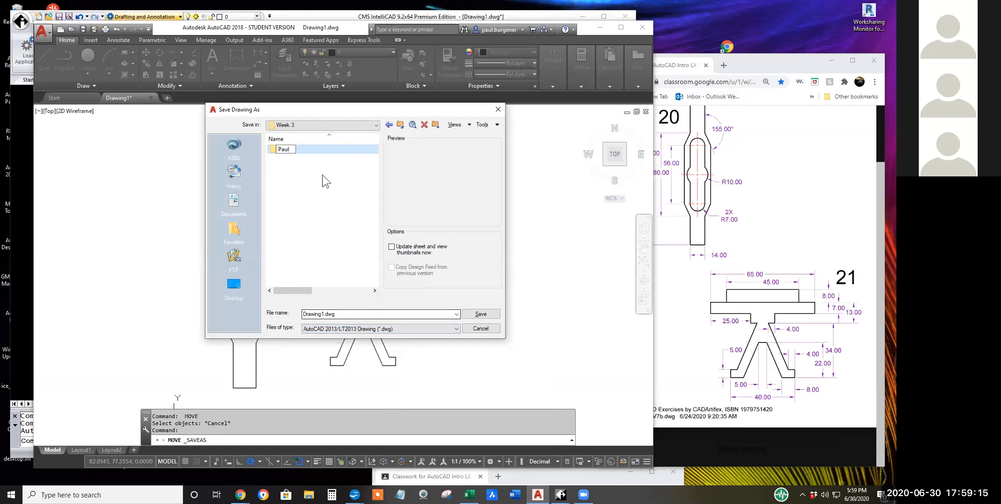
pyautogui.press('Return')
pyautogui.press('Return')
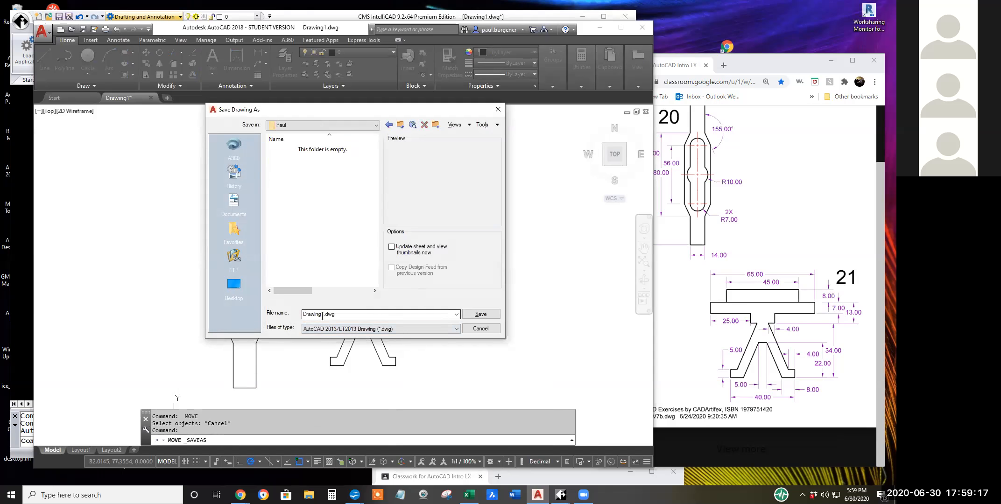
# Save the drawing there under the author's first name followed by "Wk3 - 20 & 21", as an AutoCAD 2013/LT2013 DWG.
pyautogui.write('Paul Wk3')
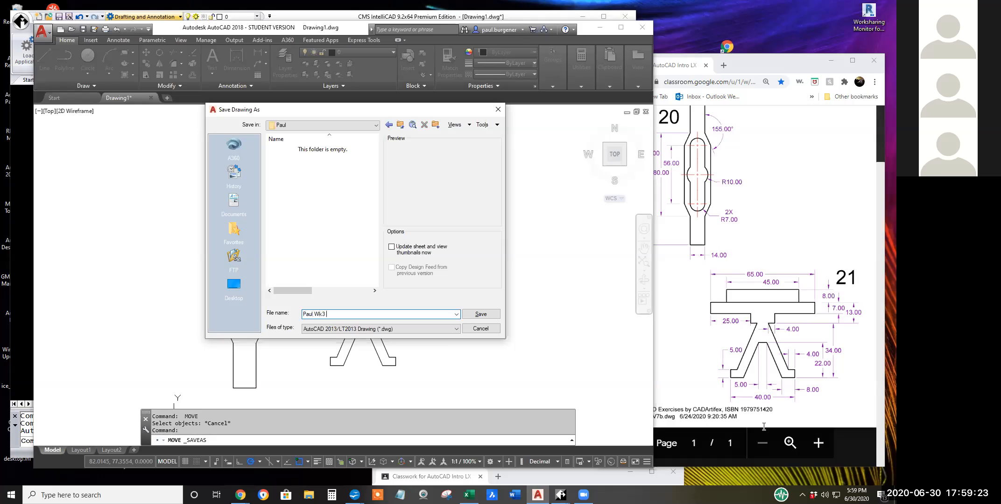
pyautogui.write(' 20 21')
pyautogui.write('& 21')
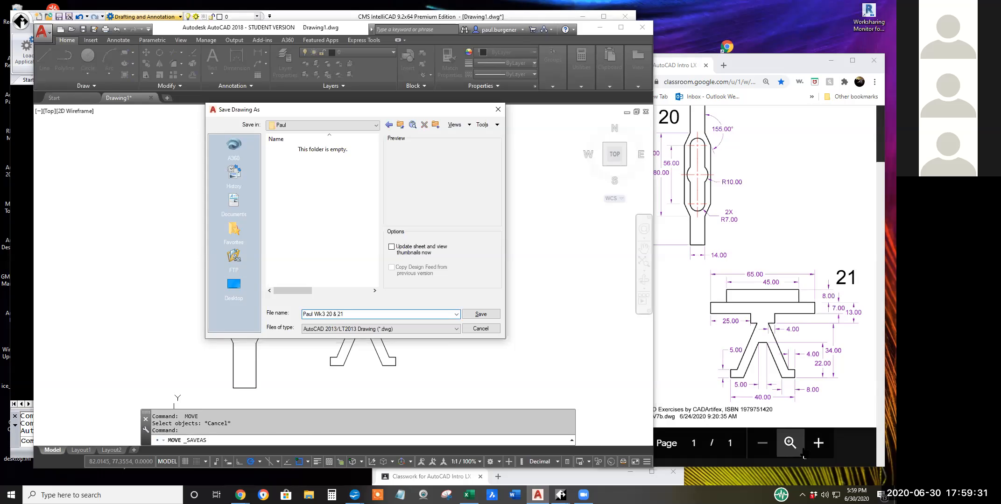
pyautogui.write('-')
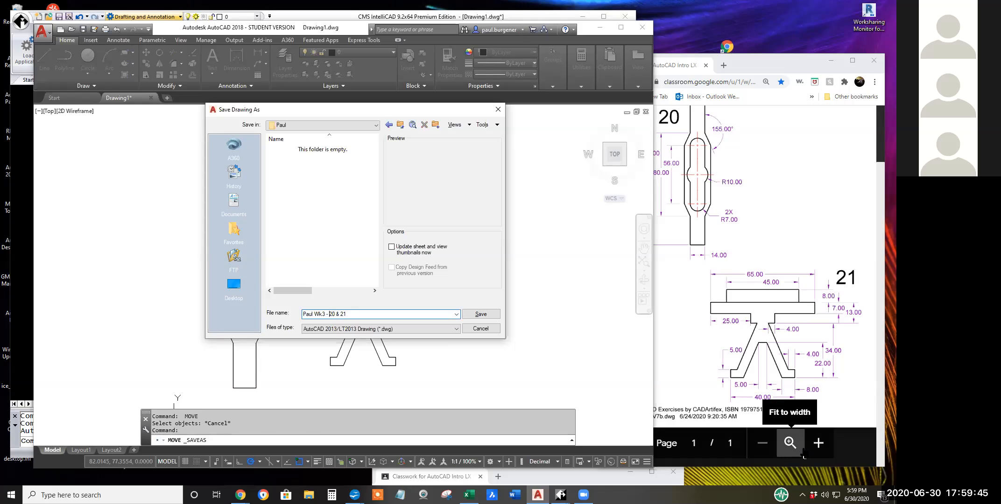
pyautogui.click(481, 314)
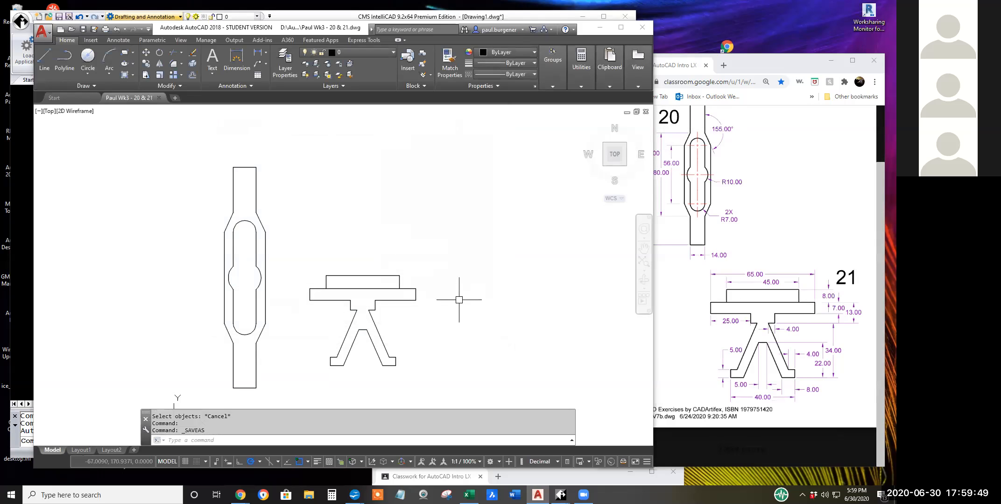
# Switch to the CMS IntelliCAD window with its Drawing1 open.
pyautogui.scroll(-2, 459, 300)
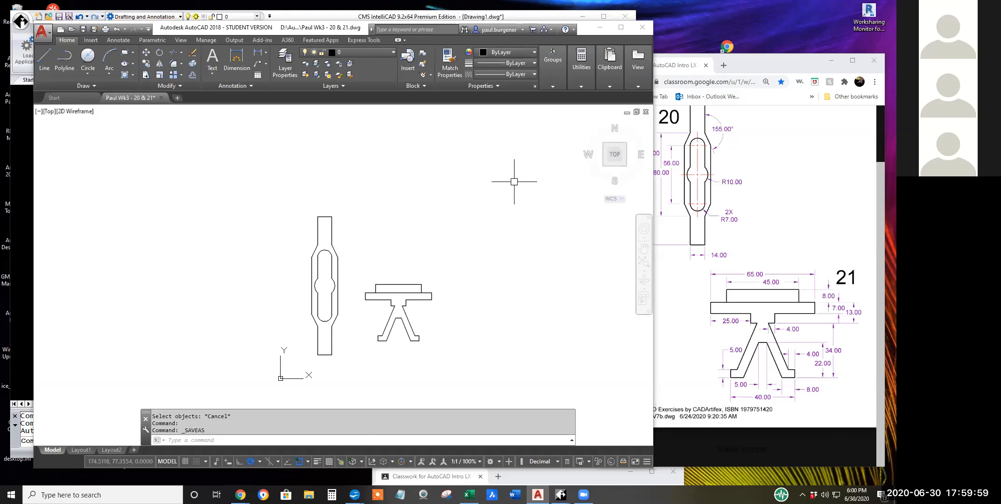
pyautogui.click(524, 16)
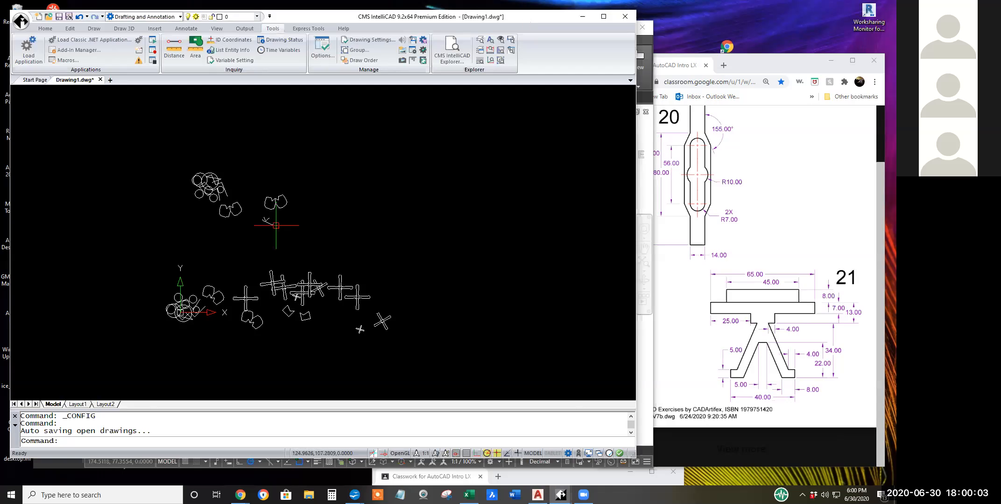